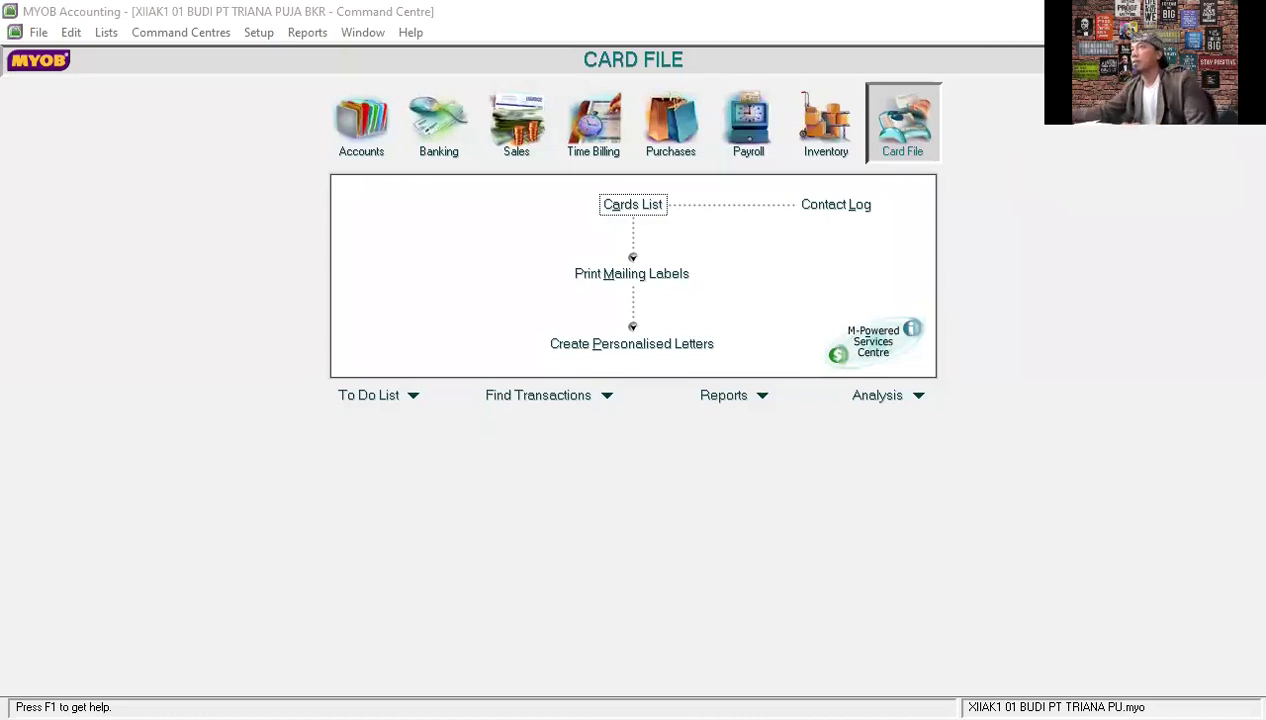
Review the customer and supplier entries in the Cards List.
{"action": "left_click", "coordinate": [638, 206]}
{"action": "left_click", "coordinate": [143, 64]}
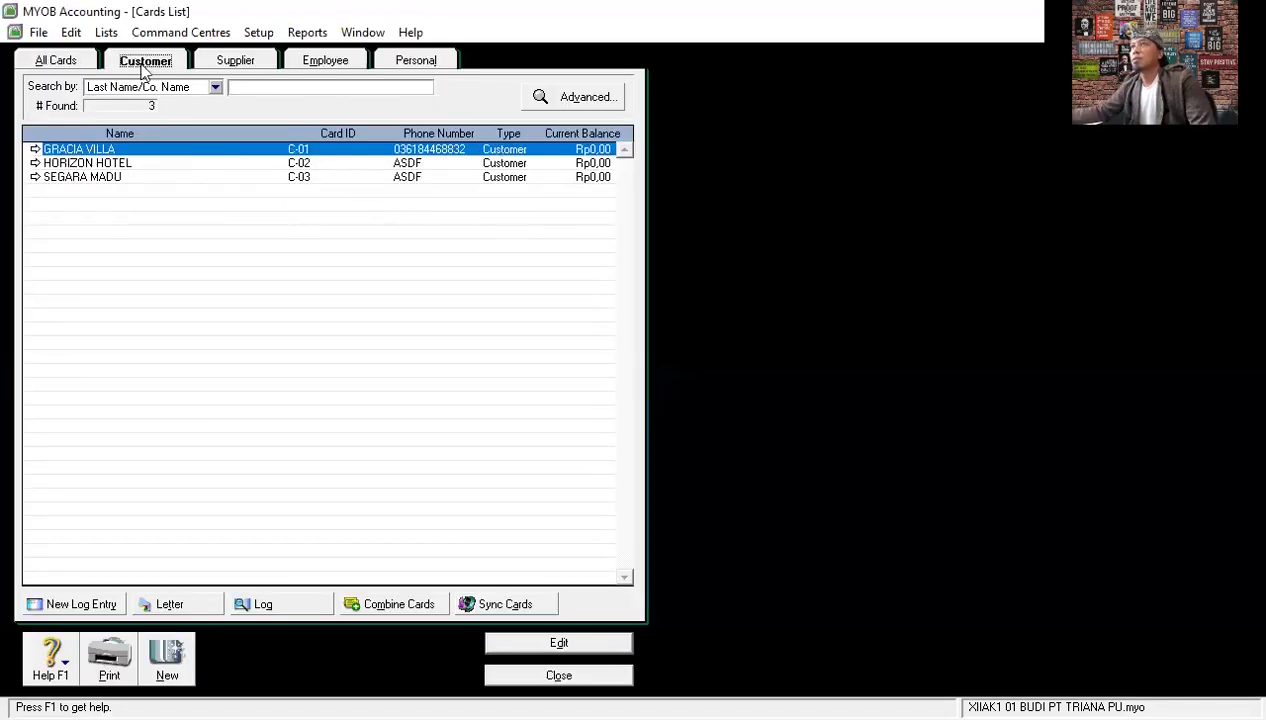
{"action": "left_click", "coordinate": [225, 63]}
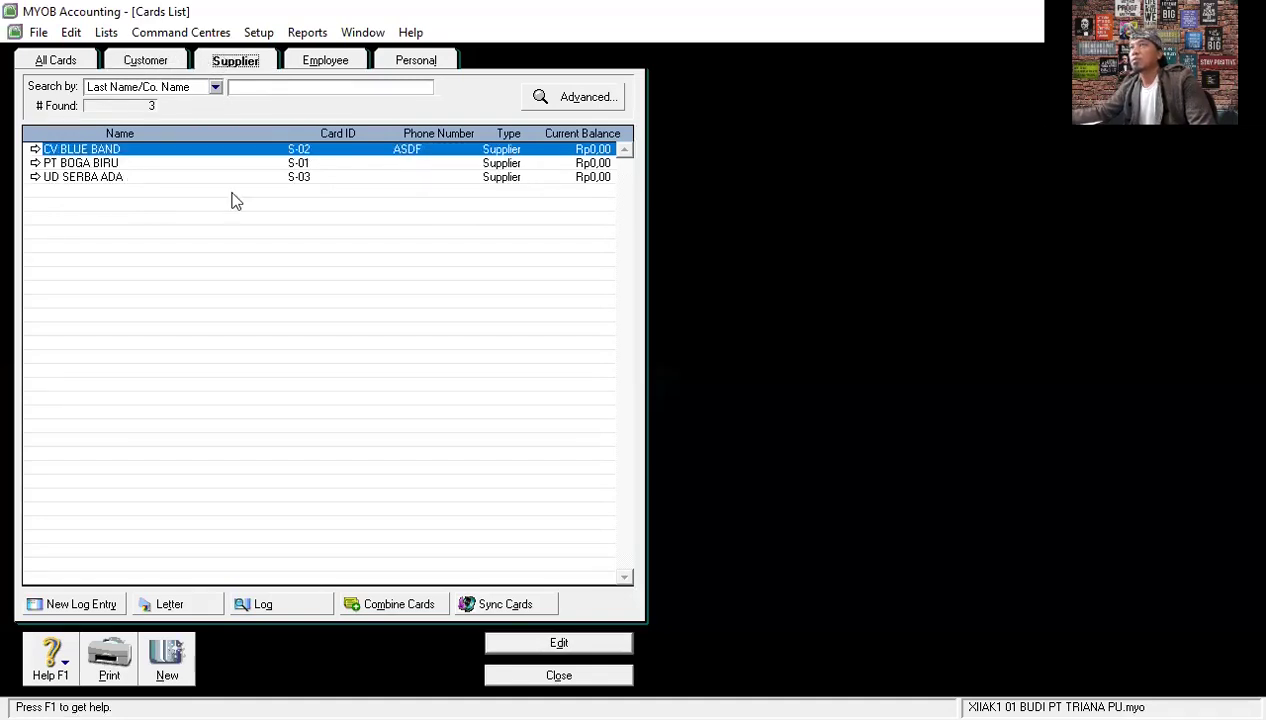
{"action": "left_click", "coordinate": [559, 676]}
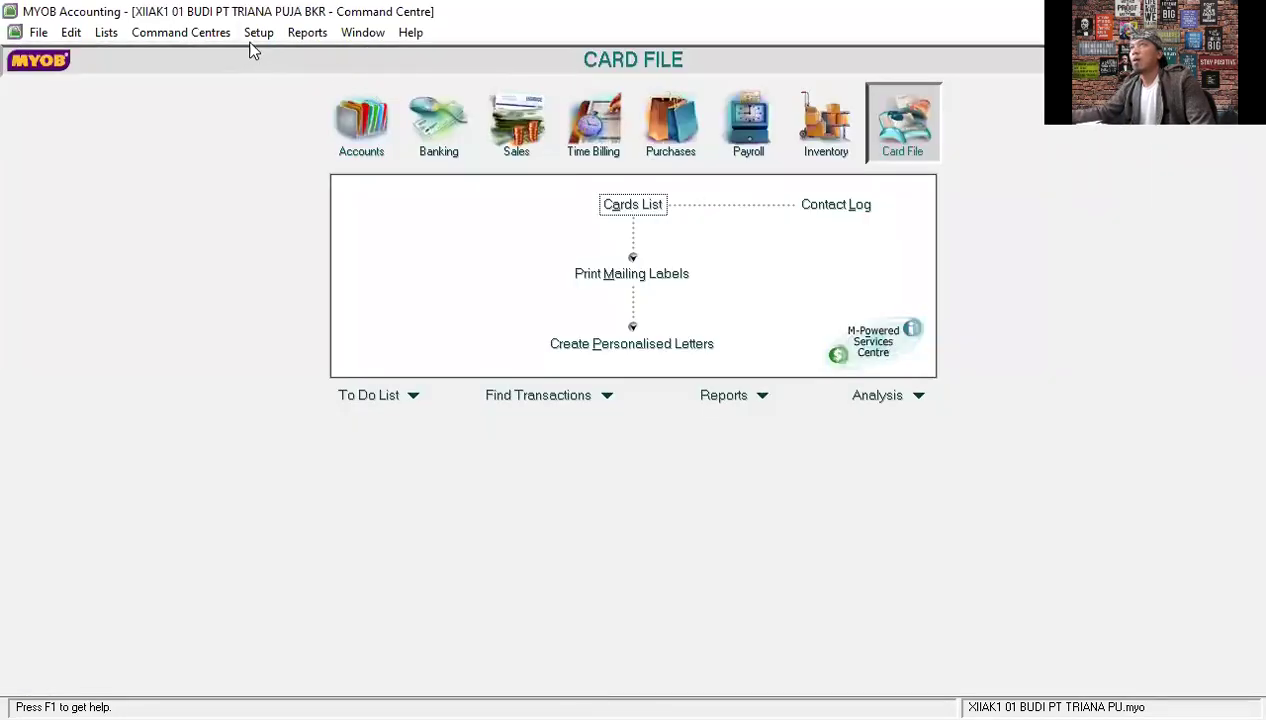
{"action": "left_click", "coordinate": [258, 33]}
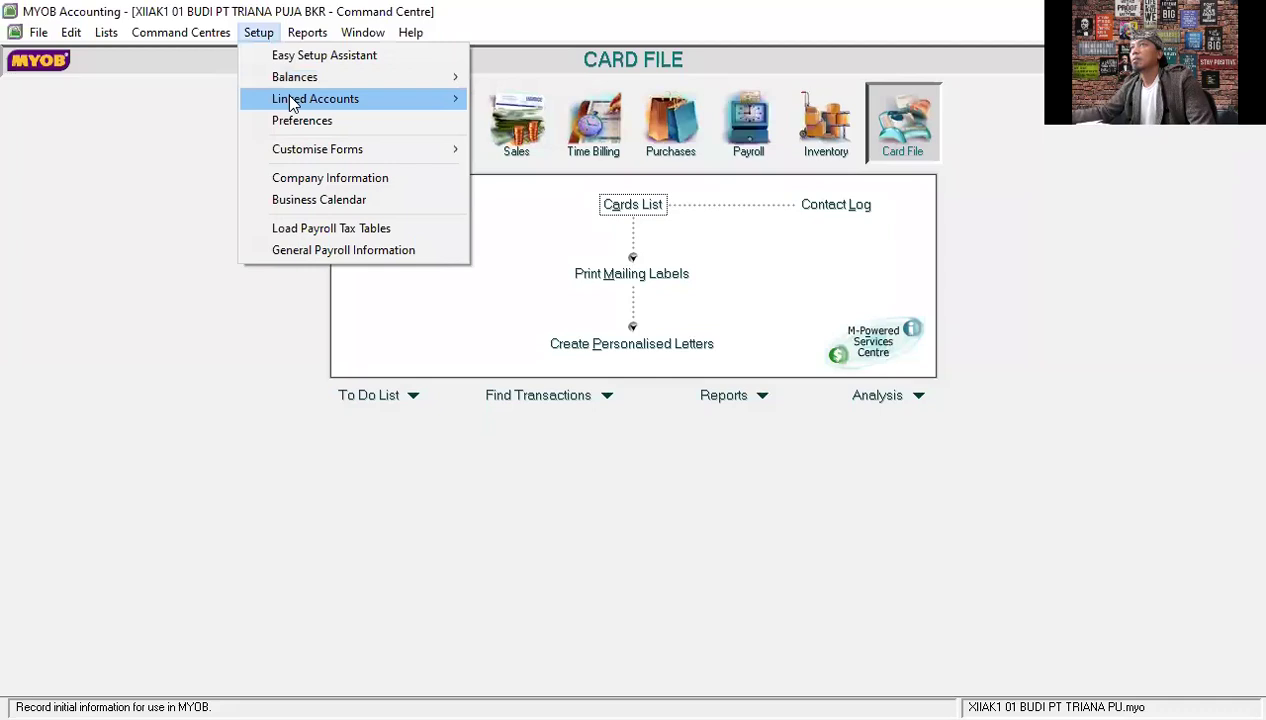
{"action": "mouse_move", "coordinate": [365, 77]}
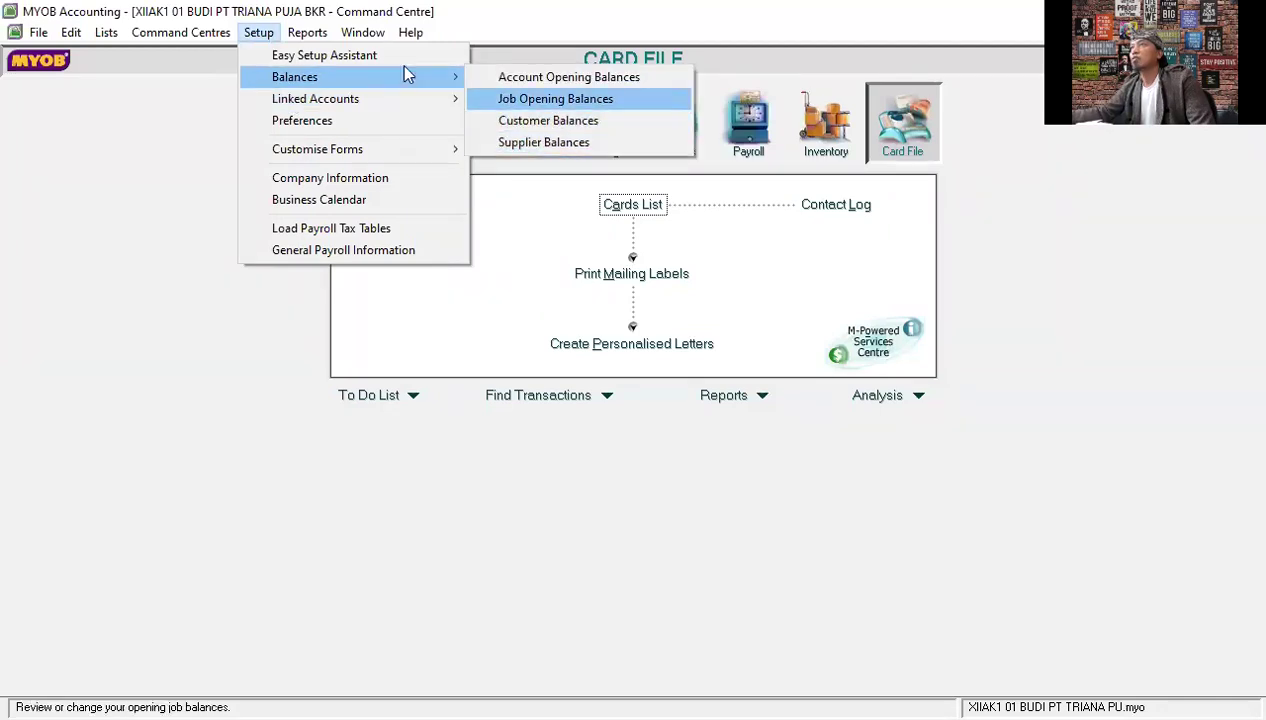
{"action": "left_click", "coordinate": [198, 120]}
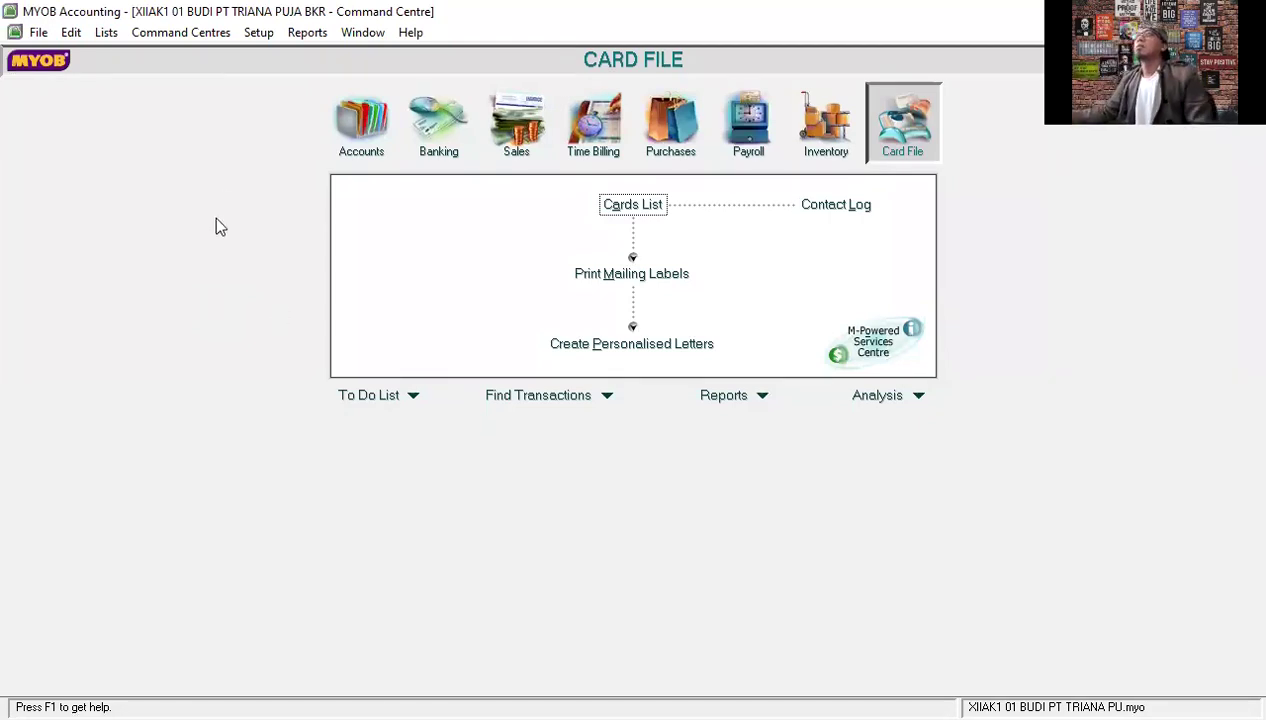
{"action": "left_click", "coordinate": [259, 33]}
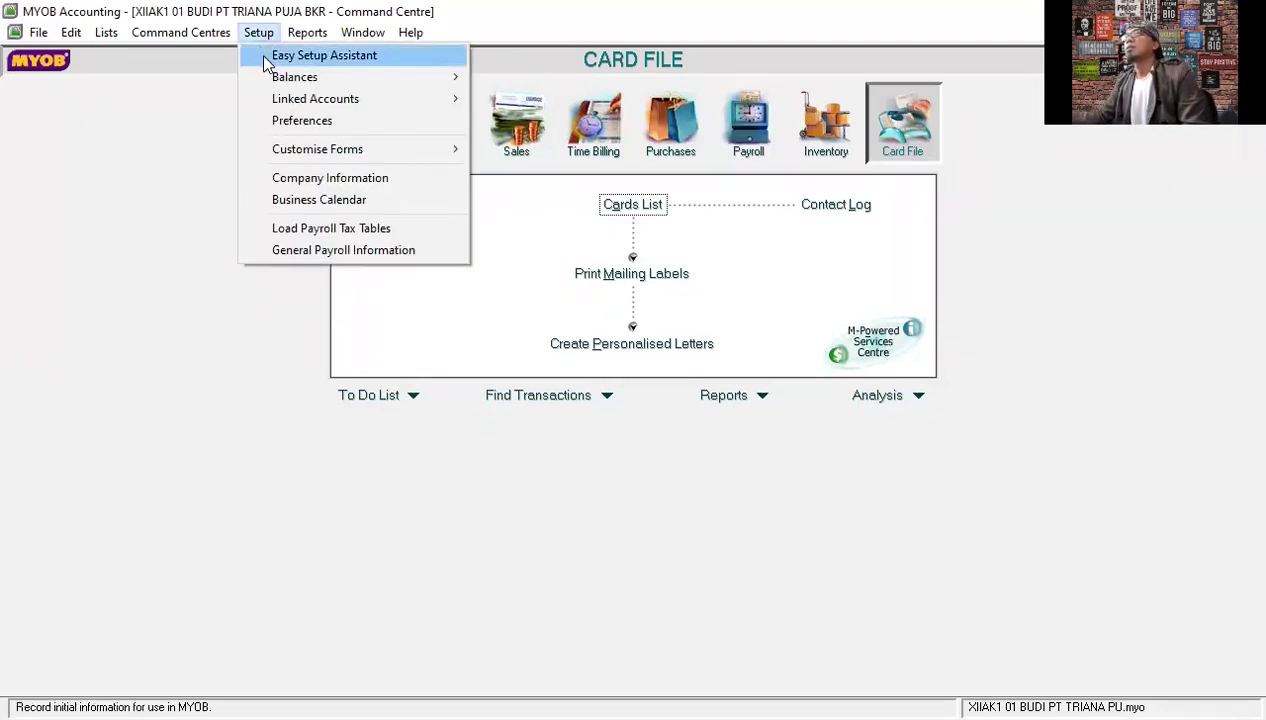
{"action": "mouse_move", "coordinate": [278, 76]}
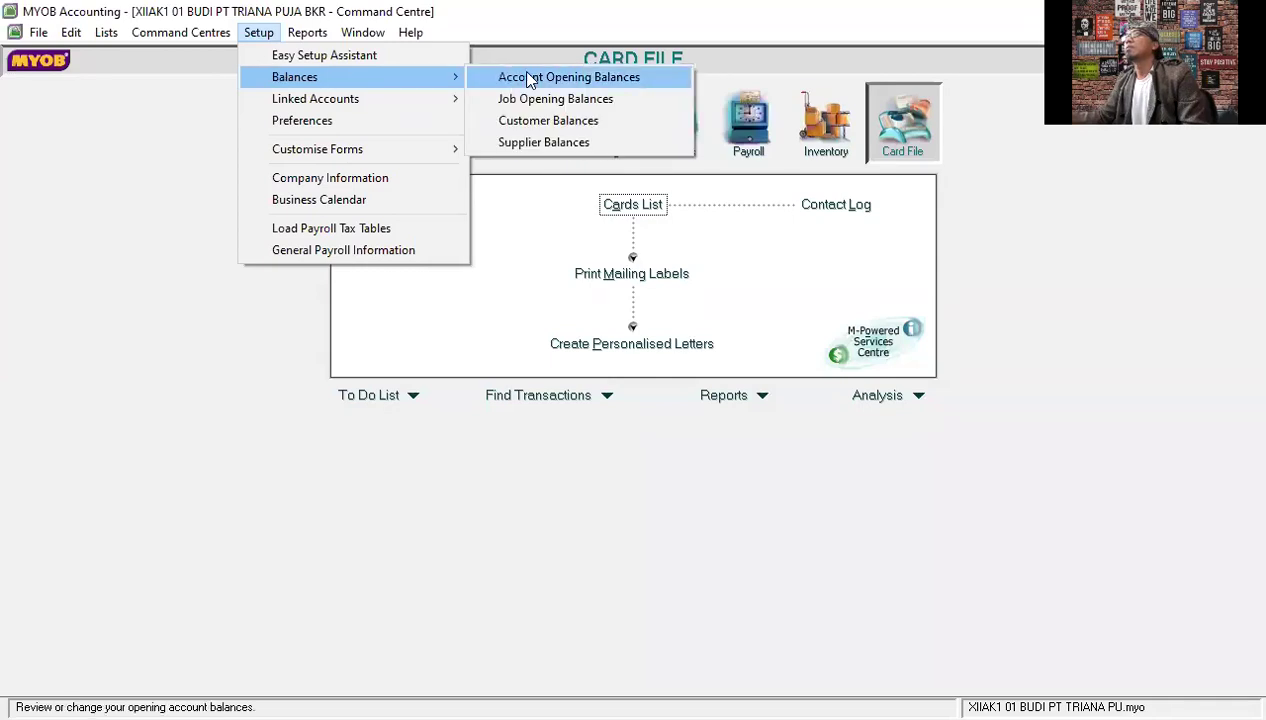
{"action": "left_click", "coordinate": [539, 121]}
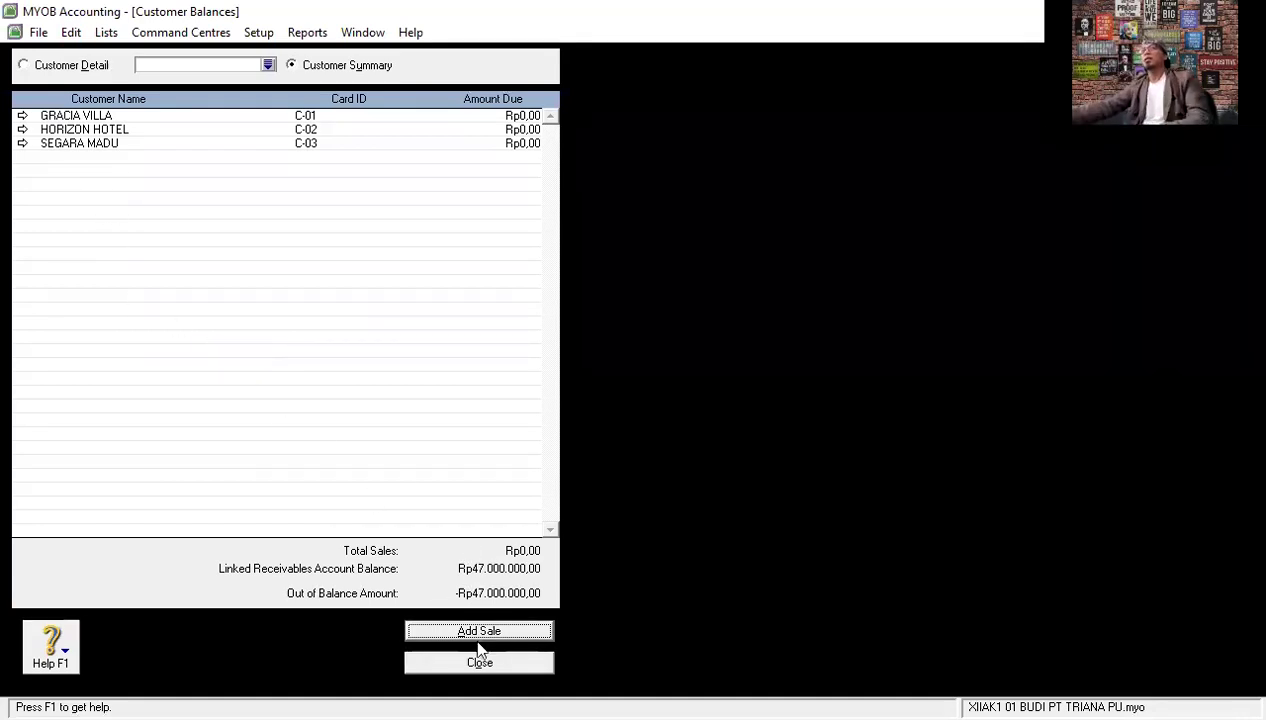
{"action": "left_click", "coordinate": [437, 626]}
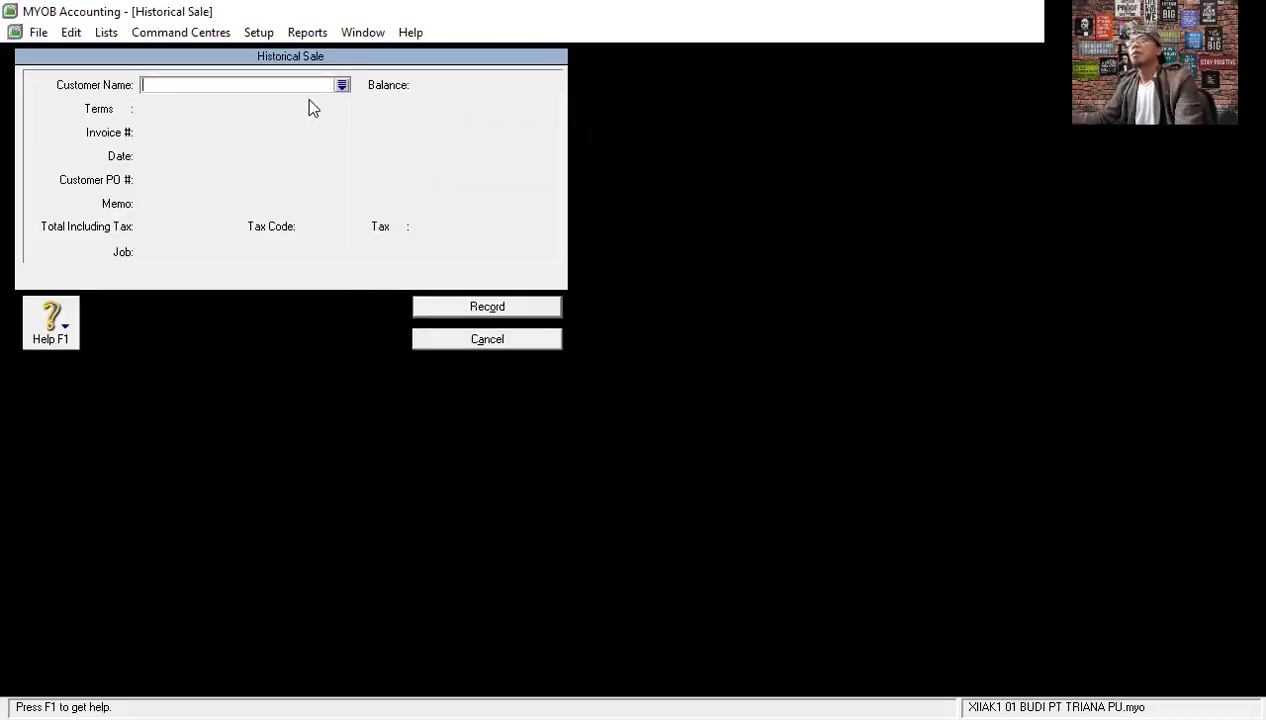
{"action": "left_click", "coordinate": [344, 87]}
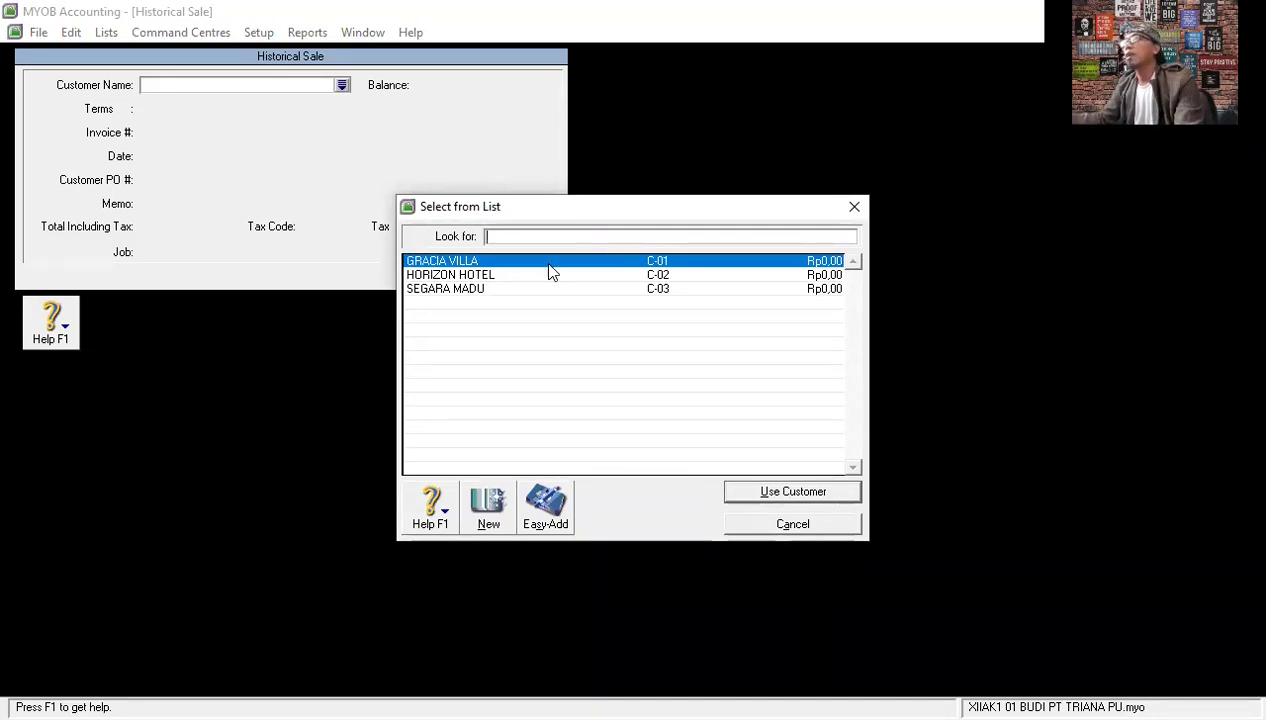
{"action": "double_click", "coordinate": [500, 262]}
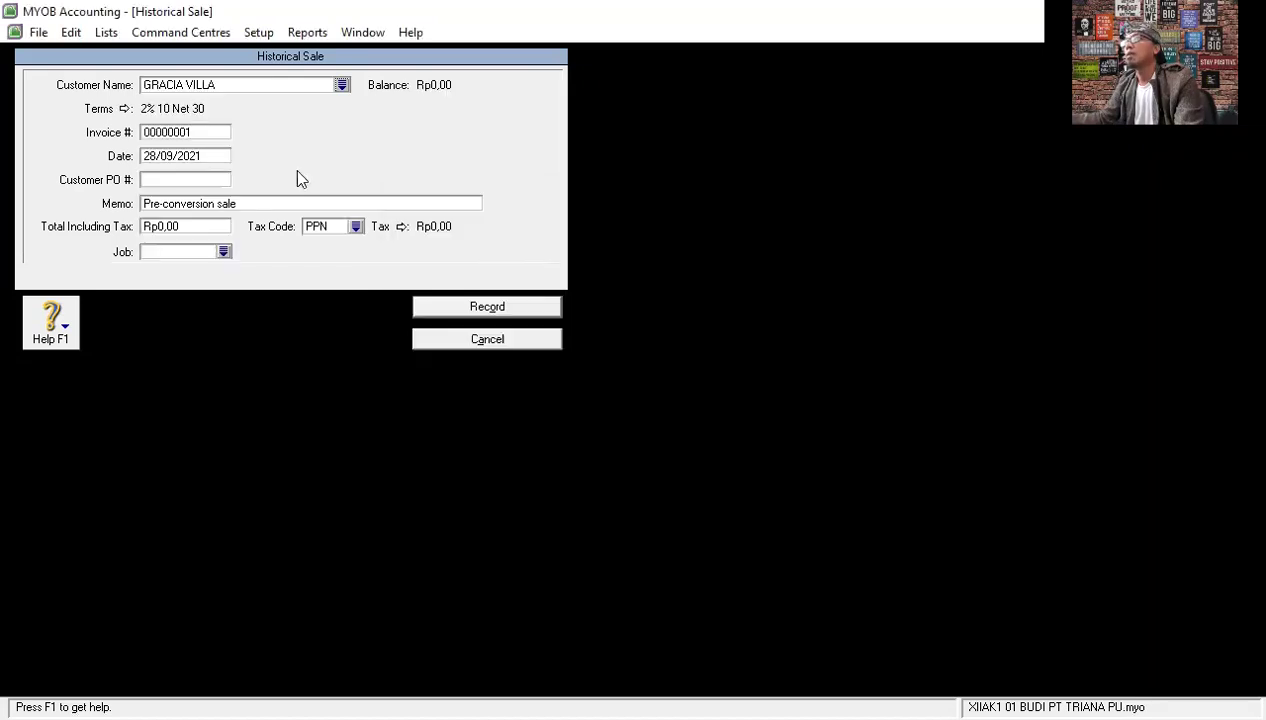
{"action": "left_click", "coordinate": [196, 128]}
{"action": "left_click", "coordinate": [190, 181]}
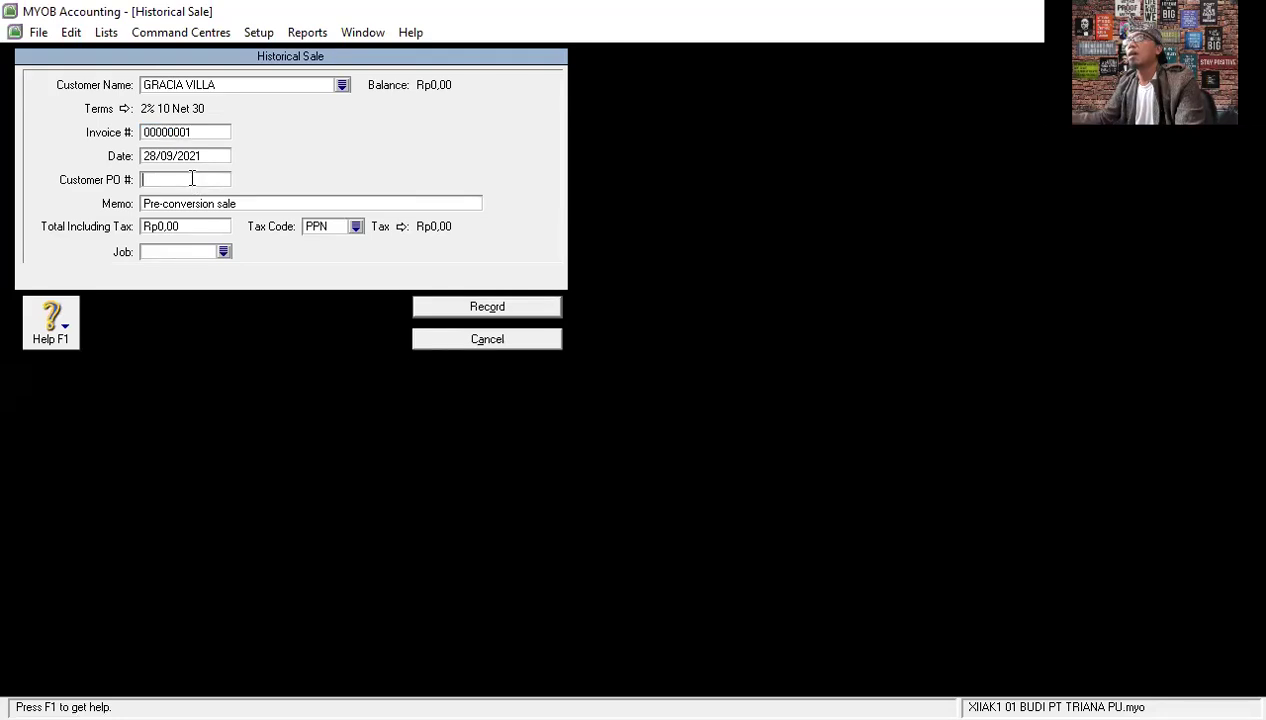
{"action": "left_click", "coordinate": [167, 158]}
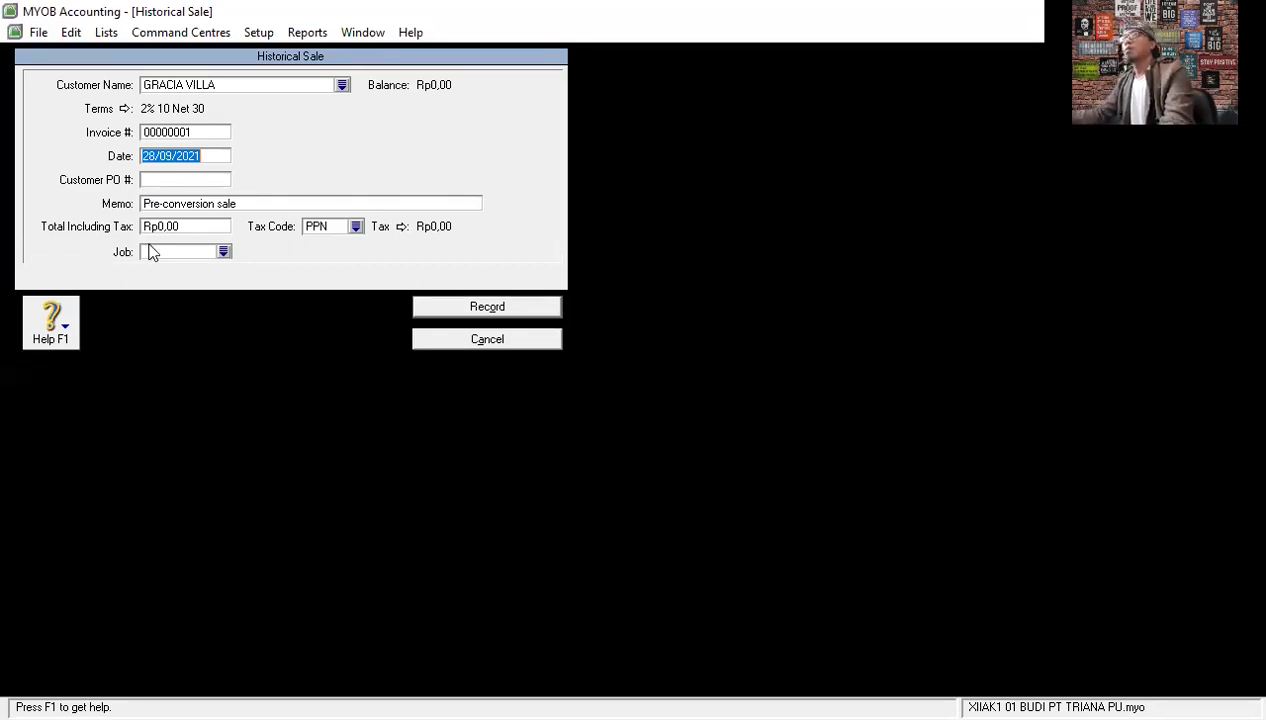
{"action": "left_click", "coordinate": [207, 155]}
{"action": "left_click_drag", "start_coordinate": [207, 155], "coordinate": [128, 152]}
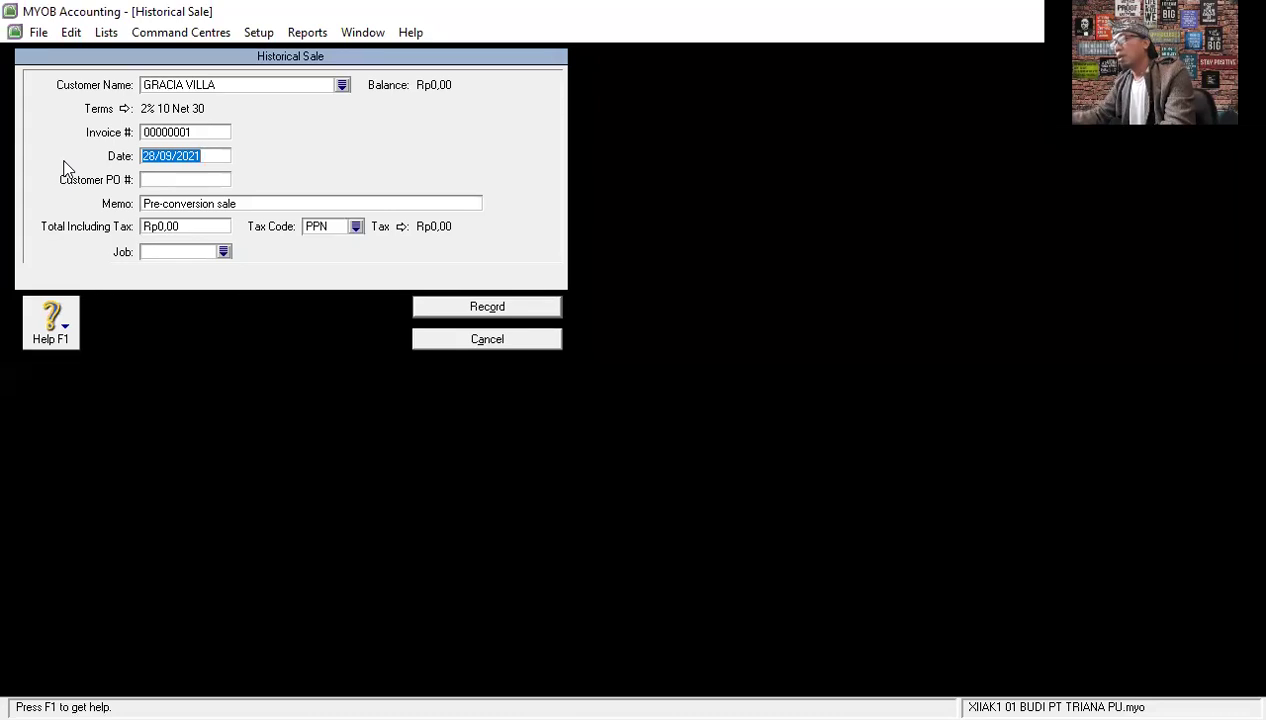
{"action": "type", "text": "04/"}
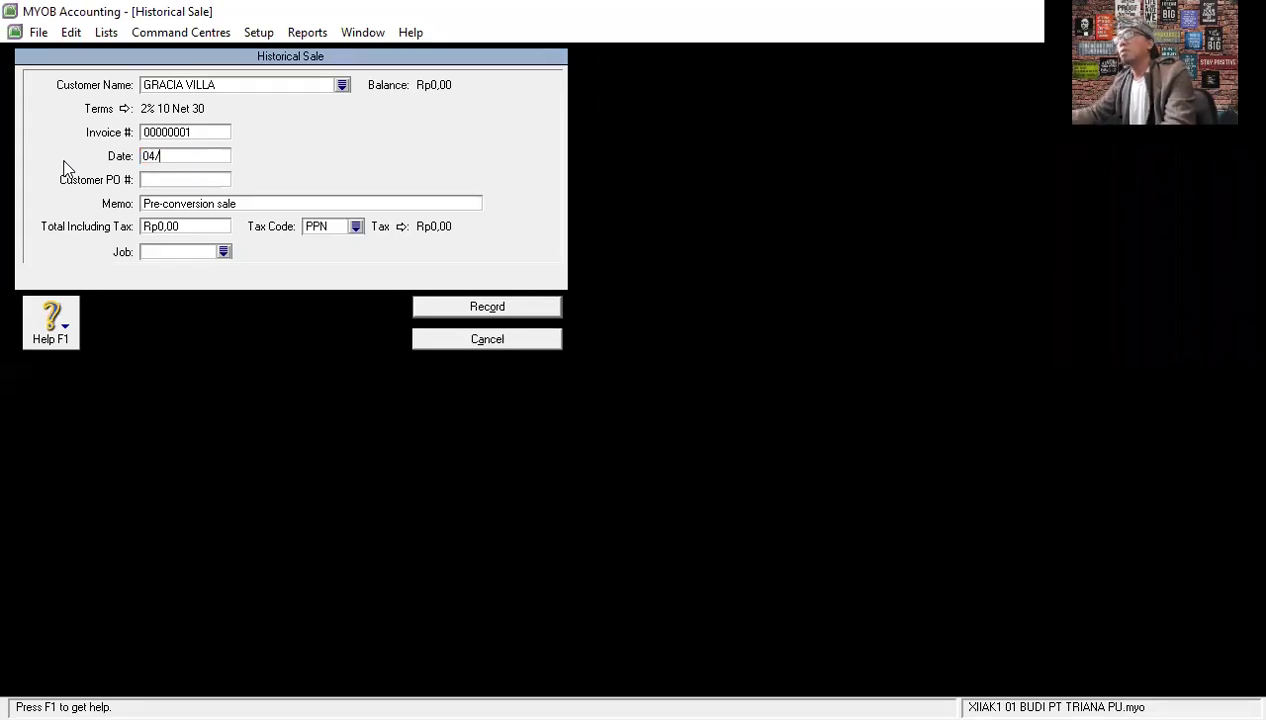
{"action": "type", "text": "10"}
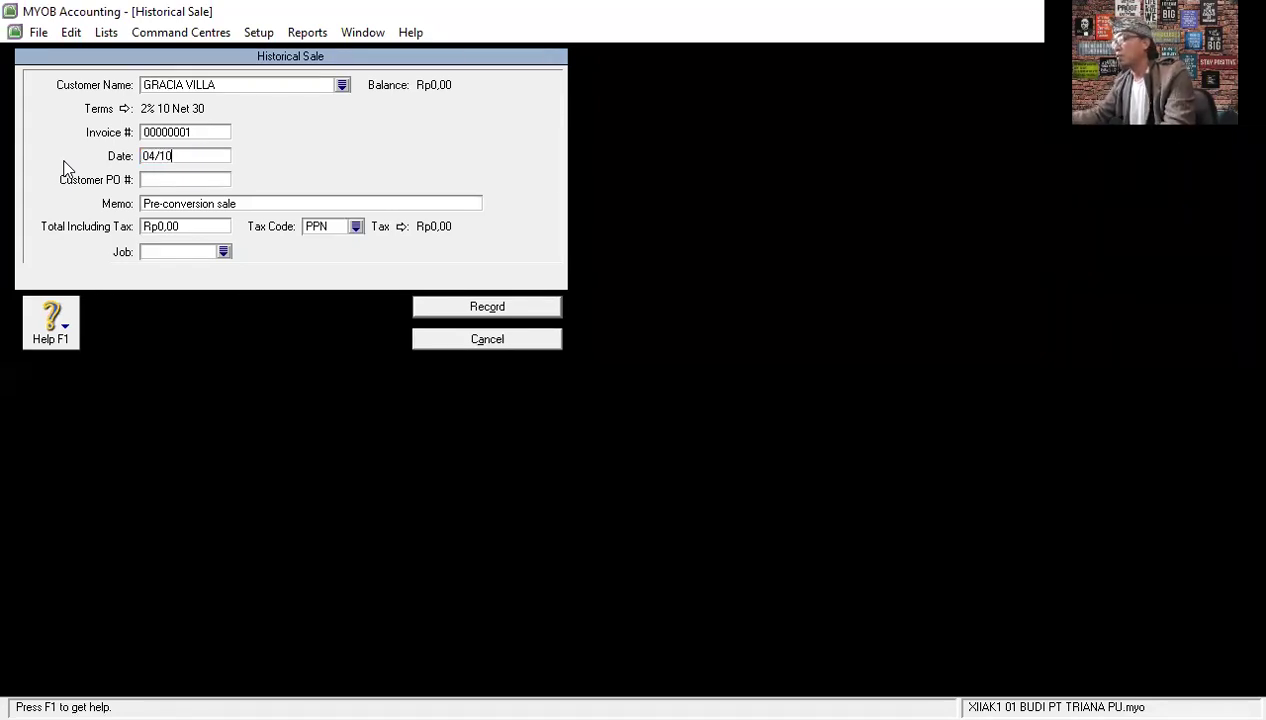
{"action": "type", "text": "/20"}
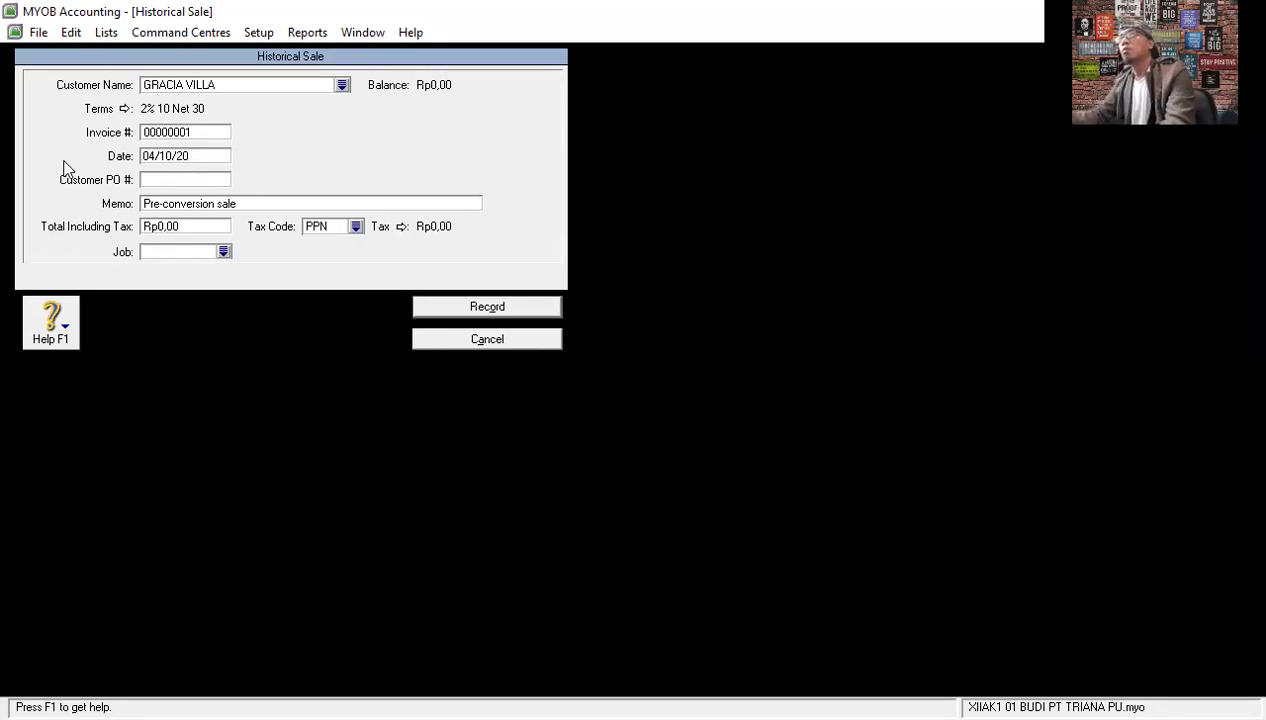
{"action": "key", "text": "Tab"}
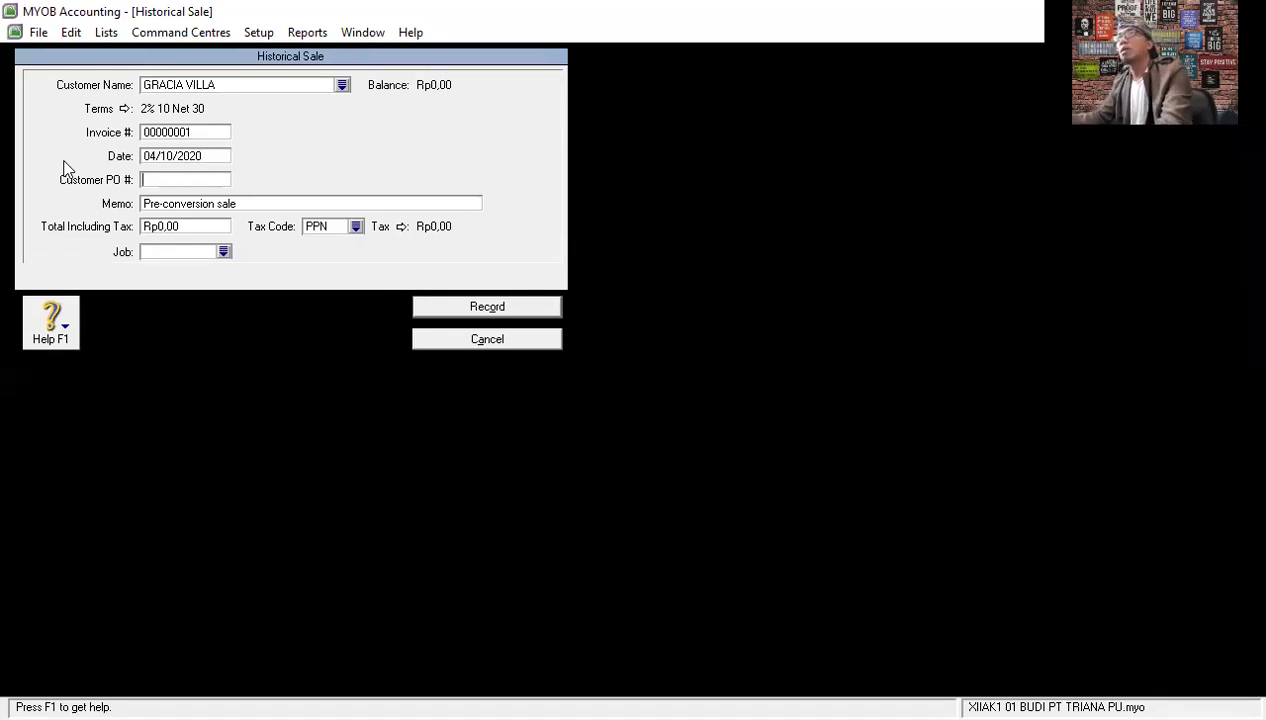
{"action": "left_click", "coordinate": [199, 203]}
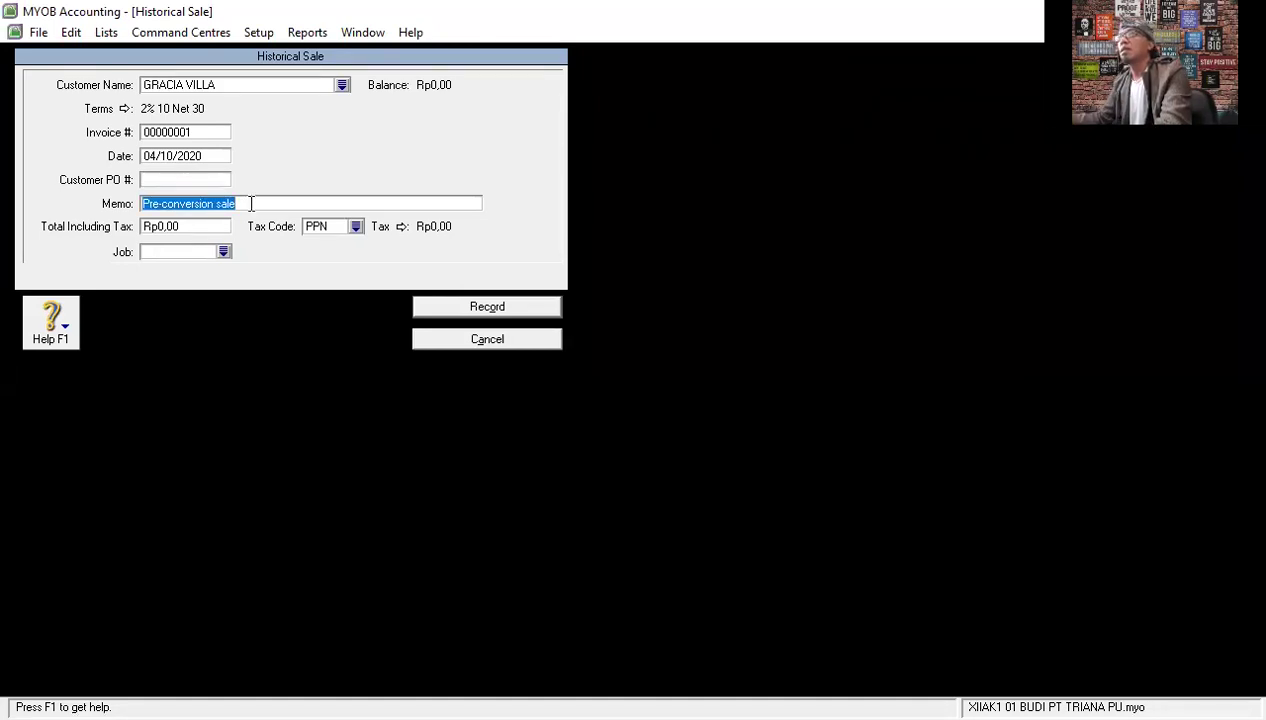
{"action": "type", "text": "sal"}
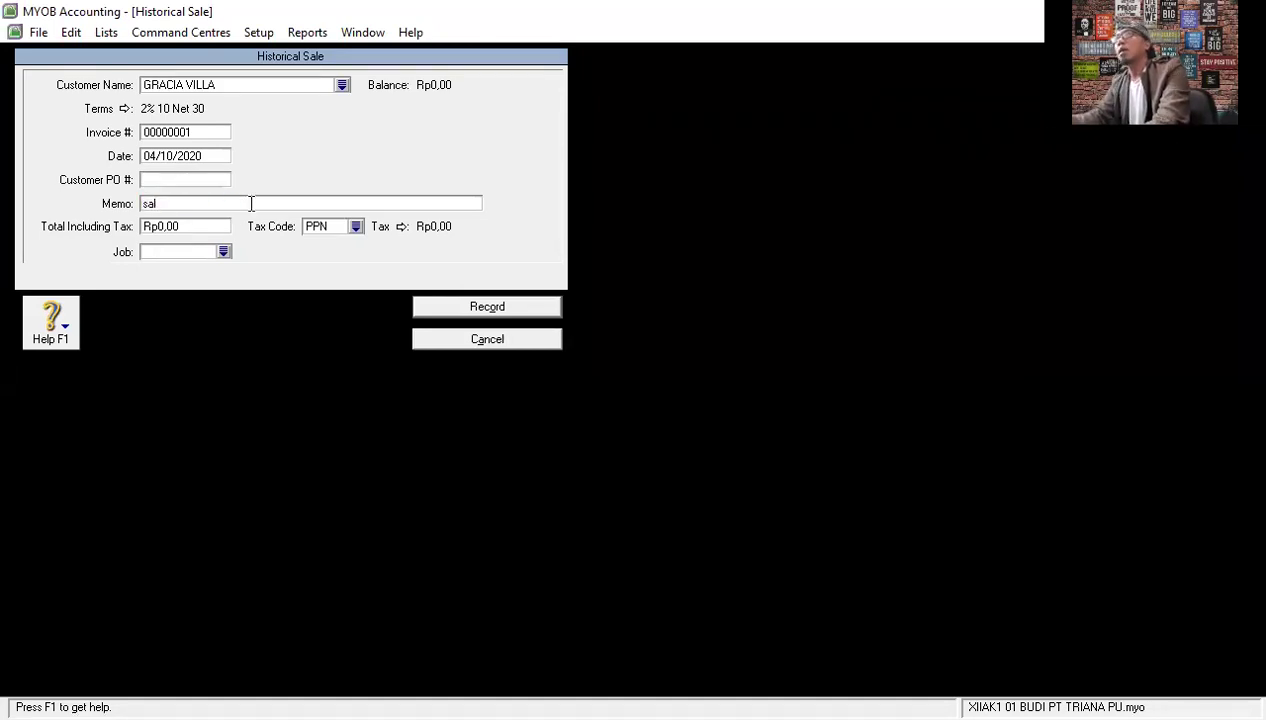
{"action": "key", "text": "BackSpace"}
{"action": "key", "text": "BackSpace"}
{"action": "key", "text": "BackSpace"}
{"action": "type", "text": "SALDO AWAL PIUTANG"}
{"action": "left_click", "coordinate": [203, 226]}
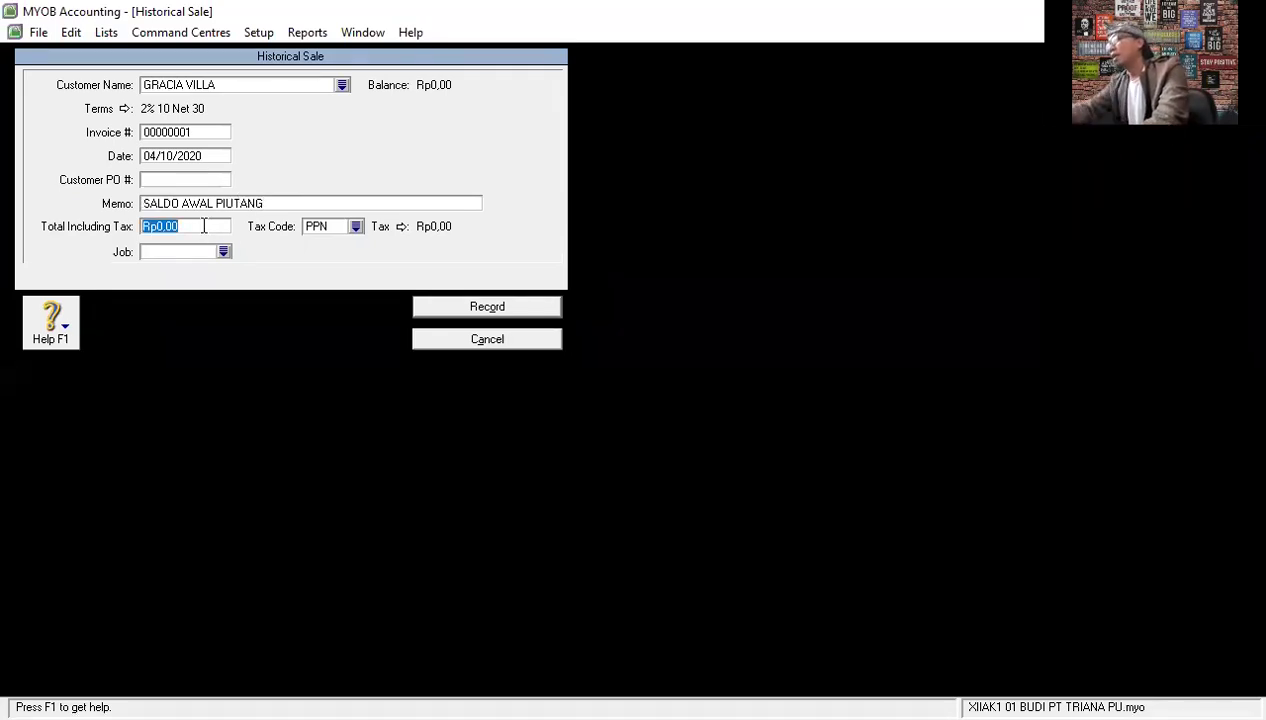
{"action": "type", "text": "15"}
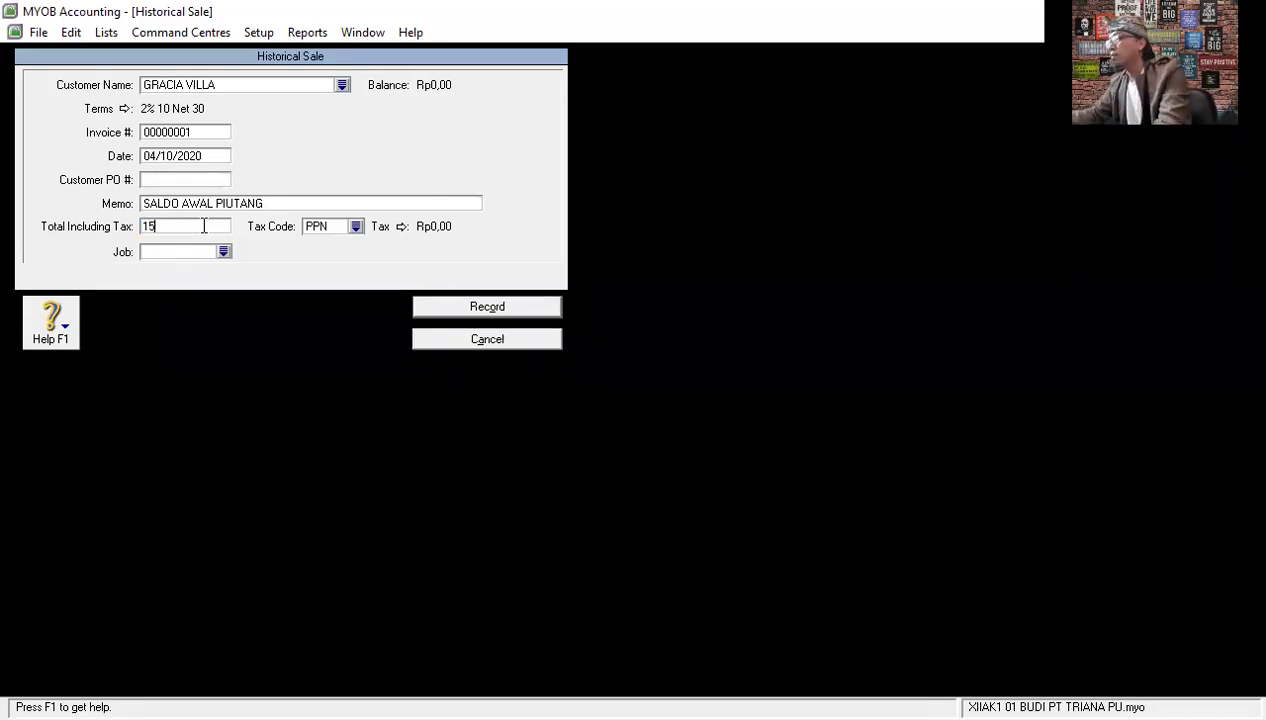
{"action": "type", "text": "500000"}
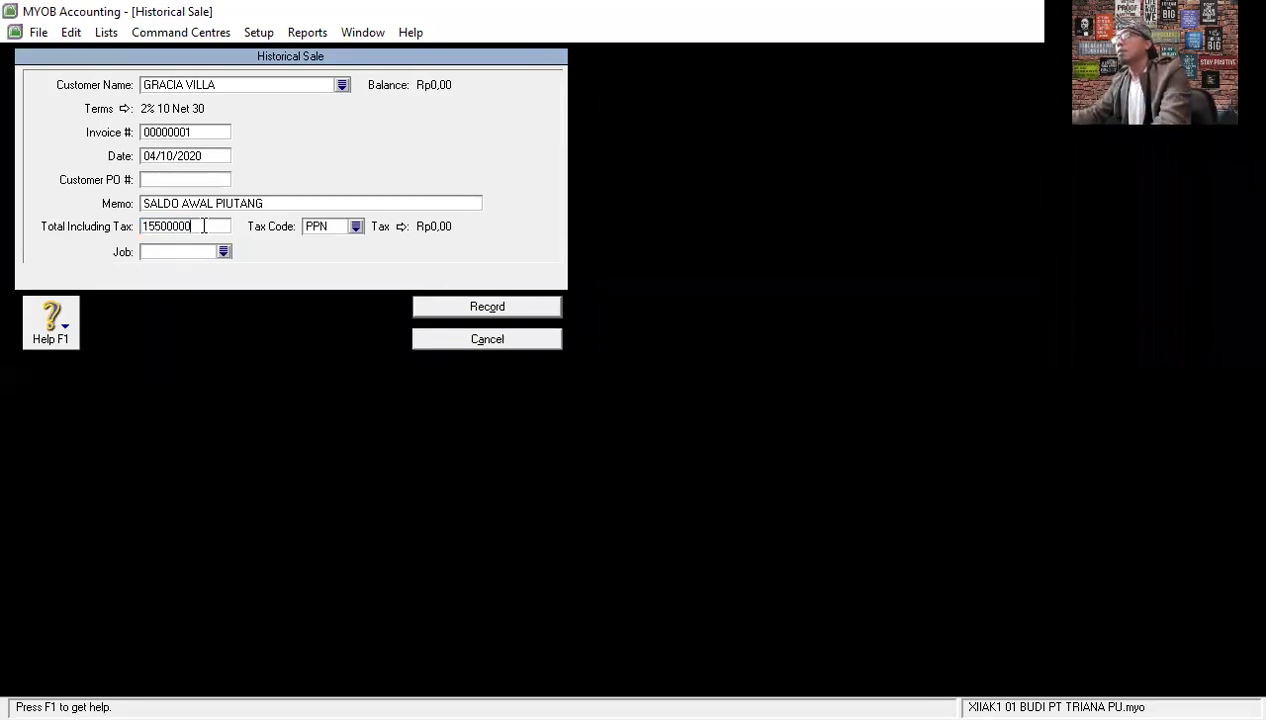
{"action": "left_click", "coordinate": [355, 227]}
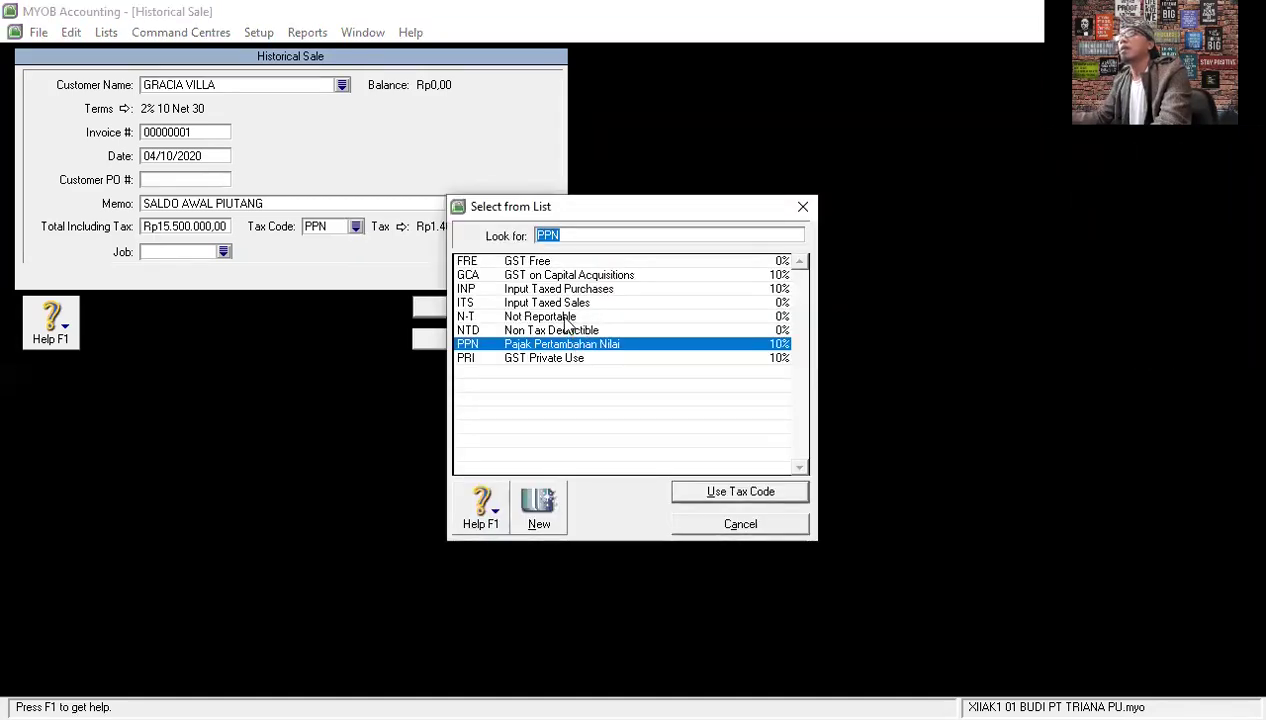
{"action": "left_click", "coordinate": [564, 316]}
{"action": "key", "text": "Return"}
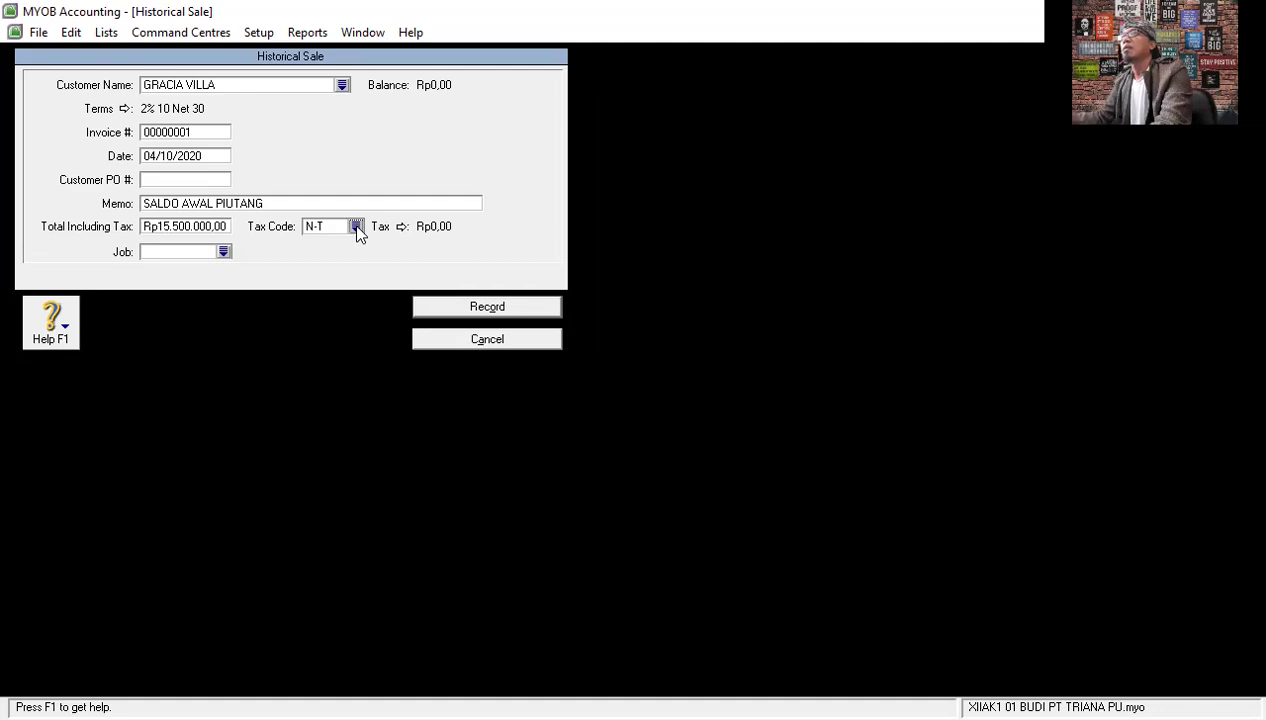
{"action": "left_click", "coordinate": [464, 308]}
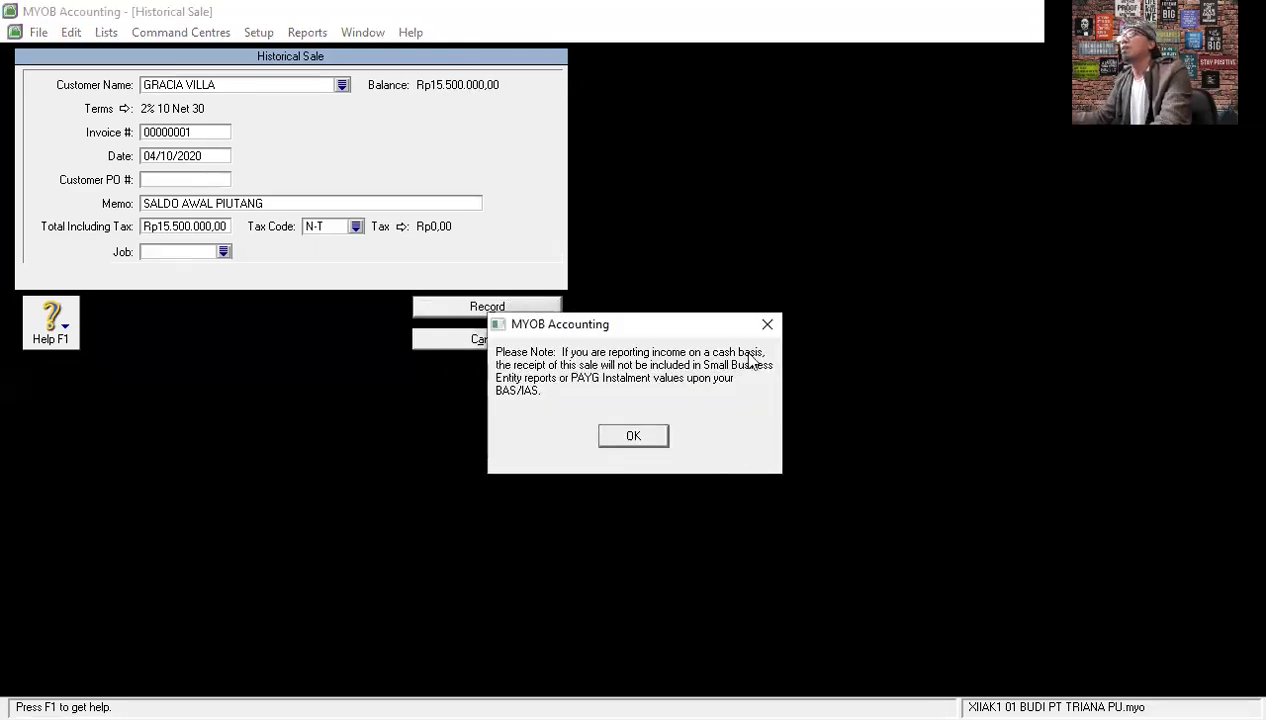
{"action": "left_click", "coordinate": [636, 440]}
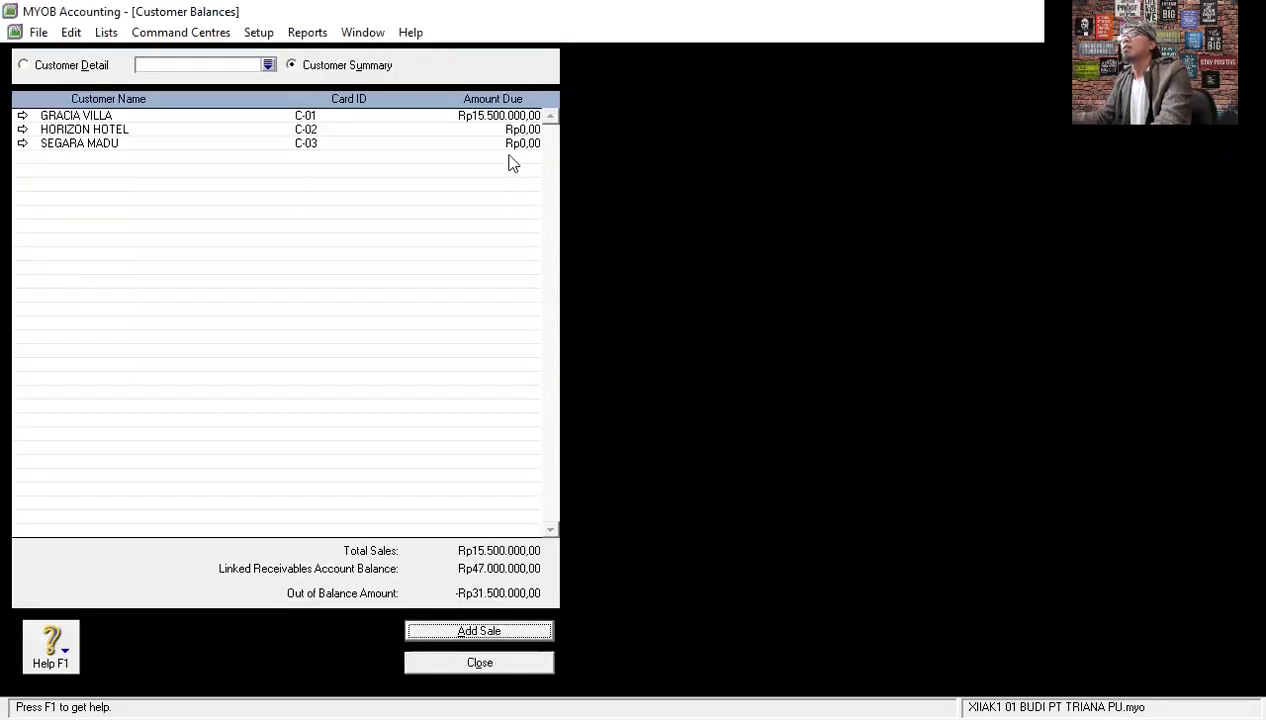
Add another historical sale for the customer HORIZON HOTEL.
{"action": "left_click", "coordinate": [506, 640]}
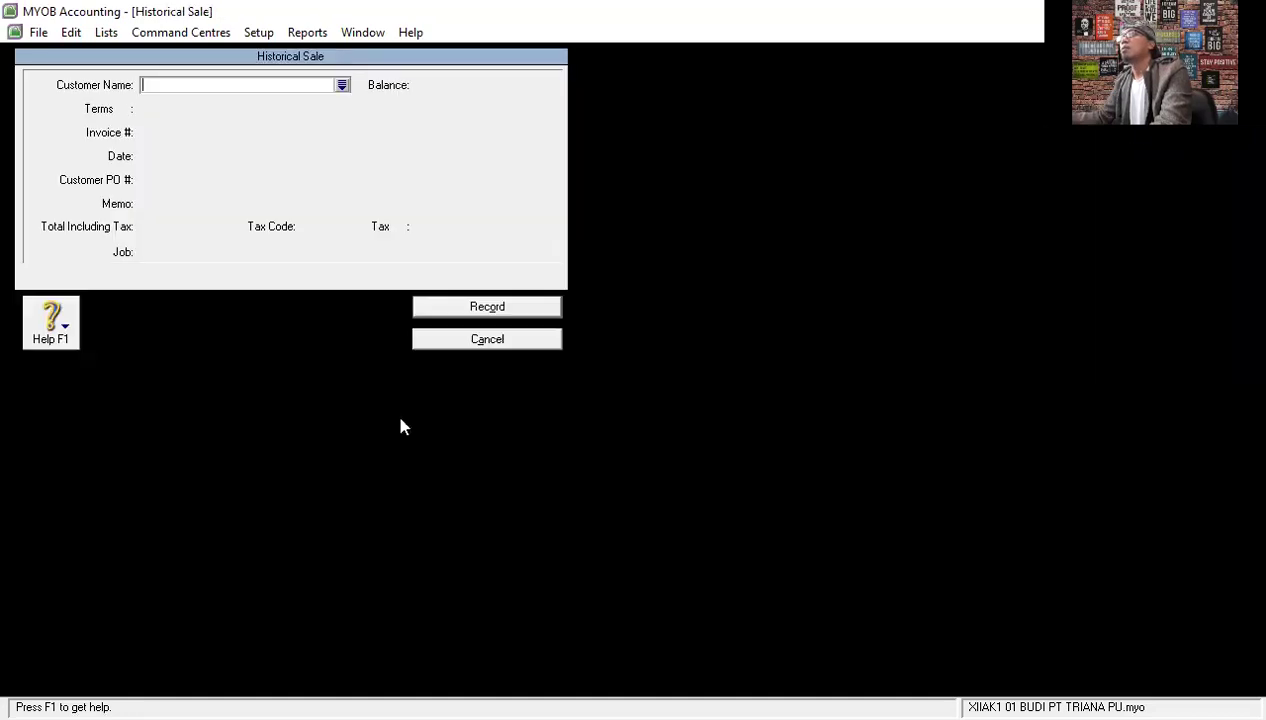
{"action": "left_click", "coordinate": [342, 88]}
{"action": "left_click", "coordinate": [462, 275]}
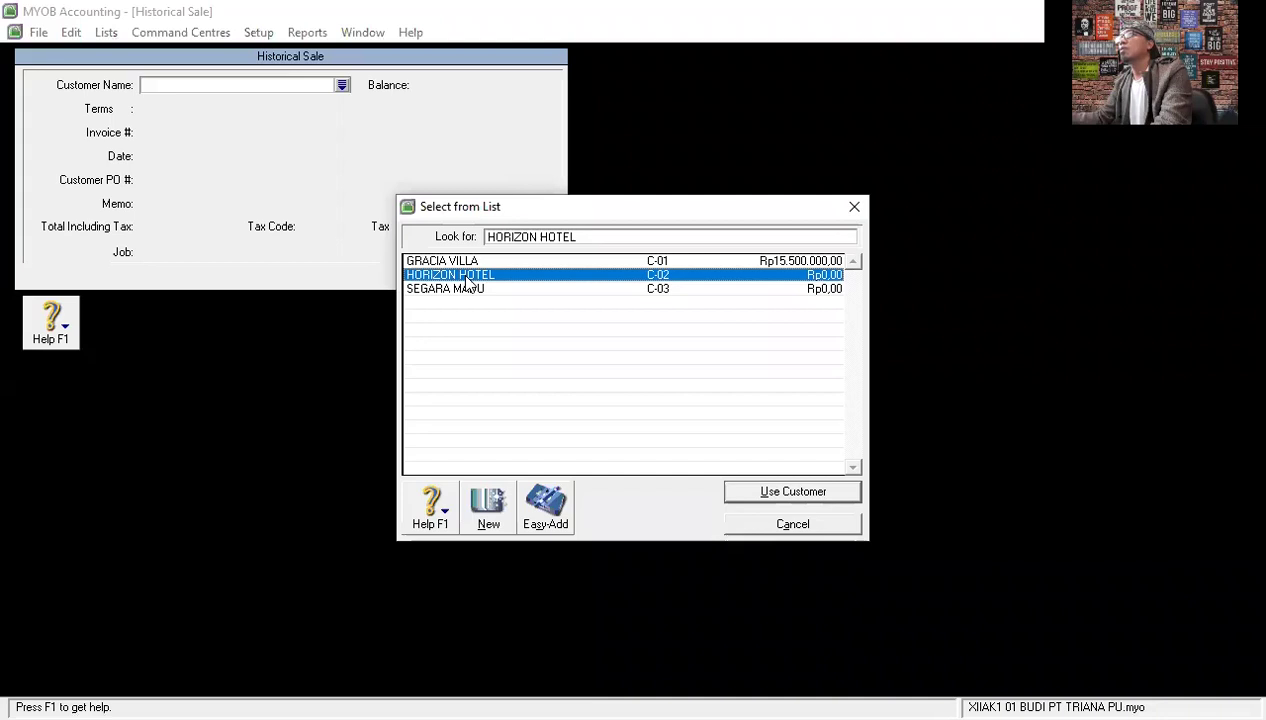
{"action": "left_click", "coordinate": [789, 492]}
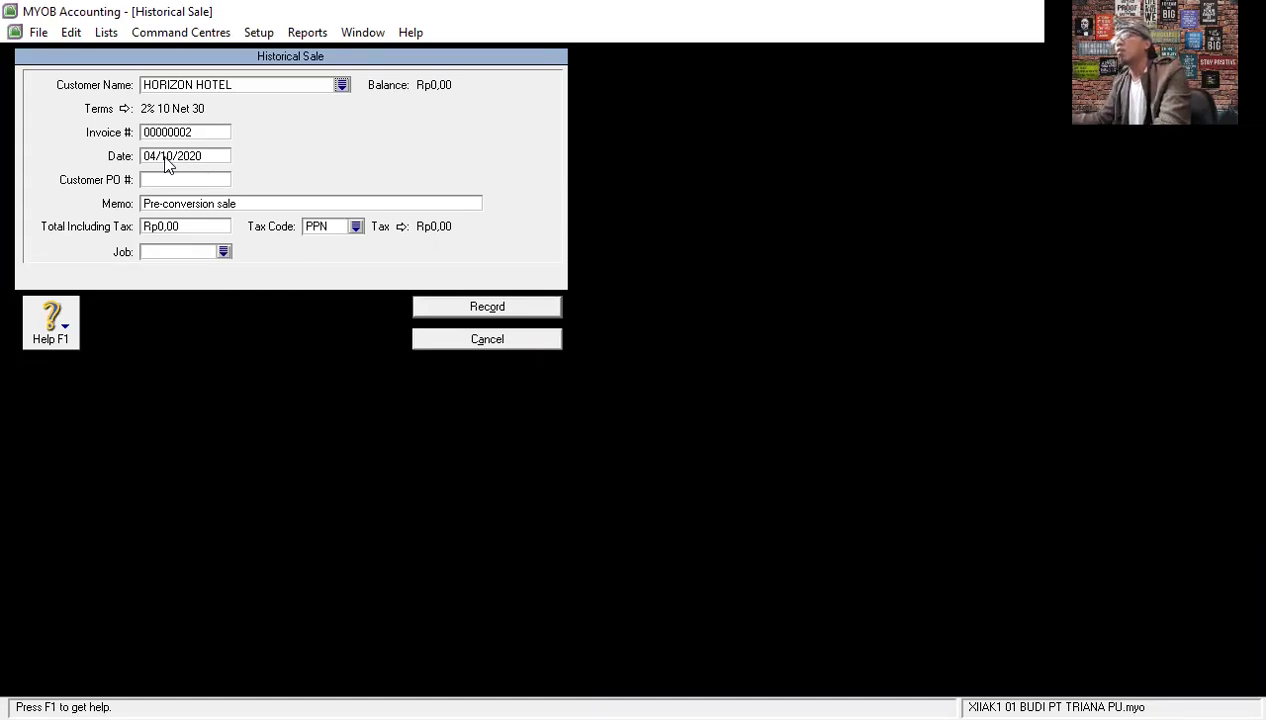
Date HORIZON HOTEL's historical sale 20/10/2020 and set its memo to "SALDO AWAL PIUTANG".
{"action": "left_click", "coordinate": [152, 155]}
{"action": "left_click", "coordinate": [153, 156]}
{"action": "left_click_drag", "start_coordinate": [156, 156], "coordinate": [138, 163]}
{"action": "type", "text": "20"}
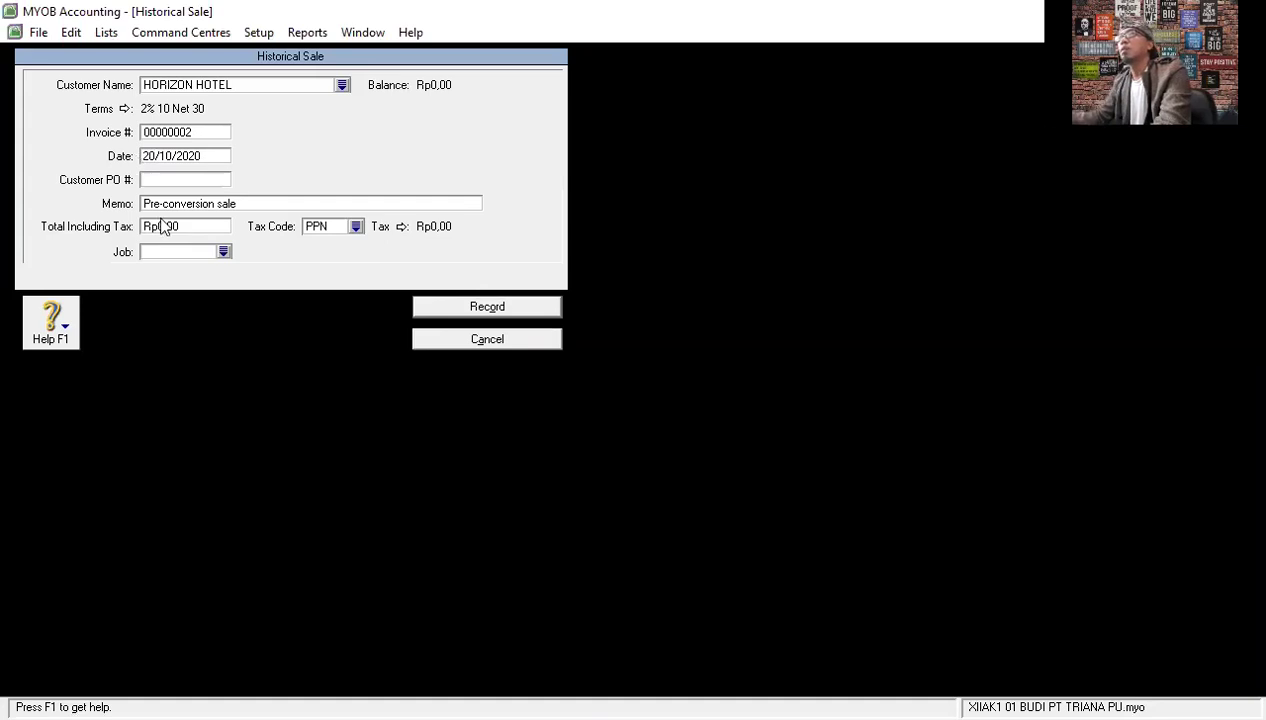
{"action": "left_click", "coordinate": [245, 205]}
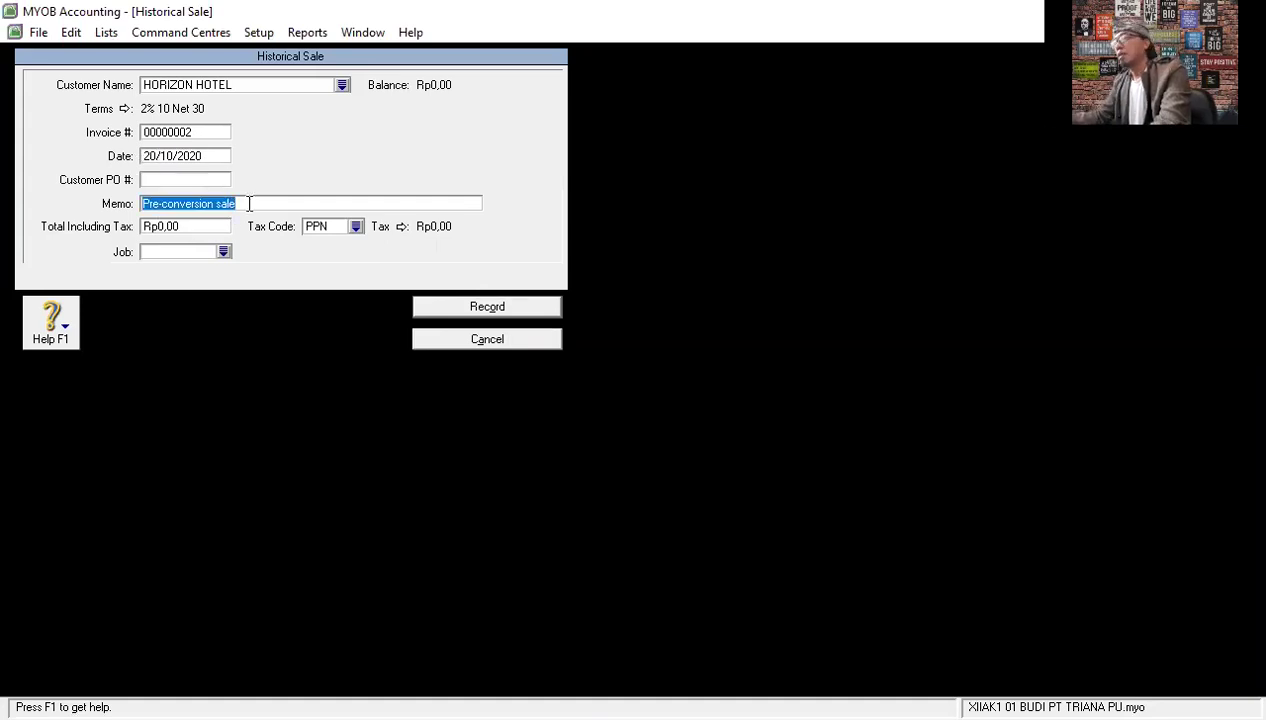
{"action": "type", "text": "SALDO AWAL PIUTANG"}
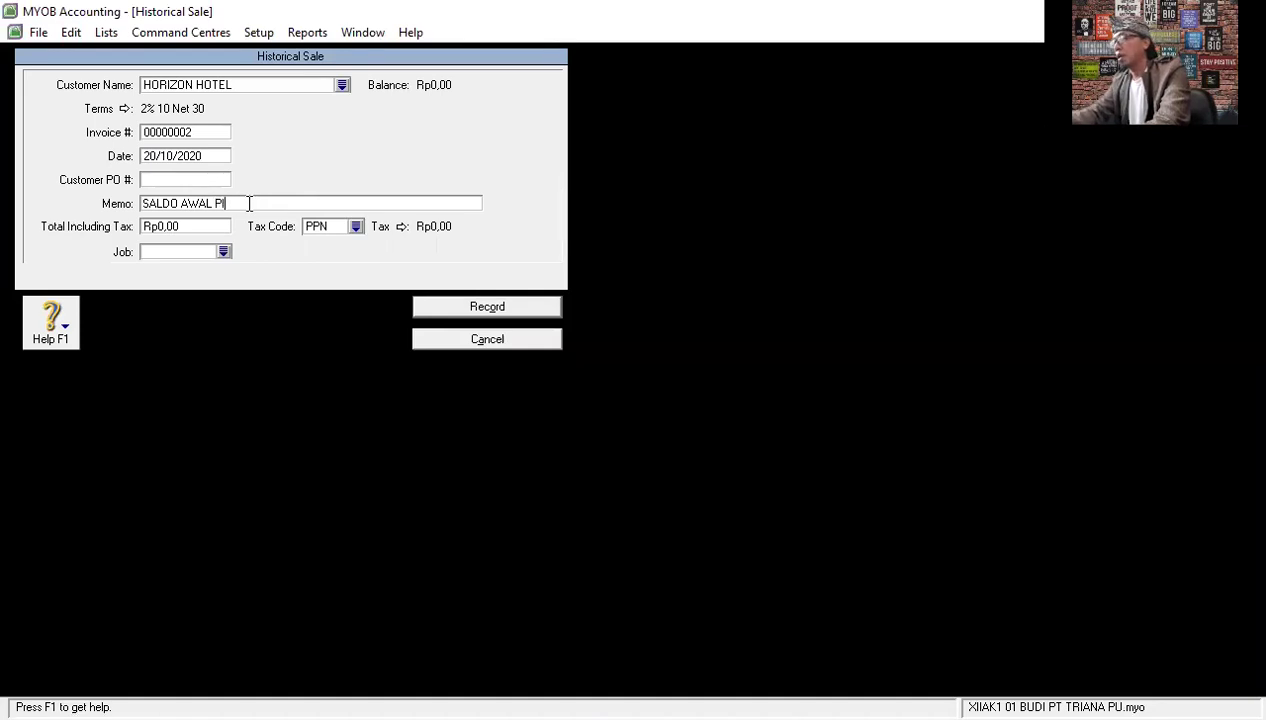
{"action": "left_click", "coordinate": [210, 227]}
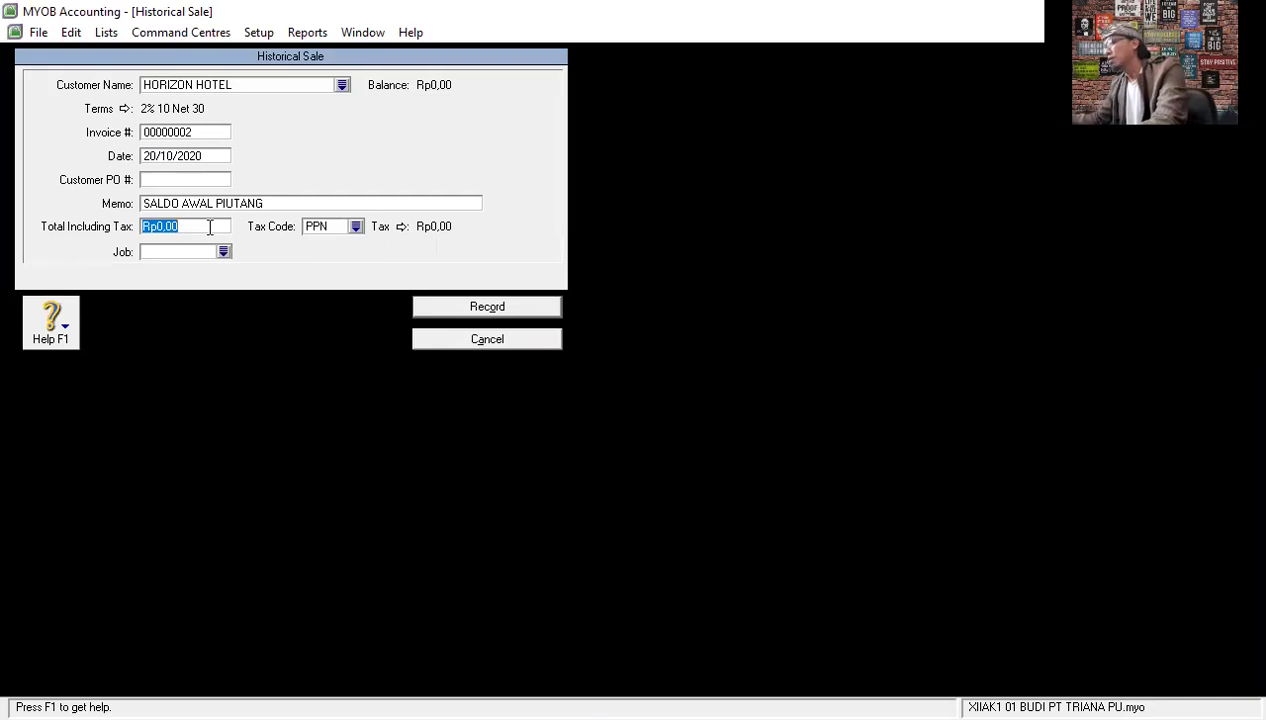
Set HORIZON HOTEL's total including tax to 15500000 with the tax code N-T (Not Reportable), and record the sale.
{"action": "type", "text": "15500000"}
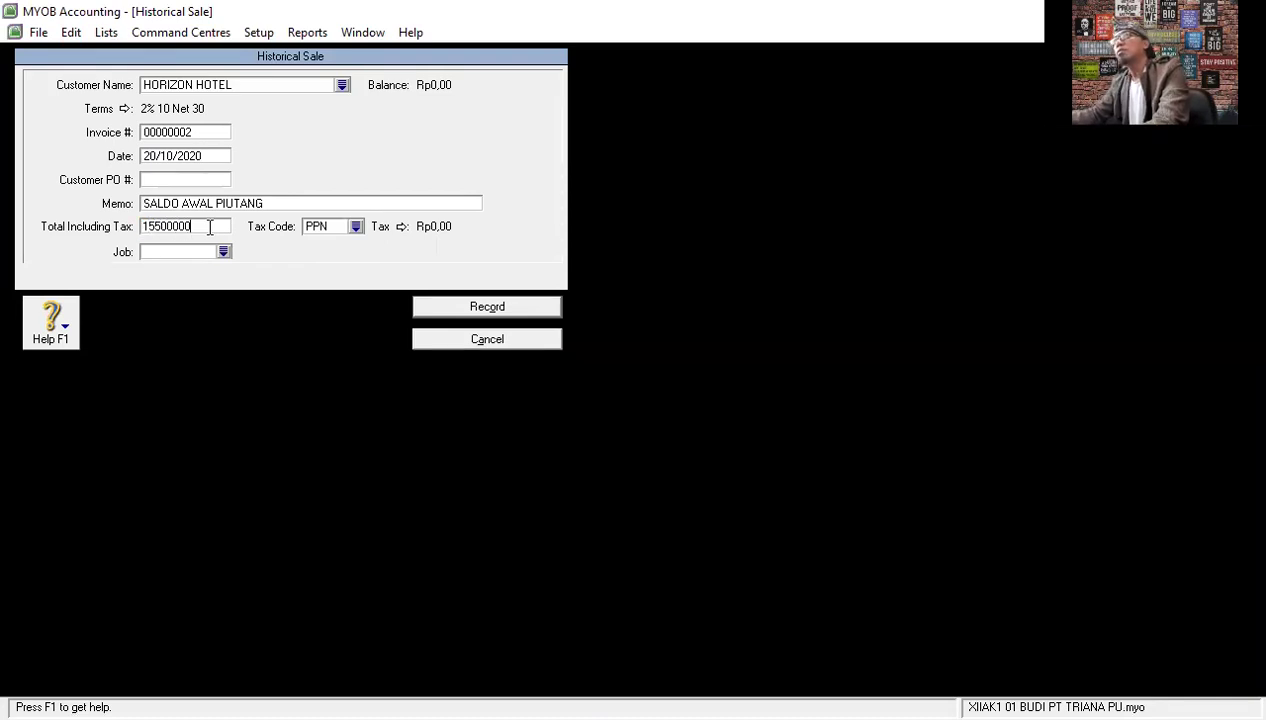
{"action": "left_click", "coordinate": [355, 226]}
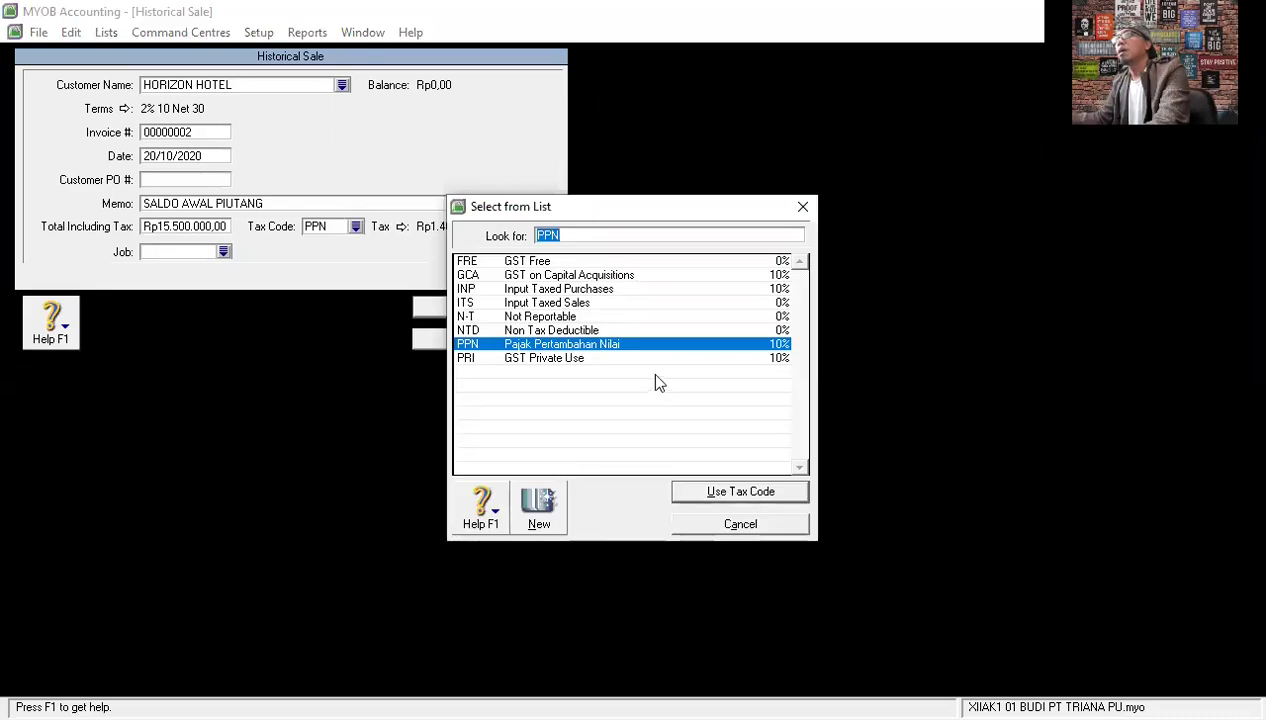
{"action": "left_click", "coordinate": [568, 317]}
{"action": "double_click", "coordinate": [568, 318]}
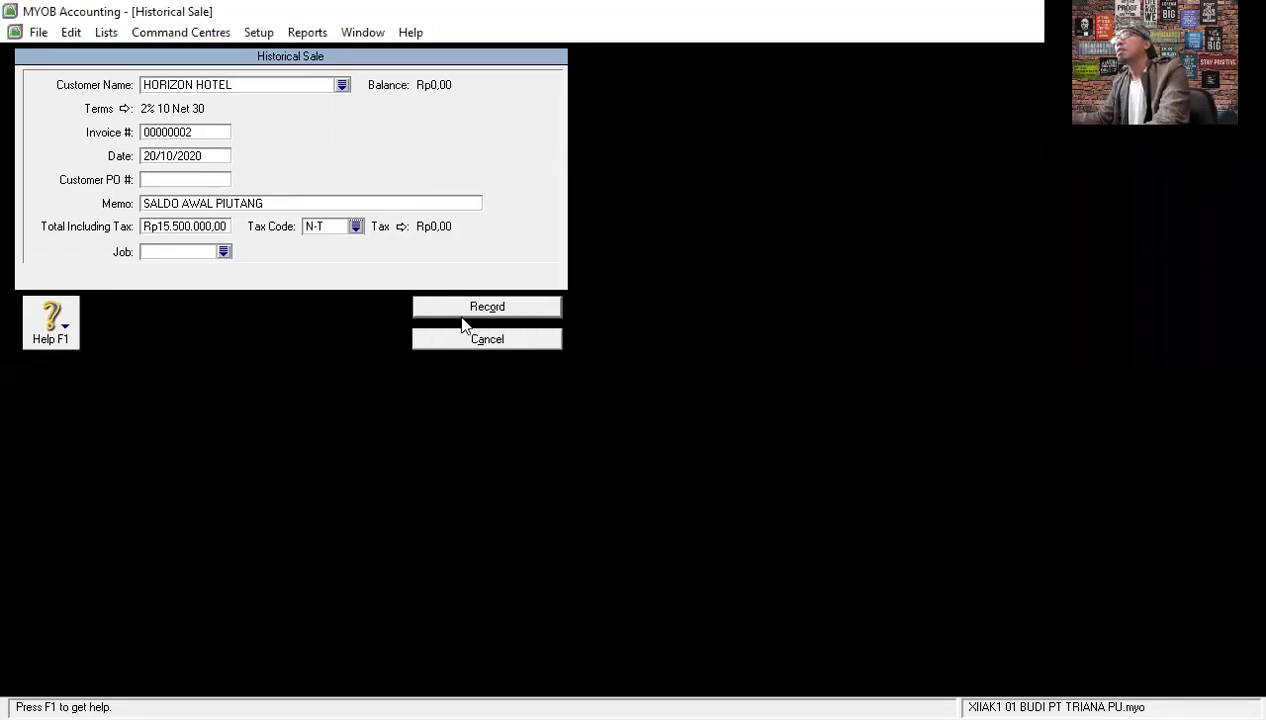
{"action": "left_click", "coordinate": [473, 311]}
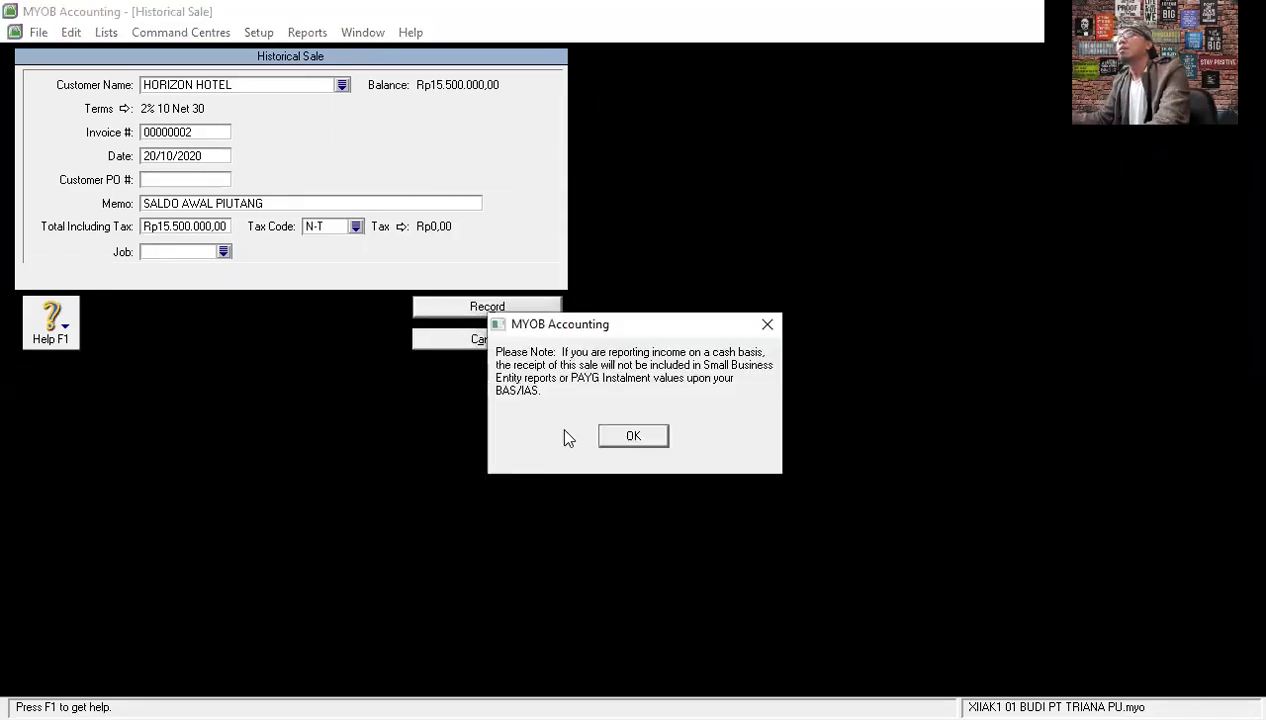
{"action": "left_click", "coordinate": [634, 438]}
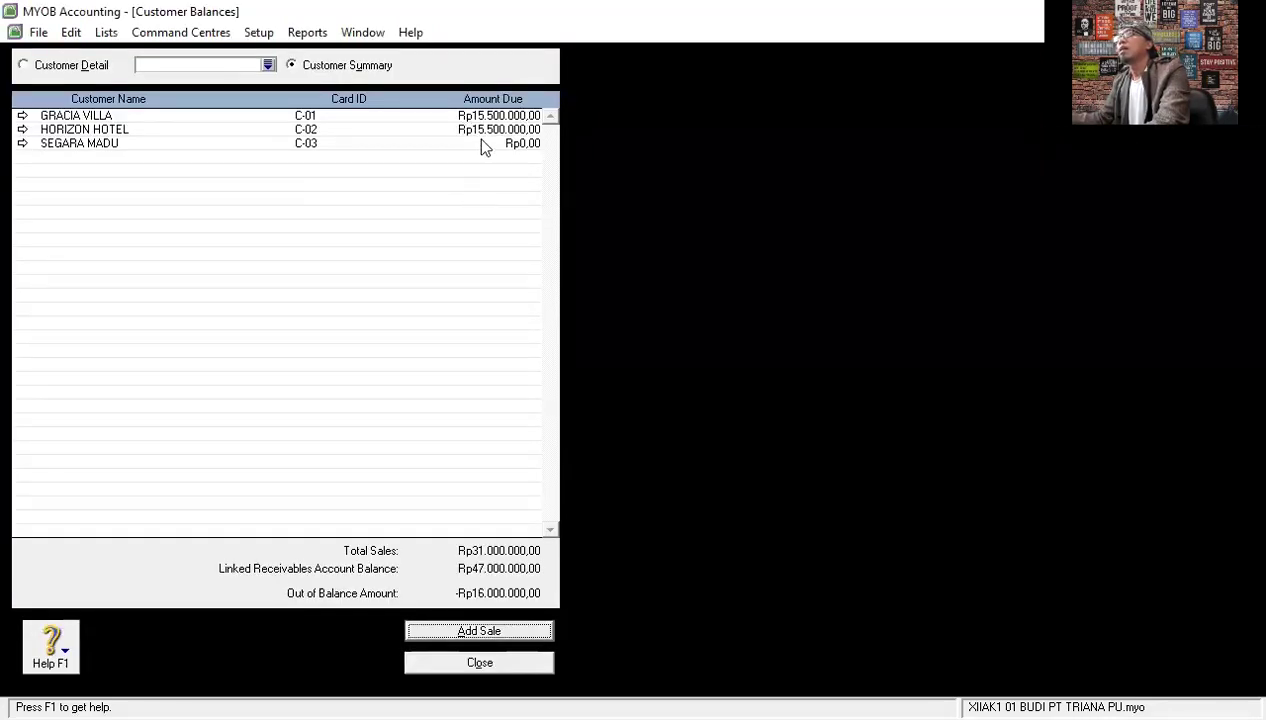
Add another historical sale for the customer SEGARA MADU.
{"action": "left_click", "coordinate": [476, 632]}
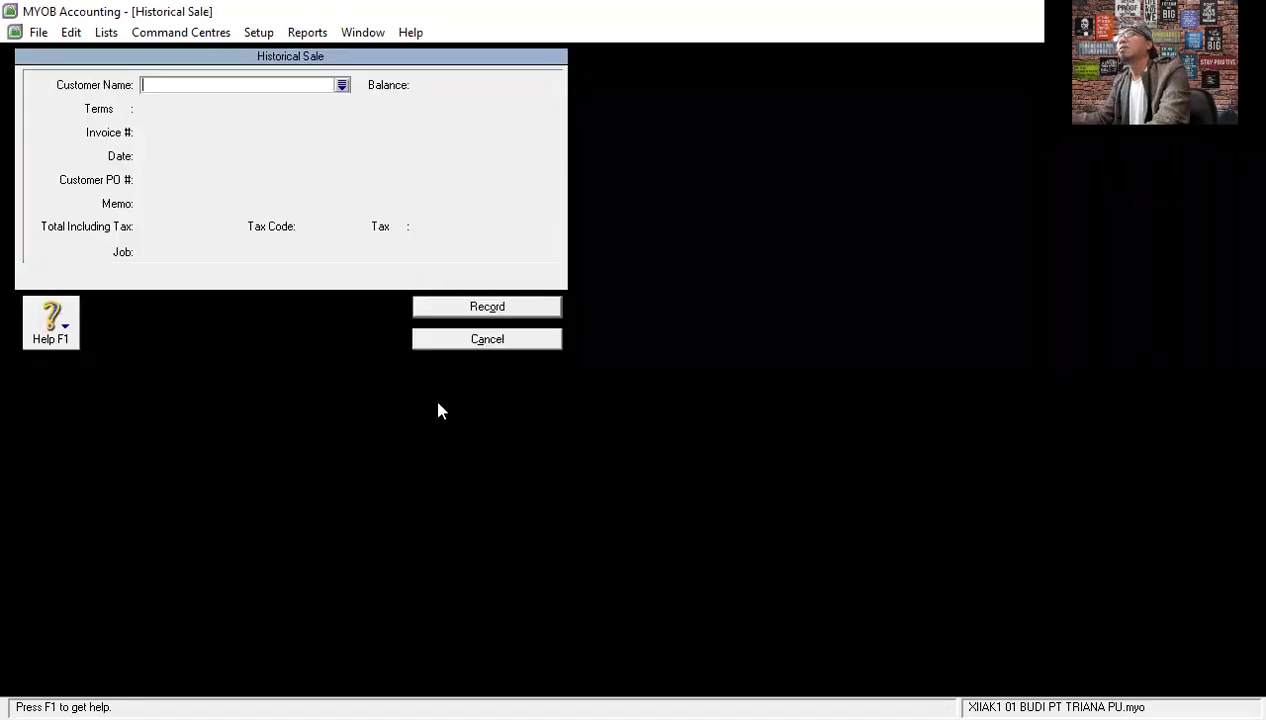
{"action": "left_click", "coordinate": [342, 85]}
{"action": "left_click", "coordinate": [450, 296]}
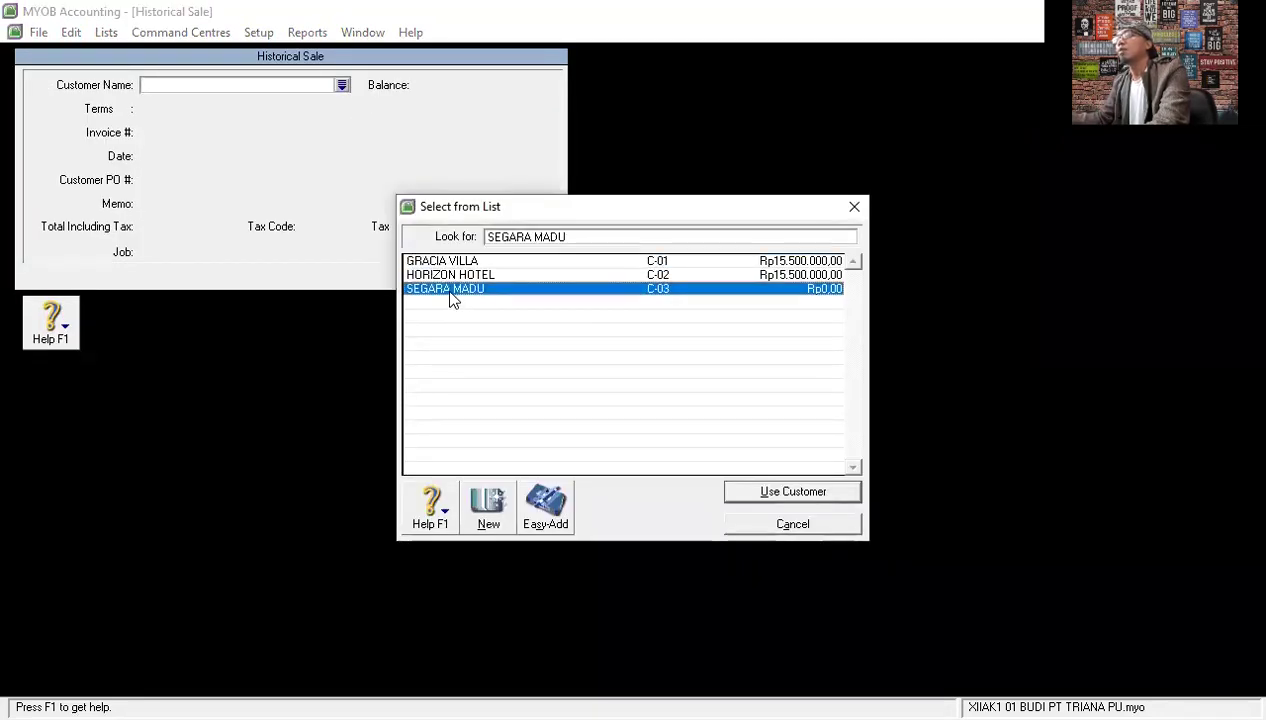
{"action": "double_click", "coordinate": [451, 289]}
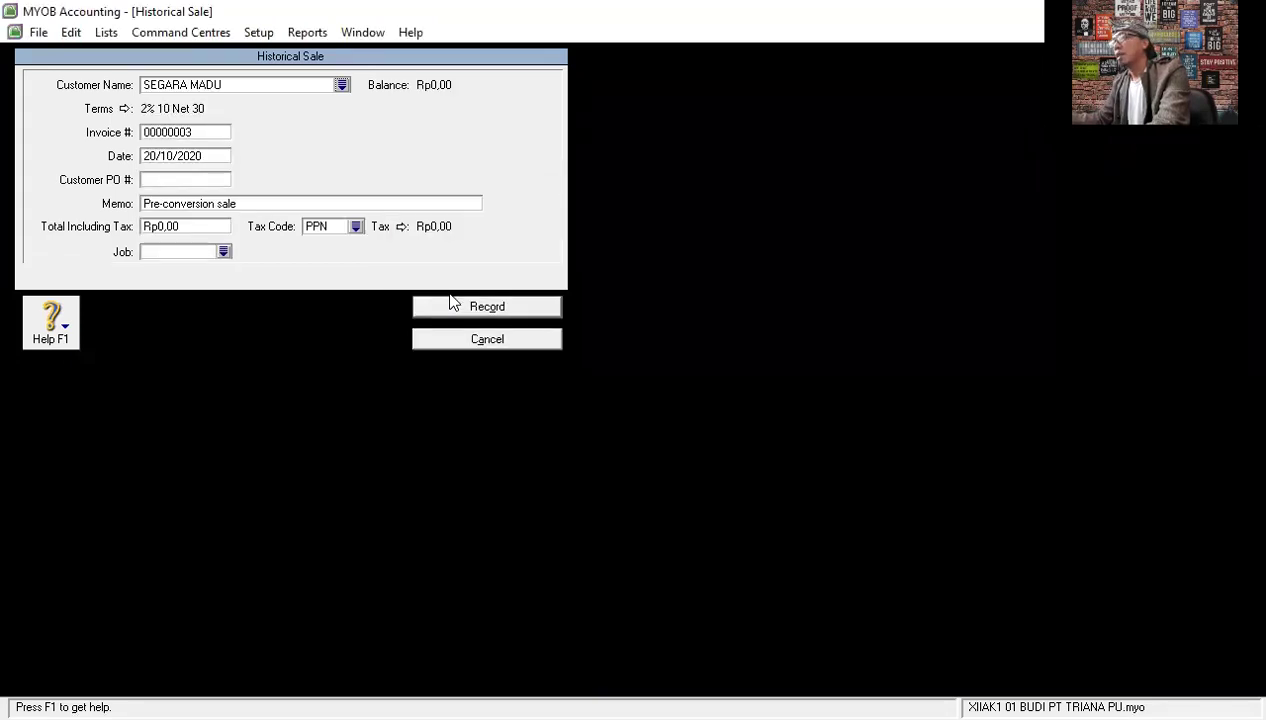
Date SEGARA MADU's historical sale 25/10/2020 and set its memo to "SALDO AWAL PIUTANG".
{"action": "left_click", "coordinate": [155, 156]}
{"action": "left_click", "coordinate": [152, 156]}
{"action": "key", "text": "BackSpace"}
{"action": "type", "text": "5"}
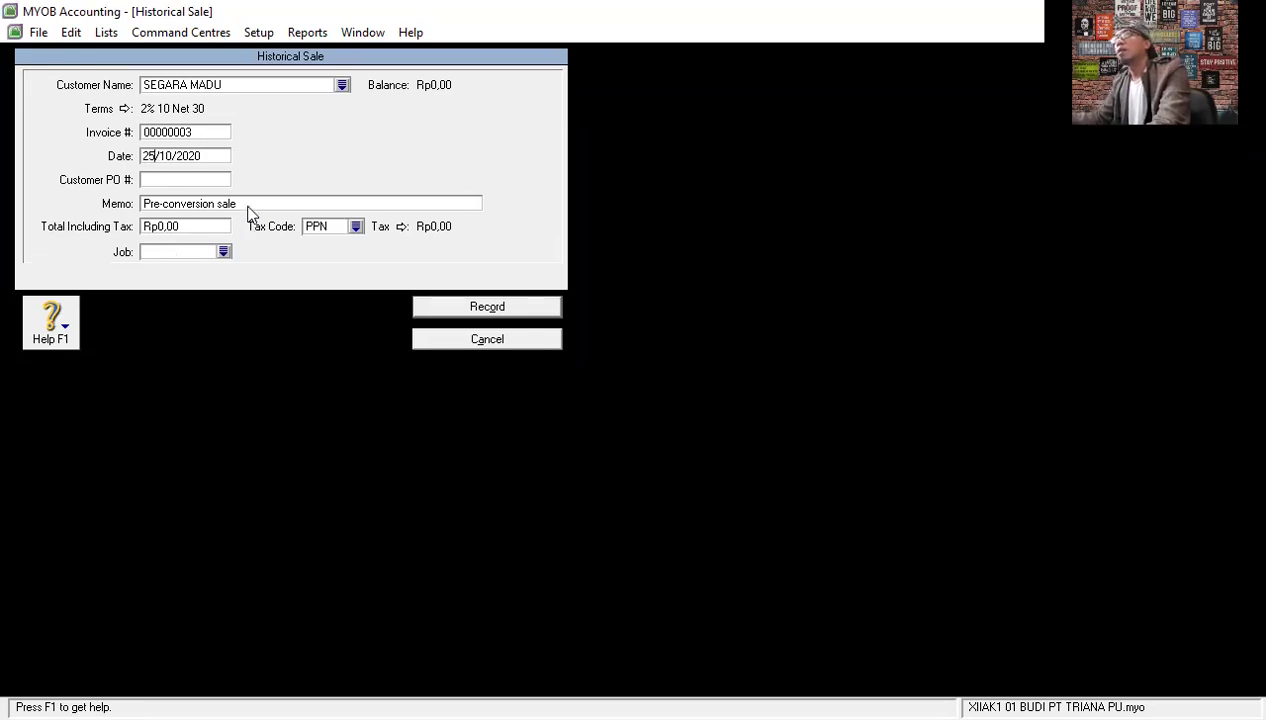
{"action": "left_click", "coordinate": [249, 204]}
{"action": "type", "text": "SALD"}
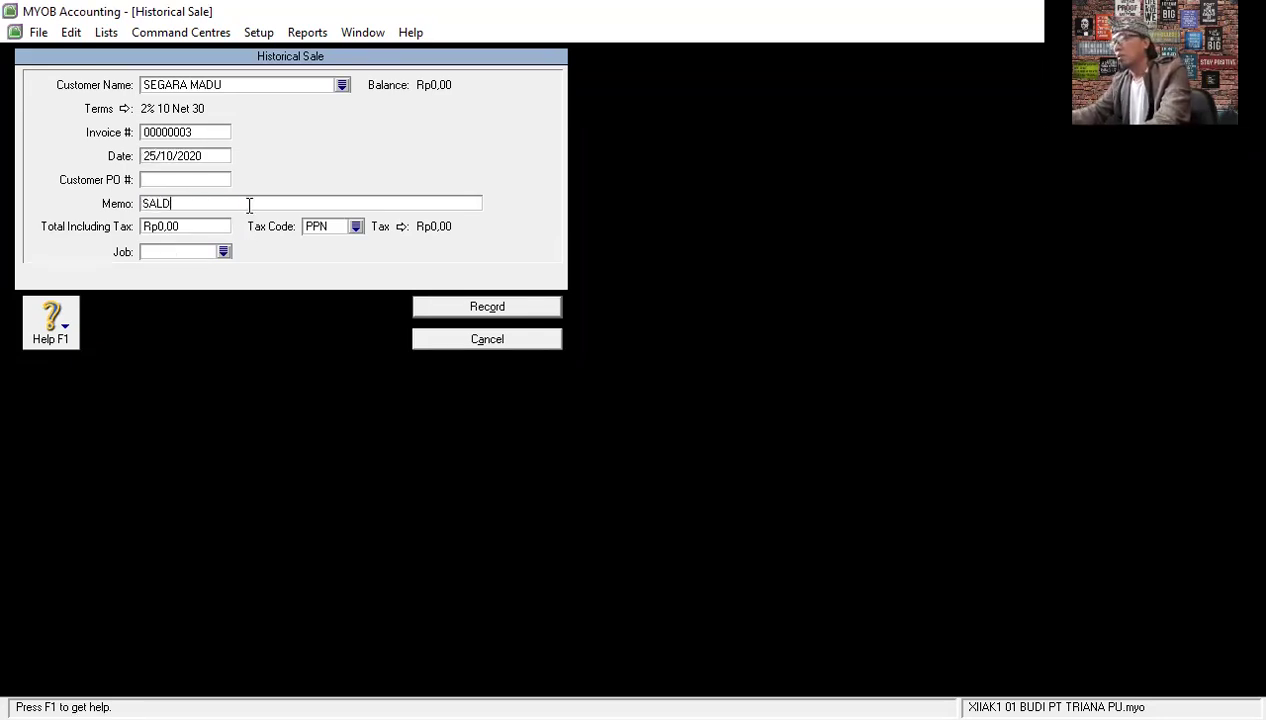
{"action": "type", "text": "O AWAL PIUTANG"}
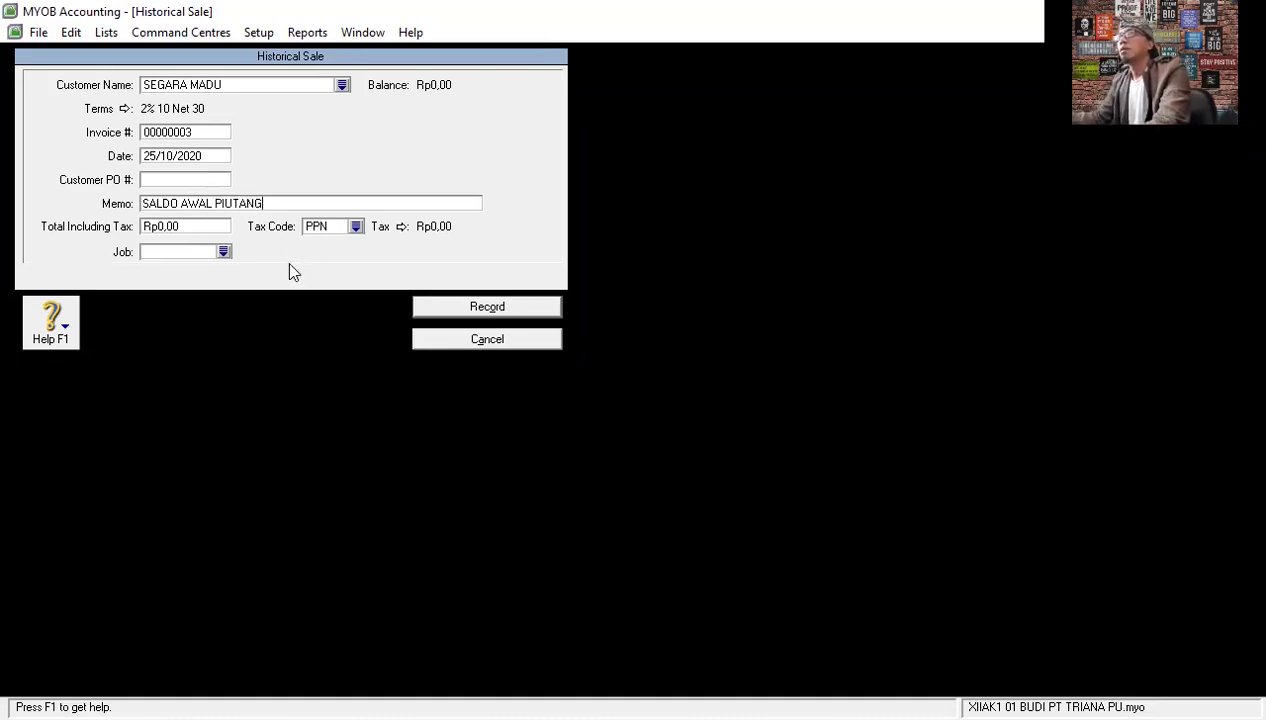
Set SEGARA MADU's total including tax to 16000000 with the tax code N-T (Not Reportable), and record the sale.
{"action": "left_click", "coordinate": [208, 226]}
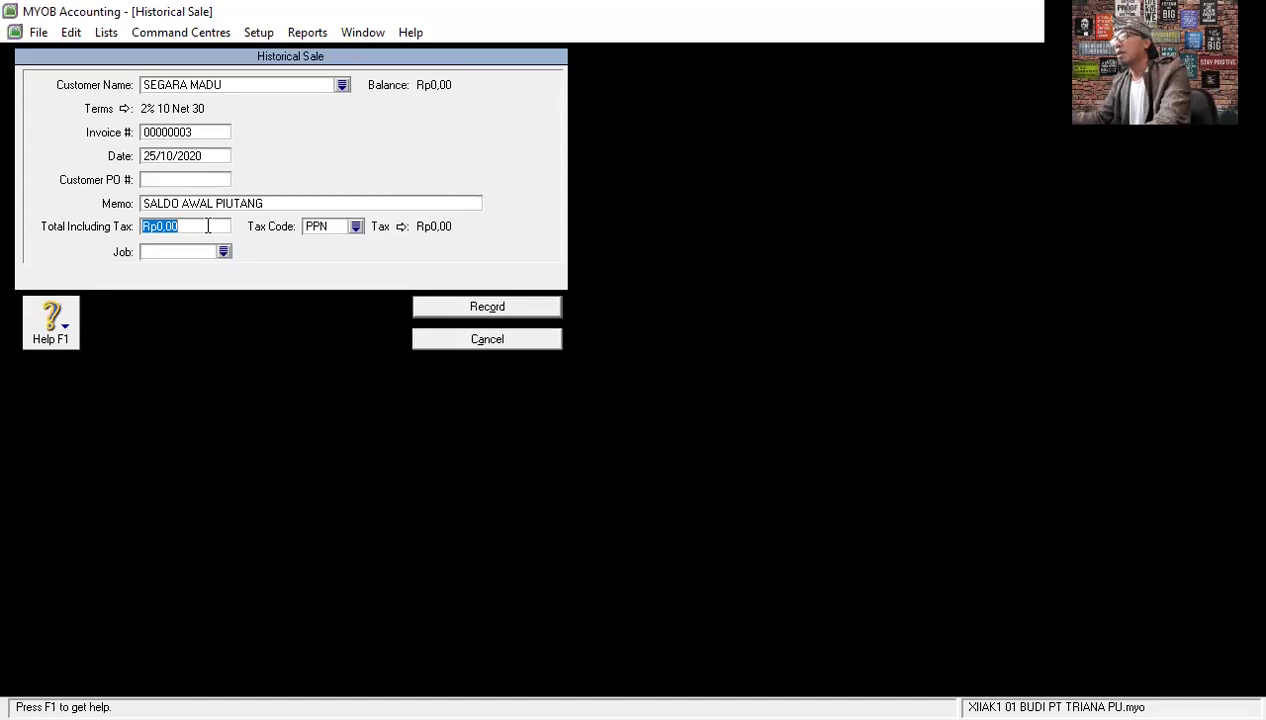
{"action": "type", "text": "160000"}
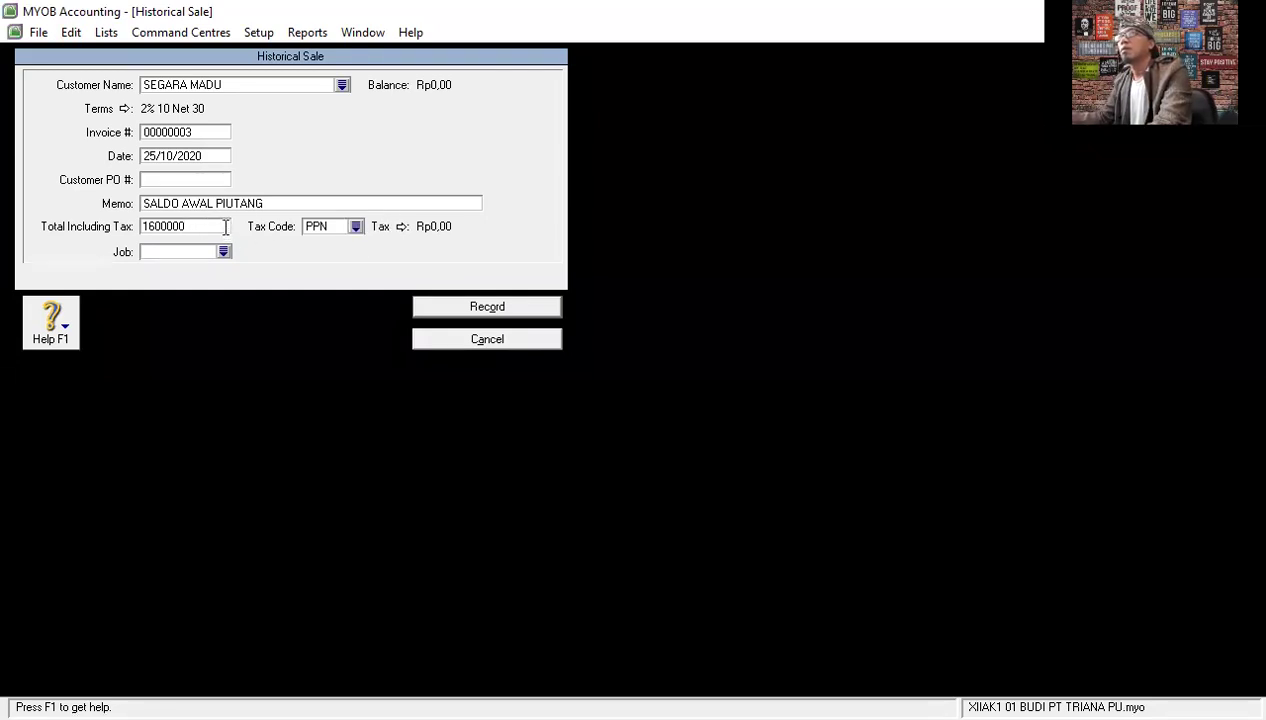
{"action": "type", "text": "0"}
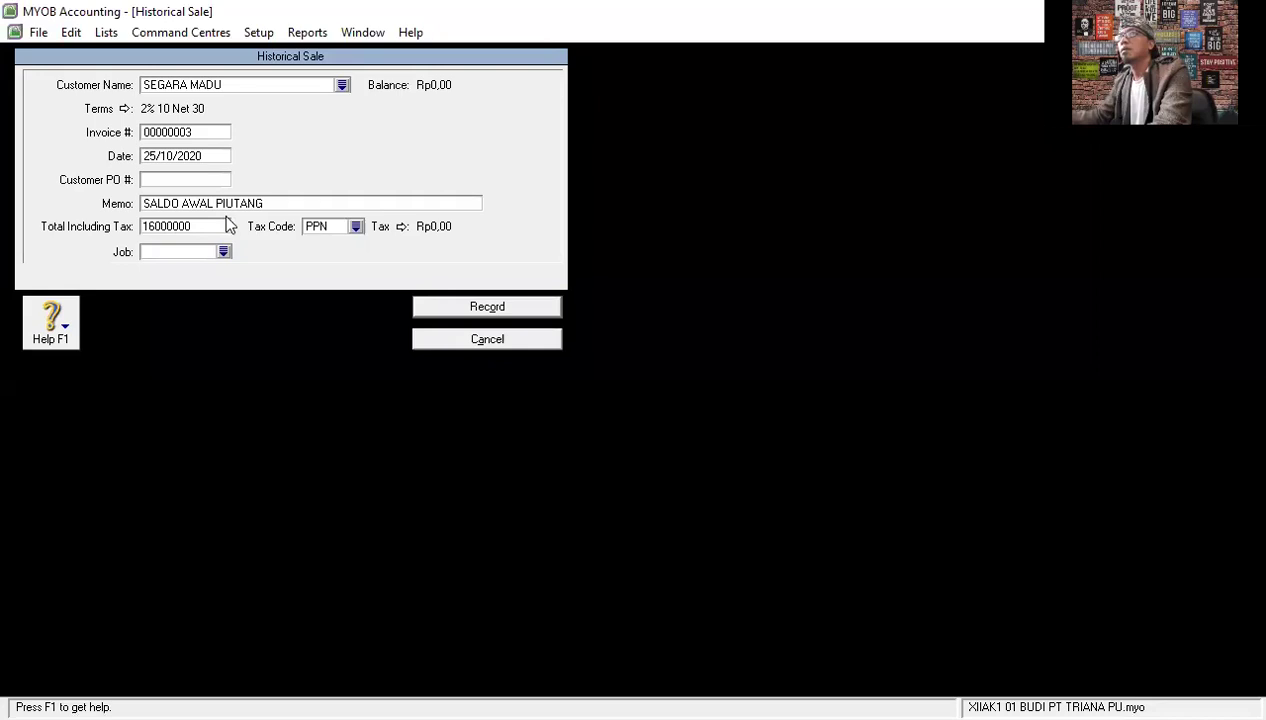
{"action": "left_click", "coordinate": [356, 227]}
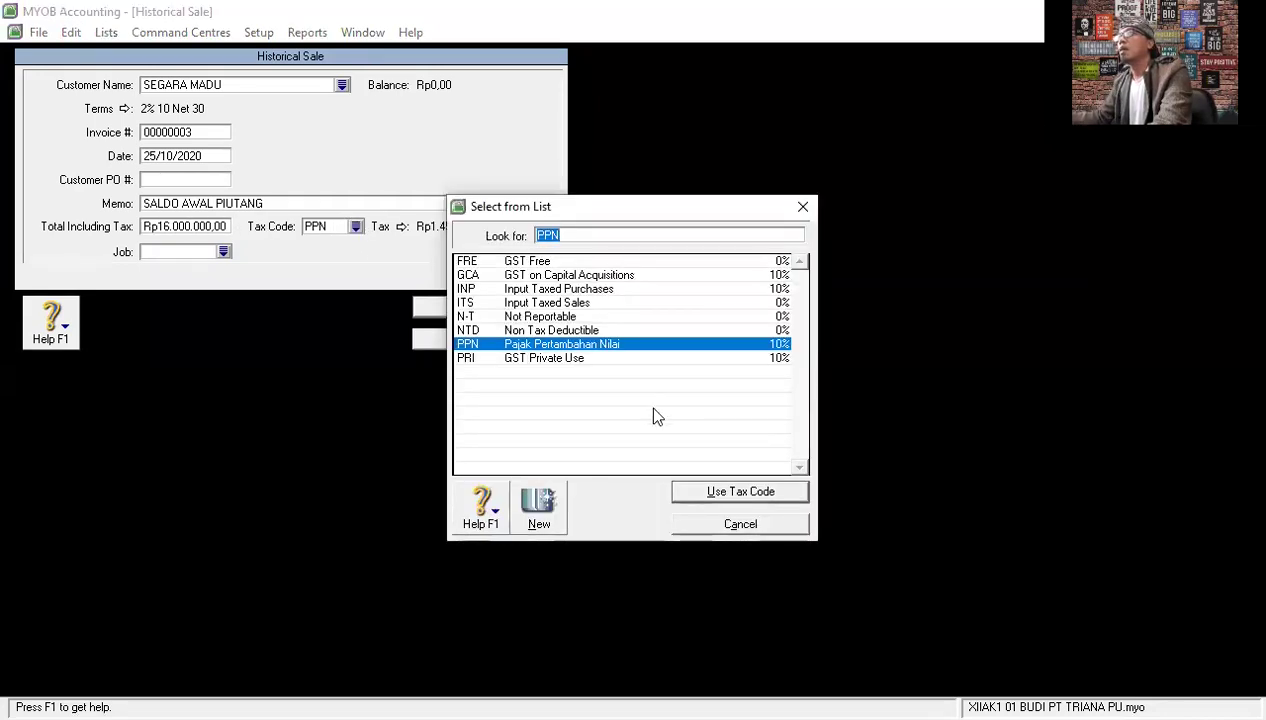
{"action": "left_click", "coordinate": [557, 318]}
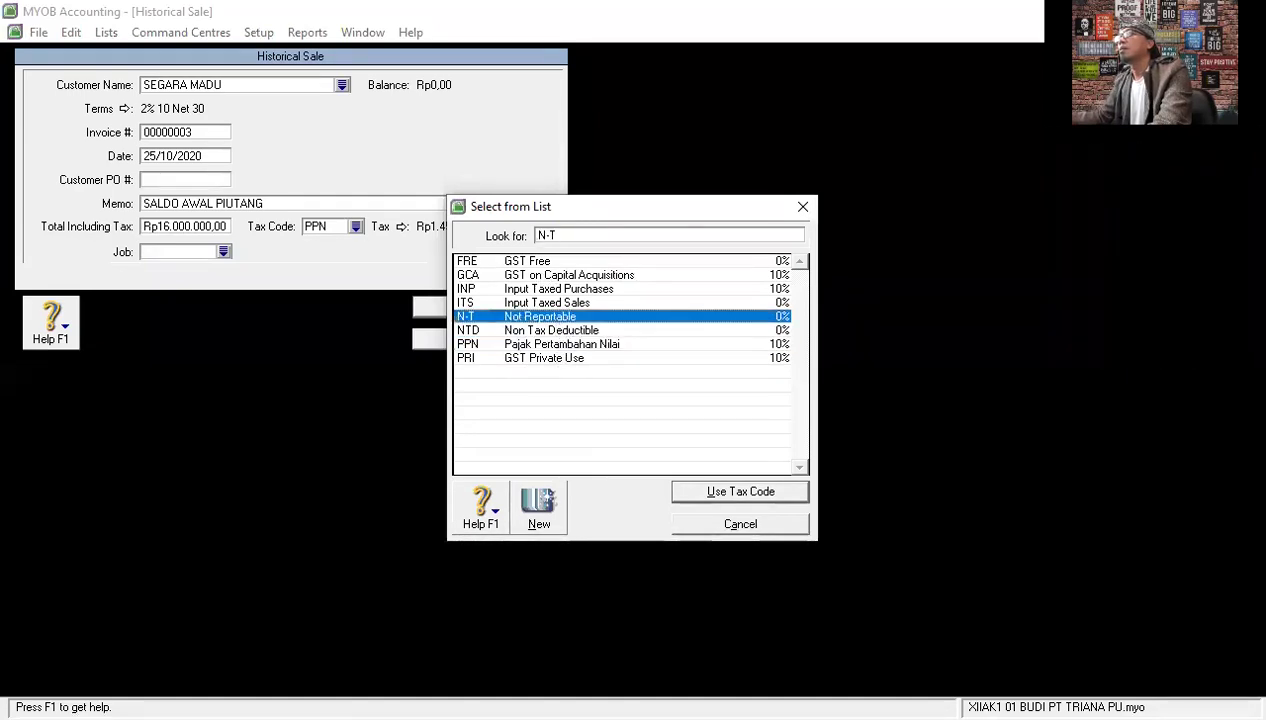
{"action": "left_click", "coordinate": [738, 490]}
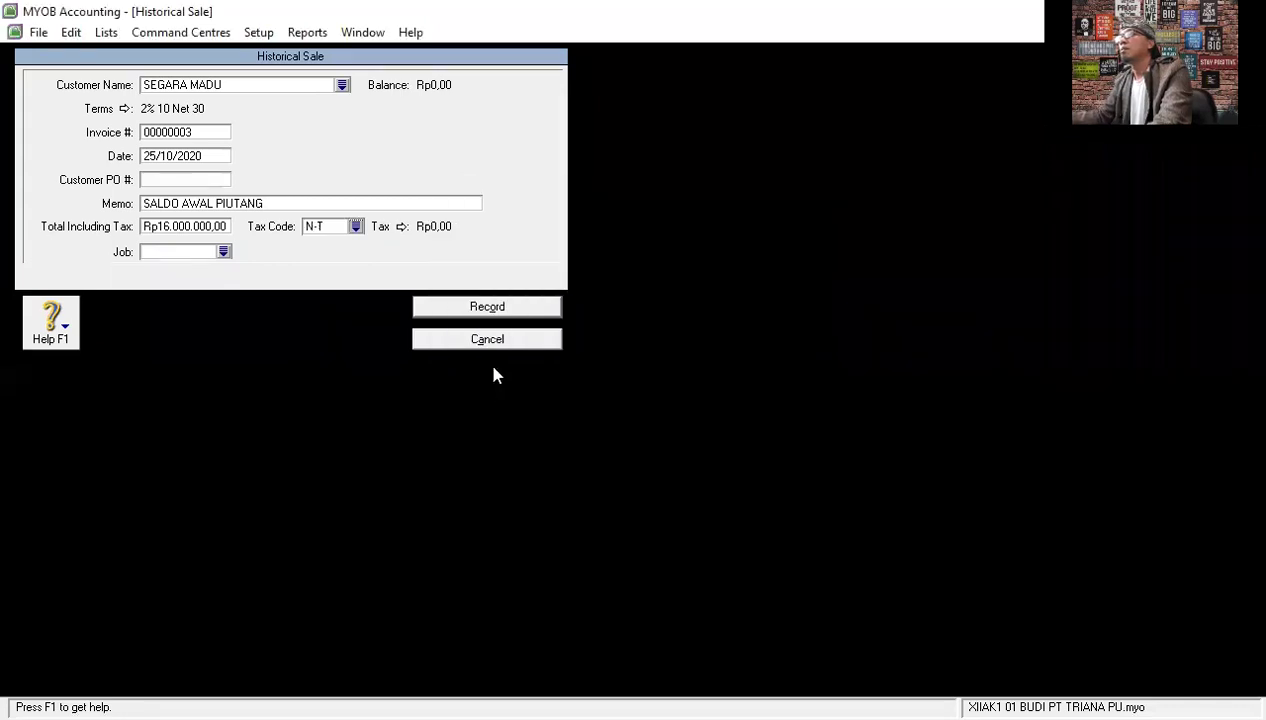
{"action": "left_click", "coordinate": [499, 313]}
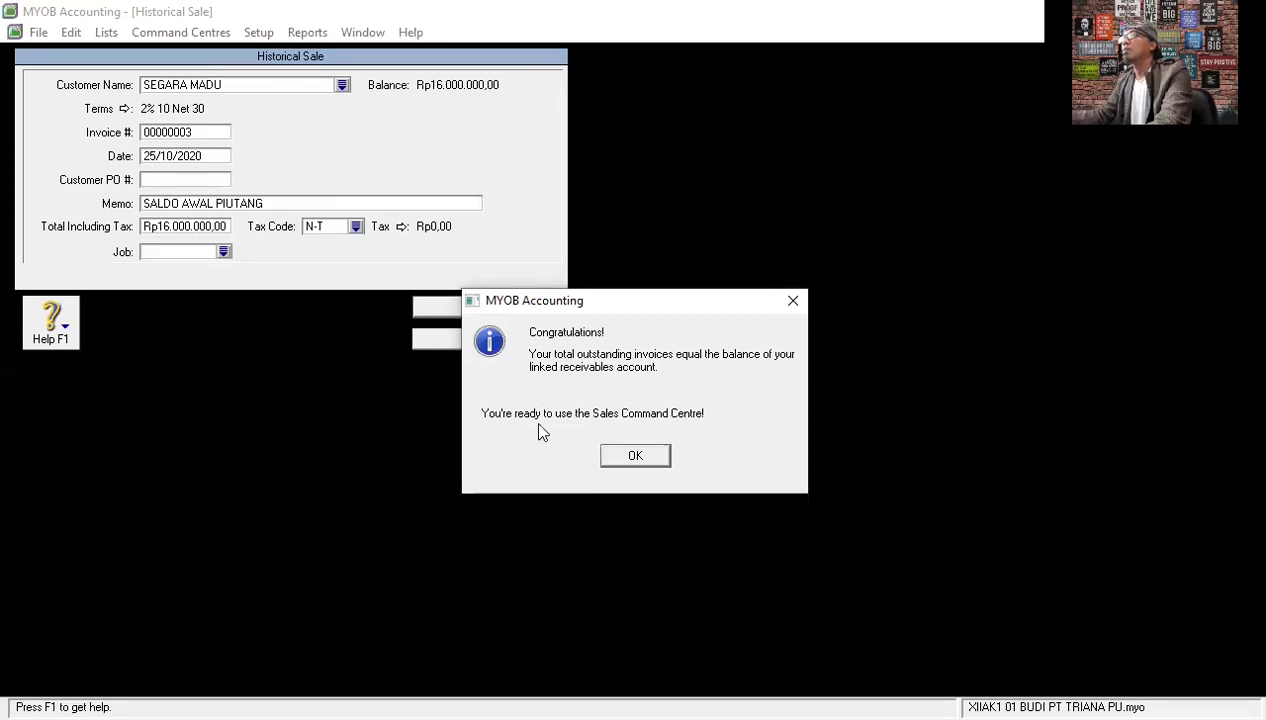
{"action": "left_click", "coordinate": [645, 455]}
{"action": "left_click", "coordinate": [638, 434]}
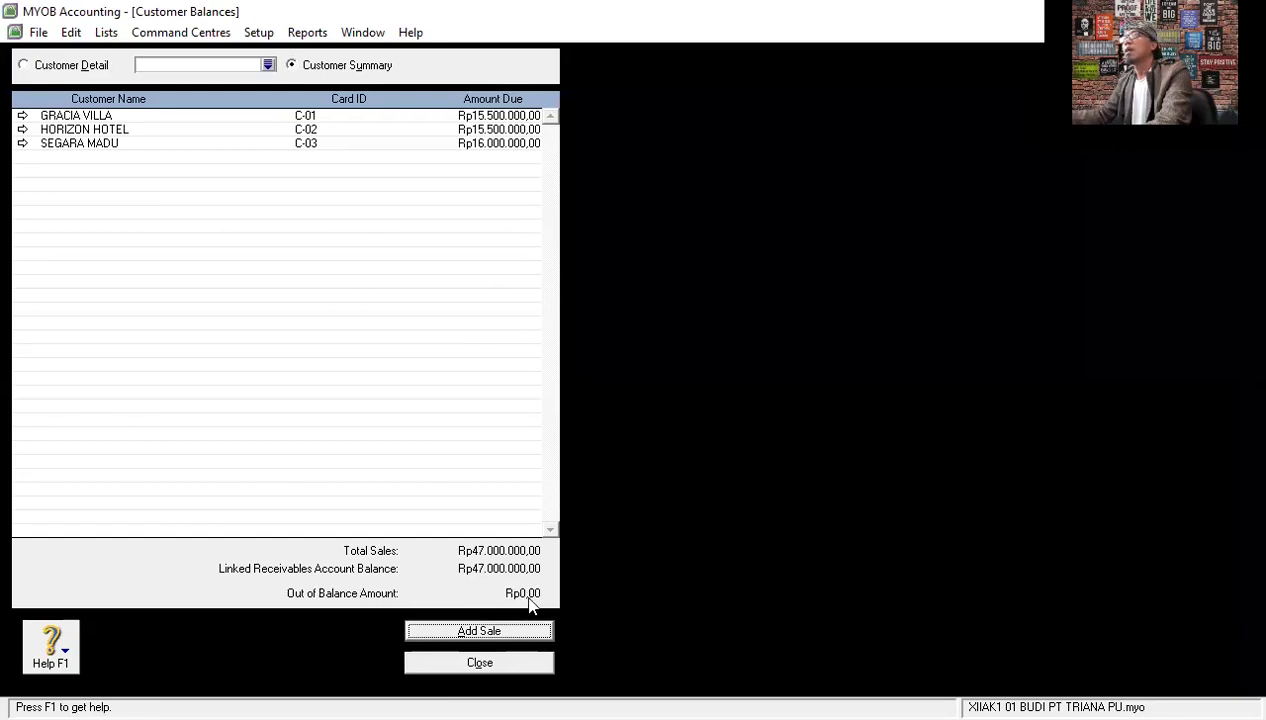
Close the customer balances and open the supplier balances setup.
{"action": "left_click", "coordinate": [480, 663]}
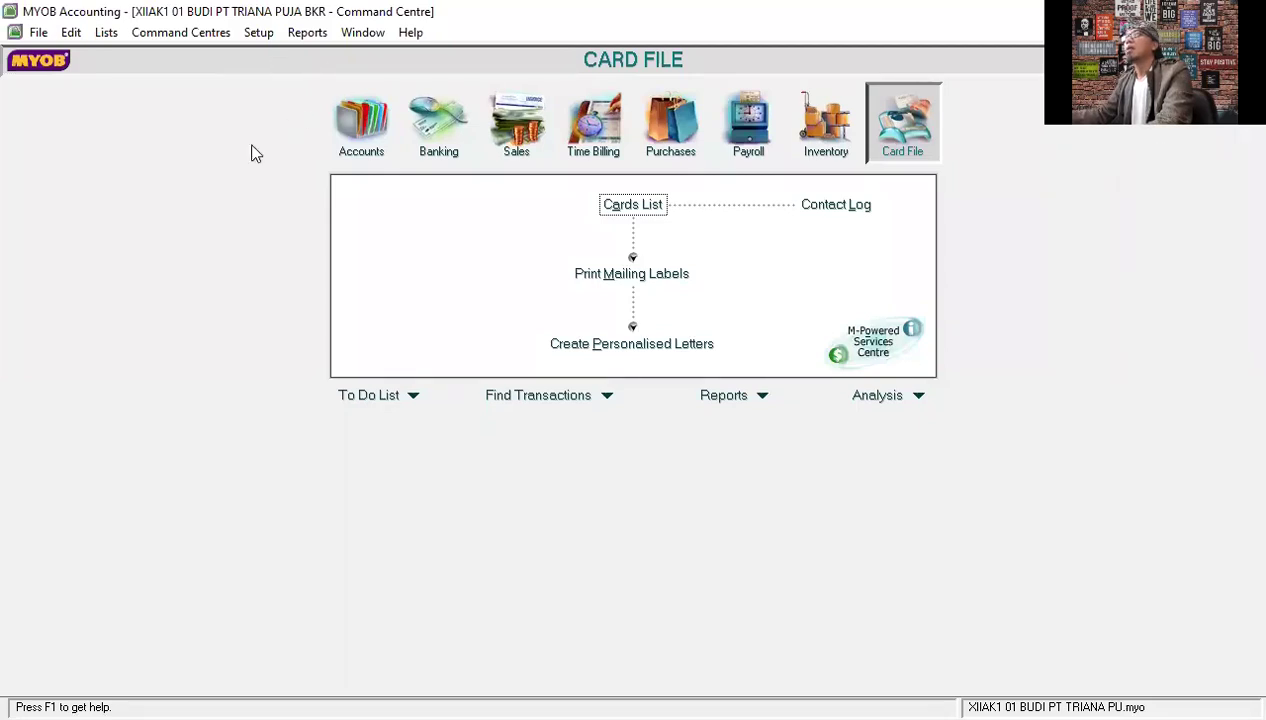
{"action": "left_click", "coordinate": [258, 32]}
{"action": "mouse_move", "coordinate": [278, 78]}
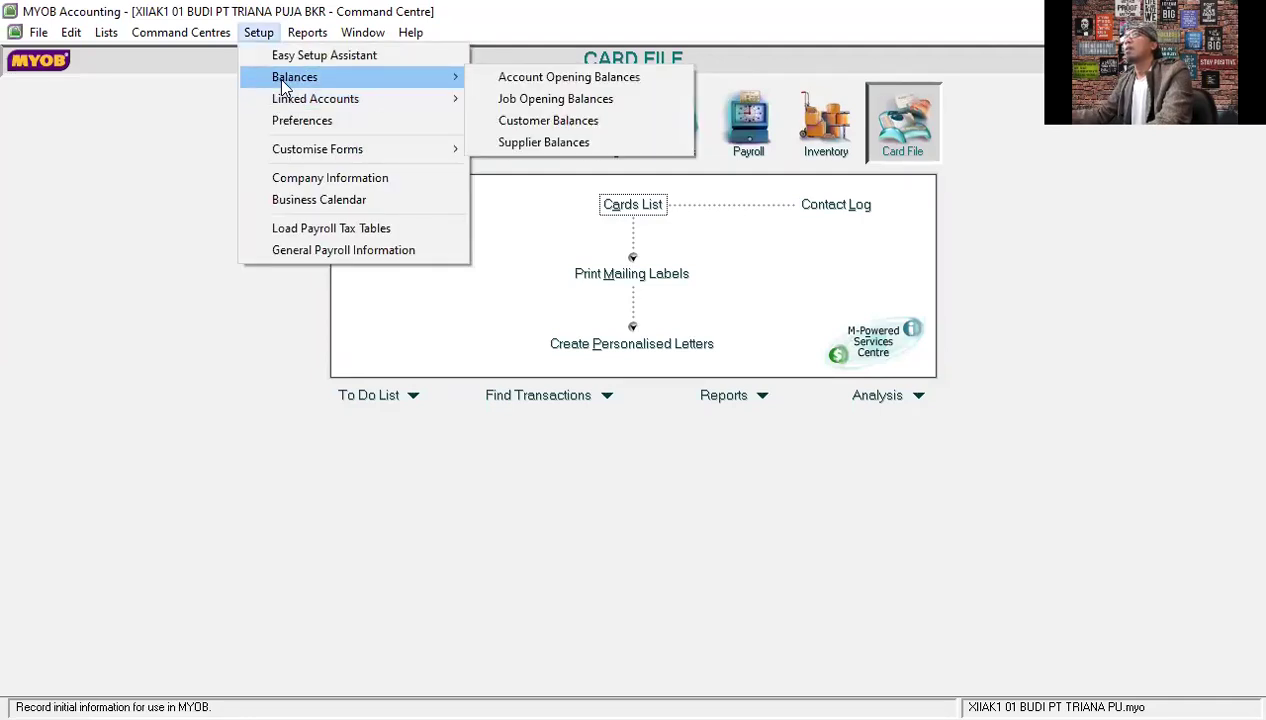
{"action": "left_click", "coordinate": [526, 146]}
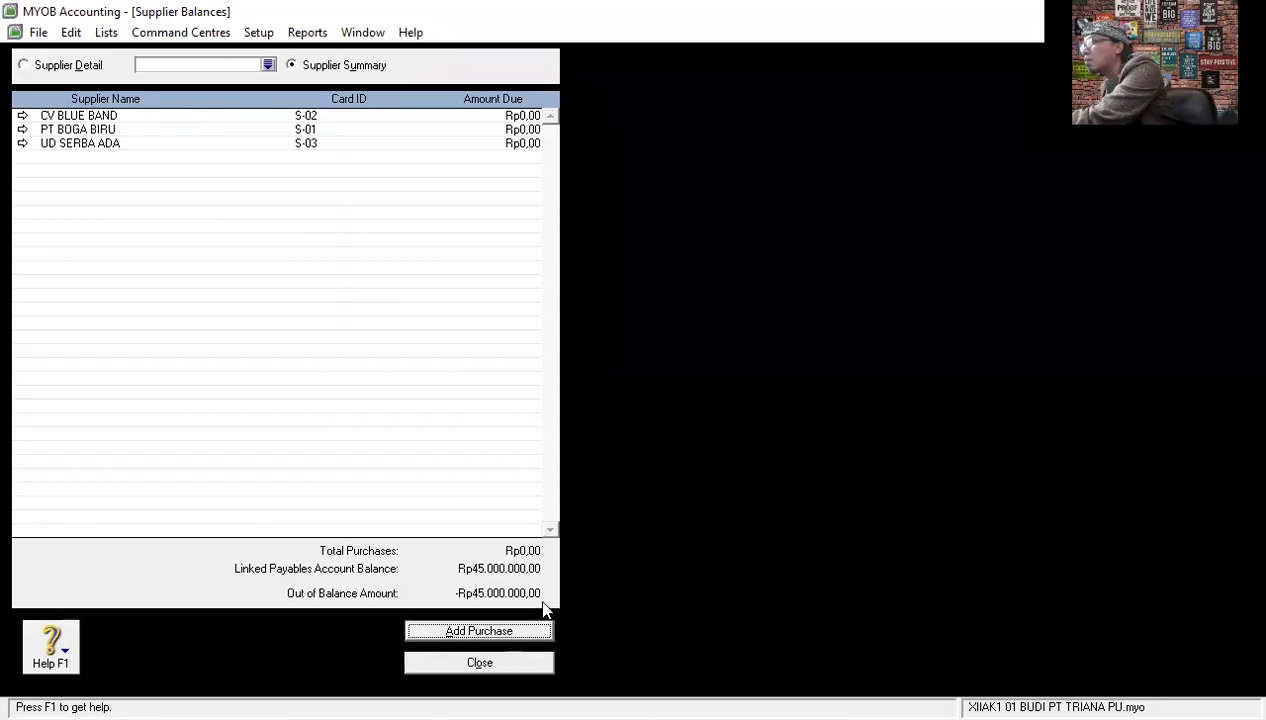
Add a historical purchase for the supplier PT BOGA BIRU.
{"action": "left_click", "coordinate": [476, 631]}
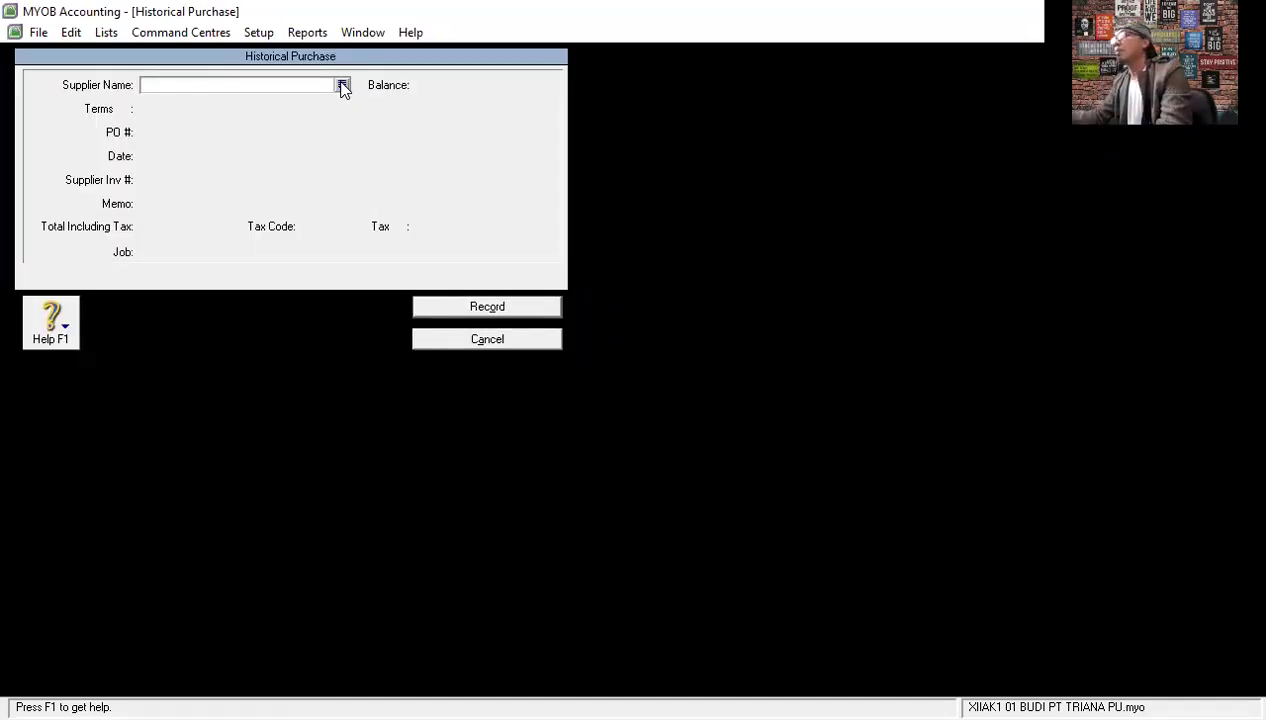
{"action": "left_click", "coordinate": [342, 86]}
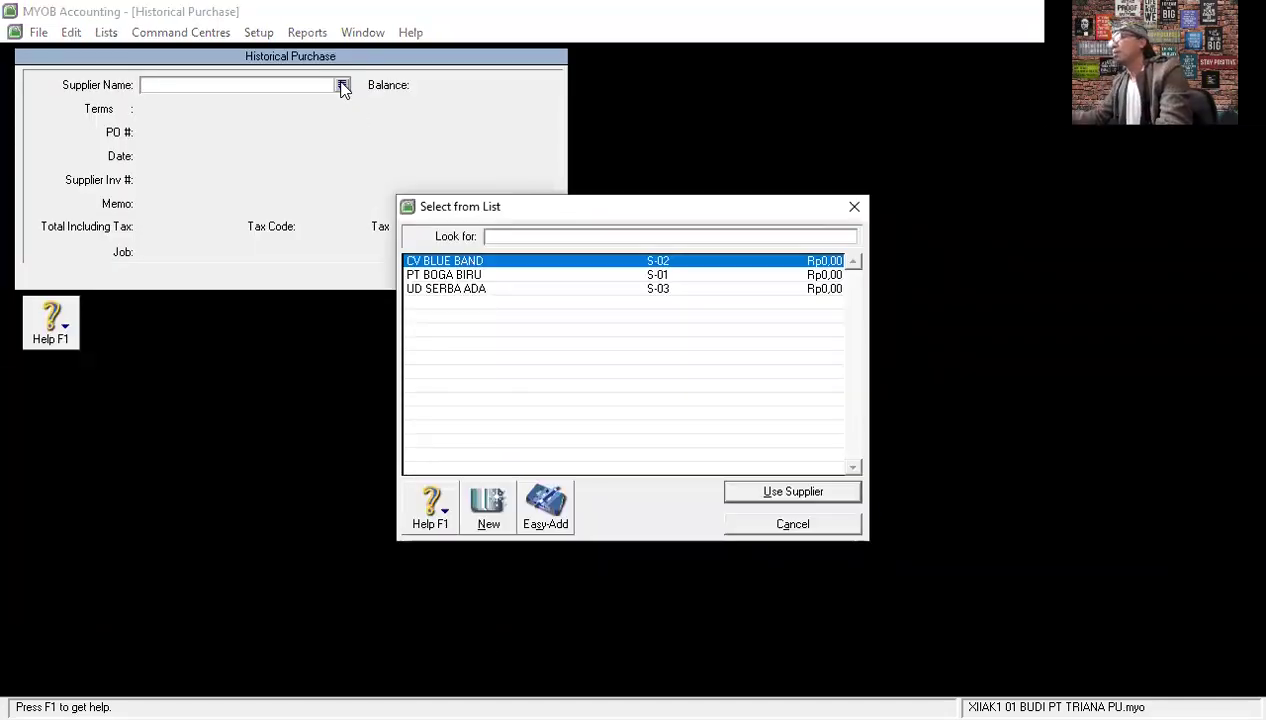
{"action": "left_click", "coordinate": [487, 276]}
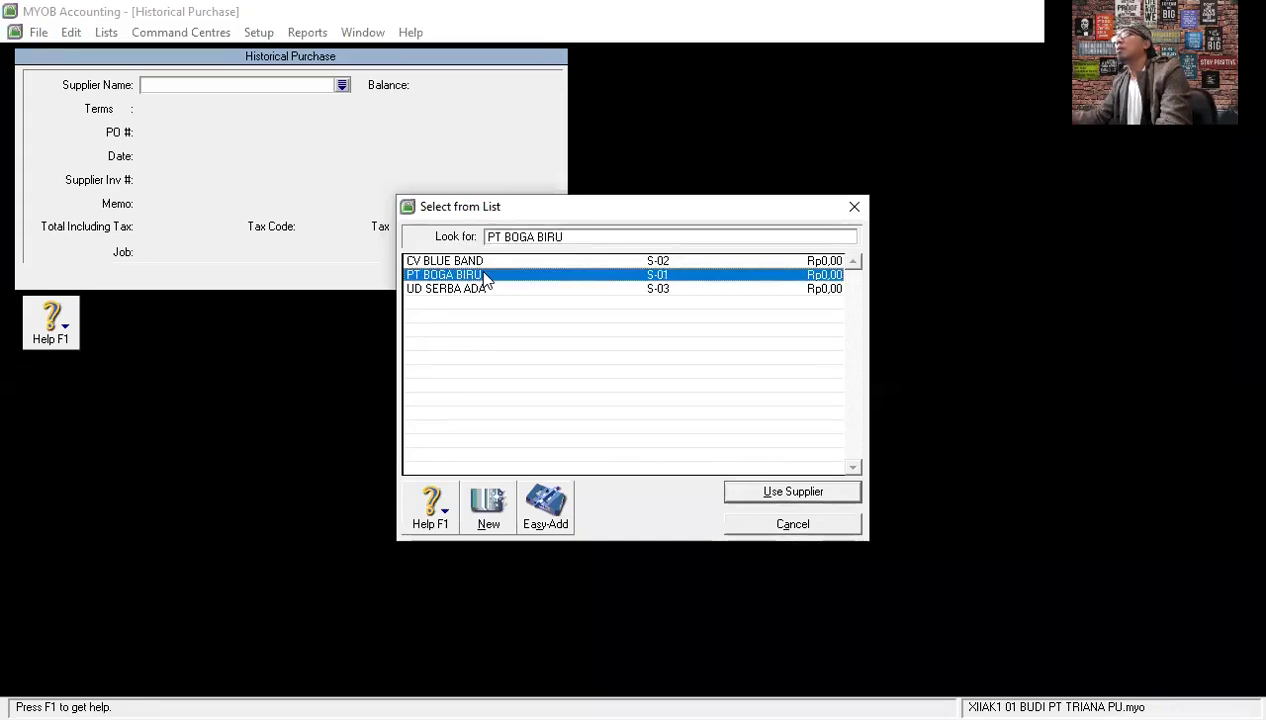
{"action": "double_click", "coordinate": [487, 276]}
Date PT BOGA BIRU's historical purchase 01/10/2020 and set its memo to "SALDO AWAL UTANG".
{"action": "left_click", "coordinate": [168, 156]}
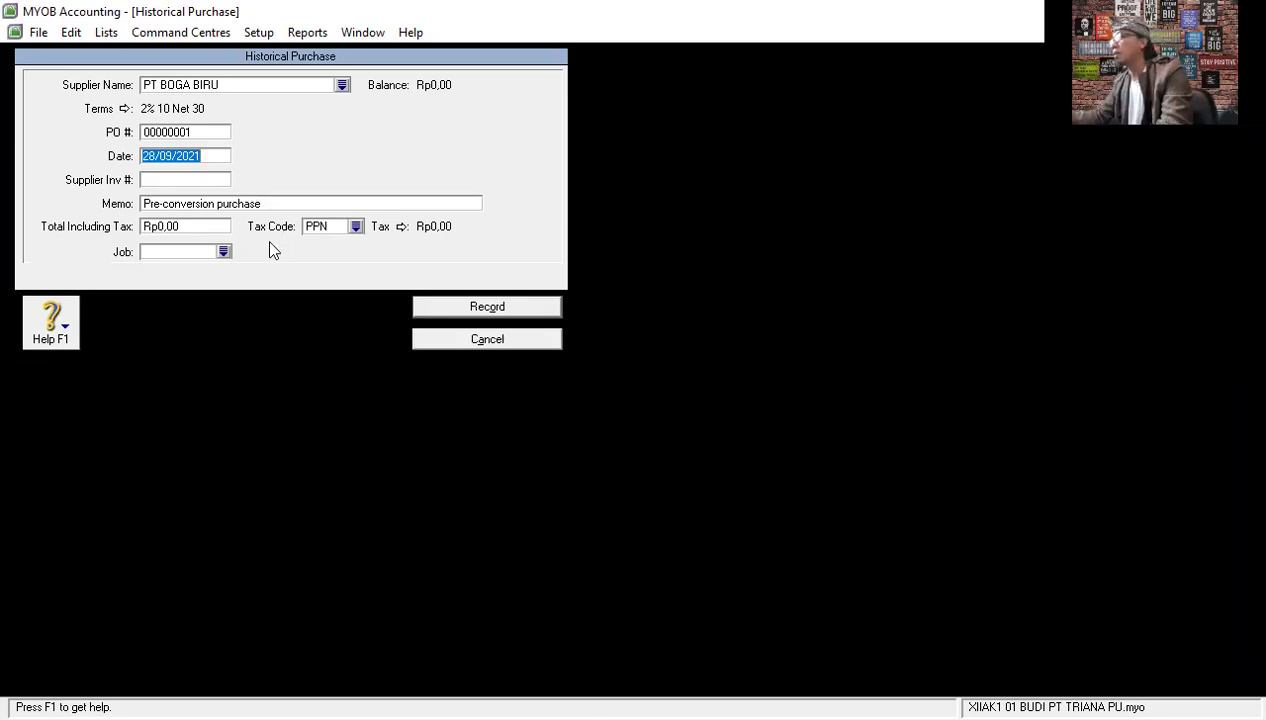
{"action": "type", "text": "01/10/20"}
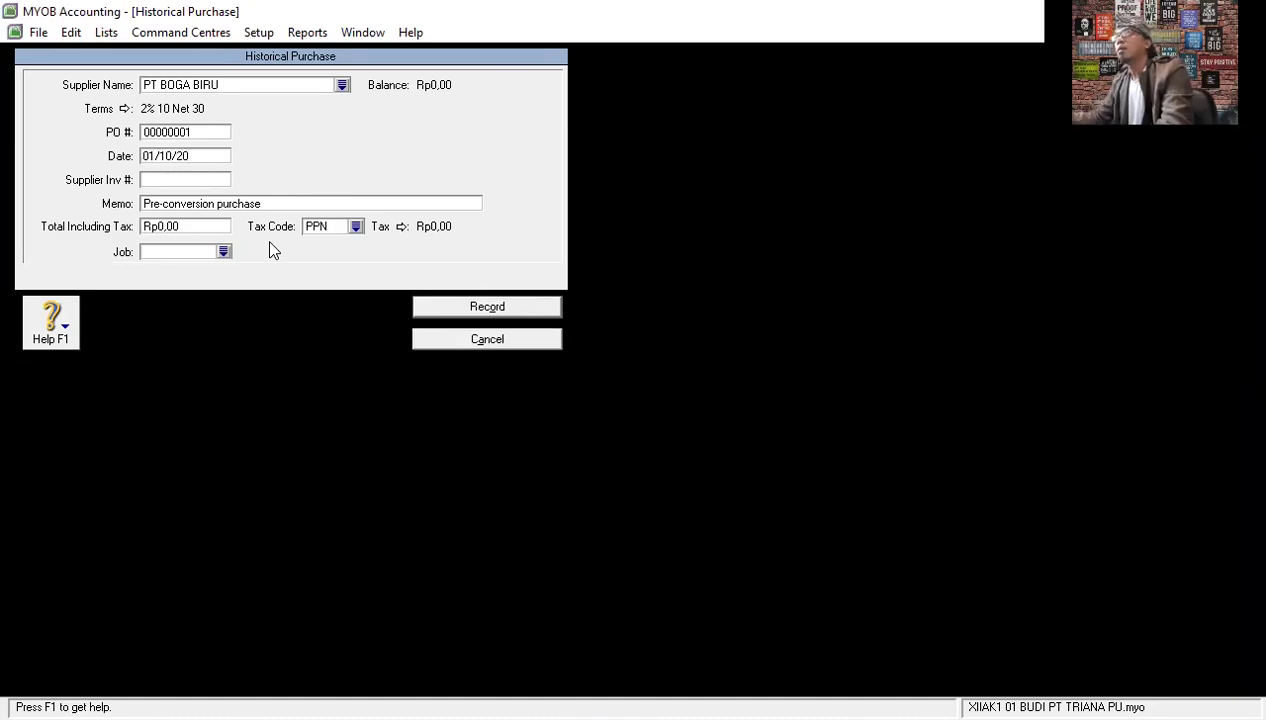
{"action": "key", "text": "Tab"}
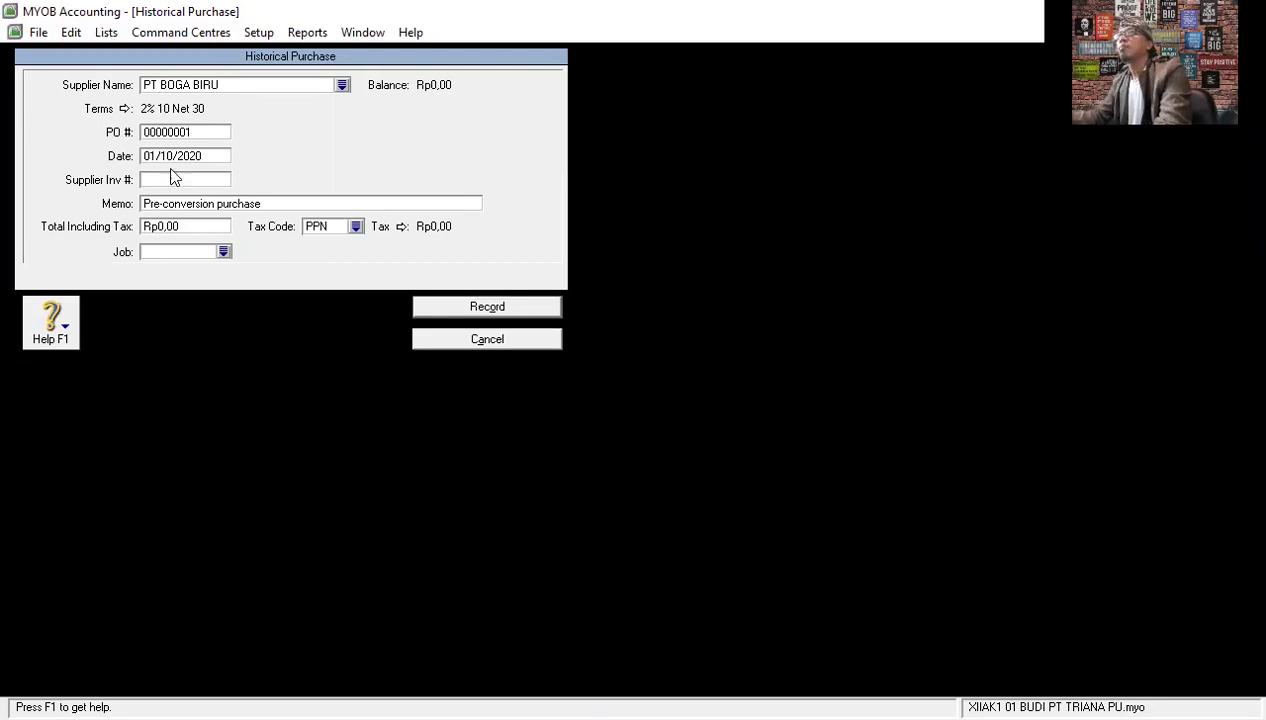
{"action": "left_click", "coordinate": [211, 203]}
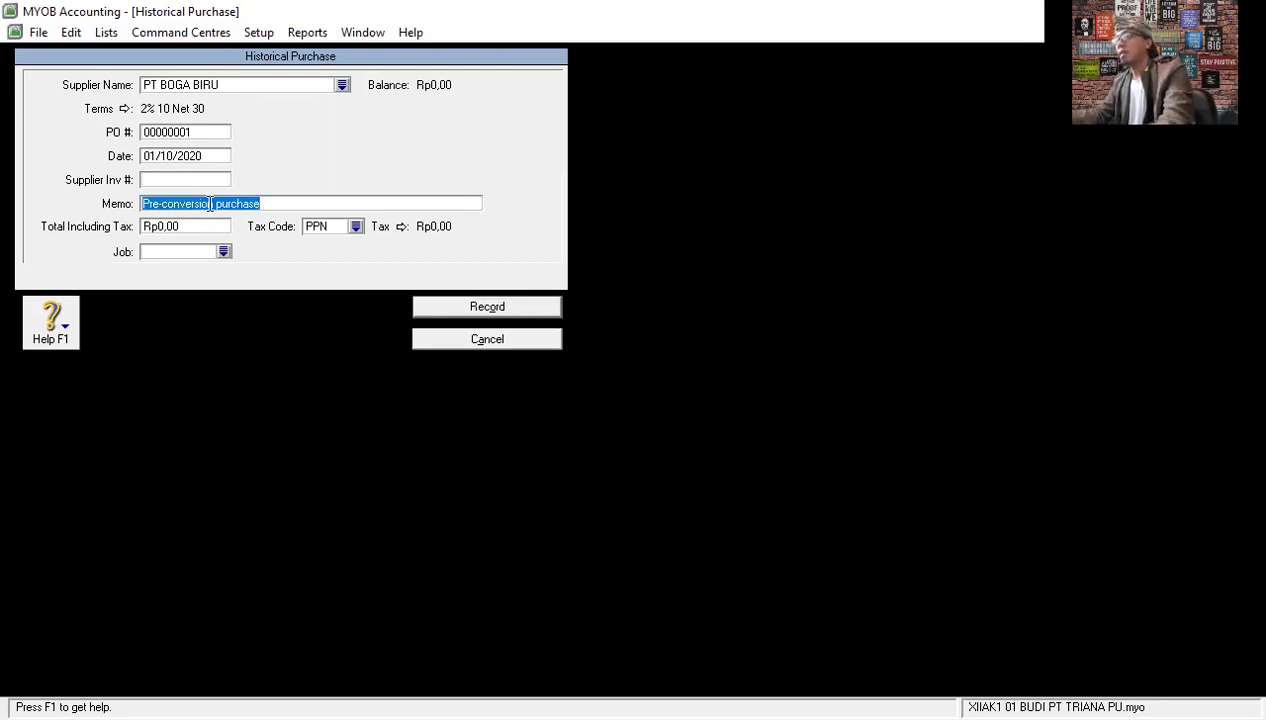
{"action": "type", "text": "SALDO "}
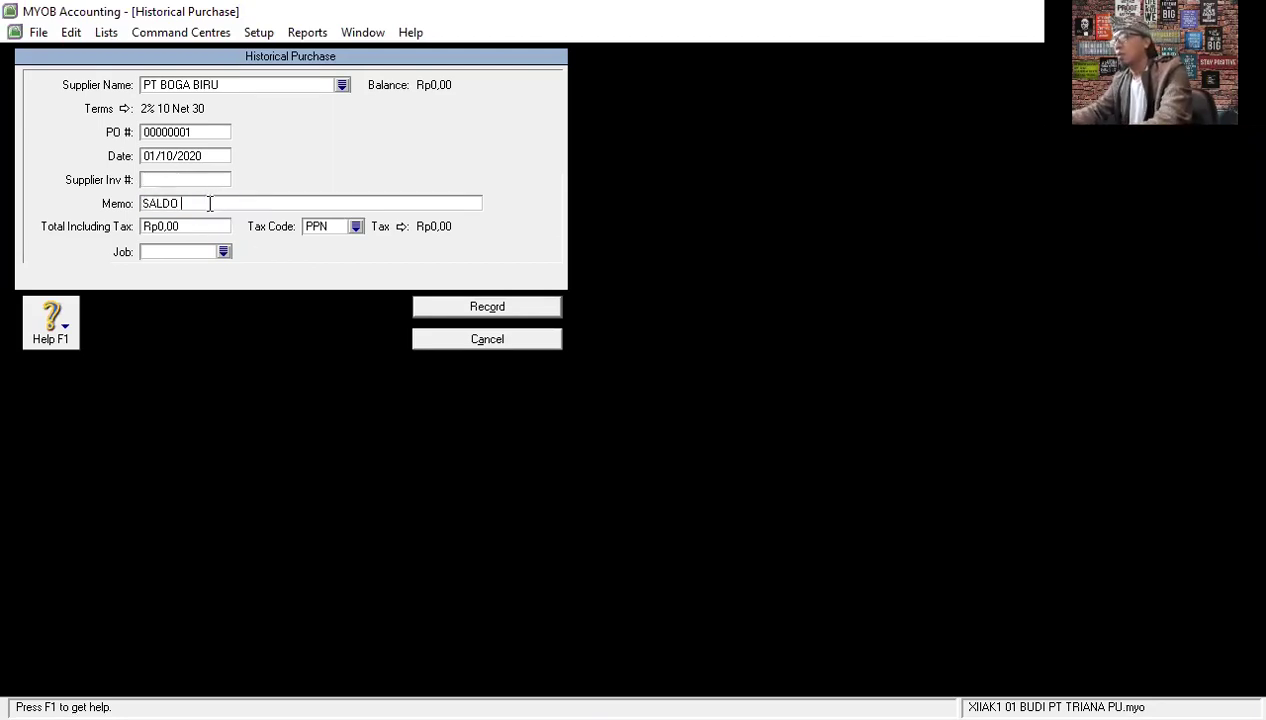
{"action": "type", "text": "AWAL"}
{"action": "type", "text": " UTANG"}
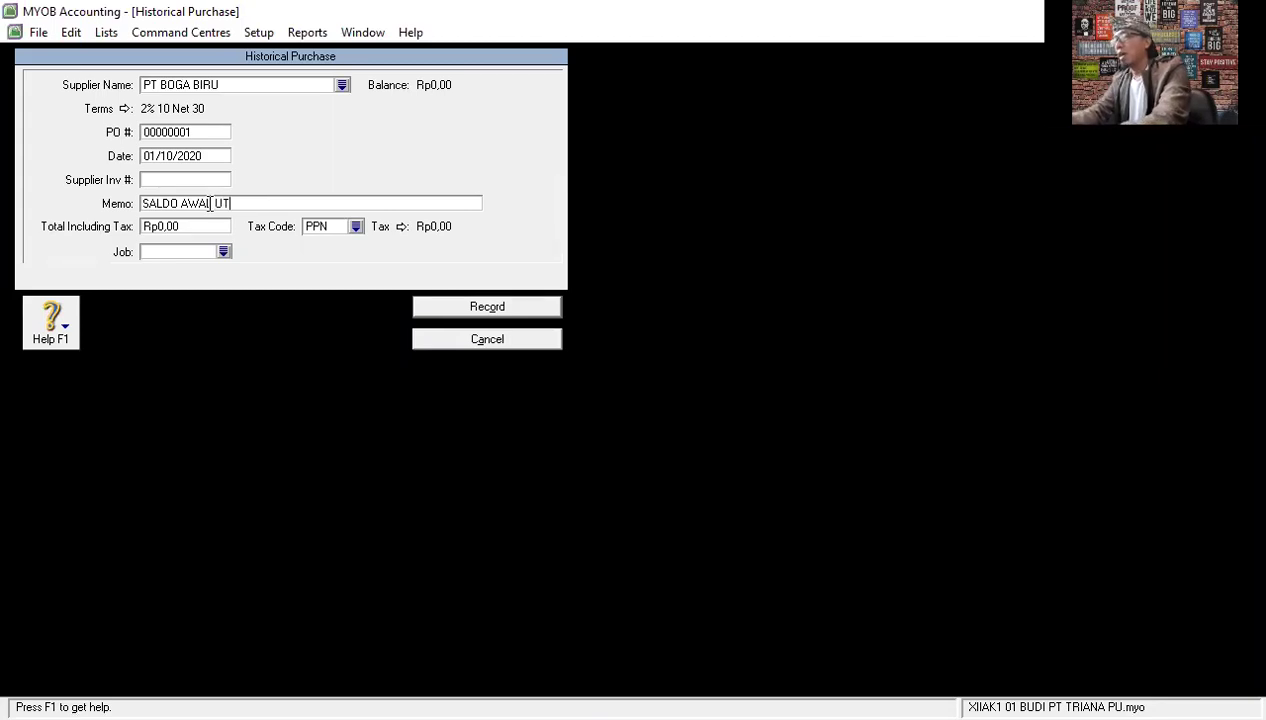
Set PT BOGA BIRU's total including tax to 15000000 with the tax code N-T (Not Reportable), and record the purchase.
{"action": "left_click", "coordinate": [197, 226]}
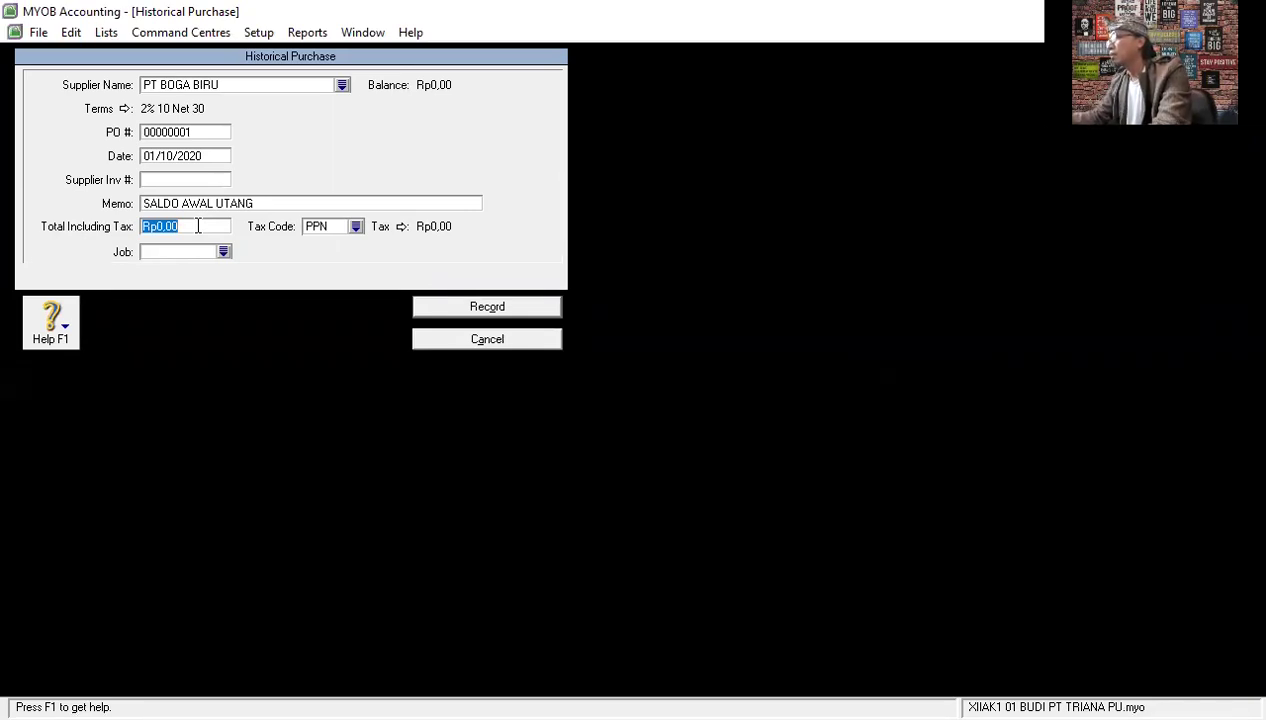
{"action": "type", "text": "15"}
{"action": "type", "text": "000000"}
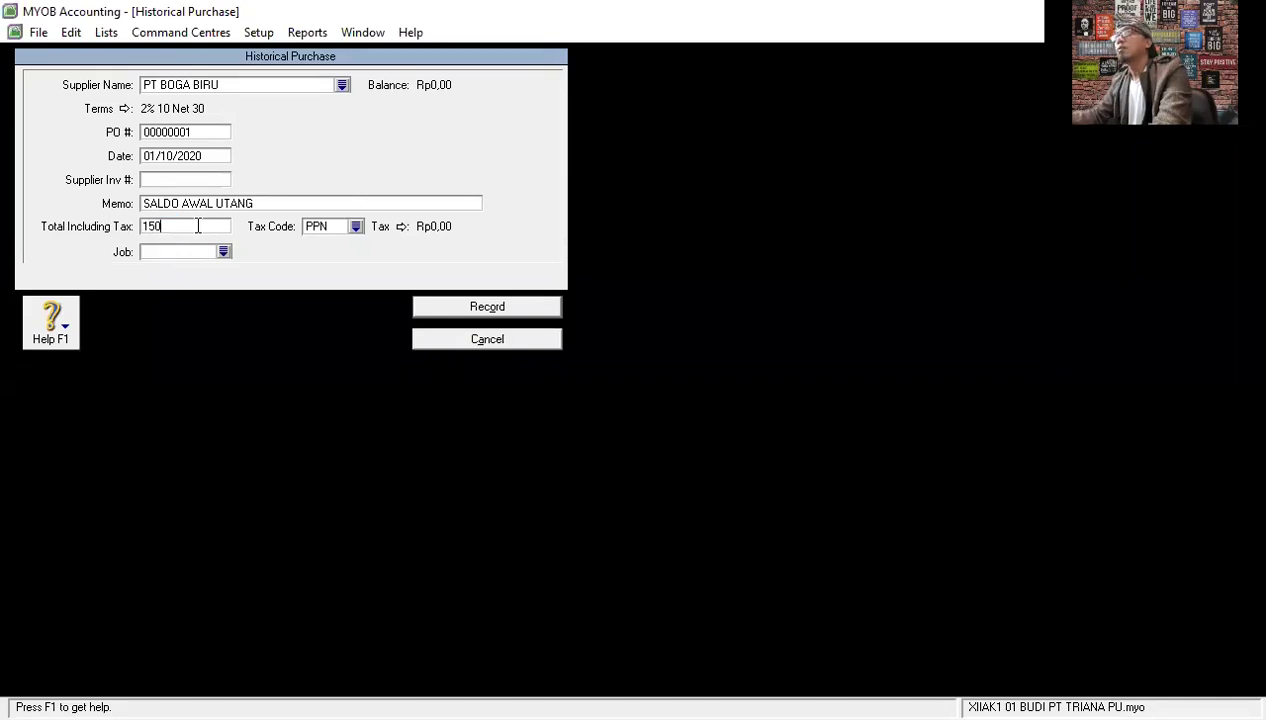
{"action": "left_click", "coordinate": [355, 227]}
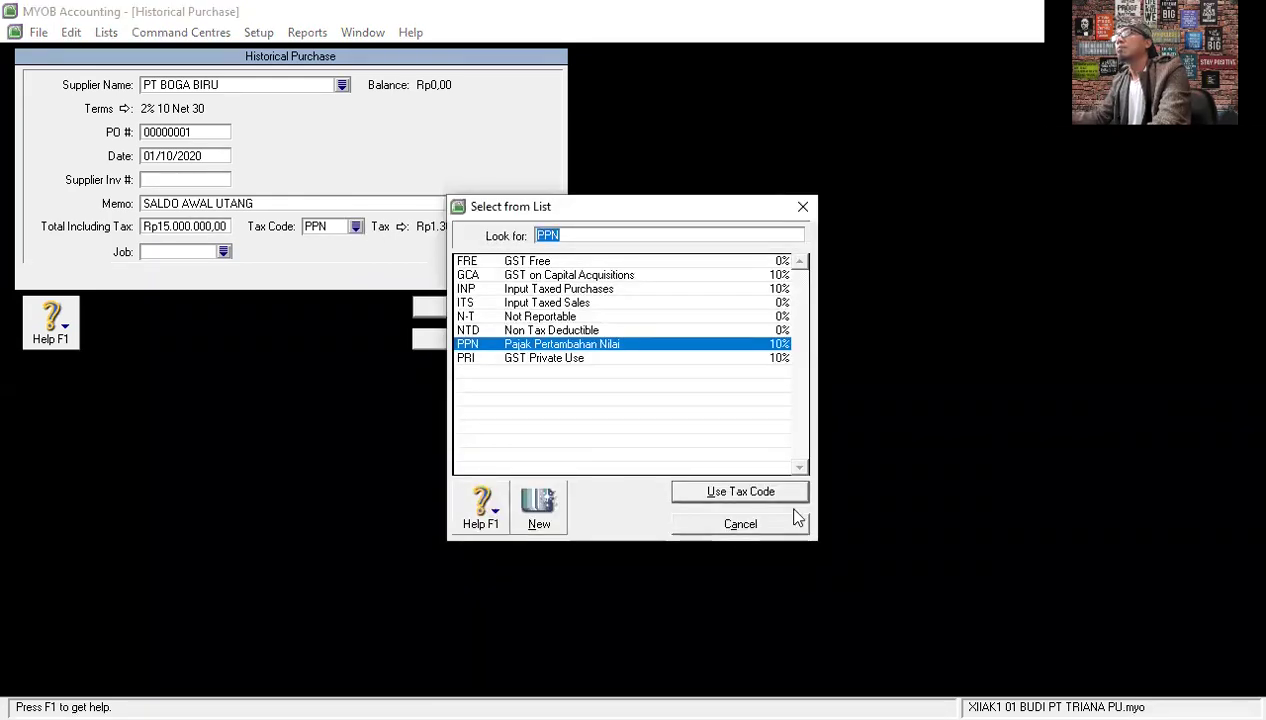
{"action": "type", "text": "N-T"}
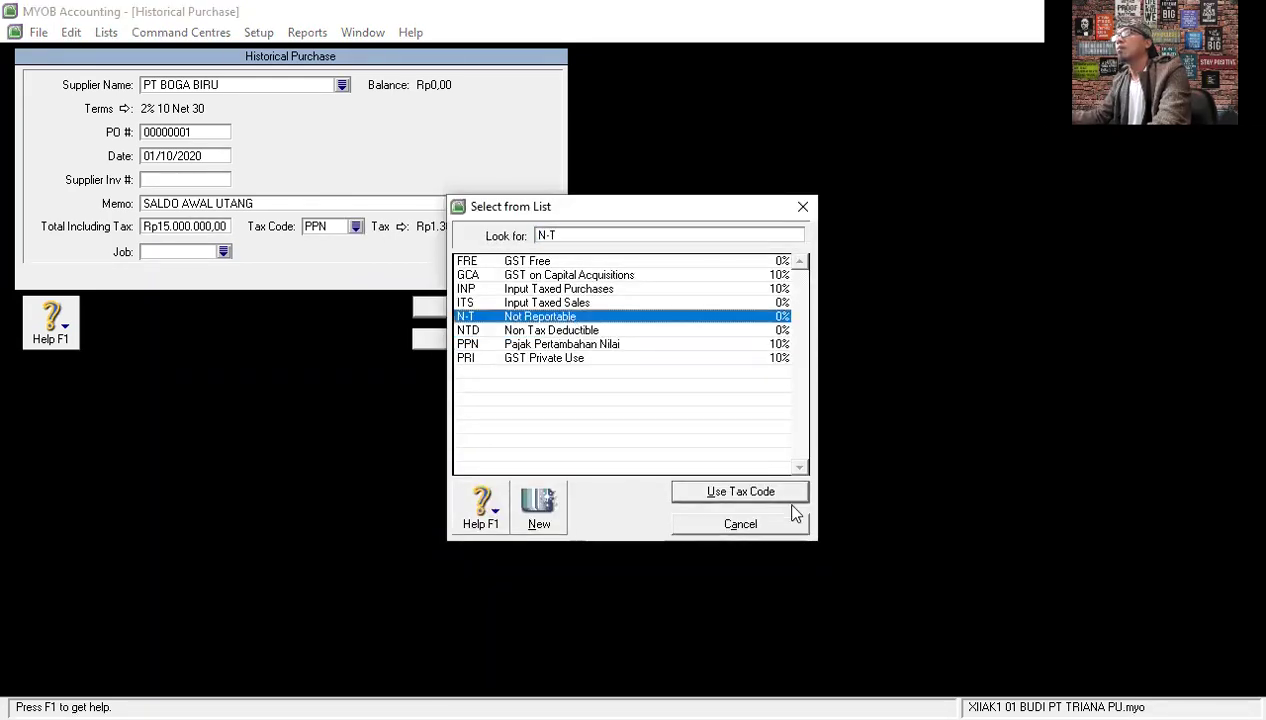
{"action": "left_click", "coordinate": [737, 491]}
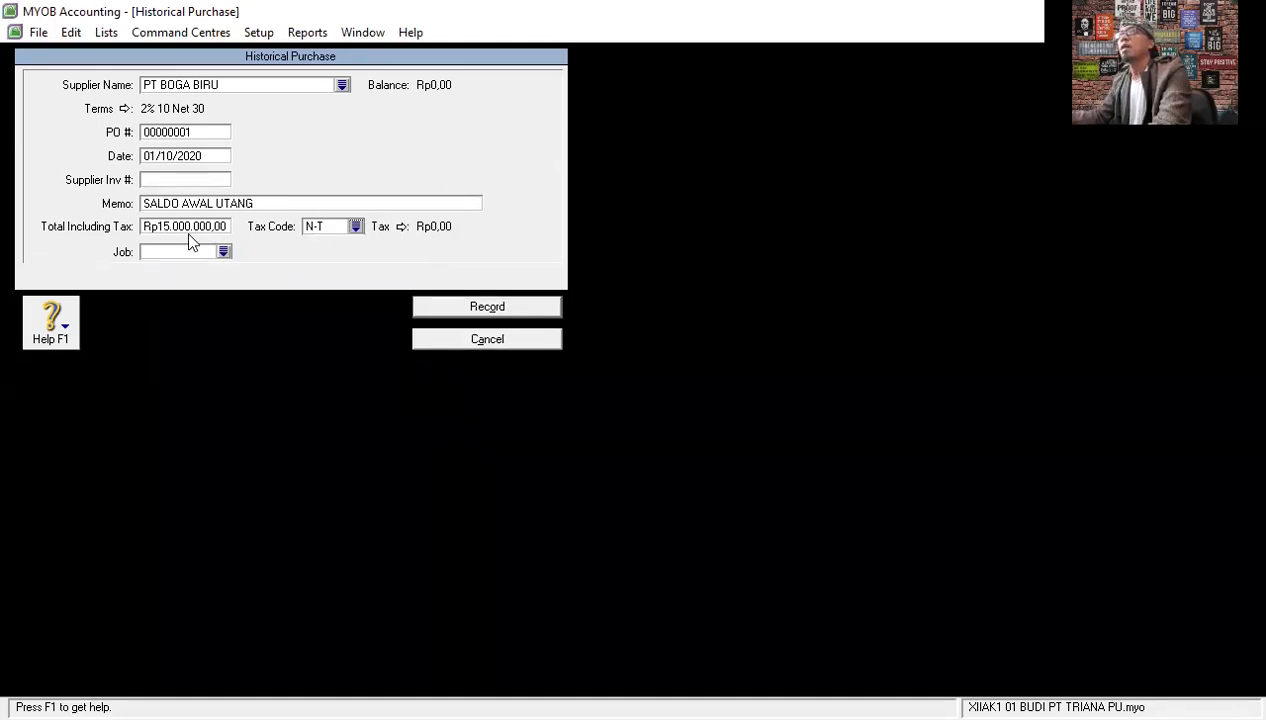
{"action": "left_click", "coordinate": [500, 313]}
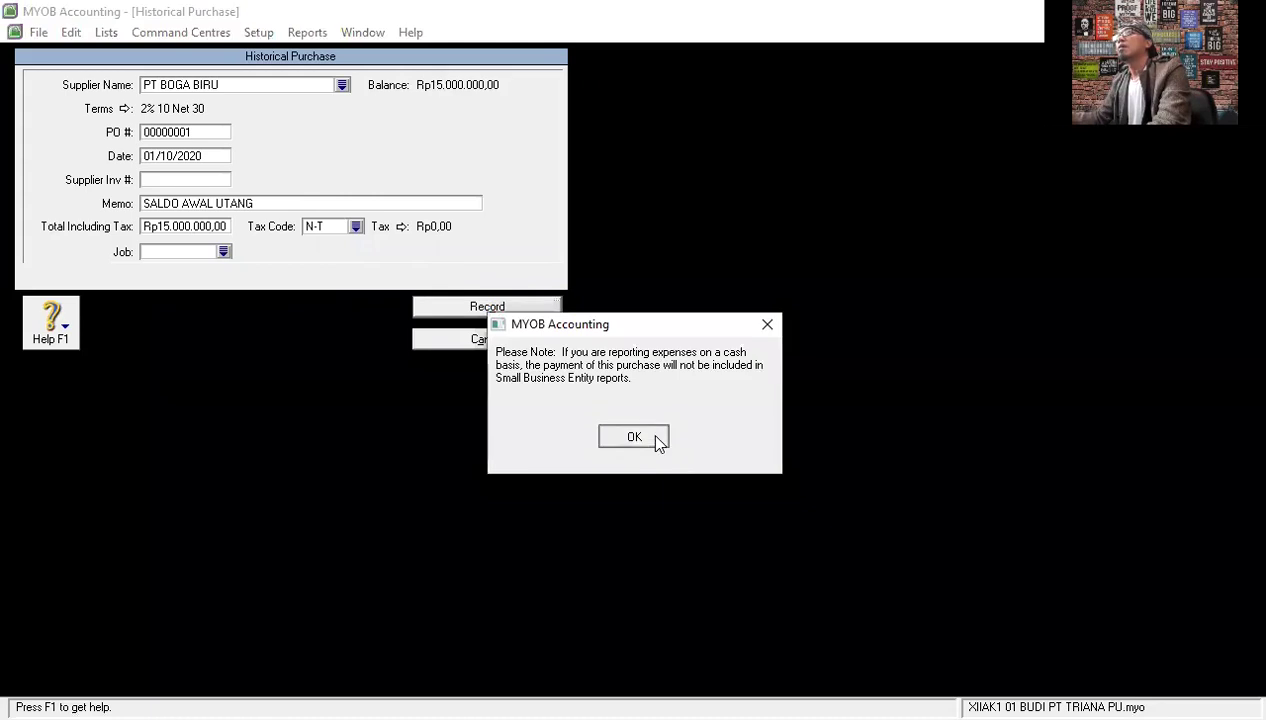
{"action": "left_click", "coordinate": [652, 436]}
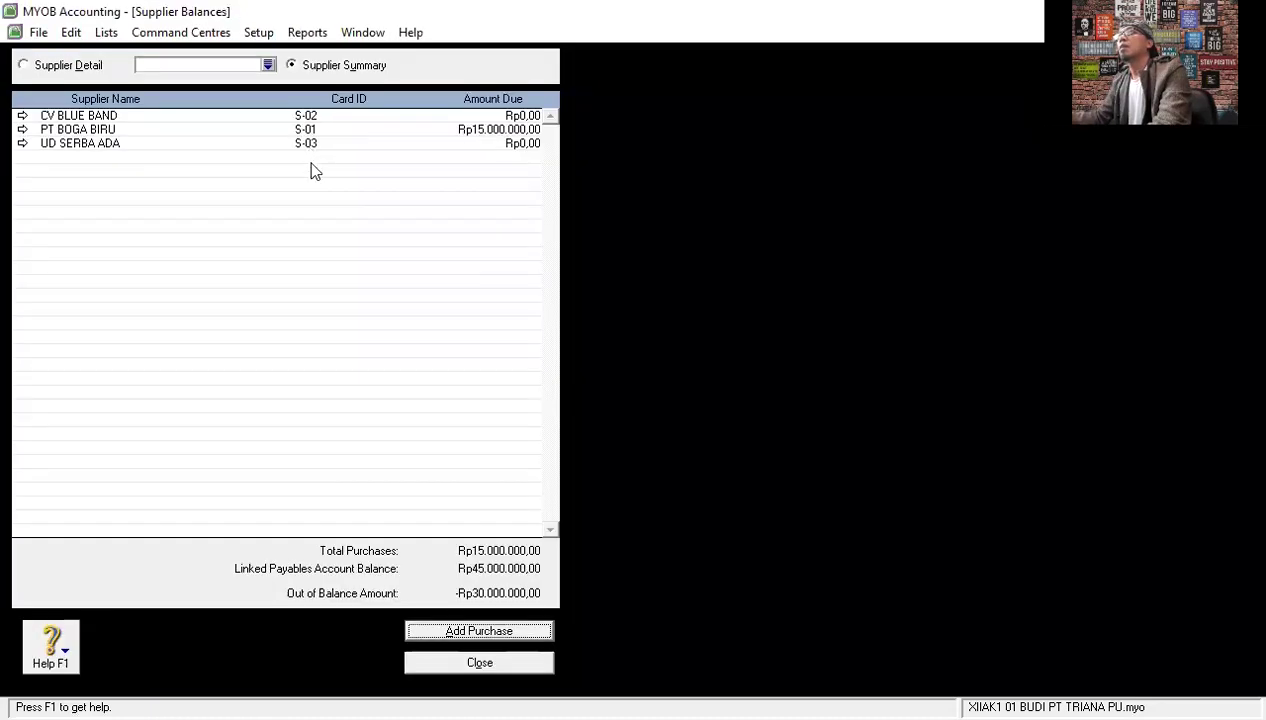
Add a historical purchase for the supplier CV BLUE BAND.
{"action": "left_click", "coordinate": [507, 638]}
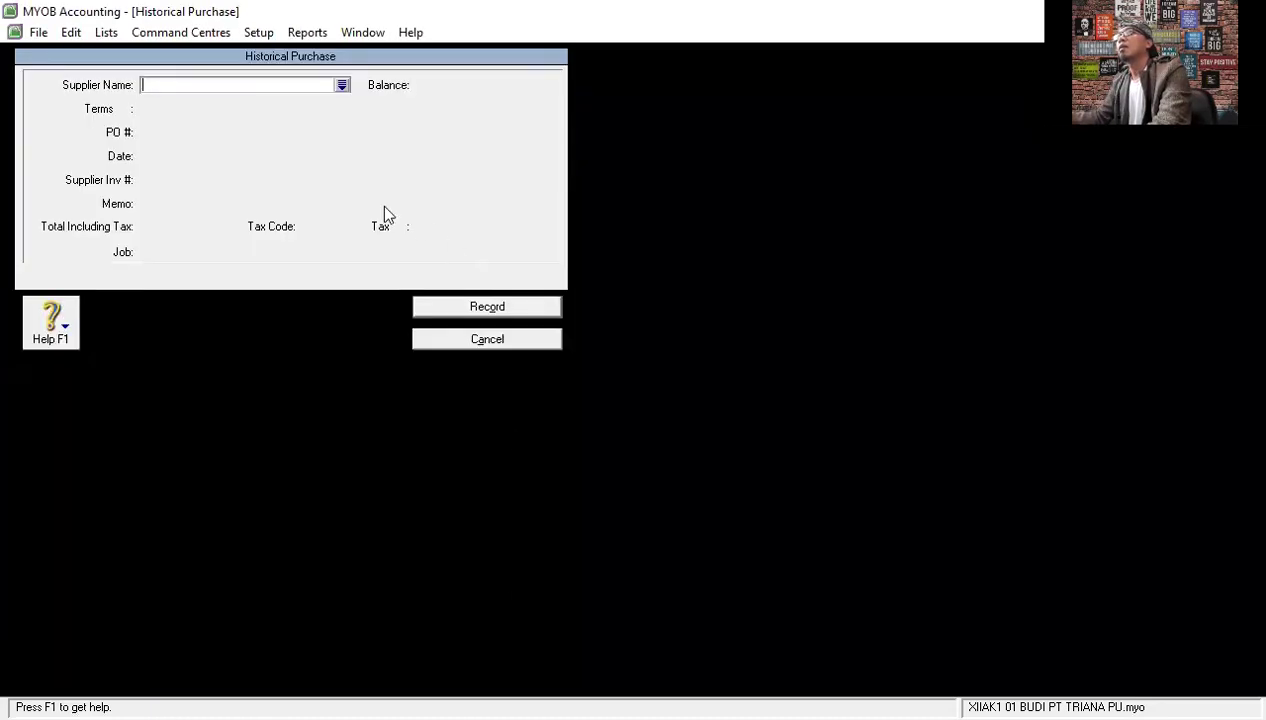
{"action": "left_click", "coordinate": [341, 87]}
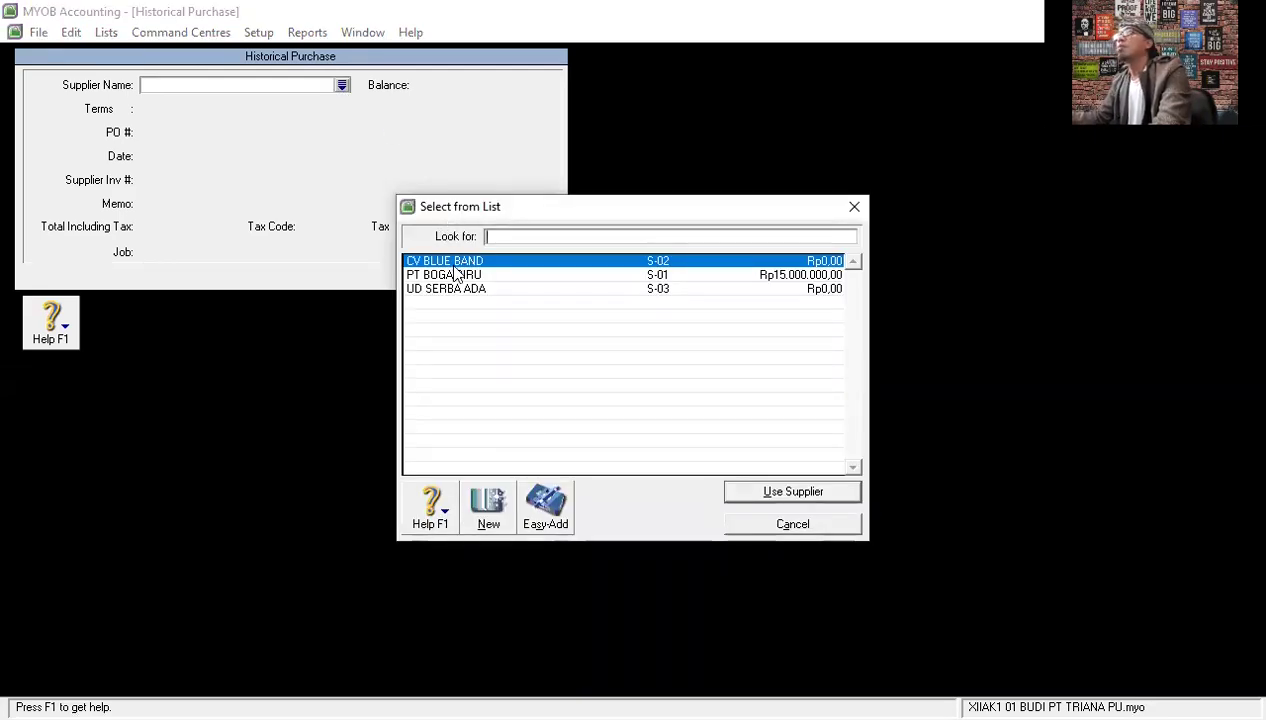
{"action": "left_click", "coordinate": [455, 265]}
{"action": "double_click", "coordinate": [455, 265]}
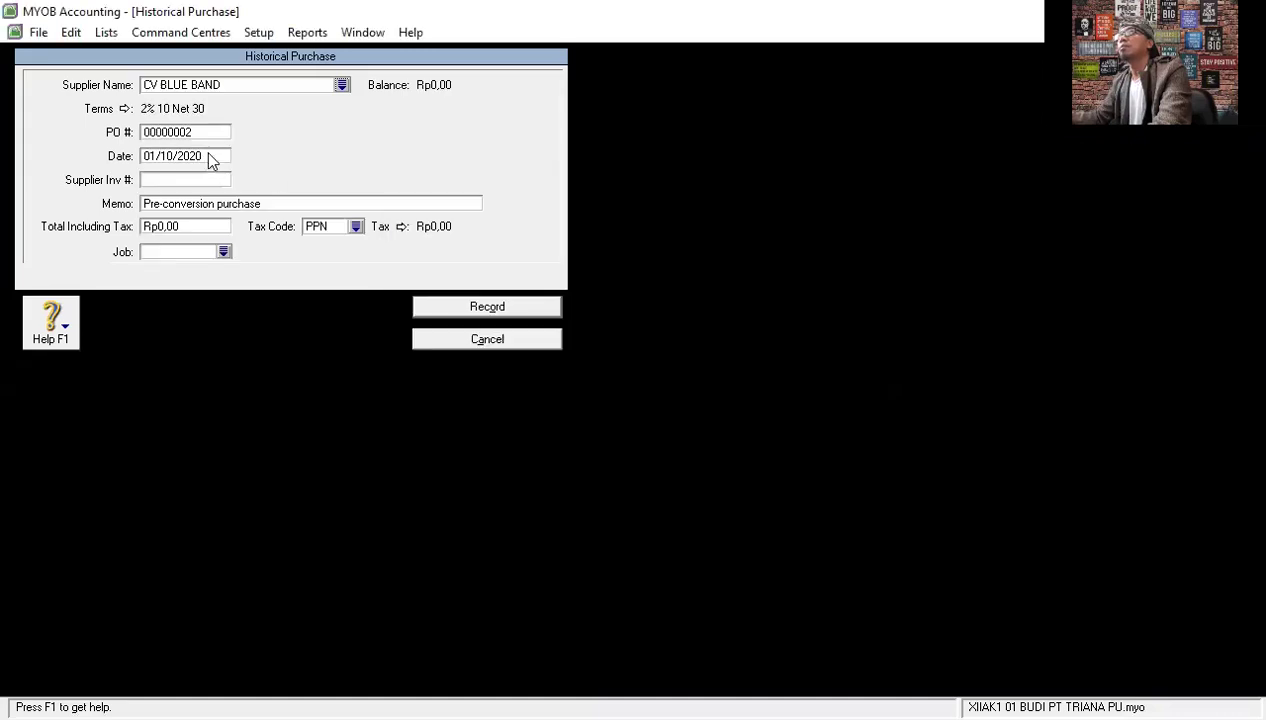
Date CV BLUE BAND's historical purchase 20/10/2020 and set its memo to "SALDO AWAL UTANG".
{"action": "left_click", "coordinate": [155, 156]}
{"action": "left_click_drag", "start_coordinate": [153, 156], "coordinate": [123, 162]}
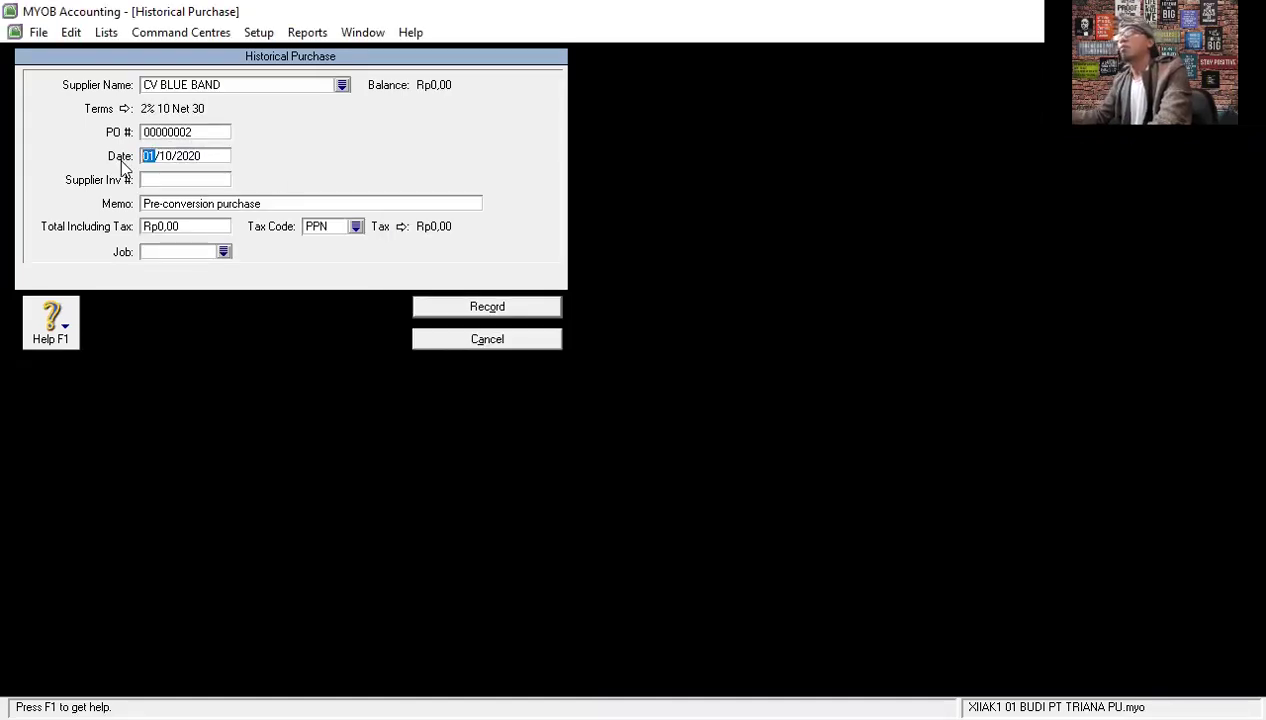
{"action": "type", "text": "20"}
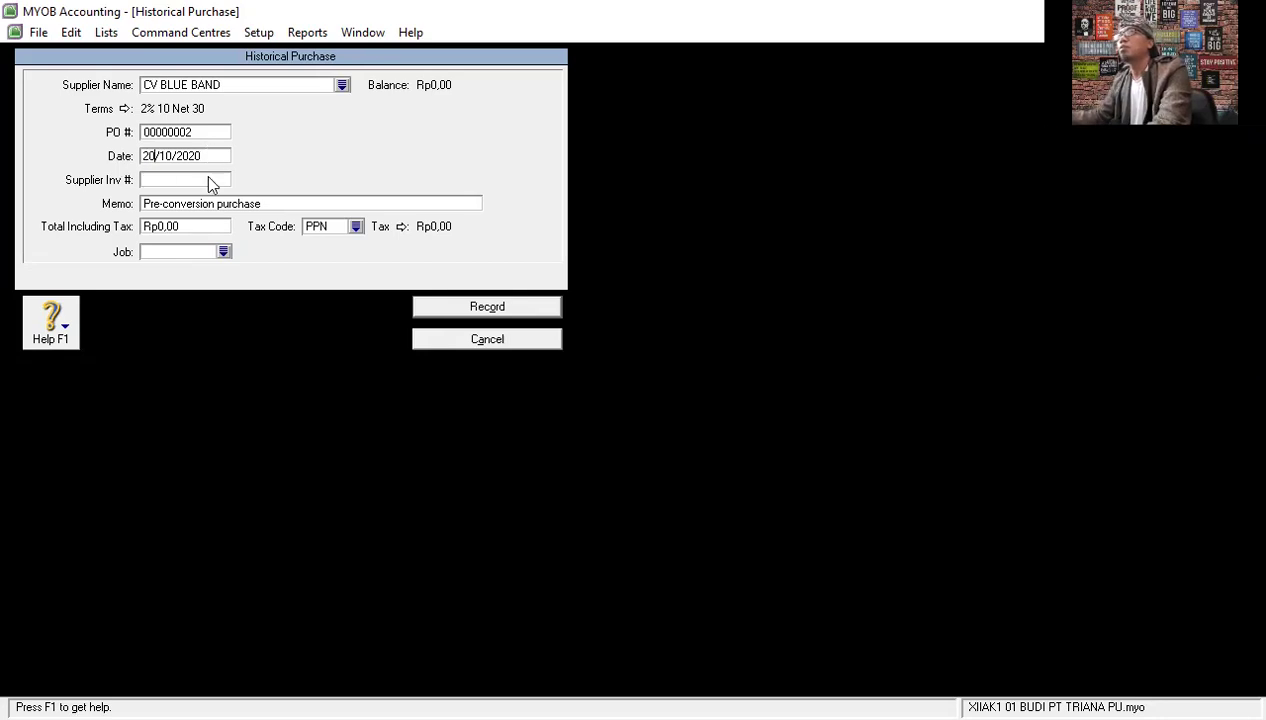
{"action": "left_click", "coordinate": [279, 204]}
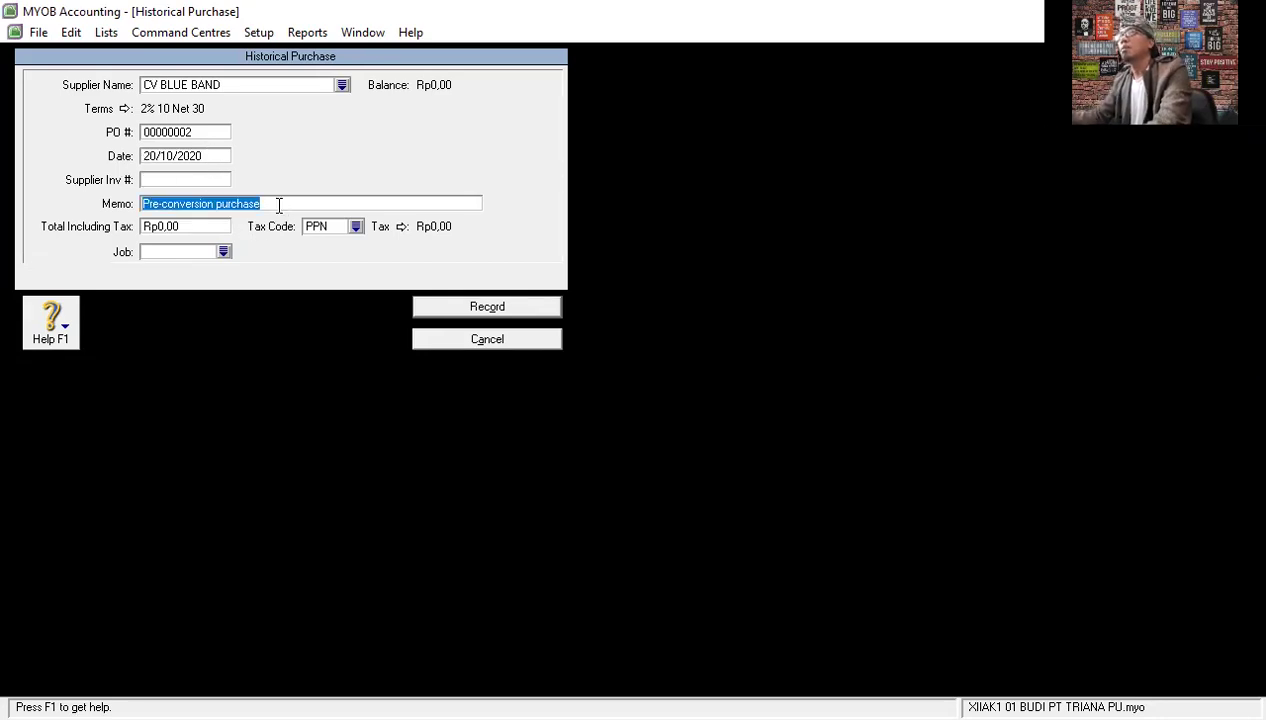
{"action": "type", "text": "SALDO AWAL UTANG"}
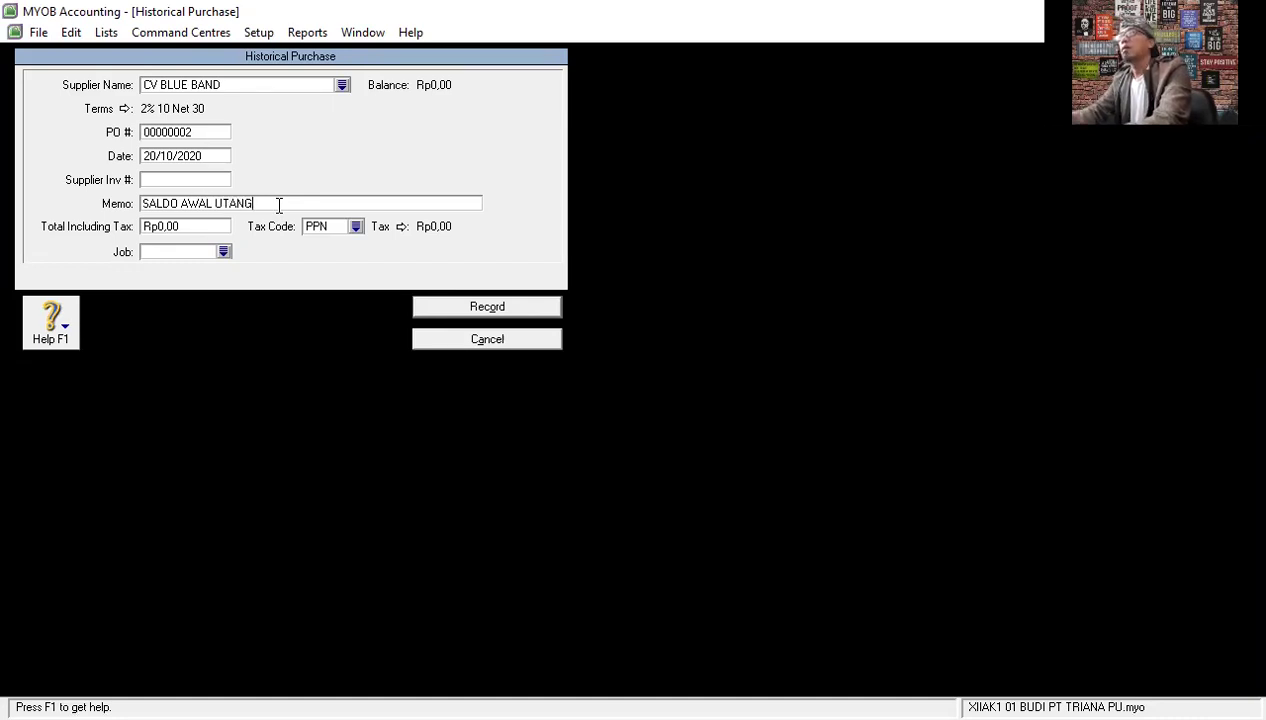
Set CV BLUE BAND's total including tax to 20000000 with the tax code N-T (Not Reportable), and record the purchase.
{"action": "left_click", "coordinate": [224, 227]}
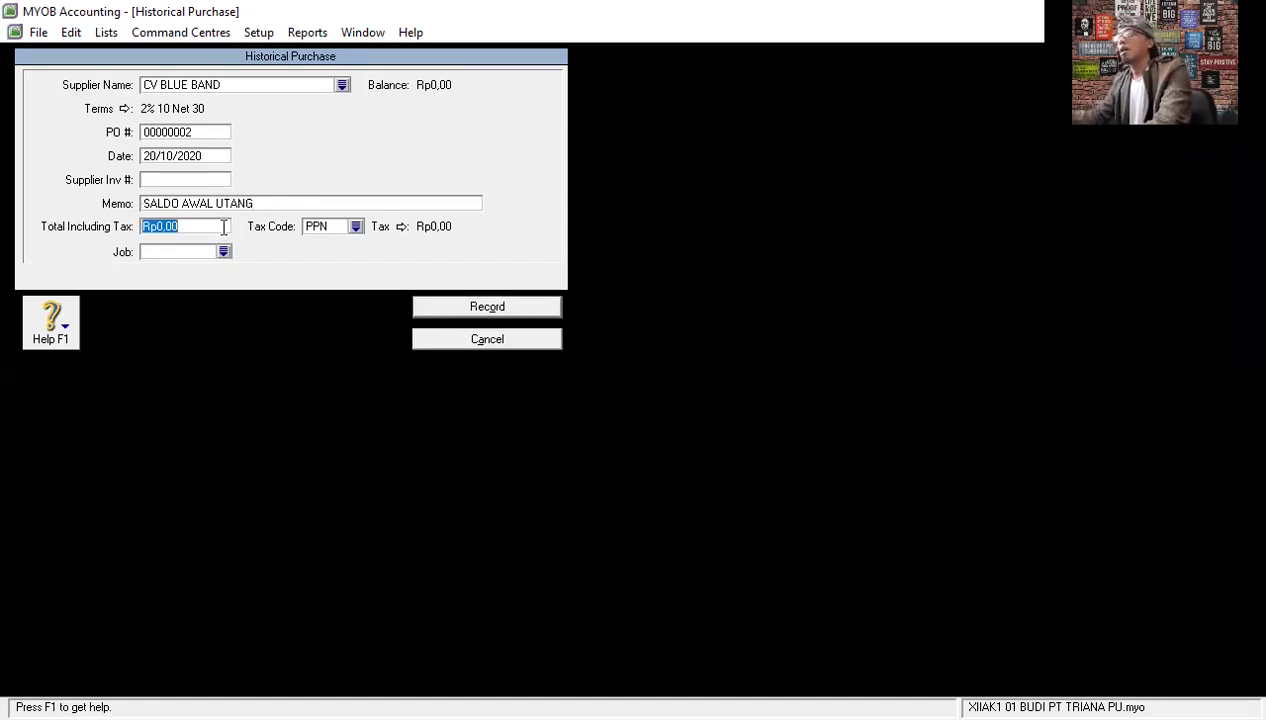
{"action": "type", "text": "20"}
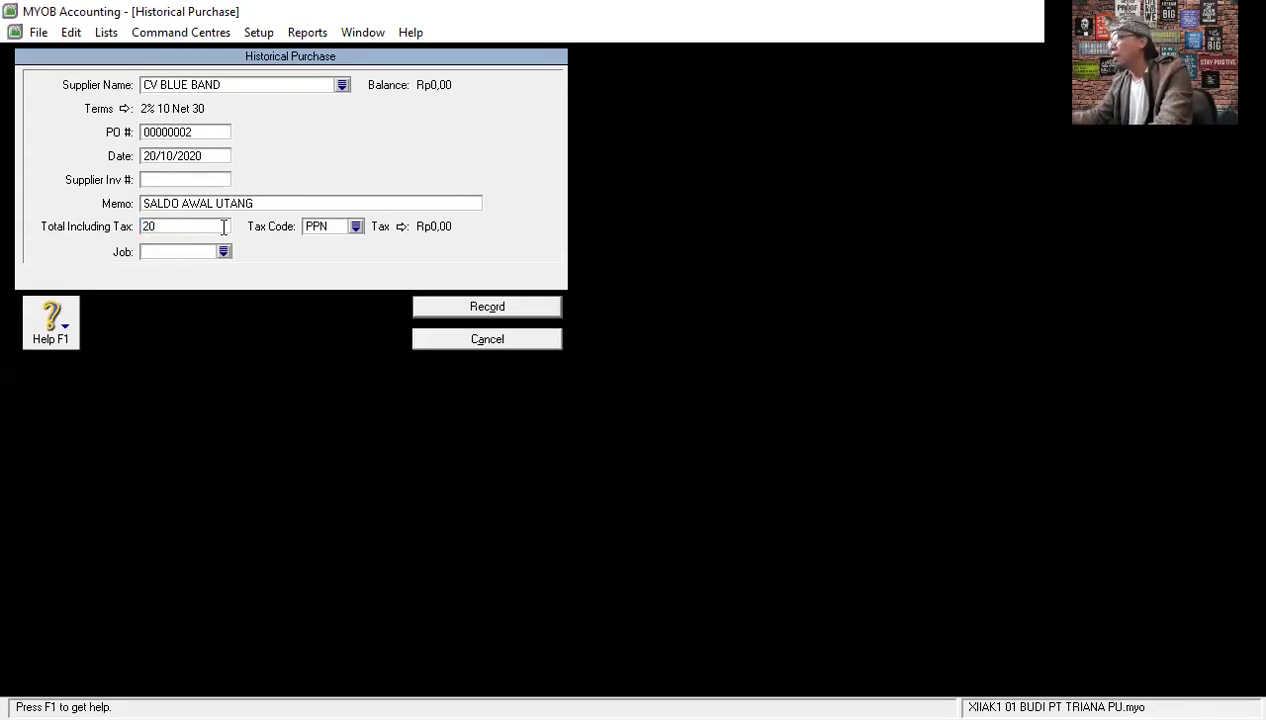
{"action": "type", "text": "000000"}
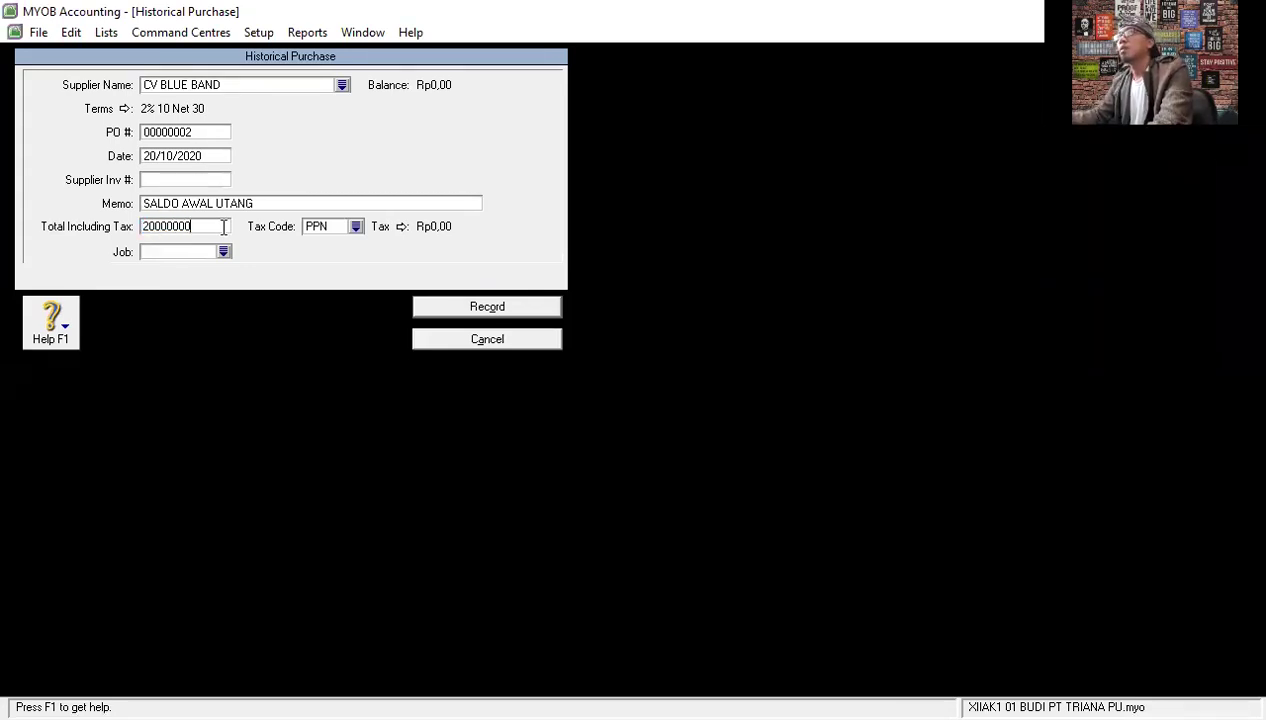
{"action": "left_click", "coordinate": [357, 229]}
{"action": "left_click", "coordinate": [553, 318]}
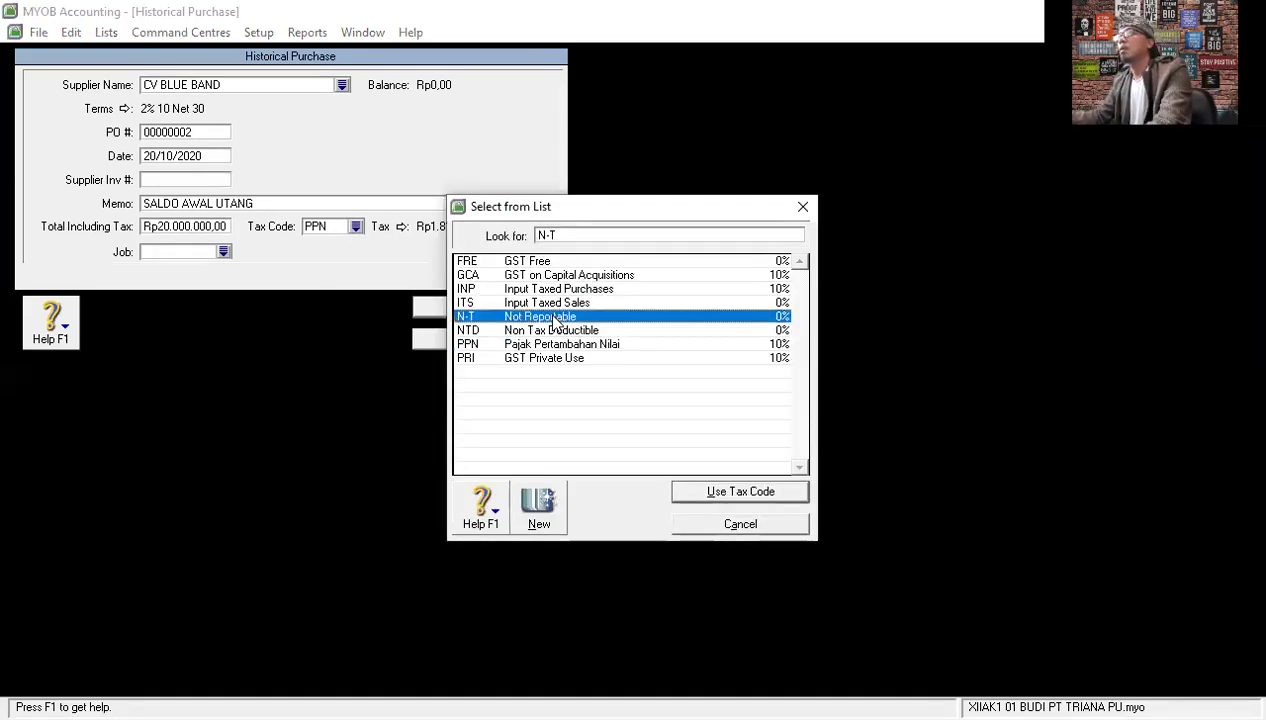
{"action": "left_click", "coordinate": [743, 497]}
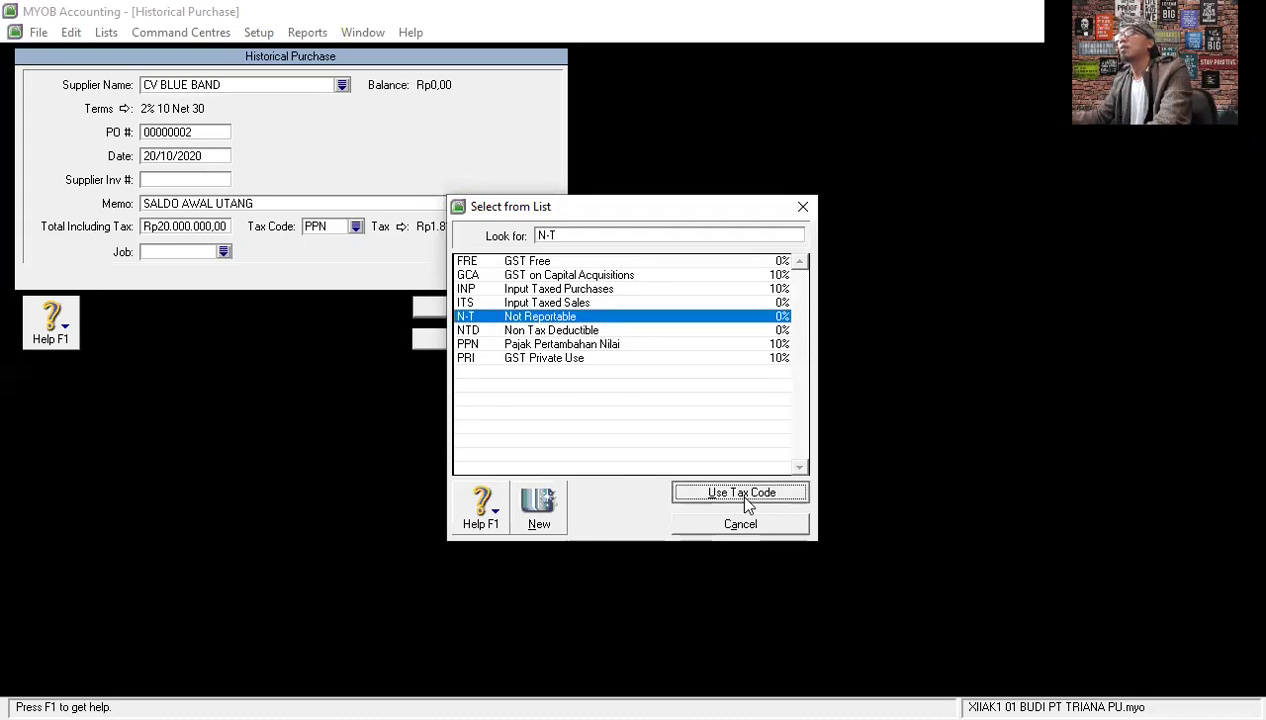
{"action": "left_click", "coordinate": [505, 310]}
{"action": "left_click", "coordinate": [636, 432]}
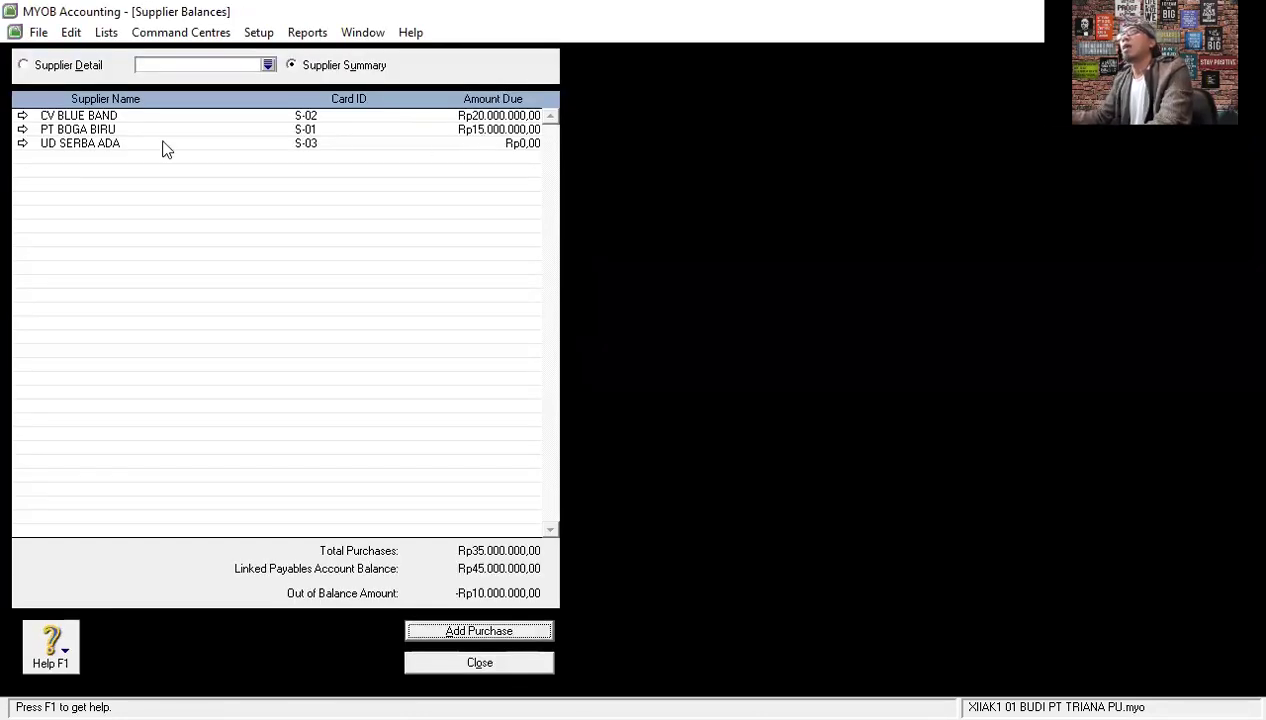
Add a historical purchase for the supplier UD SERBA ADA.
{"action": "left_click", "coordinate": [487, 637]}
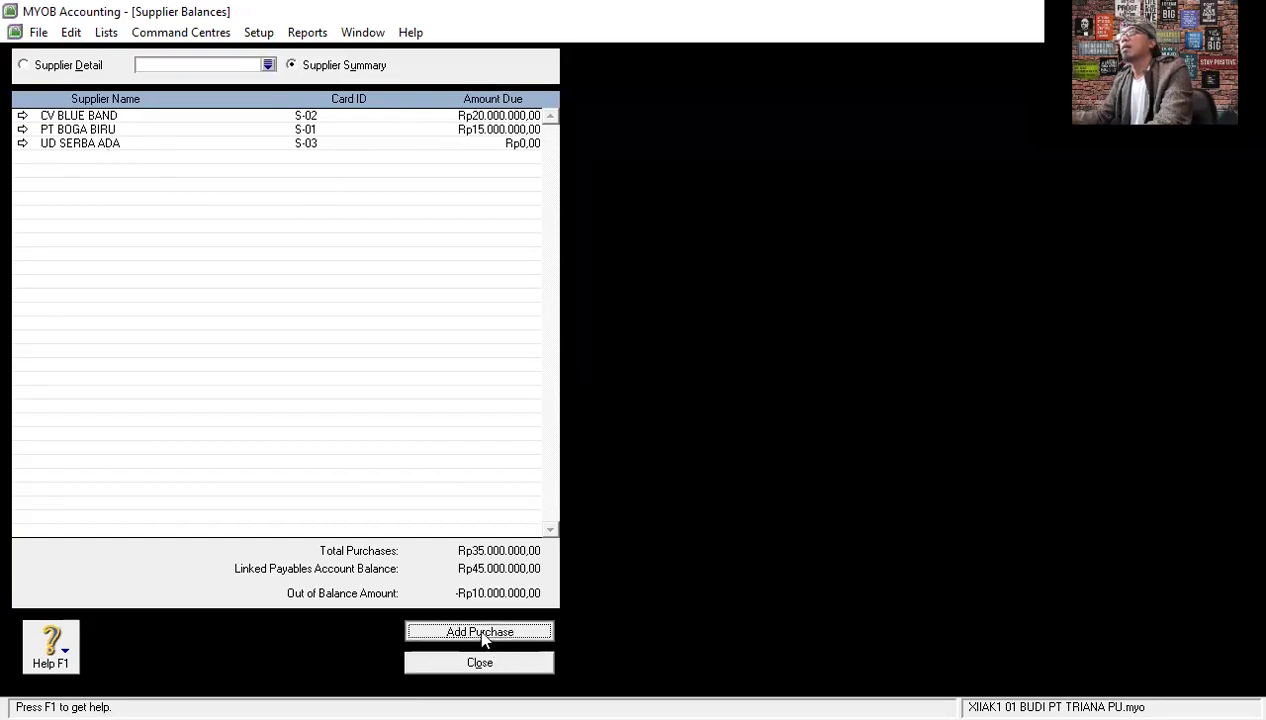
{"action": "left_click", "coordinate": [342, 86]}
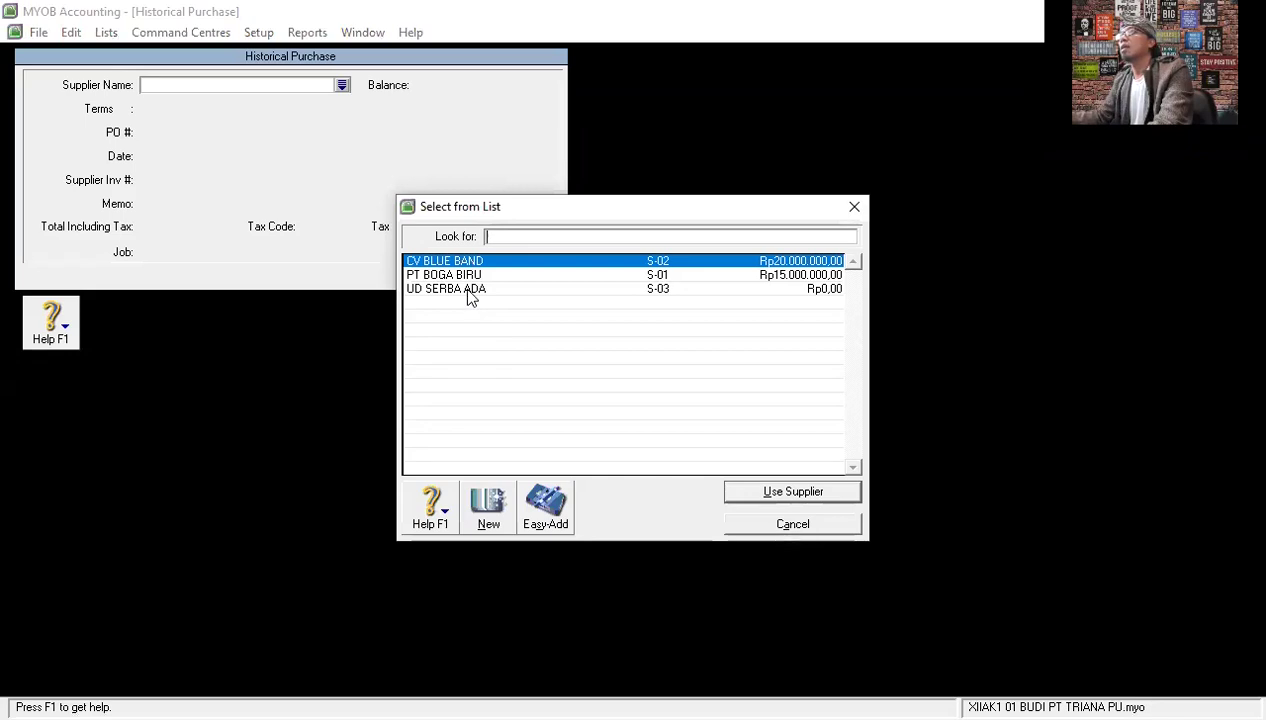
{"action": "left_click", "coordinate": [468, 290]}
{"action": "double_click", "coordinate": [467, 290]}
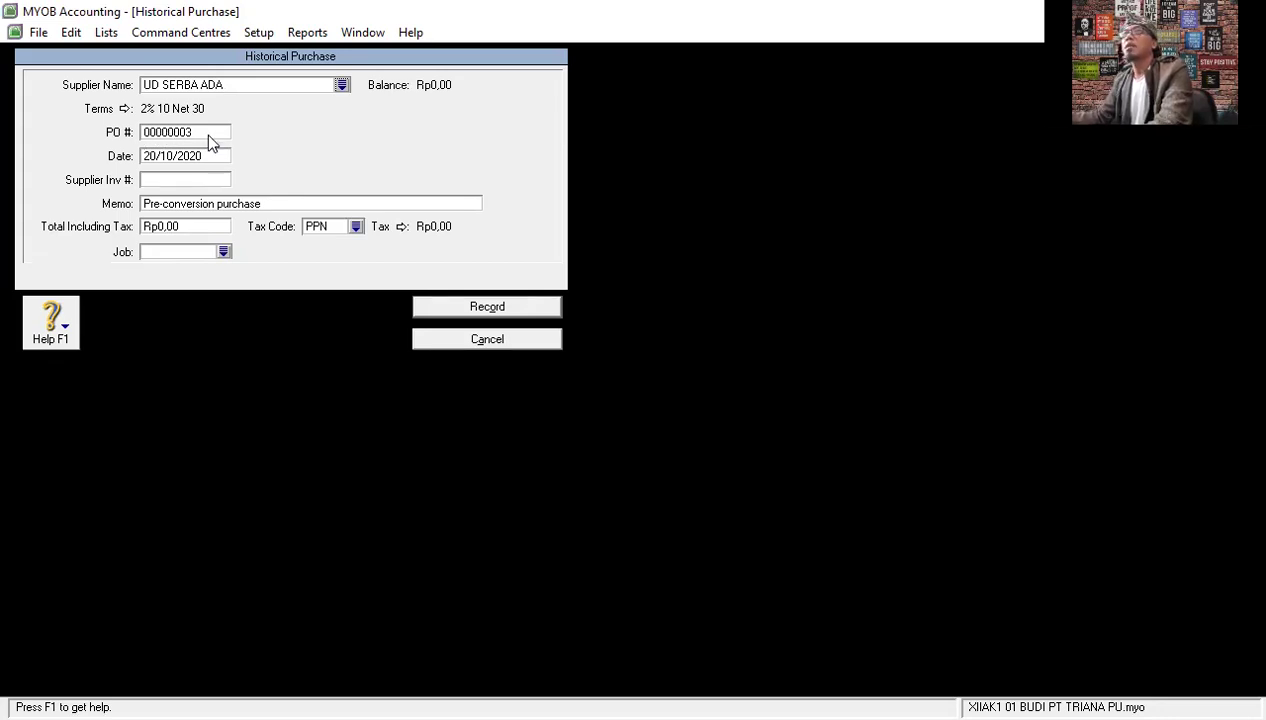
Date UD SERBA ADA's historical purchase 29/10/2020 and set its memo to "SALDO AWAL UTANG".
{"action": "left_click", "coordinate": [156, 156]}
{"action": "left_click", "coordinate": [156, 155]}
{"action": "left_click_drag", "start_coordinate": [154, 156], "coordinate": [130, 162]}
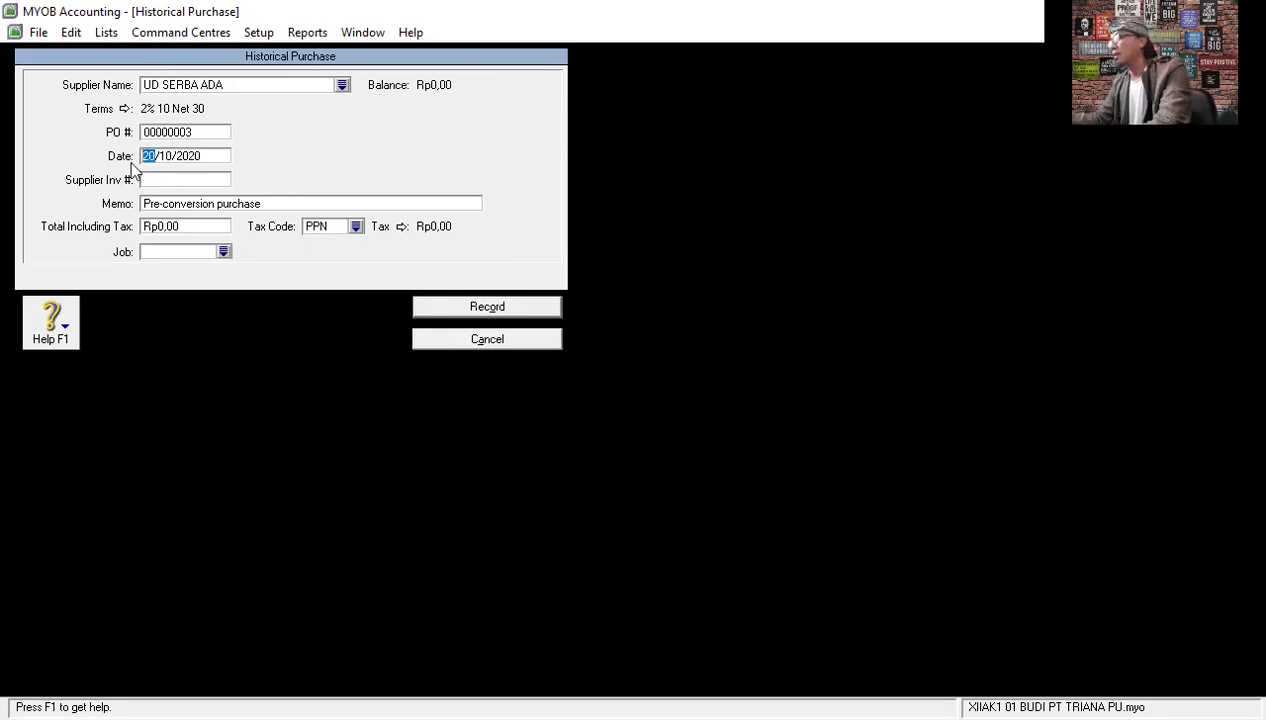
{"action": "type", "text": "29"}
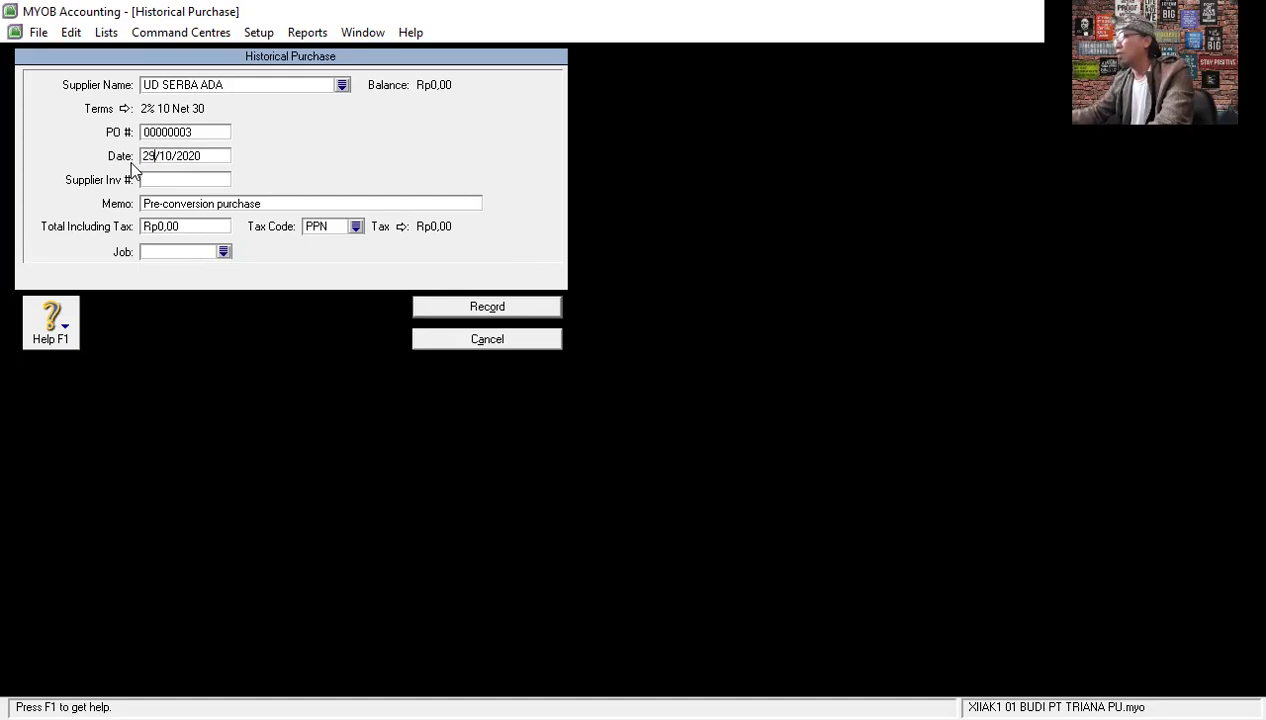
{"action": "left_click", "coordinate": [266, 203]}
{"action": "type", "text": "SALD"}
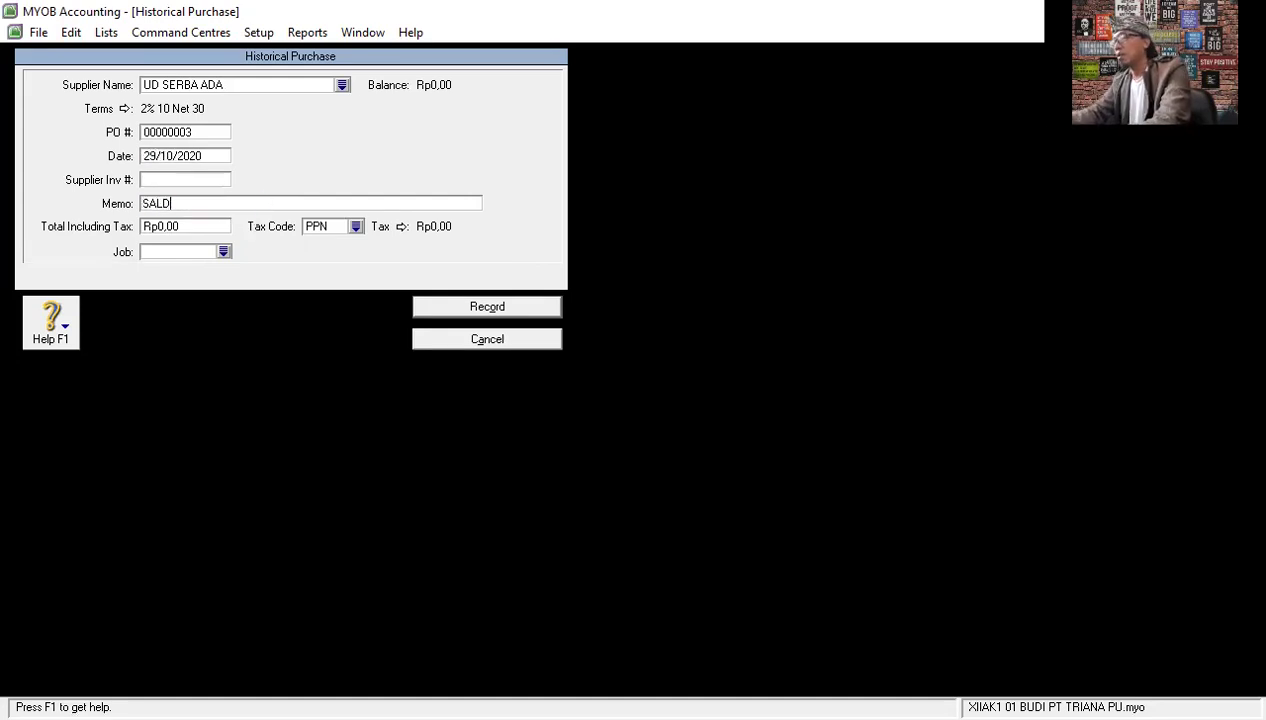
{"action": "type", "text": "O AWAL UTANG"}
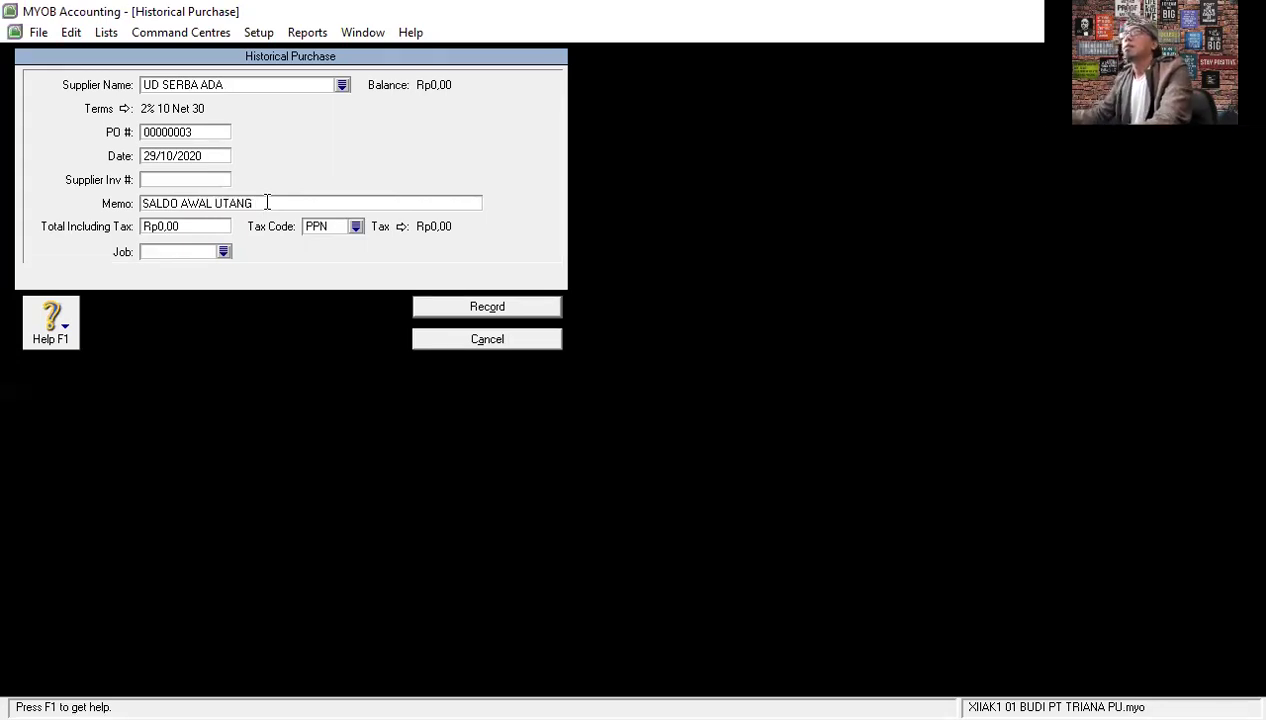
Set UD SERBA ADA's total including tax to 10000000 with the tax code N-T (Not Reportable), and record the purchase.
{"action": "left_click", "coordinate": [213, 228]}
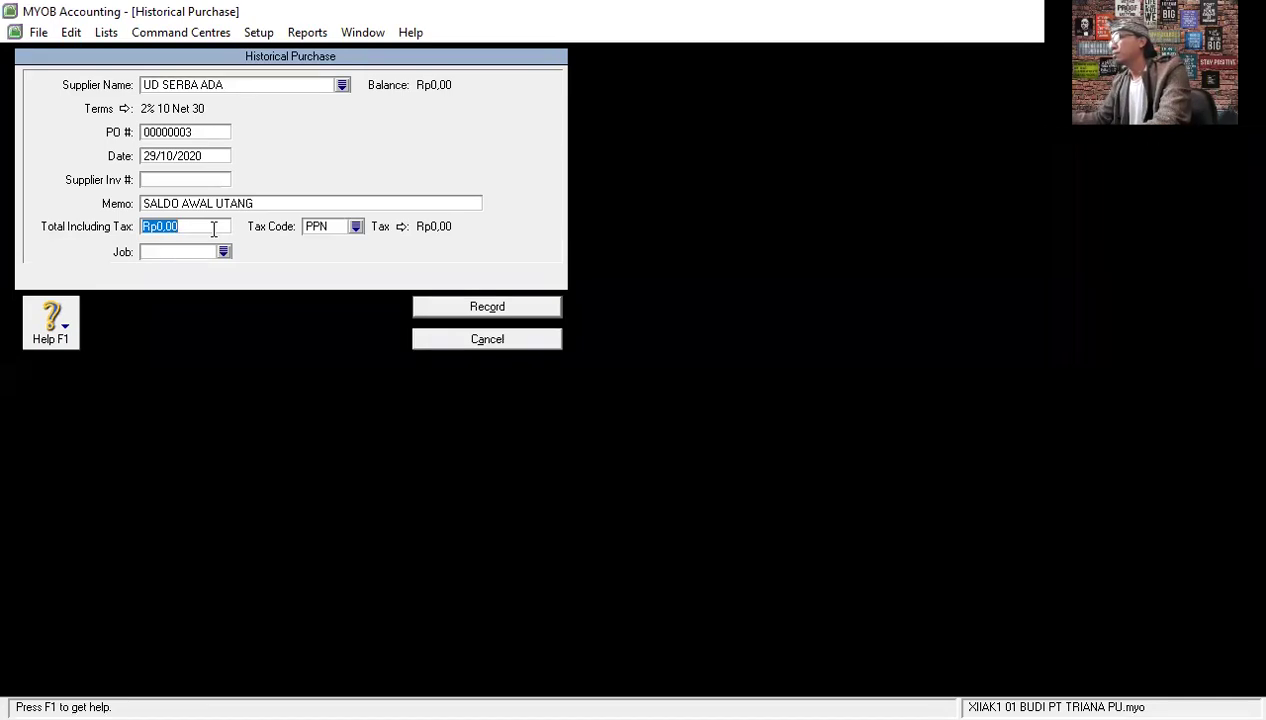
{"action": "type", "text": "10000000"}
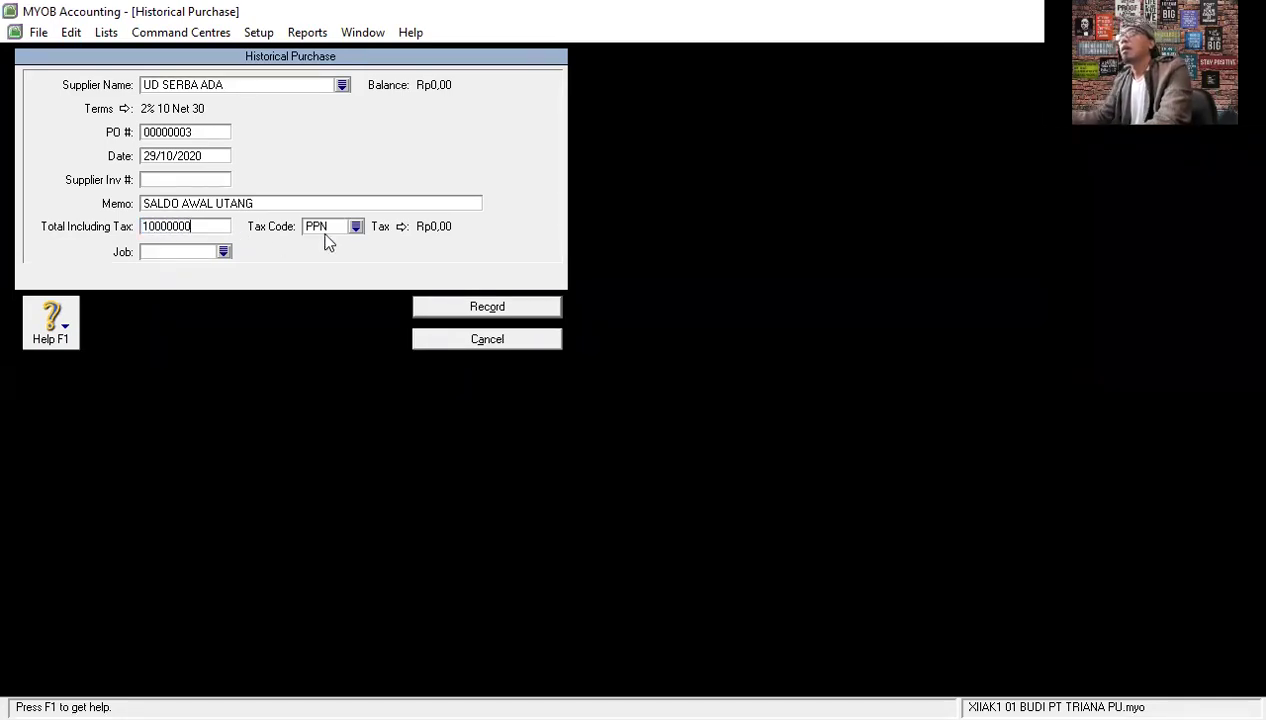
{"action": "left_click", "coordinate": [357, 227]}
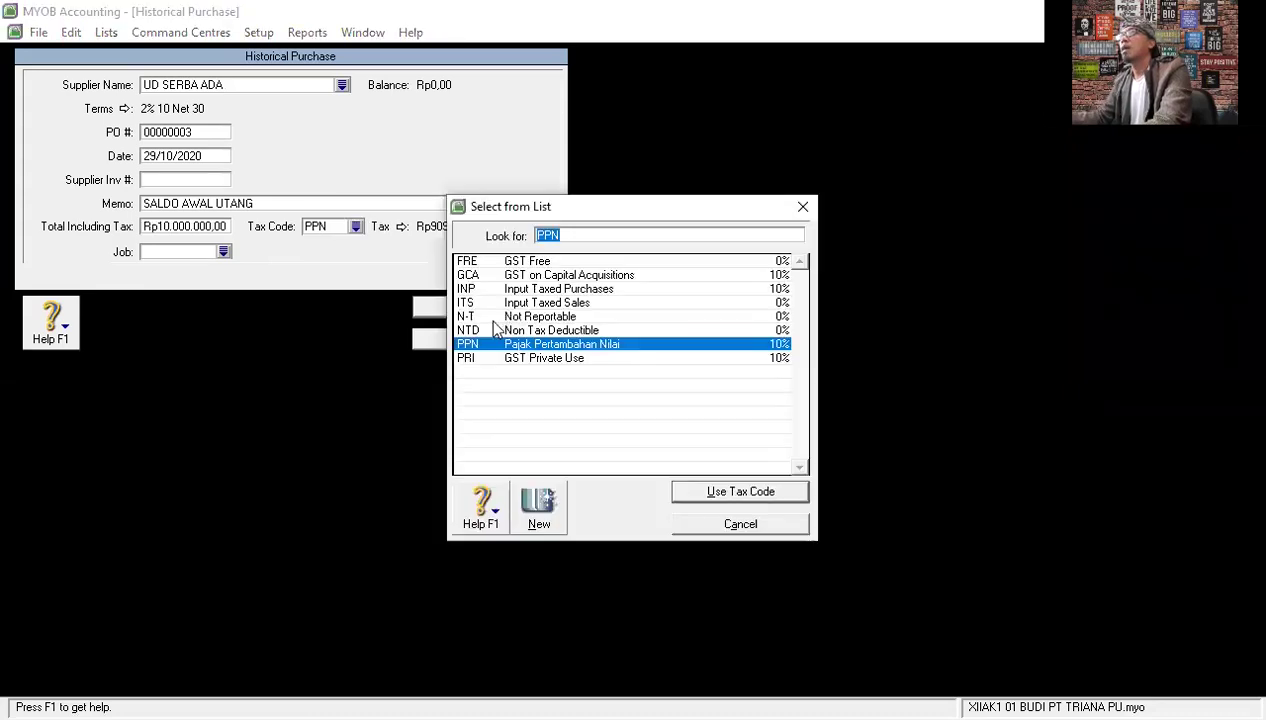
{"action": "type", "text": "N-T"}
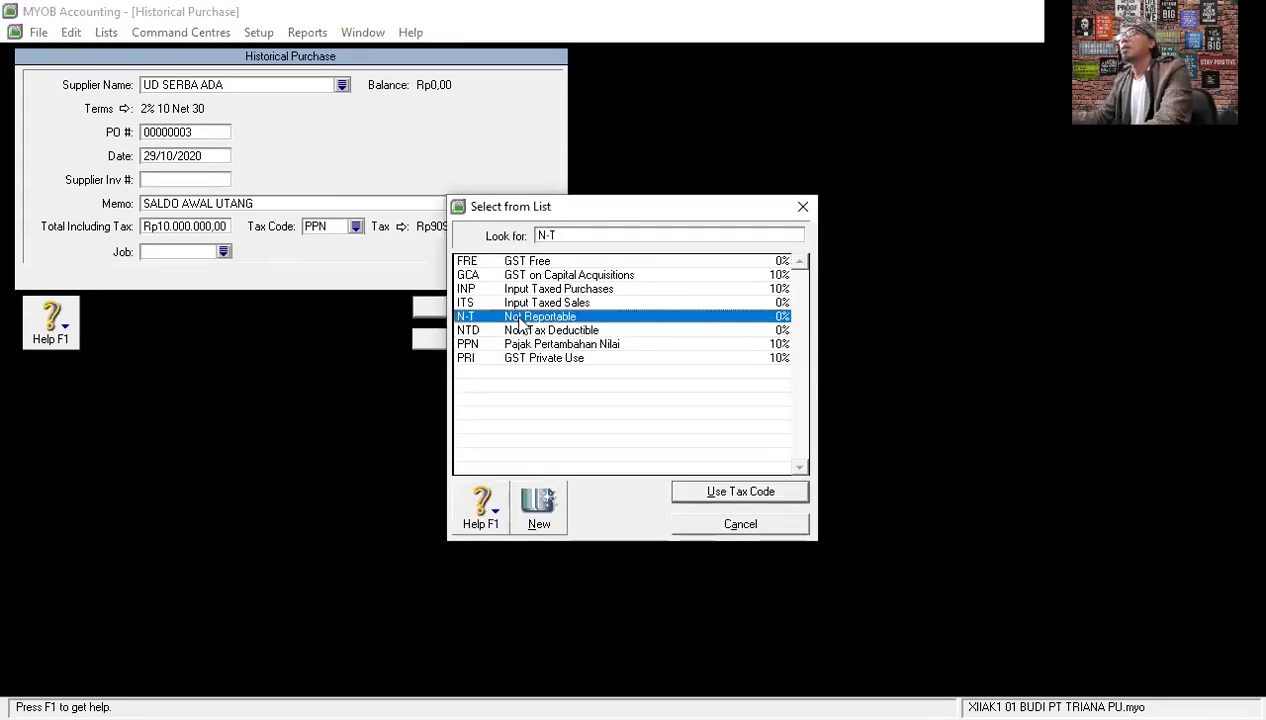
{"action": "left_click", "coordinate": [740, 493]}
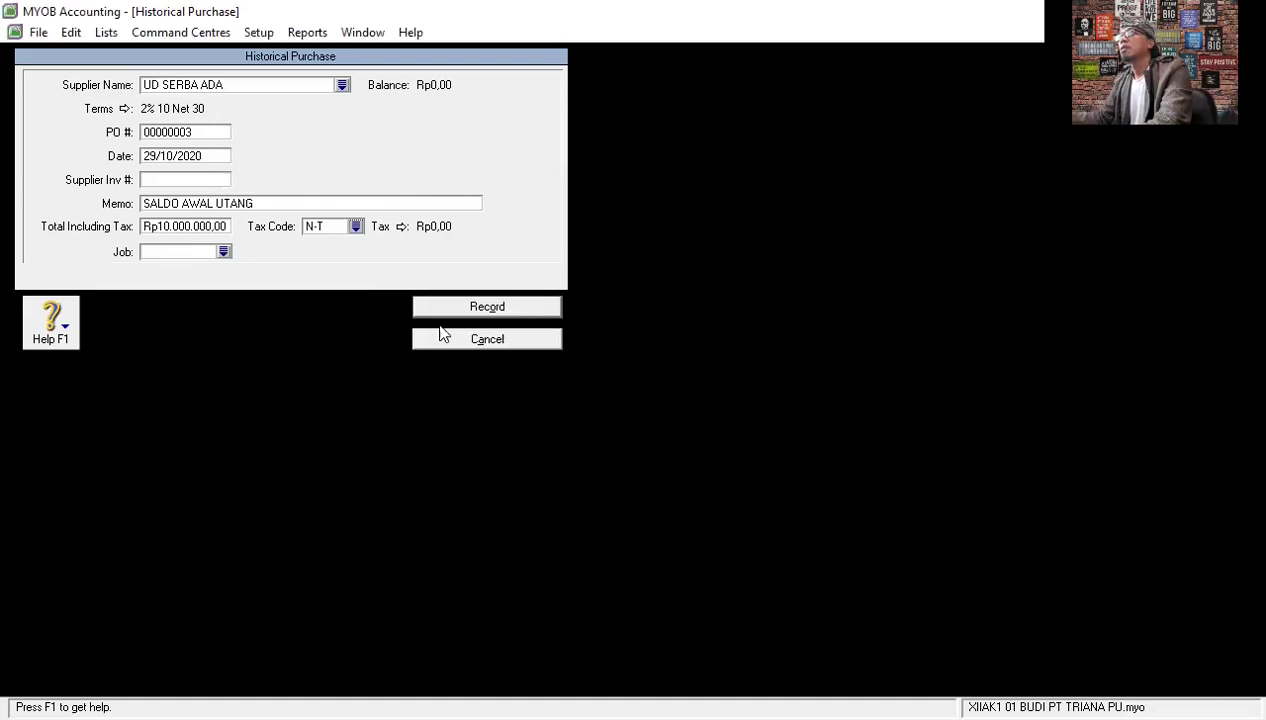
{"action": "left_click", "coordinate": [482, 308]}
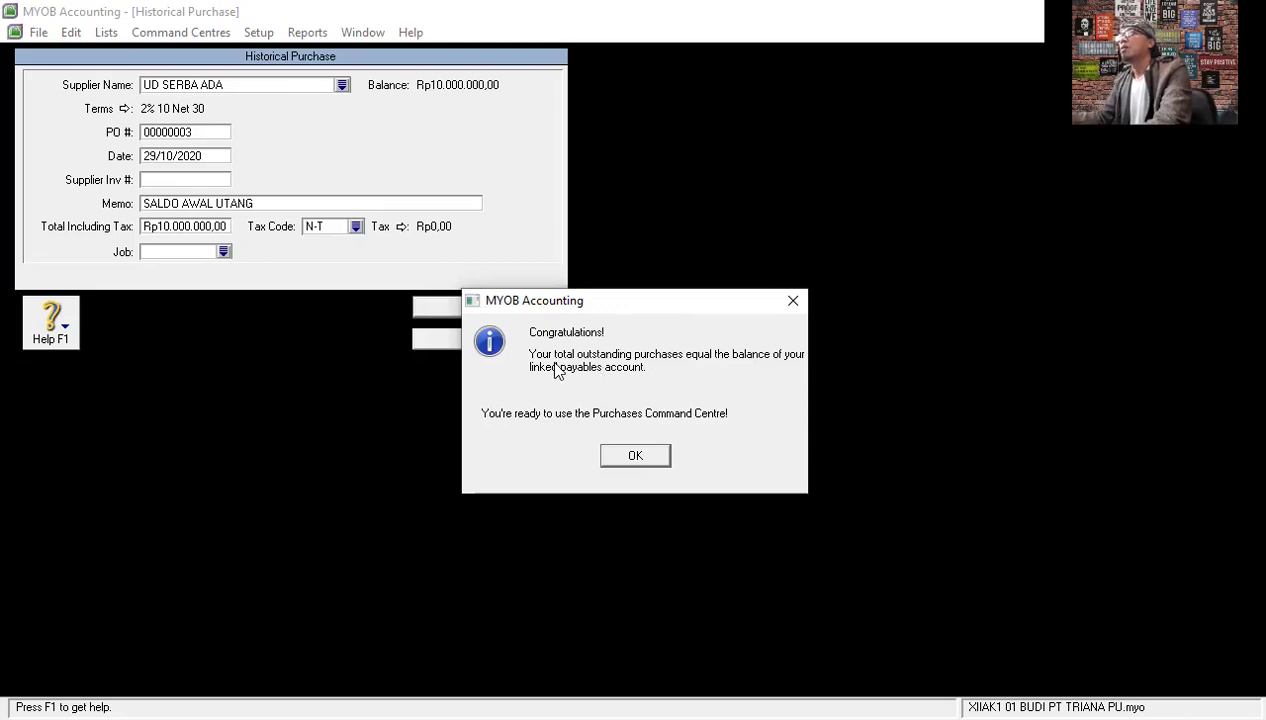
{"action": "left_click", "coordinate": [636, 458]}
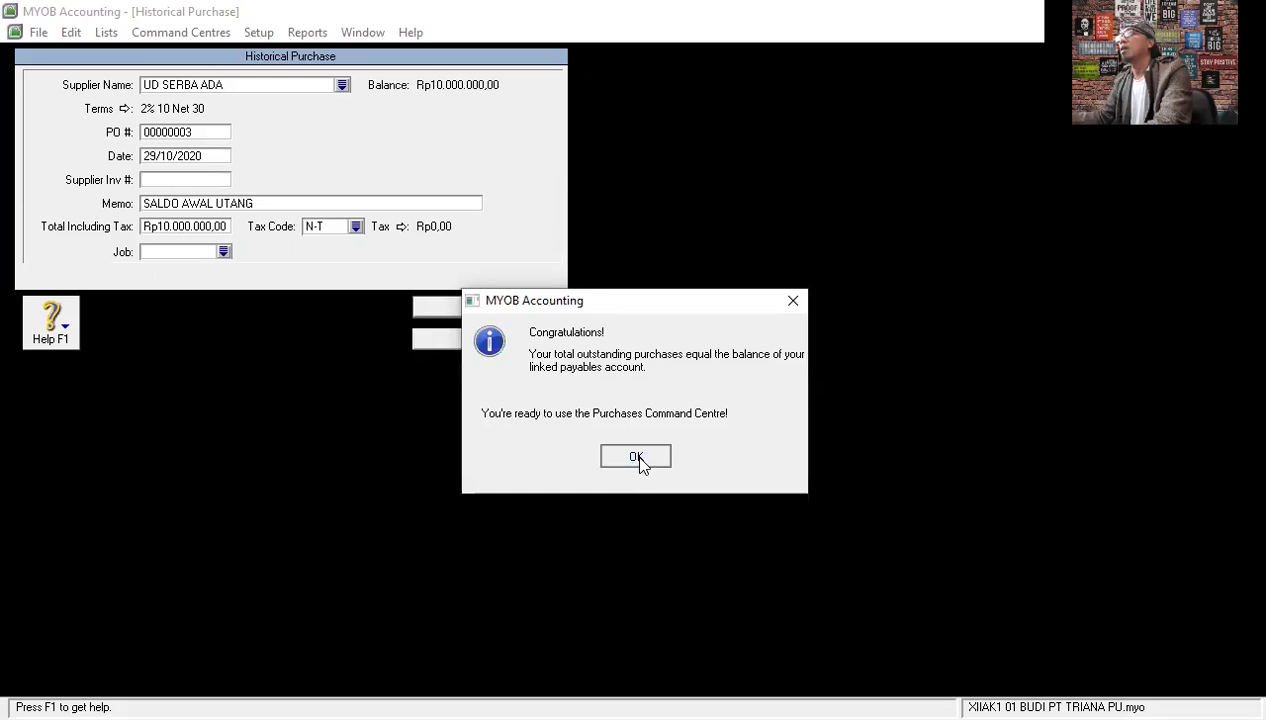
{"action": "left_click", "coordinate": [638, 437]}
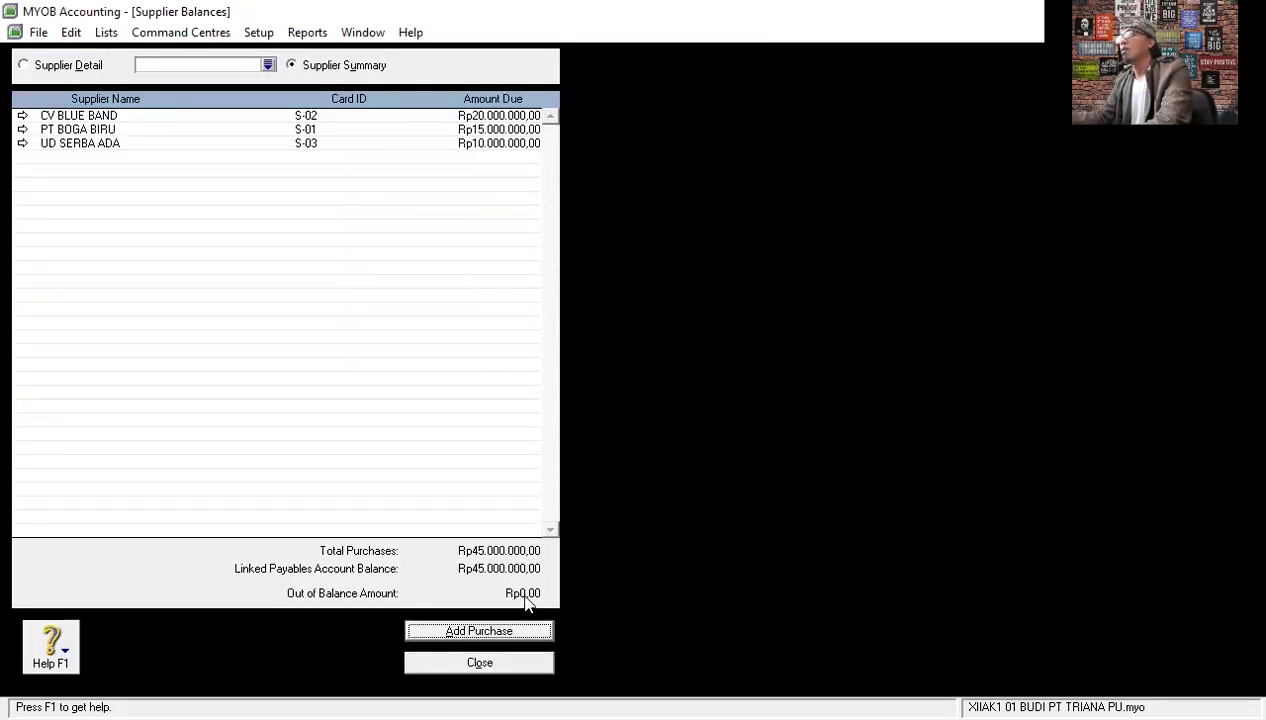
Leave the supplier balances and review the current balances of all customer and supplier cards in the cards list.
{"action": "left_click", "coordinate": [476, 664]}
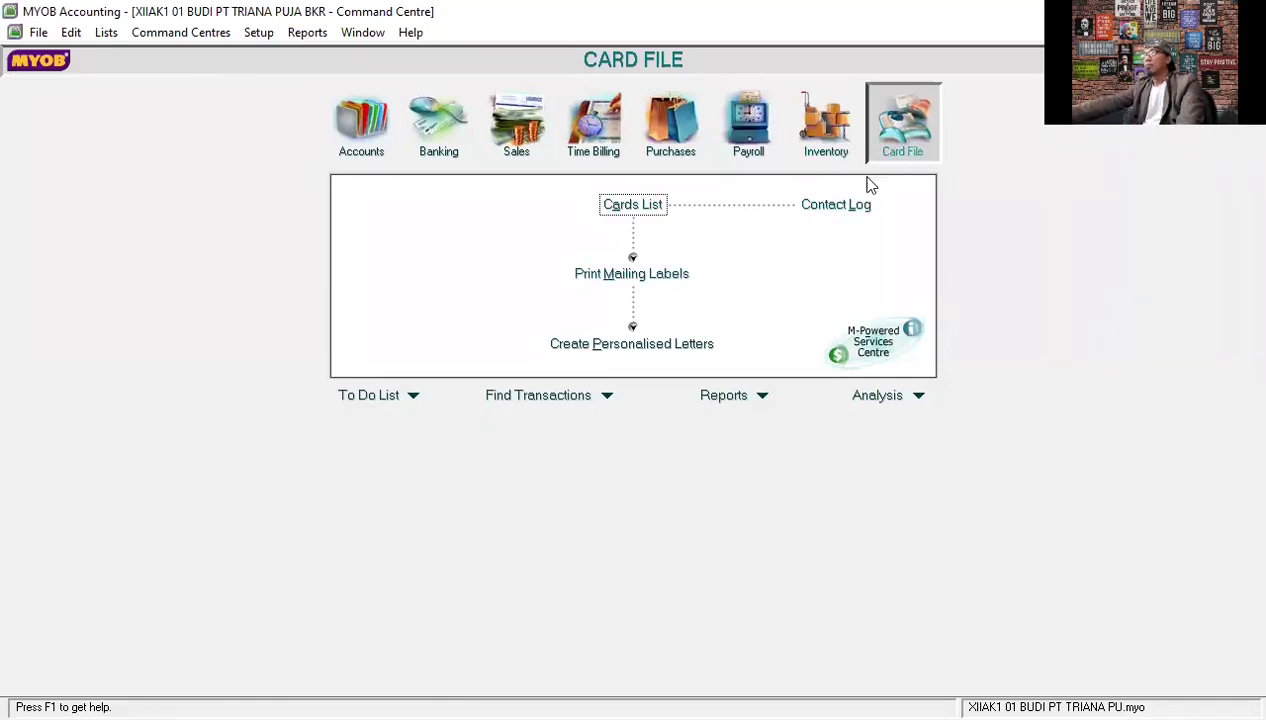
{"action": "left_click", "coordinate": [638, 204]}
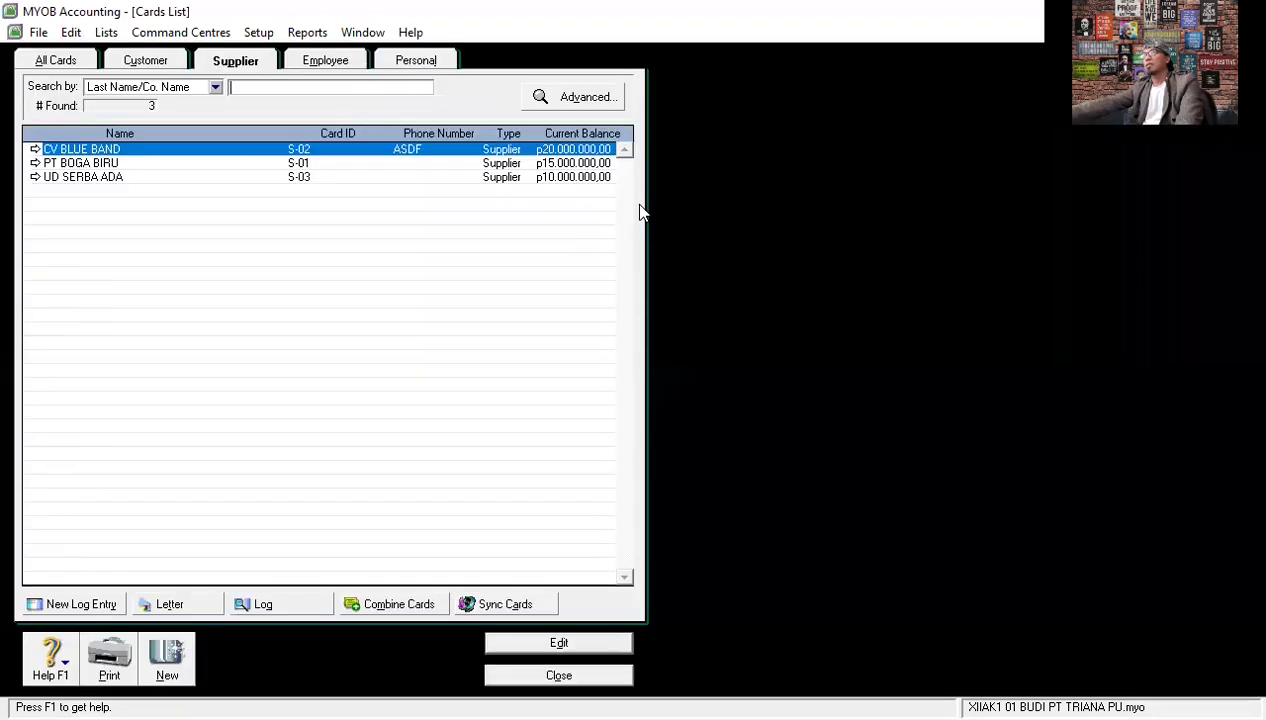
{"action": "left_click", "coordinate": [162, 64]}
{"action": "left_click", "coordinate": [66, 63]}
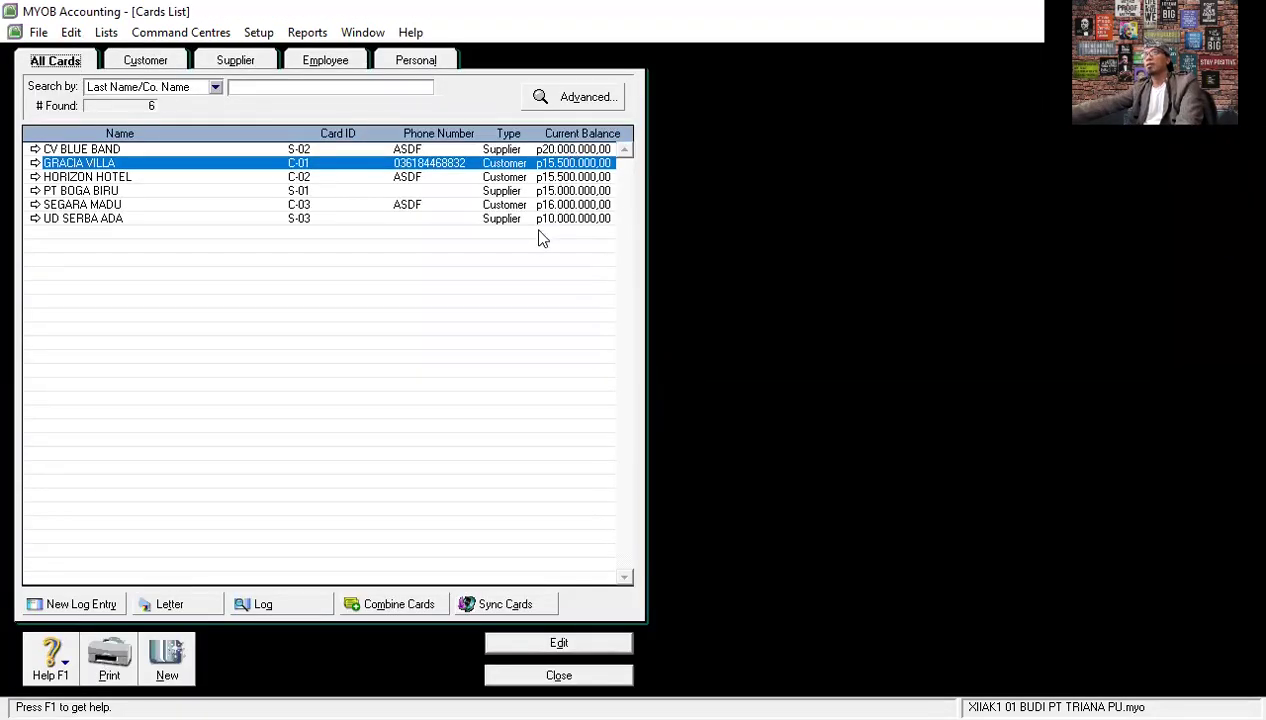
{"action": "left_click", "coordinate": [563, 675]}
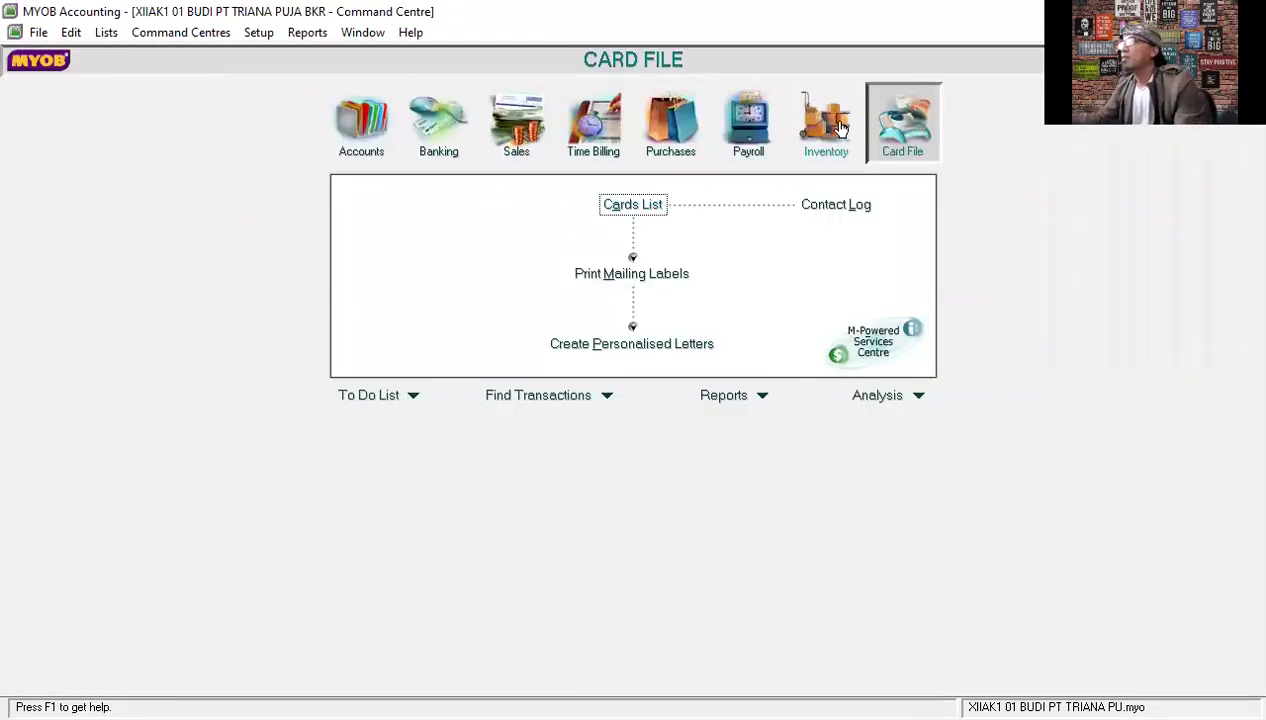
Create a new inventory item with the item number P001 and the name TEPUNG TERIGU.
{"action": "left_click", "coordinate": [838, 133]}
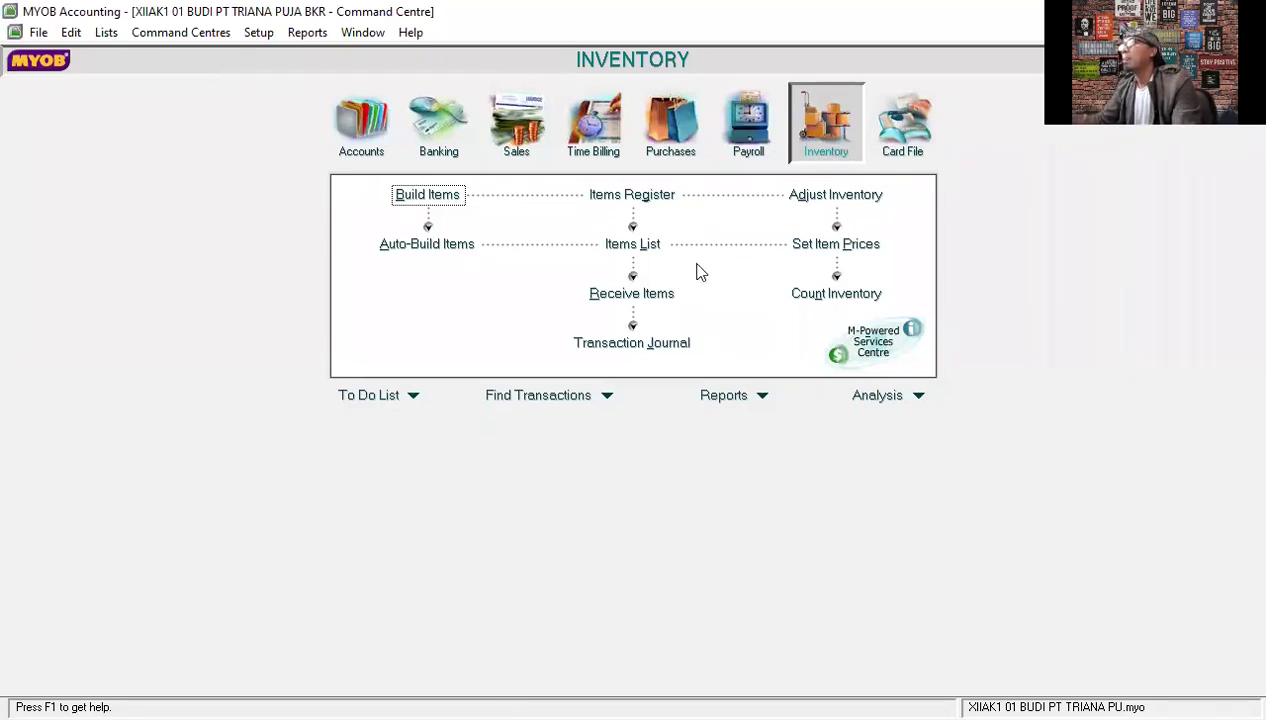
{"action": "left_click", "coordinate": [630, 244]}
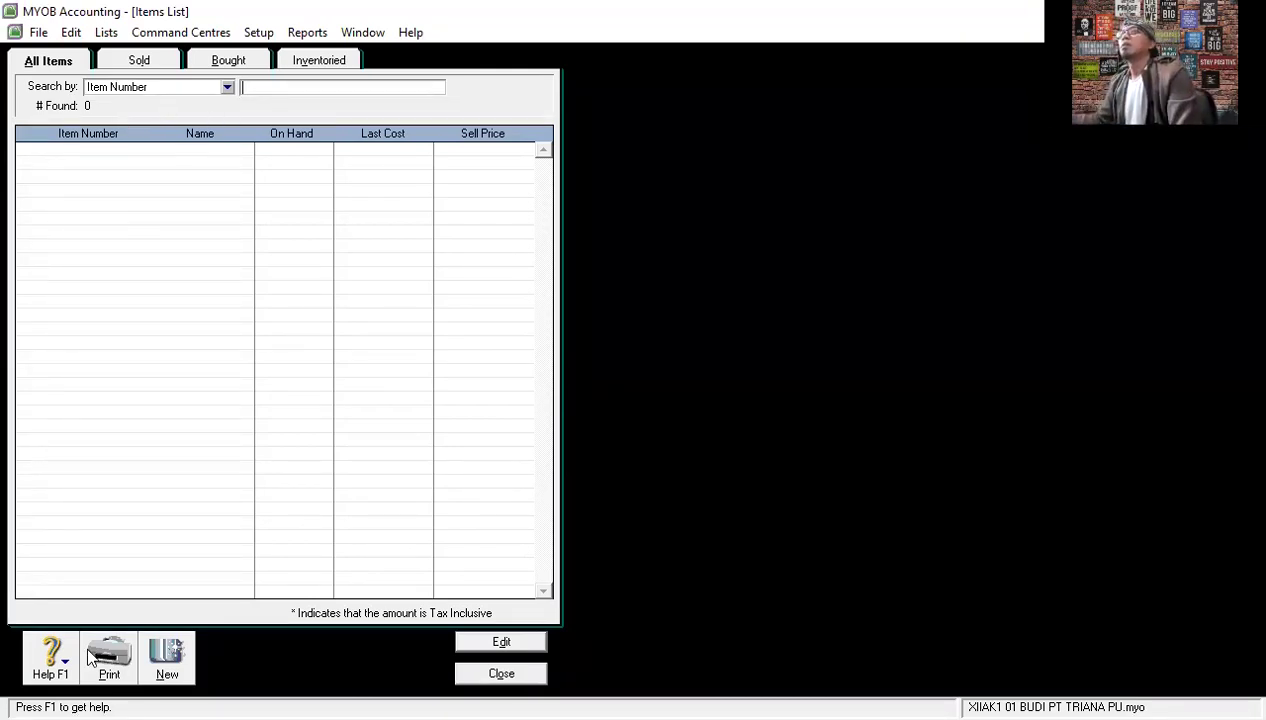
{"action": "left_click", "coordinate": [170, 664]}
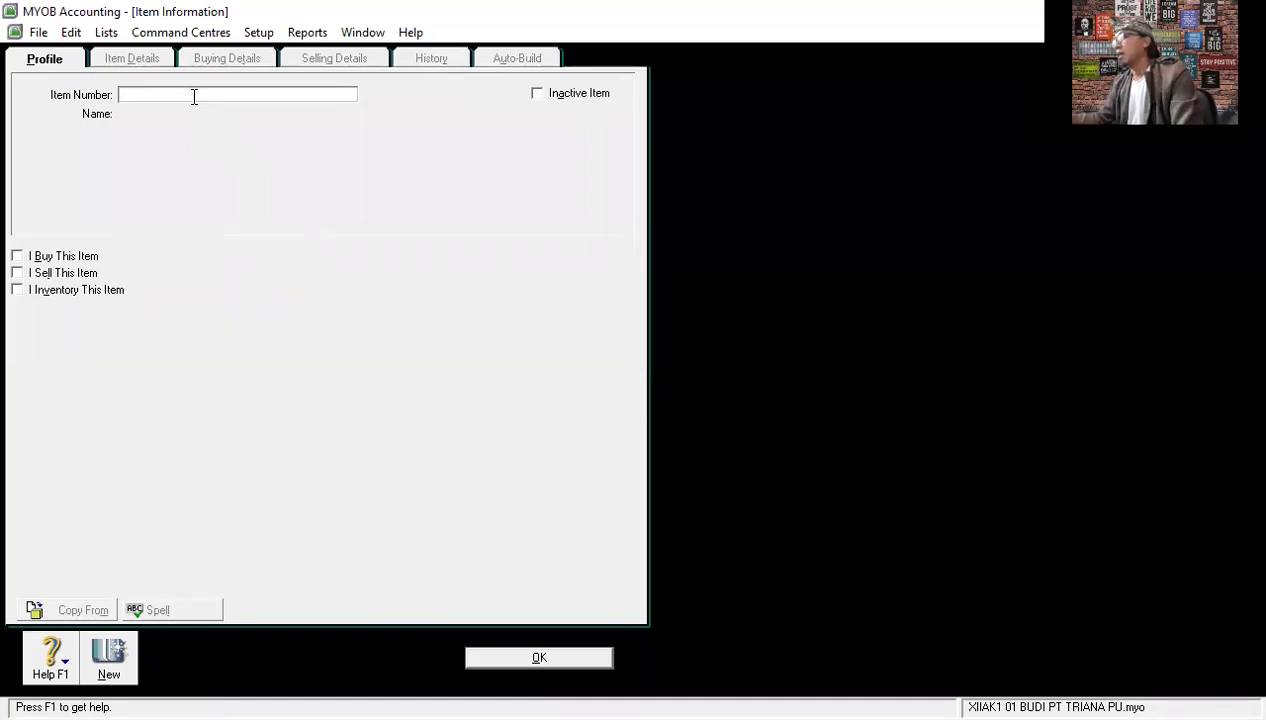
{"action": "type", "text": "P001"}
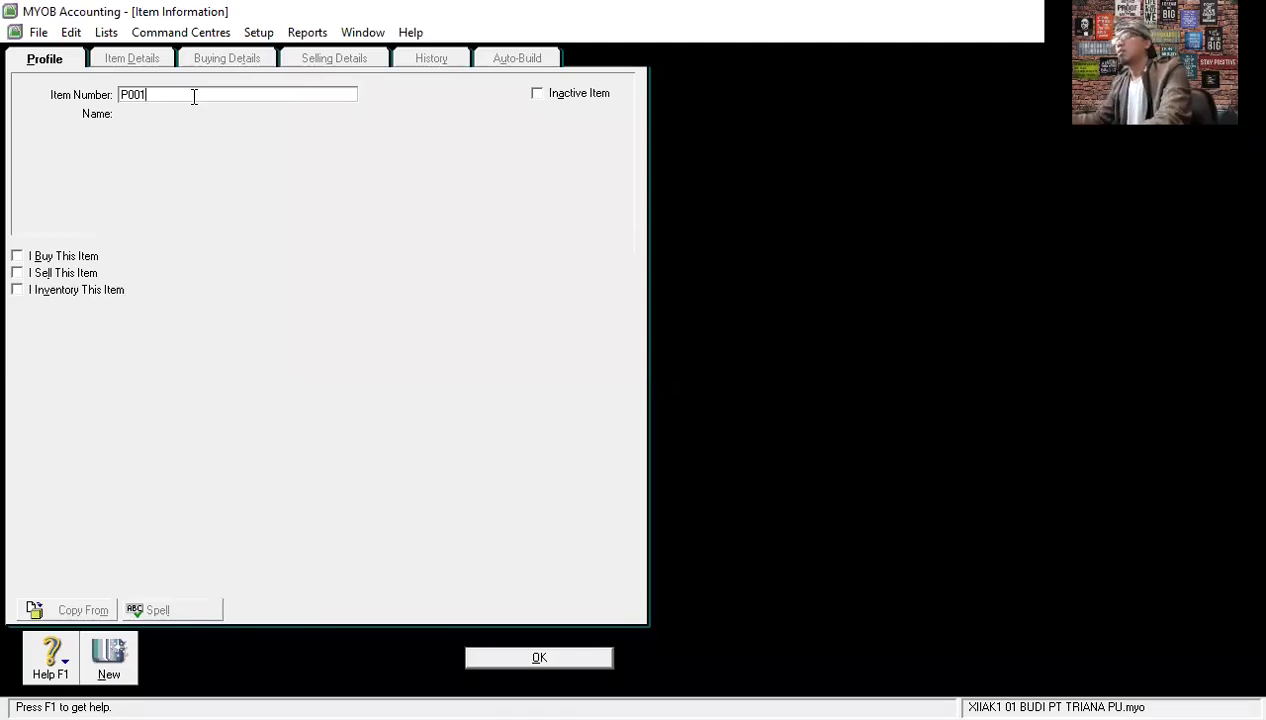
{"action": "key", "text": "Tab"}
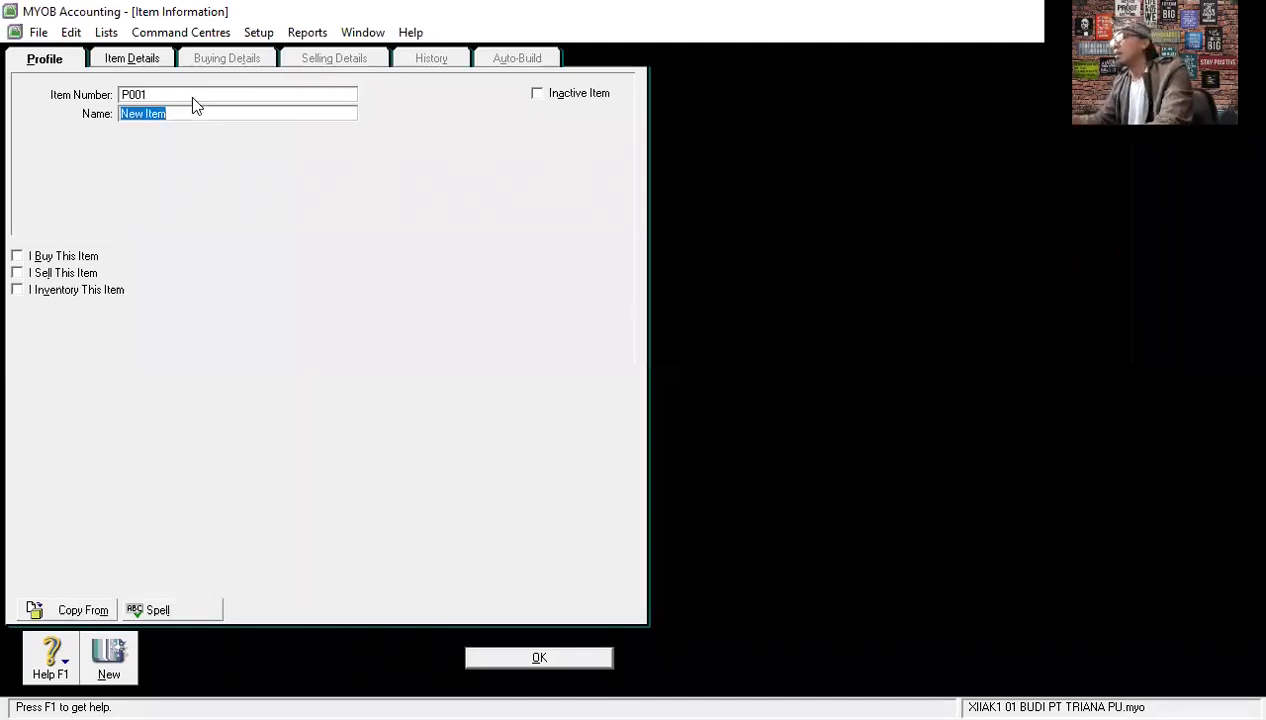
{"action": "type", "text": "TEPUNG TERIGU"}
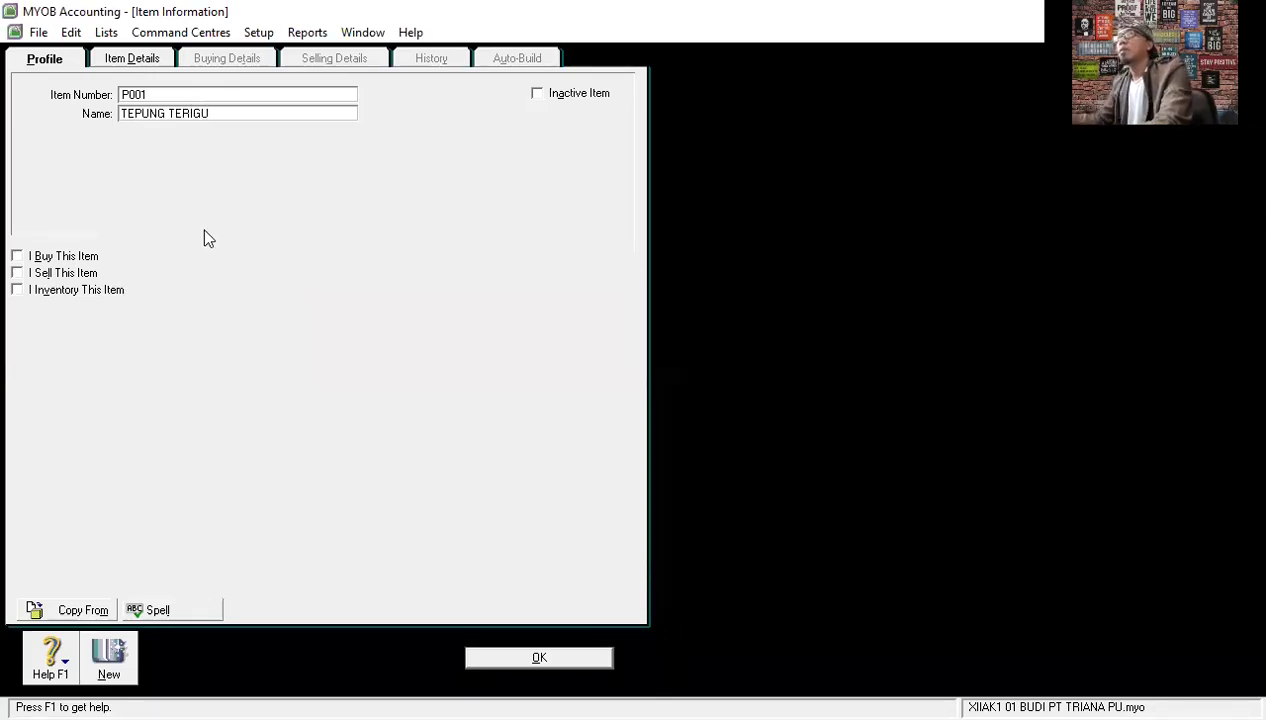
Mark TEPUNG TERIGU as bought and inventoried, with 1-1301 PERSEDIAAN BHN BAKU as its asset account.
{"action": "left_click", "coordinate": [70, 260]}
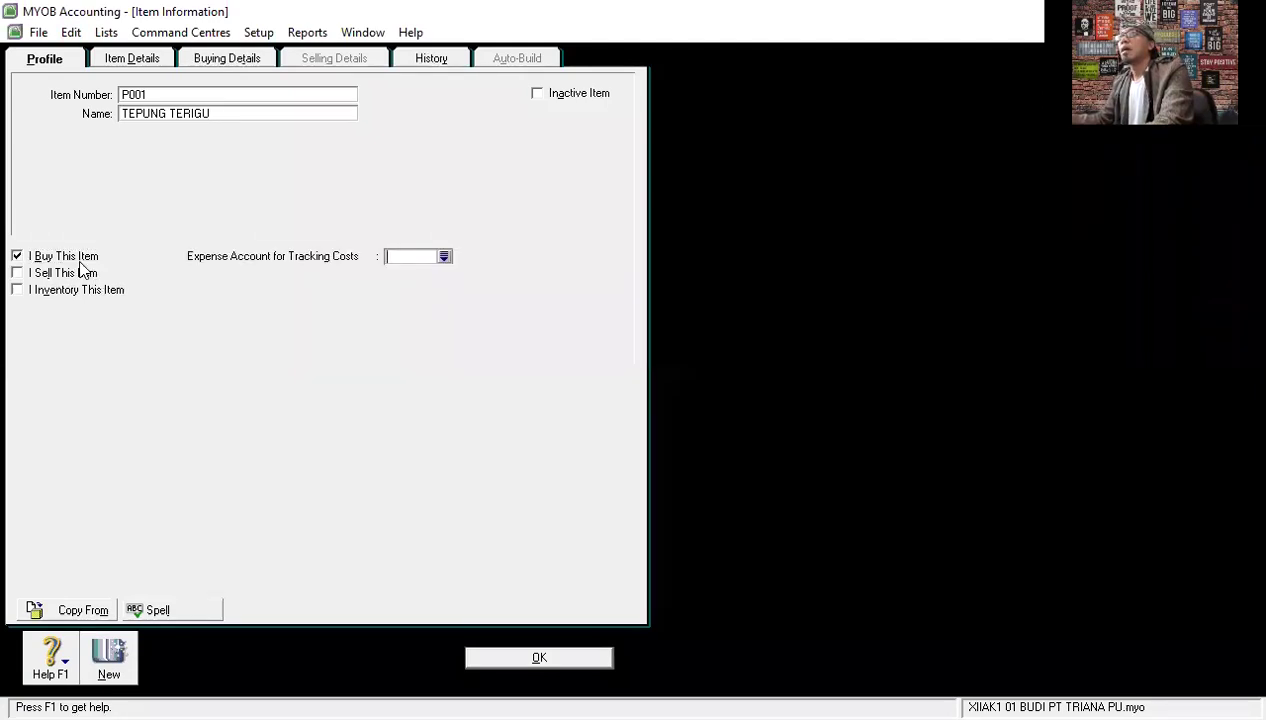
{"action": "left_click", "coordinate": [17, 291]}
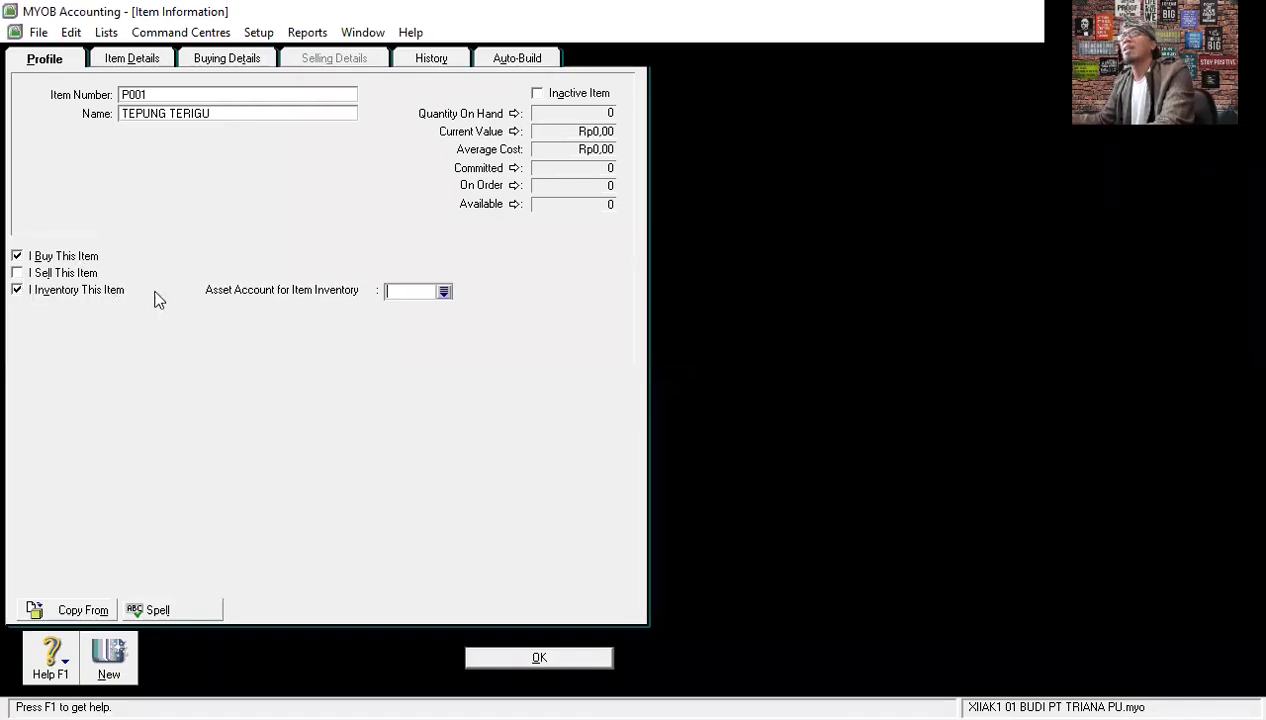
{"action": "left_click", "coordinate": [444, 292]}
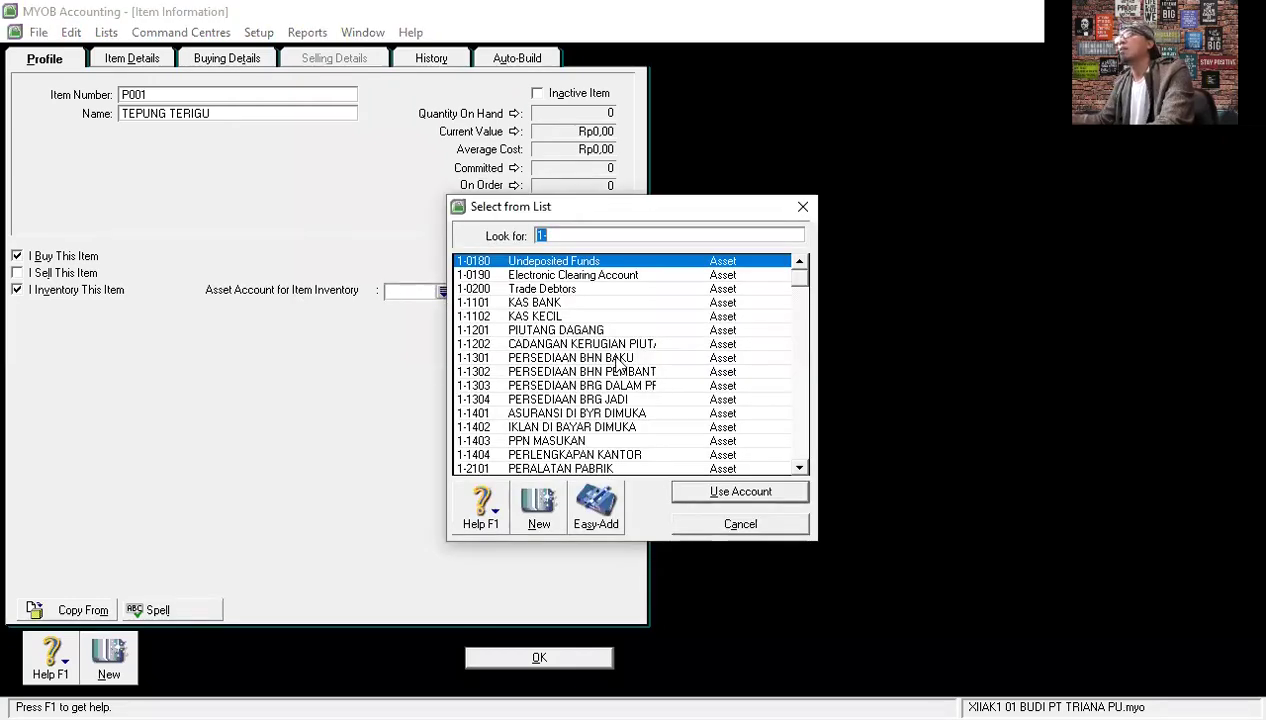
{"action": "left_click", "coordinate": [616, 360]}
{"action": "double_click", "coordinate": [618, 362]}
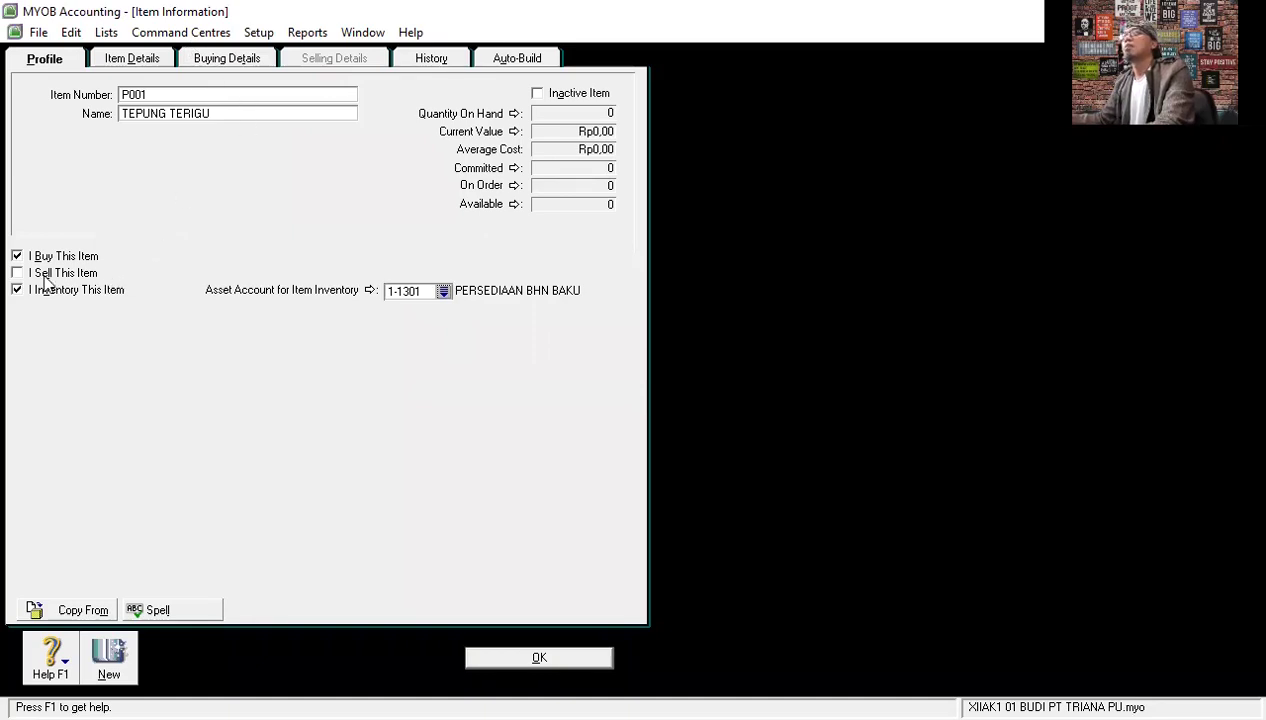
Set TEPUNG TERIGU's tax code when bought to PPN (Pajak Pertambahan Nilai) in its buying details.
{"action": "left_click", "coordinate": [225, 61]}
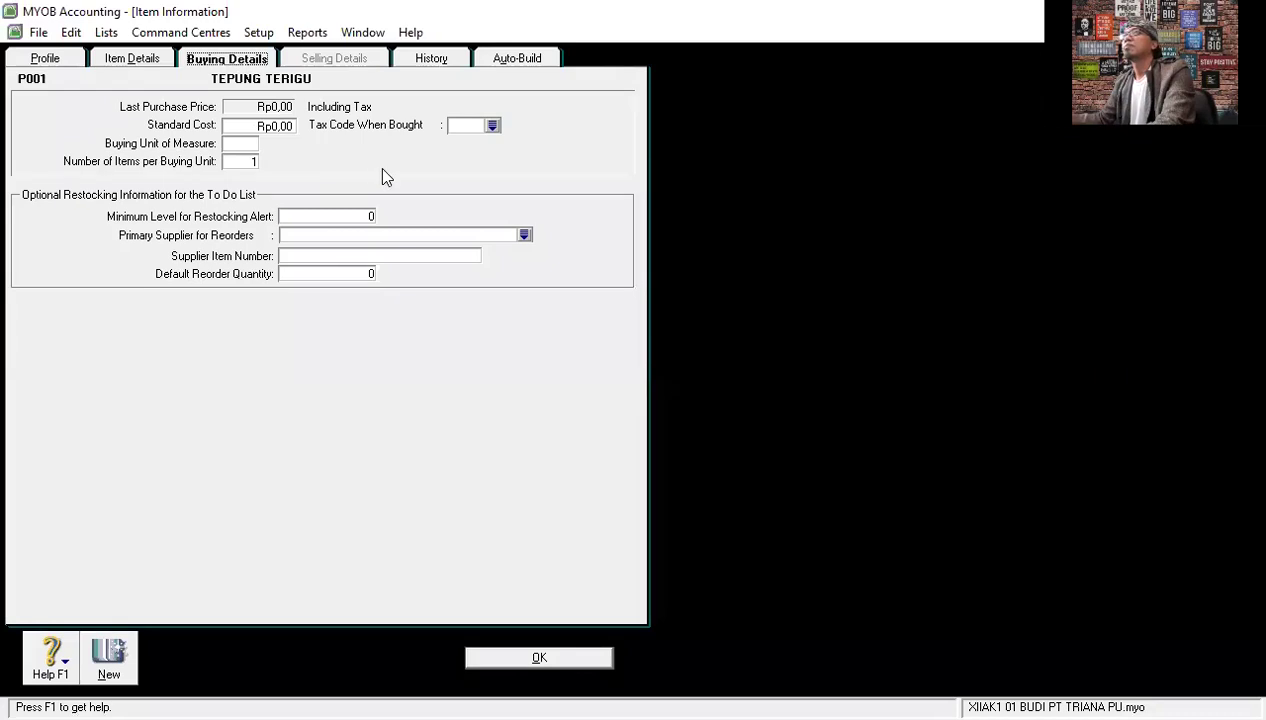
{"action": "left_click", "coordinate": [492, 126]}
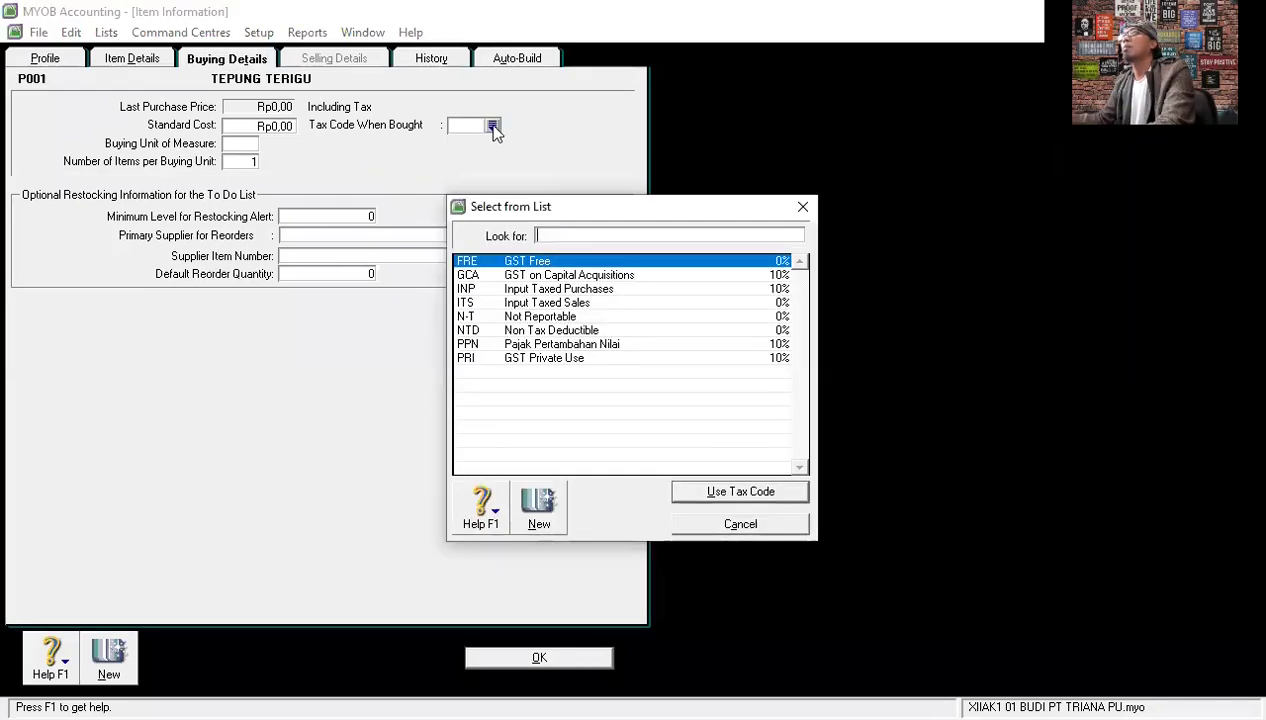
{"action": "left_click", "coordinate": [558, 346]}
{"action": "left_click", "coordinate": [733, 505]}
Set TEPUNG TERIGU's standard cost to 9000 and its buying unit of measure to Kg, and save the item.
{"action": "left_click", "coordinate": [279, 125]}
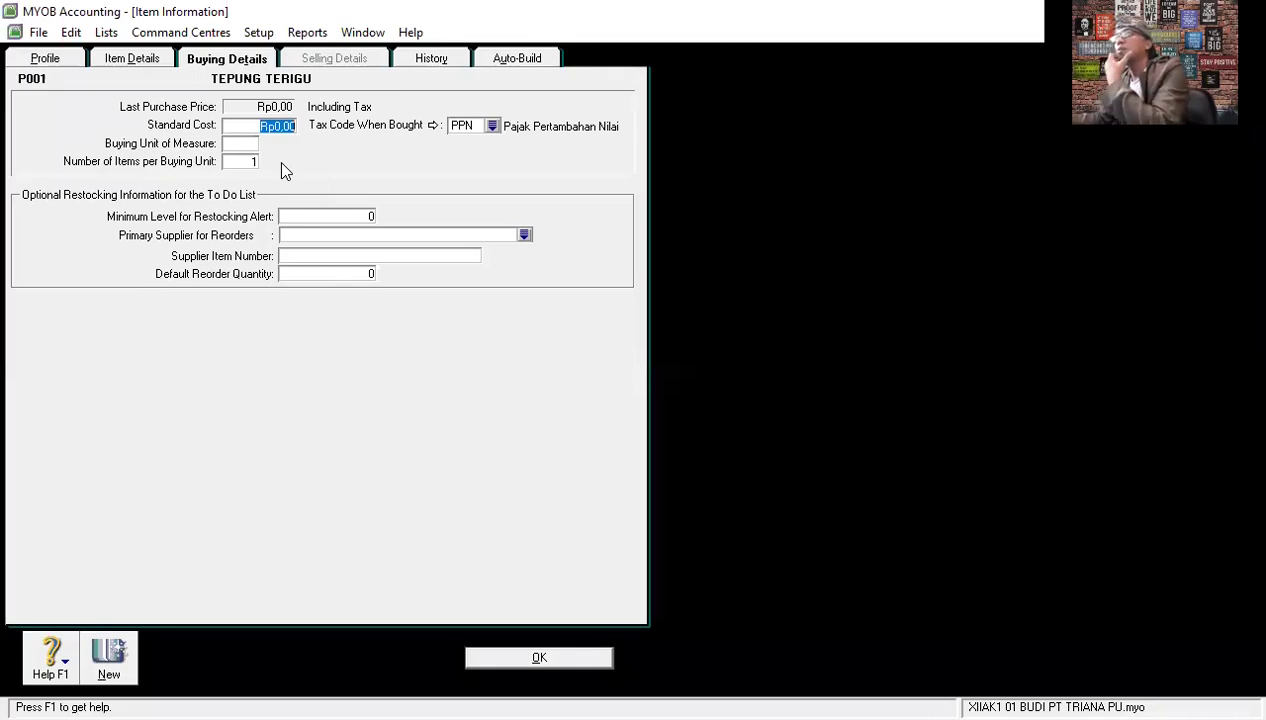
{"action": "type", "text": "5"}
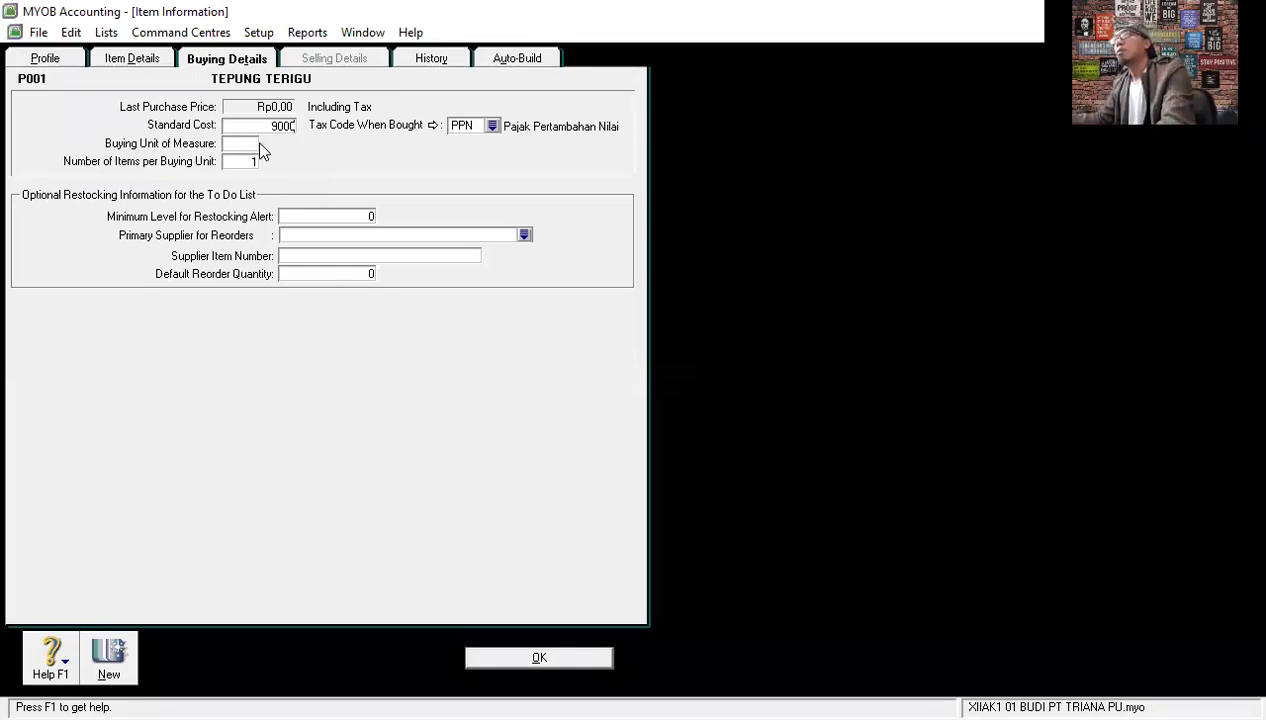
{"action": "left_click", "coordinate": [246, 143]}
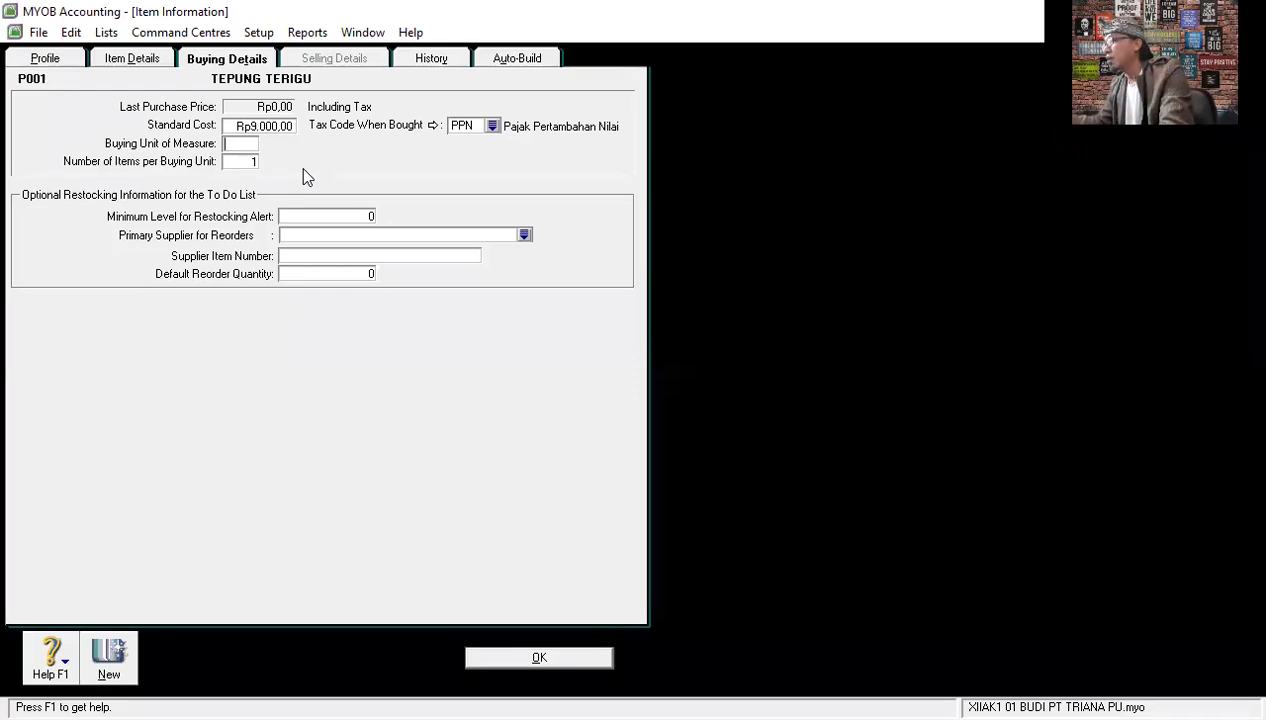
{"action": "type", "text": "Kg"}
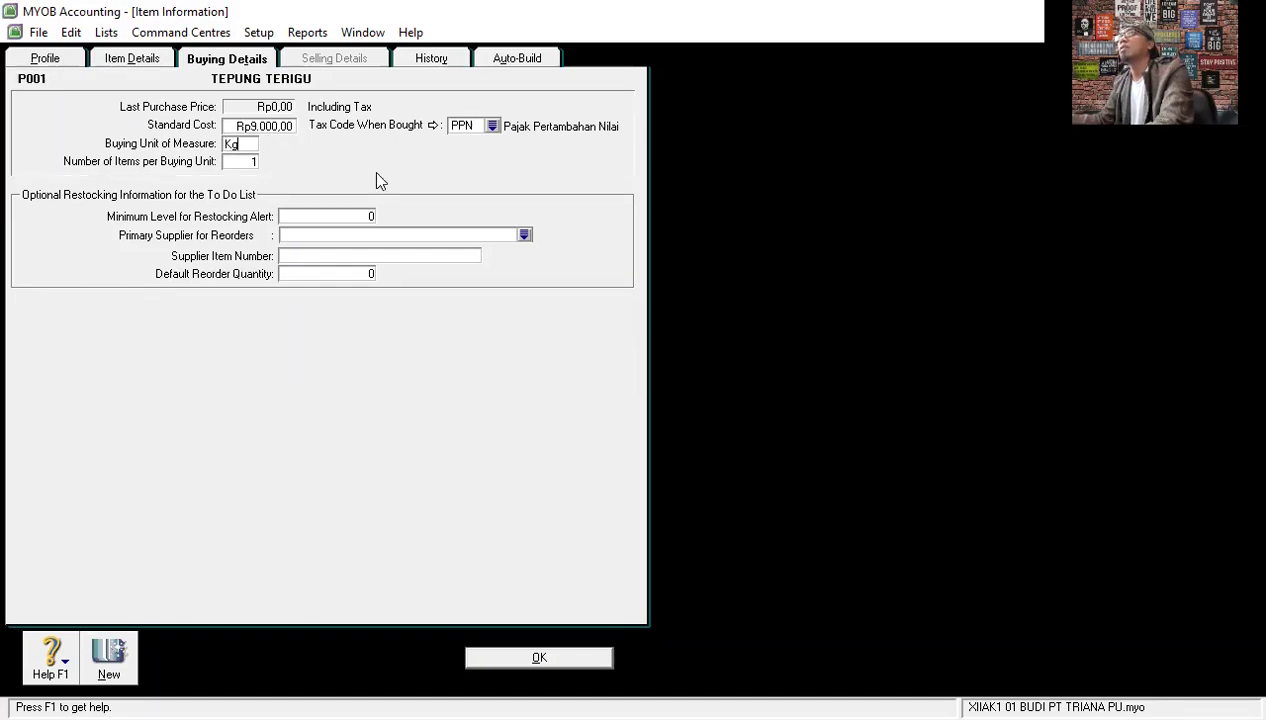
{"action": "left_click", "coordinate": [524, 658]}
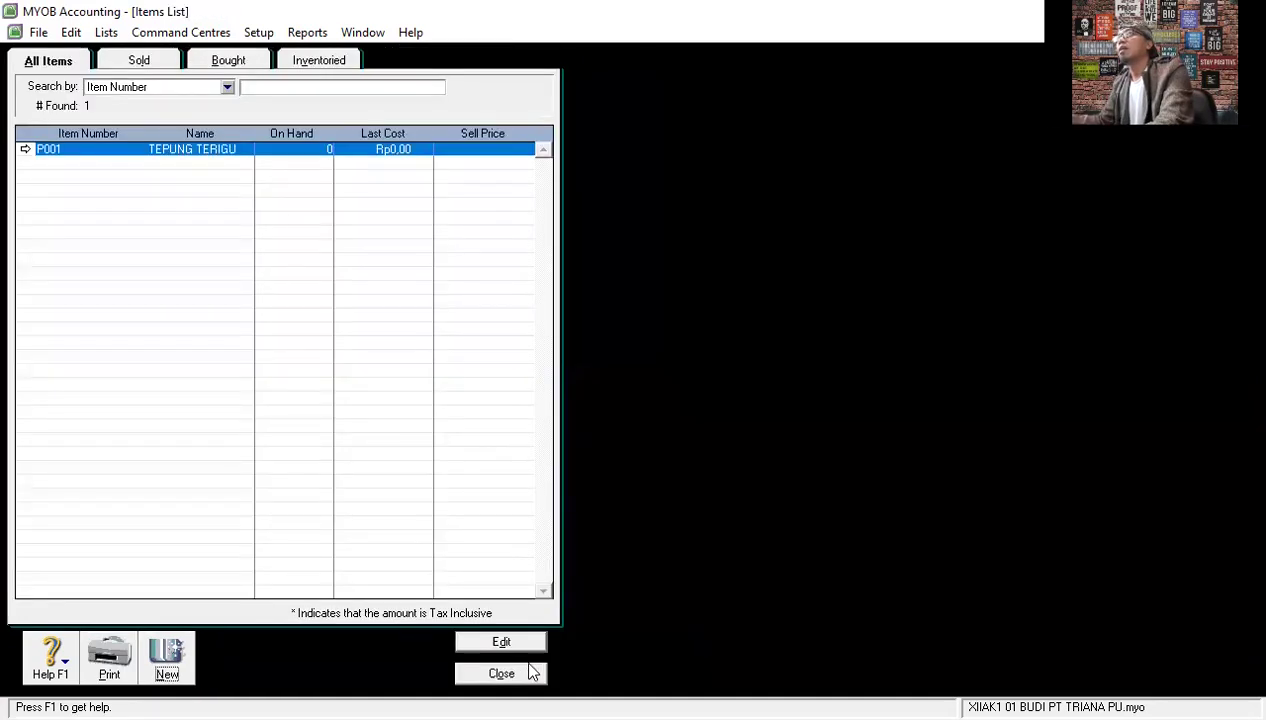
Create a new item P002 named MENTEGA and mark it as bought and inventoried.
{"action": "left_click", "coordinate": [167, 660]}
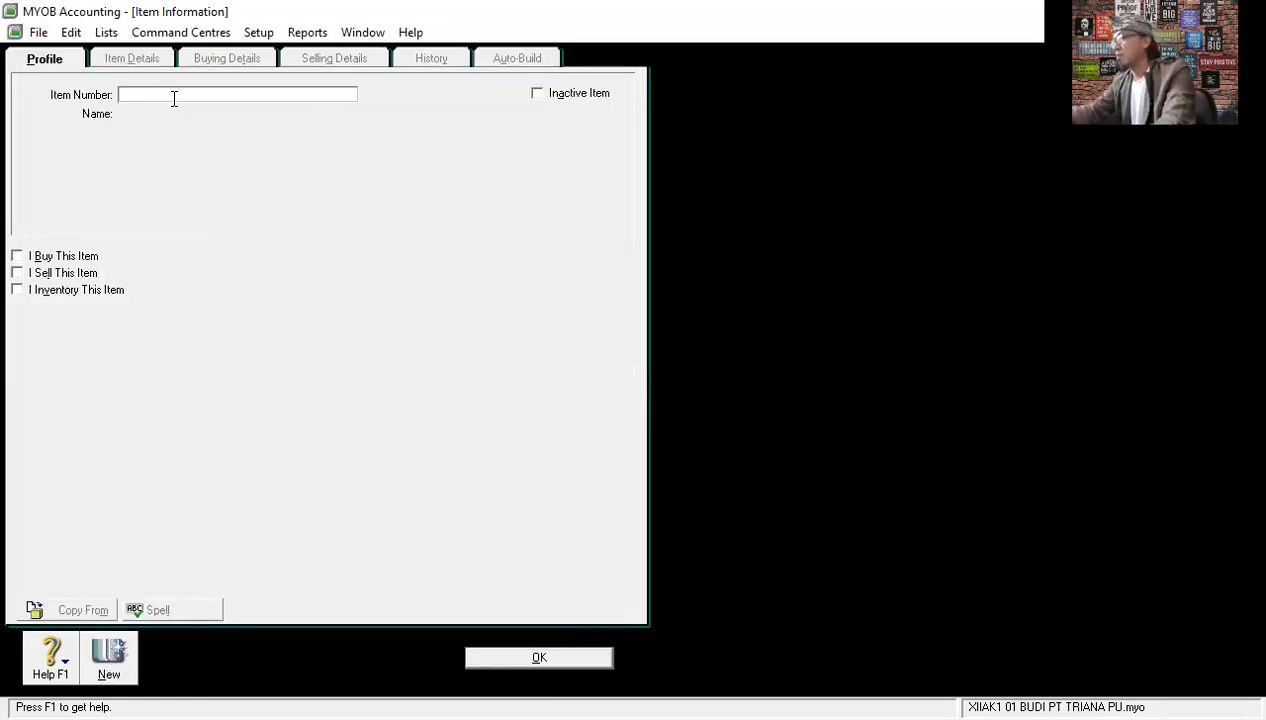
{"action": "type", "text": "P002"}
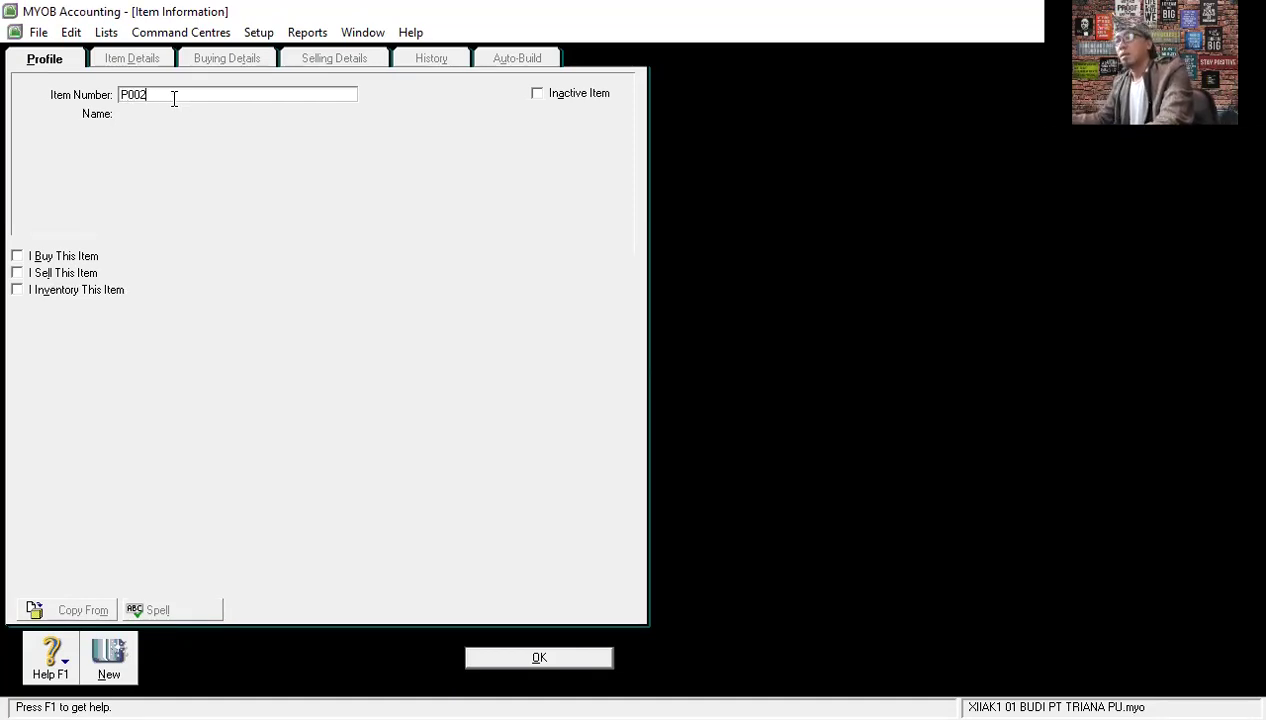
{"action": "key", "text": "Tab"}
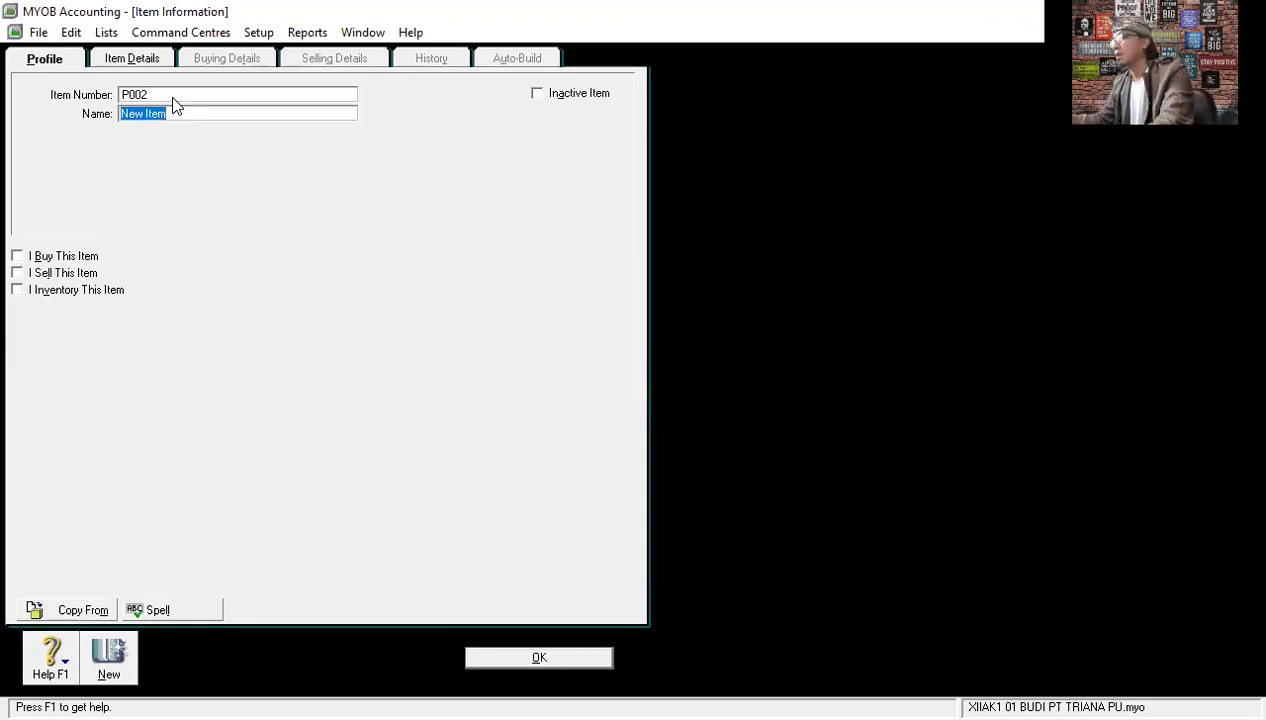
{"action": "type", "text": "MENTEGA"}
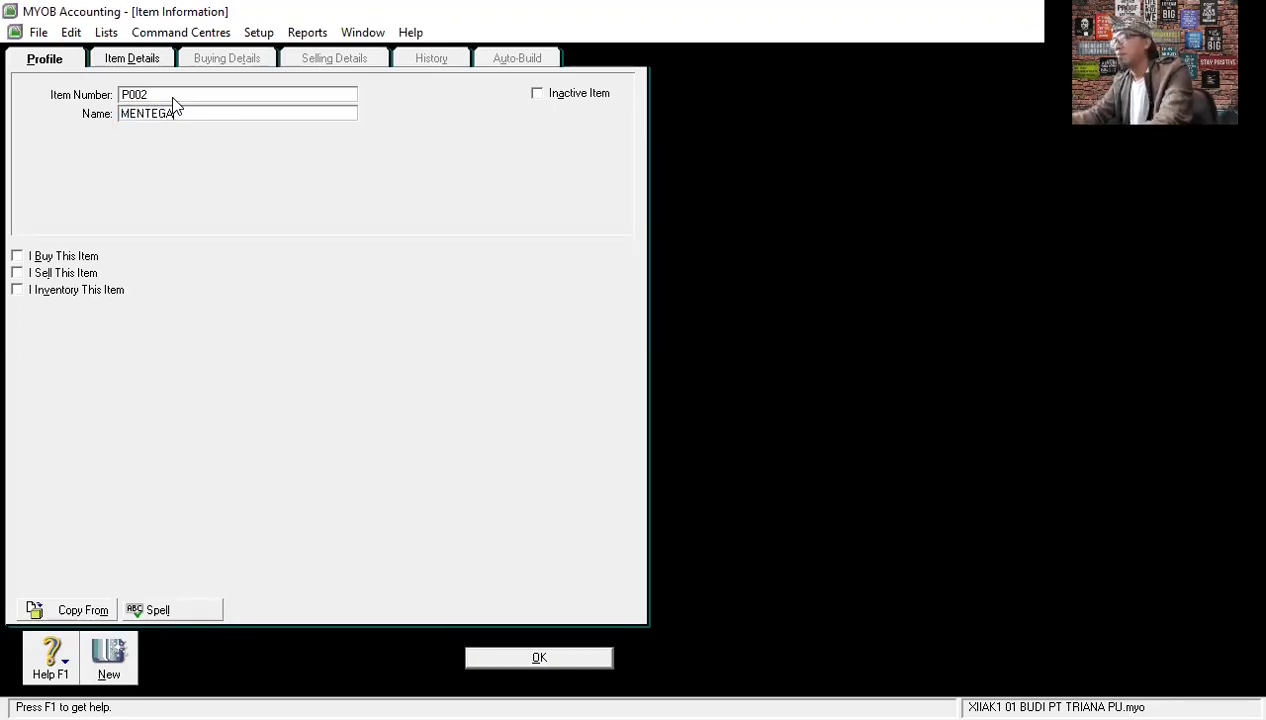
{"action": "left_click", "coordinate": [40, 258]}
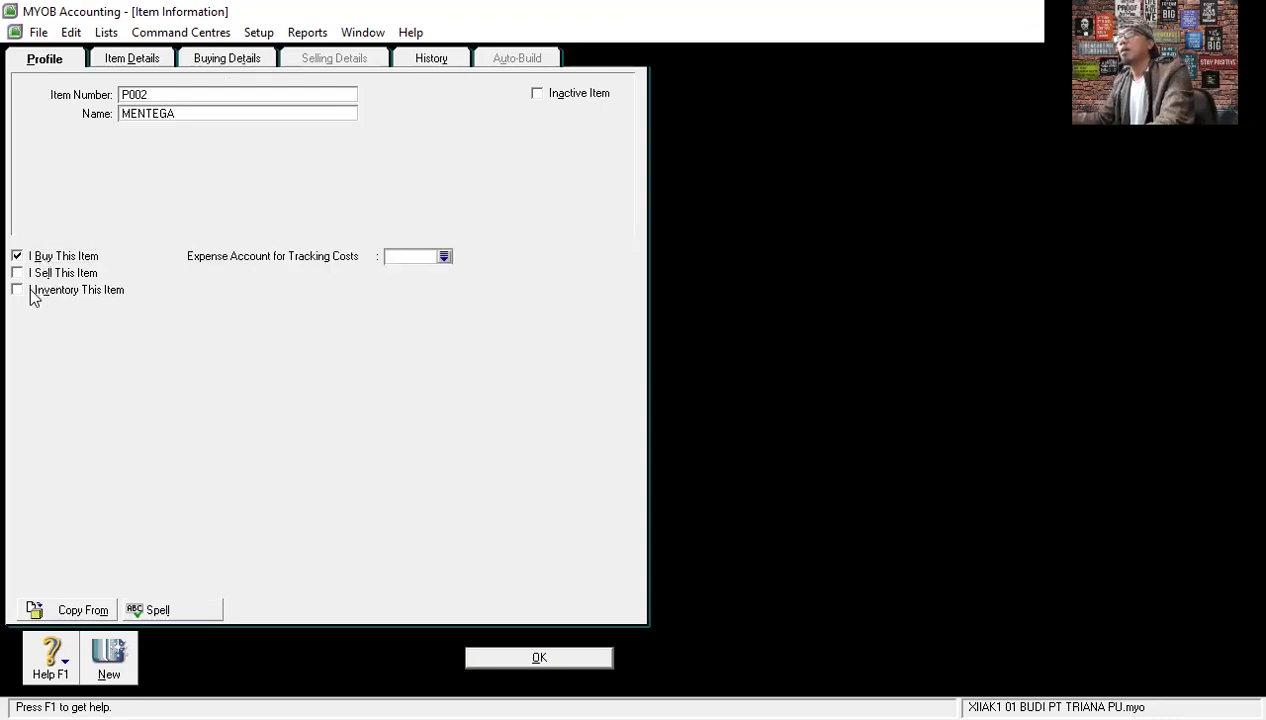
{"action": "left_click", "coordinate": [33, 292]}
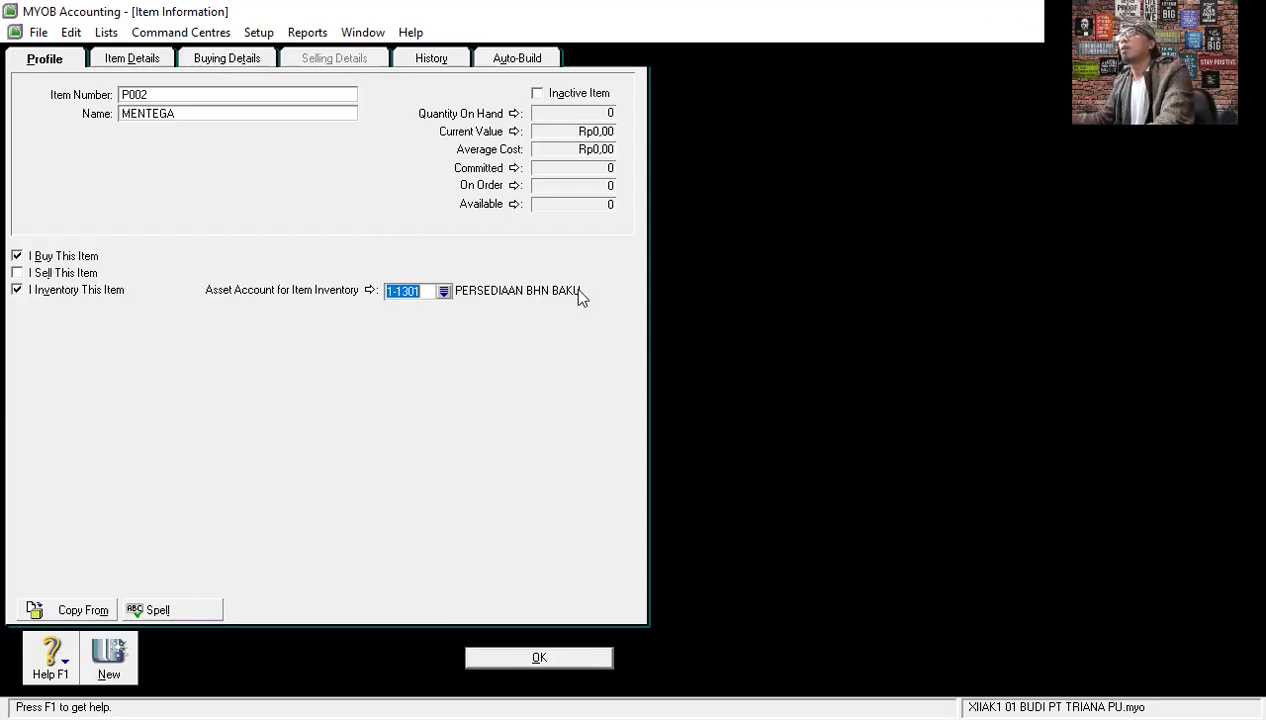
Set MENTEGA's standard cost to 38000 in its buying details and save the item.
{"action": "left_click", "coordinate": [237, 60]}
{"action": "left_click", "coordinate": [276, 126]}
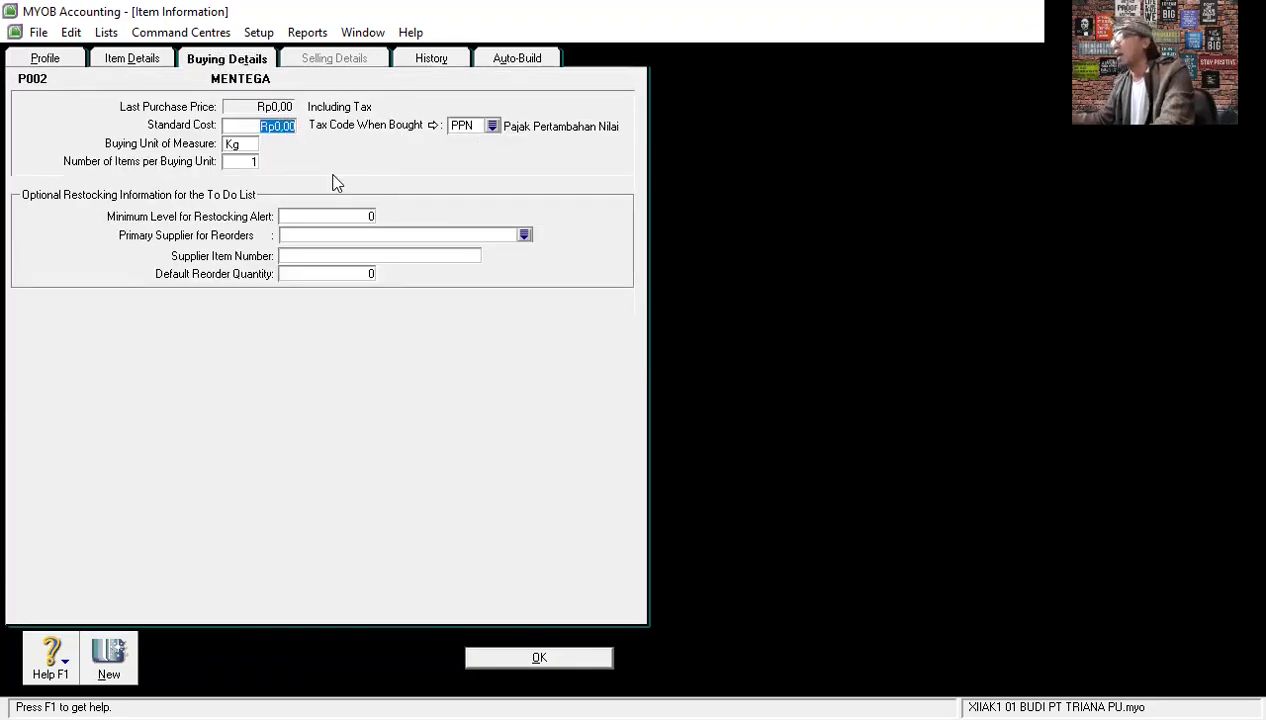
{"action": "type", "text": "38000"}
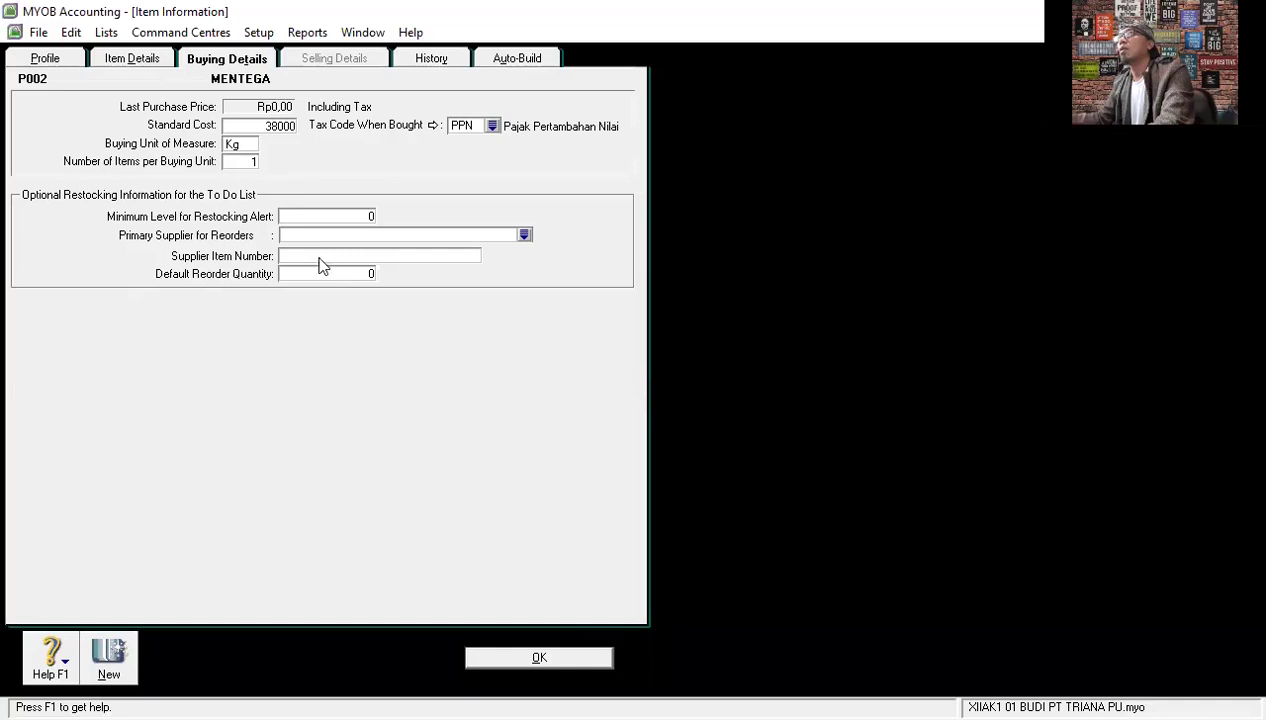
{"action": "left_click", "coordinate": [544, 660]}
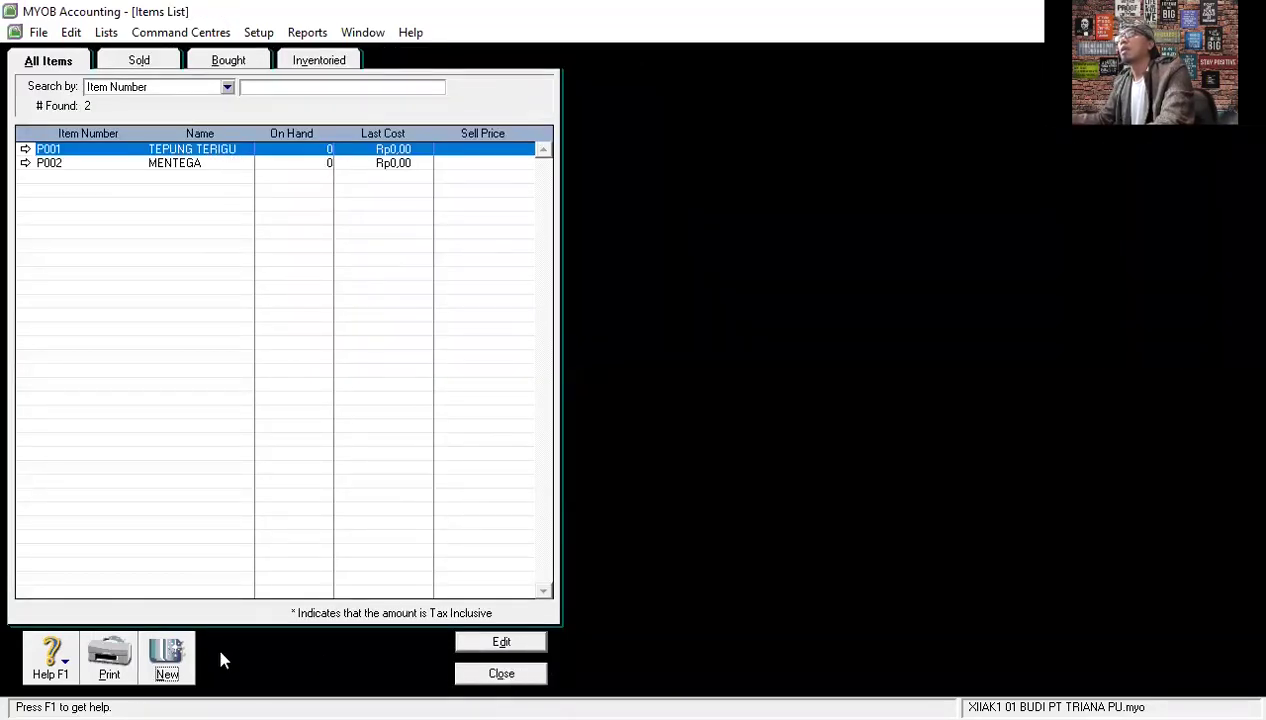
Create a new item P003 named TELUR AYAM and mark it as bought and inventoried.
{"action": "left_click", "coordinate": [165, 660]}
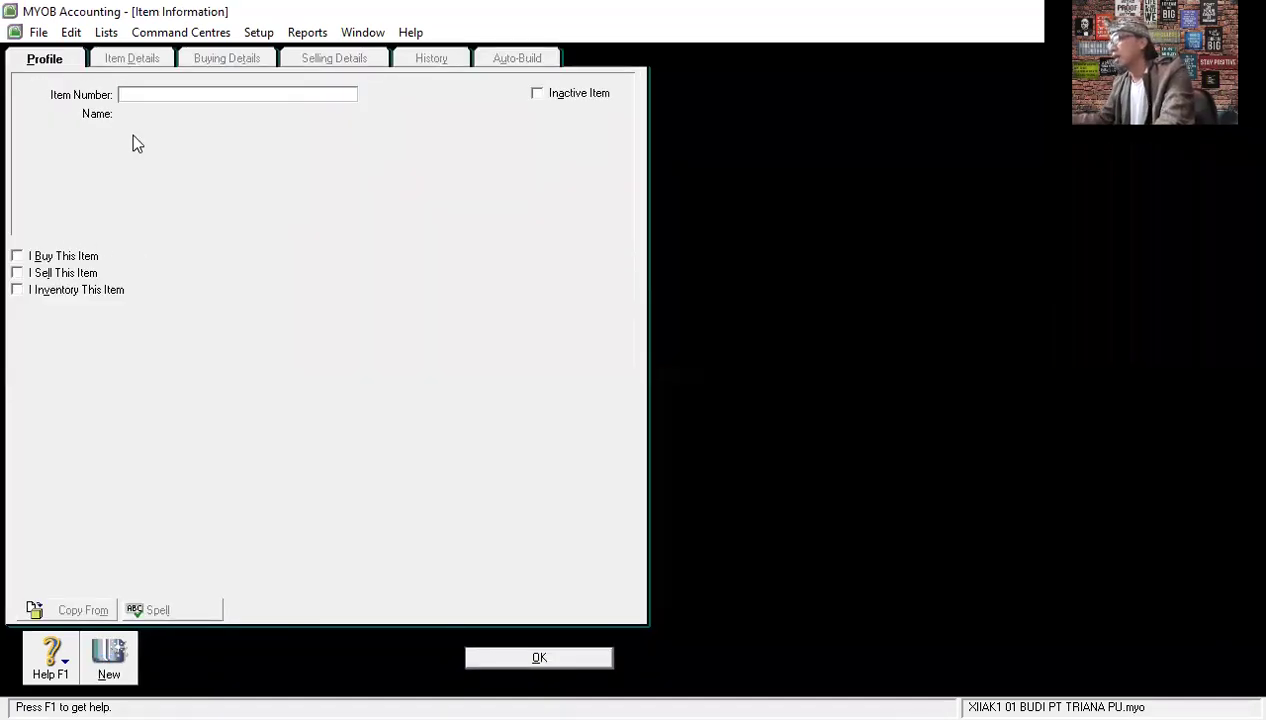
{"action": "type", "text": "P003"}
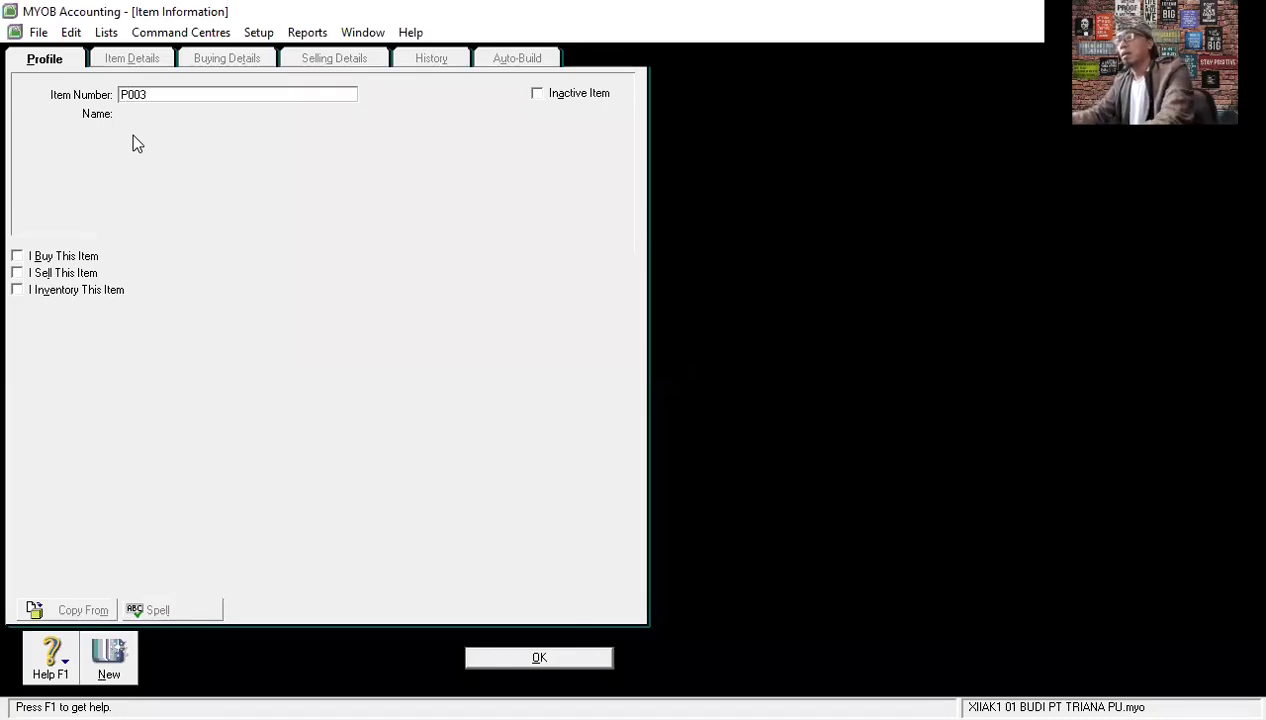
{"action": "key", "text": "Tab"}
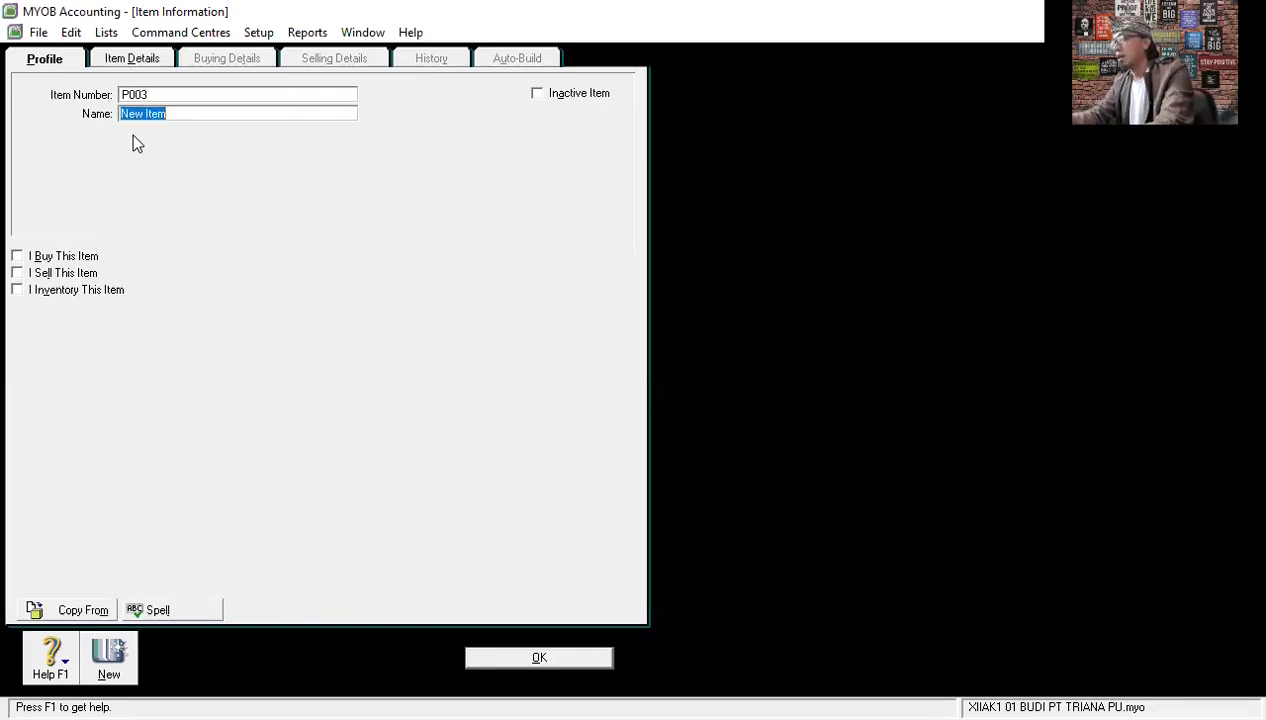
{"action": "type", "text": "TELUR "}
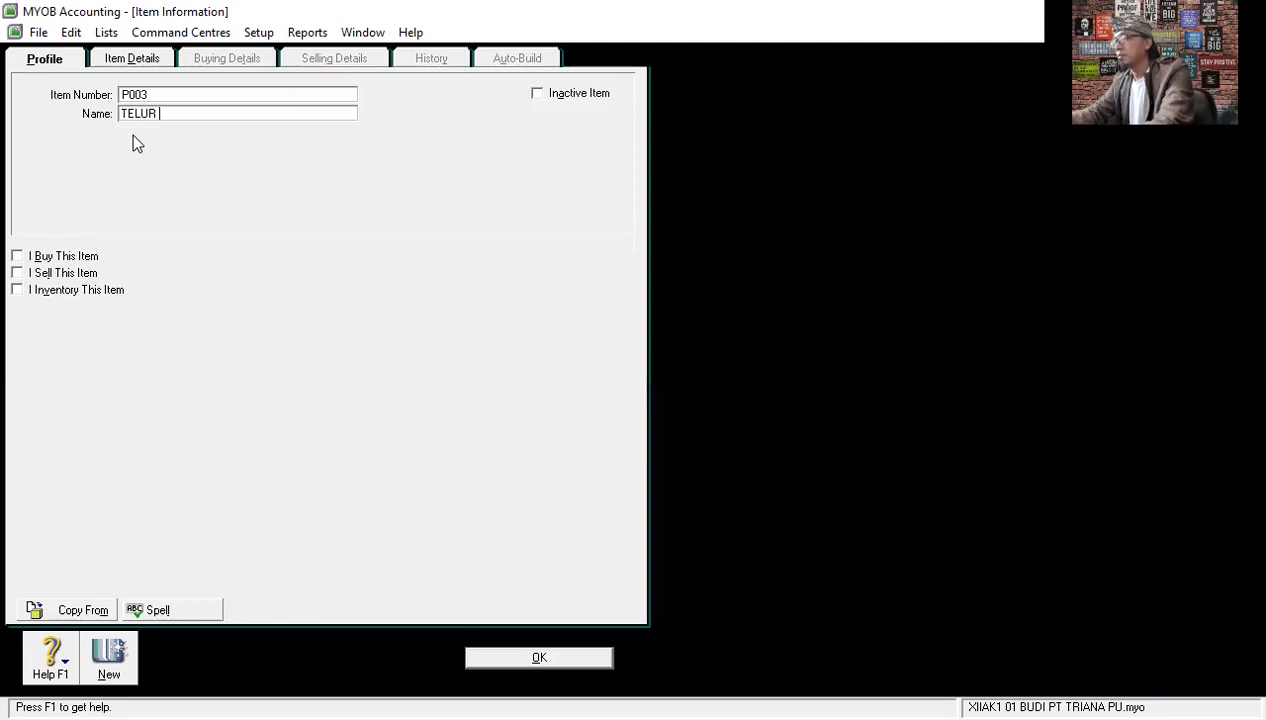
{"action": "type", "text": "AYAM"}
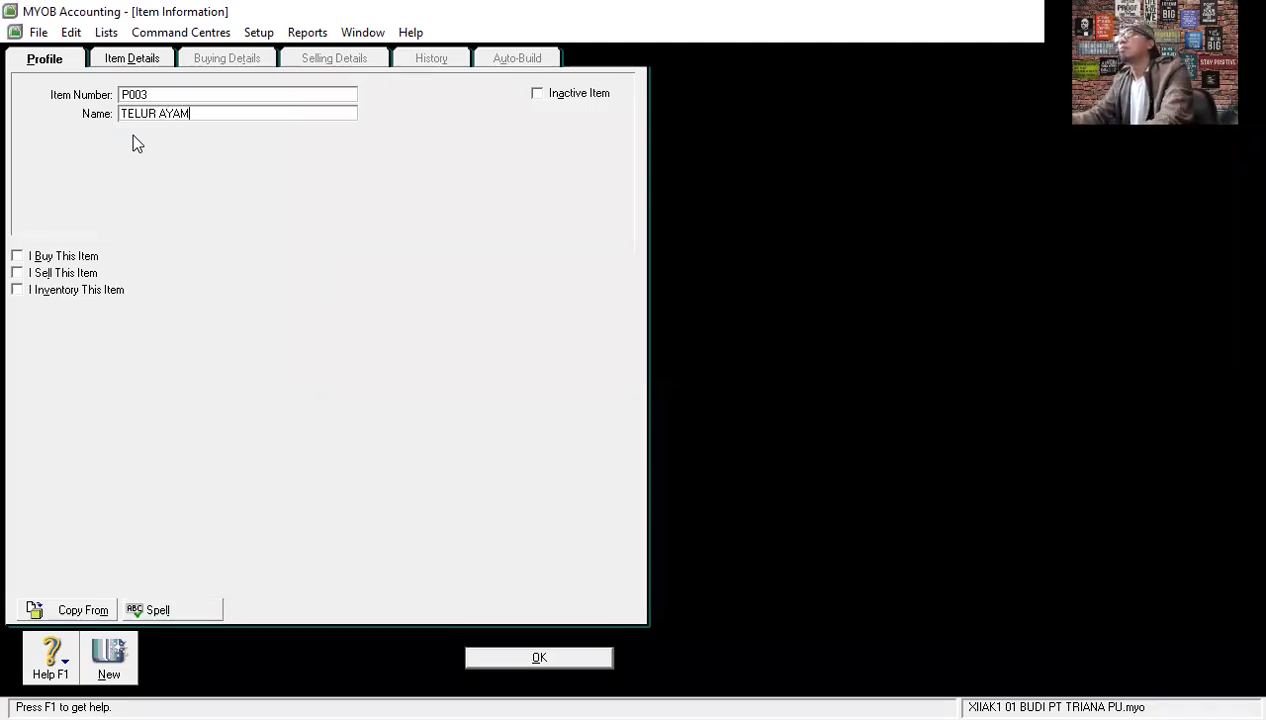
{"action": "left_click", "coordinate": [24, 256]}
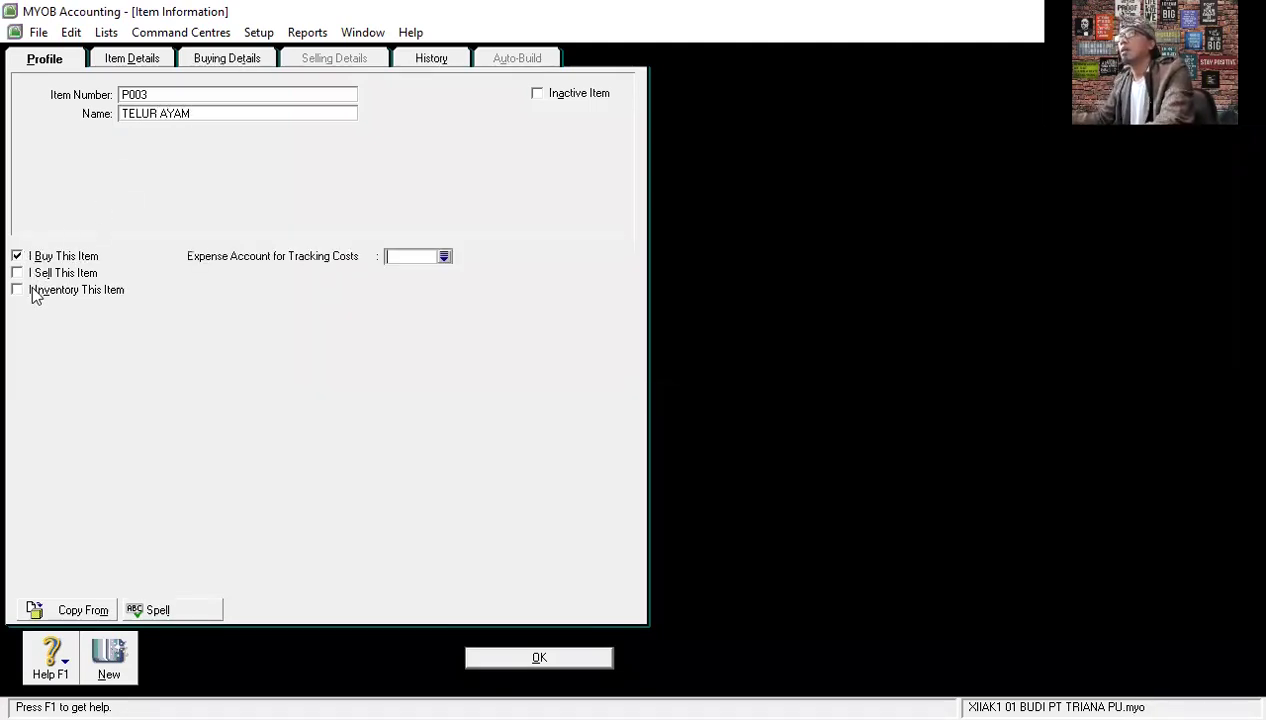
{"action": "left_click", "coordinate": [28, 290]}
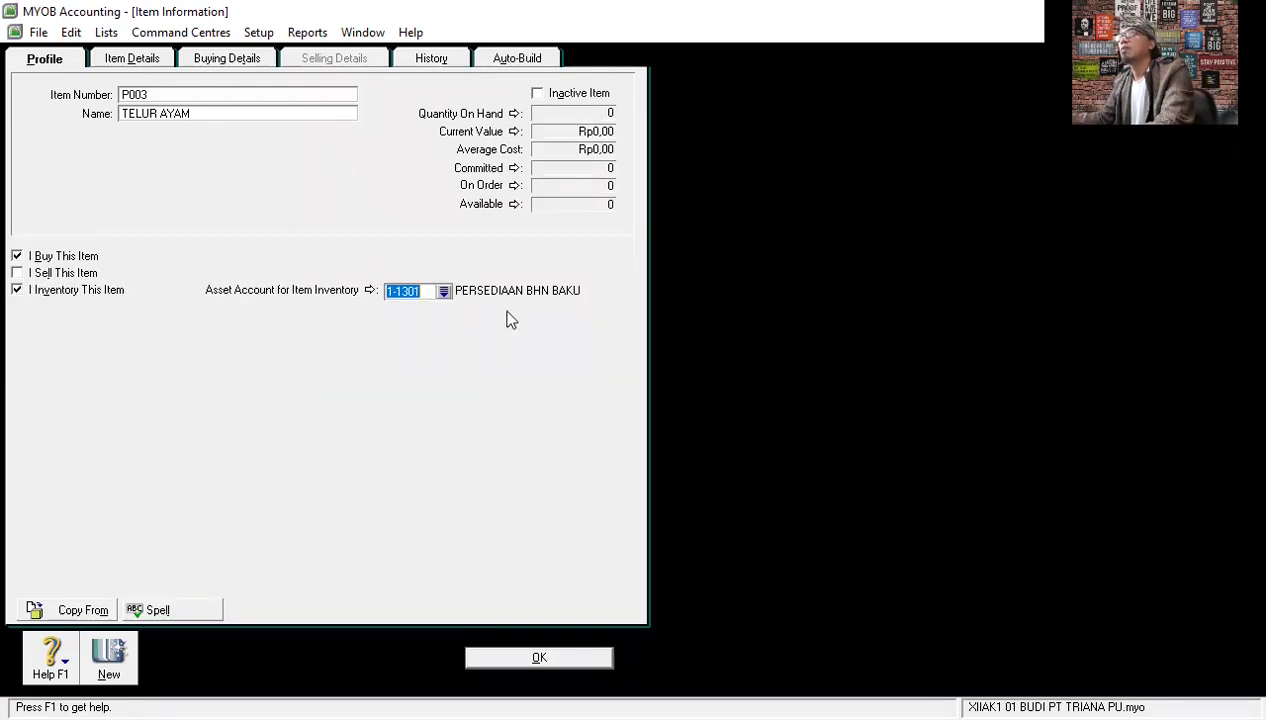
Set TELUR AYAM's standard cost to 2000 and its buying unit of measure to Butir, and save the item.
{"action": "left_click", "coordinate": [225, 60]}
{"action": "left_click", "coordinate": [282, 127]}
{"action": "type", "text": "2000"}
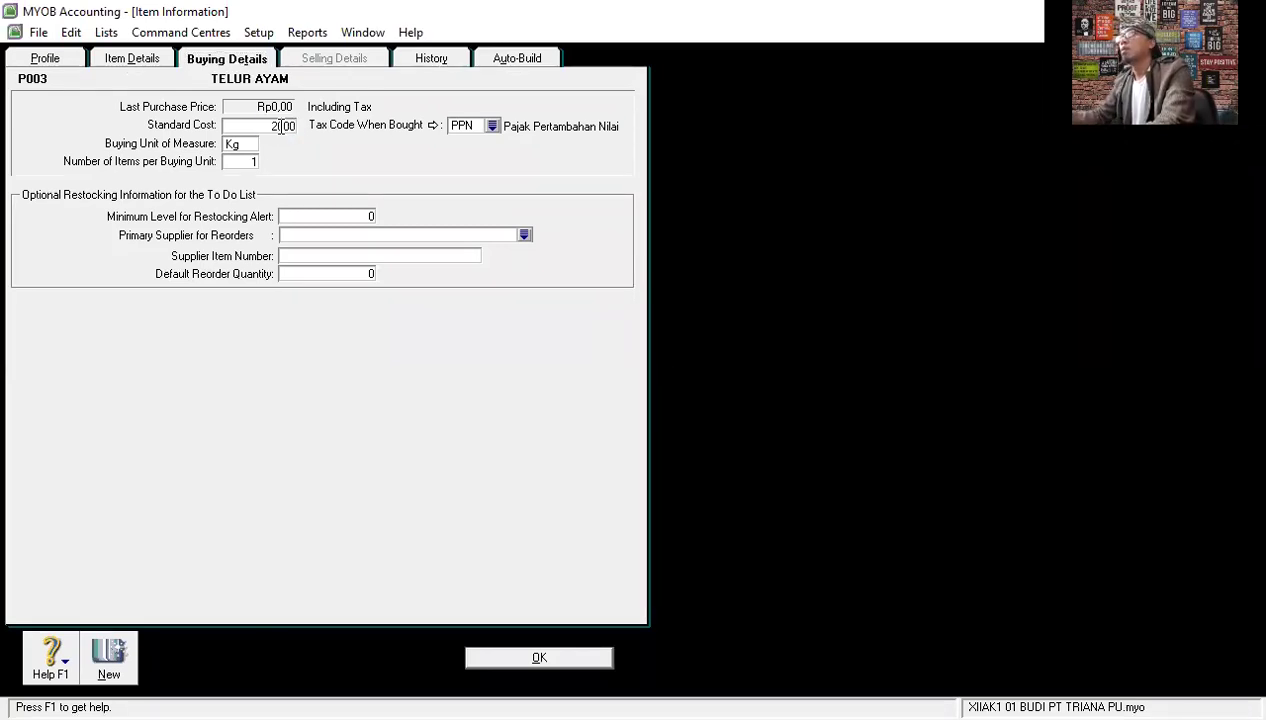
{"action": "left_click", "coordinate": [248, 146]}
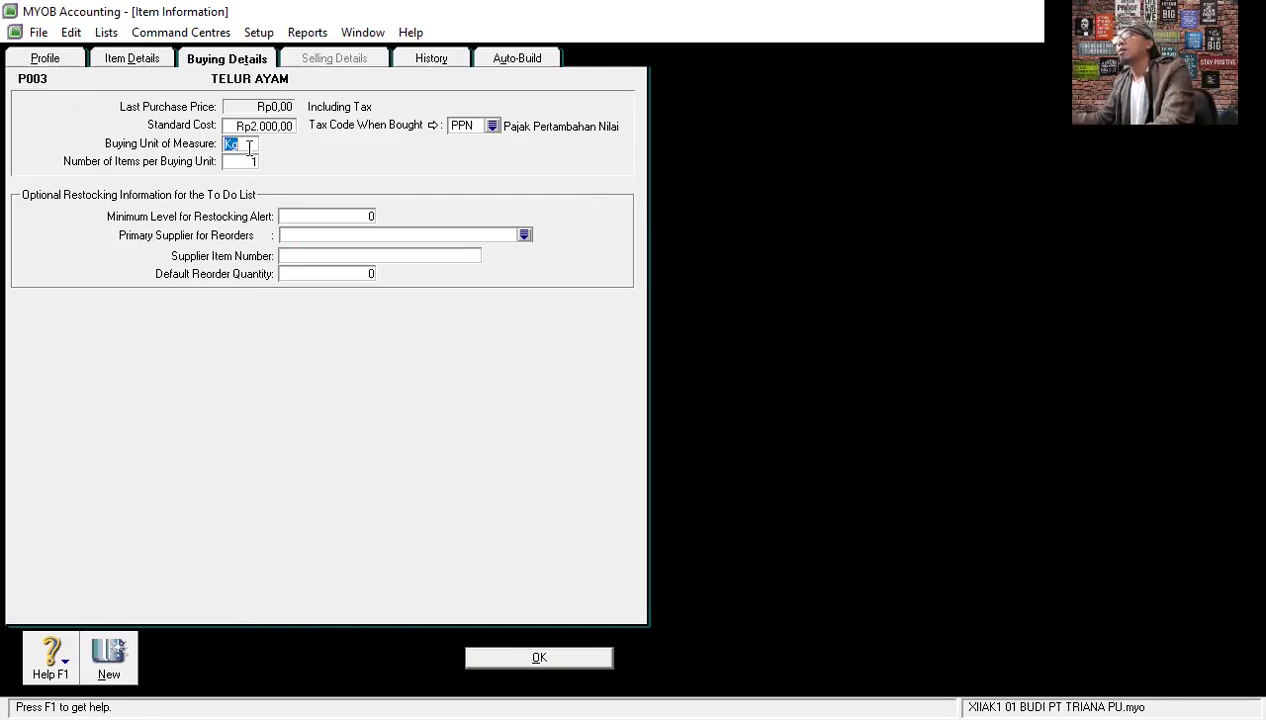
{"action": "type", "text": "BTR"}
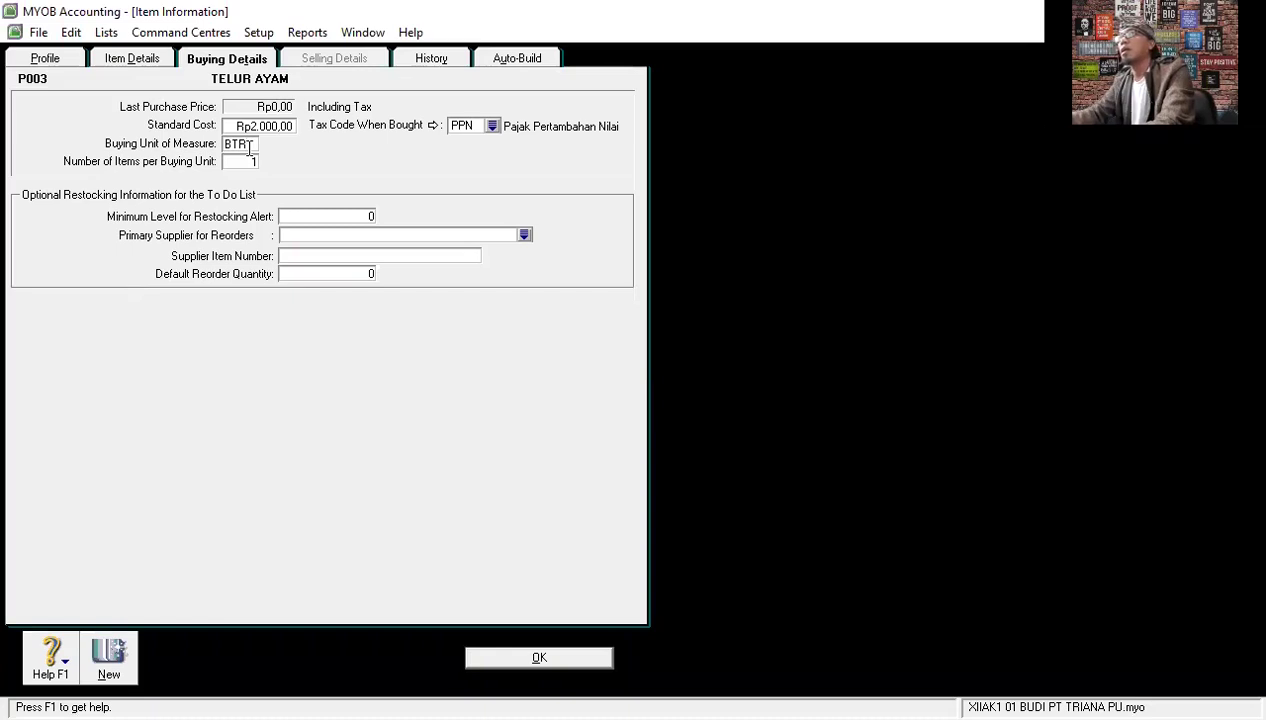
{"action": "key", "text": "BackSpace"}
{"action": "key", "text": "BackSpace"}
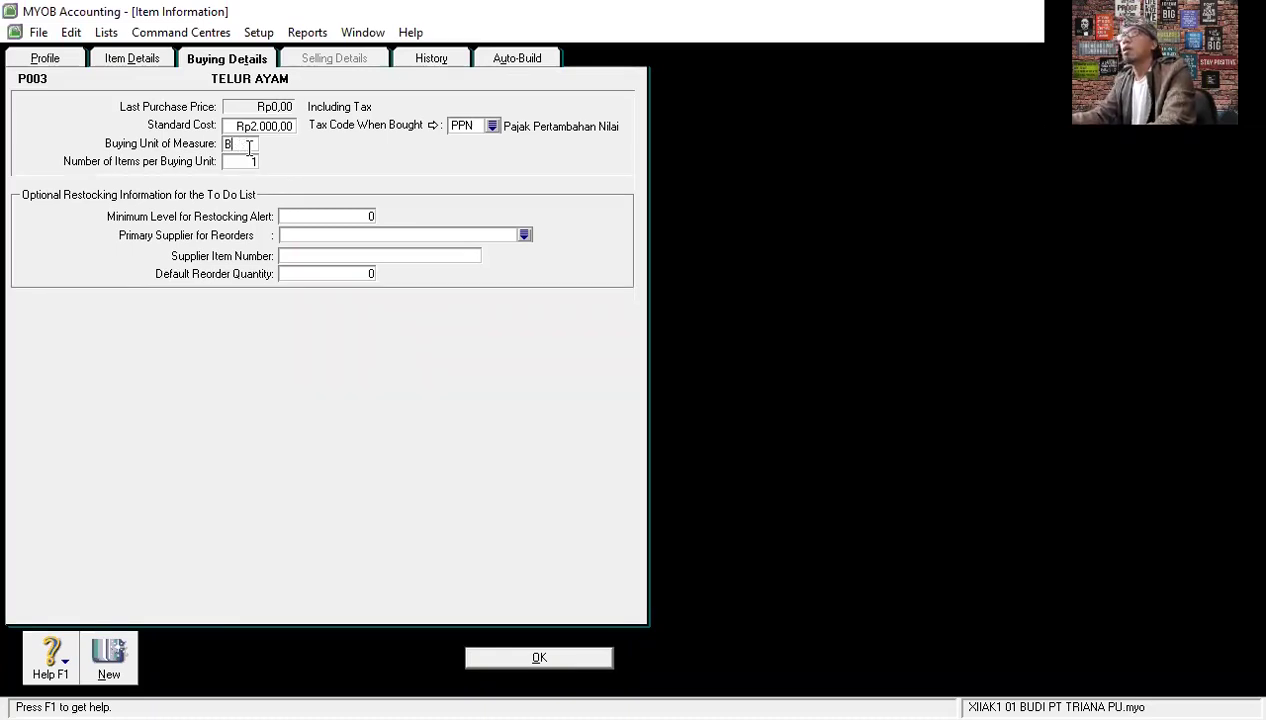
{"action": "type", "text": "utir"}
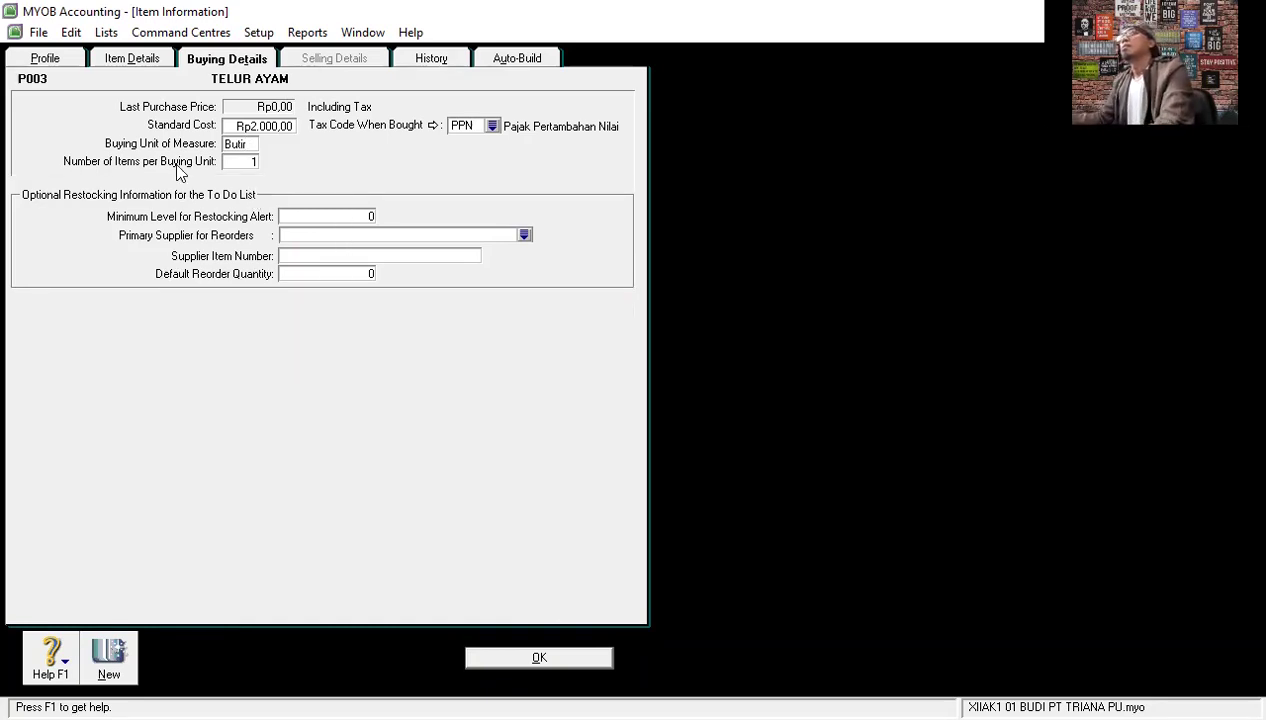
{"action": "left_click", "coordinate": [550, 657]}
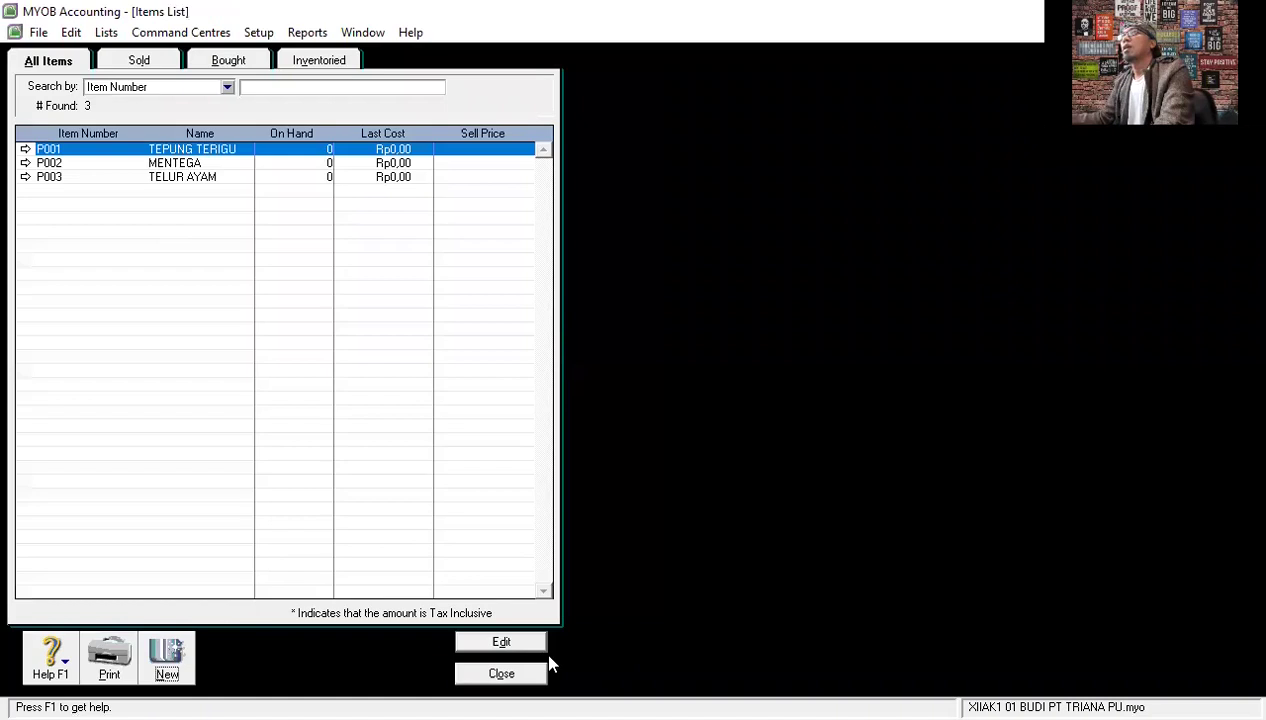
Create a new item P004 named BAKING POWDER and mark it as bought and inventoried.
{"action": "left_click", "coordinate": [170, 664]}
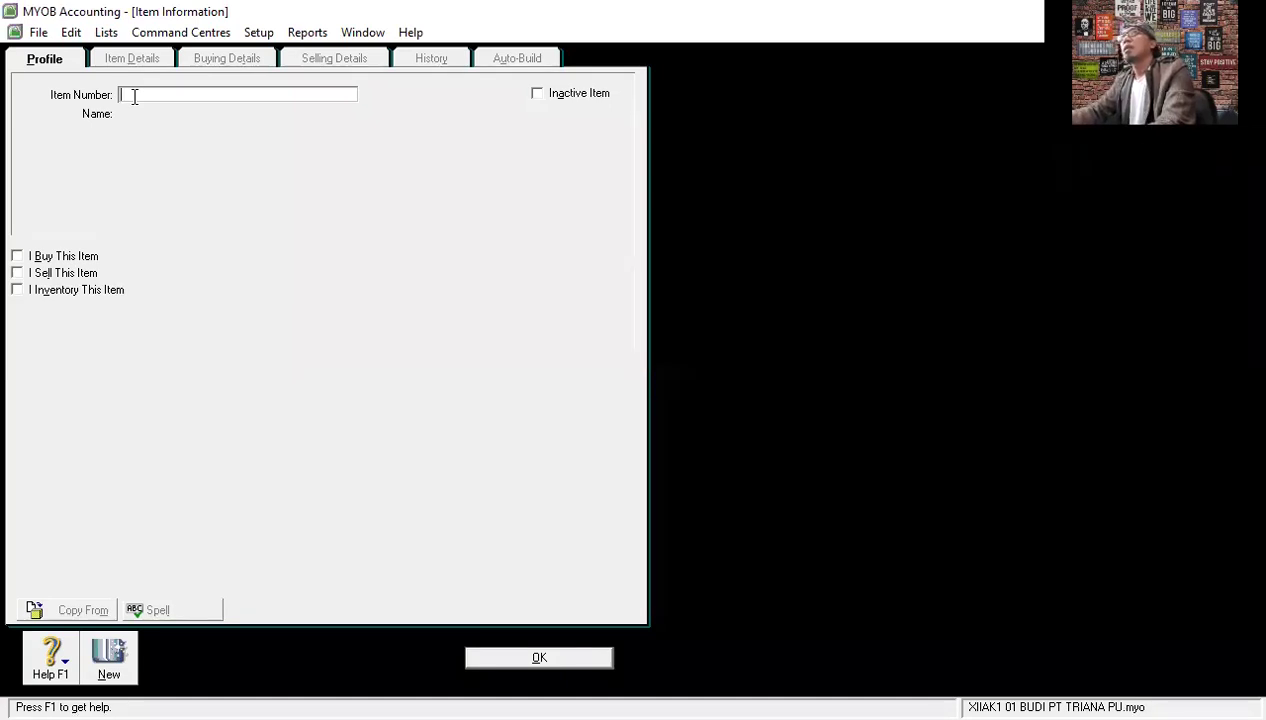
{"action": "type", "text": "P004"}
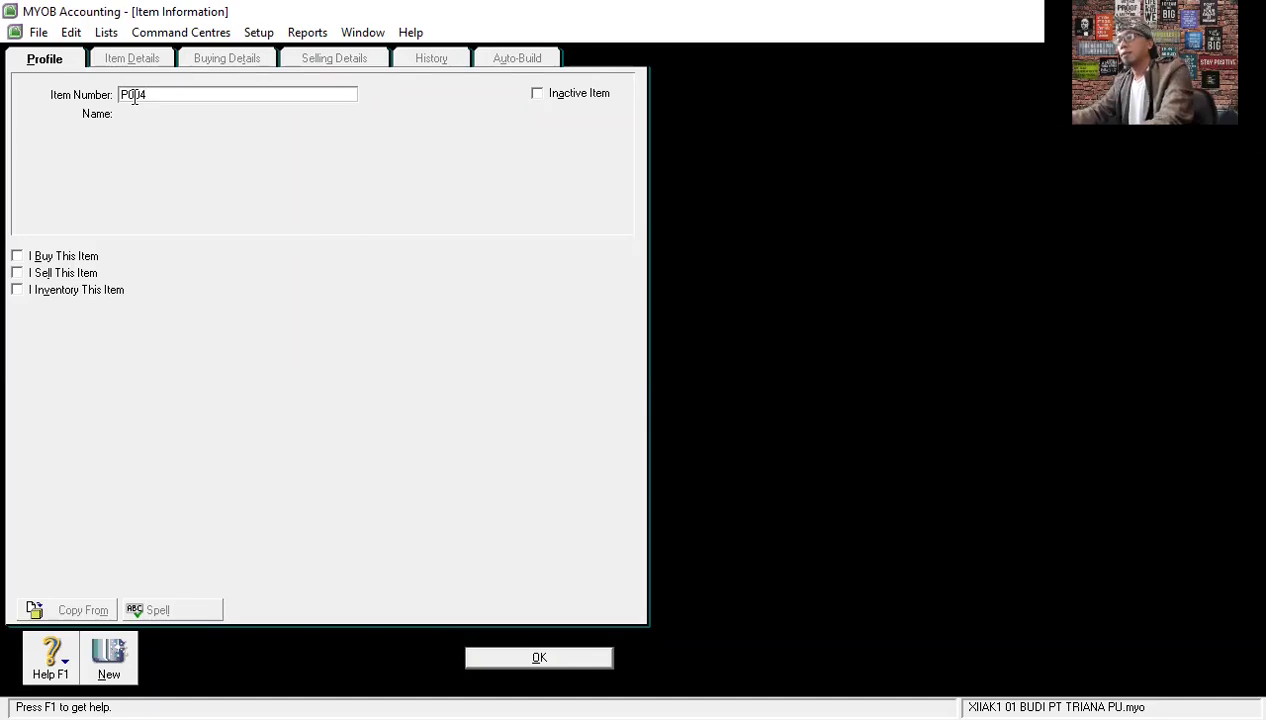
{"action": "key", "text": "Tab"}
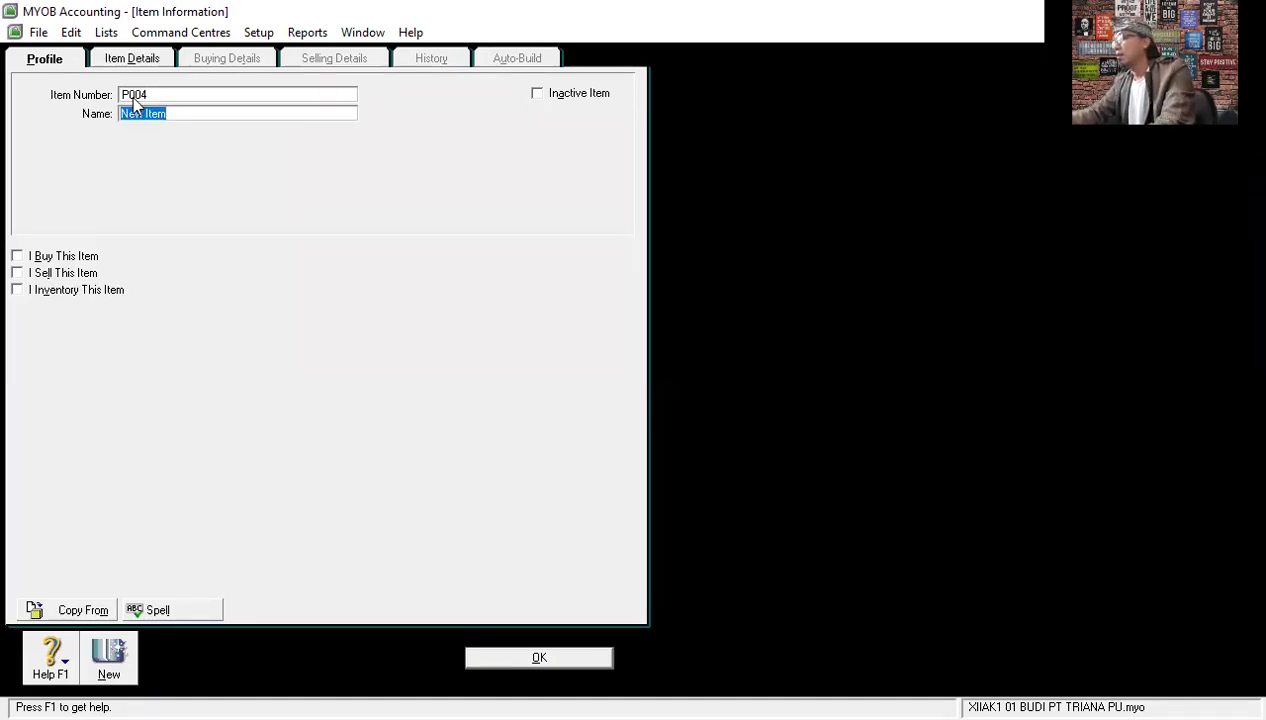
{"action": "type", "text": "BAWANG P"}
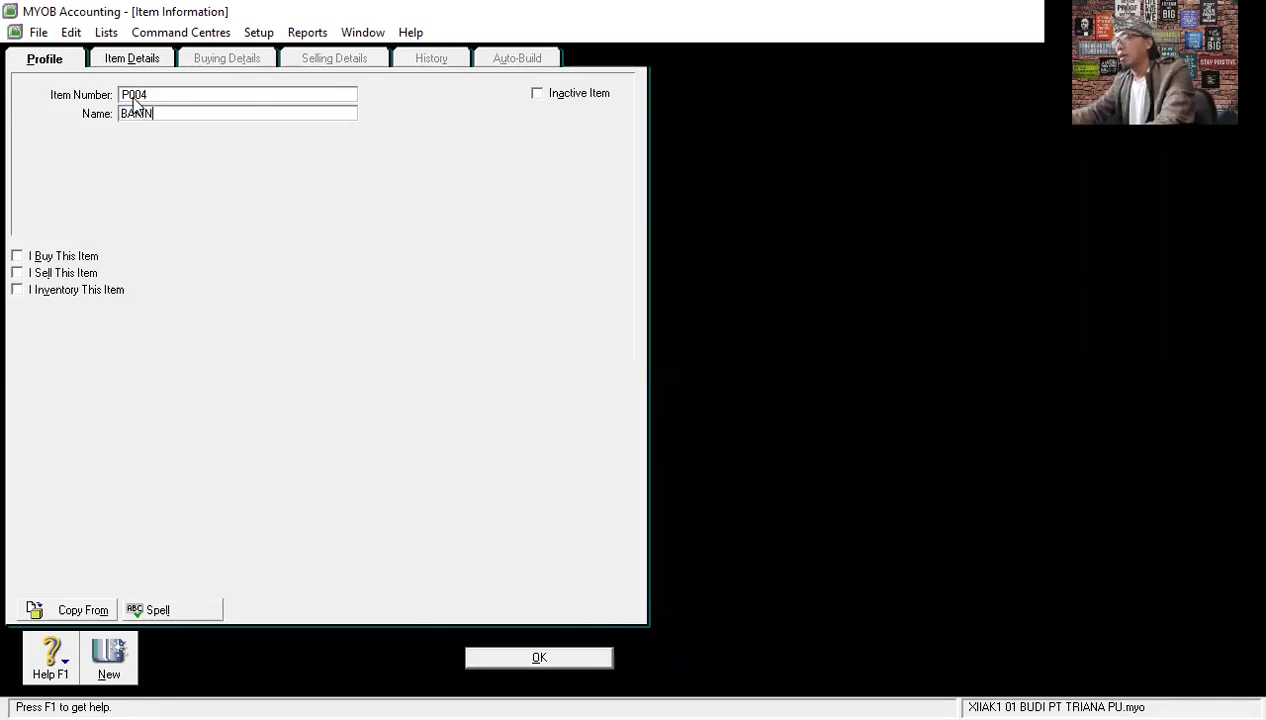
{"action": "type", "text": "OWDER"}
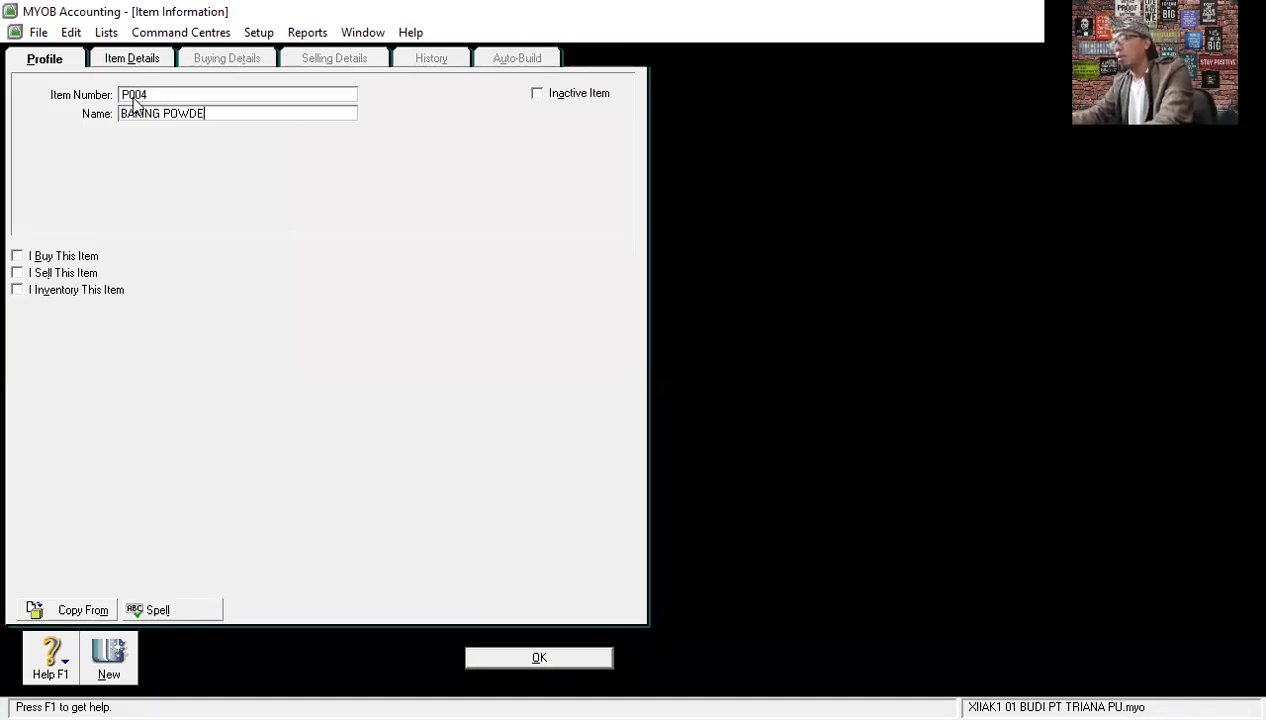
{"action": "left_click", "coordinate": [45, 257]}
{"action": "left_click", "coordinate": [38, 294]}
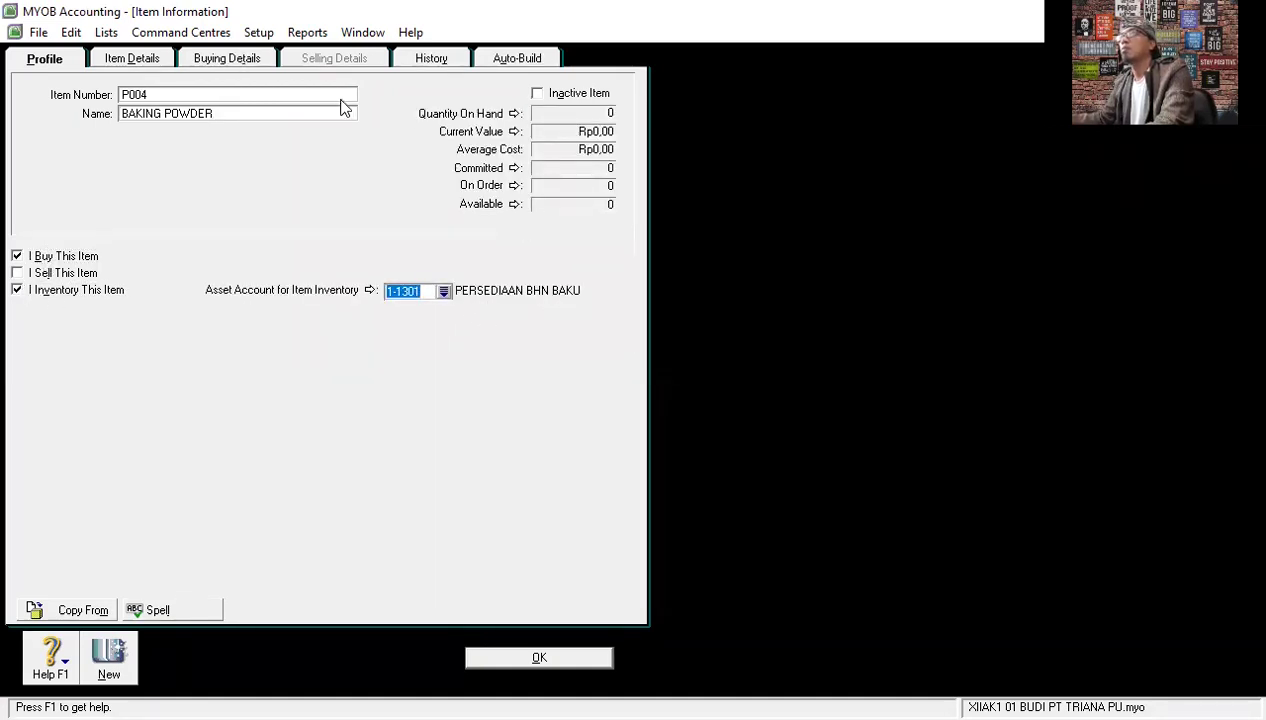
Set BAKING POWDER's standard cost to 5000 and its buying unit of measure to Botol, and save the item.
{"action": "left_click", "coordinate": [237, 61]}
{"action": "left_click", "coordinate": [278, 126]}
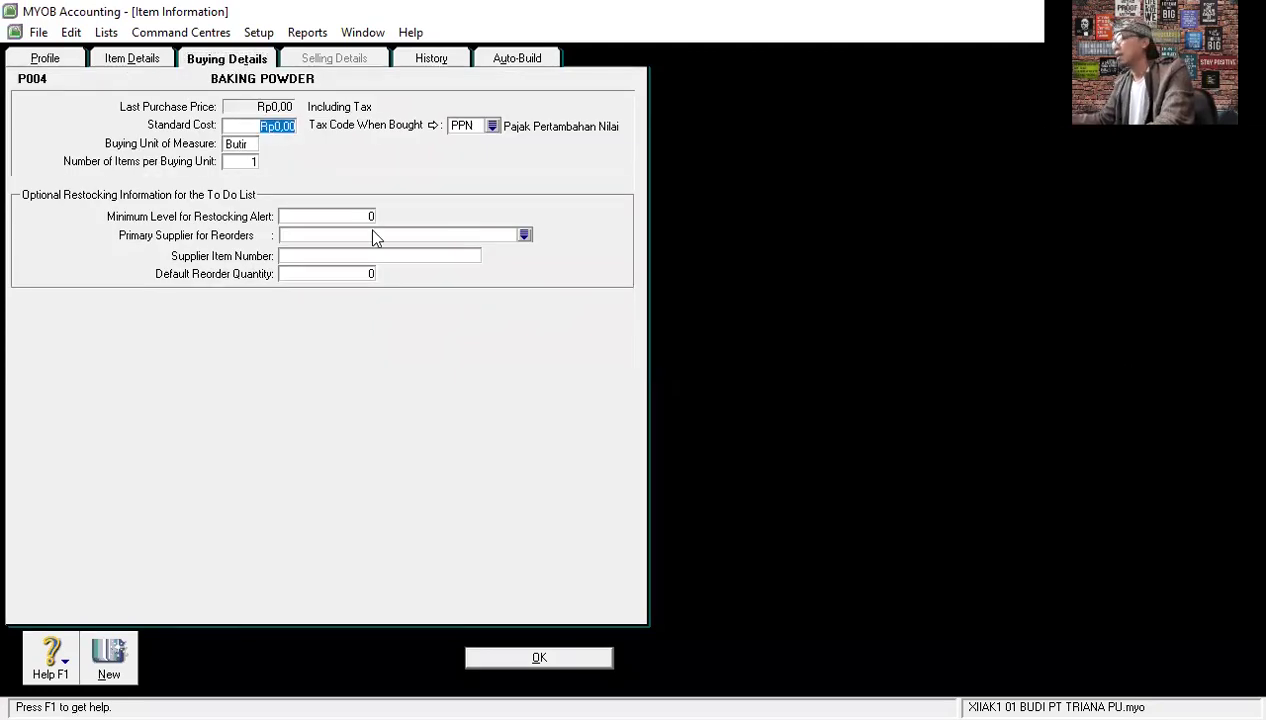
{"action": "type", "text": "5000"}
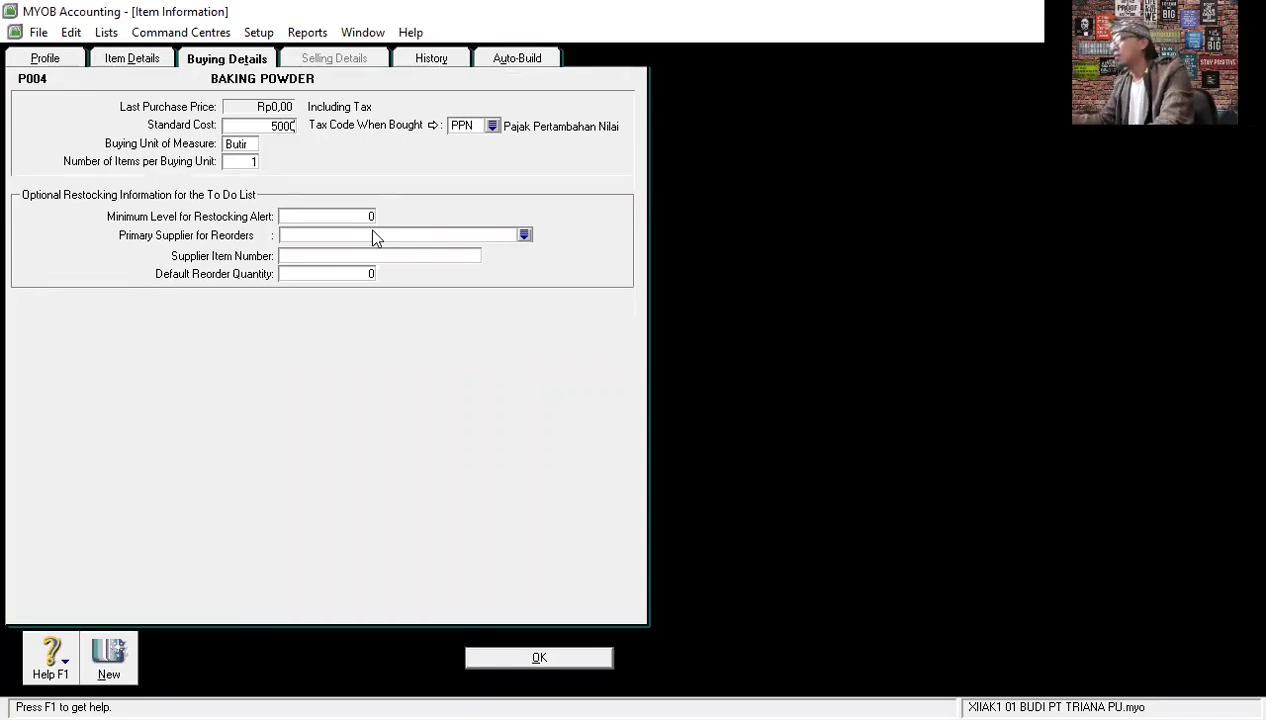
{"action": "left_click", "coordinate": [254, 143]}
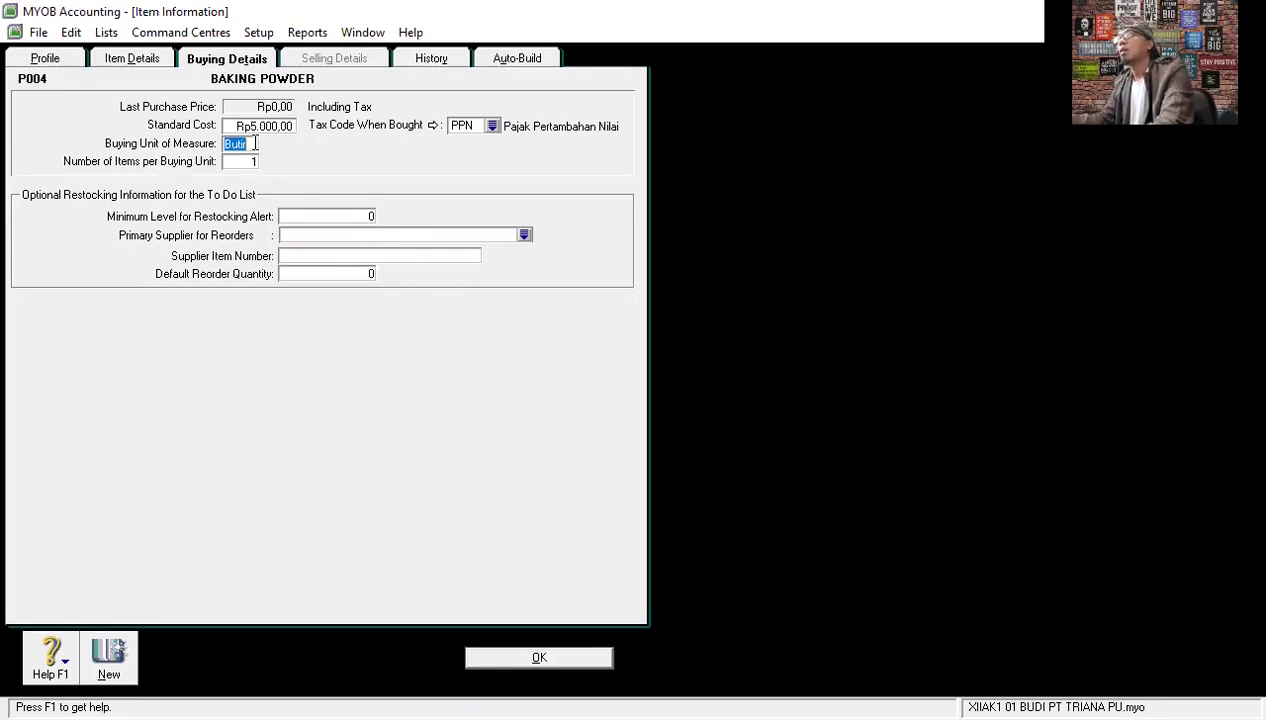
{"action": "key", "text": "BackSpace"}
{"action": "type", "text": "Botol"}
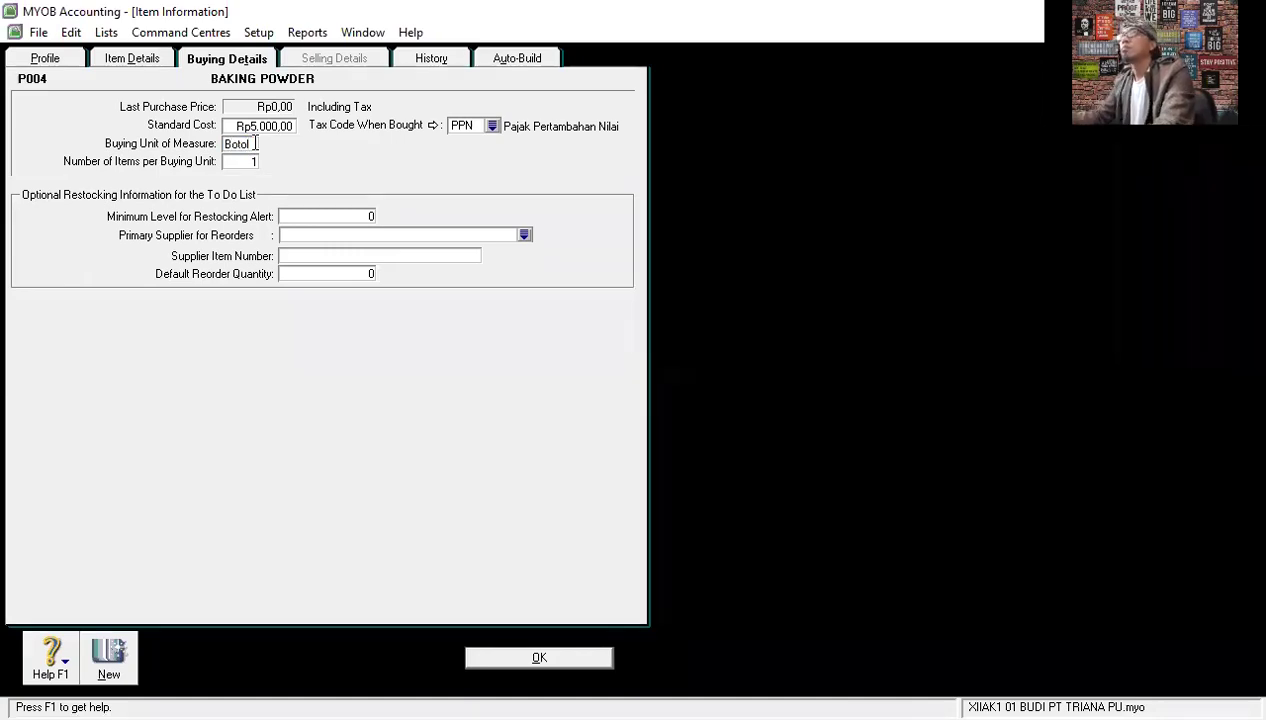
{"action": "left_click", "coordinate": [541, 660]}
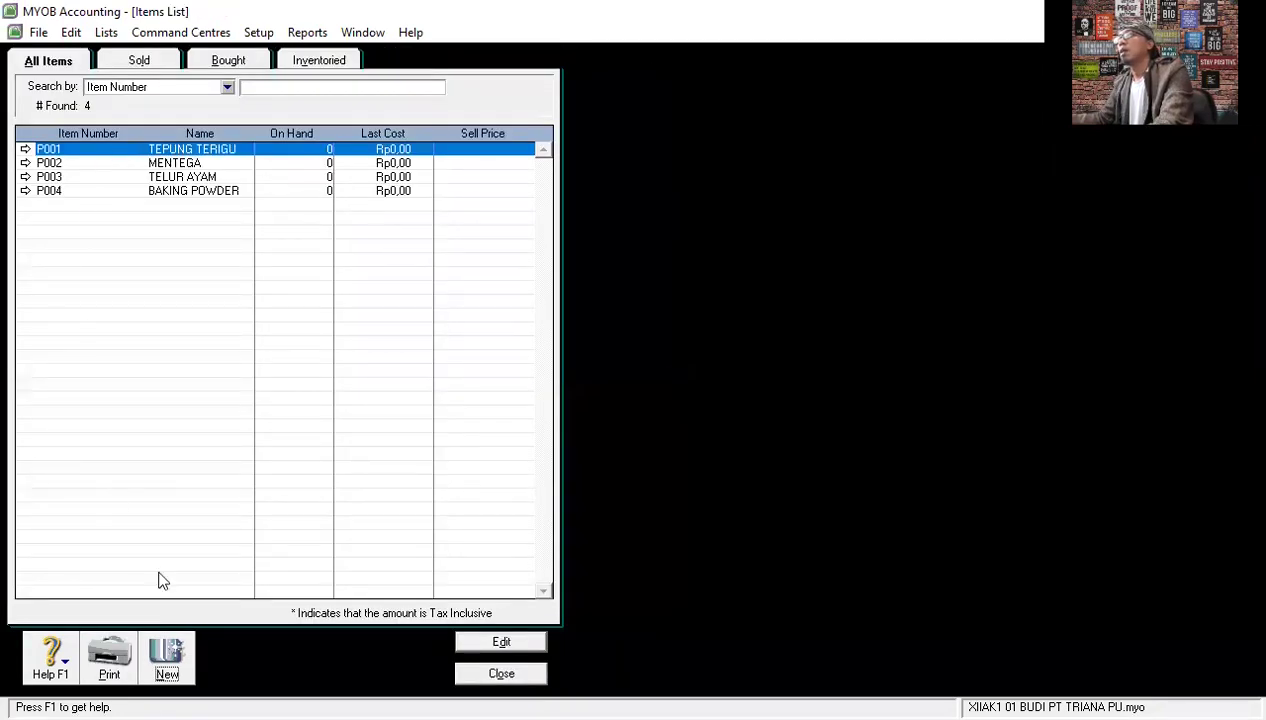
Create a new item P005 named SUSU KENTAL MANIS and mark it as bought and inventoried.
{"action": "left_click", "coordinate": [167, 660]}
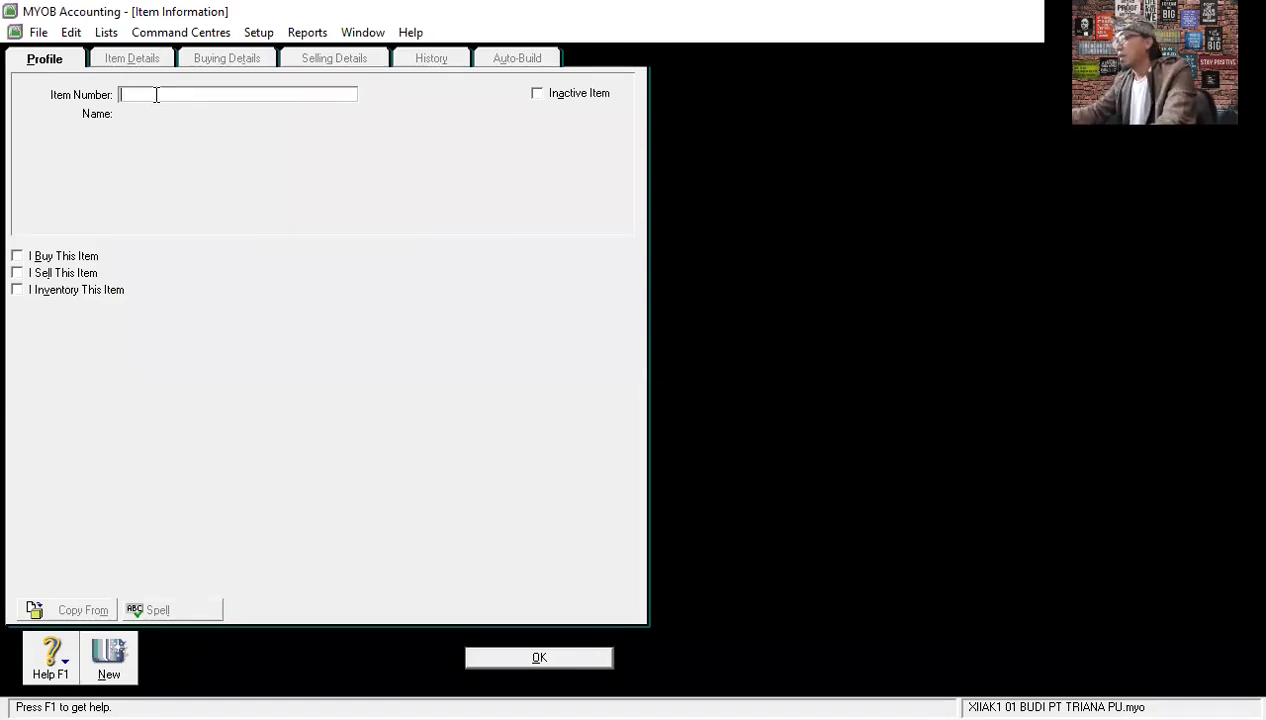
{"action": "type", "text": "P005"}
{"action": "key", "text": "Tab"}
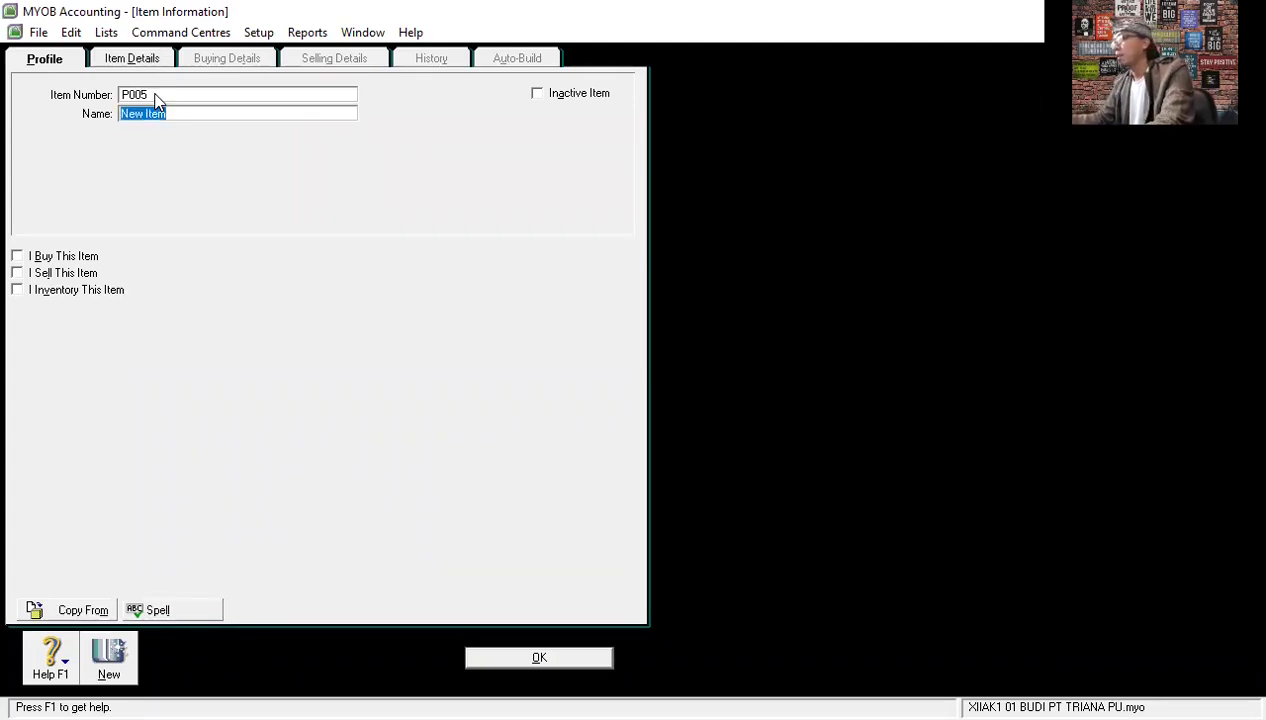
{"action": "type", "text": "S"}
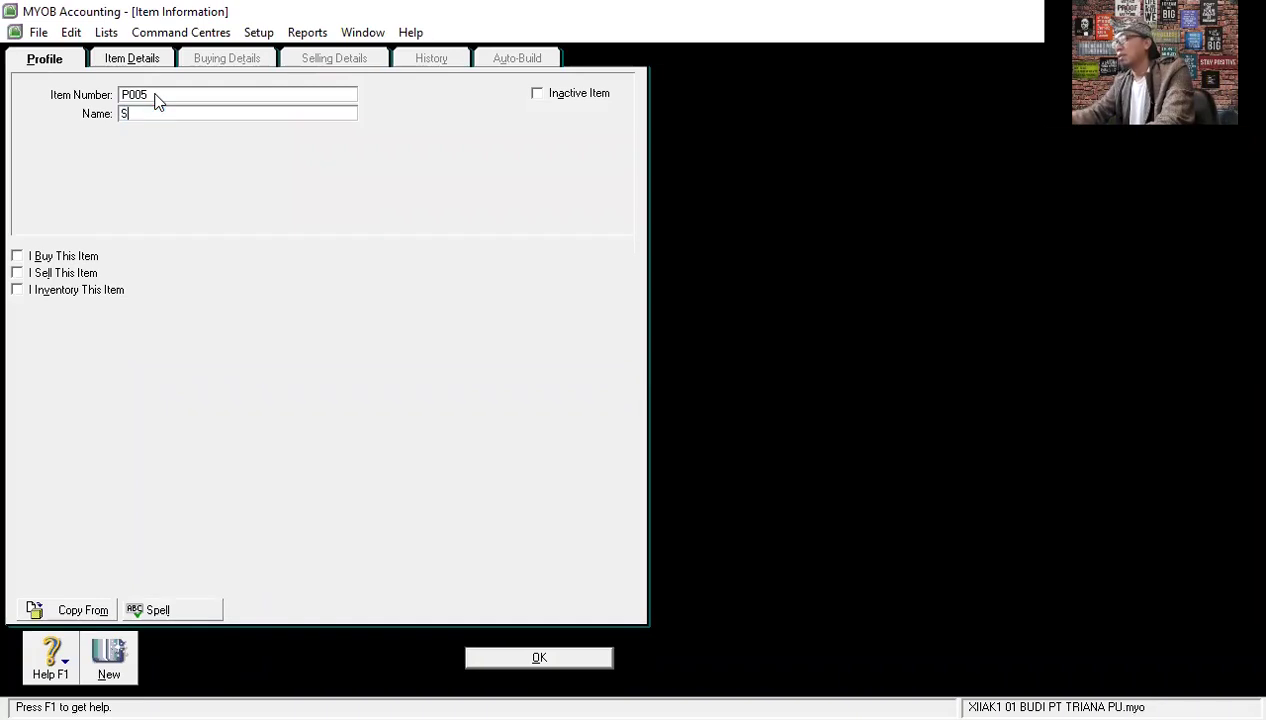
{"action": "type", "text": "USU KENTA"}
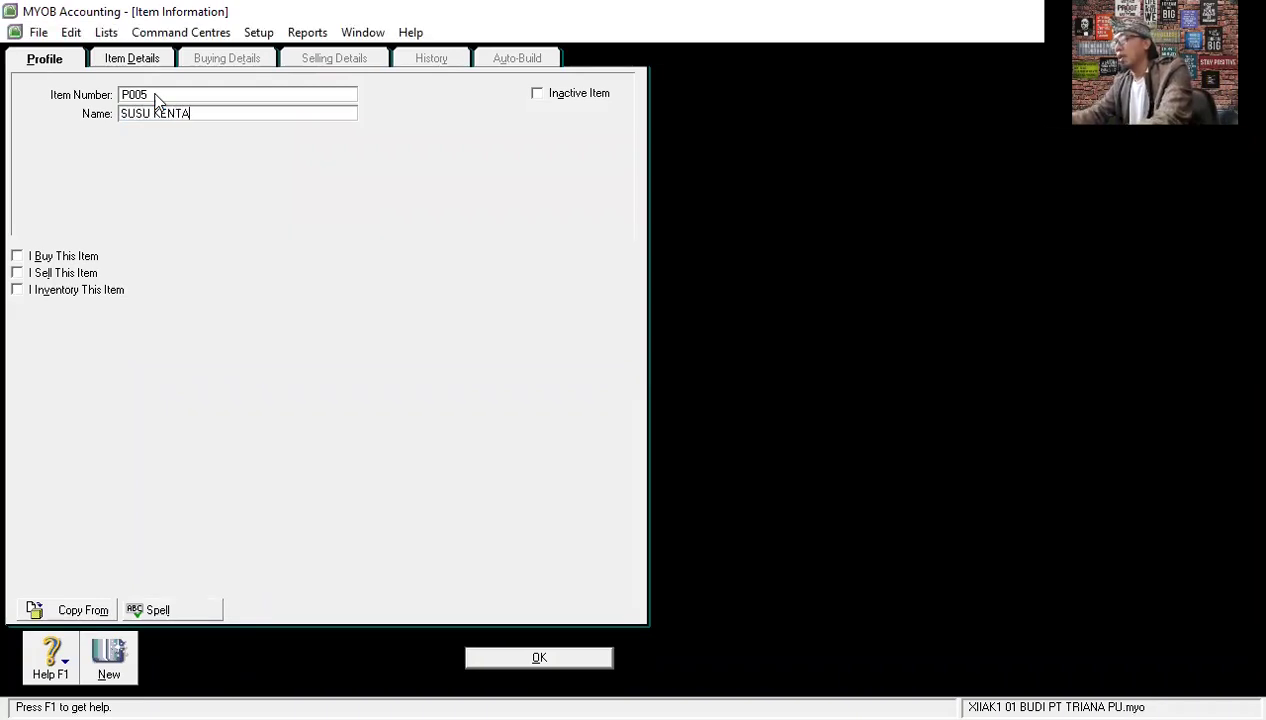
{"action": "type", "text": "L MANIS"}
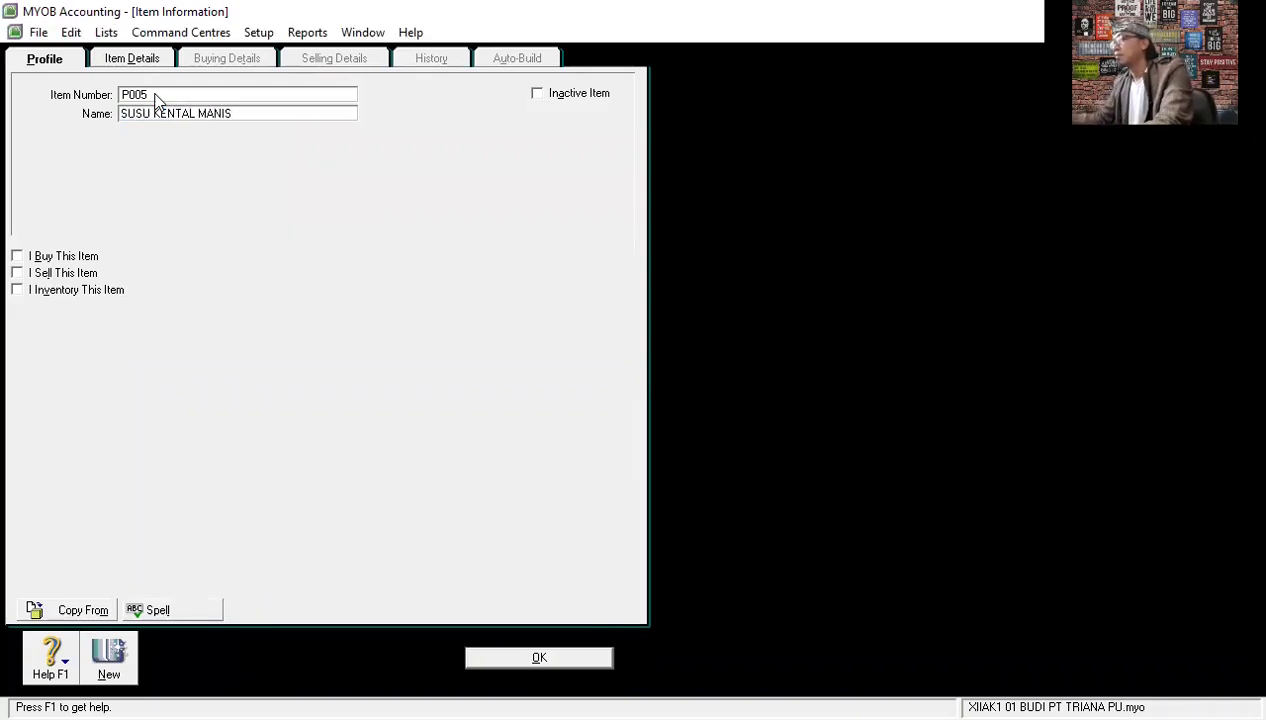
{"action": "left_click", "coordinate": [35, 256]}
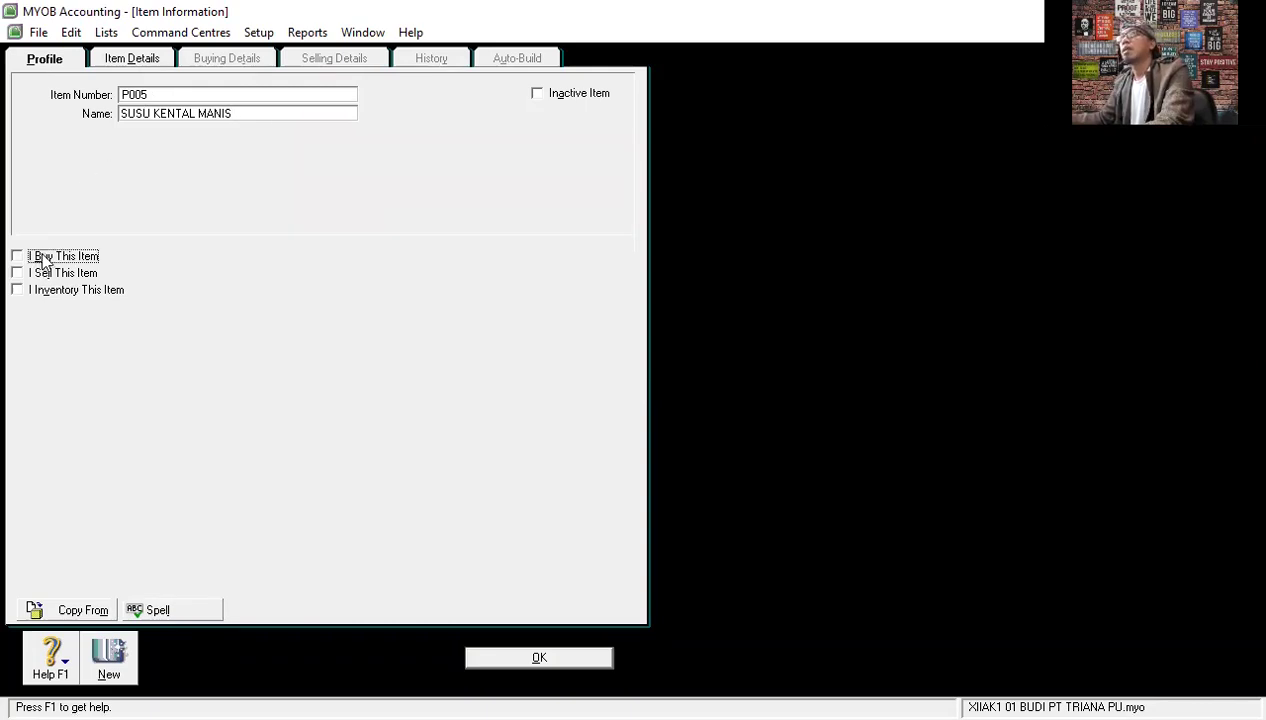
{"action": "left_click", "coordinate": [46, 294]}
Set the standard cost of SUSU KENTAL MANIS to 10000 in its buying details.
{"action": "left_click", "coordinate": [207, 59]}
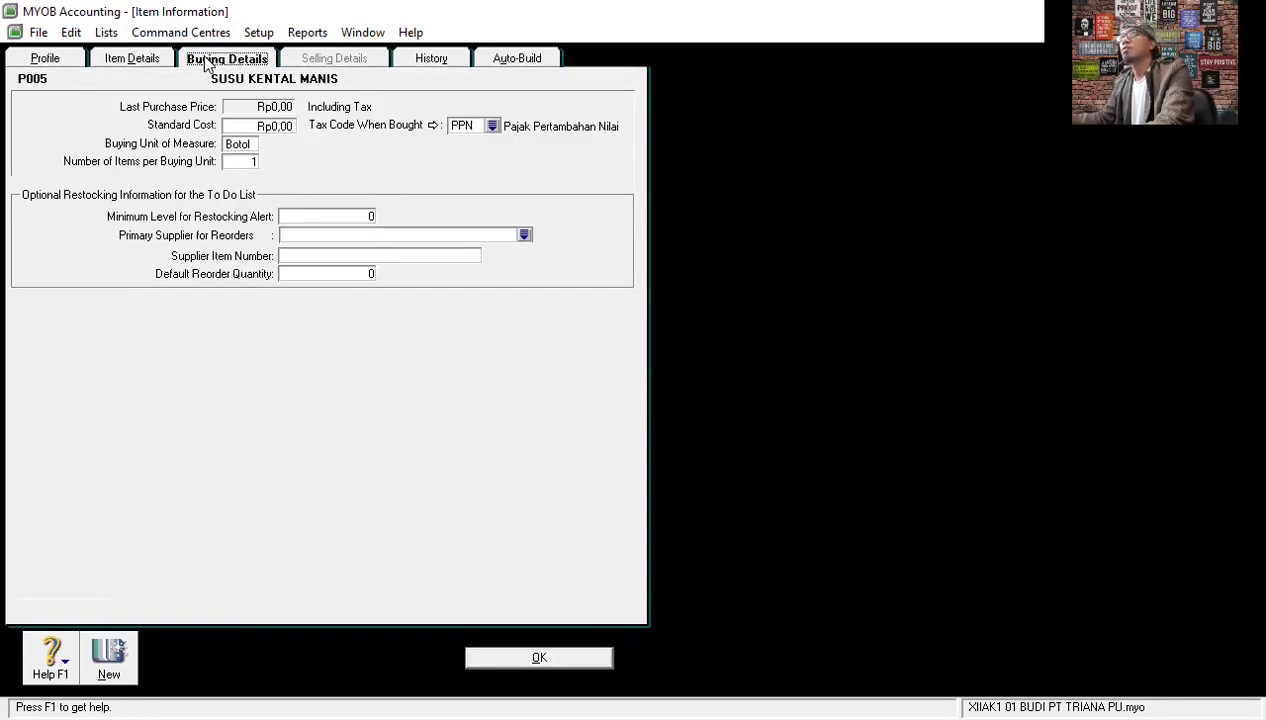
{"action": "left_click", "coordinate": [270, 126]}
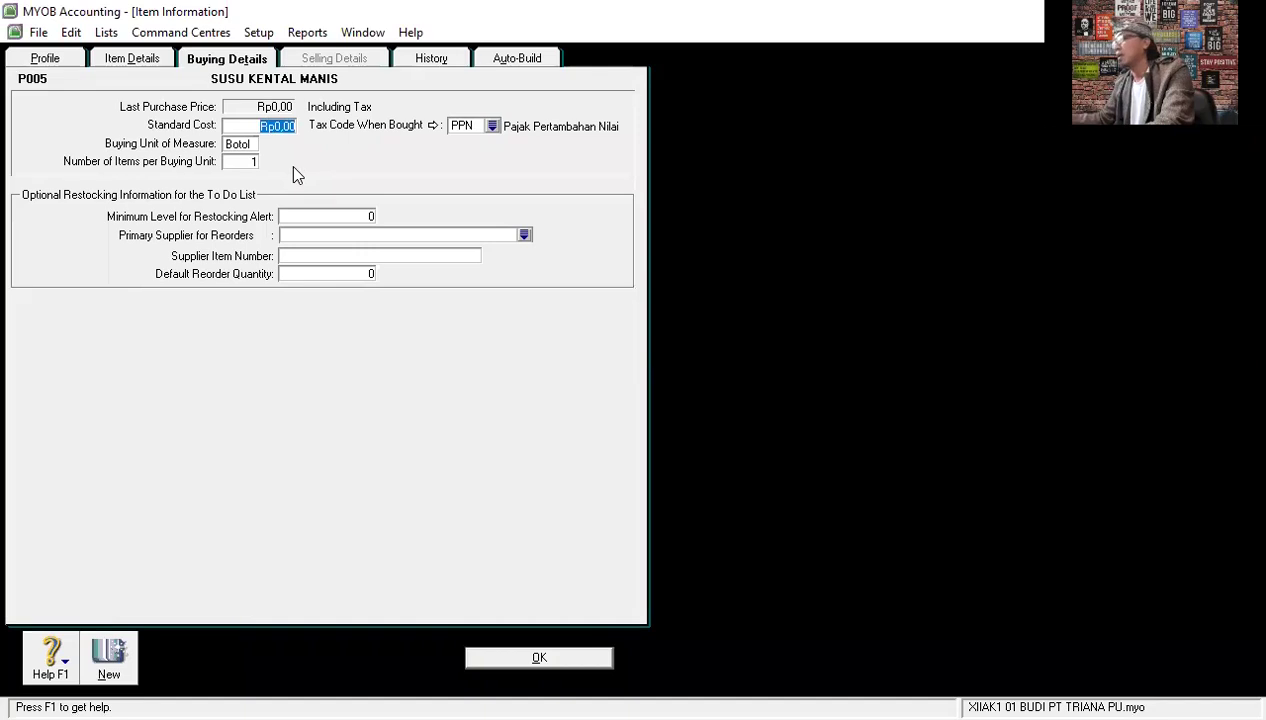
{"action": "type", "text": "1"}
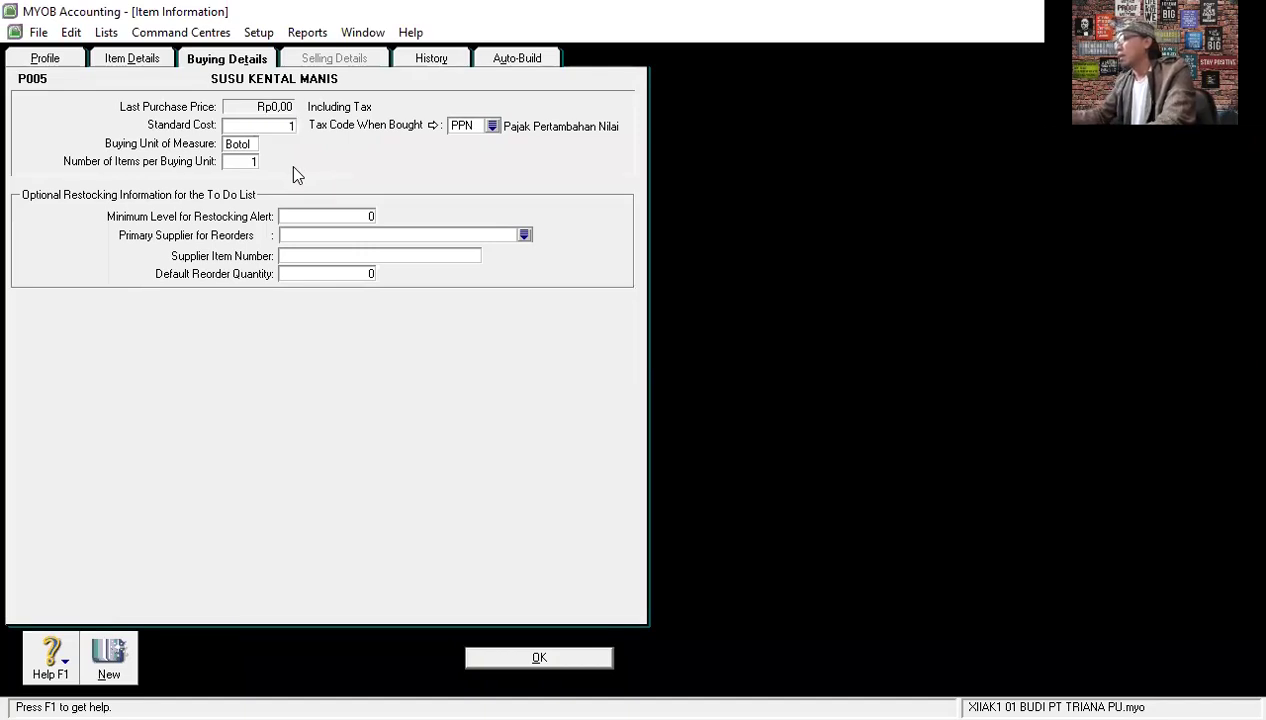
{"action": "type", "text": "0000"}
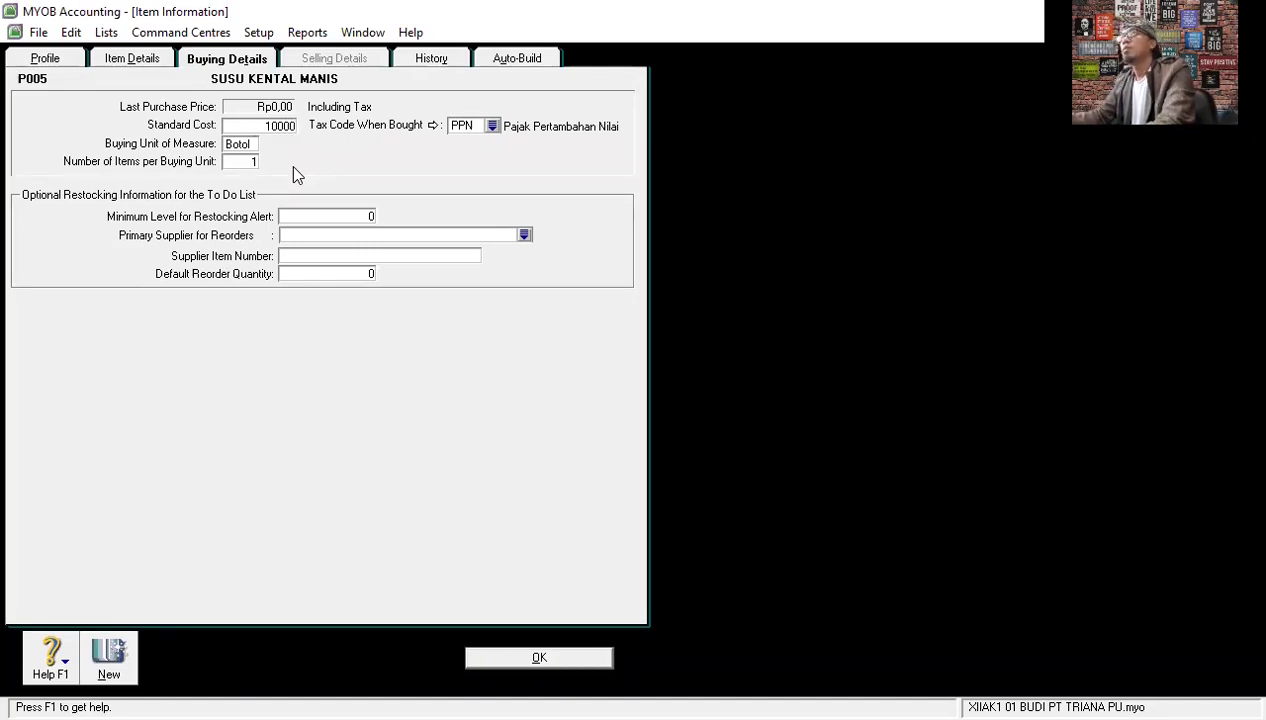
Set the buying unit of measure of SUSU KENTAL MANIS to Klng and save the item.
{"action": "left_click", "coordinate": [250, 145]}
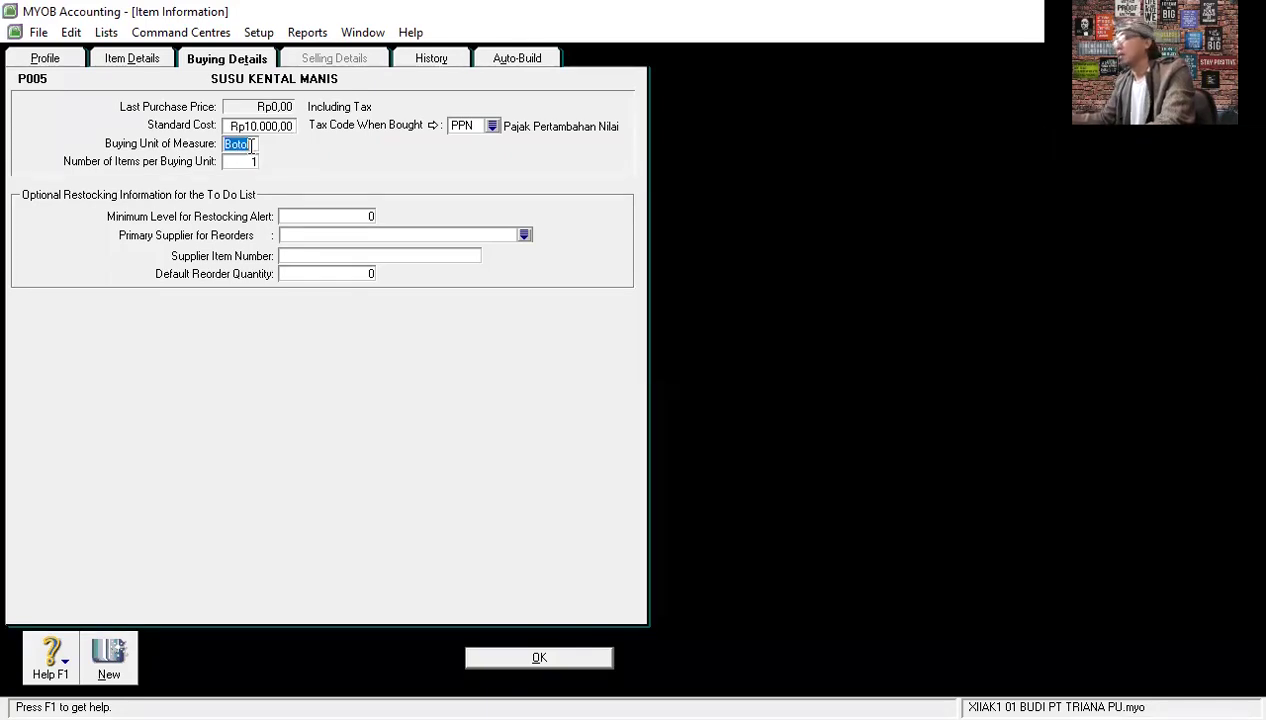
{"action": "key", "text": "BackSpace"}
{"action": "type", "text": "Kalen"}
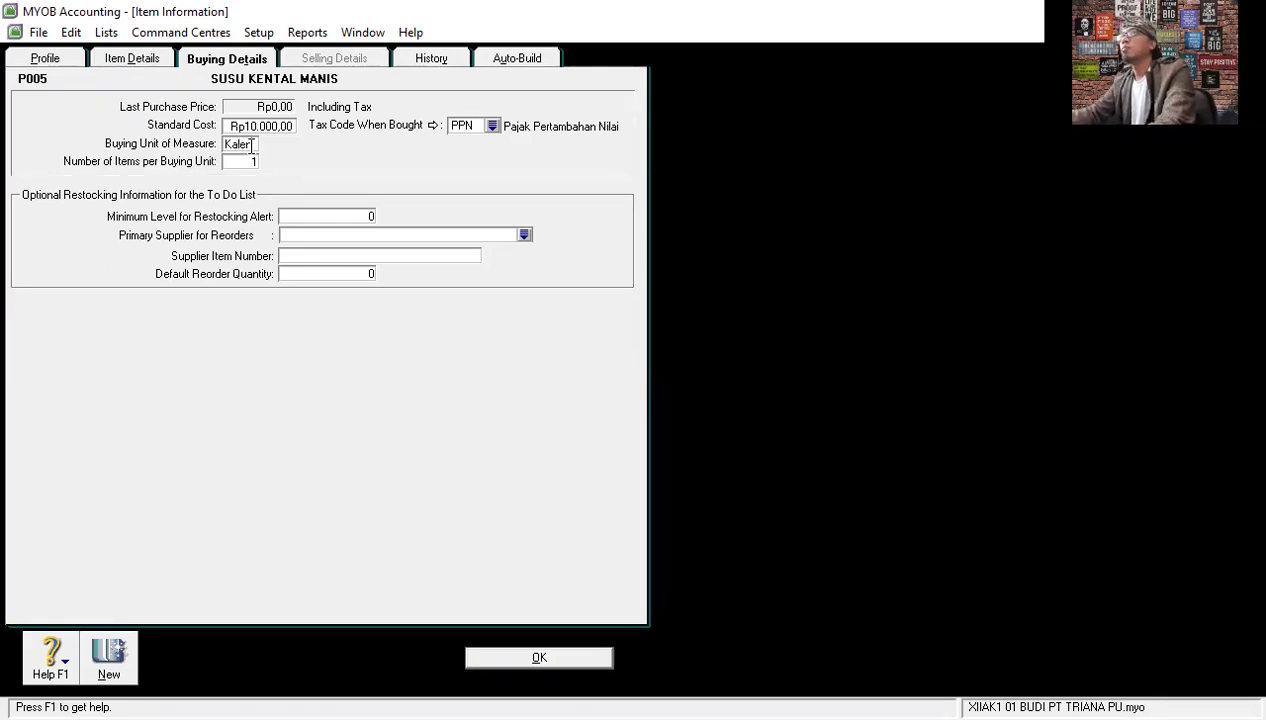
{"action": "key", "text": "BackSpace"}
{"action": "key", "text": "BackSpace"}
{"action": "key", "text": "BackSpace"}
{"action": "key", "text": "BackSpace"}
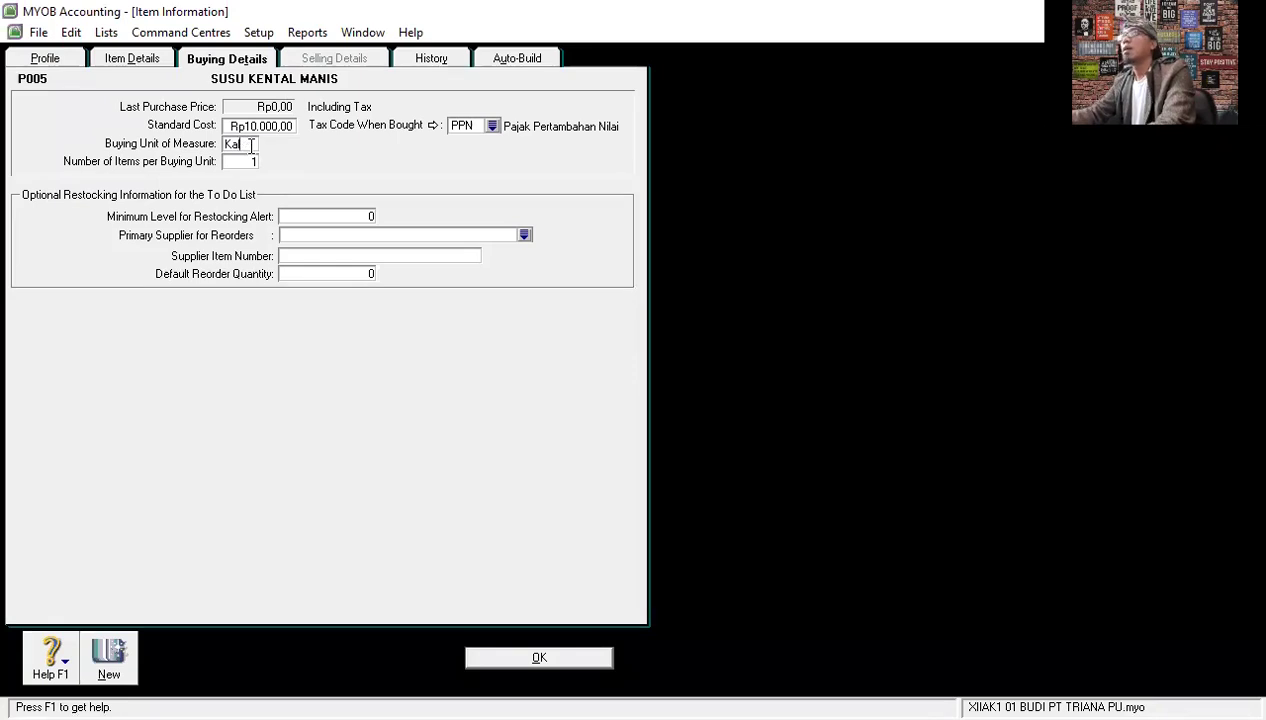
{"action": "type", "text": "lg"}
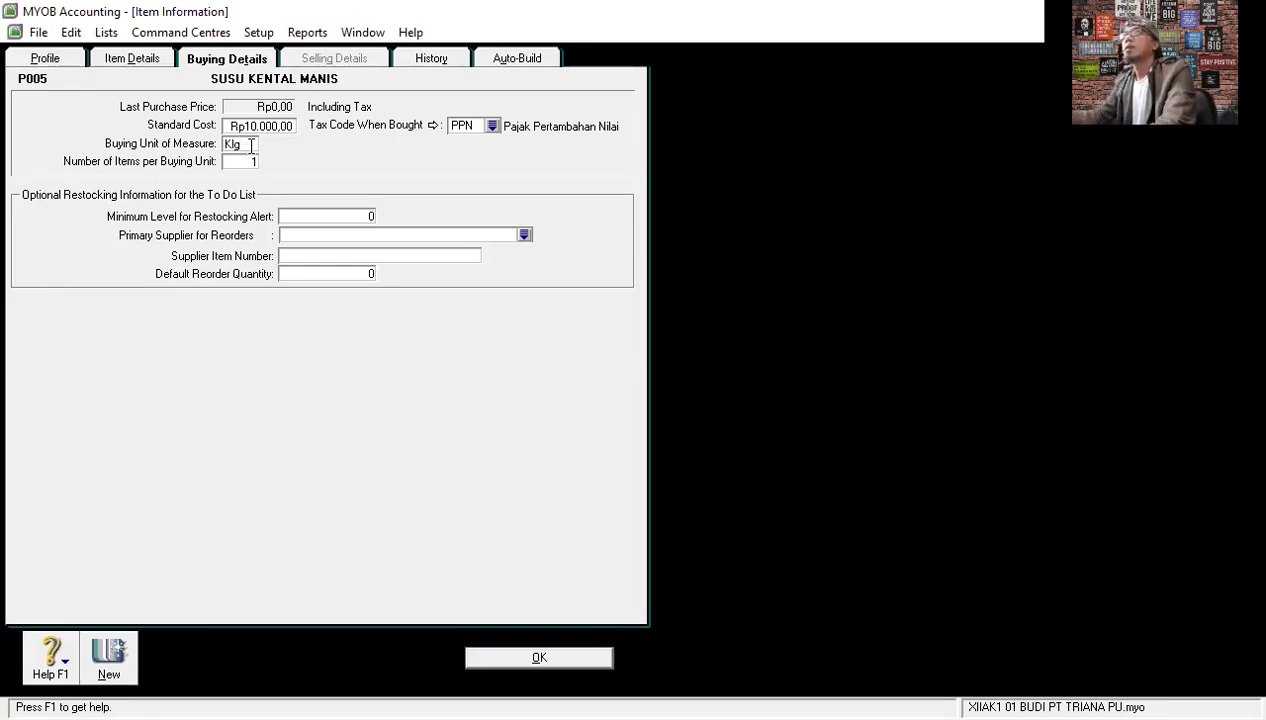
{"action": "key", "text": "BackSpace"}
{"action": "key", "text": "BackSpace"}
{"action": "type", "text": "ln"}
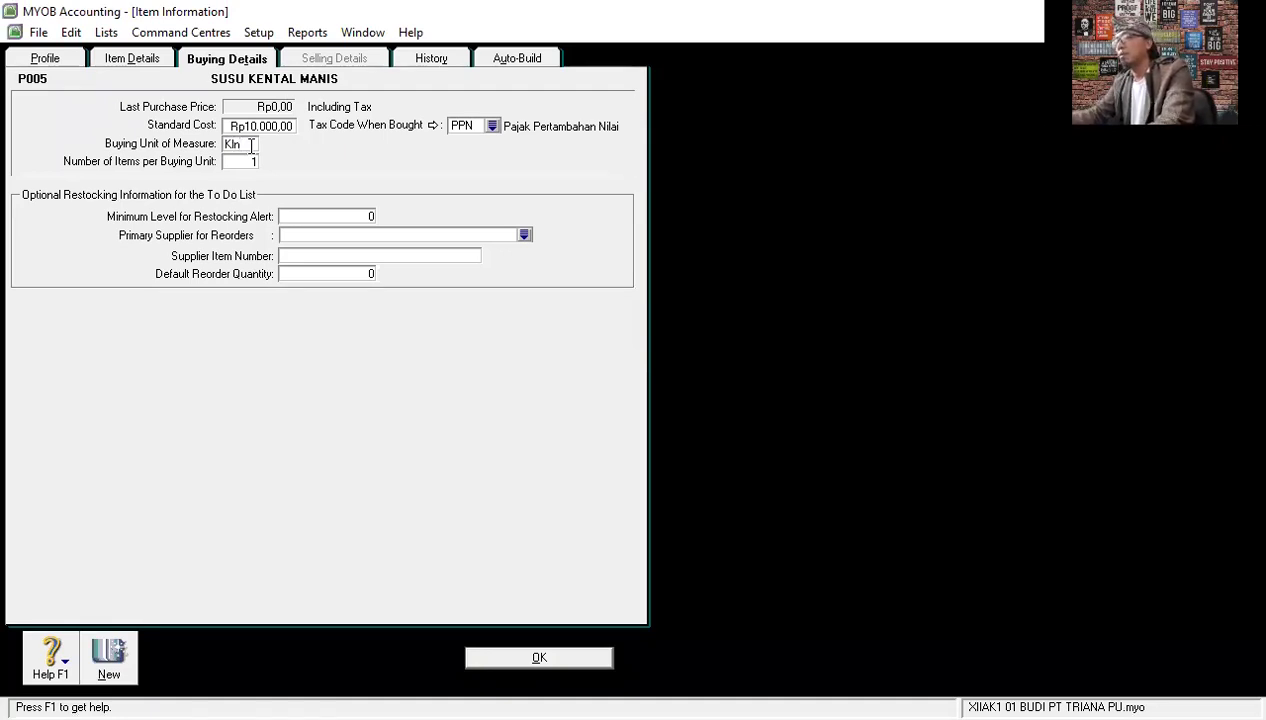
{"action": "type", "text": "g"}
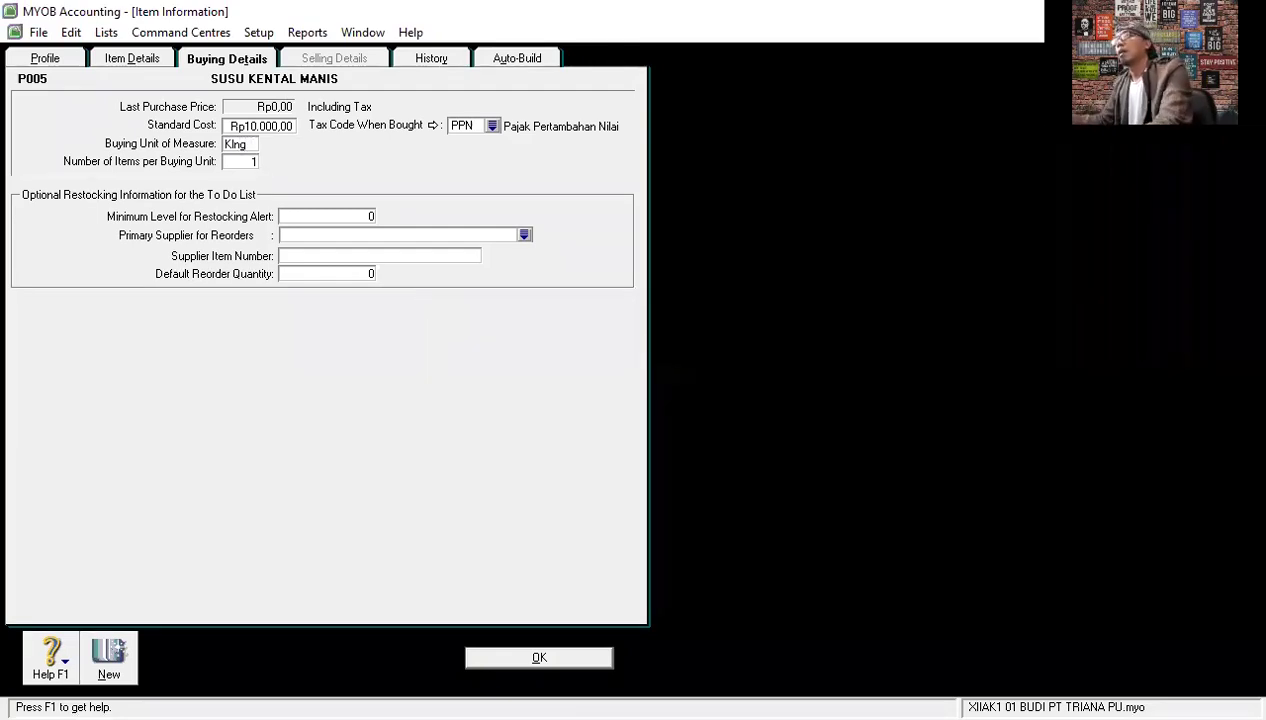
{"action": "left_click", "coordinate": [560, 660]}
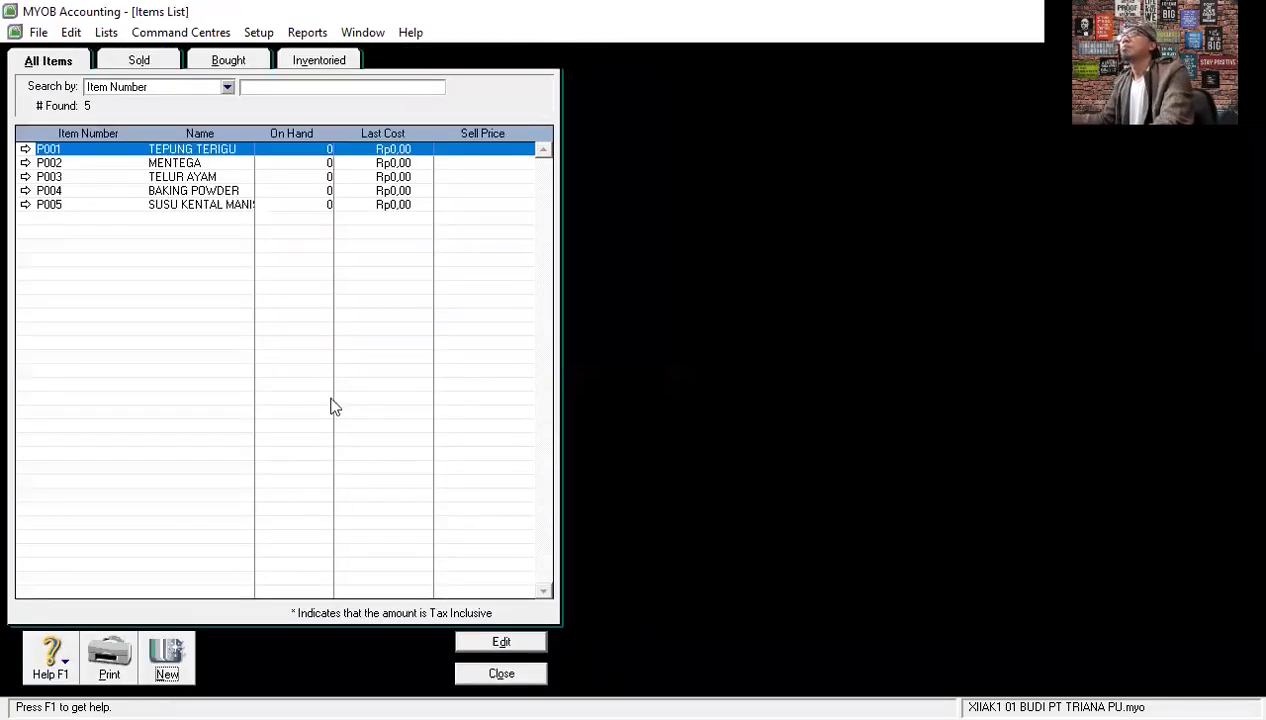
Create a new item P006 named GULA PASIR and mark it as bought and inventoried.
{"action": "left_click", "coordinate": [167, 670]}
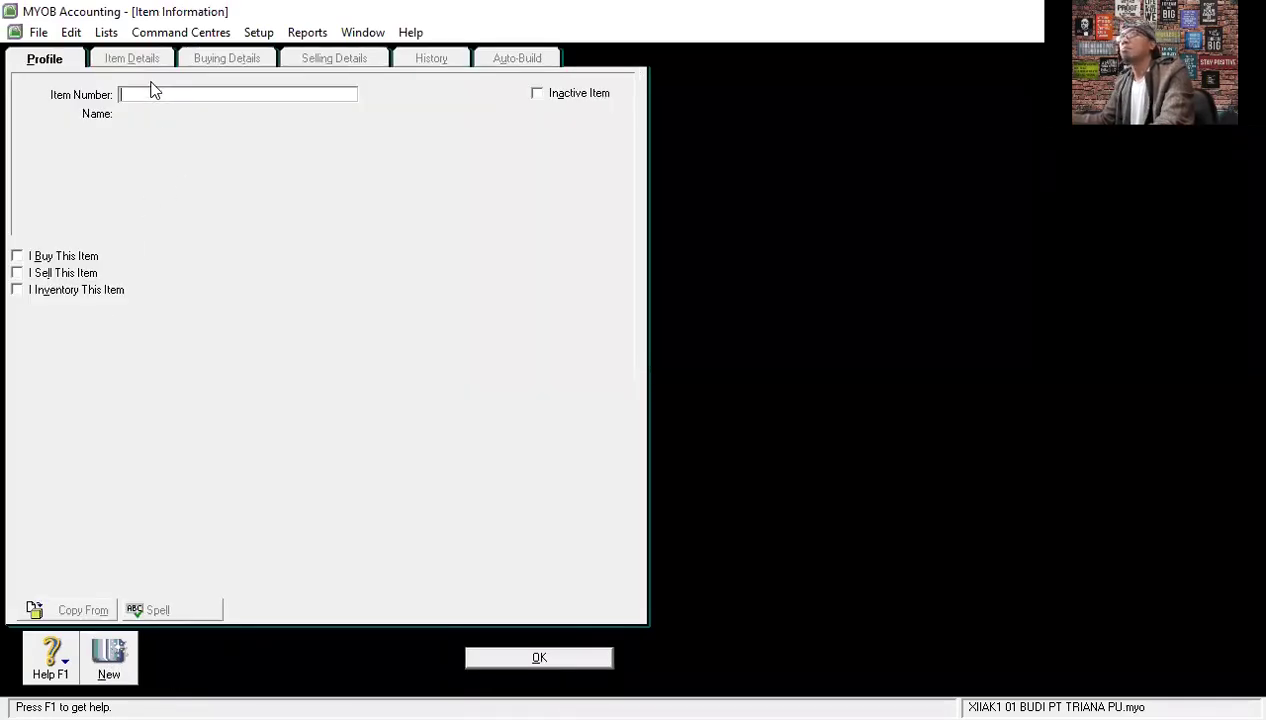
{"action": "type", "text": "P"}
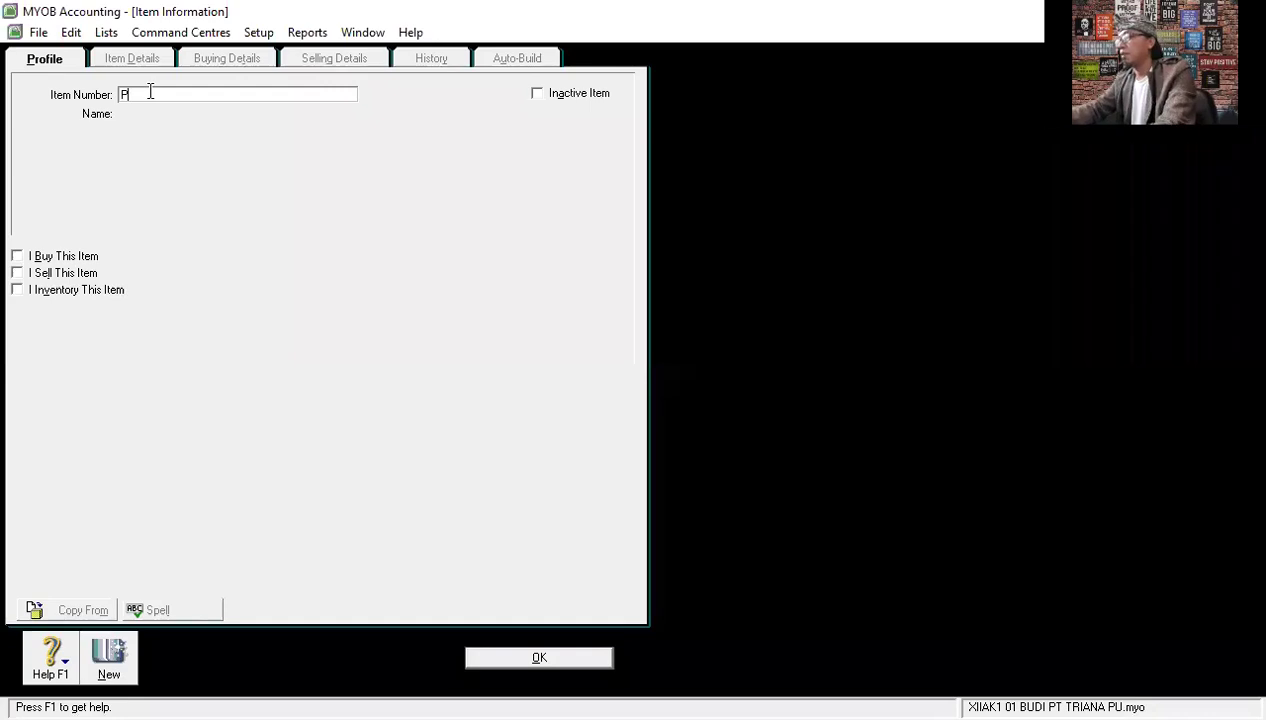
{"action": "type", "text": "006"}
{"action": "left_click", "coordinate": [55, 262]}
{"action": "left_click", "coordinate": [52, 292]}
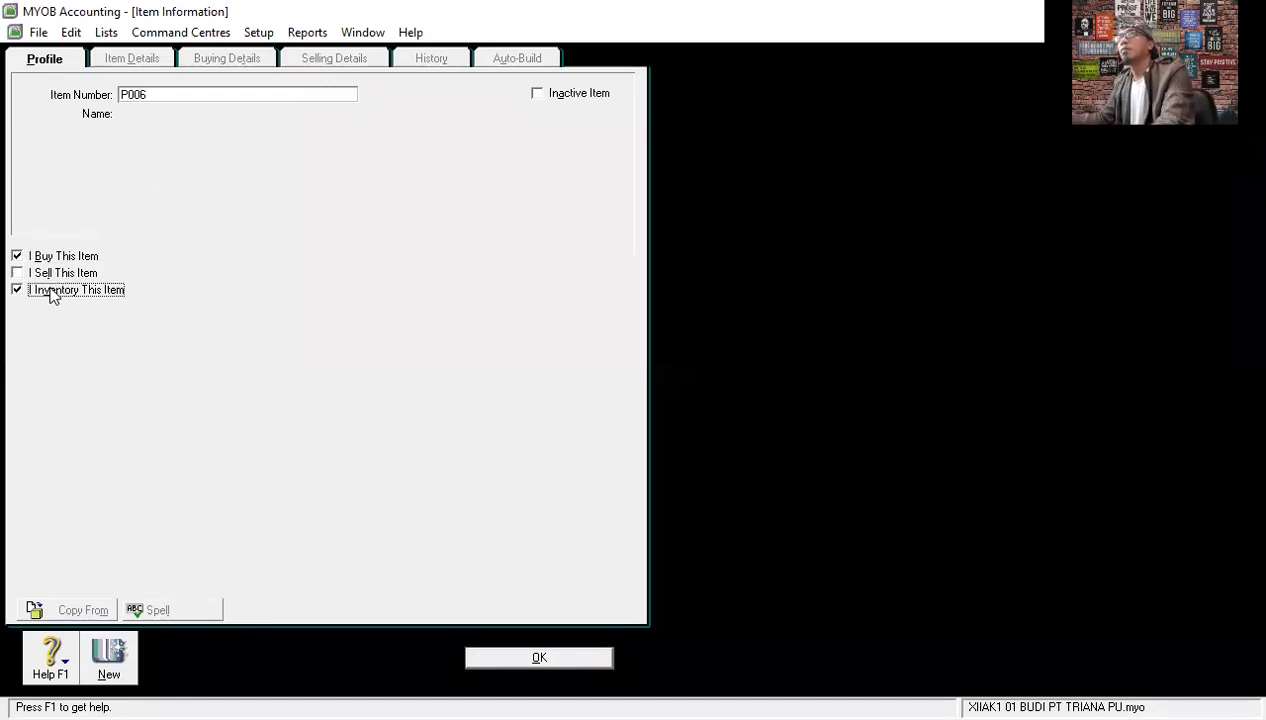
{"action": "left_click", "coordinate": [150, 94]}
{"action": "key", "text": "Tab"}
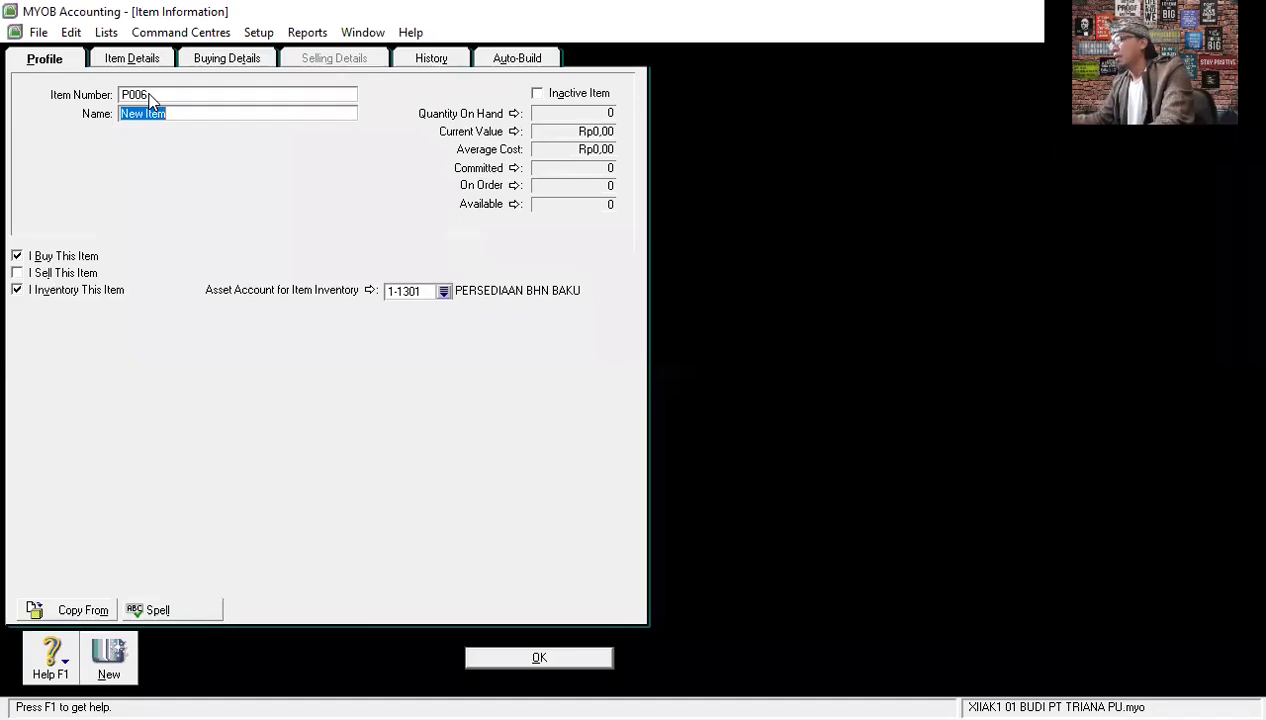
{"action": "type", "text": "GULA PAS"}
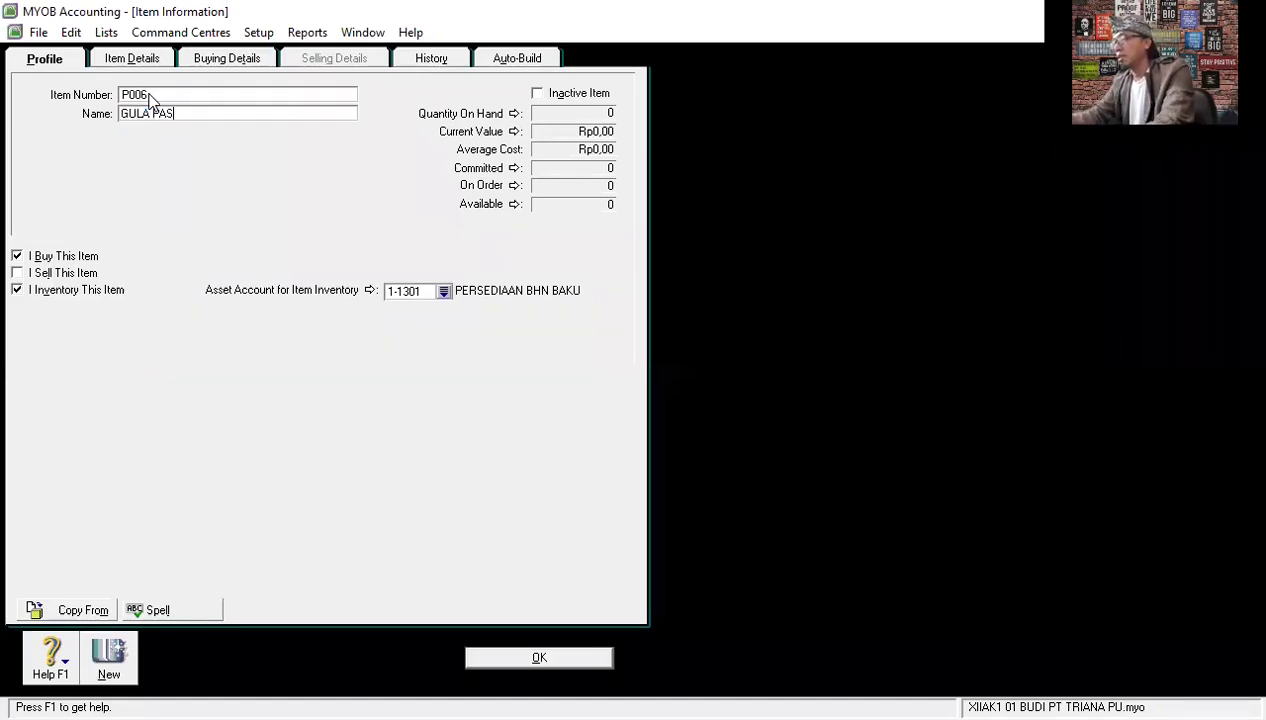
{"action": "type", "text": "IR"}
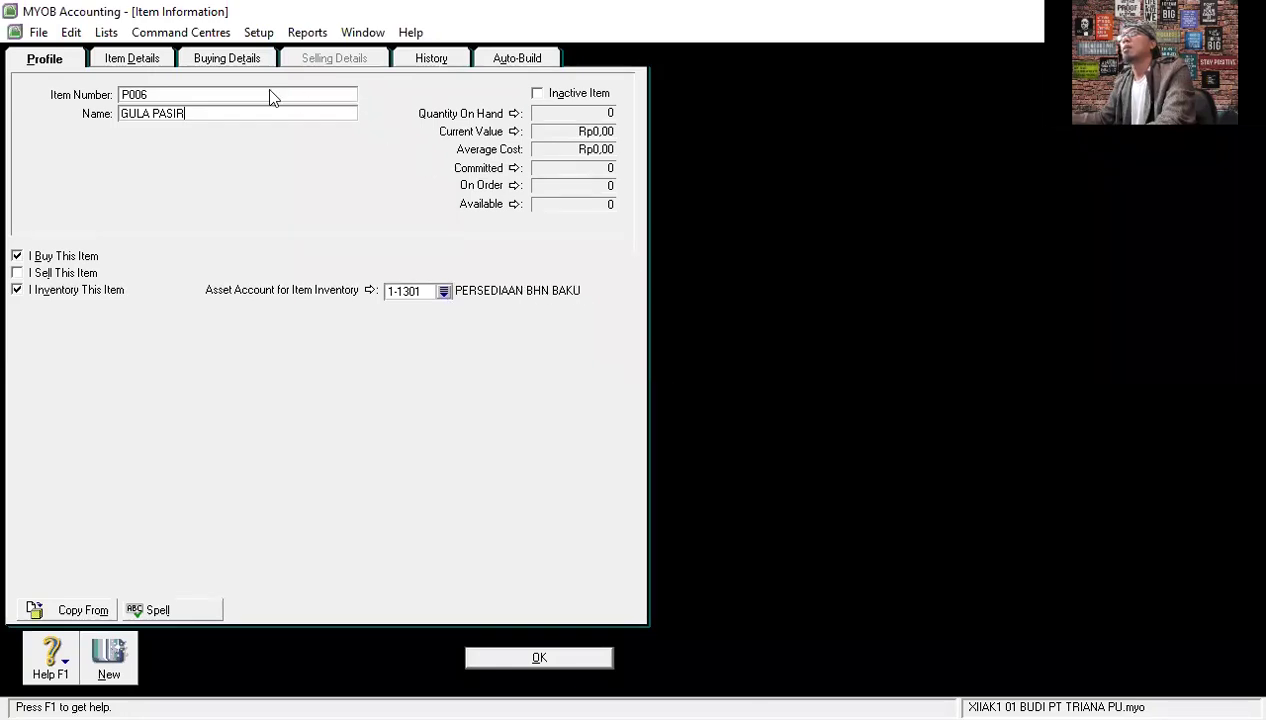
Set GULA PASIR's standard cost to 13000 and its buying unit of measure to Kg, and save the item.
{"action": "key", "text": "alt+b"}
{"action": "left_click", "coordinate": [278, 127]}
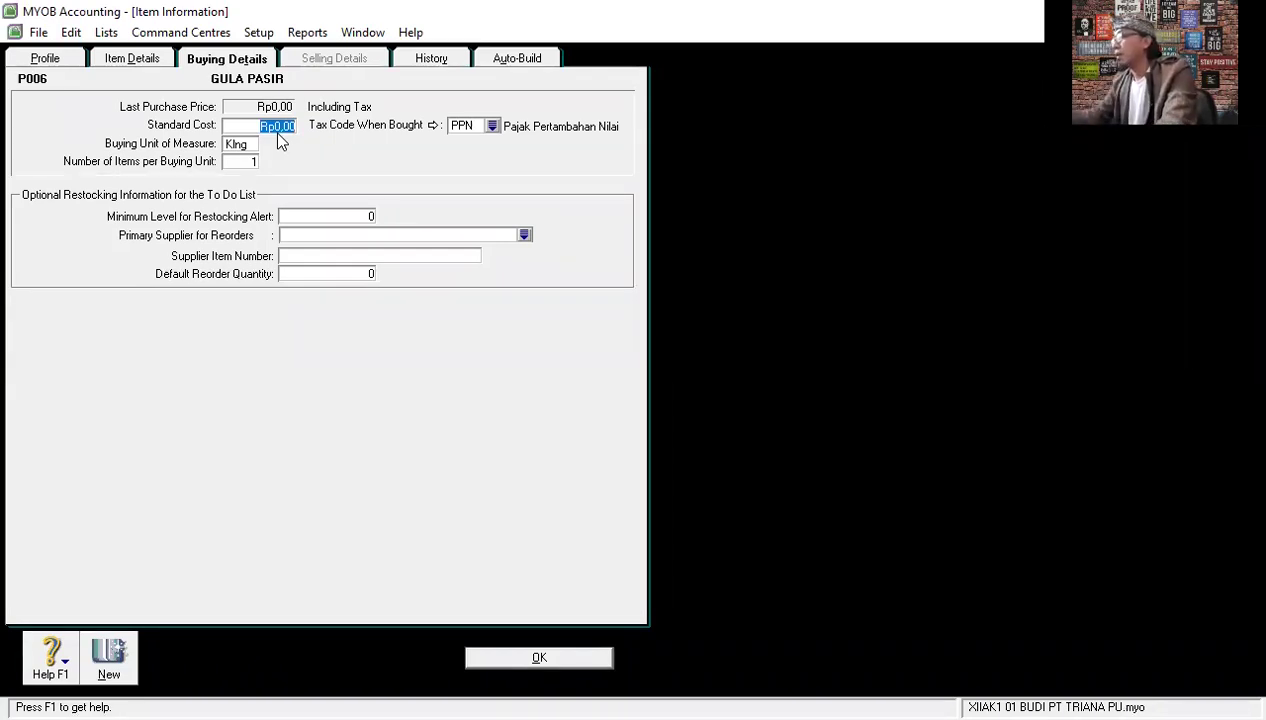
{"action": "type", "text": "13000"}
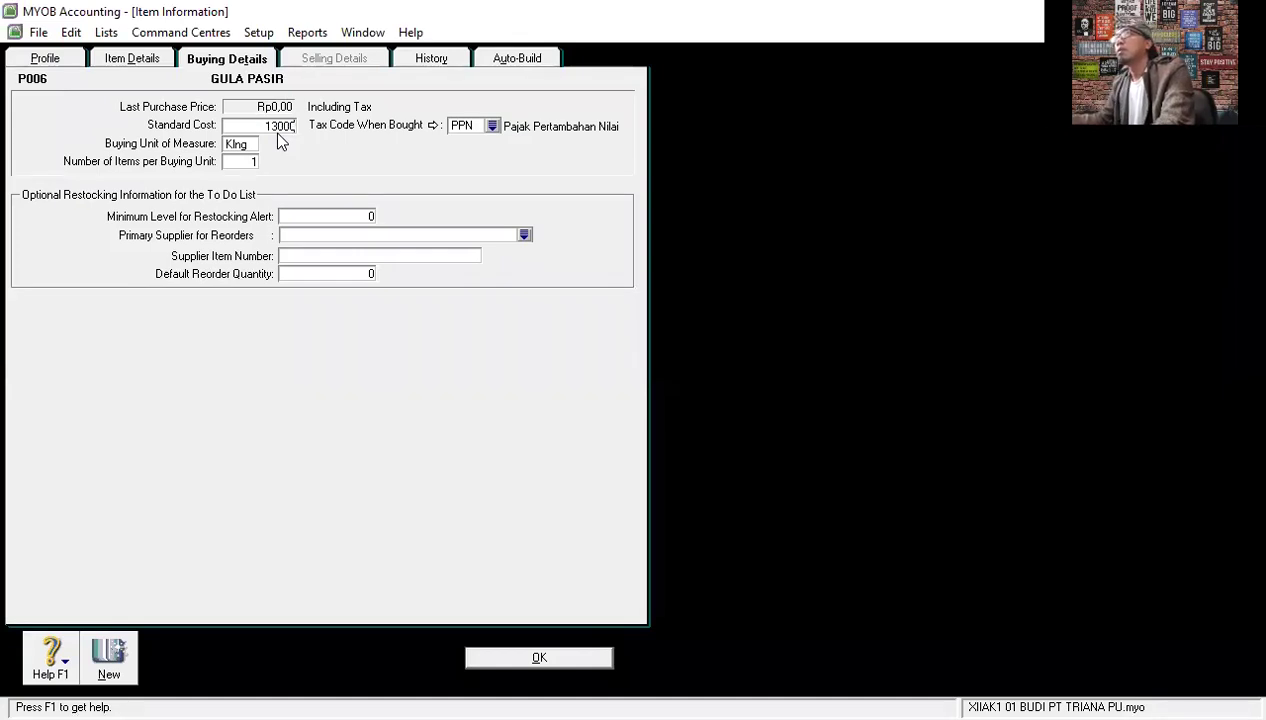
{"action": "left_click", "coordinate": [255, 144]}
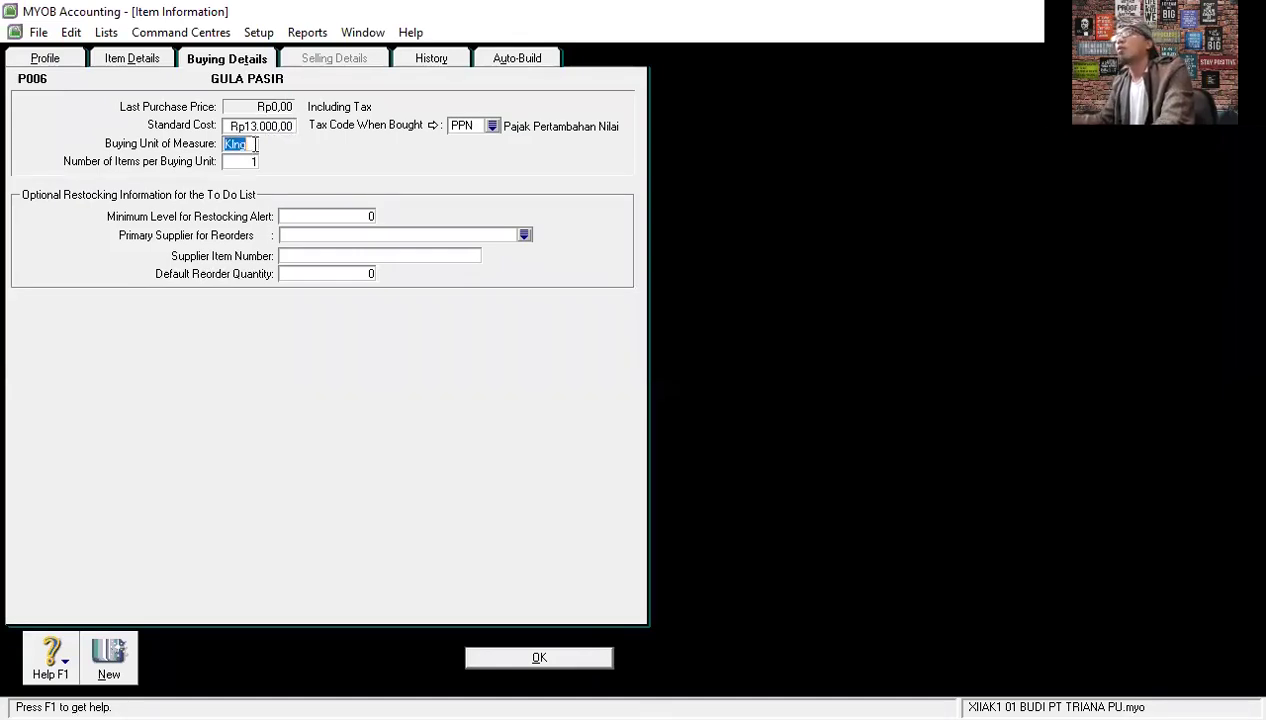
{"action": "key", "text": "BackSpace"}
{"action": "type", "text": "Kg"}
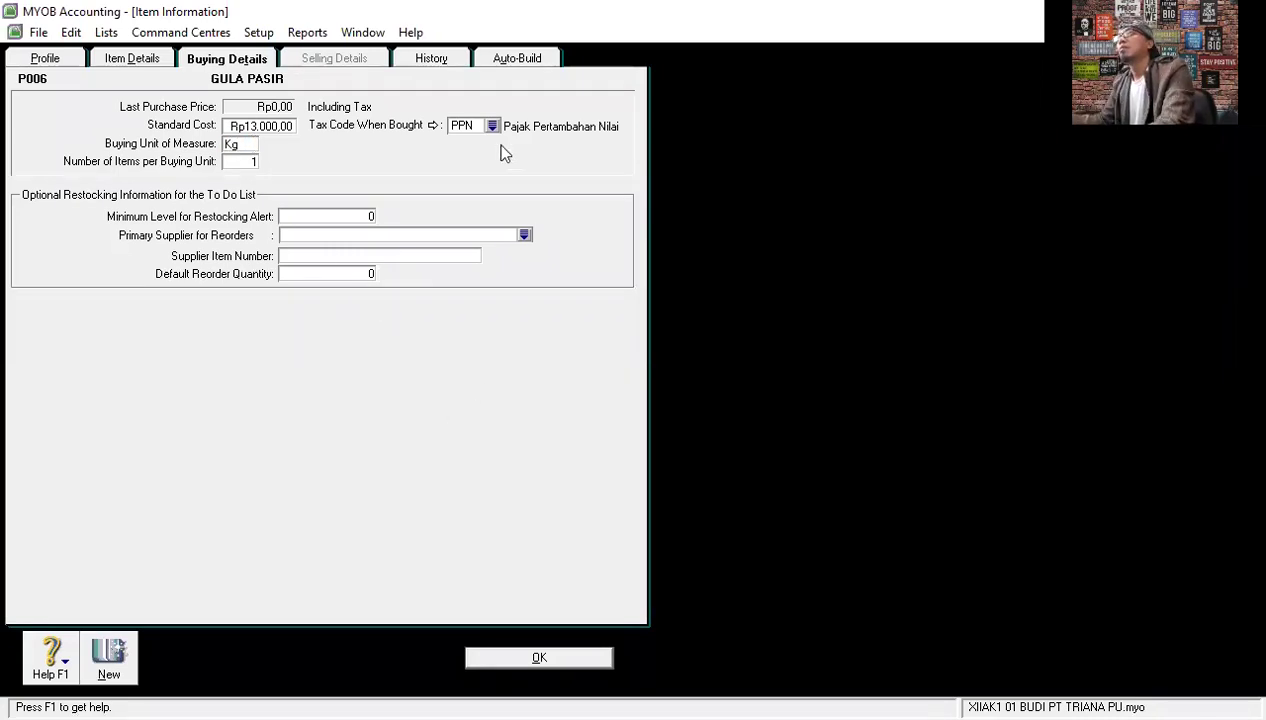
{"action": "left_click", "coordinate": [566, 660]}
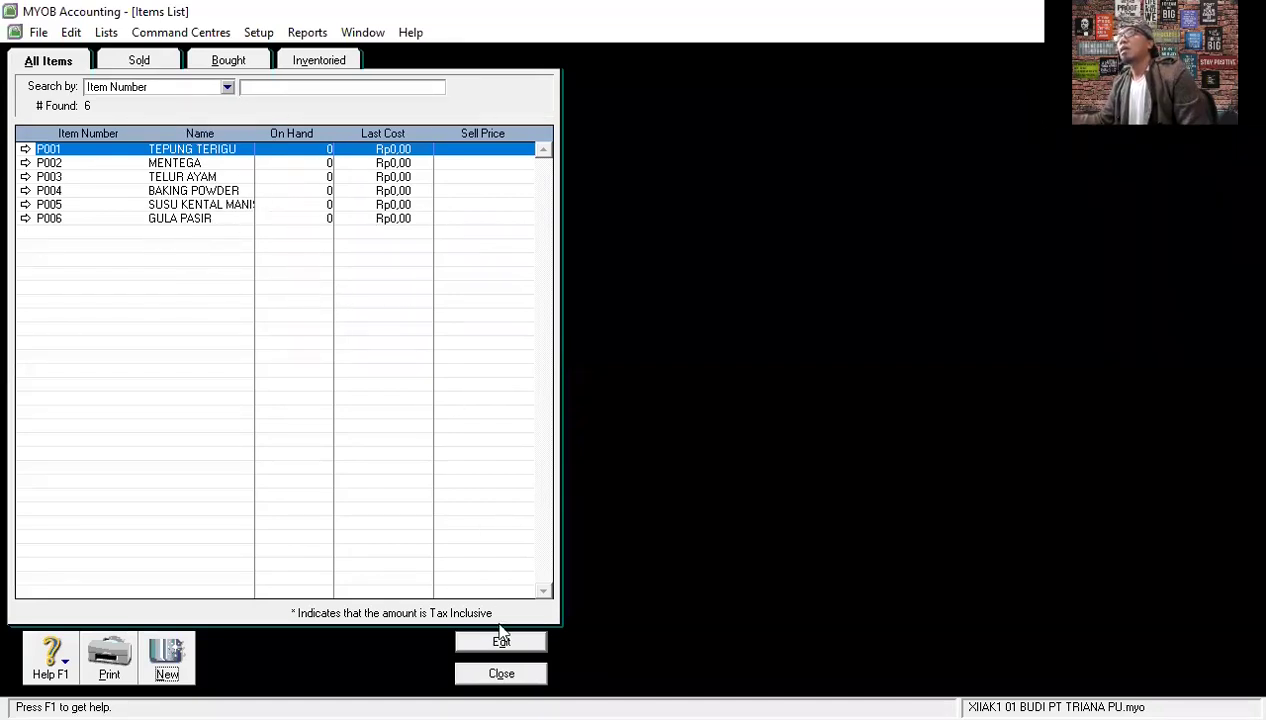
Close the items list and start an inventory adjustment dated 01/12/2020.
{"action": "left_click", "coordinate": [500, 674]}
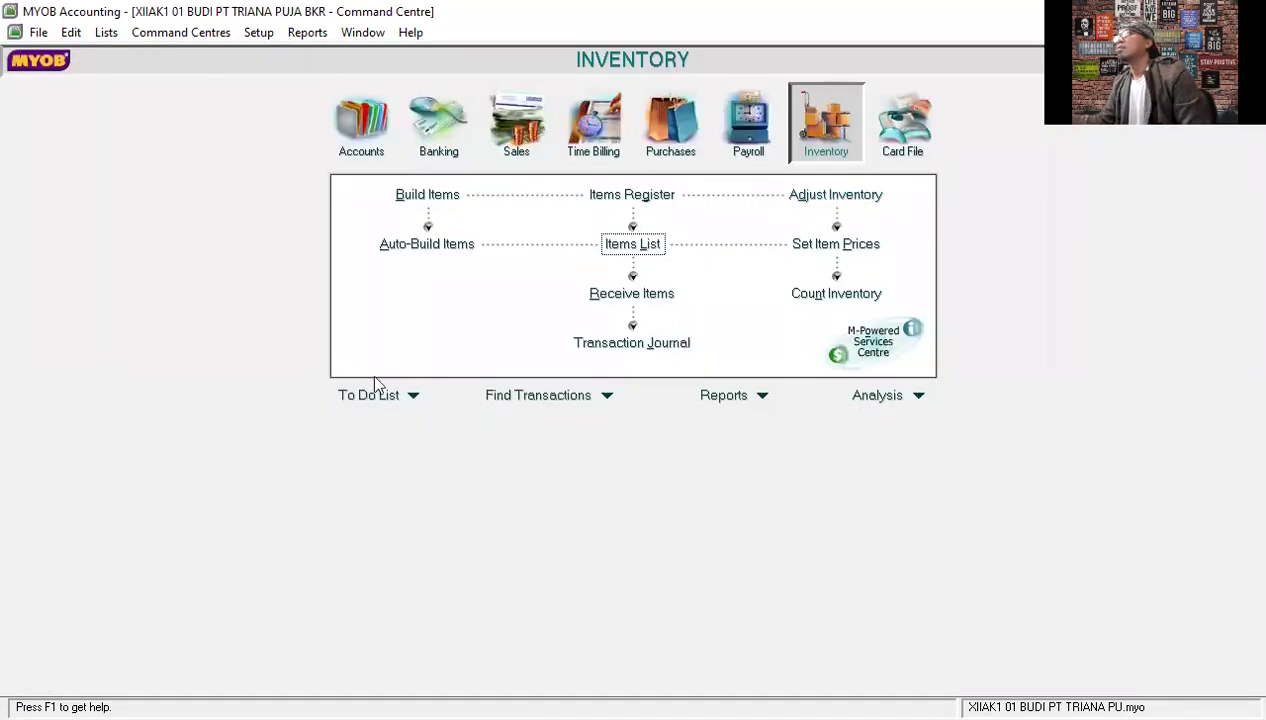
{"action": "left_click", "coordinate": [814, 203]}
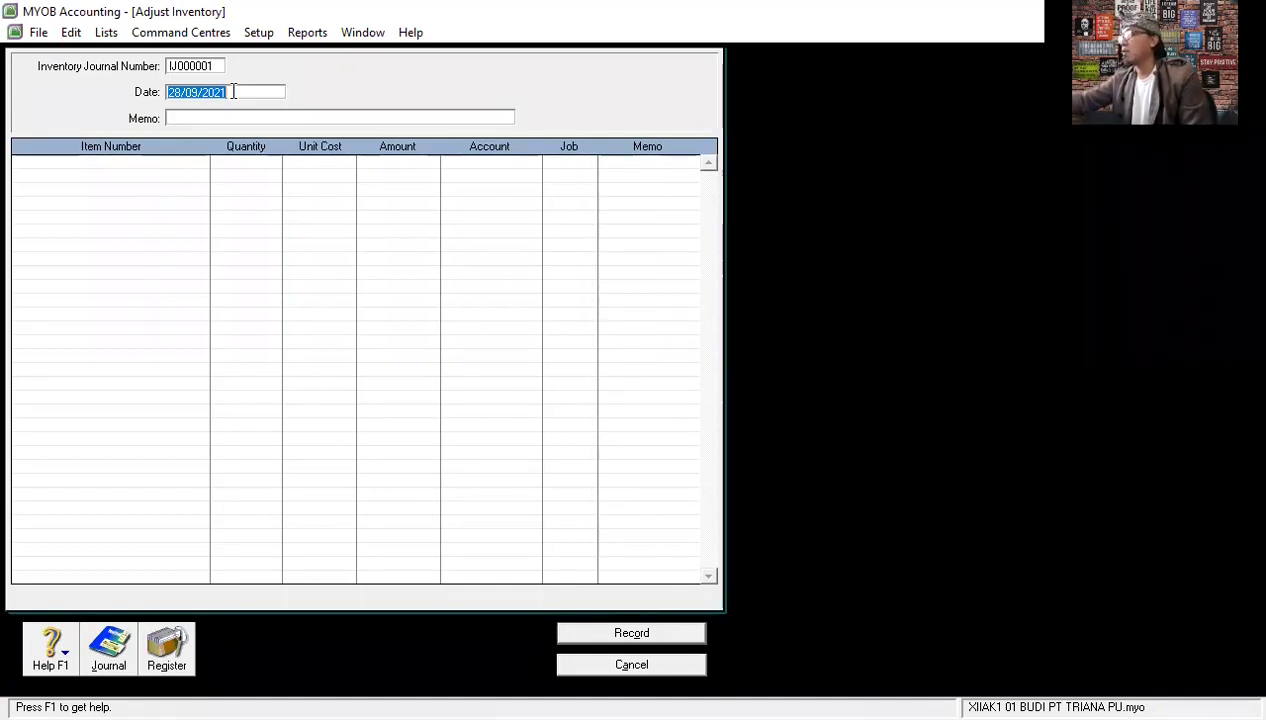
{"action": "type", "text": "0"}
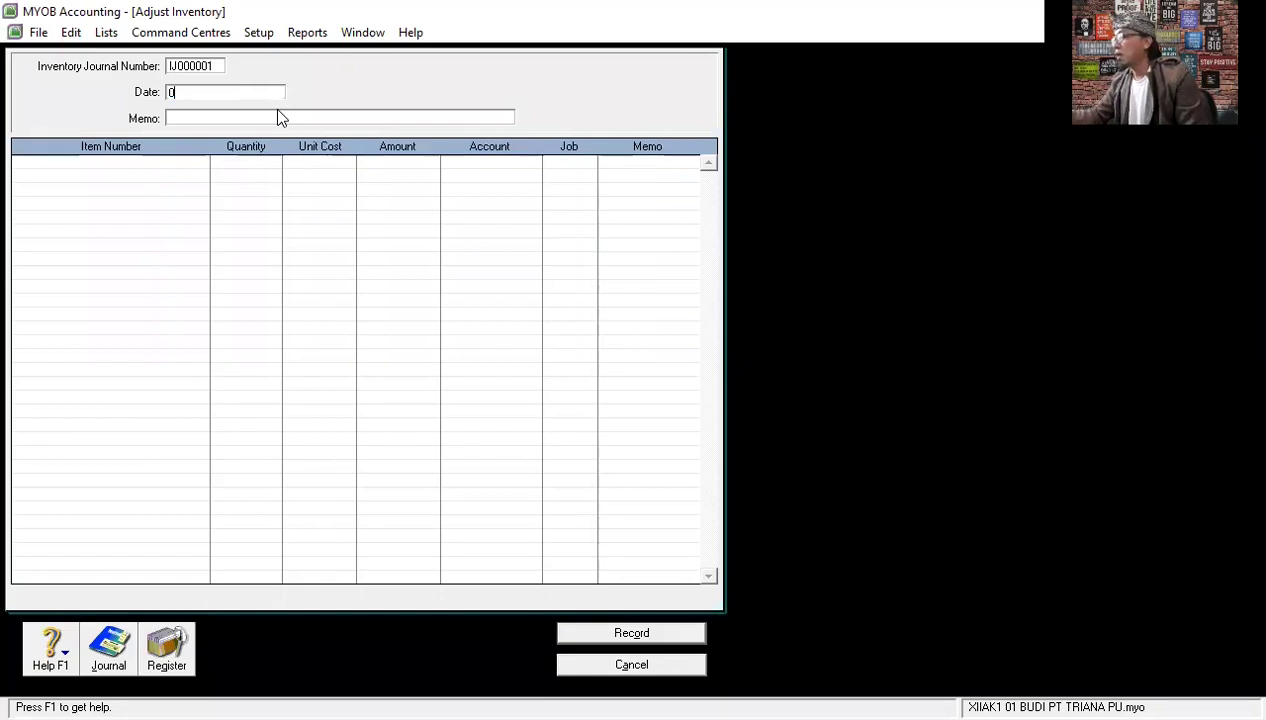
{"action": "type", "text": "1/142"}
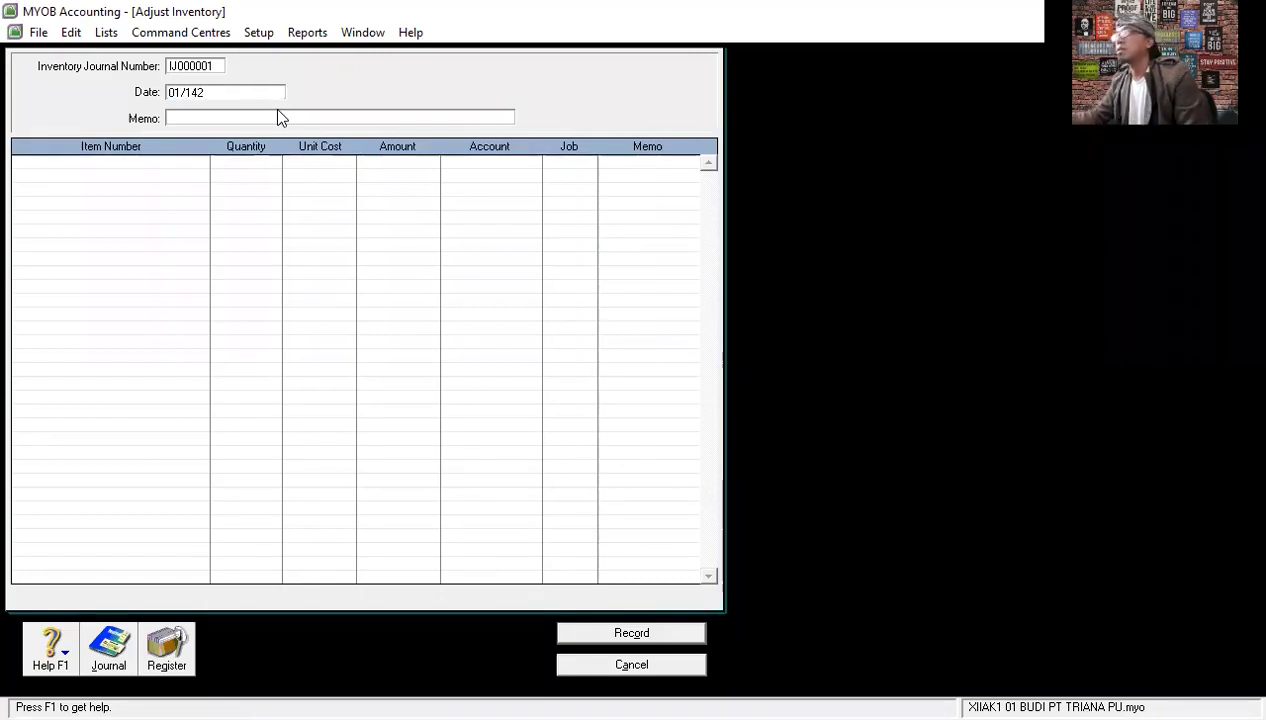
{"action": "key", "text": "BackSpace"}
{"action": "key", "text": "BackSpace"}
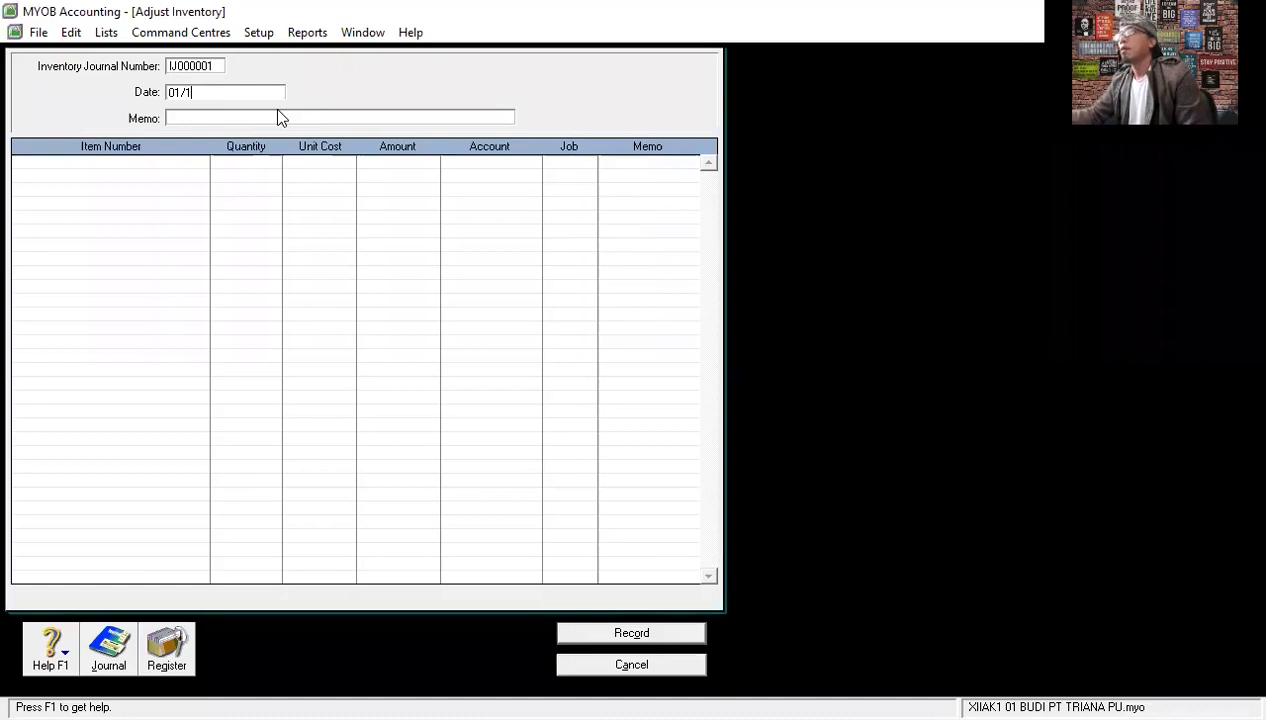
{"action": "type", "text": "2/"}
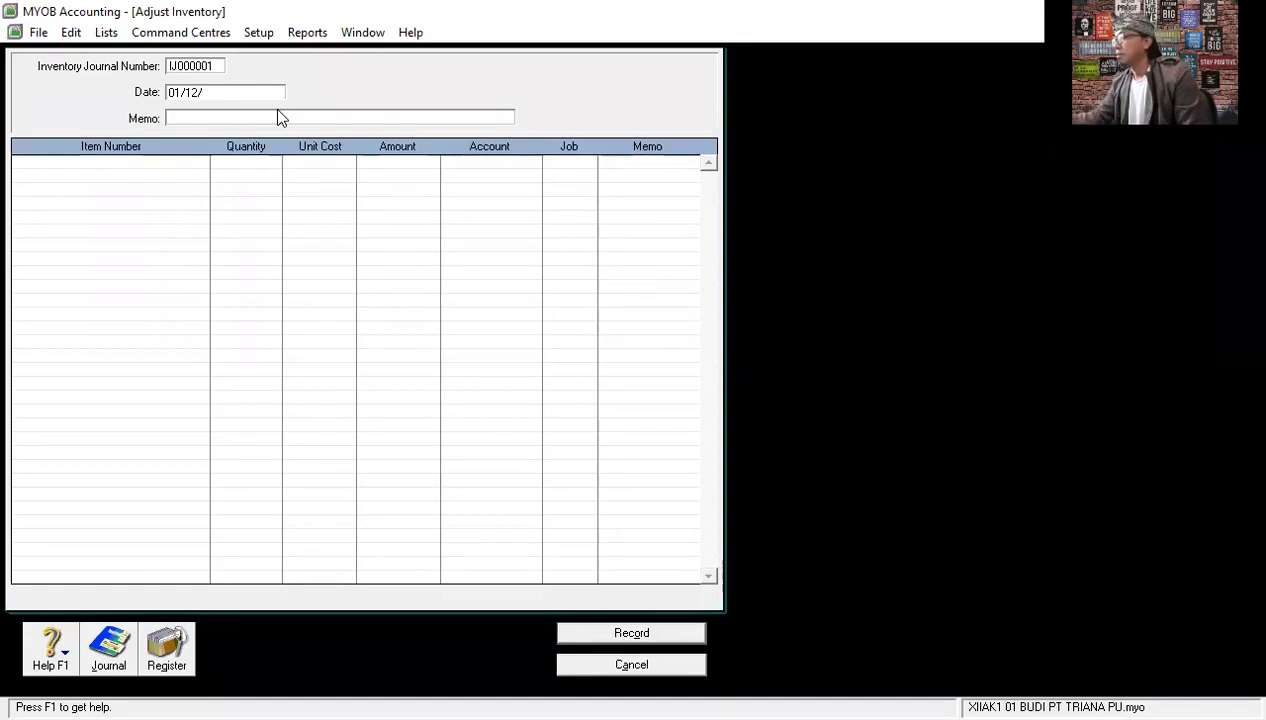
{"action": "type", "text": "20"}
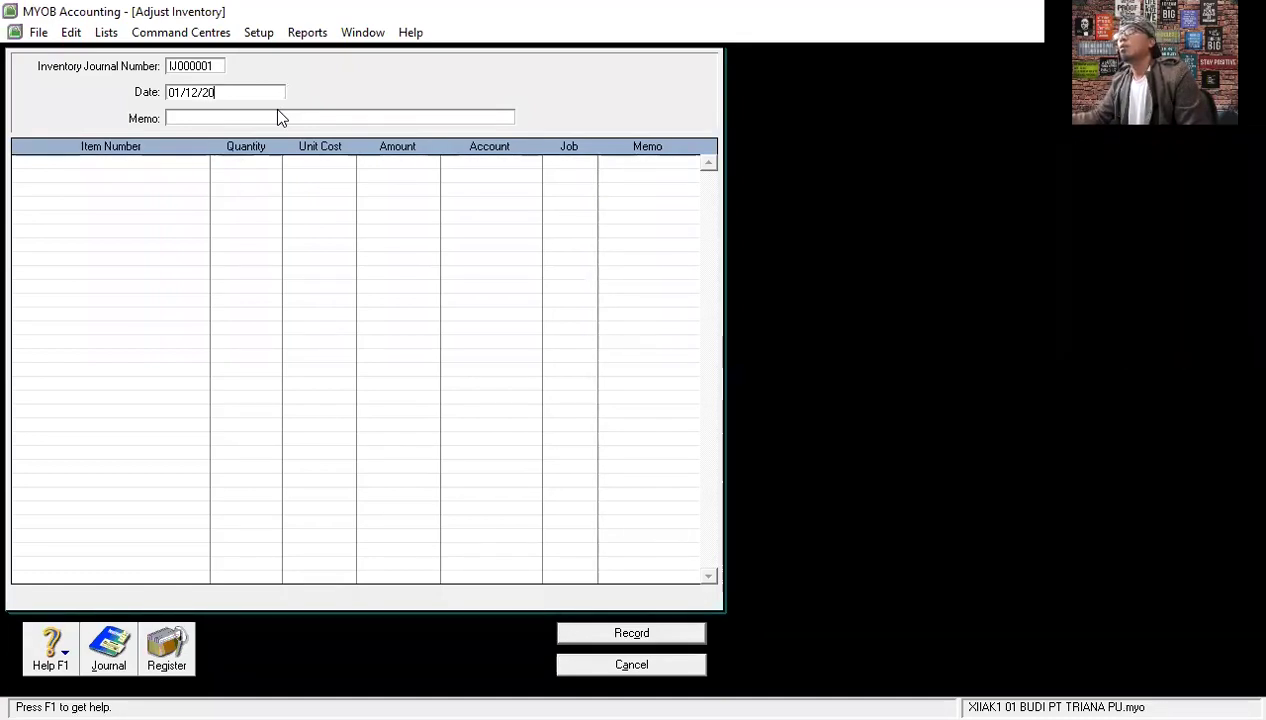
{"action": "key", "text": "Tab"}
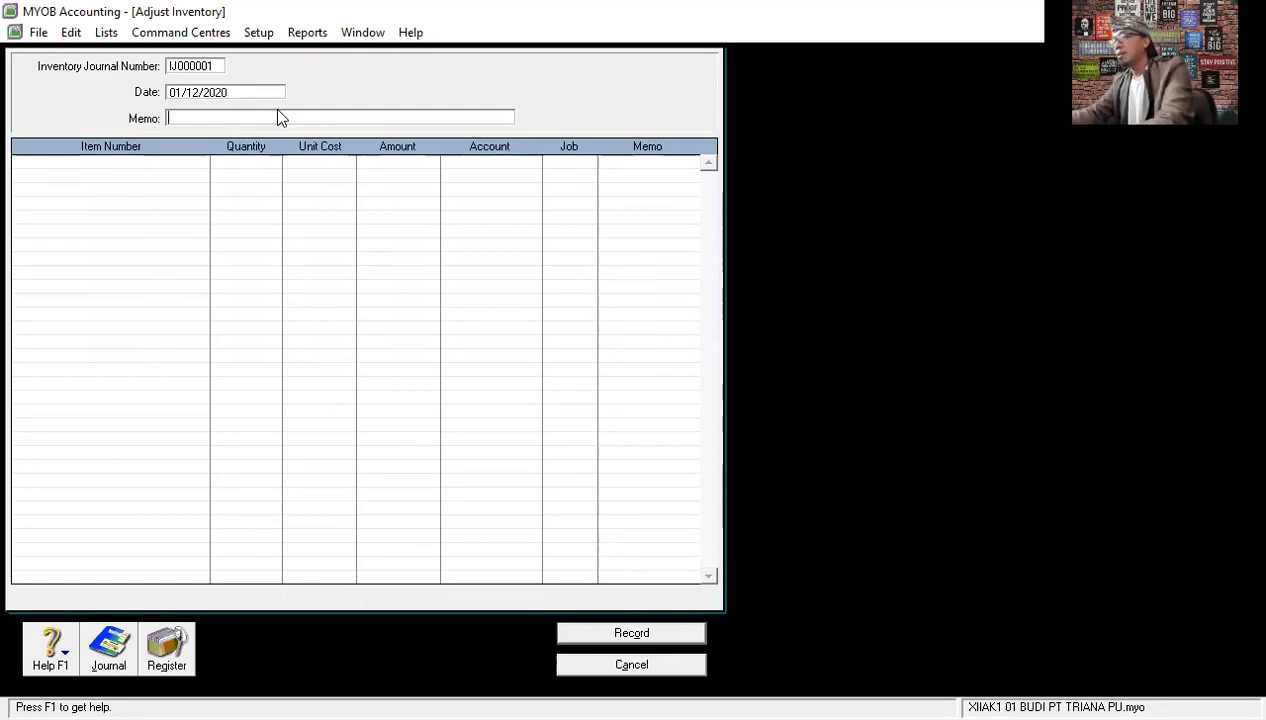
Enter SAL AWAL PERSEDIAAN BHN BAKU as the memo of the inventory adjustment.
{"action": "type", "text": "SAL AW"}
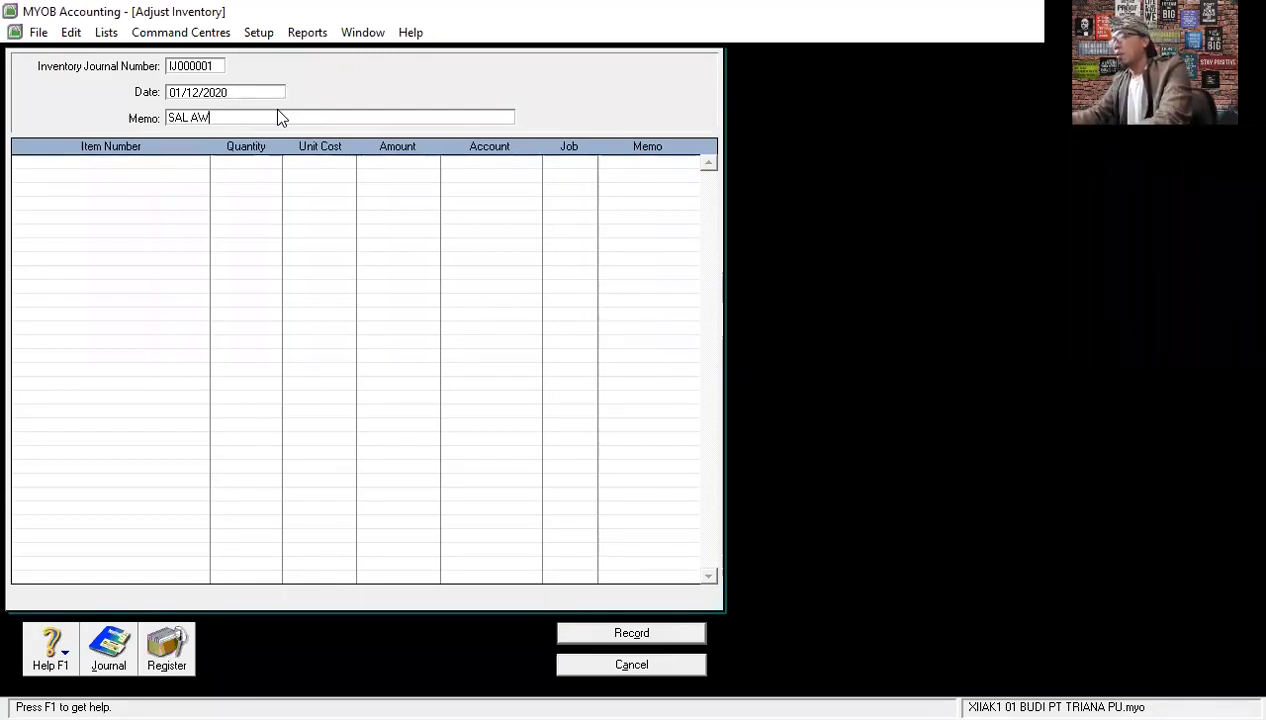
{"action": "type", "text": "AL PERSEDIAAN "}
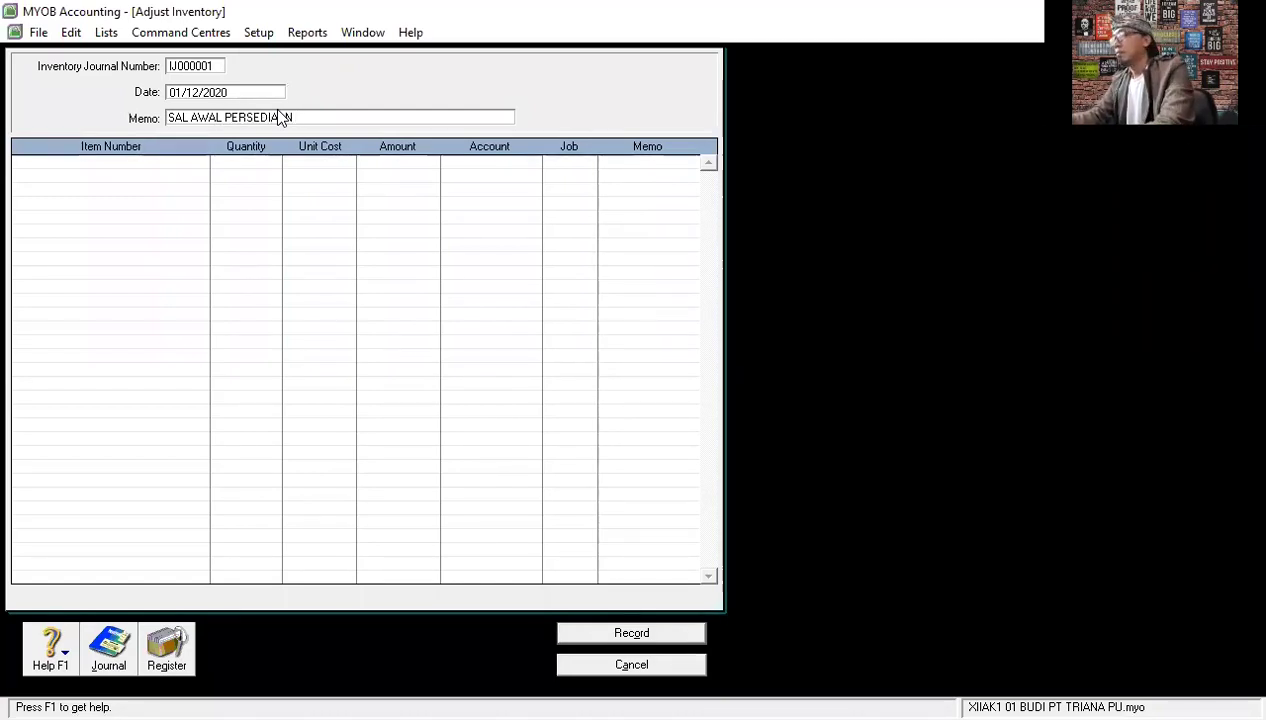
{"action": "type", "text": "BHN BAKU"}
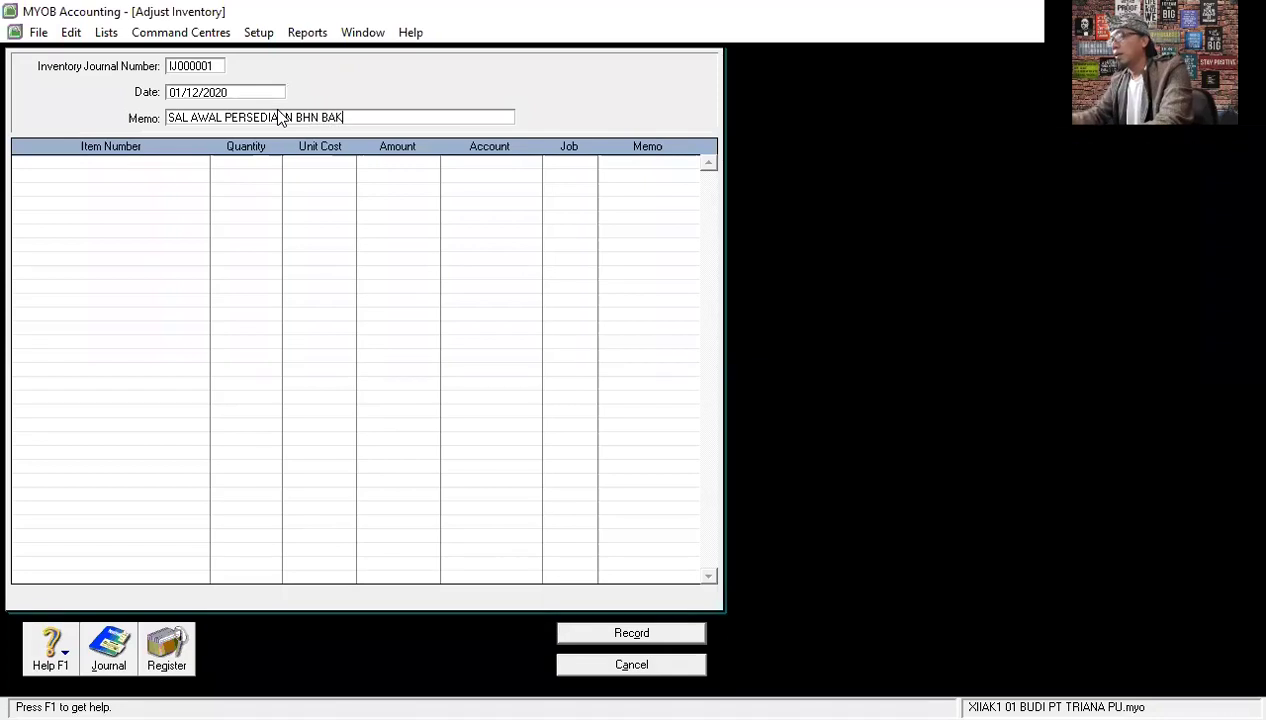
Add item P001 TEPUNG TERIGU as the first adjustment line with quantity 500 and unit cost 9000.
{"action": "left_click", "coordinate": [170, 162]}
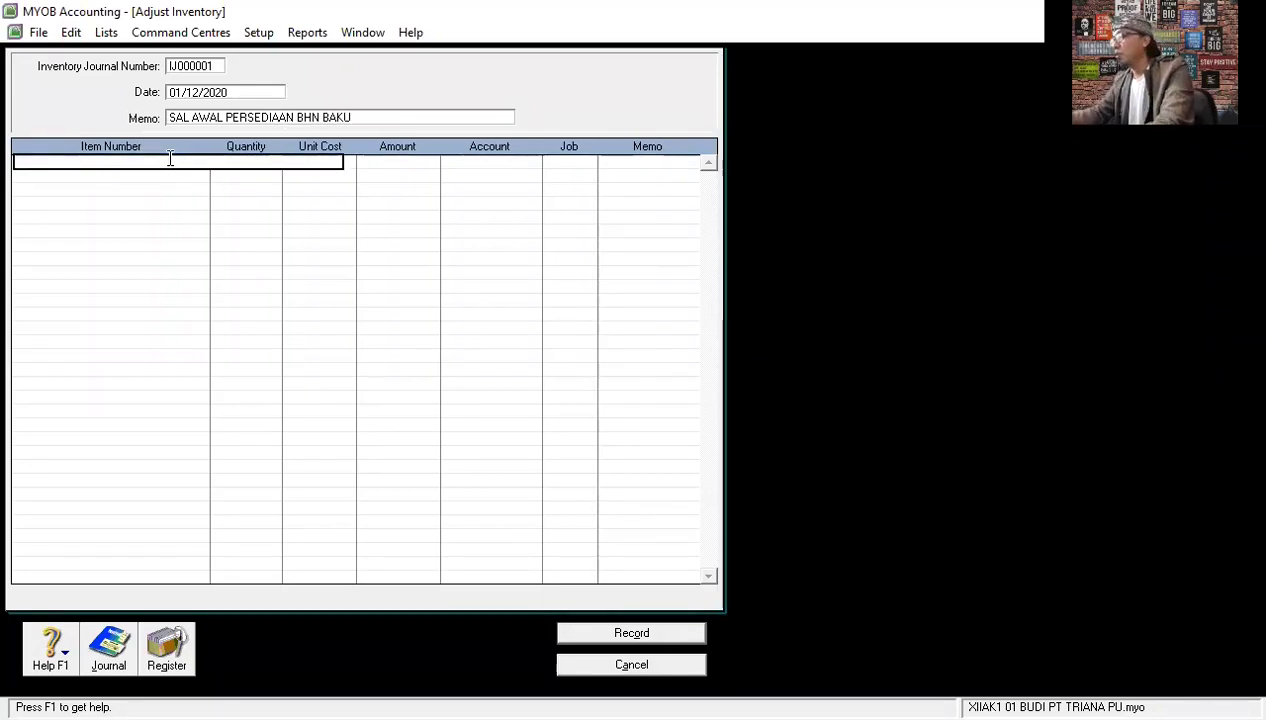
{"action": "key", "text": "Tab"}
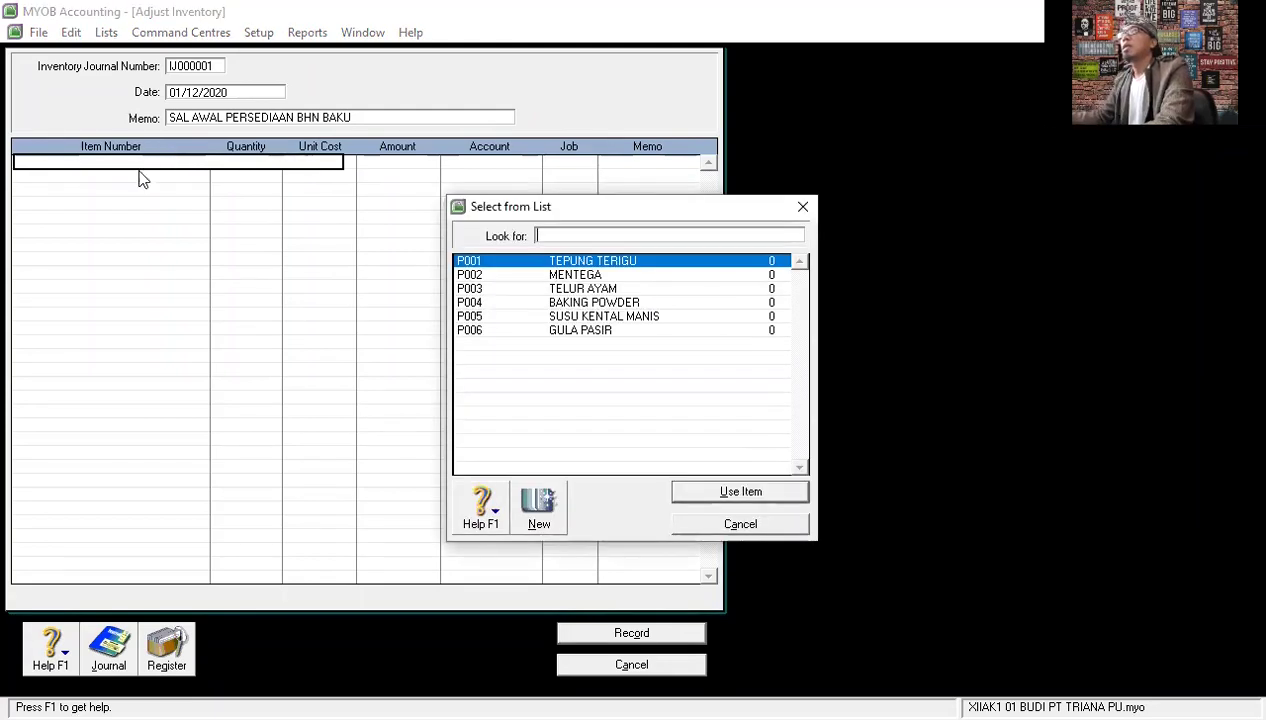
{"action": "left_click", "coordinate": [776, 522]}
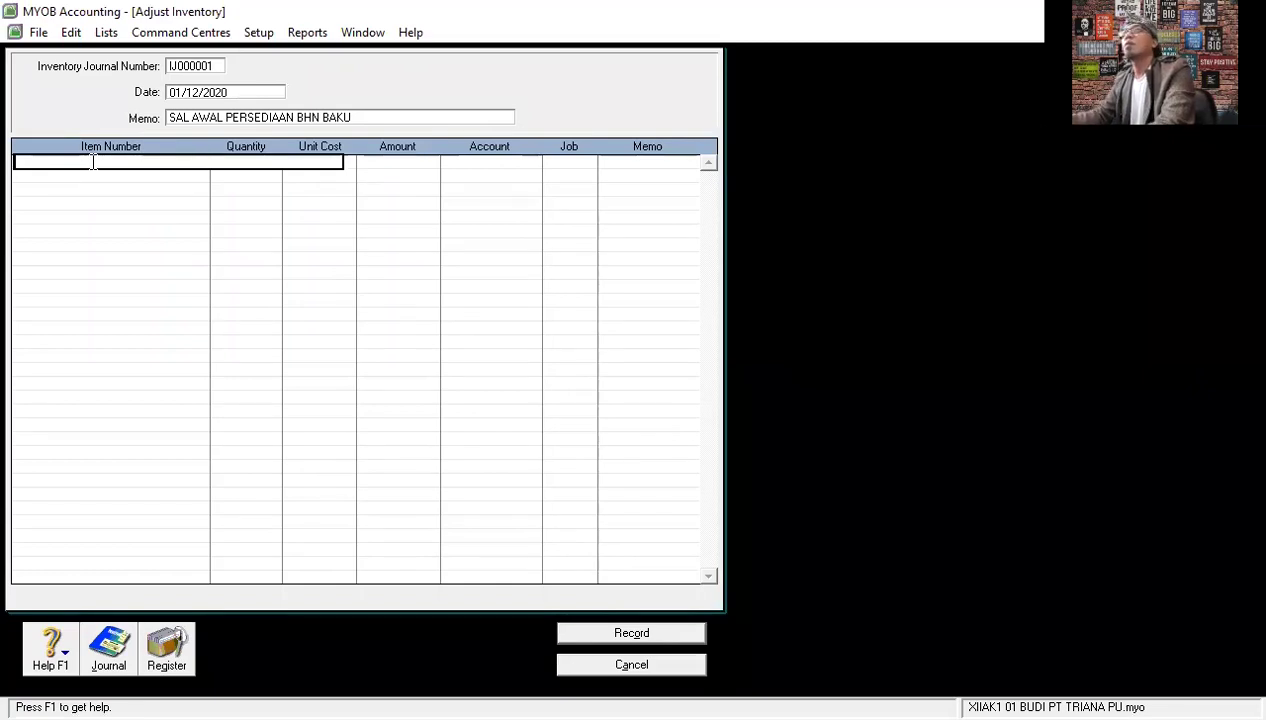
{"action": "key", "text": "Tab"}
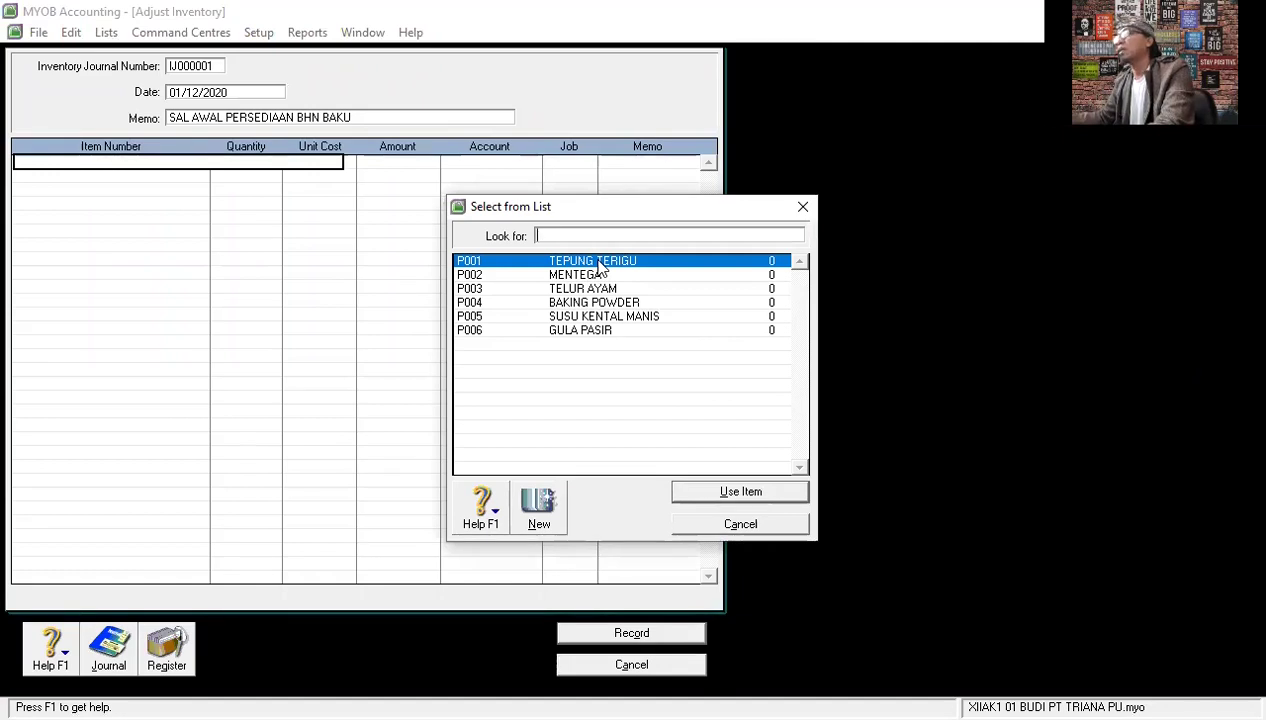
{"action": "left_click", "coordinate": [736, 492]}
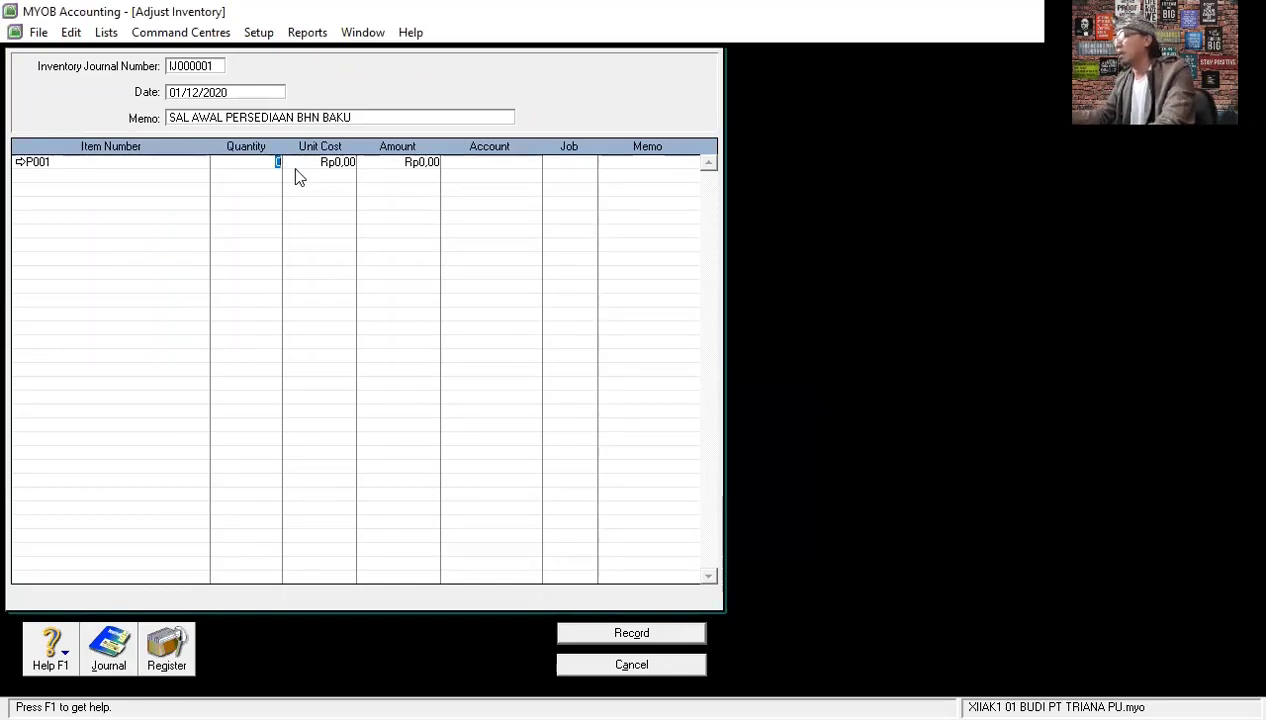
{"action": "type", "text": "500"}
{"action": "key", "text": "Tab"}
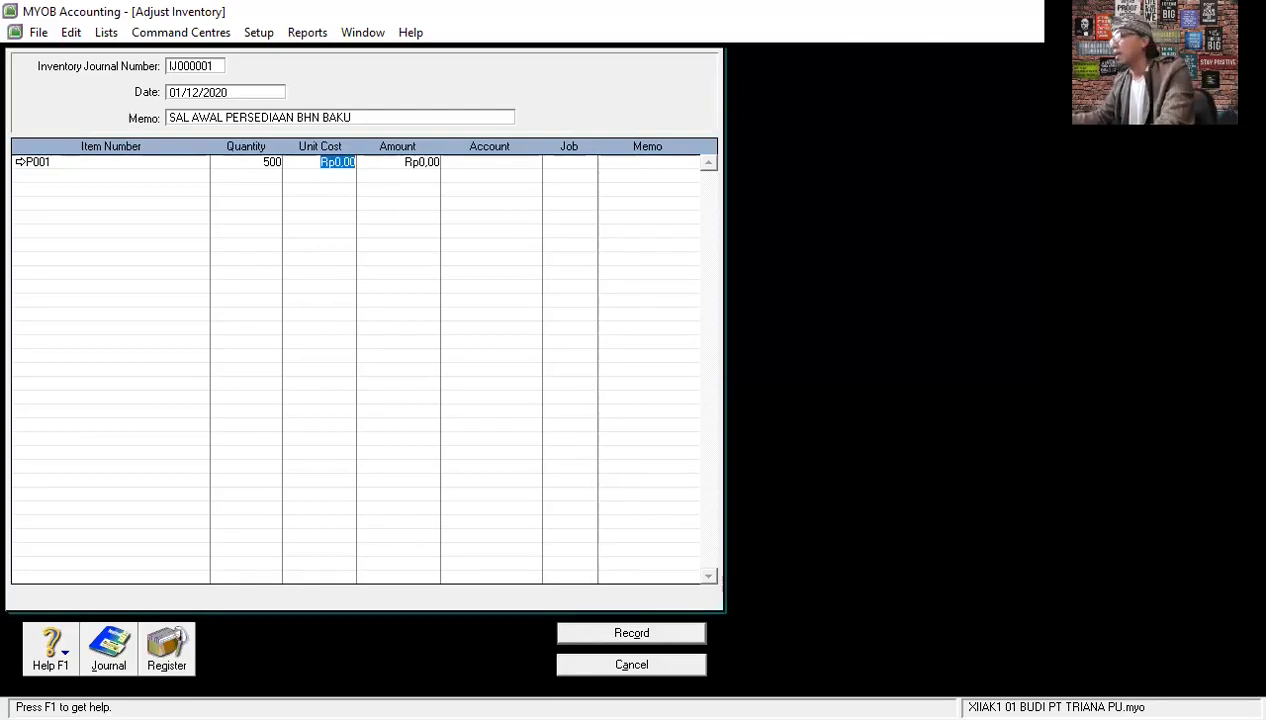
{"action": "type", "text": "9000"}
{"action": "key", "text": "Tab"}
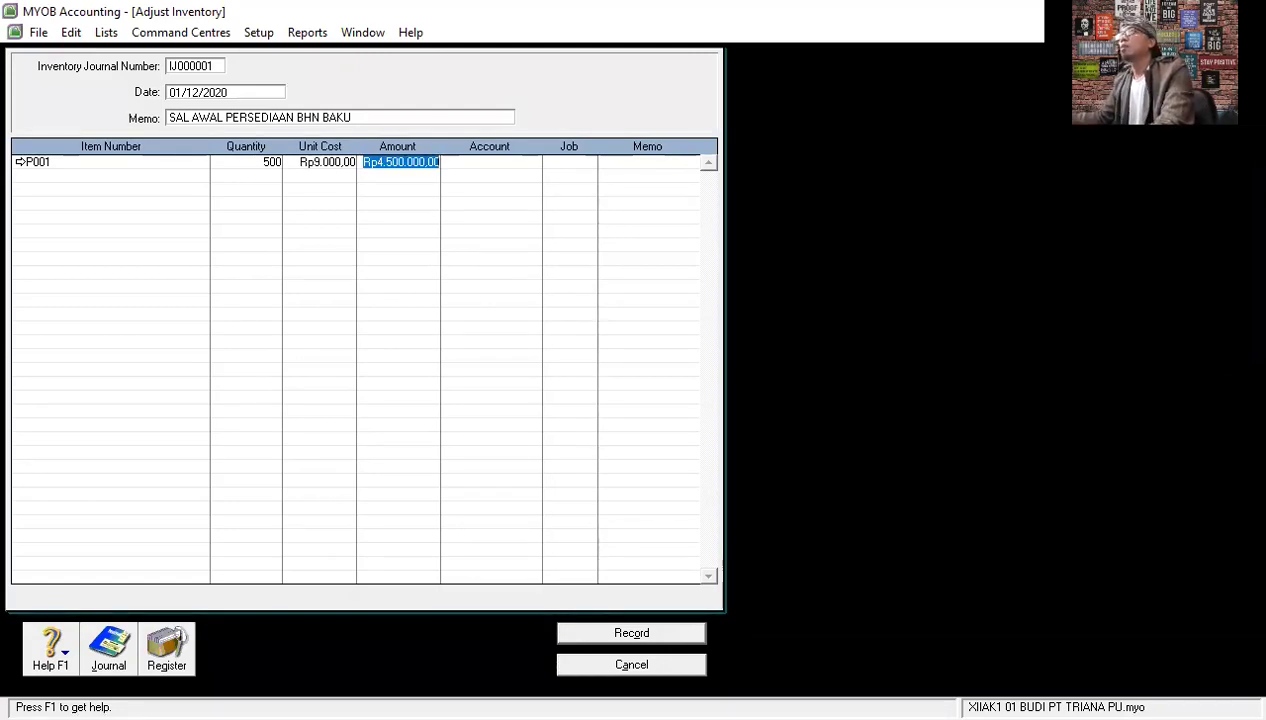
Assign account 1-1301 PERSEDIAAN BHN BAKU to the P001 line and finish the line.
{"action": "key", "text": "Tab"}
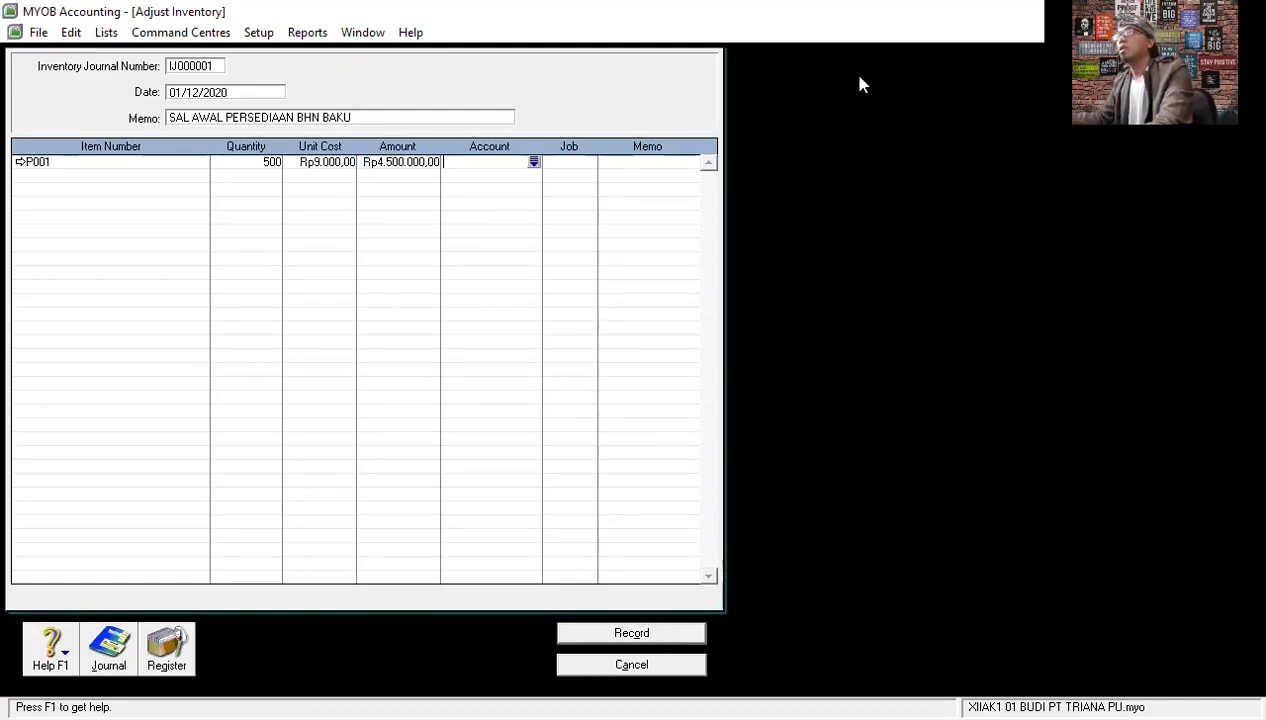
{"action": "left_click", "coordinate": [534, 163]}
{"action": "scroll", "coordinate": [580, 310], "scroll_direction": "up", "scroll_amount": 15}
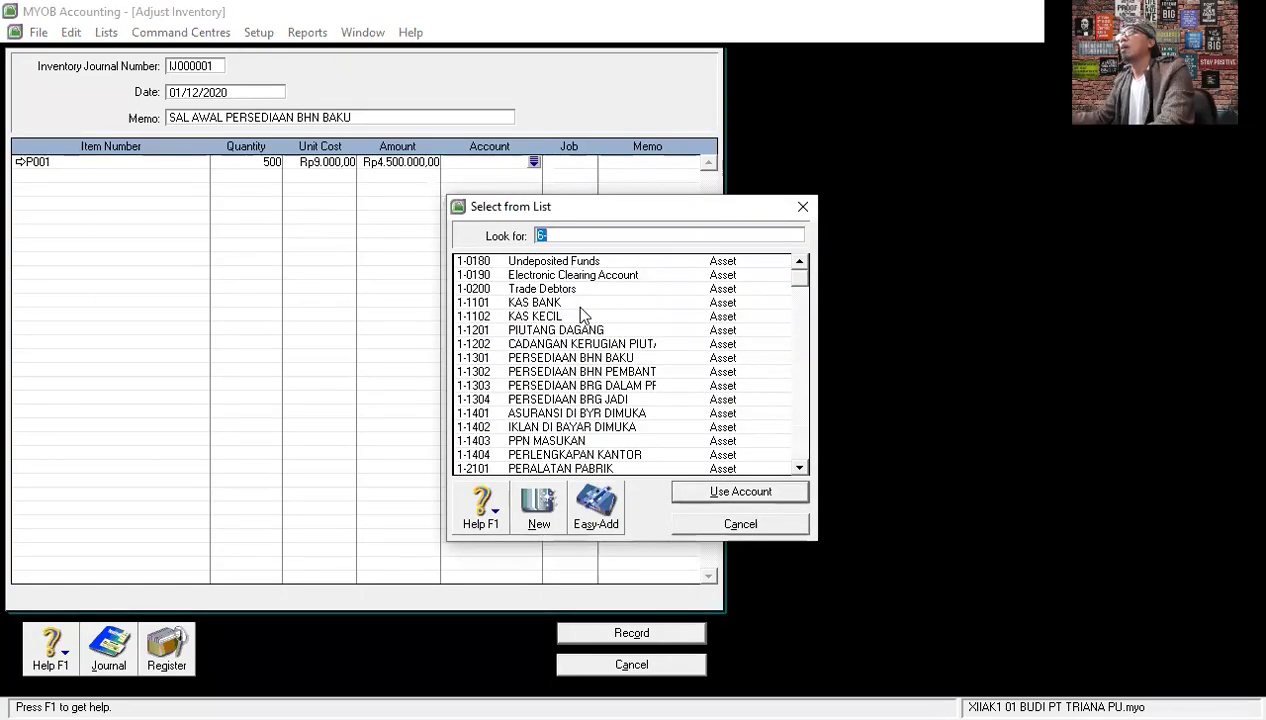
{"action": "scroll", "coordinate": [580, 309], "scroll_direction": "down", "scroll_amount": 3}
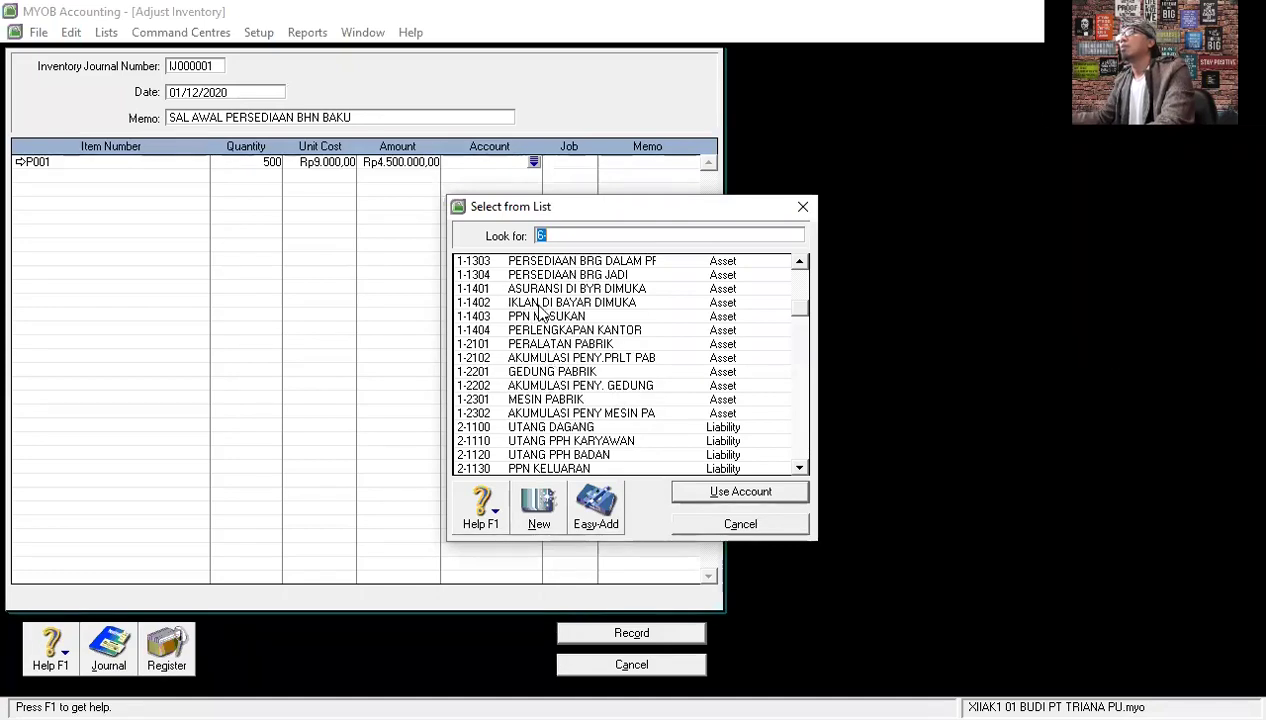
{"action": "scroll", "coordinate": [530, 312], "scroll_direction": "up", "scroll_amount": 1}
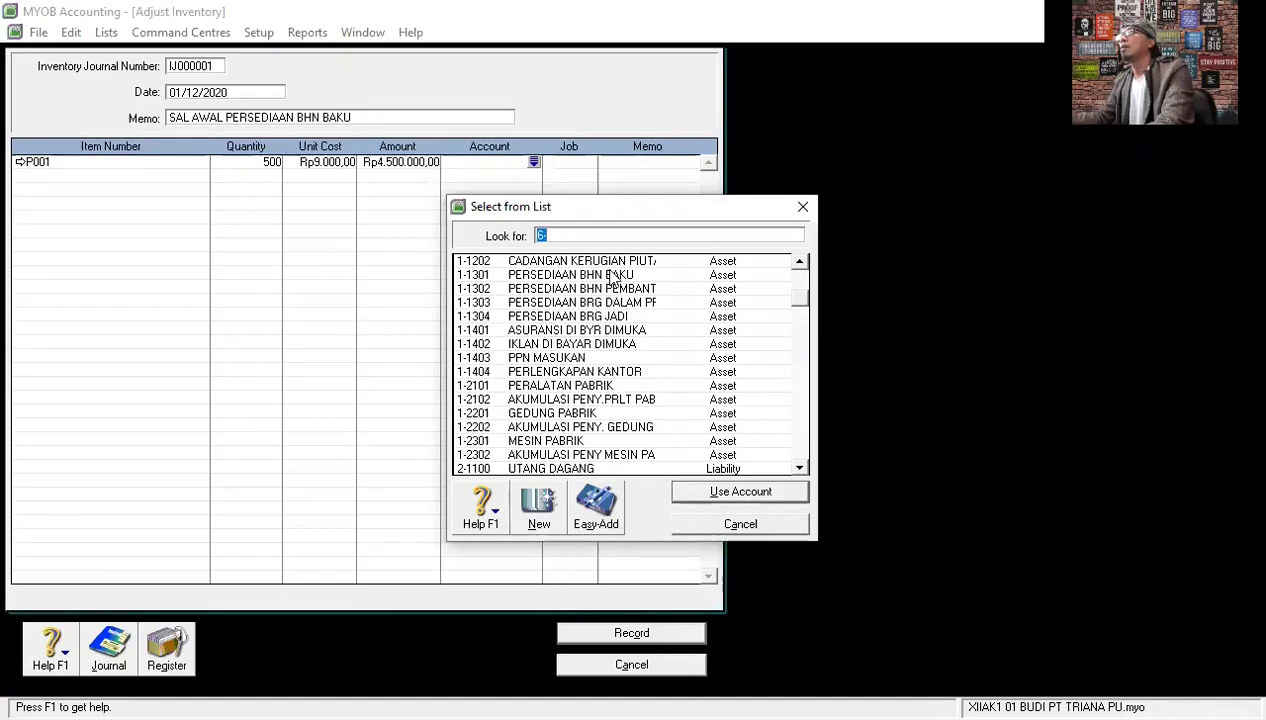
{"action": "left_click", "coordinate": [606, 275]}
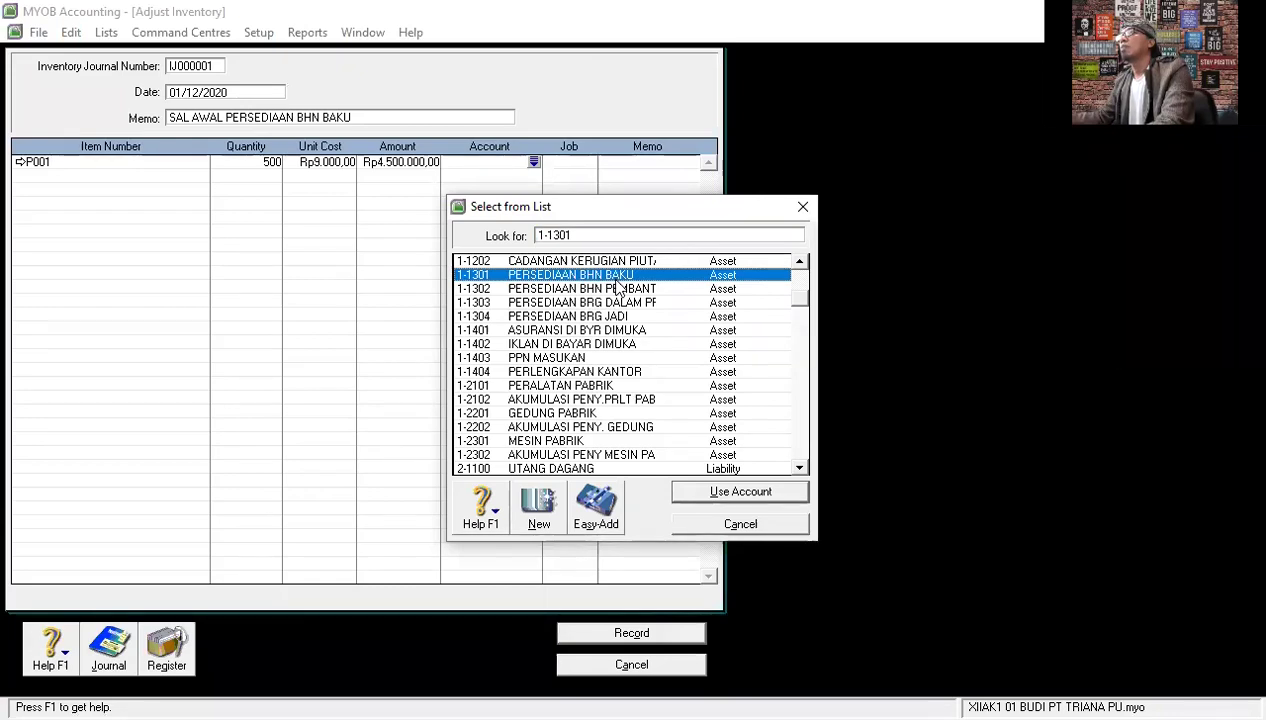
{"action": "double_click", "coordinate": [616, 277]}
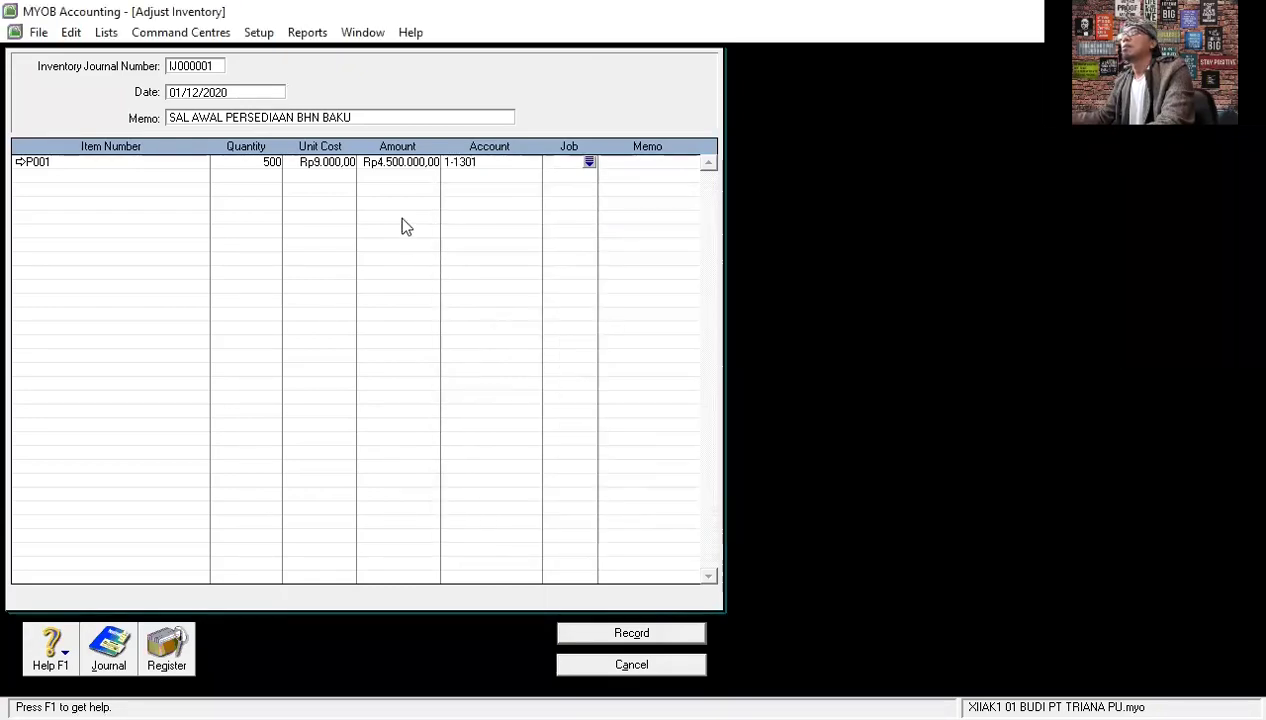
{"action": "key", "text": "Tab"}
{"action": "key", "text": "Tab"}
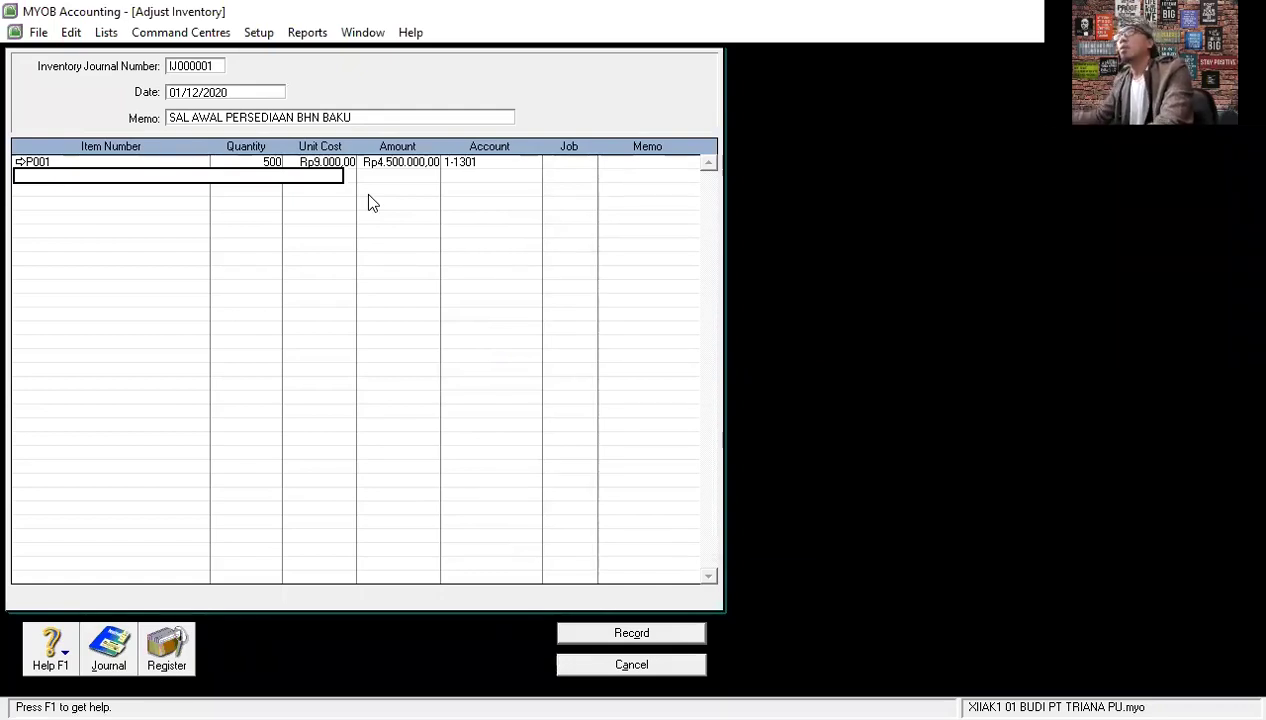
Add item P002 MENTEGA to the adjustment with quantity 150 and unit cost 38000.
{"action": "key", "text": "Tab"}
{"action": "left_click", "coordinate": [589, 277]}
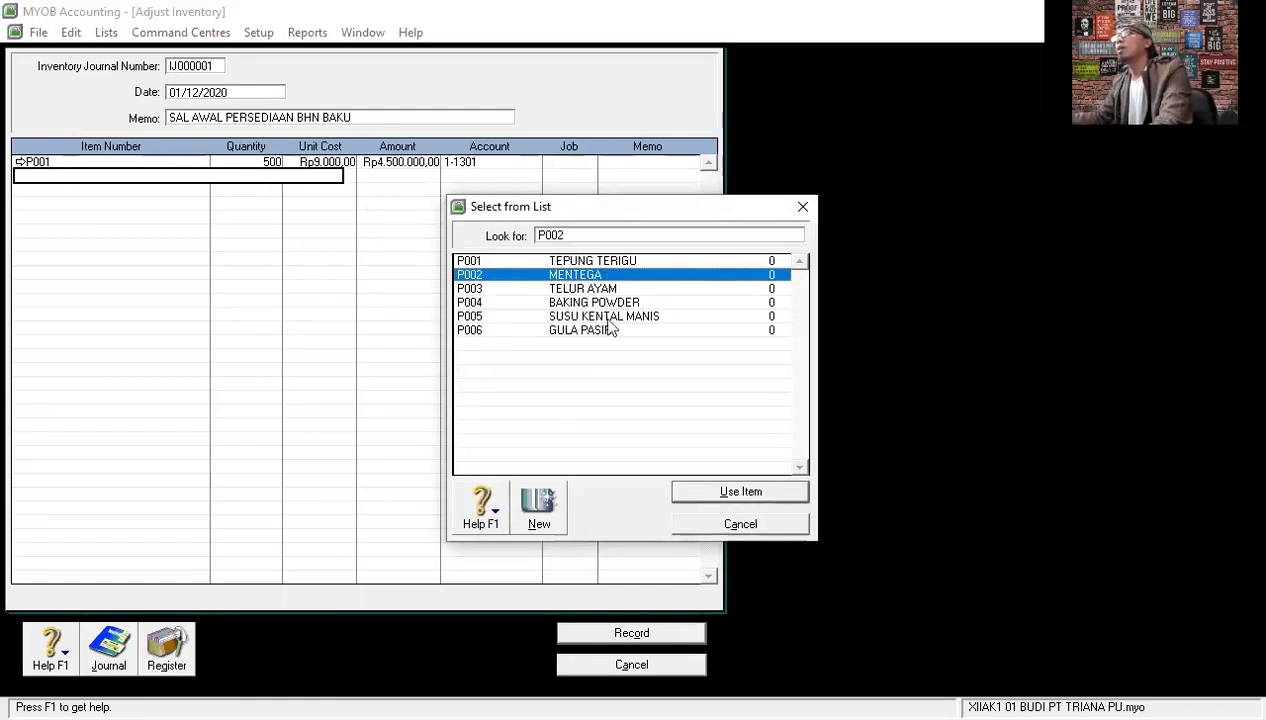
{"action": "left_click", "coordinate": [747, 496]}
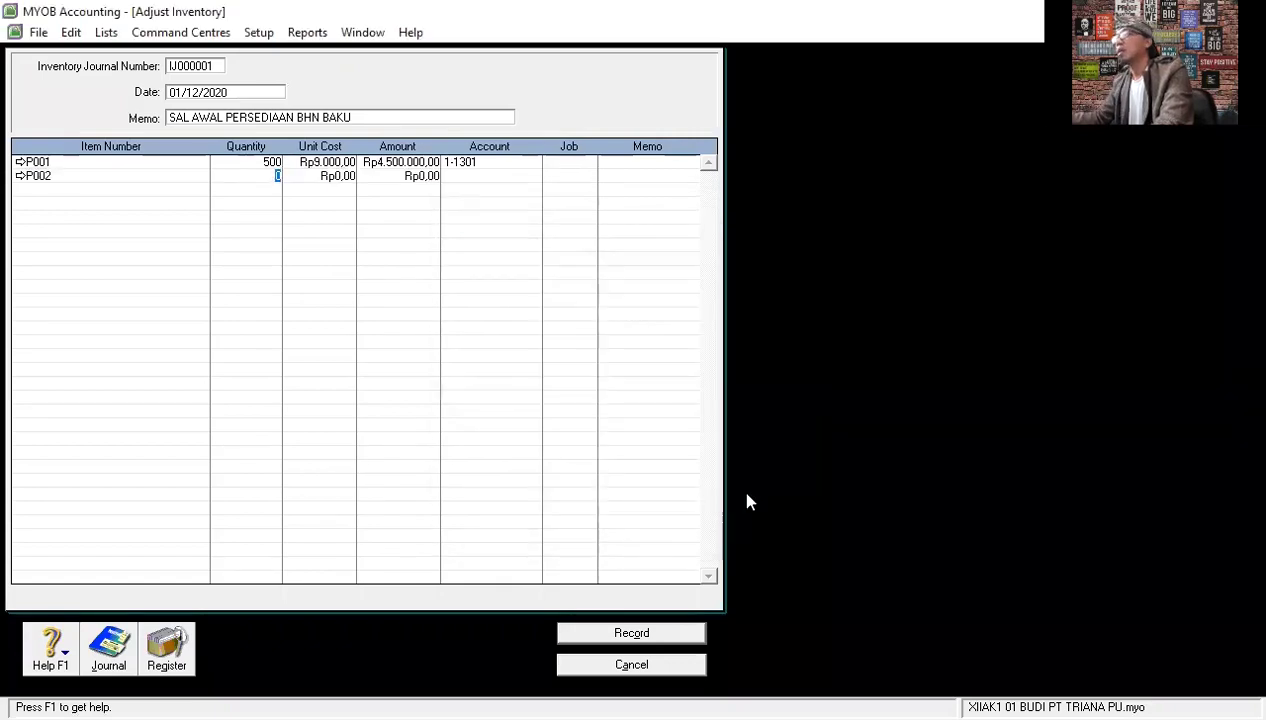
{"action": "type", "text": "150"}
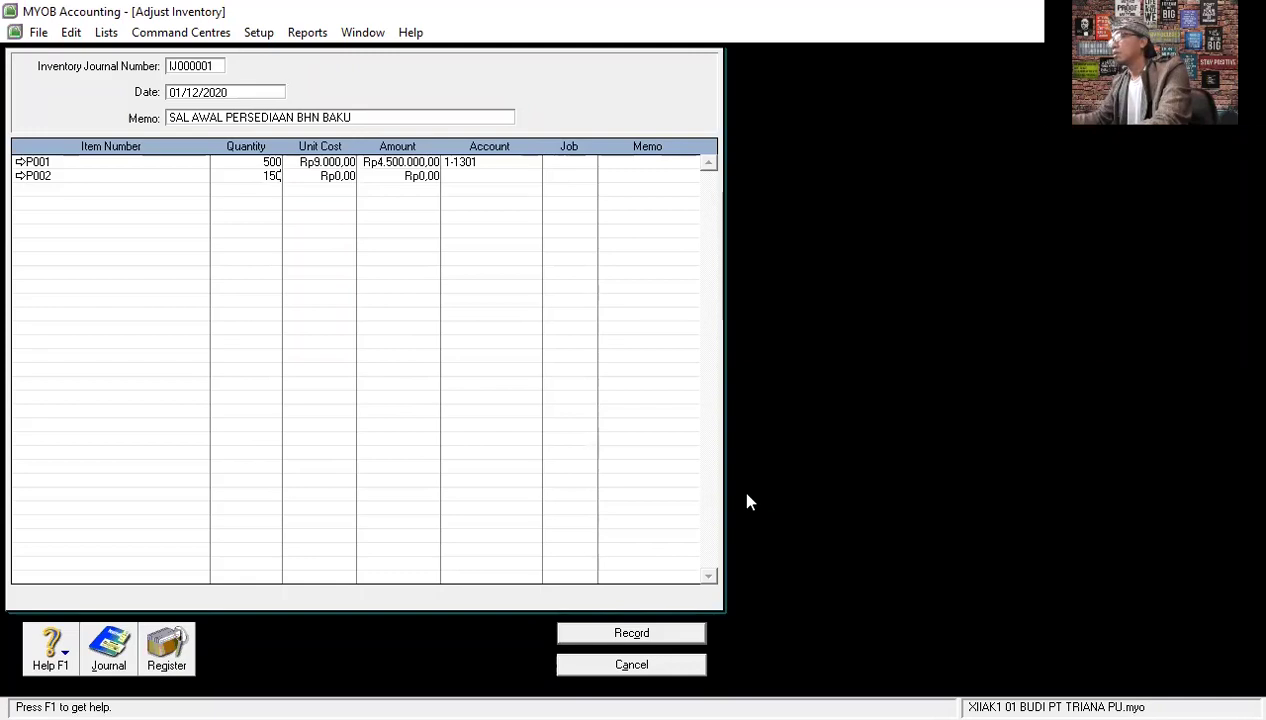
{"action": "key", "text": "Tab"}
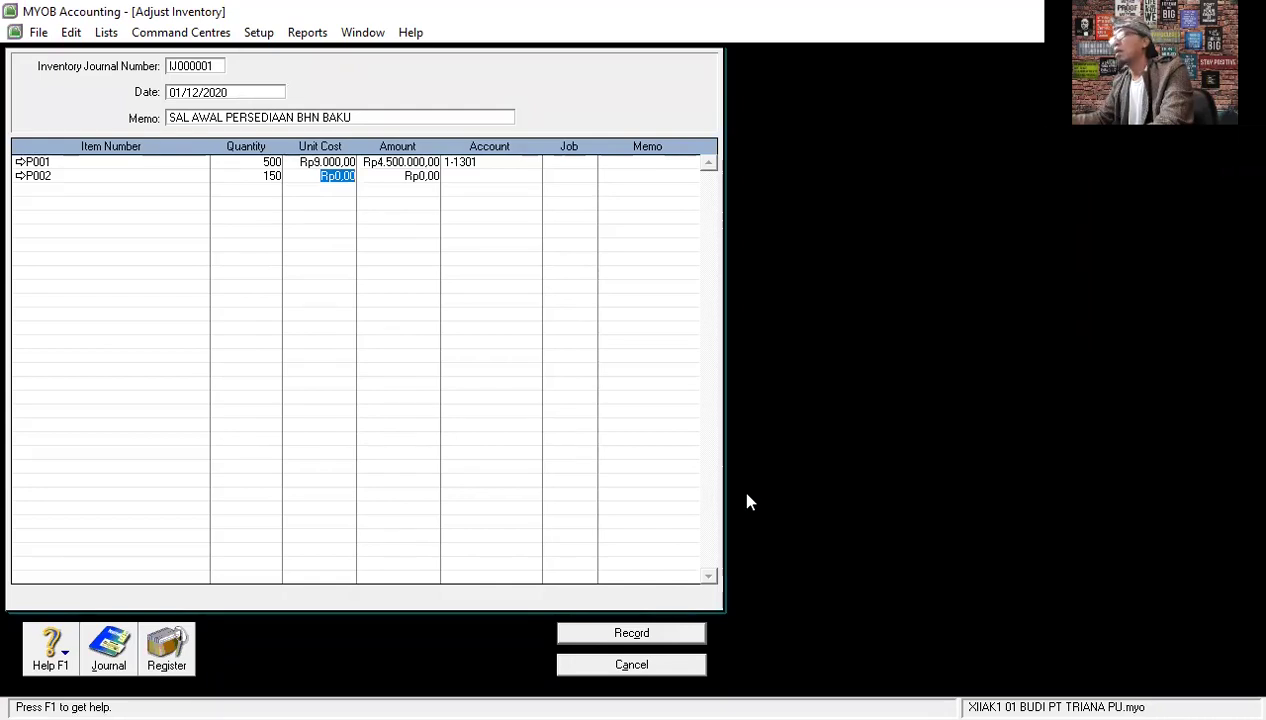
{"action": "type", "text": "38000"}
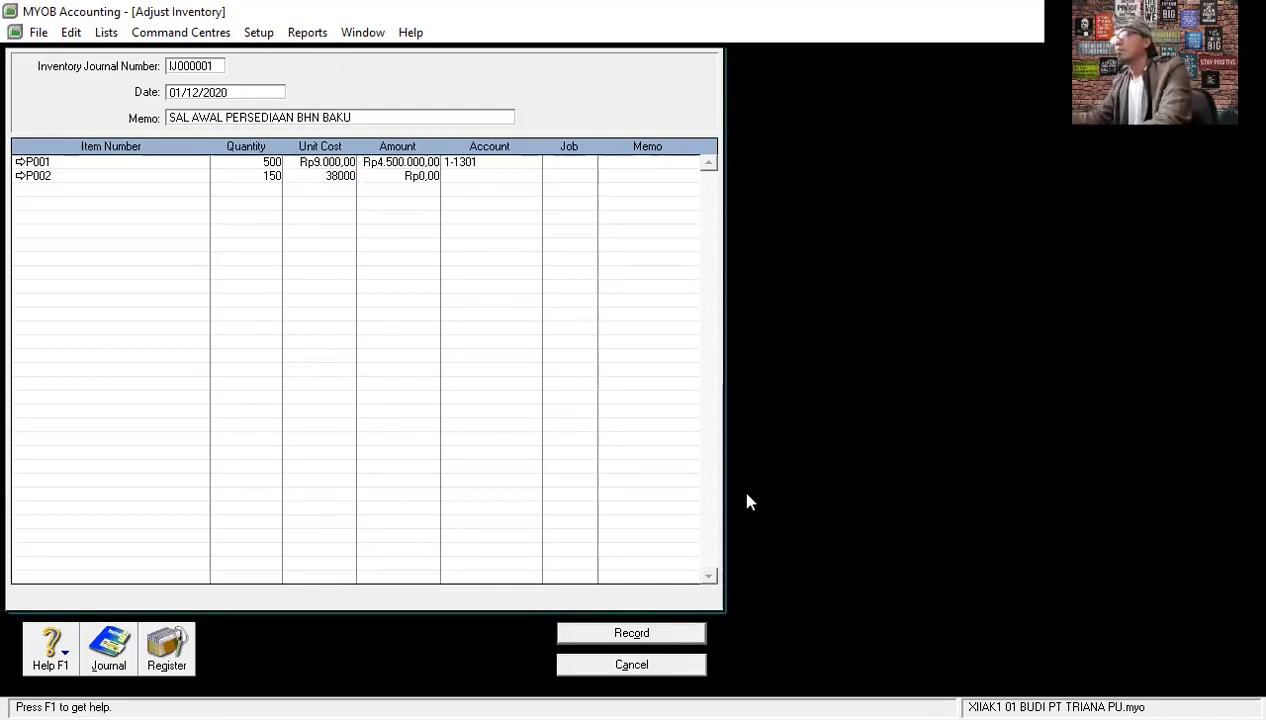
{"action": "key", "text": "Return"}
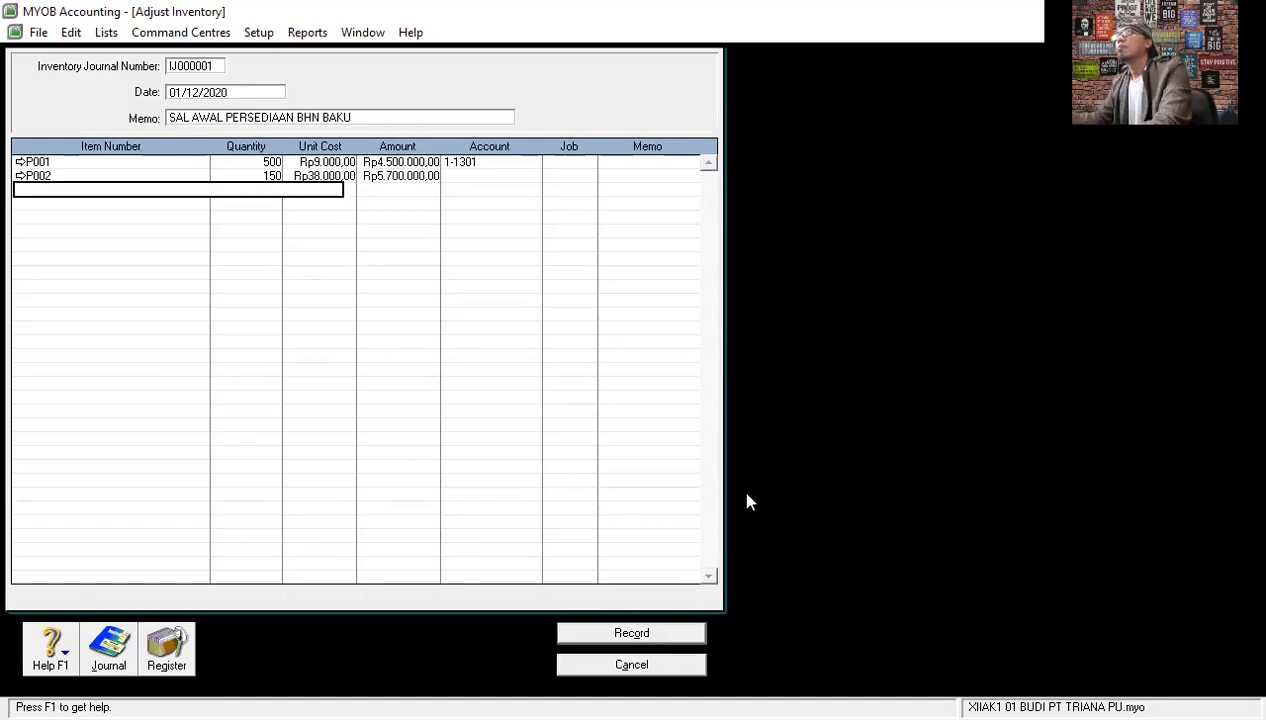
Assign account 1-1301 PERSEDIAAN BHN BAKU to the P002 line and finish the line.
{"action": "left_click", "coordinate": [445, 176]}
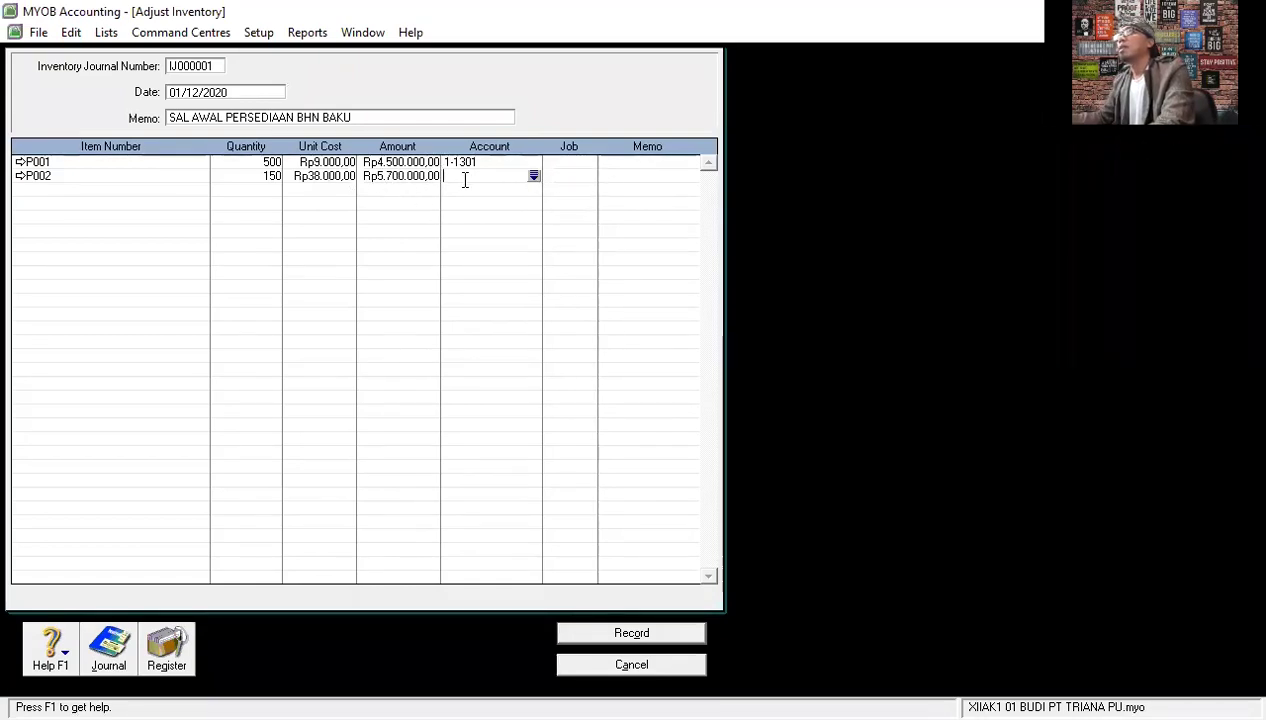
{"action": "left_click", "coordinate": [534, 177]}
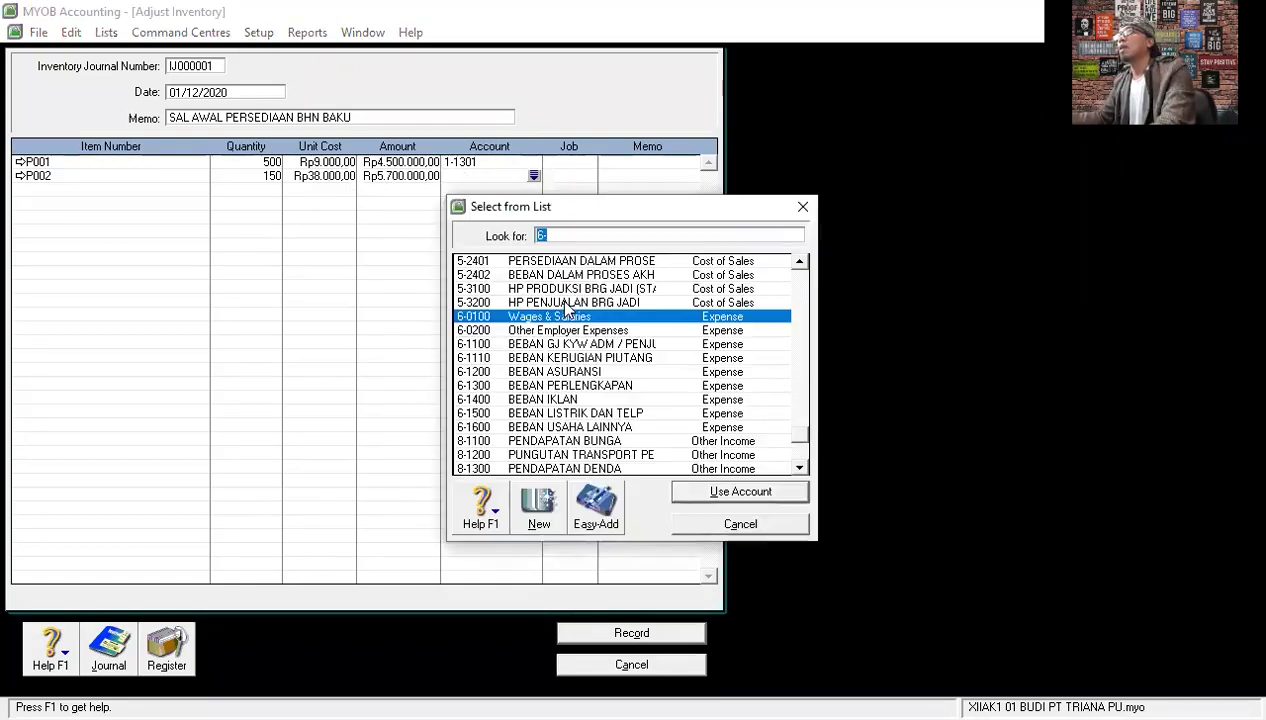
{"action": "scroll", "coordinate": [558, 298], "scroll_direction": "up", "scroll_amount": 10}
{"action": "scroll", "coordinate": [565, 308], "scroll_direction": "up", "scroll_amount": 3}
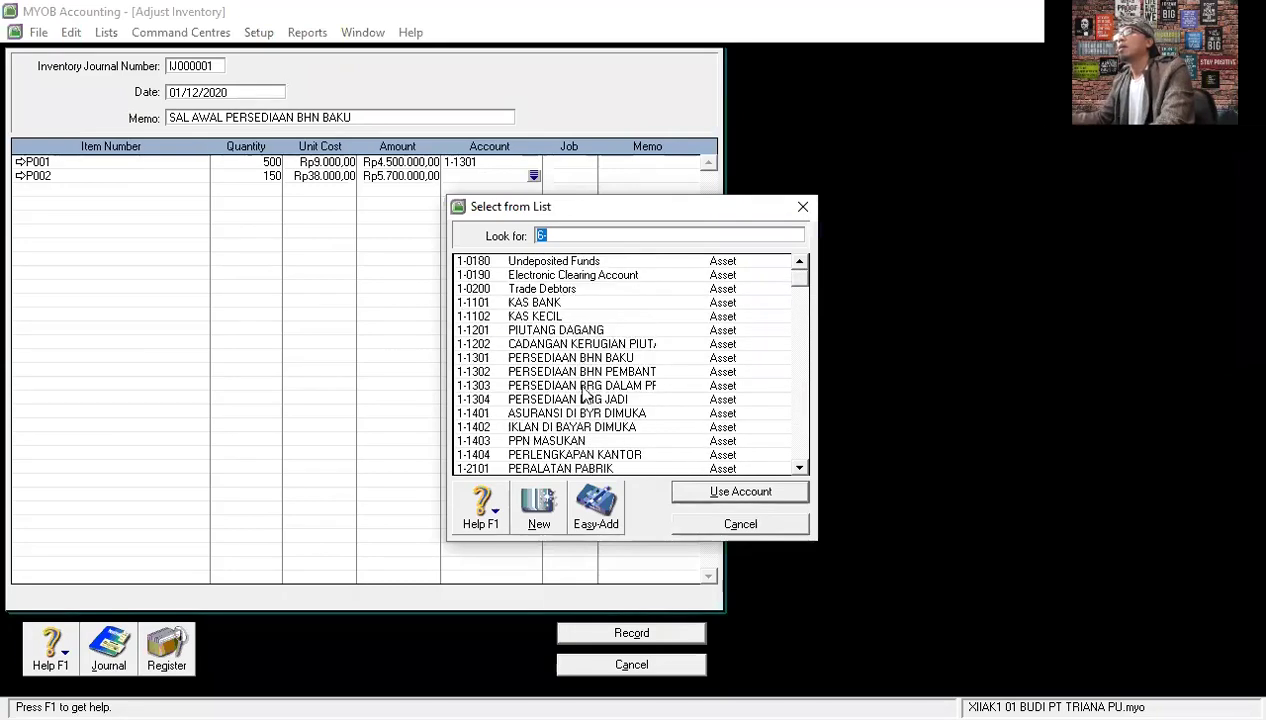
{"action": "left_click", "coordinate": [617, 360]}
{"action": "left_click", "coordinate": [726, 491]}
{"action": "key", "text": "Tab"}
{"action": "key", "text": "Tab"}
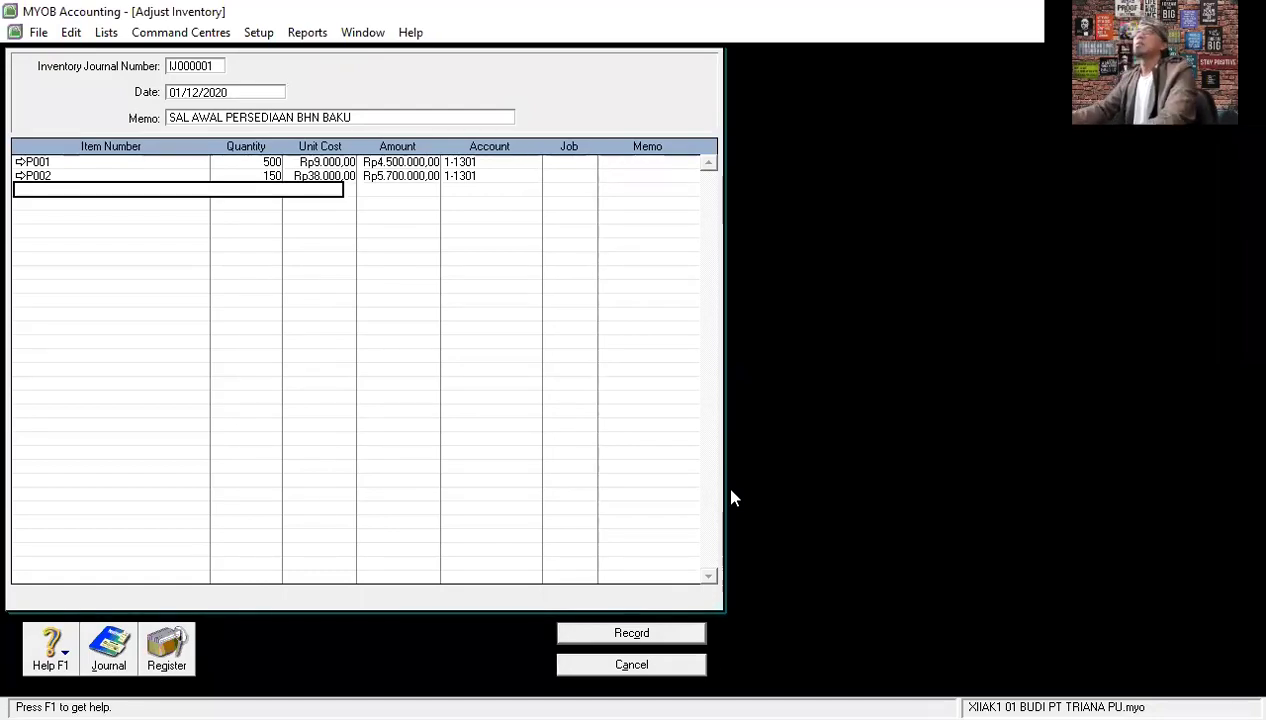
Add item P003 TELUR AYAM to the adjustment with quantity 800, unit cost 2000 and account 1-1301.
{"action": "key", "text": "Tab"}
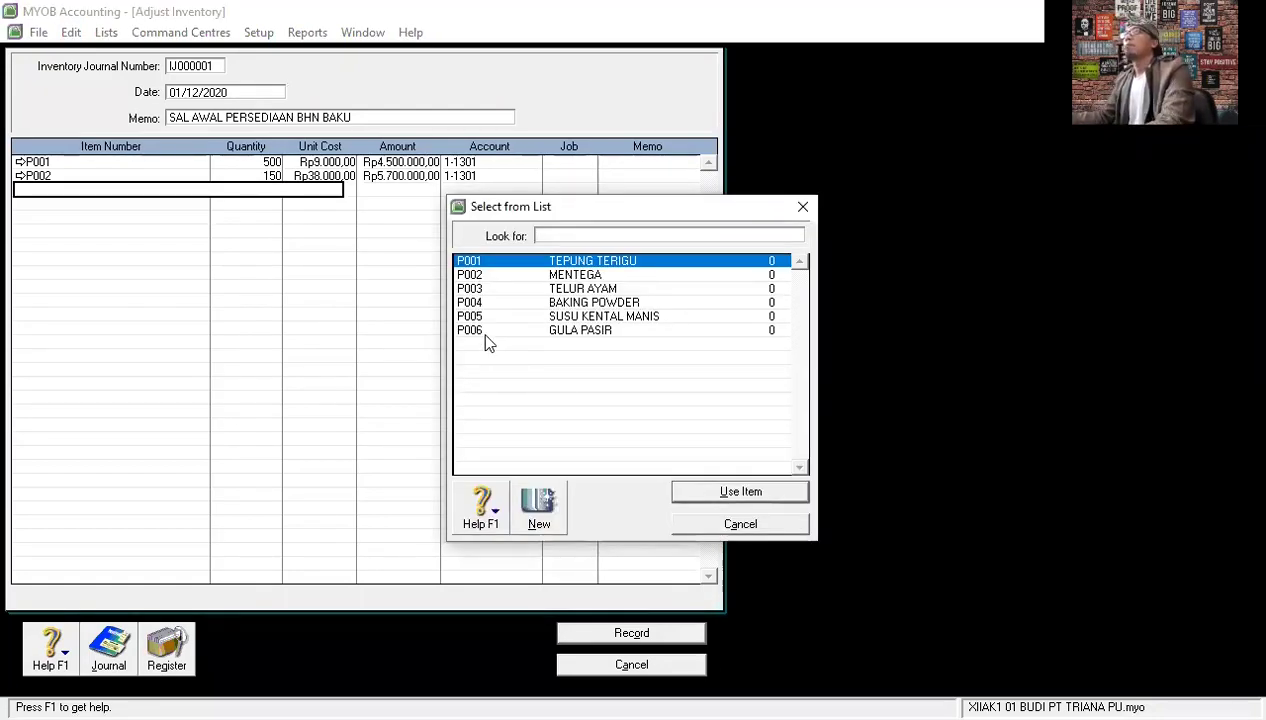
{"action": "left_click", "coordinate": [583, 289]}
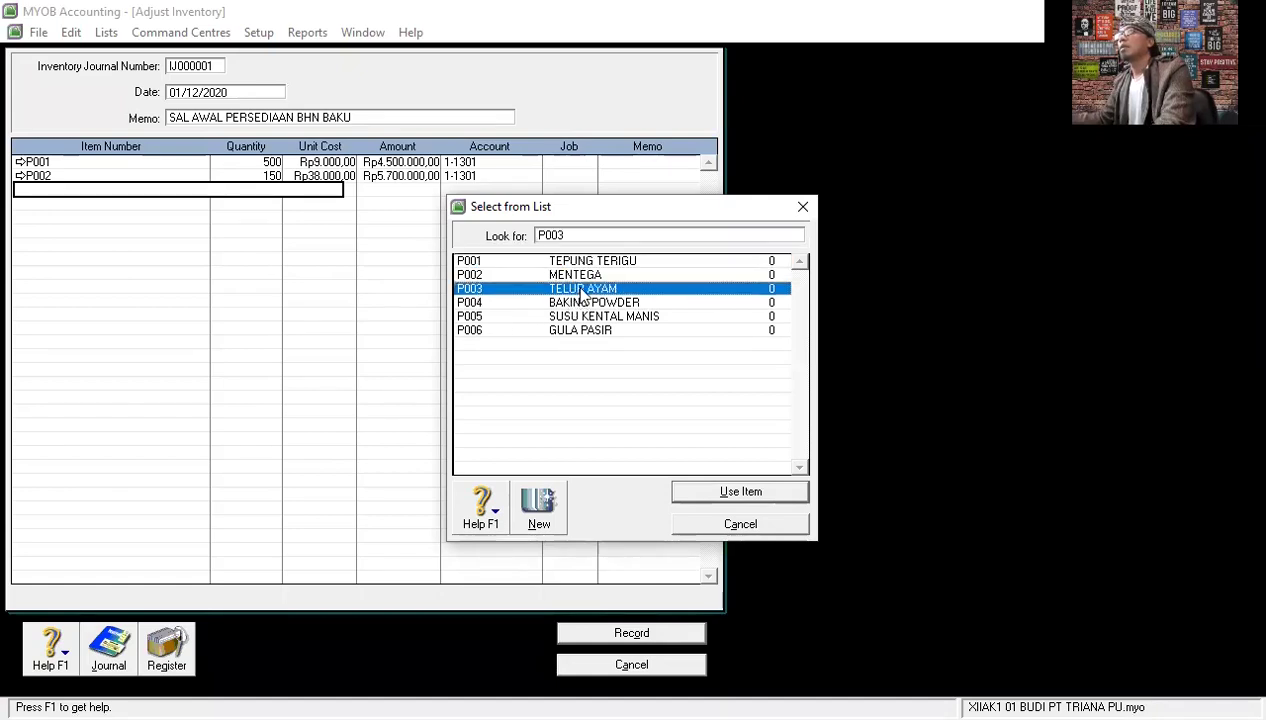
{"action": "double_click", "coordinate": [583, 290]}
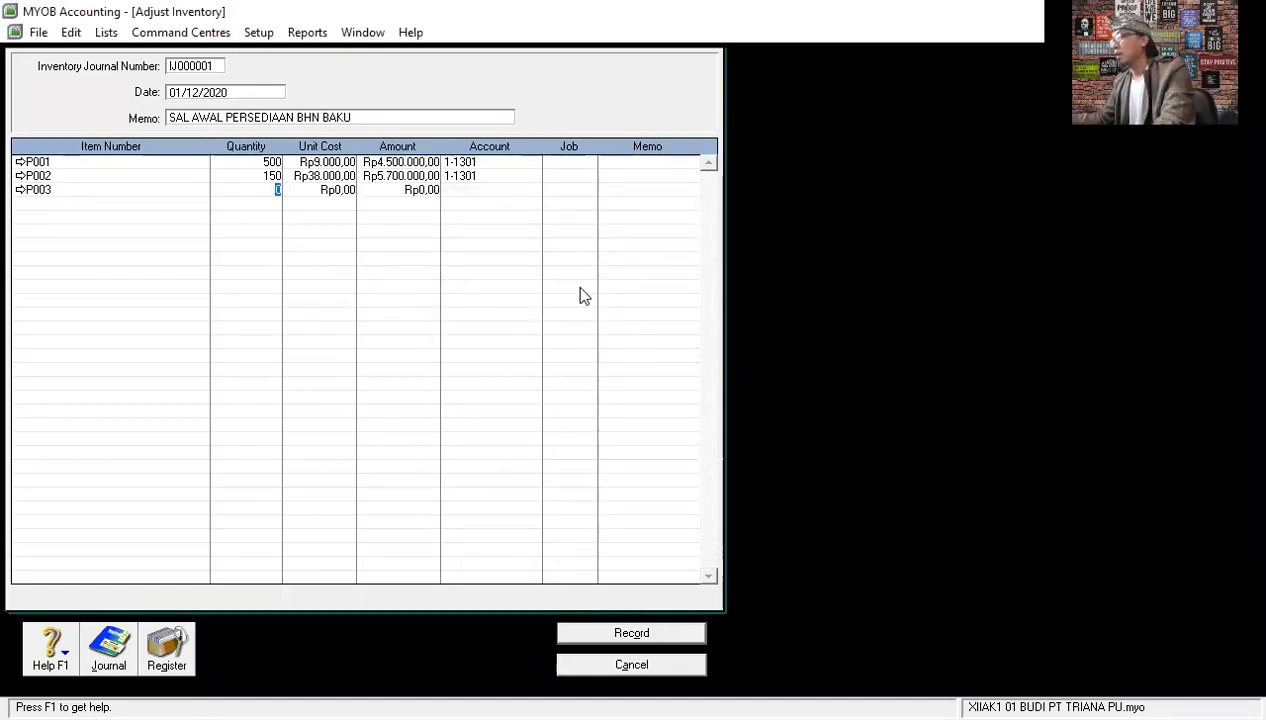
{"action": "type", "text": "800"}
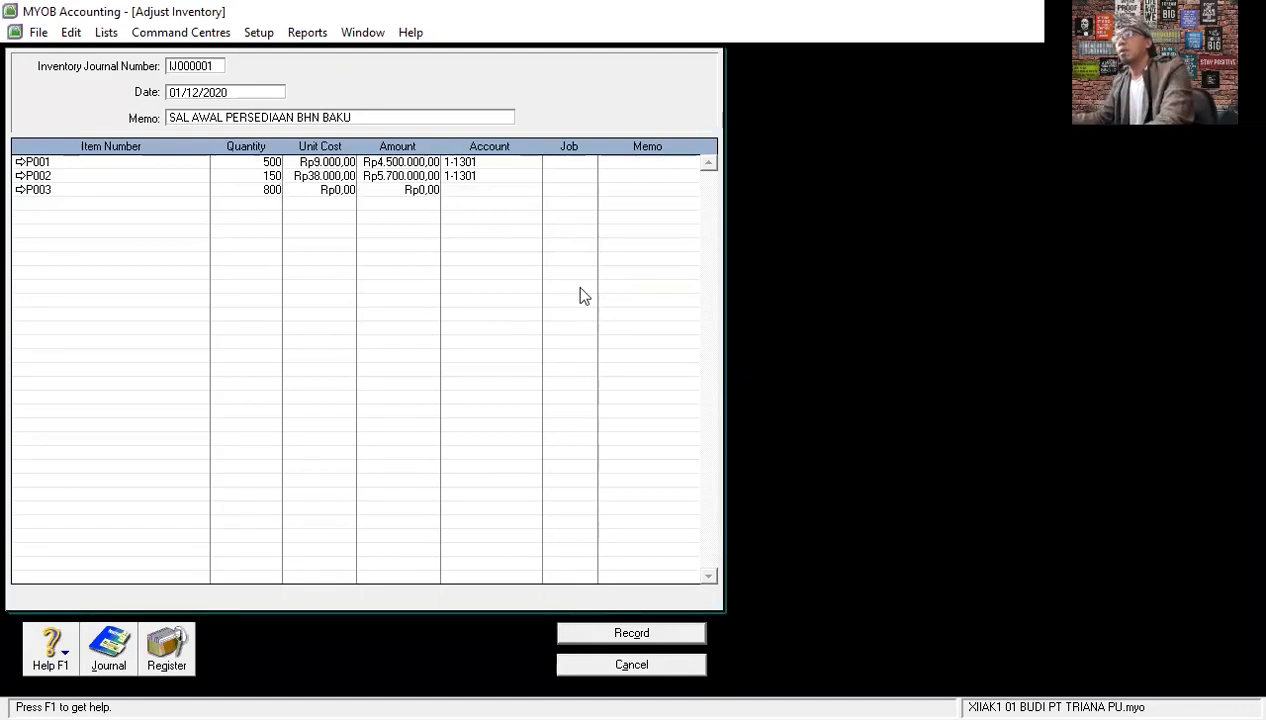
{"action": "key", "text": "Tab"}
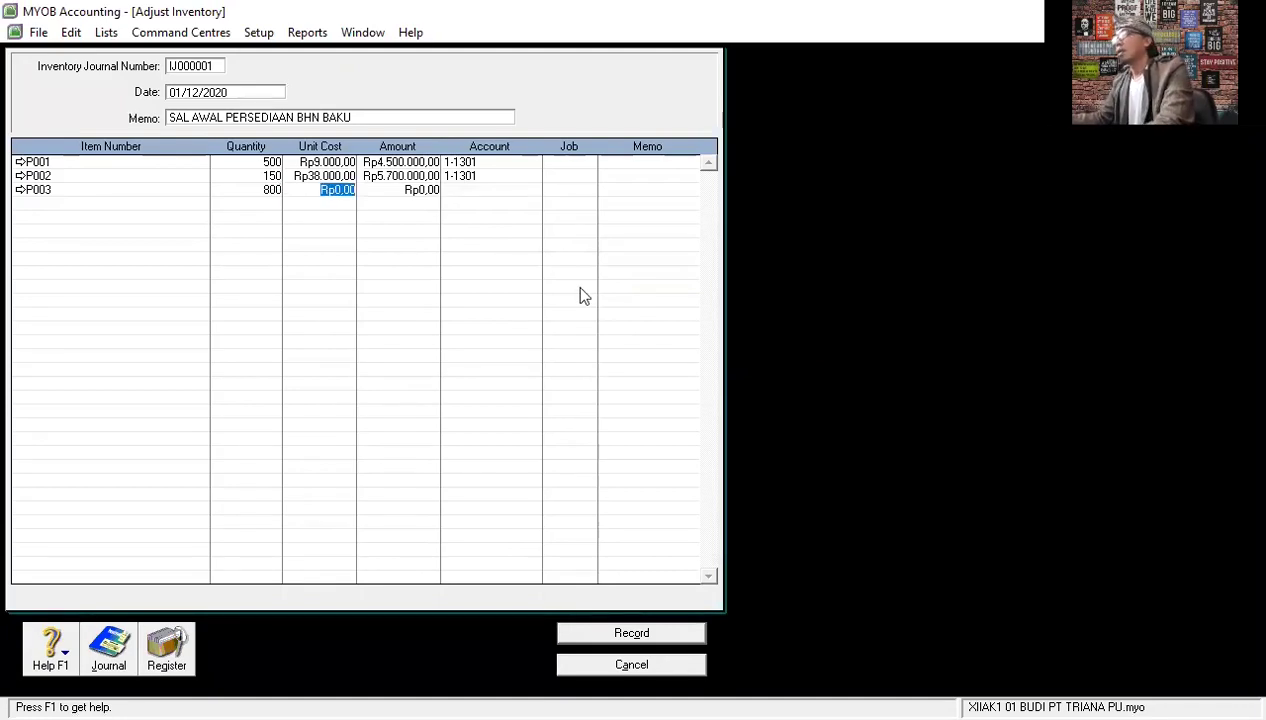
{"action": "type", "text": "2000"}
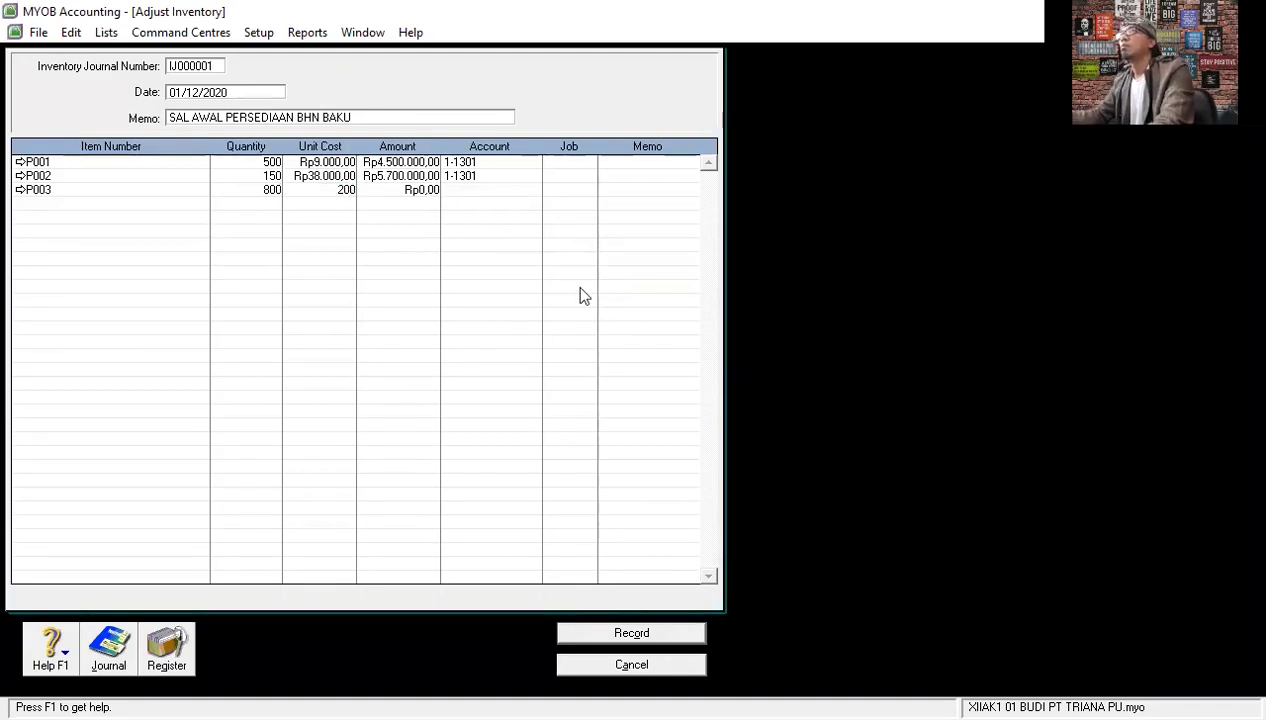
{"action": "key", "text": "Tab"}
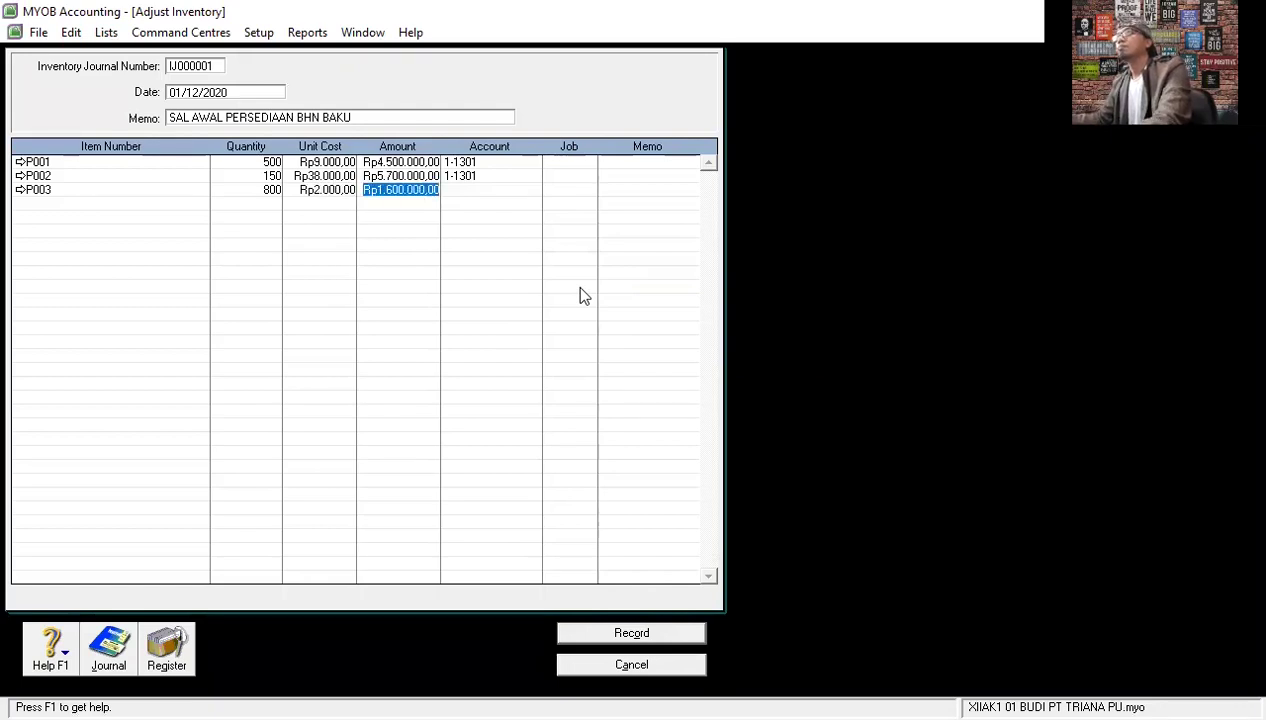
{"action": "key", "text": "Tab"}
{"action": "type", "text": "11301"}
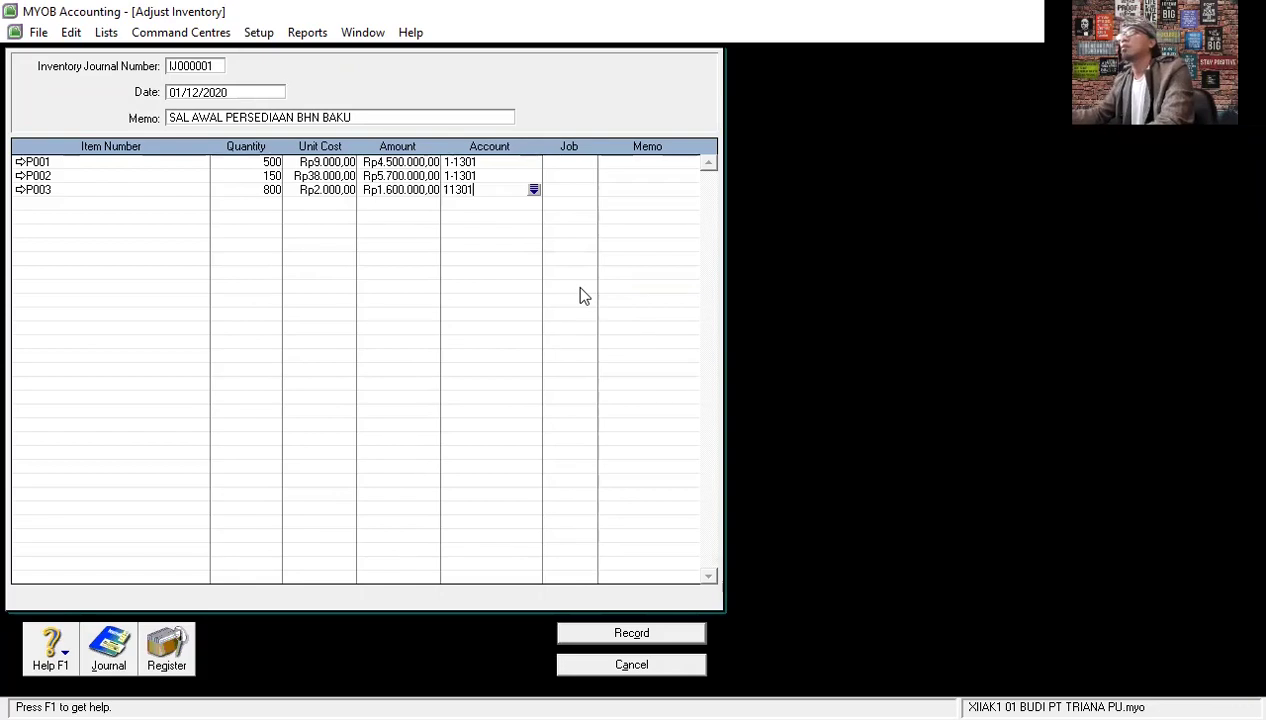
{"action": "key", "text": "Return"}
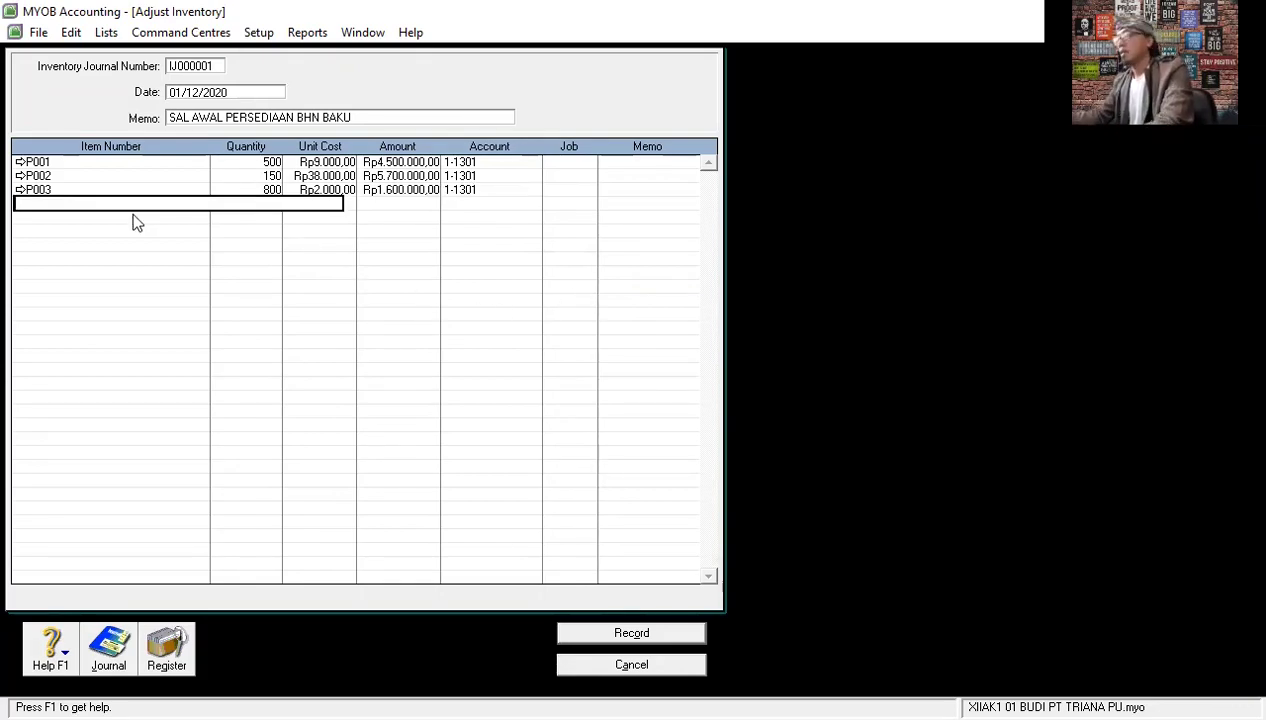
Add item P004 BAKING POWDER to the adjustment with quantity 50 and unit cost 5000.
{"action": "key", "text": "Tab"}
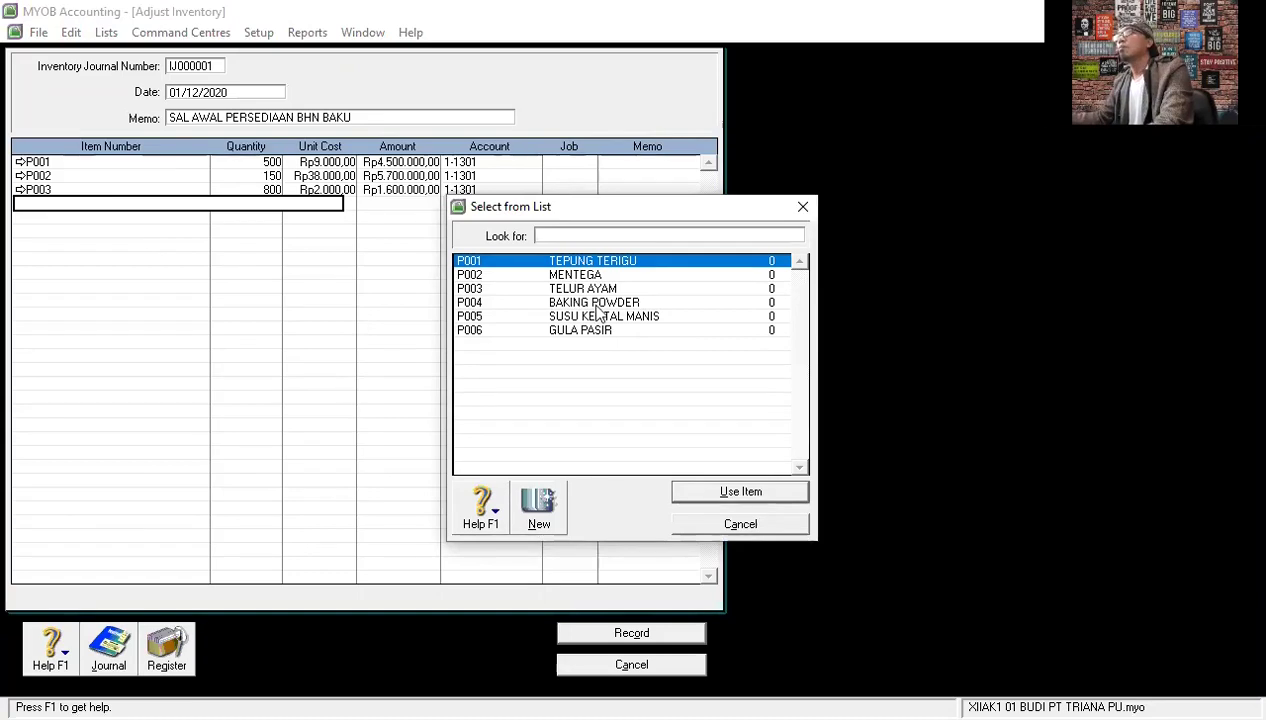
{"action": "type", "text": "P004"}
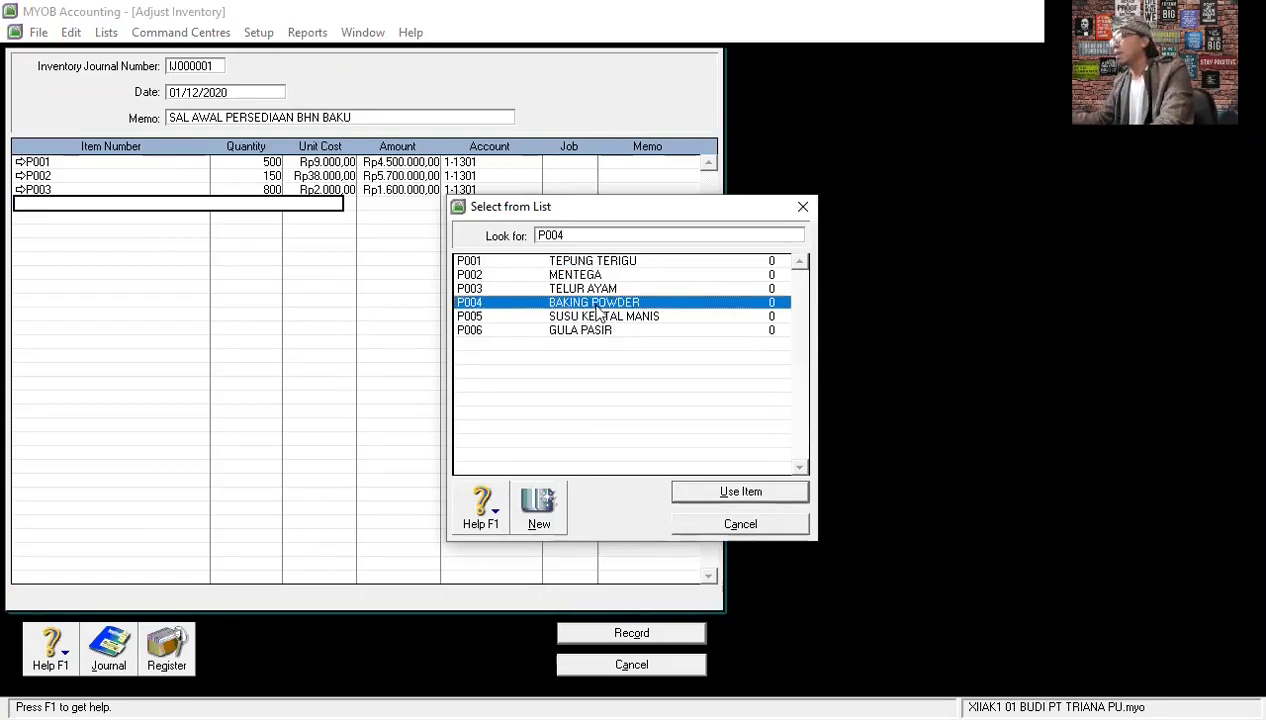
{"action": "double_click", "coordinate": [597, 306]}
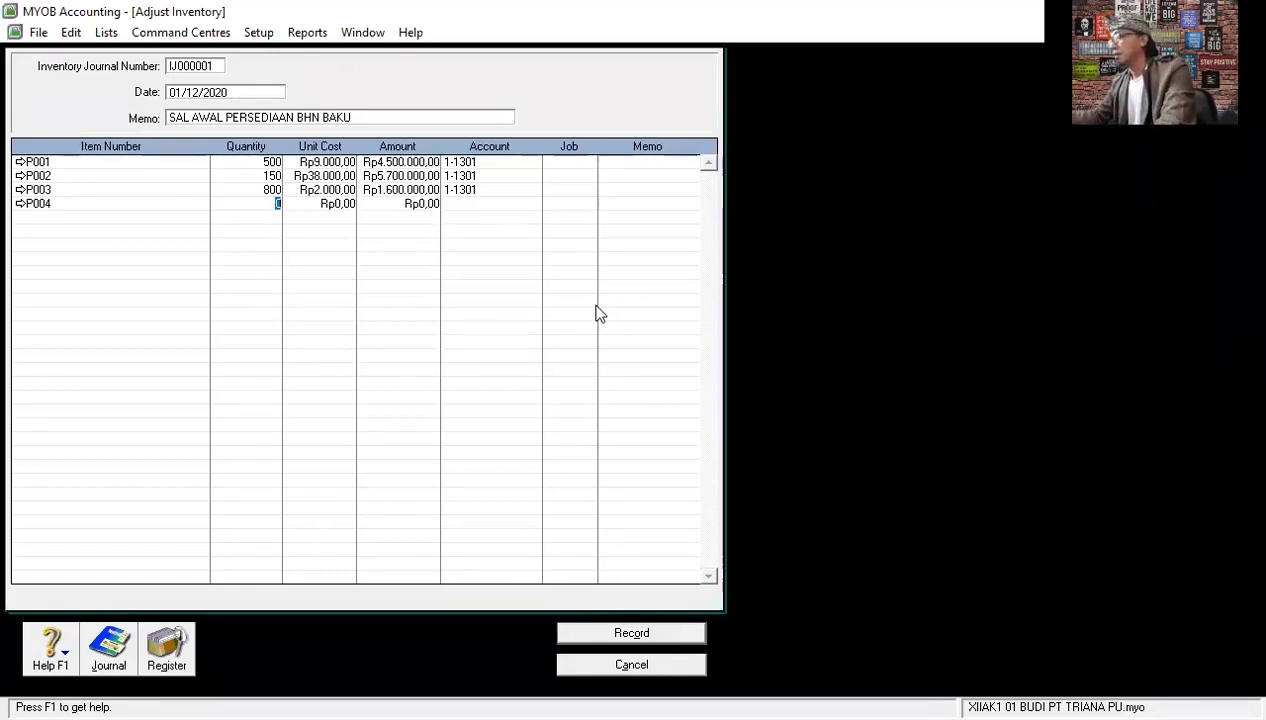
{"action": "type", "text": "800"}
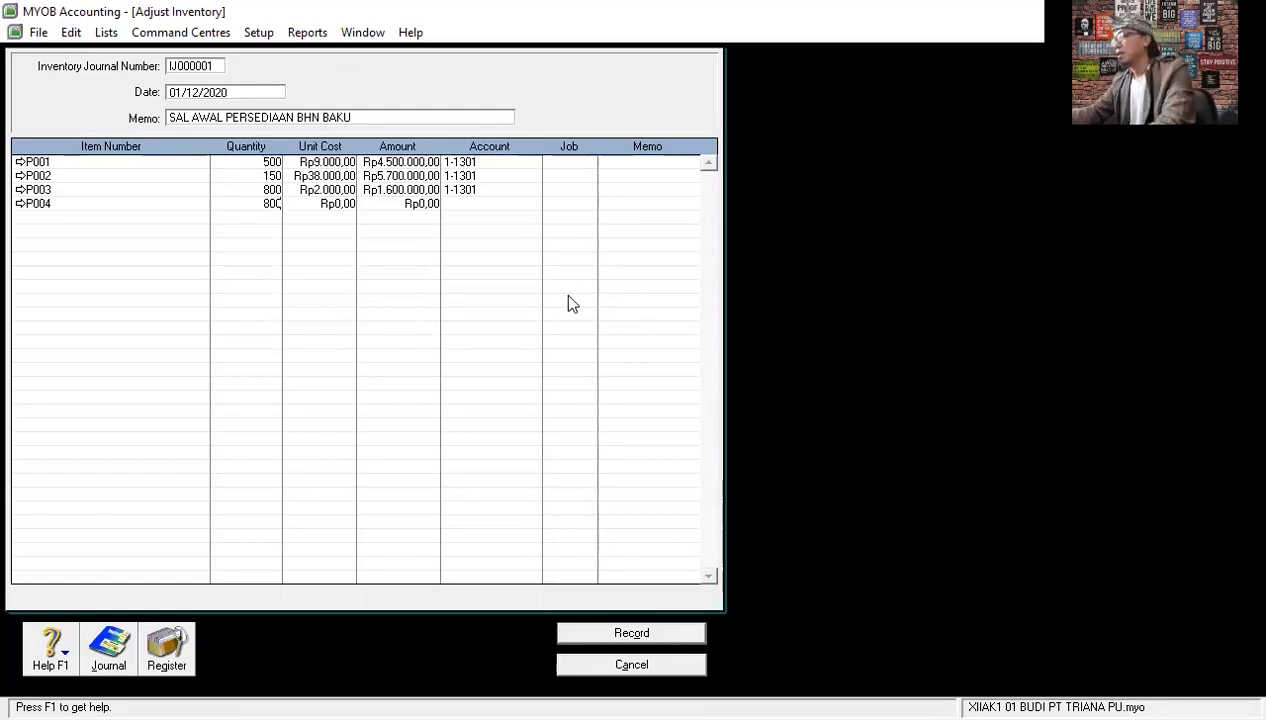
{"action": "key", "text": "BackSpace"}
{"action": "key", "text": "BackSpace"}
{"action": "key", "text": "BackSpace"}
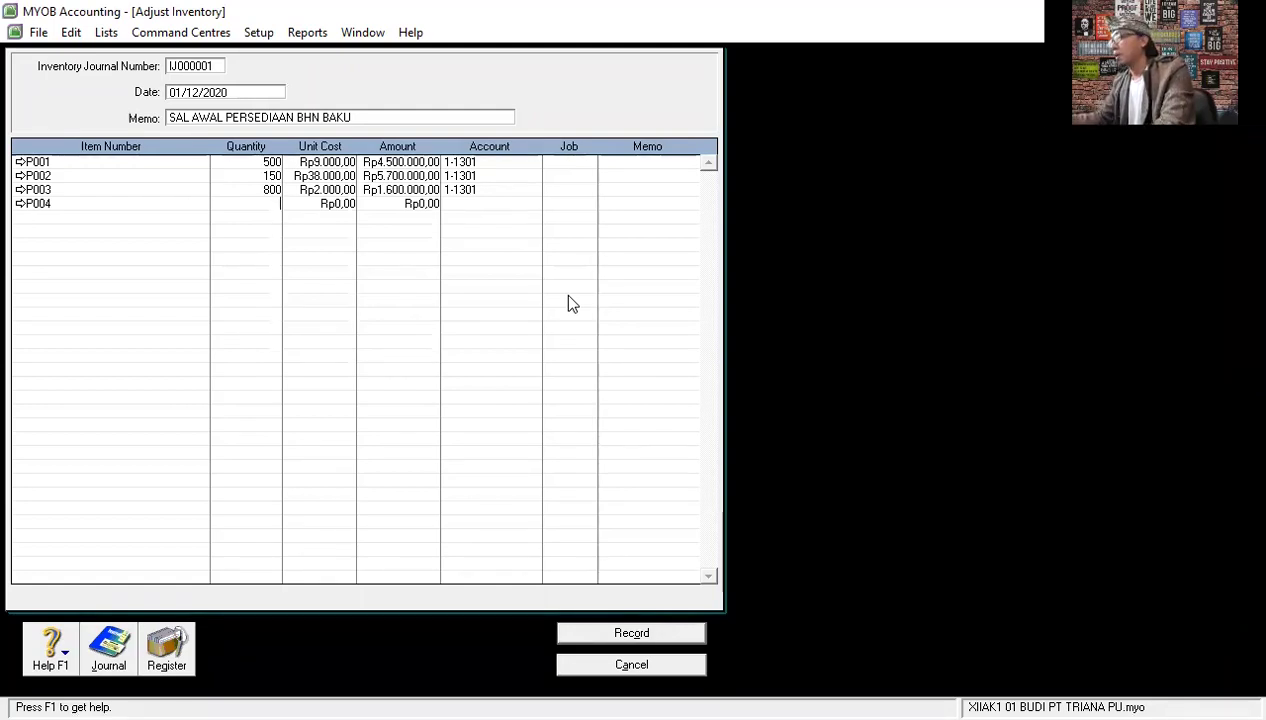
{"action": "type", "text": "50"}
{"action": "key", "text": "Tab"}
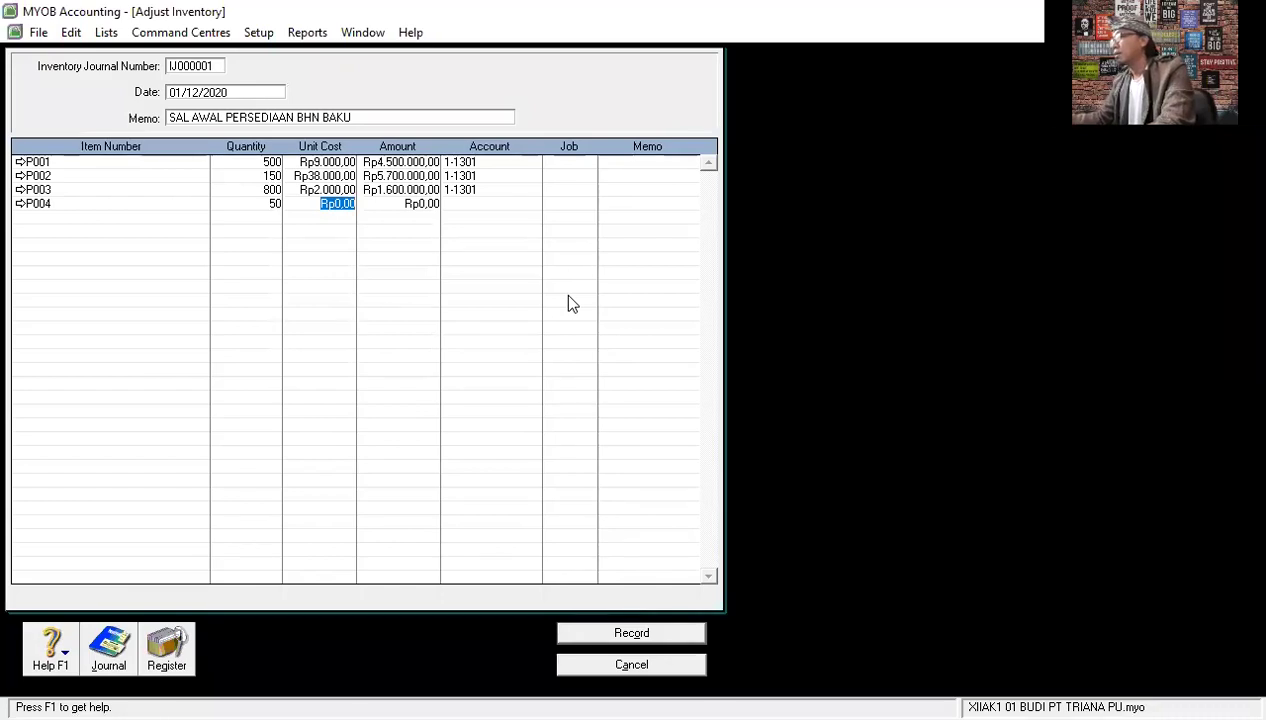
{"action": "type", "text": "5.000"}
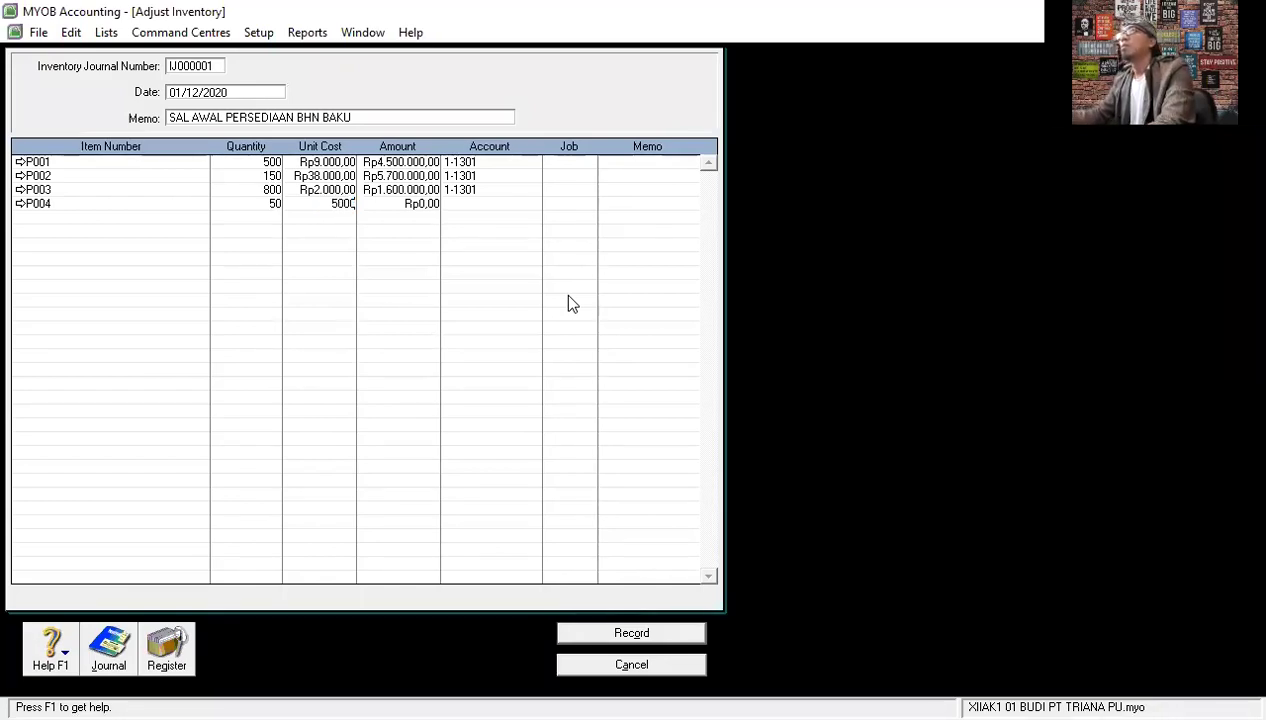
{"action": "key", "text": "Tab"}
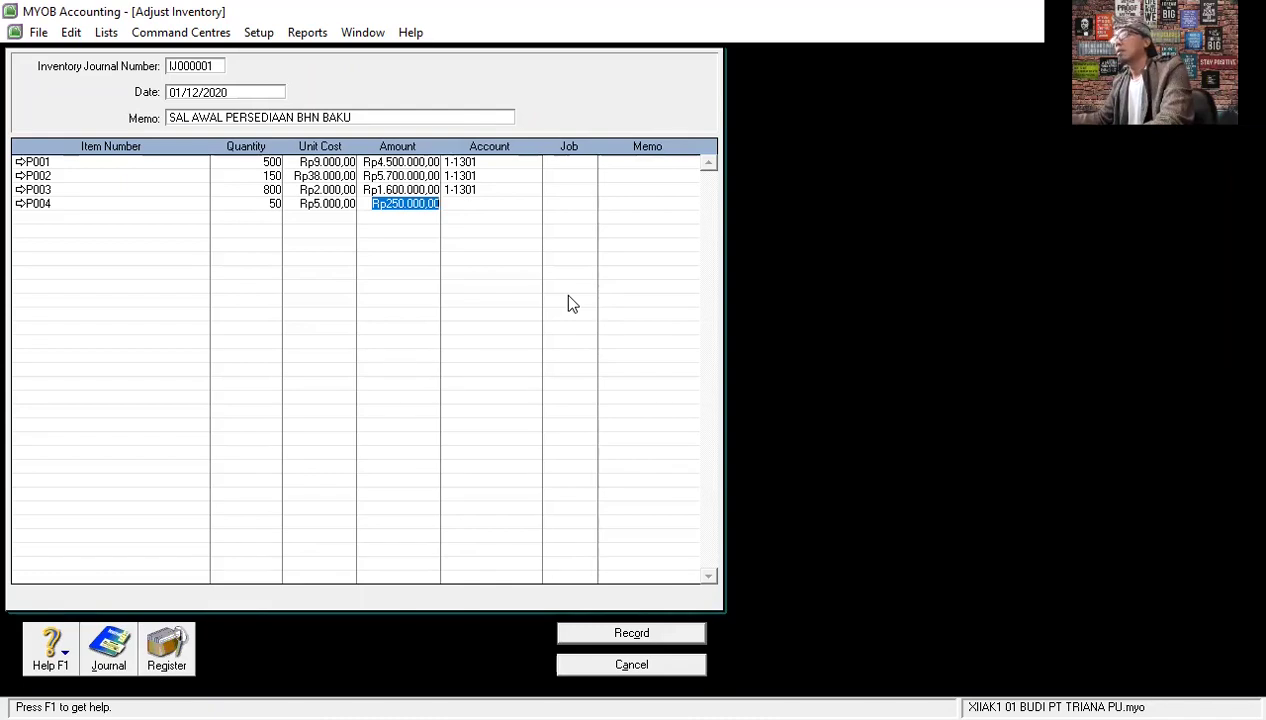
Assign account 1-1301 to the P004 line and finish the line.
{"action": "key", "text": "Tab"}
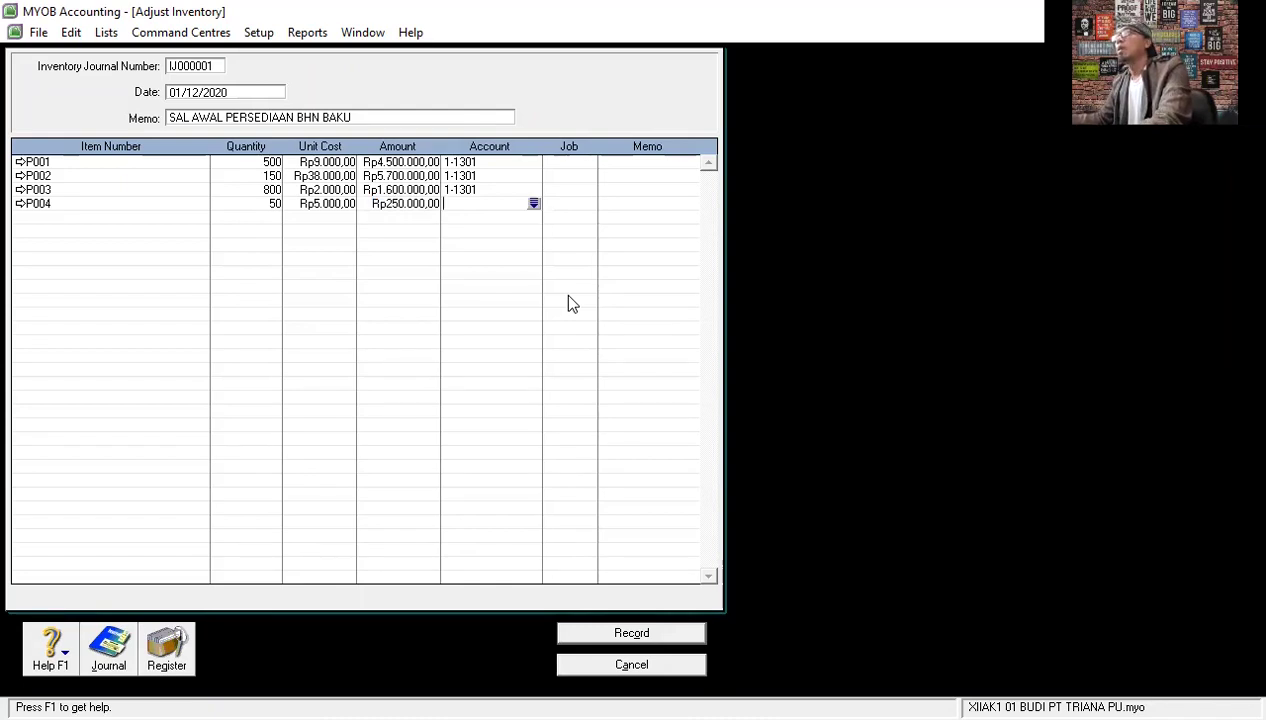
{"action": "type", "text": "1-13"}
{"action": "type", "text": "01"}
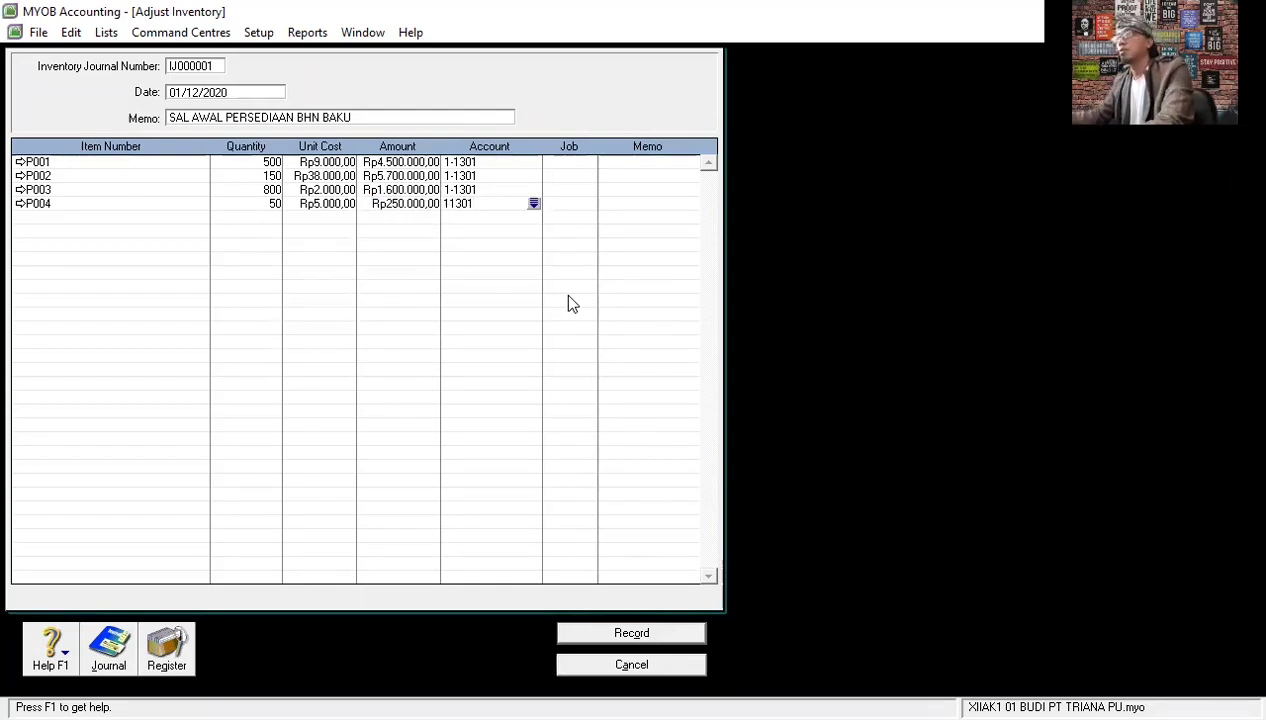
{"action": "key", "text": "Return"}
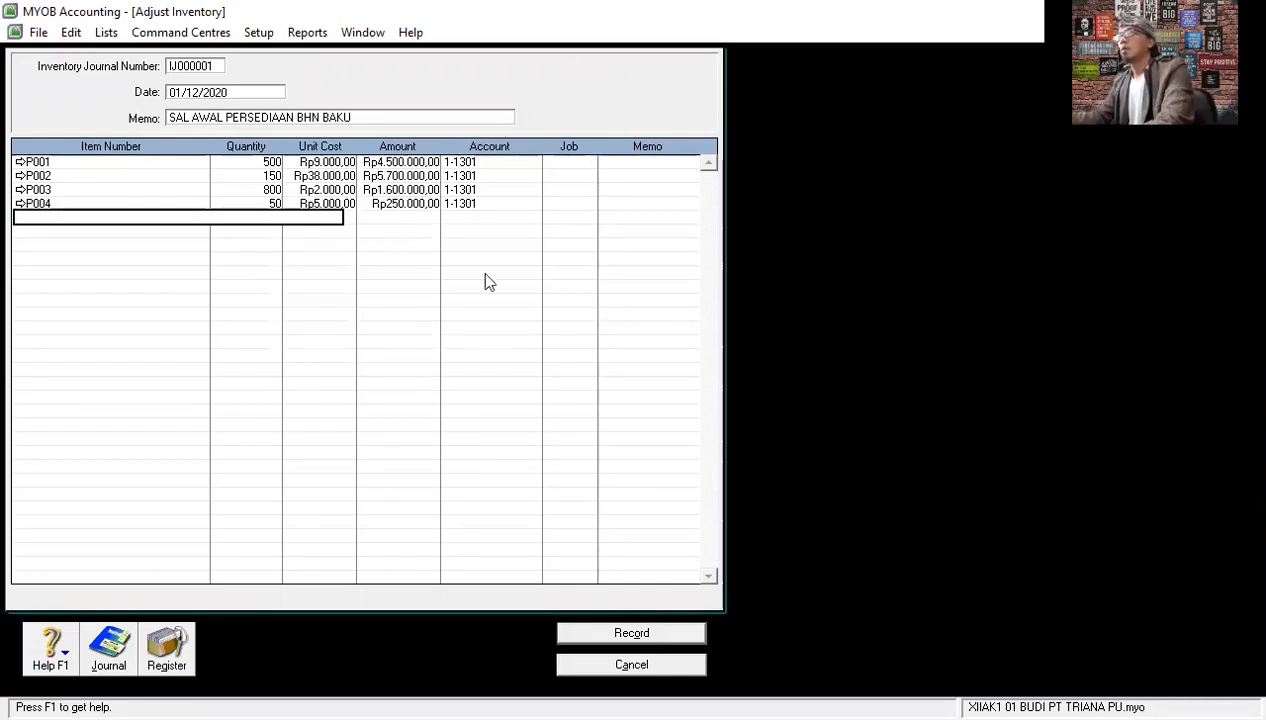
Add item P005 SUSU KENTAL MANIS to the adjustment with quantity 200, unit cost 10000 and account 1-1301.
{"action": "key", "text": "Return"}
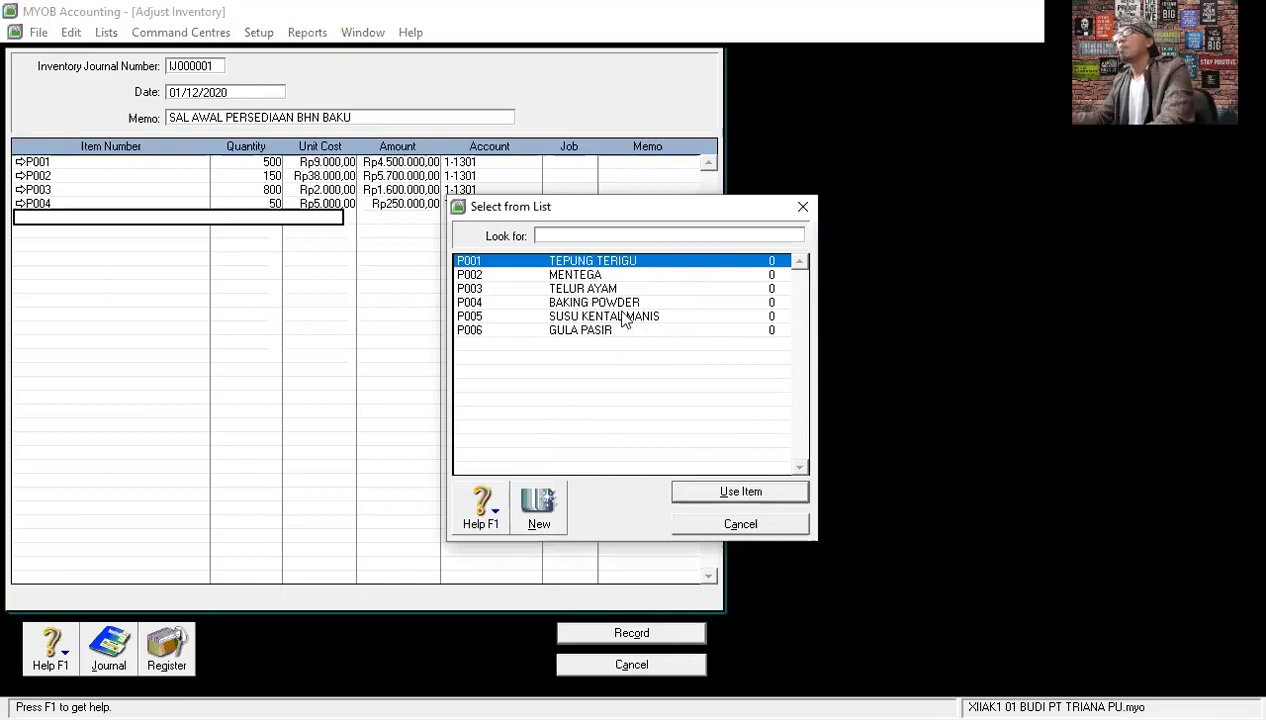
{"action": "left_click", "coordinate": [573, 318]}
{"action": "double_click", "coordinate": [573, 318]}
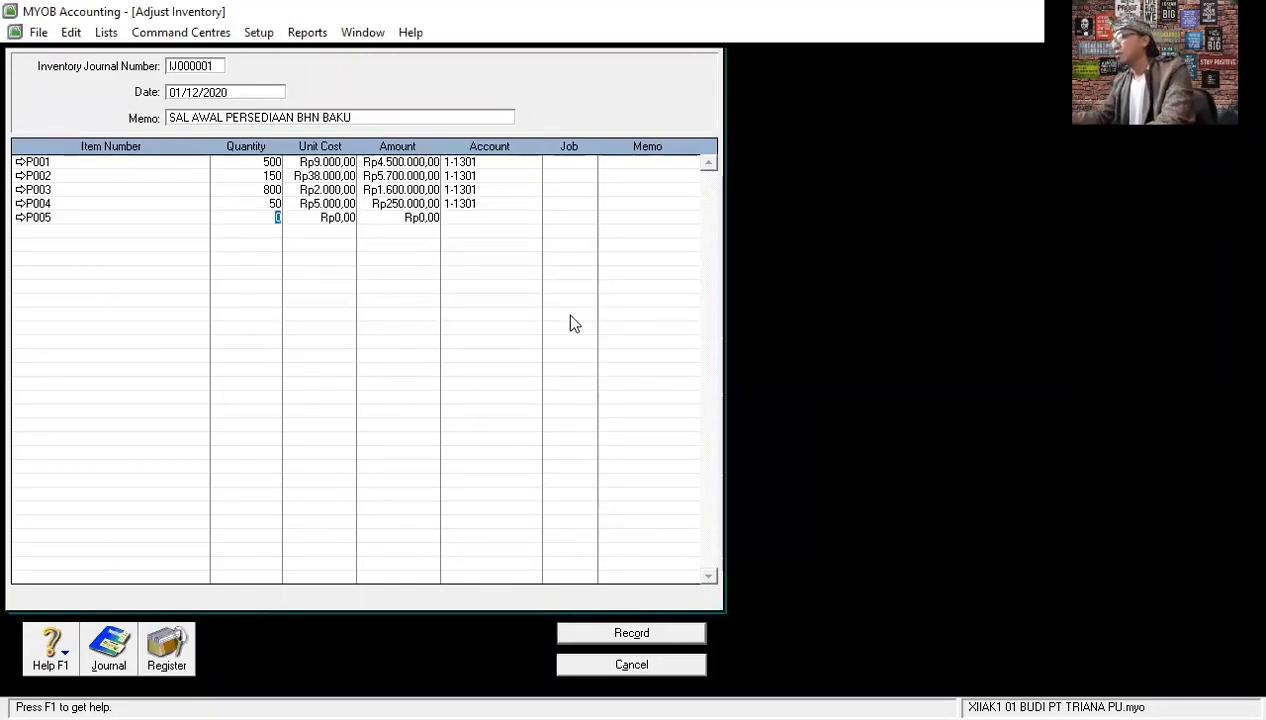
{"action": "type", "text": "200"}
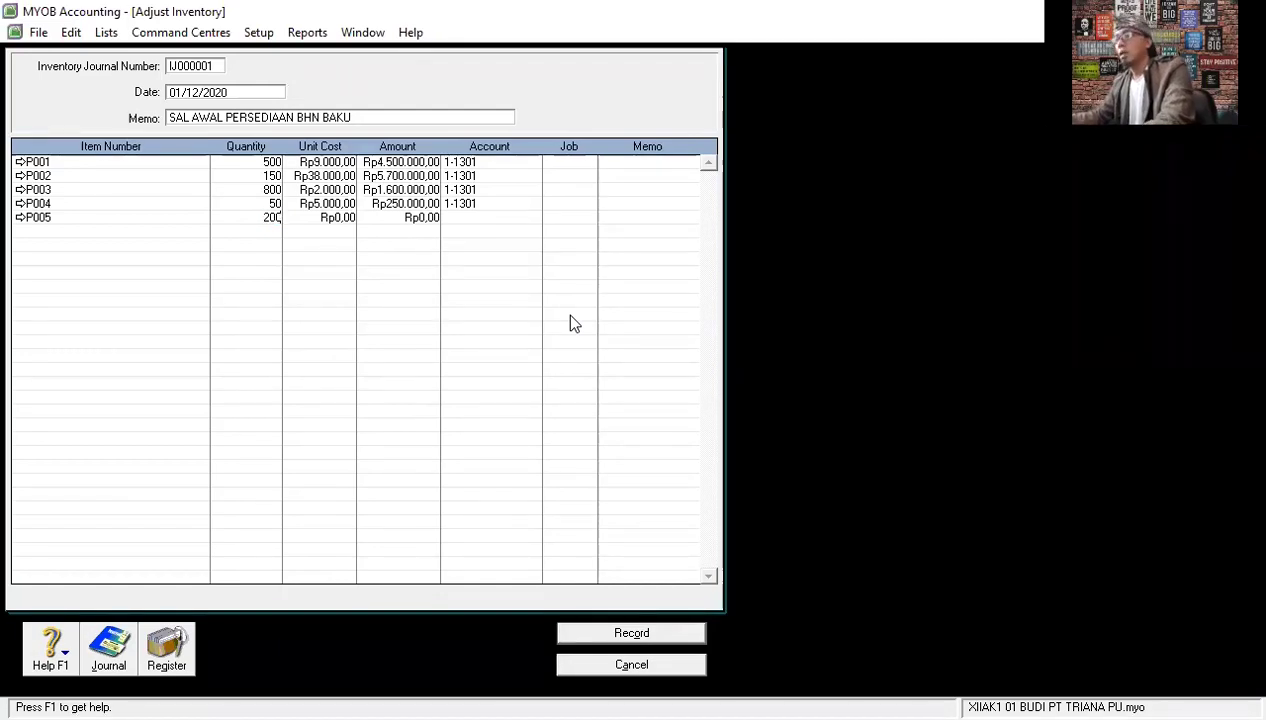
{"action": "key", "text": "Tab"}
{"action": "type", "text": "10000"}
{"action": "key", "text": "Tab"}
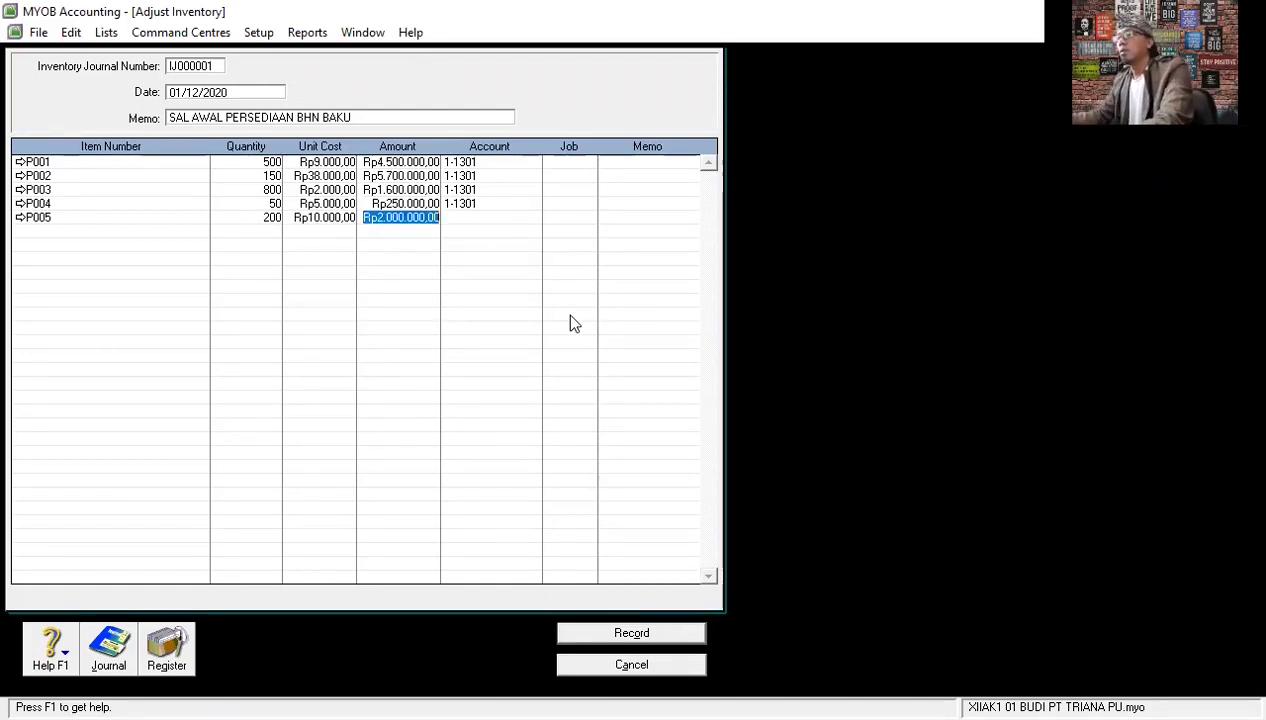
{"action": "key", "text": "Tab"}
{"action": "type", "text": "1130"}
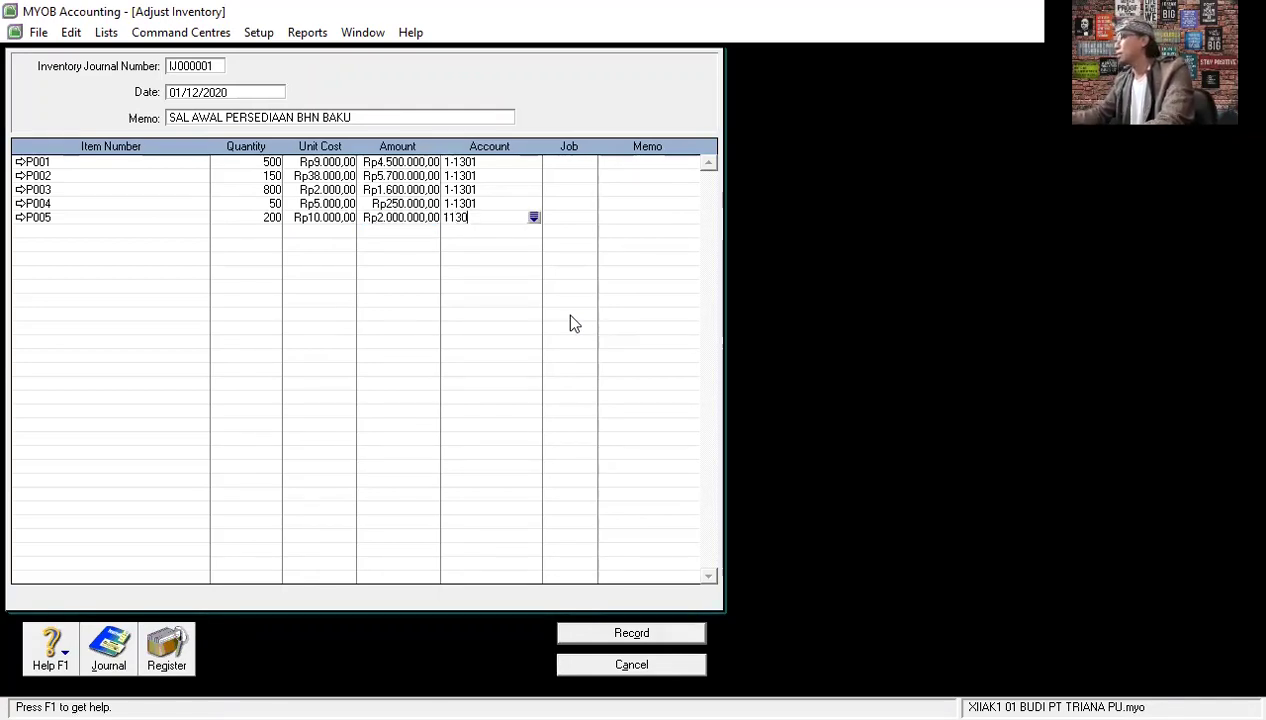
{"action": "type", "text": "1"}
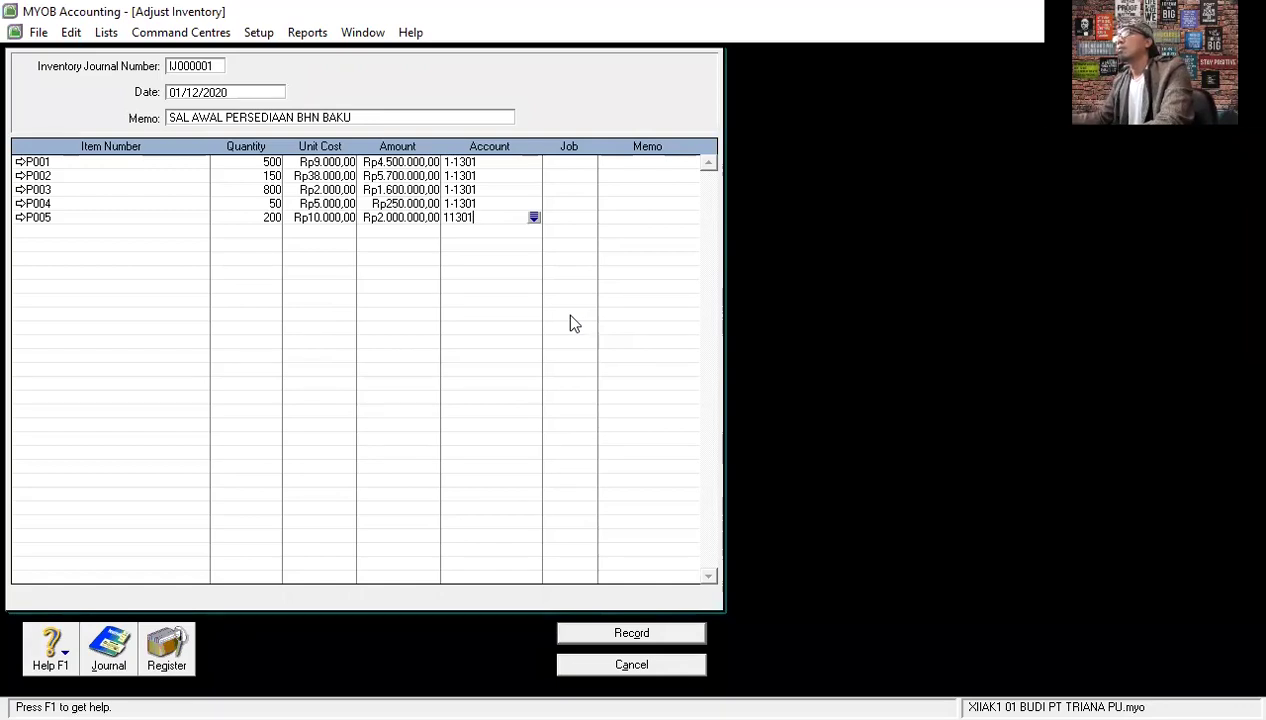
{"action": "key", "text": "Return"}
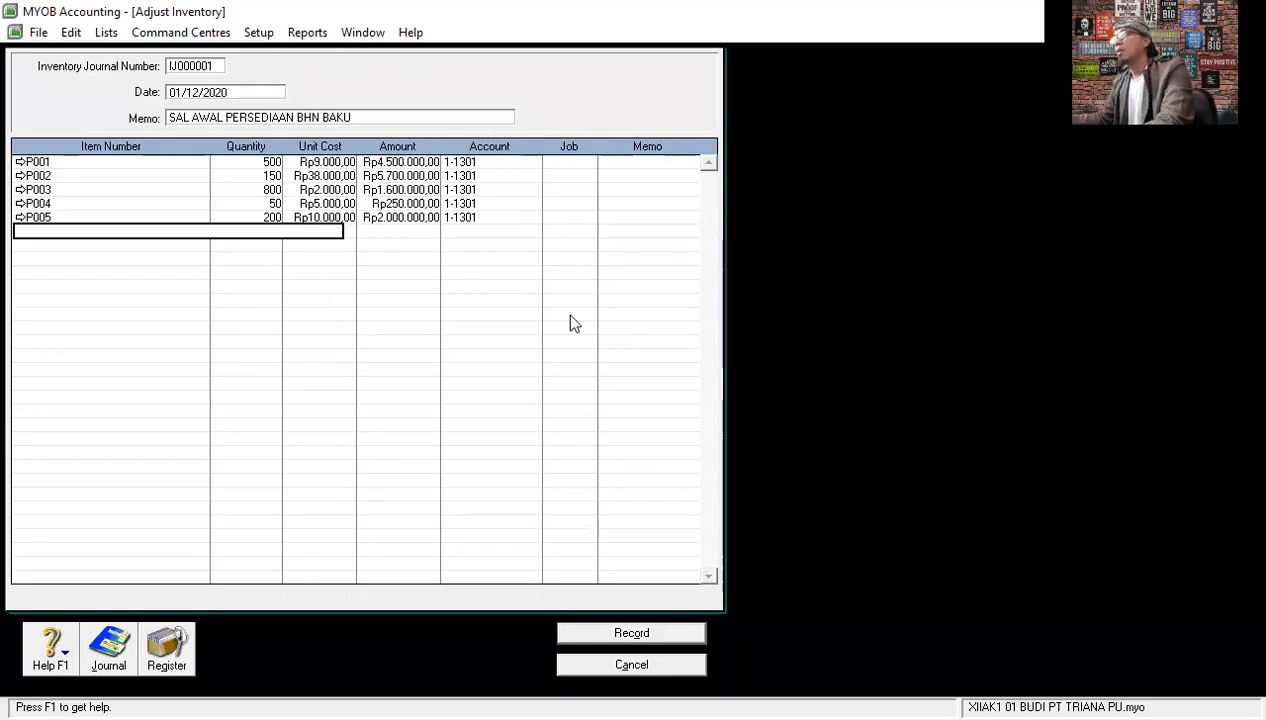
Add item P006 GULA PASIR to the adjustment with quantity 200, unit cost 13000 and account 1-1301.
{"action": "key", "text": "Tab"}
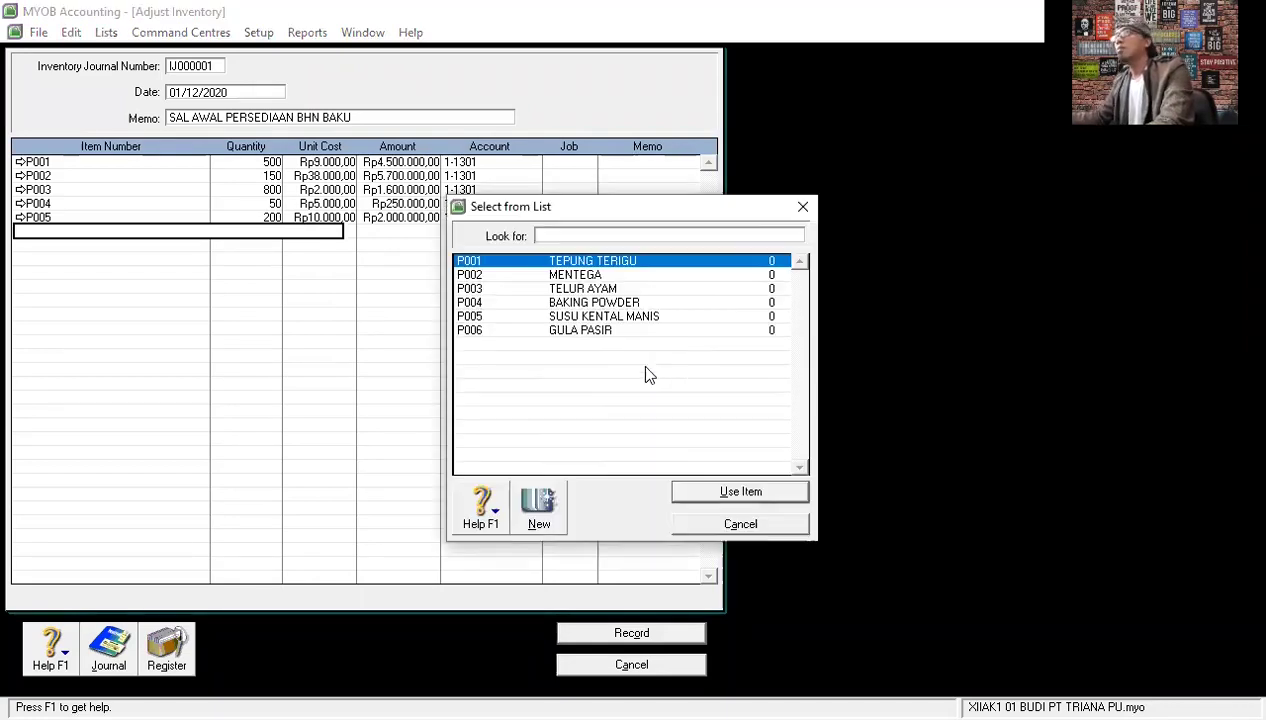
{"action": "left_click", "coordinate": [580, 333]}
{"action": "double_click", "coordinate": [583, 336]}
{"action": "type", "text": "2"}
{"action": "type", "text": "0"}
{"action": "key", "text": "Tab"}
{"action": "type", "text": "13000"}
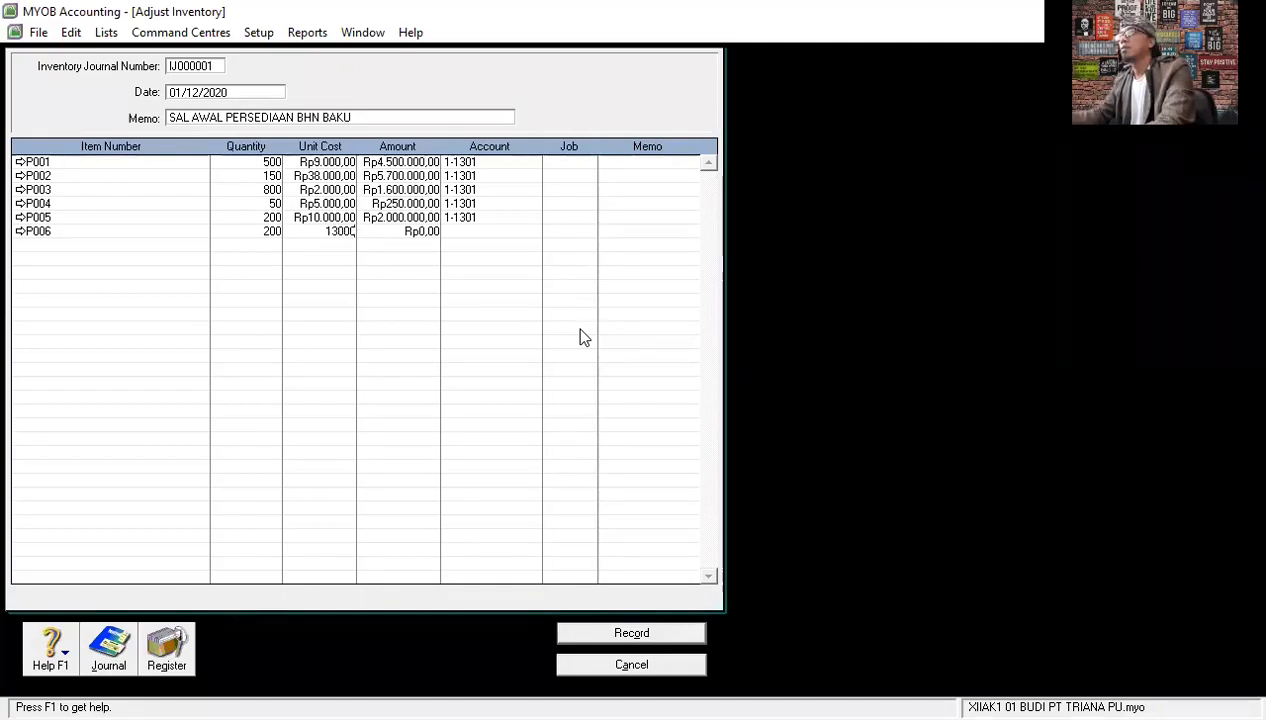
{"action": "key", "text": "Tab"}
{"action": "key", "text": "Tab"}
{"action": "type", "text": "1-1301"}
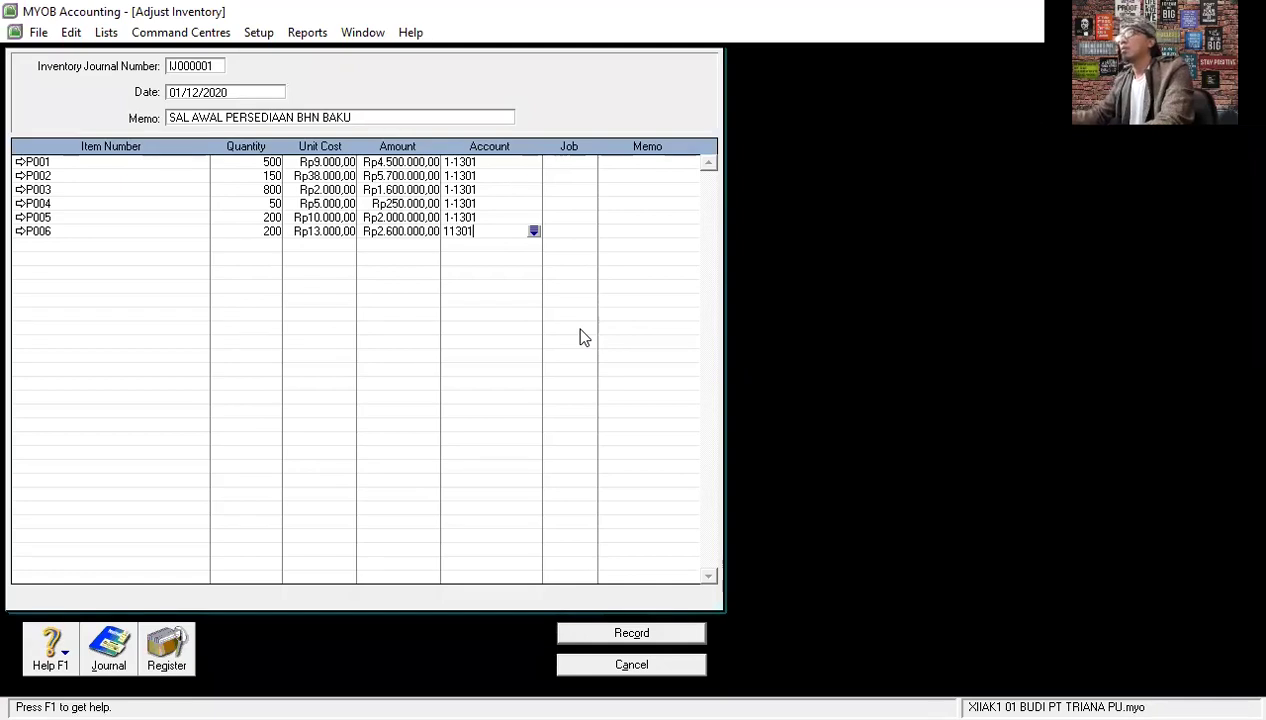
{"action": "key", "text": "Return"}
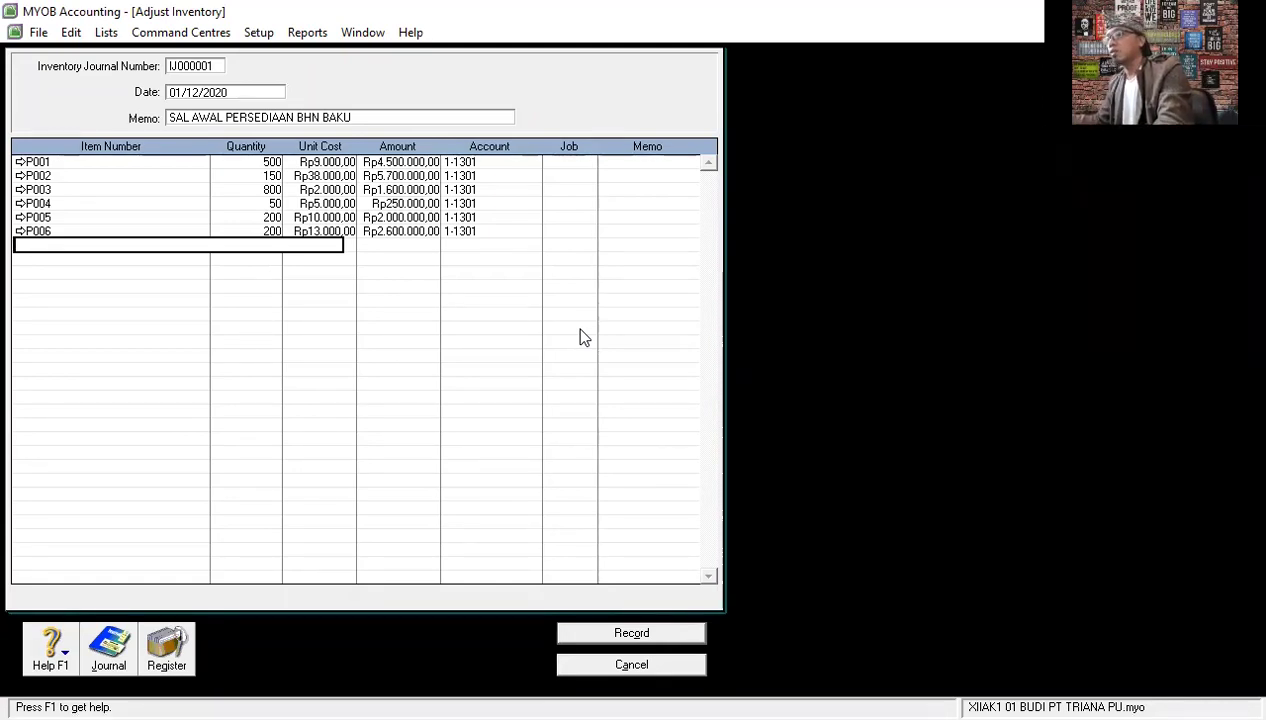
Review the transaction recap, record the raw material opening stock adjustment and close the inventory adjustment form.
{"action": "key", "text": "ctrl+r"}
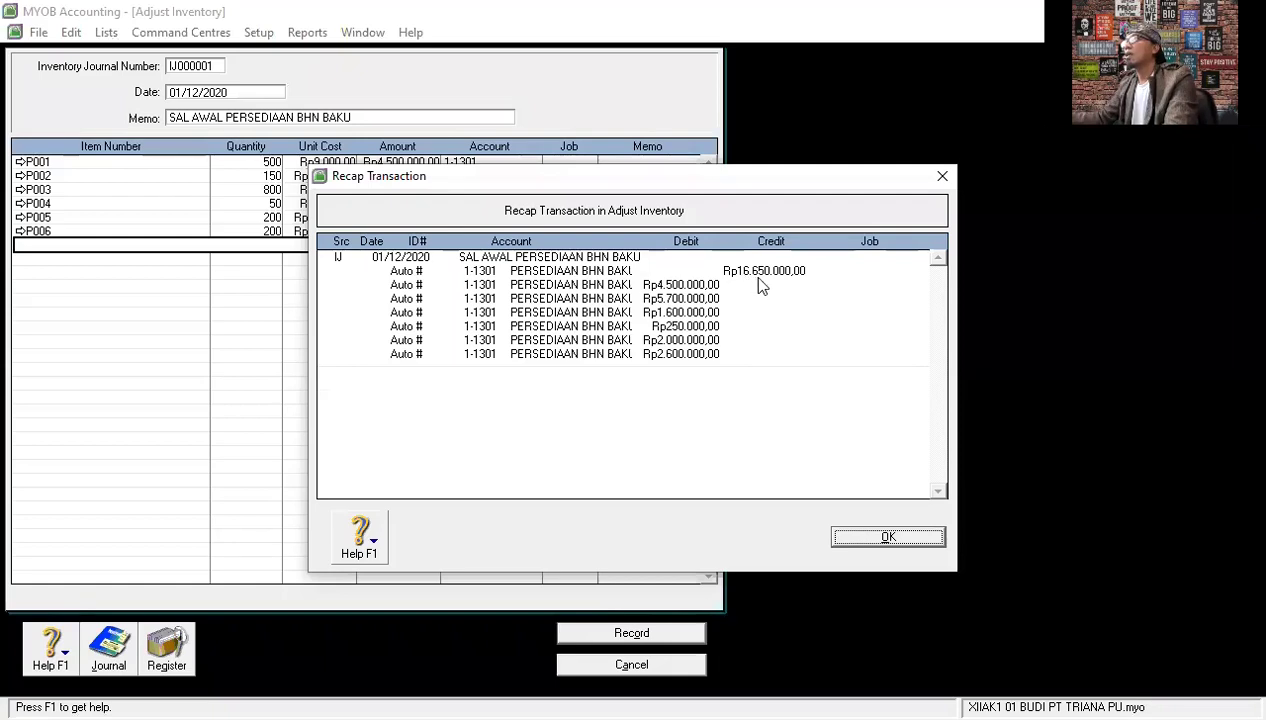
{"action": "left_click", "coordinate": [885, 543]}
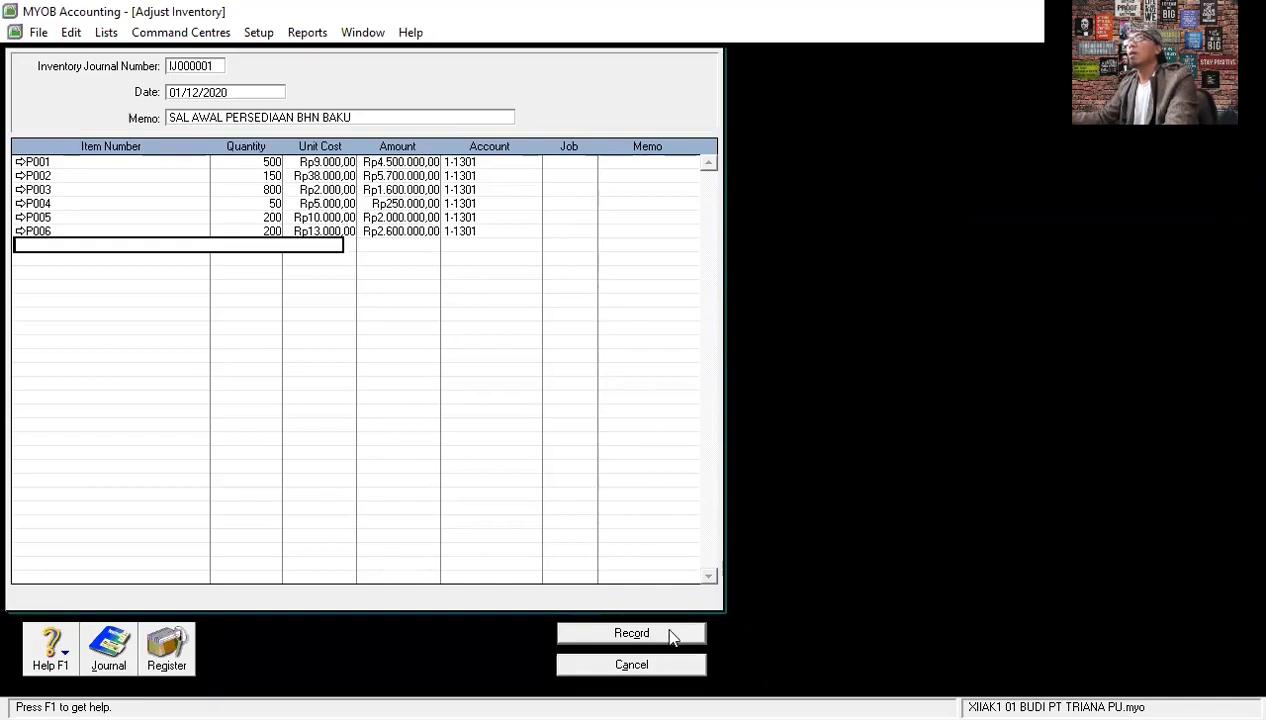
{"action": "left_click", "coordinate": [631, 633]}
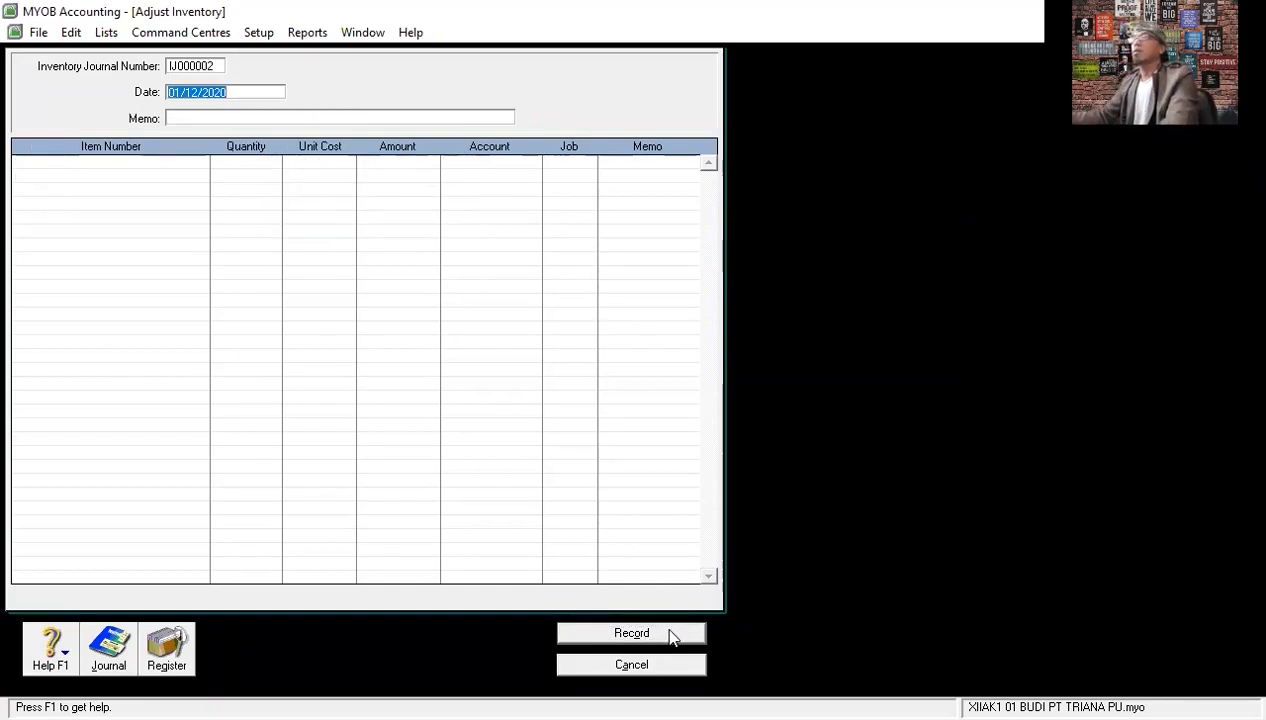
{"action": "left_click", "coordinate": [655, 664]}
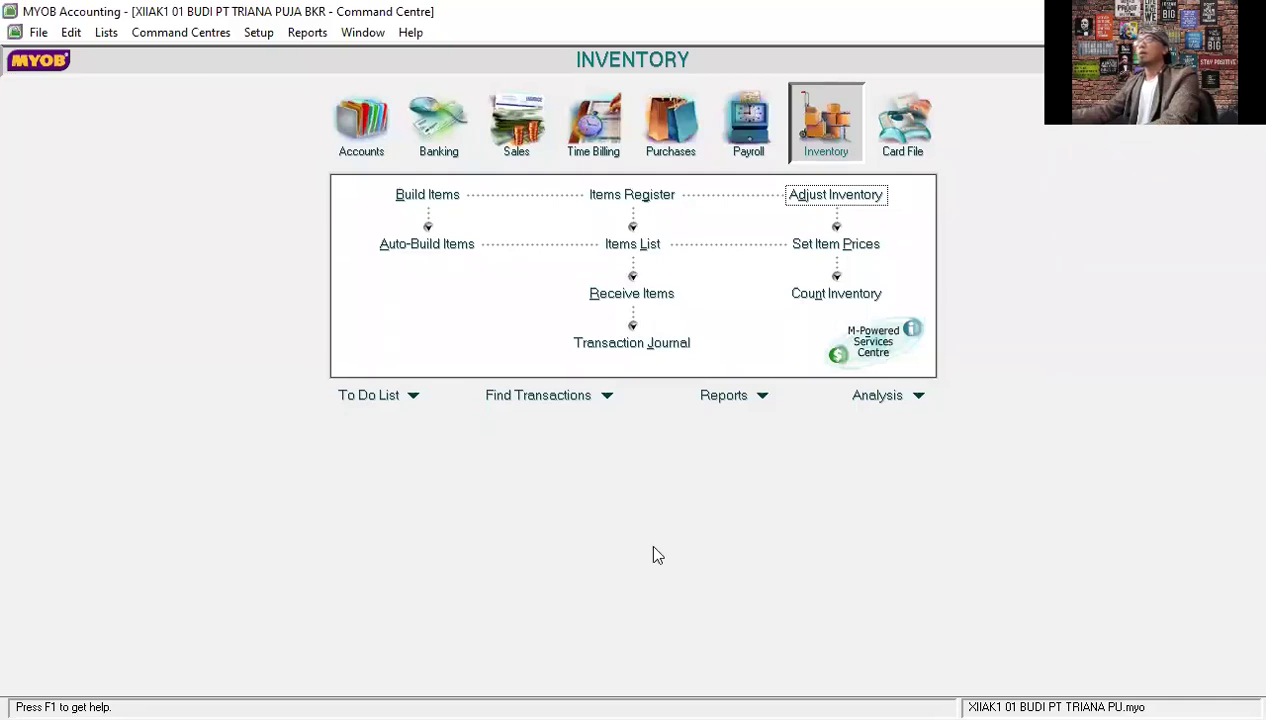
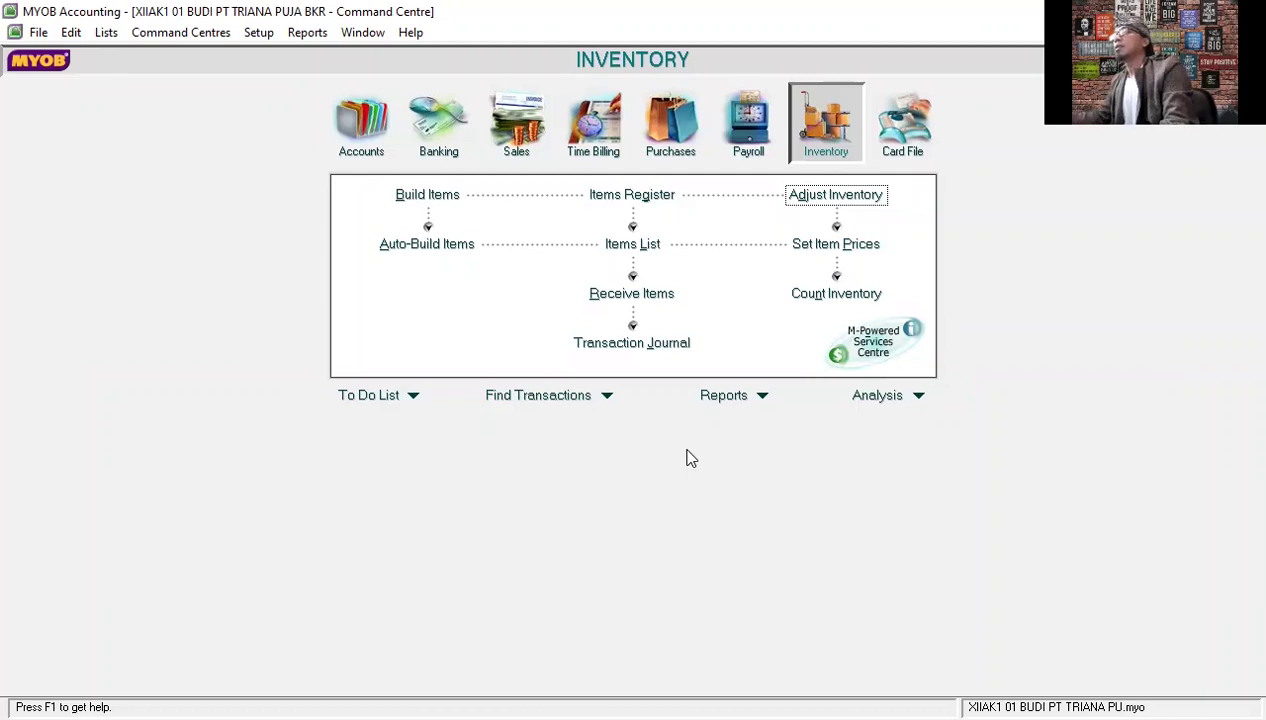
Start a new item in the items list with number BHP01 and name PEWARNA MAKANAN.
{"action": "left_click", "coordinate": [636, 245]}
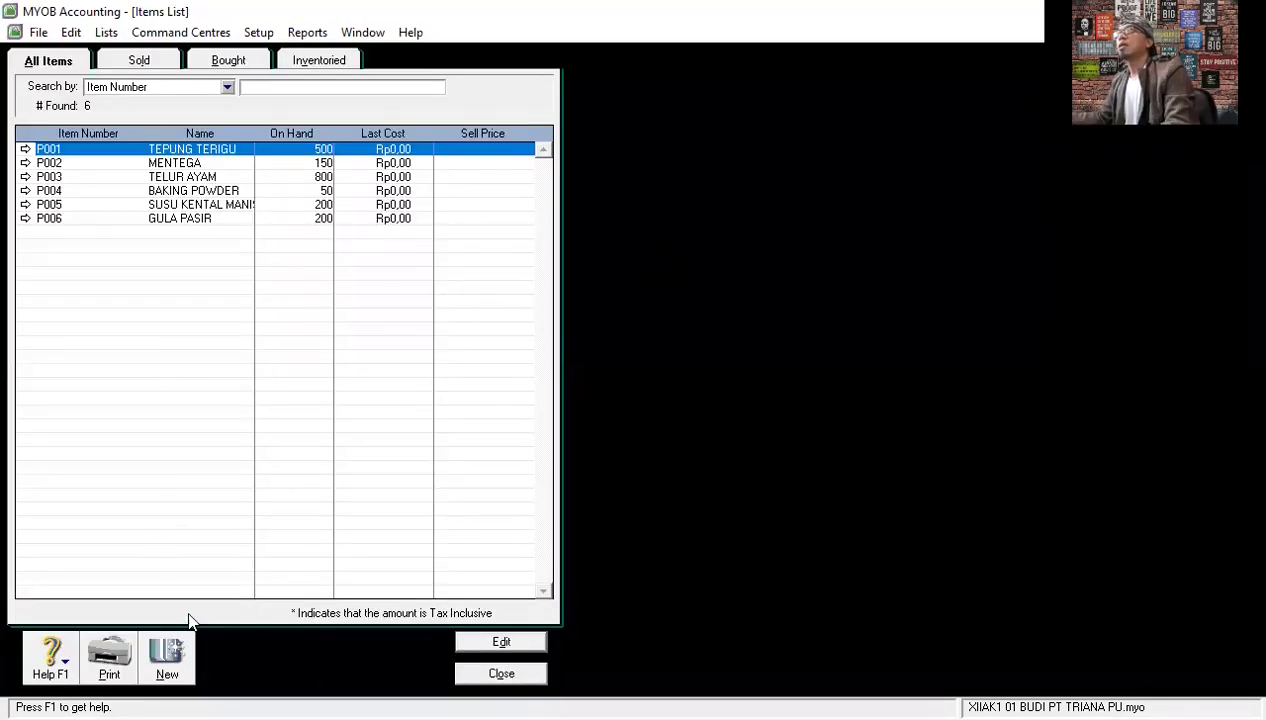
{"action": "left_click", "coordinate": [165, 660]}
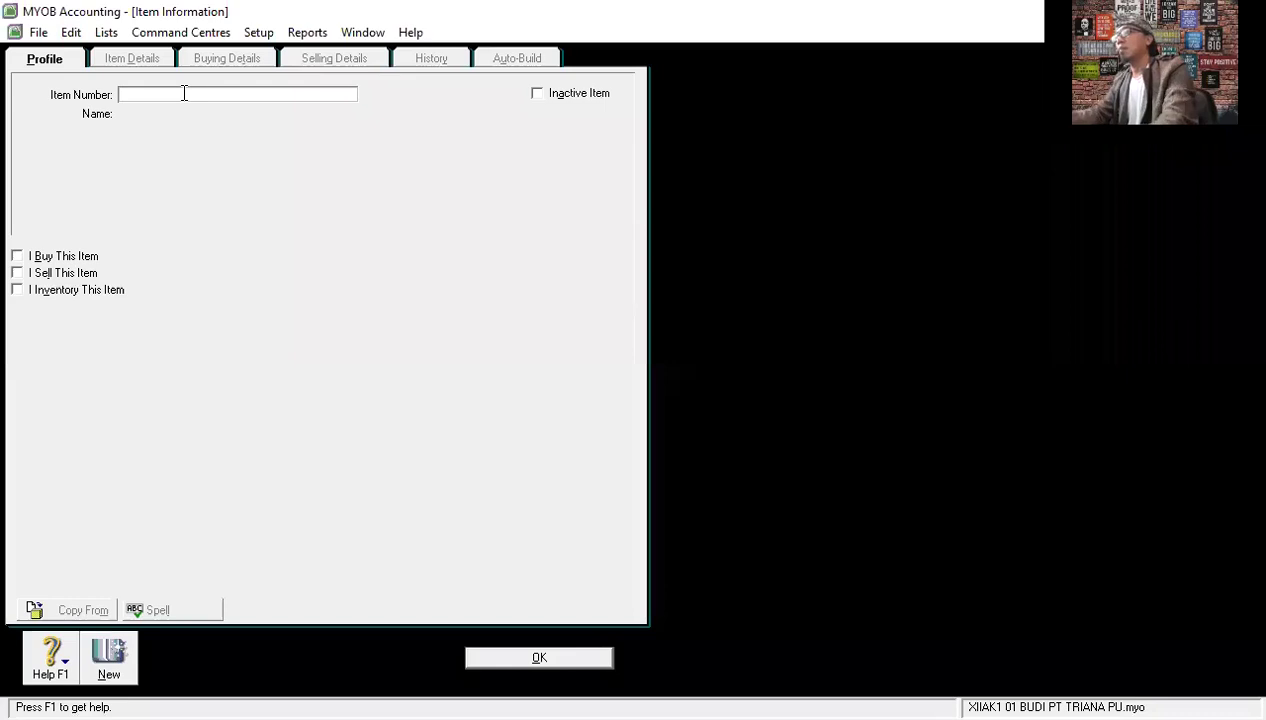
{"action": "type", "text": "BHP"}
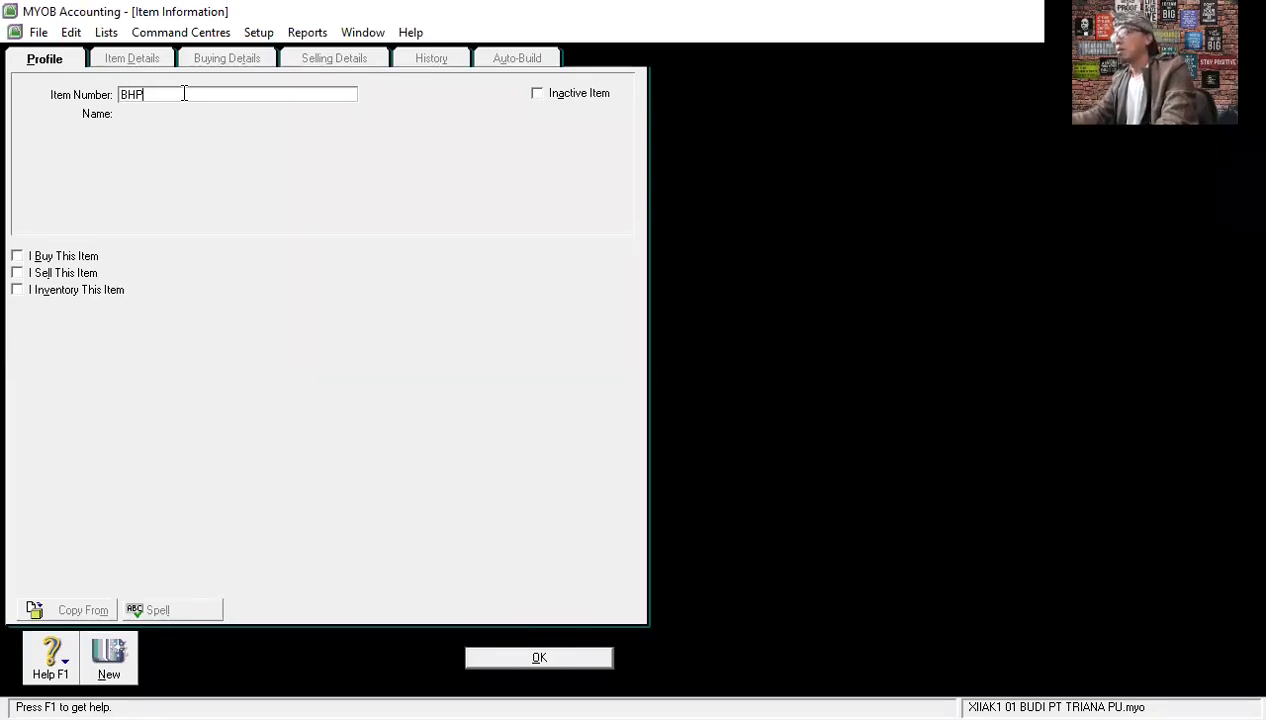
{"action": "type", "text": "01"}
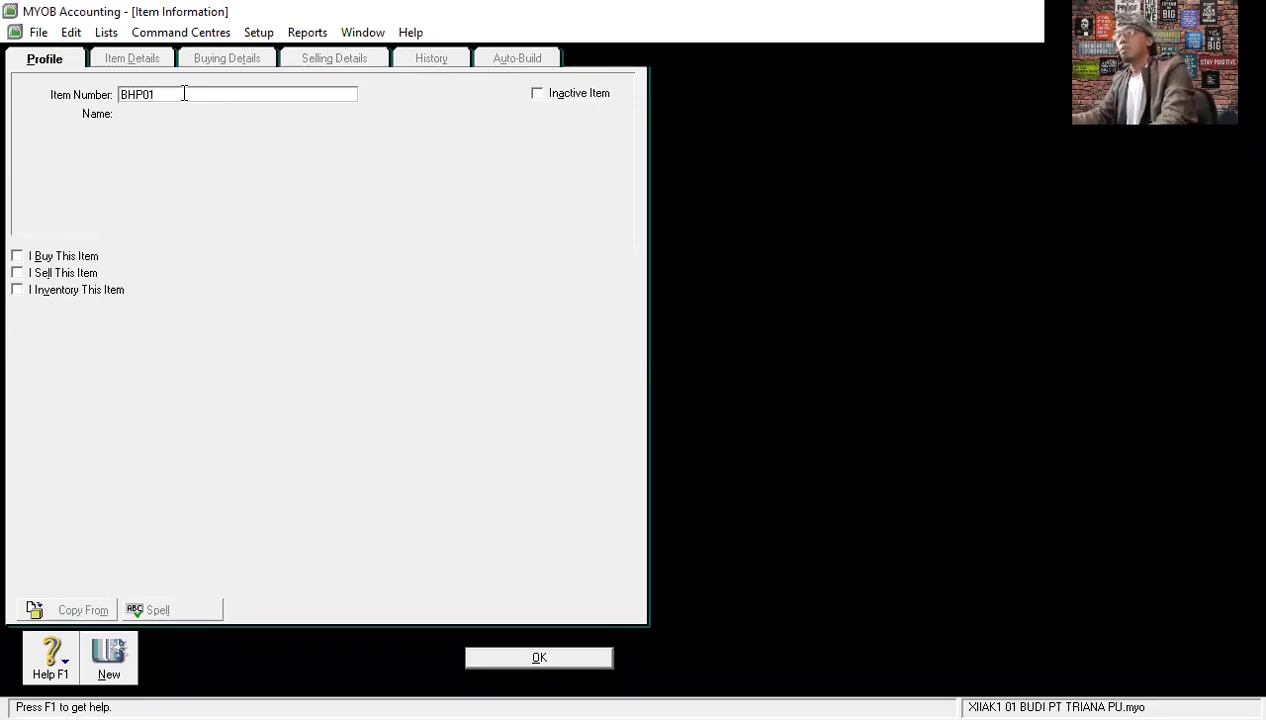
{"action": "key", "text": "Tab"}
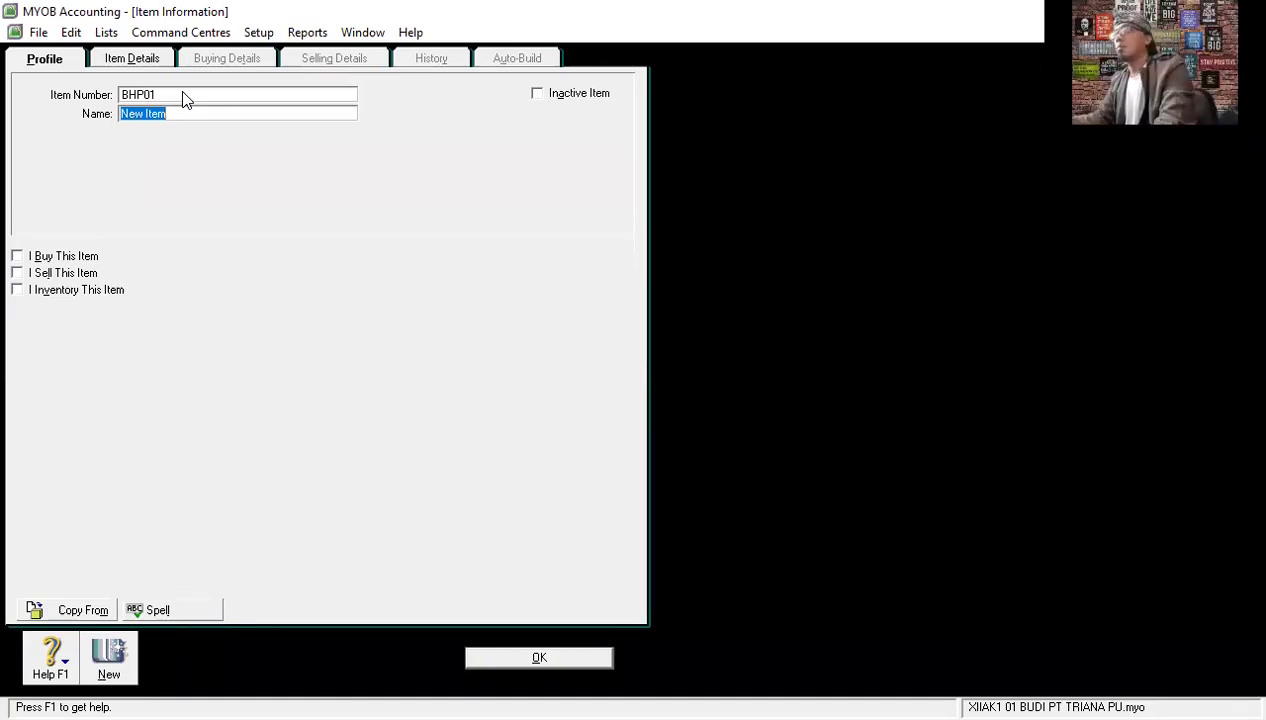
{"action": "type", "text": "PEWAR"}
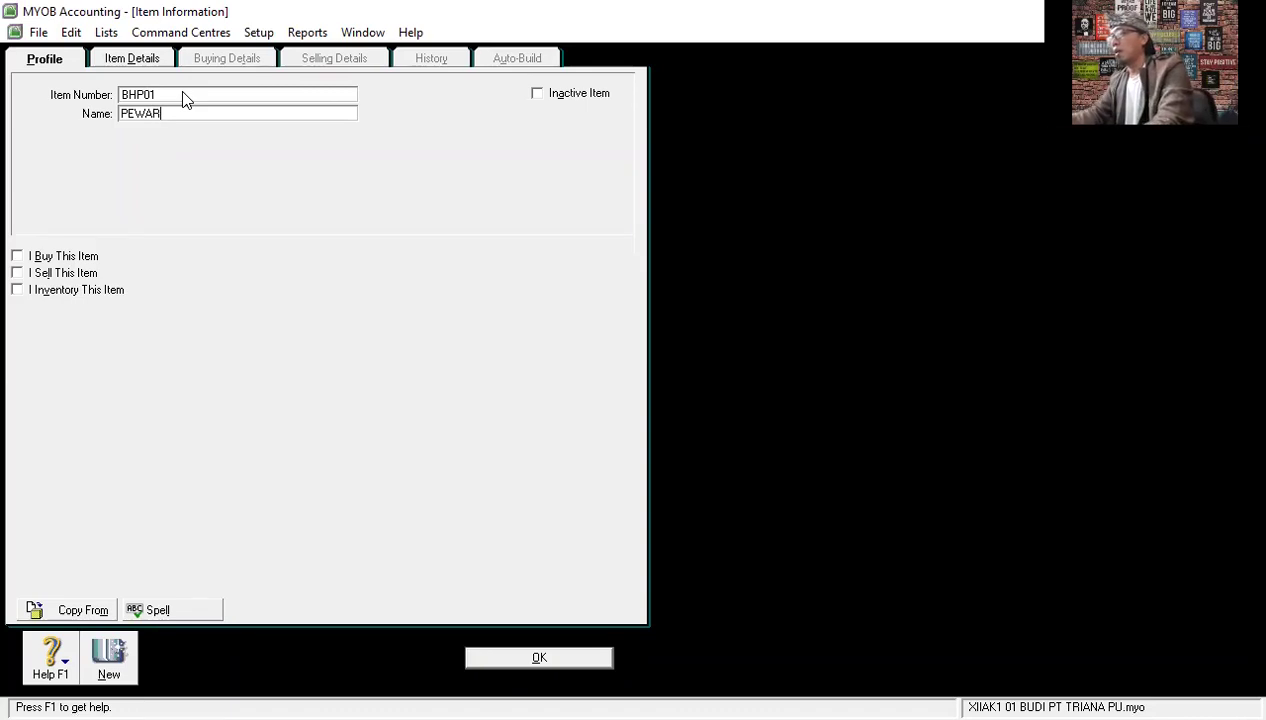
{"action": "type", "text": "NA MAKANAN"}
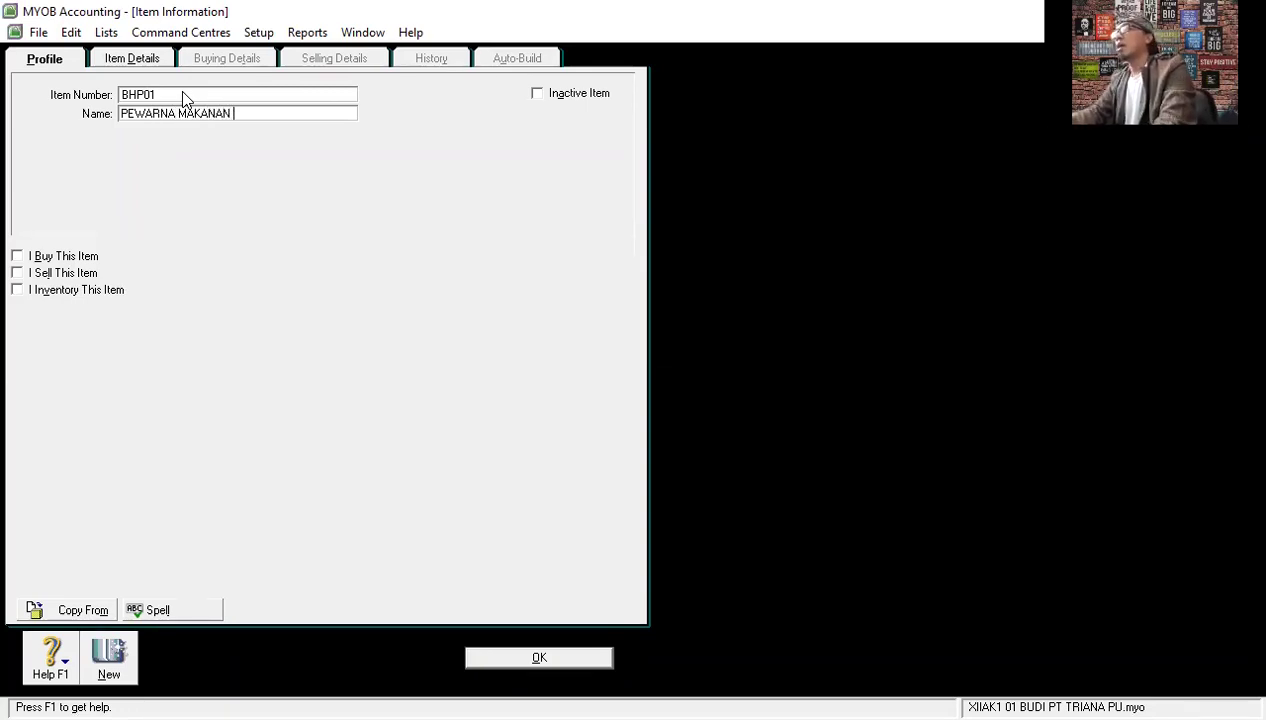
Mark BHP01 as bought and inventoried, with 1-1302 PERSEDIAAN BHN PEMBANTU as its inventory asset account.
{"action": "left_click", "coordinate": [60, 262]}
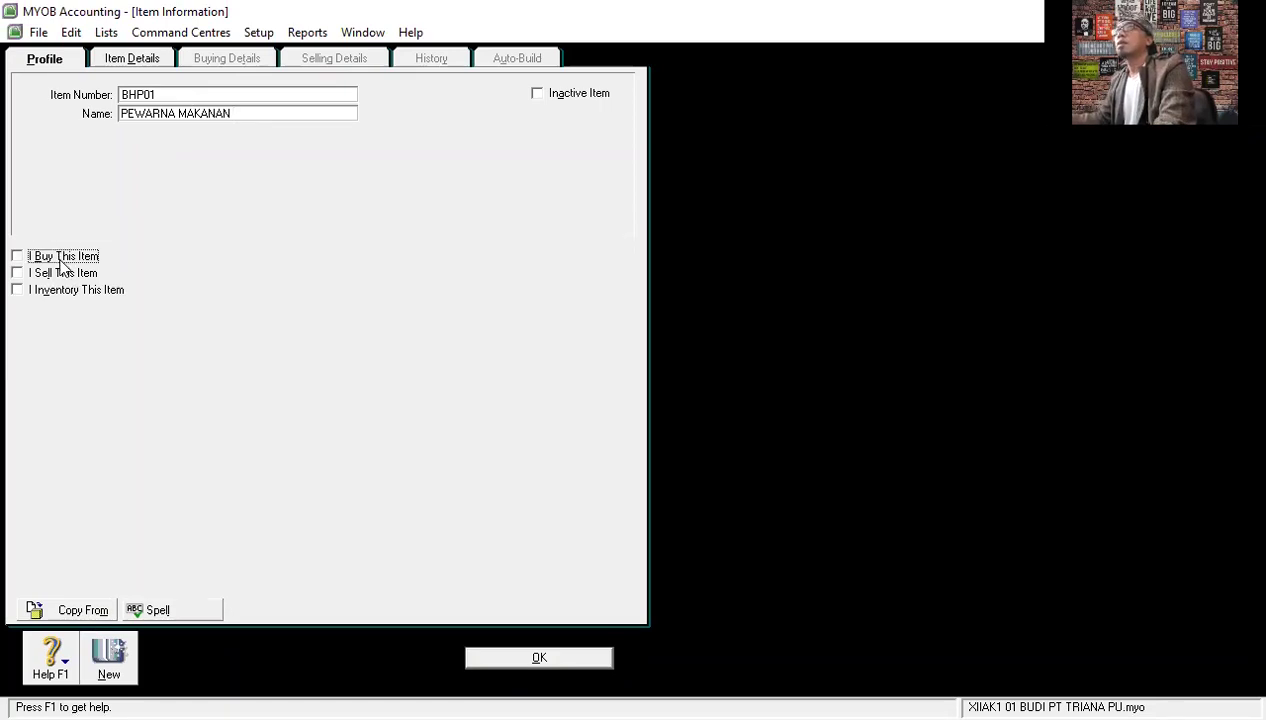
{"action": "left_click", "coordinate": [62, 292]}
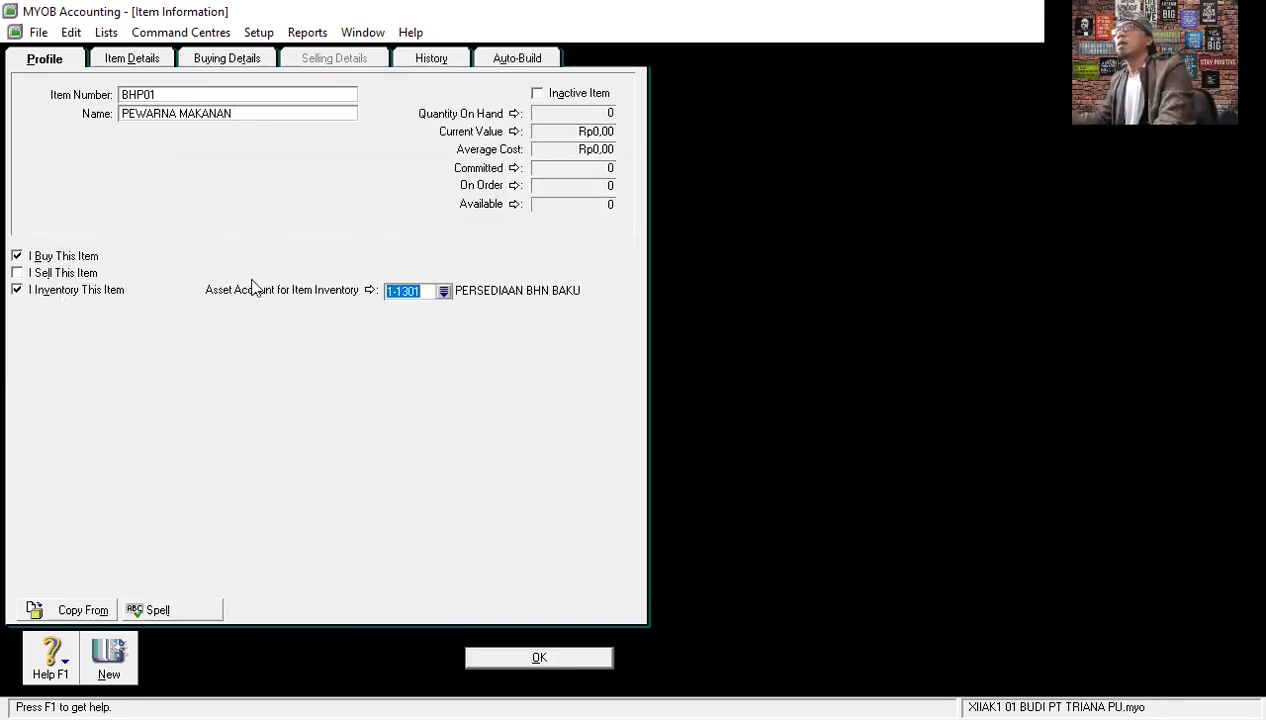
{"action": "left_click", "coordinate": [444, 292]}
{"action": "left_click", "coordinate": [632, 331]}
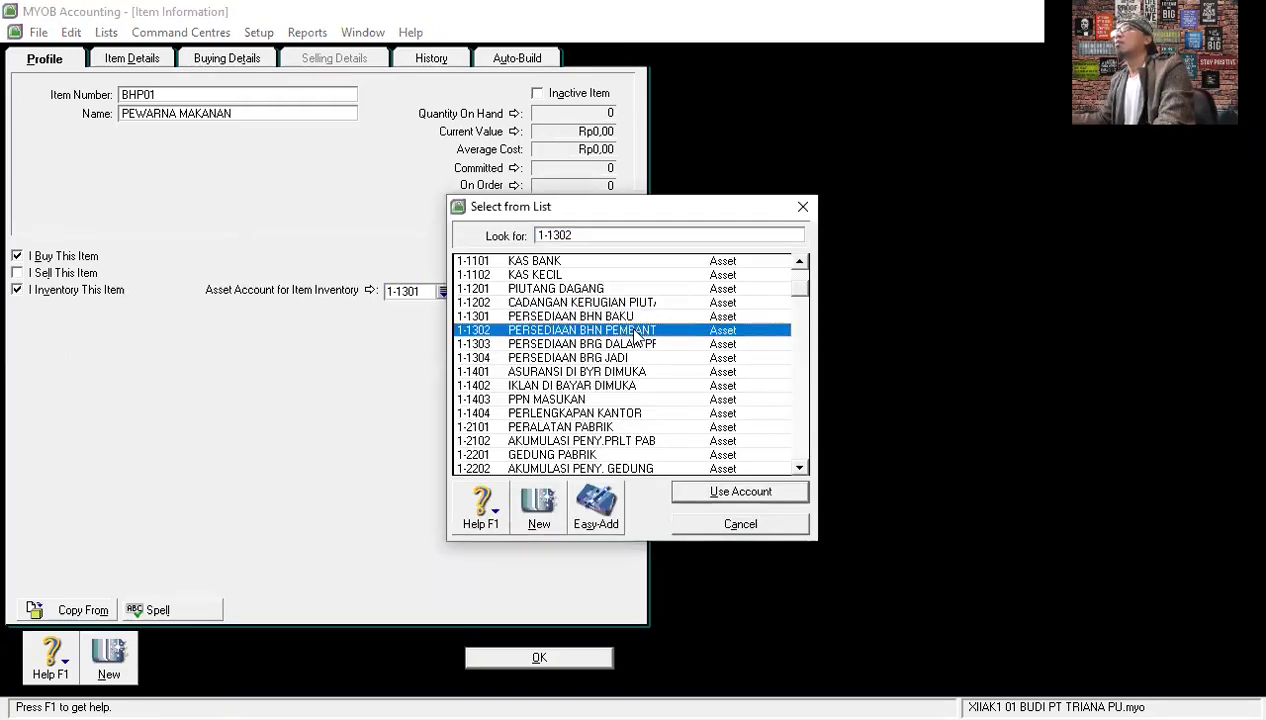
{"action": "double_click", "coordinate": [635, 331]}
Set BHP01's standard cost to 5000 and its buying unit to Btl, and save the item.
{"action": "left_click", "coordinate": [226, 59]}
{"action": "left_click", "coordinate": [284, 126]}
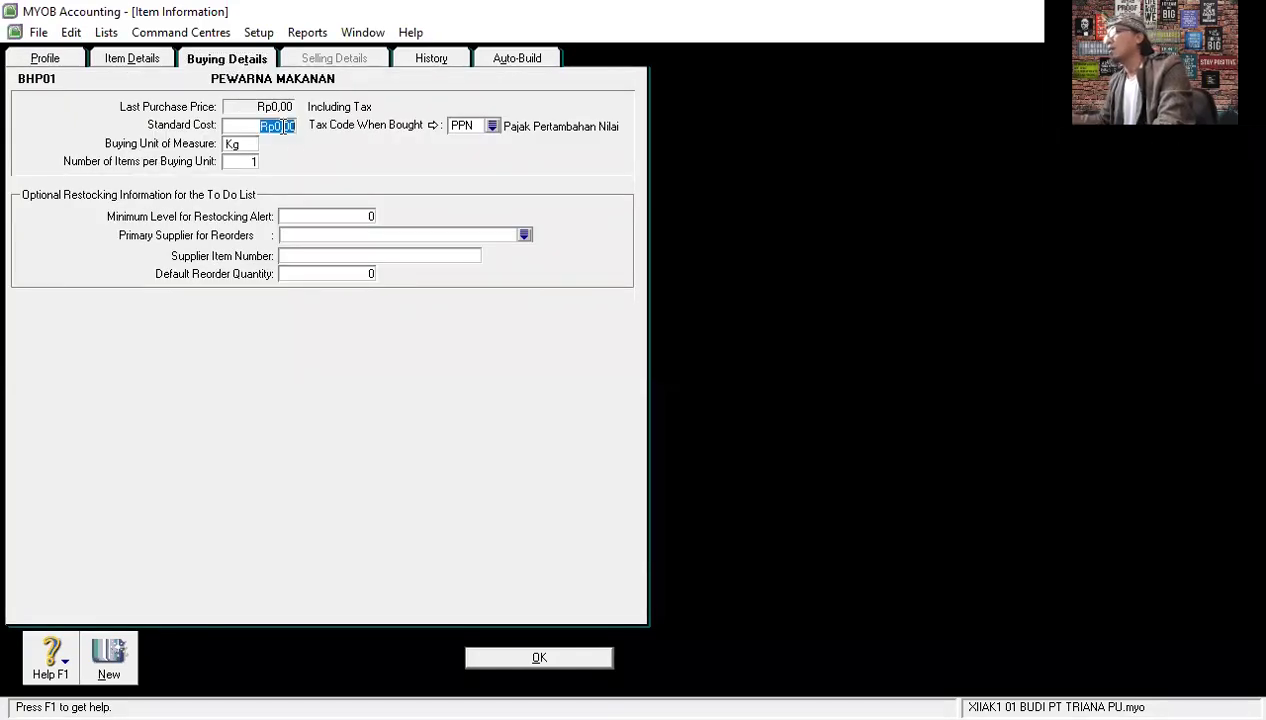
{"action": "type", "text": "5000"}
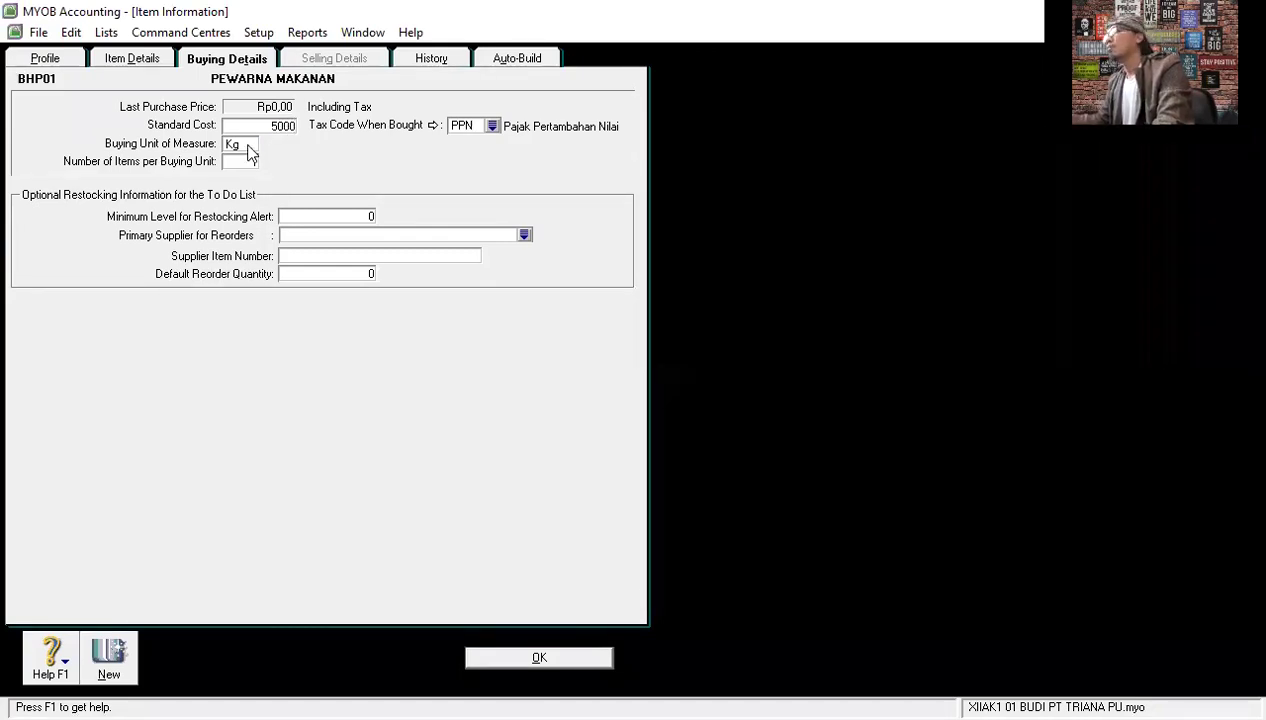
{"action": "left_click", "coordinate": [249, 146]}
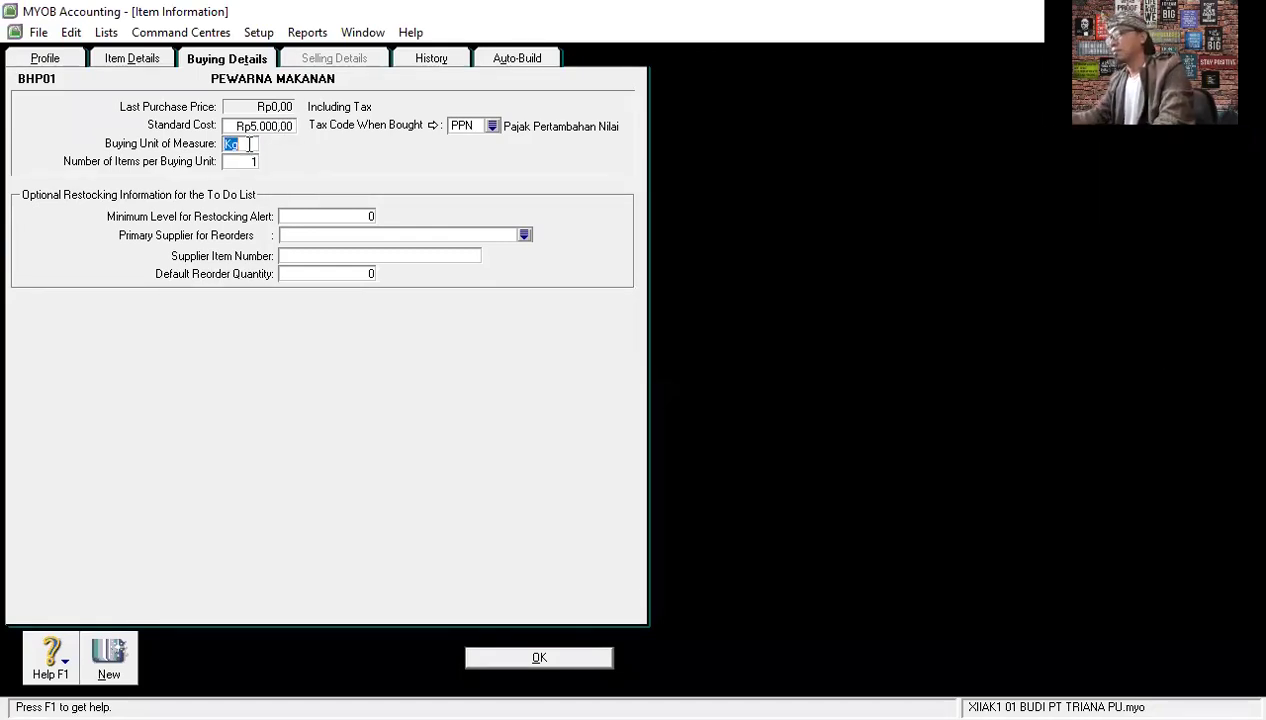
{"action": "type", "text": "Bt"}
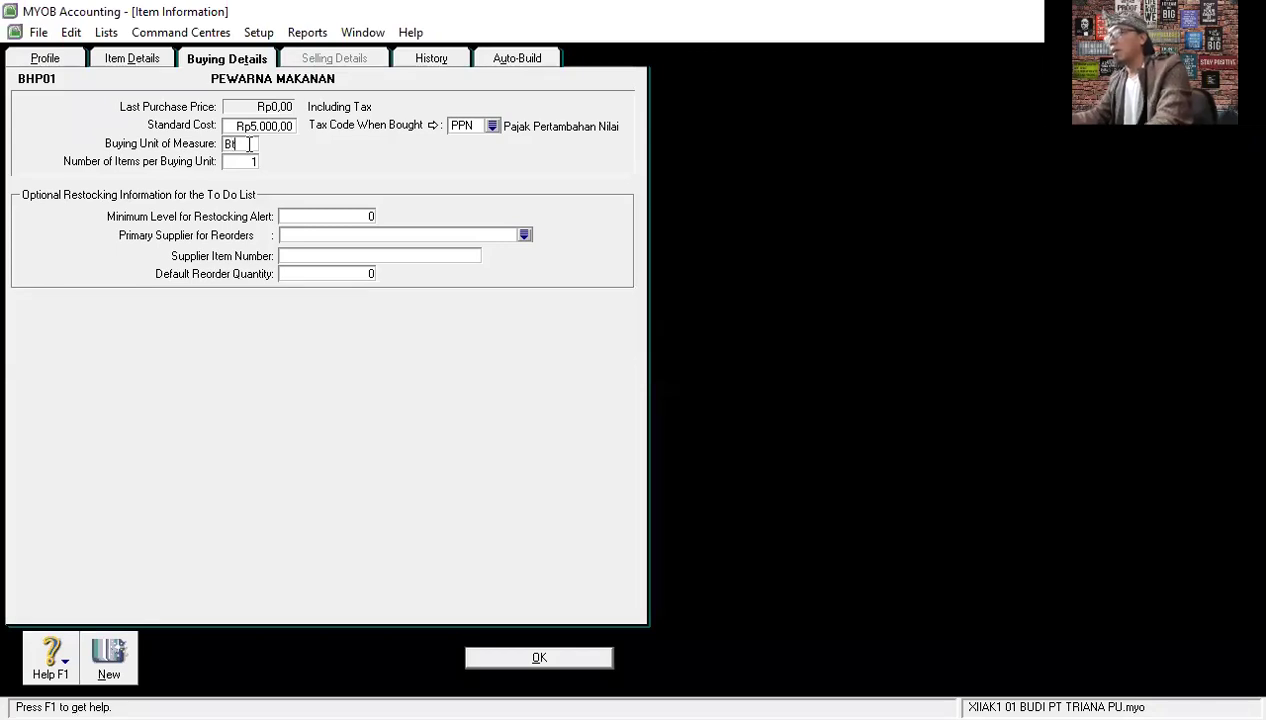
{"action": "type", "text": "l"}
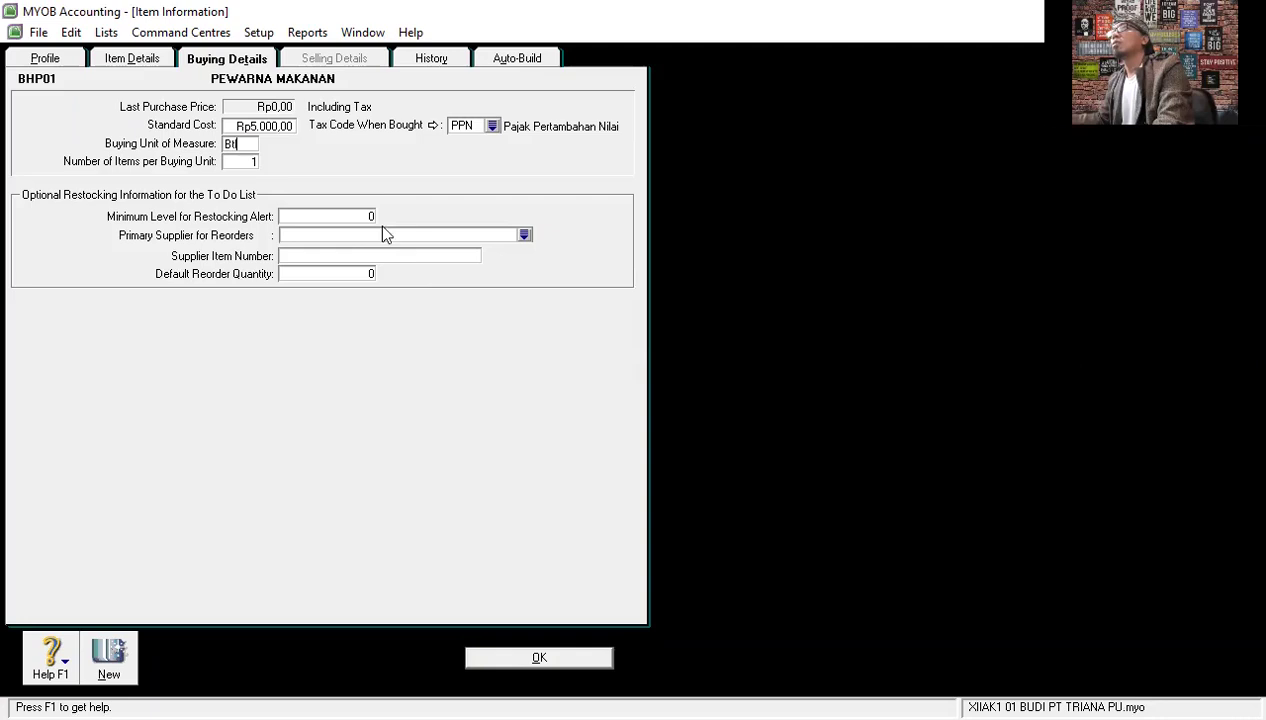
{"action": "left_click", "coordinate": [530, 658]}
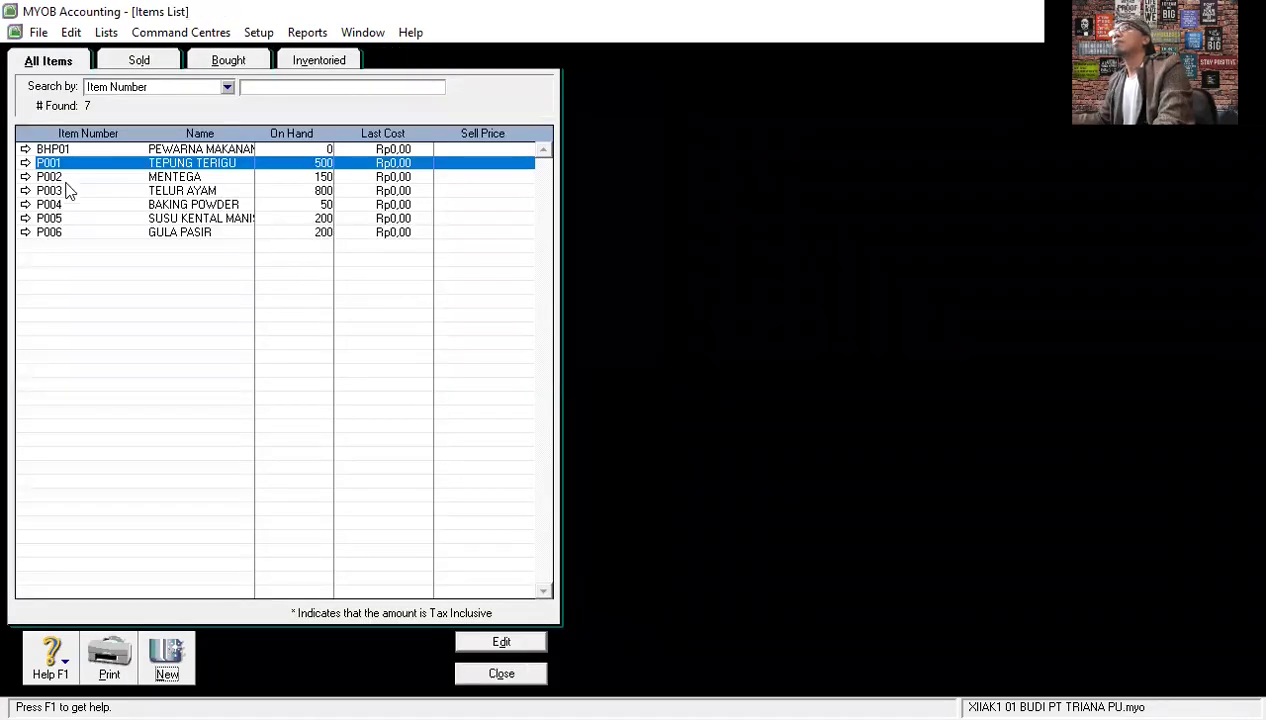
Start a new item BHP02 named KEJU BATANGAN and mark it as bought and inventoried.
{"action": "left_click", "coordinate": [168, 656]}
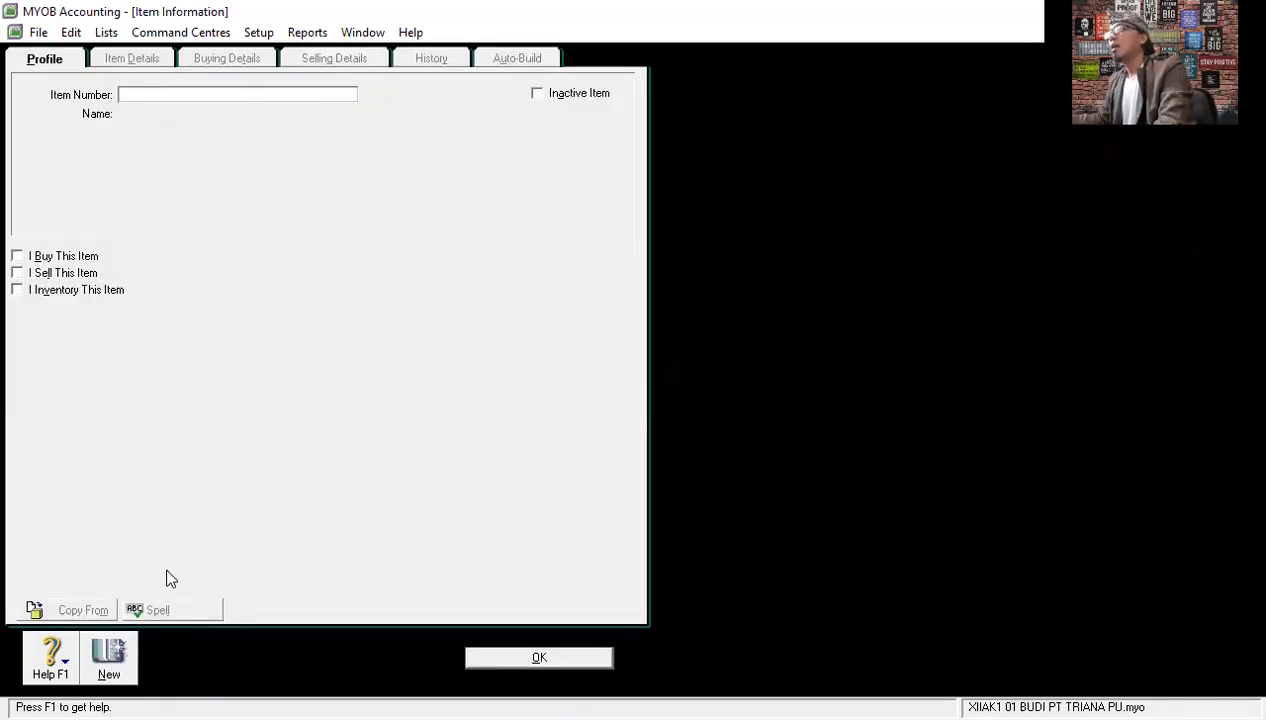
{"action": "type", "text": "BHP02"}
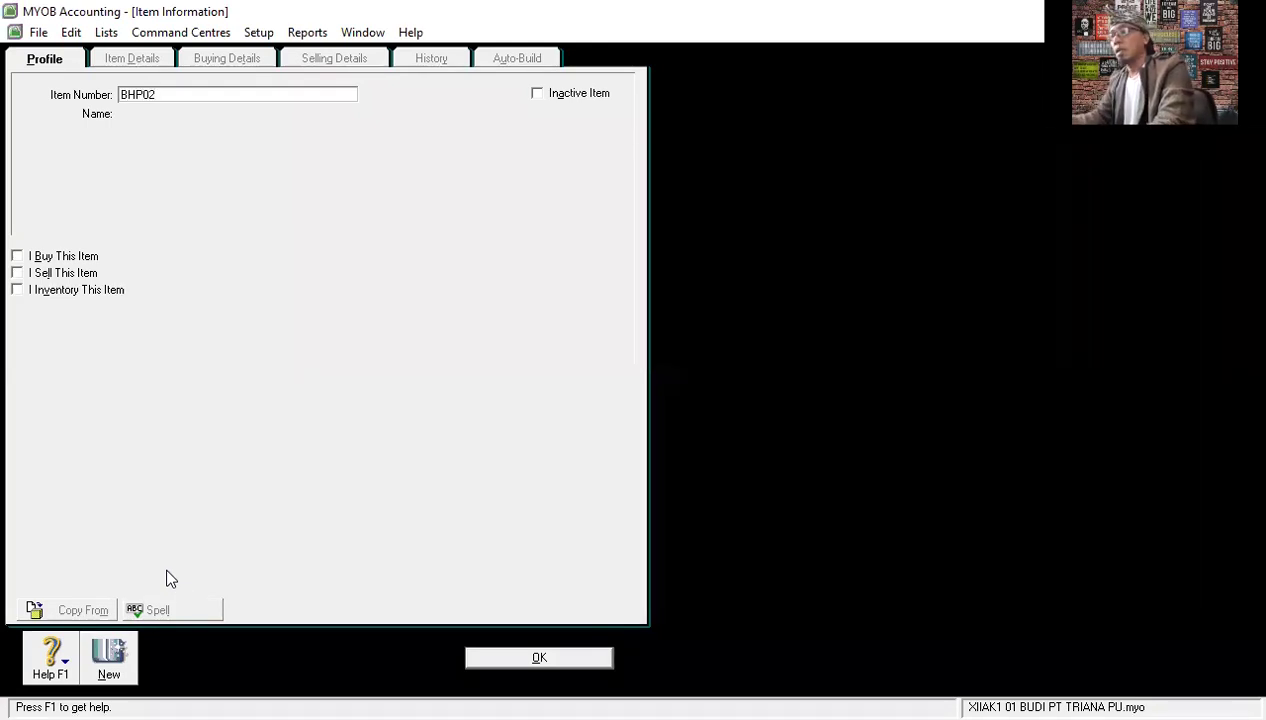
{"action": "key", "text": "Tab"}
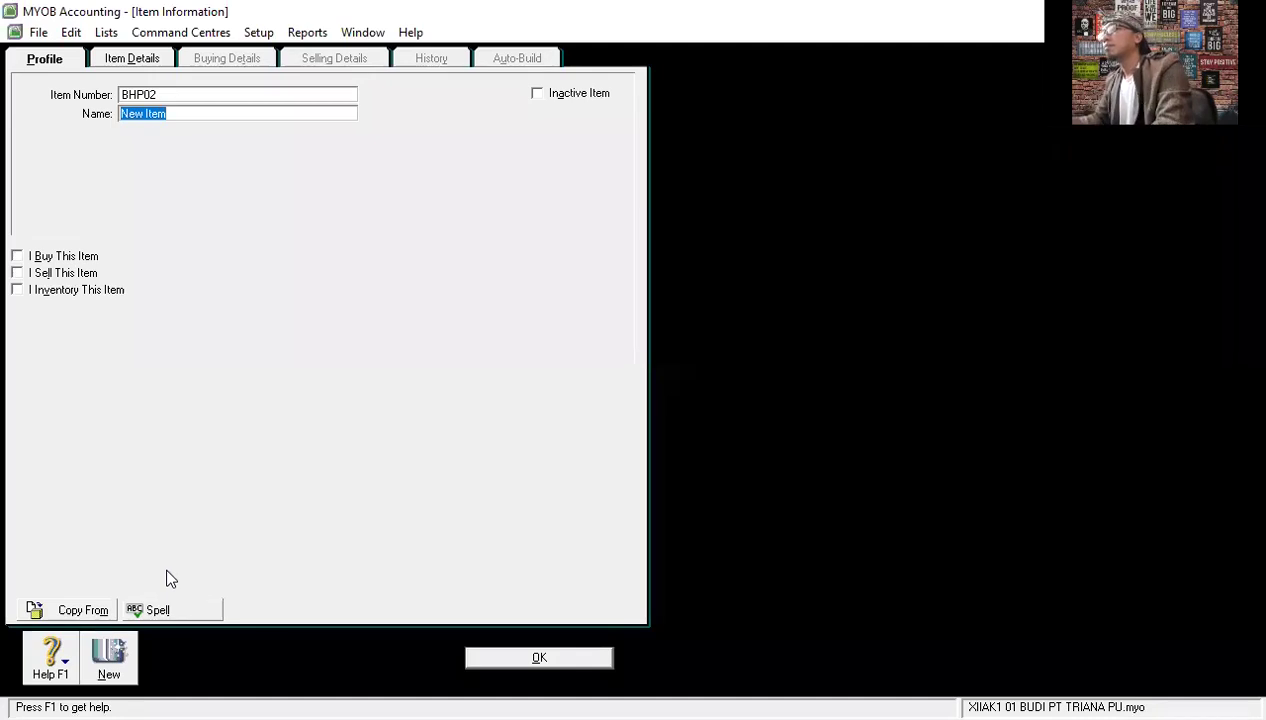
{"action": "type", "text": "KEJU"}
{"action": "key", "text": "BackSpace"}
{"action": "key", "text": "BackSpace"}
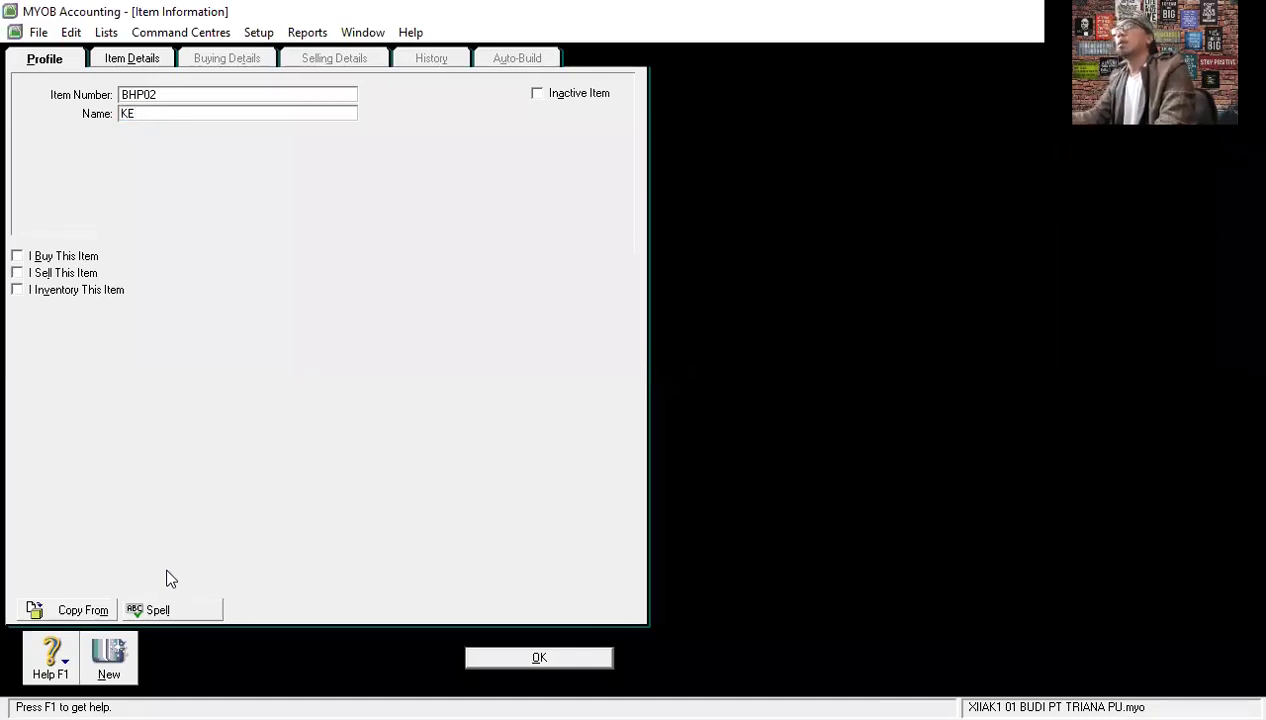
{"action": "type", "text": "JU BATANGAN"}
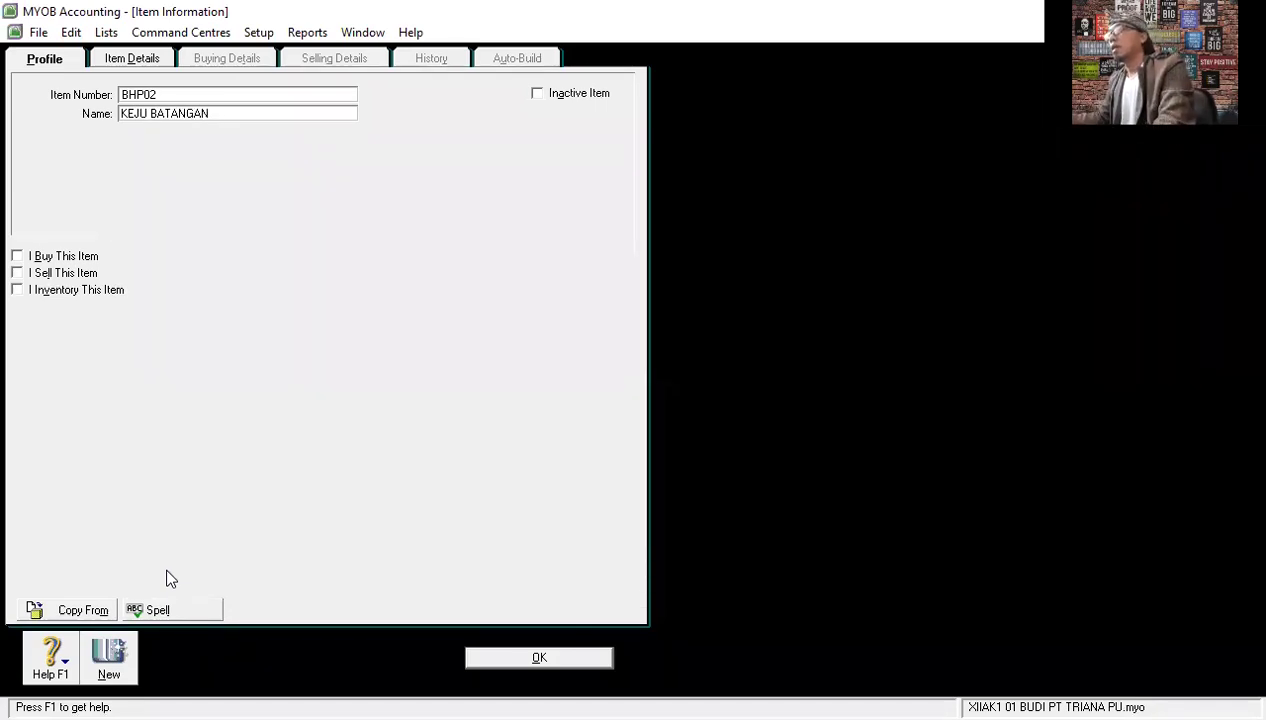
{"action": "left_click", "coordinate": [34, 257]}
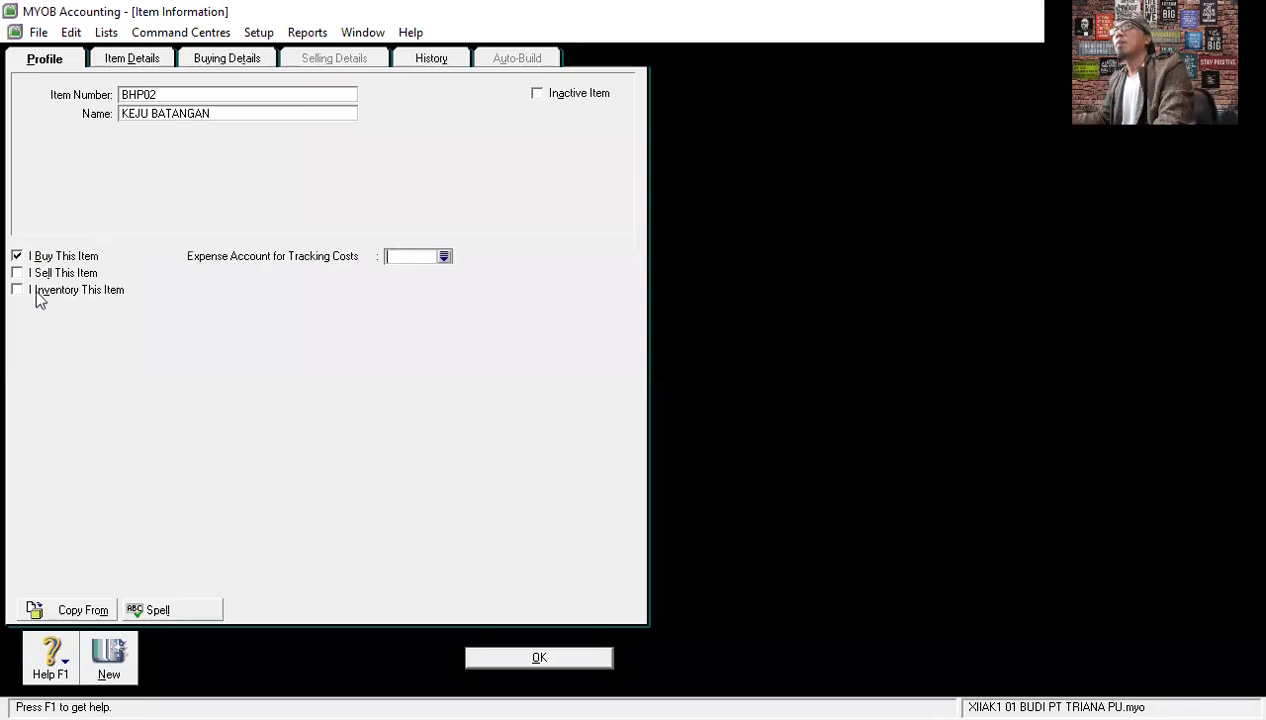
{"action": "left_click", "coordinate": [30, 291]}
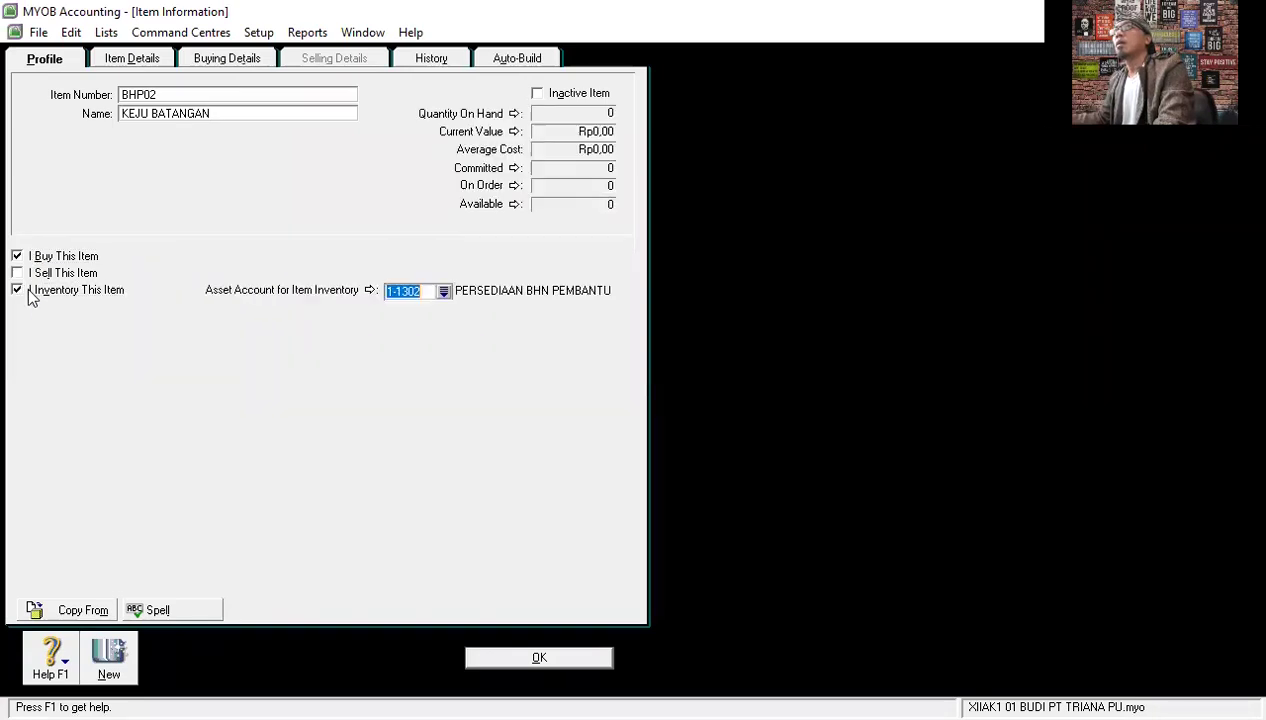
Set BHP02's standard cost to 28000 and its buying unit to Kotak, and save the item.
{"action": "left_click", "coordinate": [215, 60]}
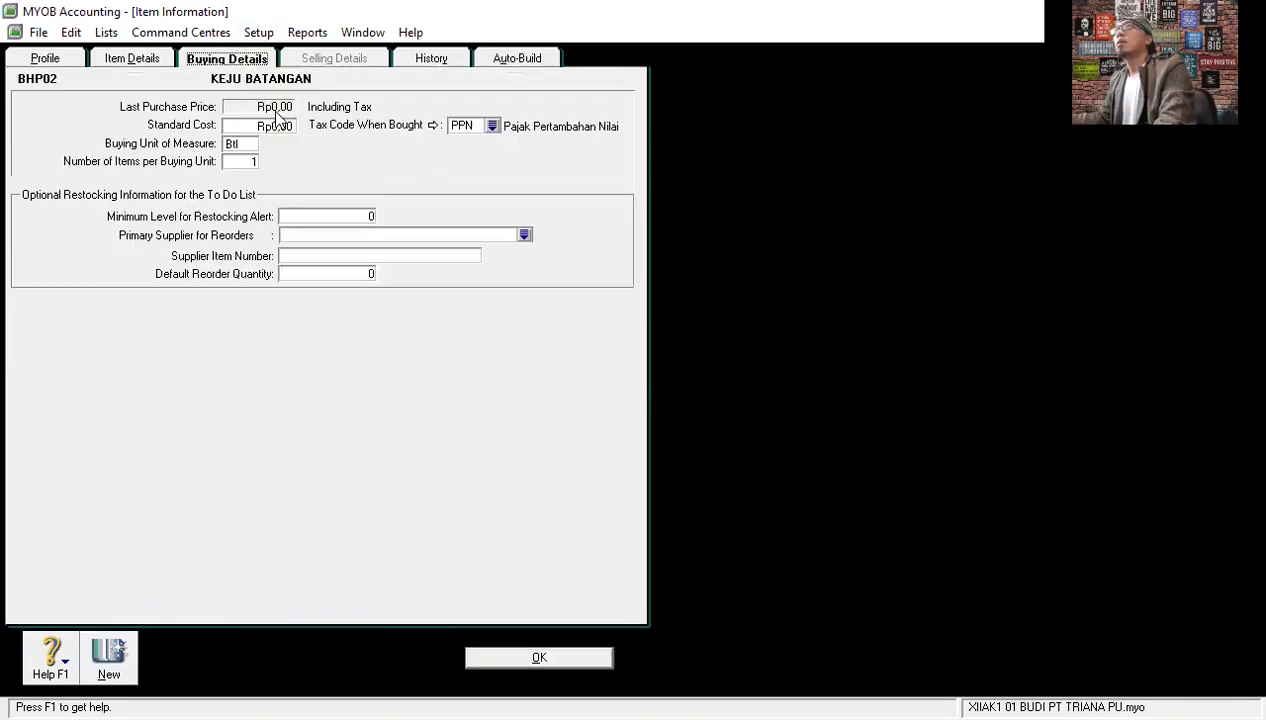
{"action": "left_click", "coordinate": [282, 125]}
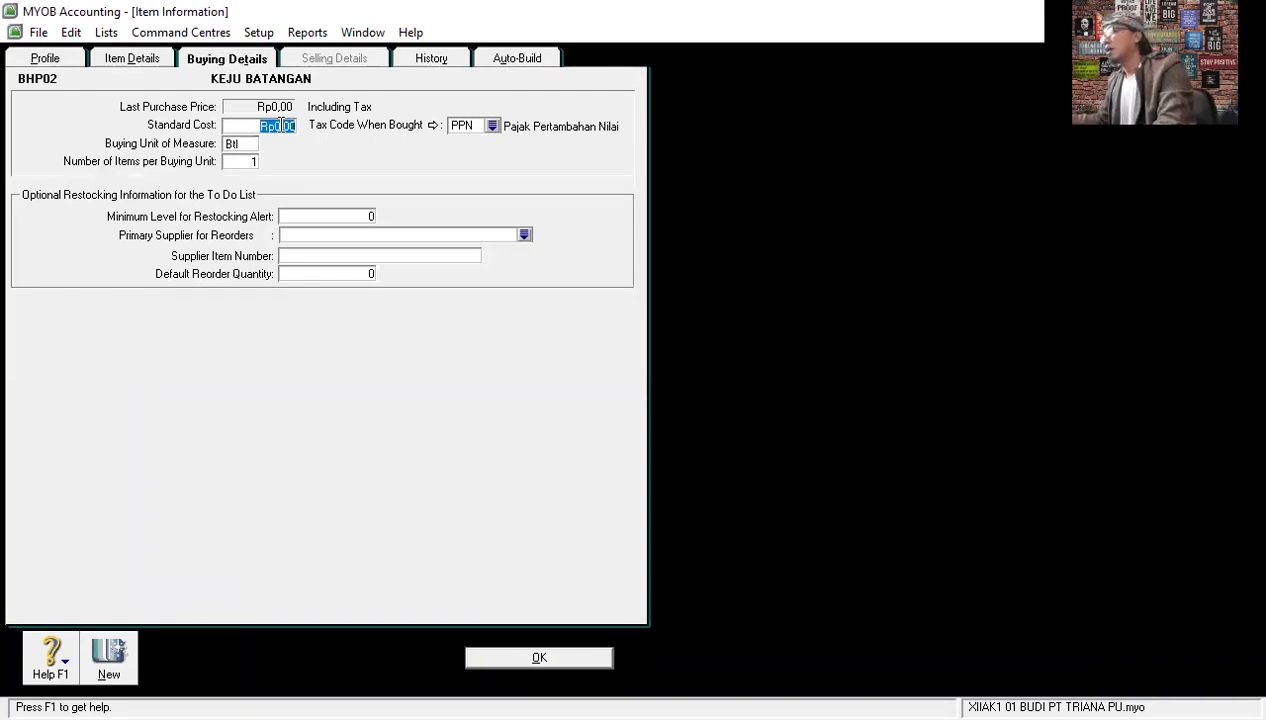
{"action": "type", "text": "28000"}
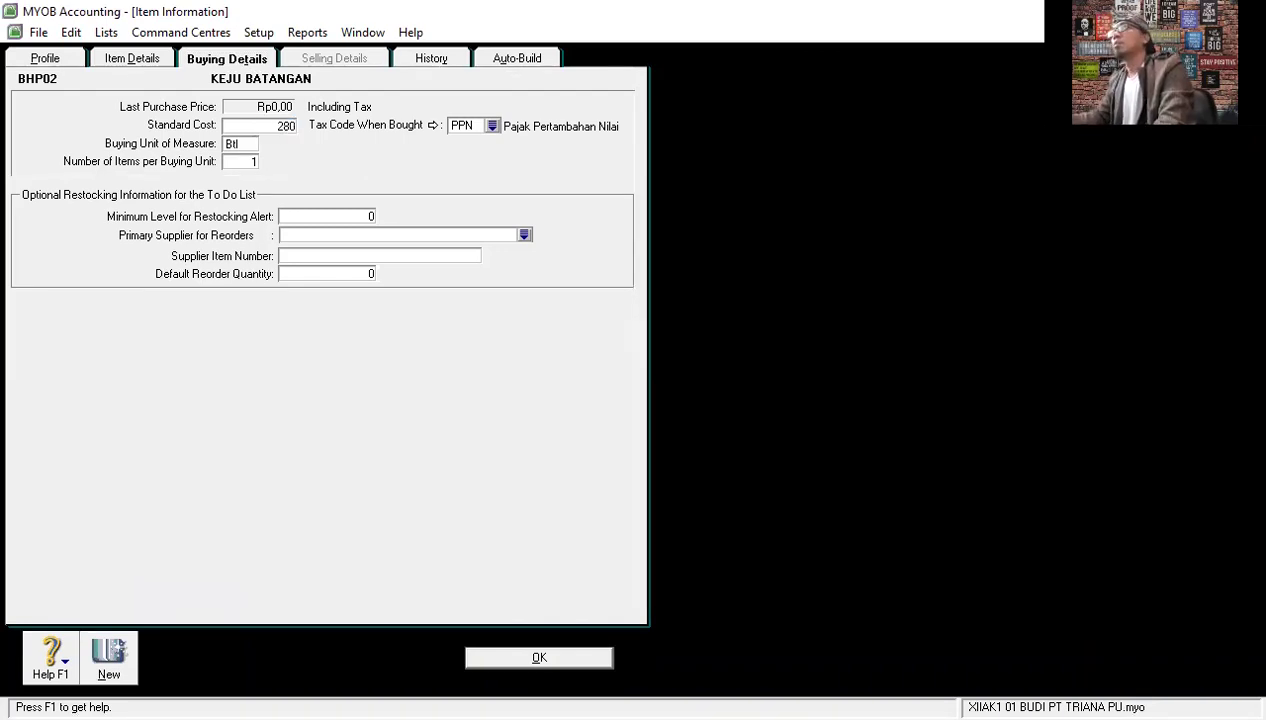
{"action": "left_click", "coordinate": [243, 143]}
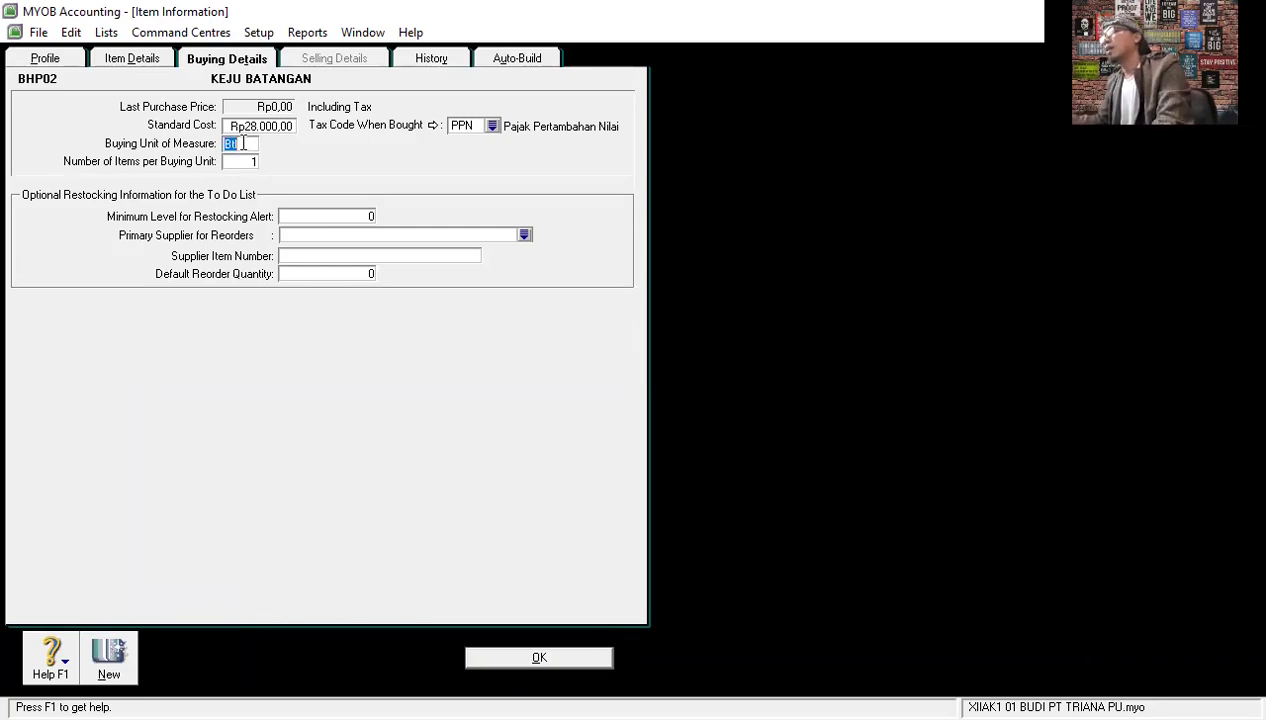
{"action": "type", "text": "k"}
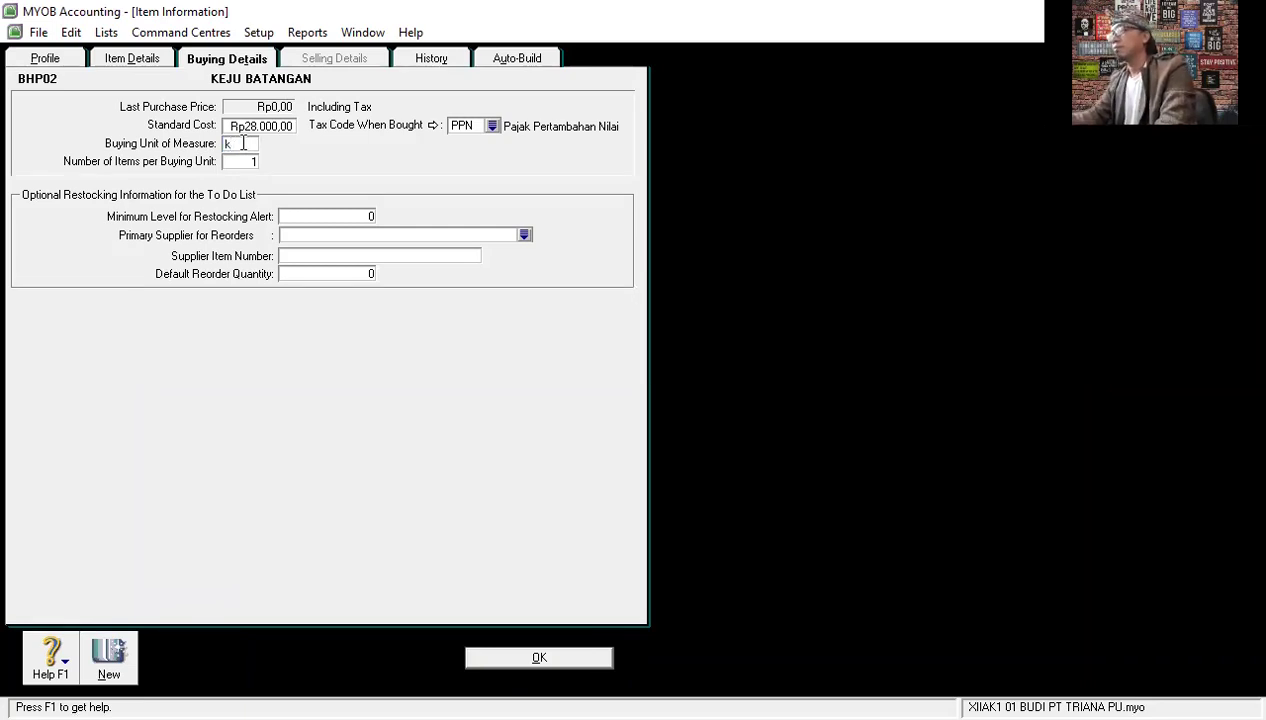
{"action": "key", "text": "BackSpace"}
{"action": "type", "text": "Kotak"}
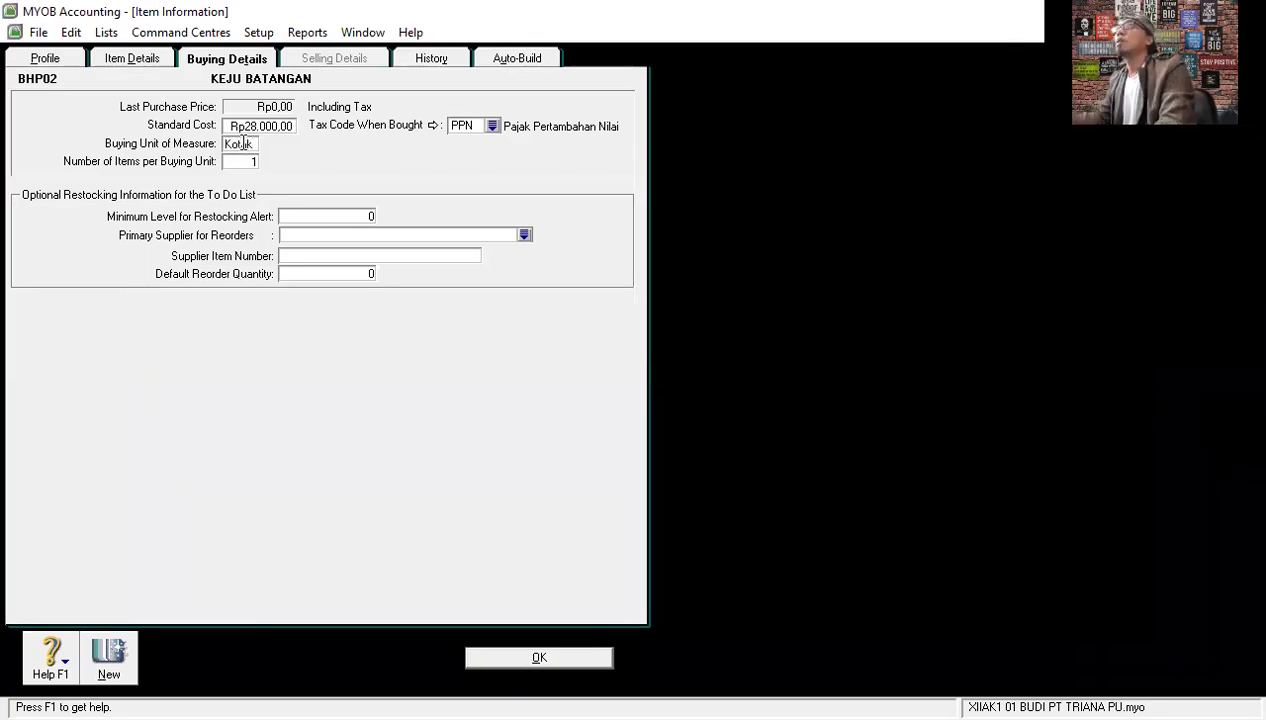
{"action": "left_click", "coordinate": [513, 658]}
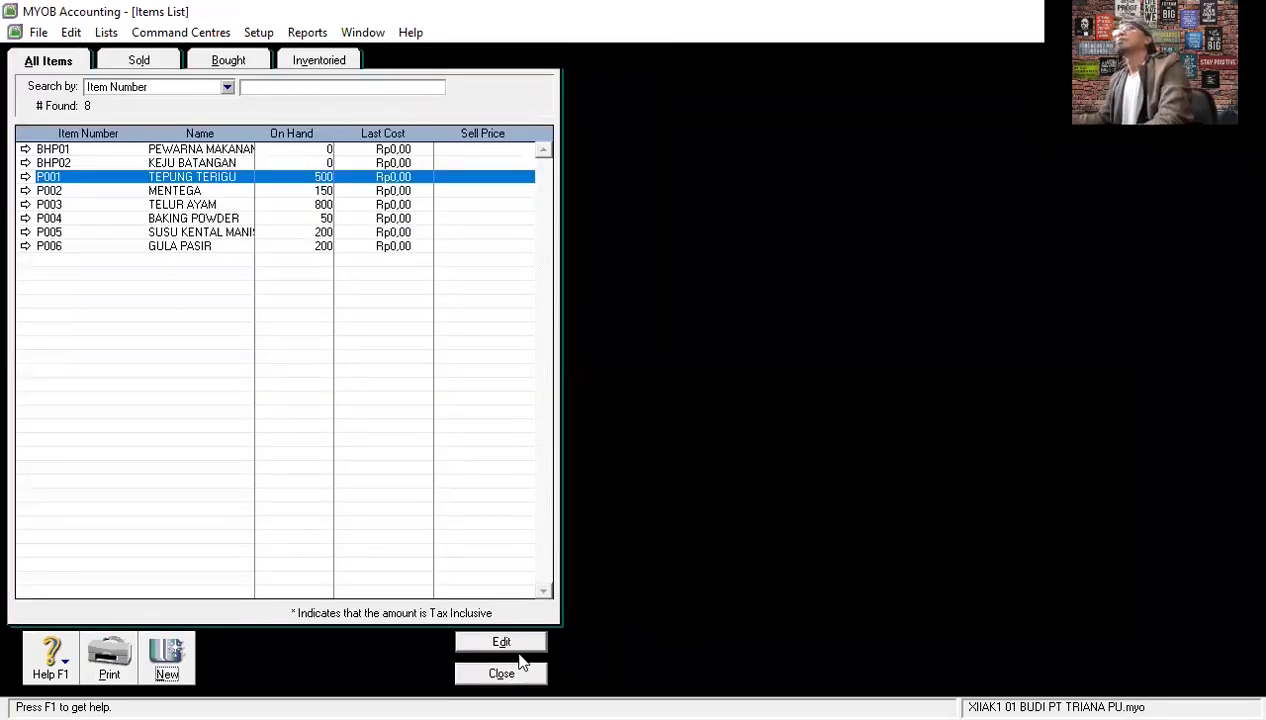
Start a new item BHP03 named COKELAT BATANGAN and mark it as bought and inventoried.
{"action": "left_click", "coordinate": [170, 665]}
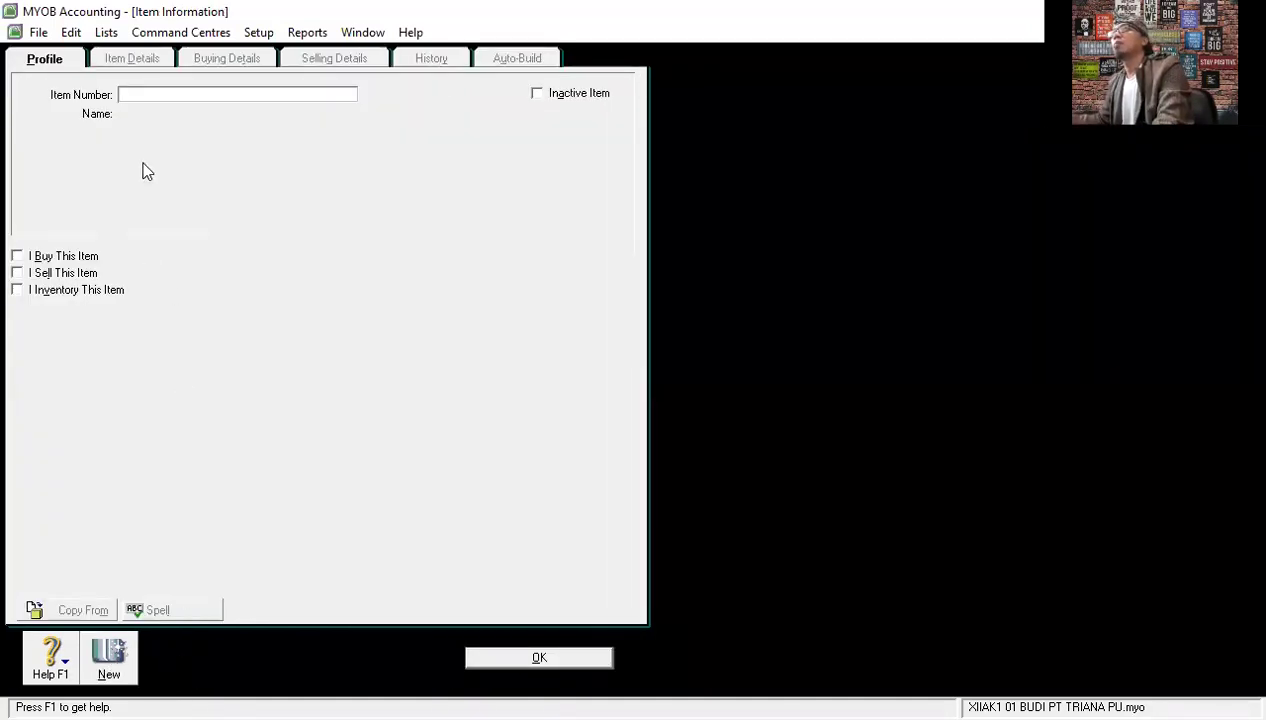
{"action": "type", "text": "BHP"}
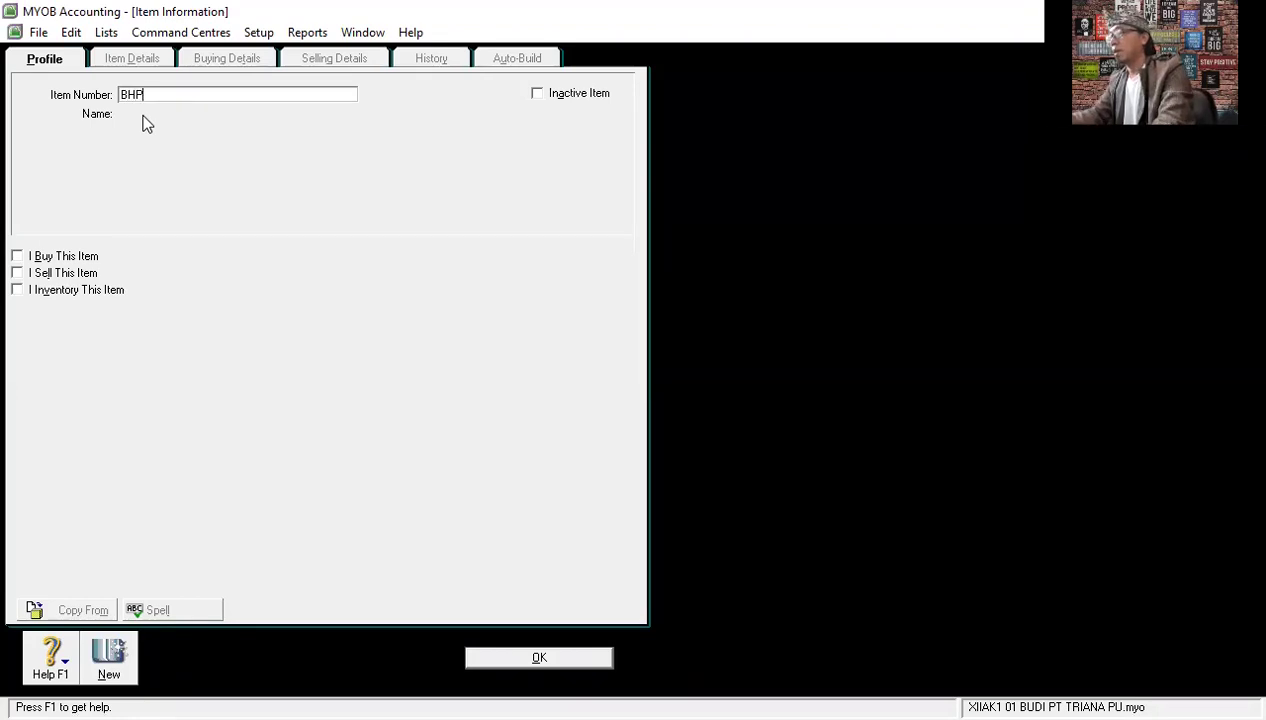
{"action": "type", "text": "03"}
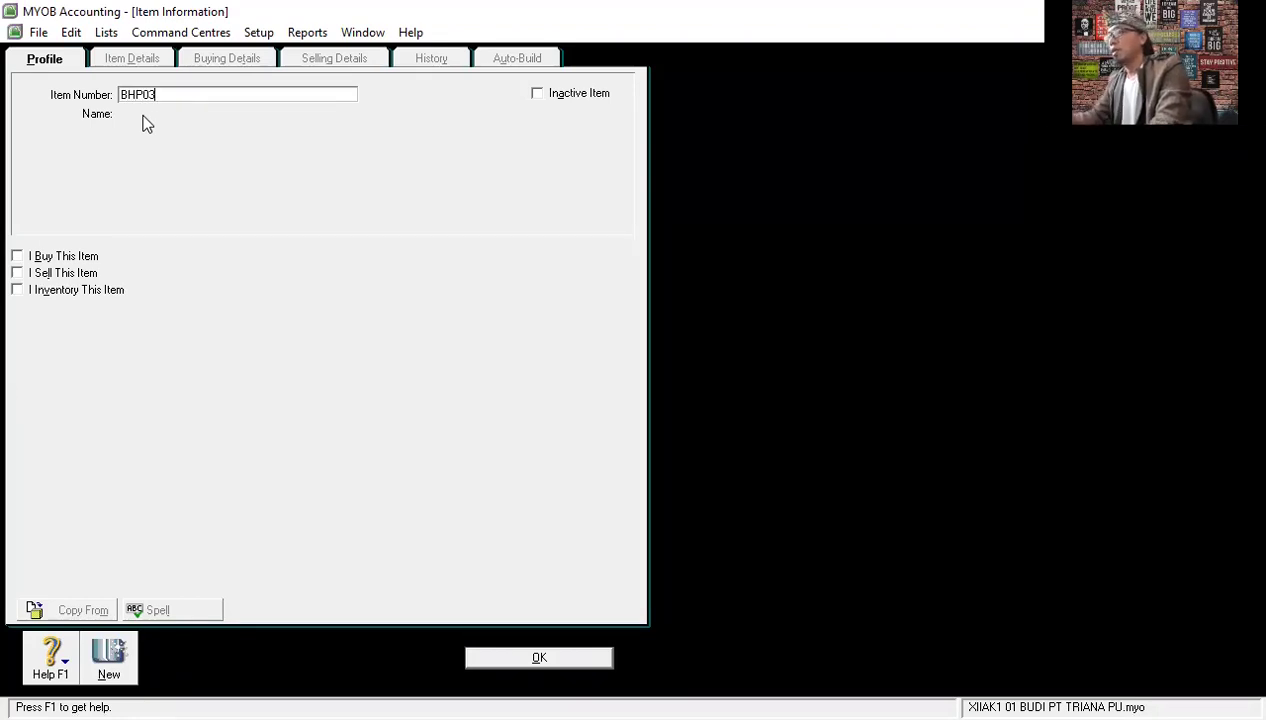
{"action": "key", "text": "Tab"}
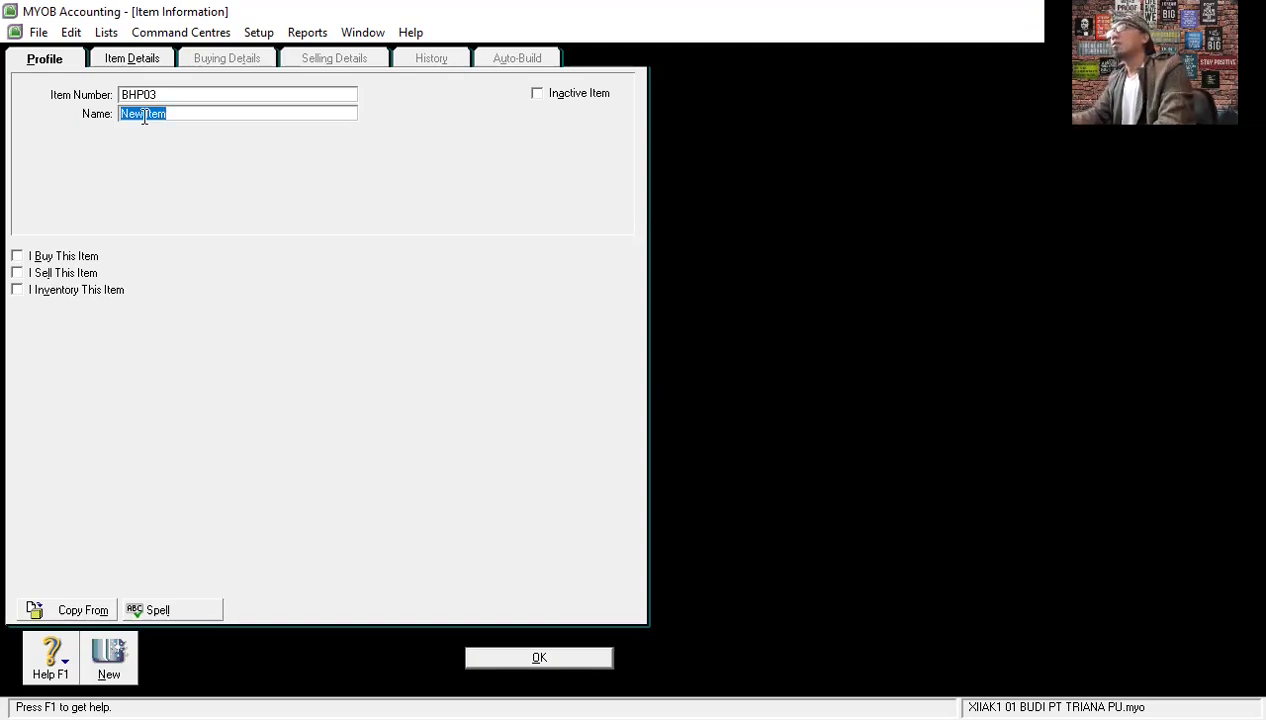
{"action": "type", "text": "COKLAT BATANGAN"}
{"action": "left_click", "coordinate": [144, 117]}
{"action": "type", "text": "E"}
{"action": "left_click", "coordinate": [63, 256]}
{"action": "left_click", "coordinate": [71, 291]}
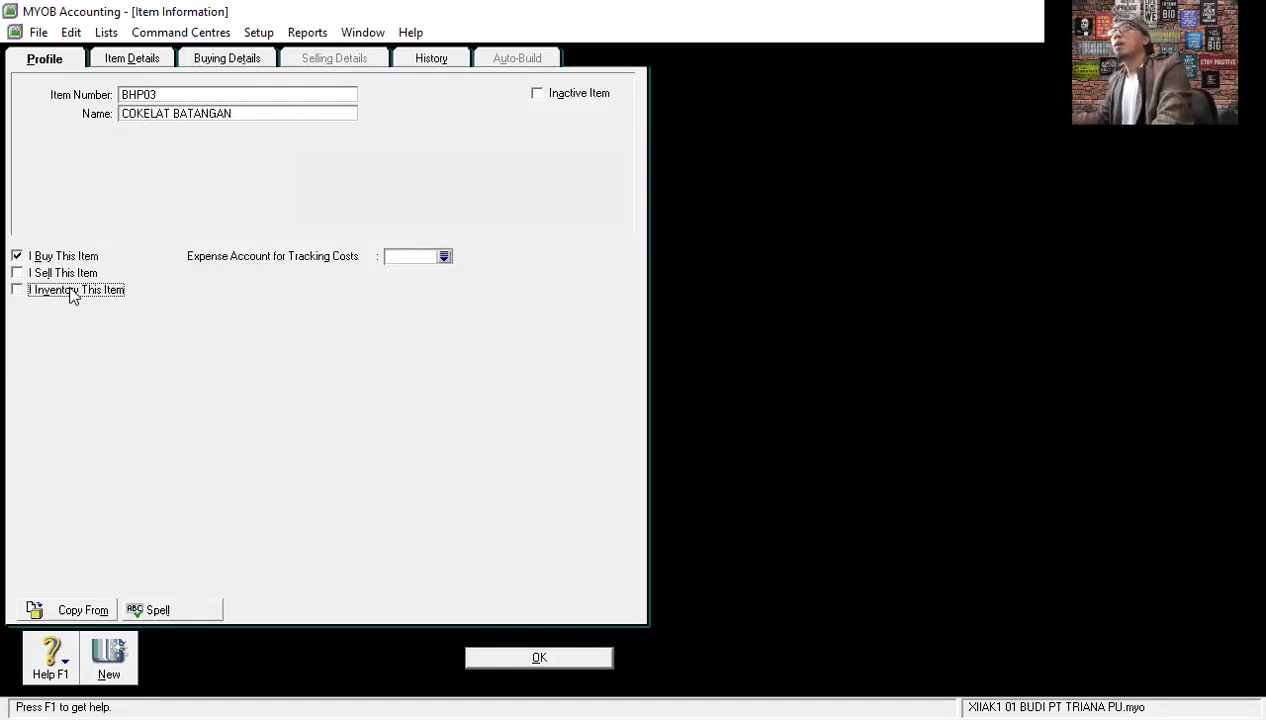
Set BHP03's standard cost to 28000, keep Kotak as its buying unit, and save the item.
{"action": "left_click", "coordinate": [232, 58]}
{"action": "left_click", "coordinate": [265, 127]}
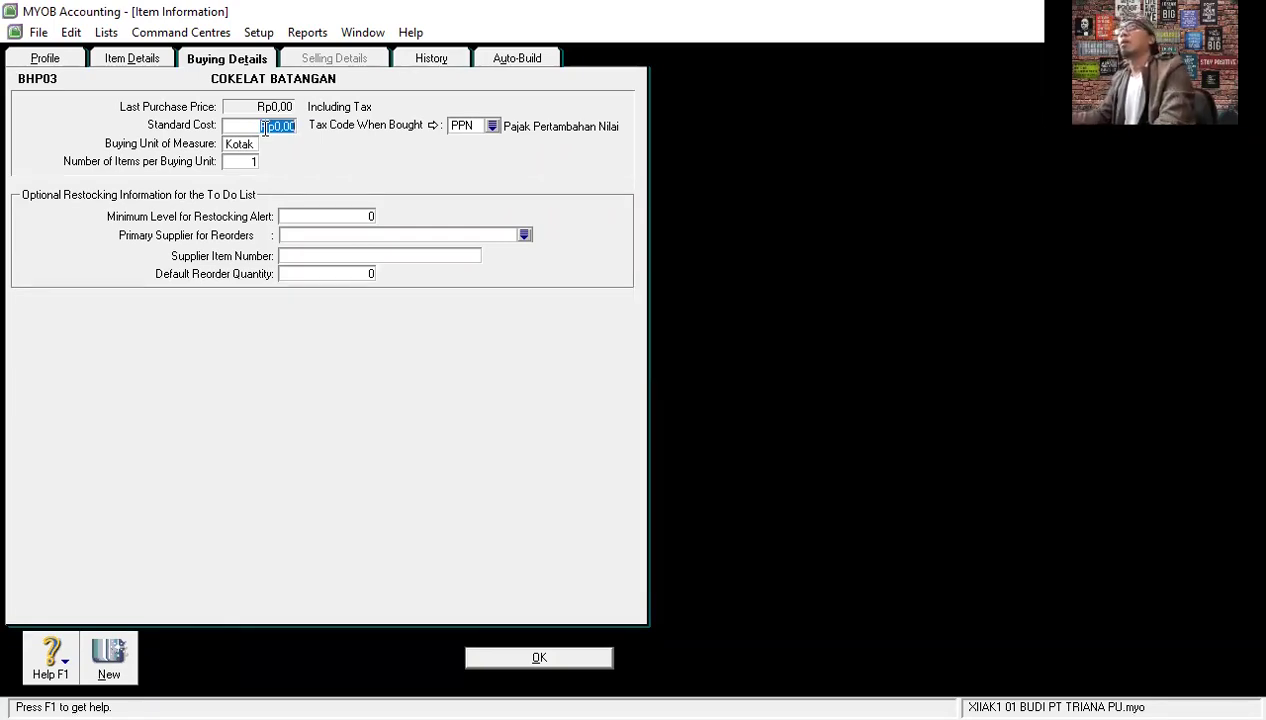
{"action": "type", "text": "28000"}
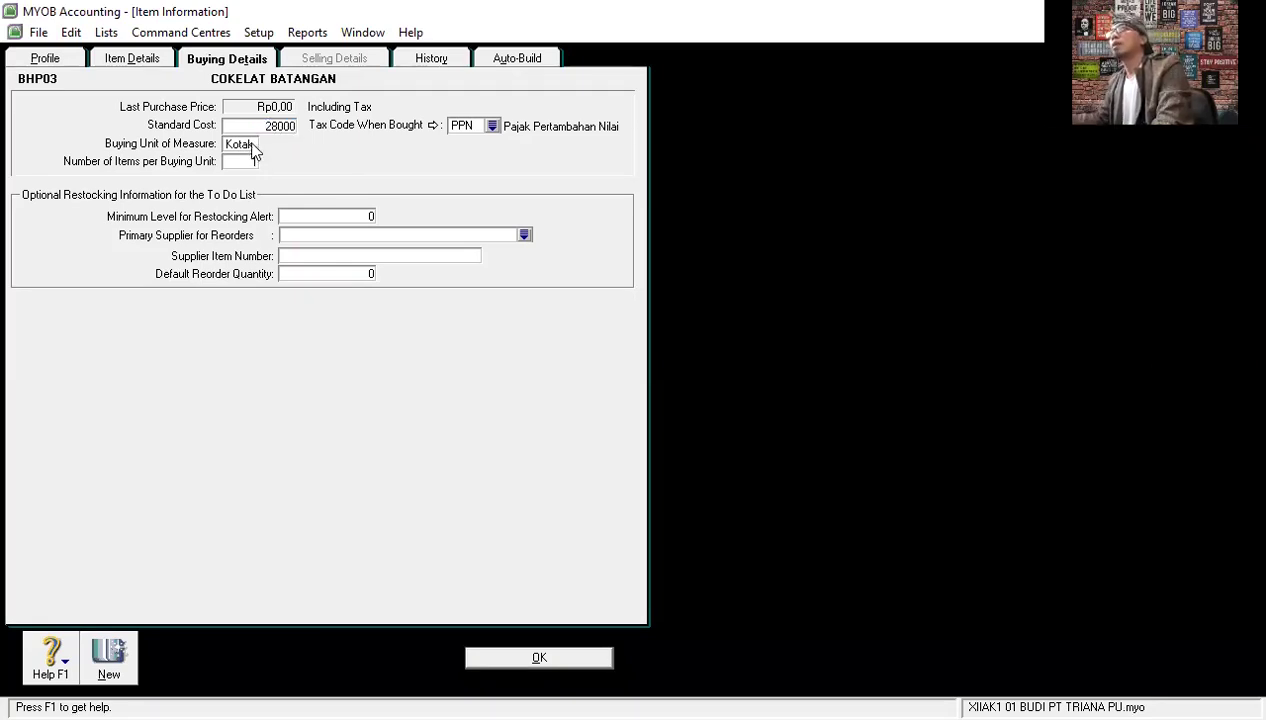
{"action": "left_click", "coordinate": [255, 144]}
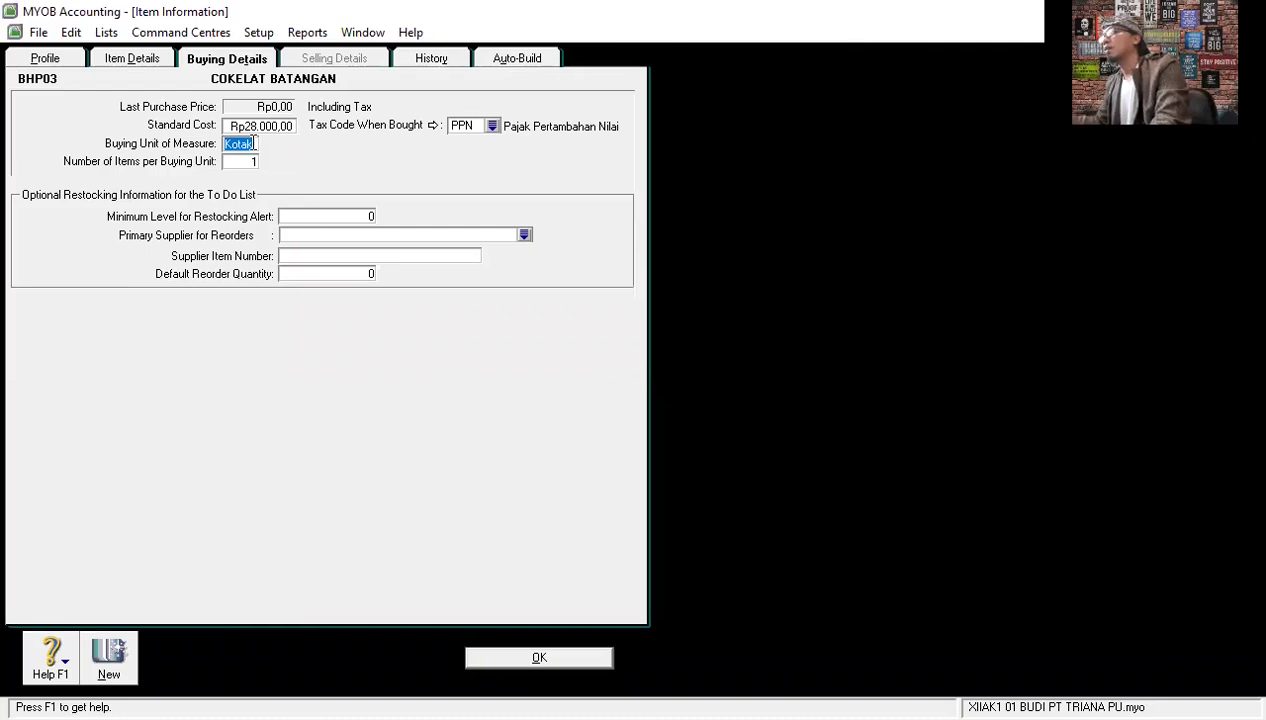
{"action": "left_click", "coordinate": [533, 658]}
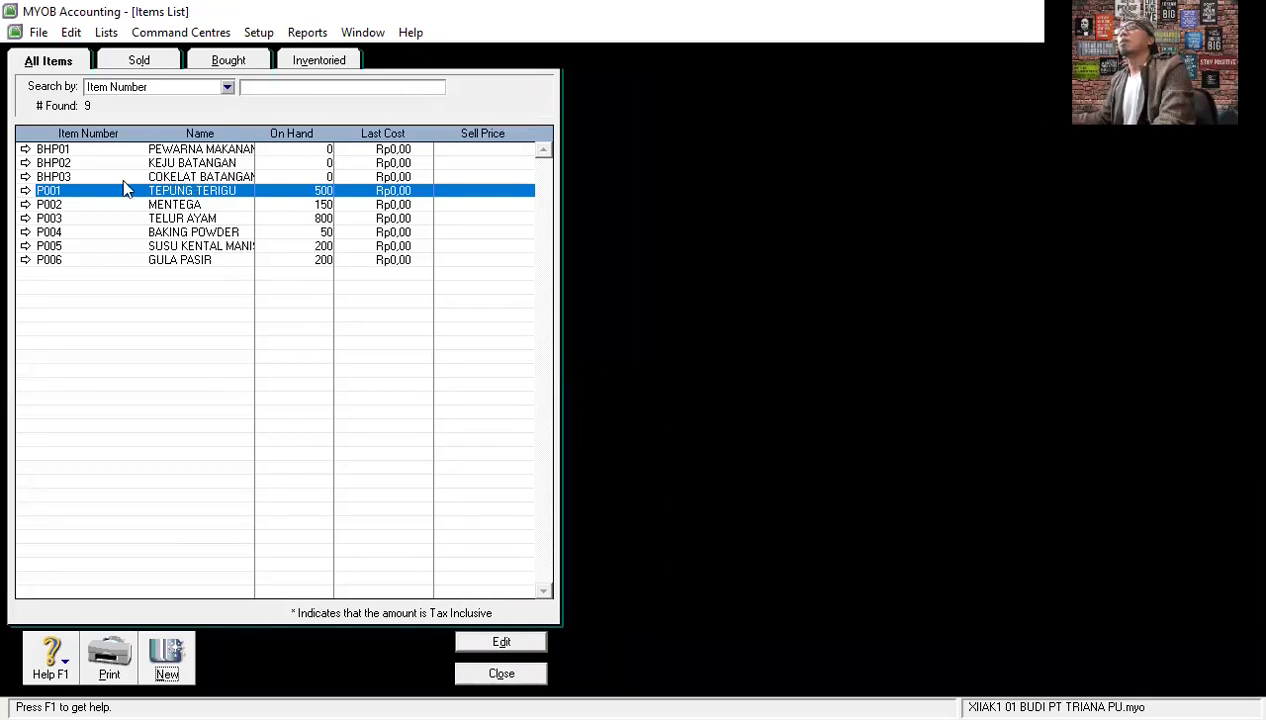
Start a new item BHP04 named CREAM CHEESE and mark it as bought and inventoried.
{"action": "left_click", "coordinate": [186, 666]}
{"action": "type", "text": "BHP04"}
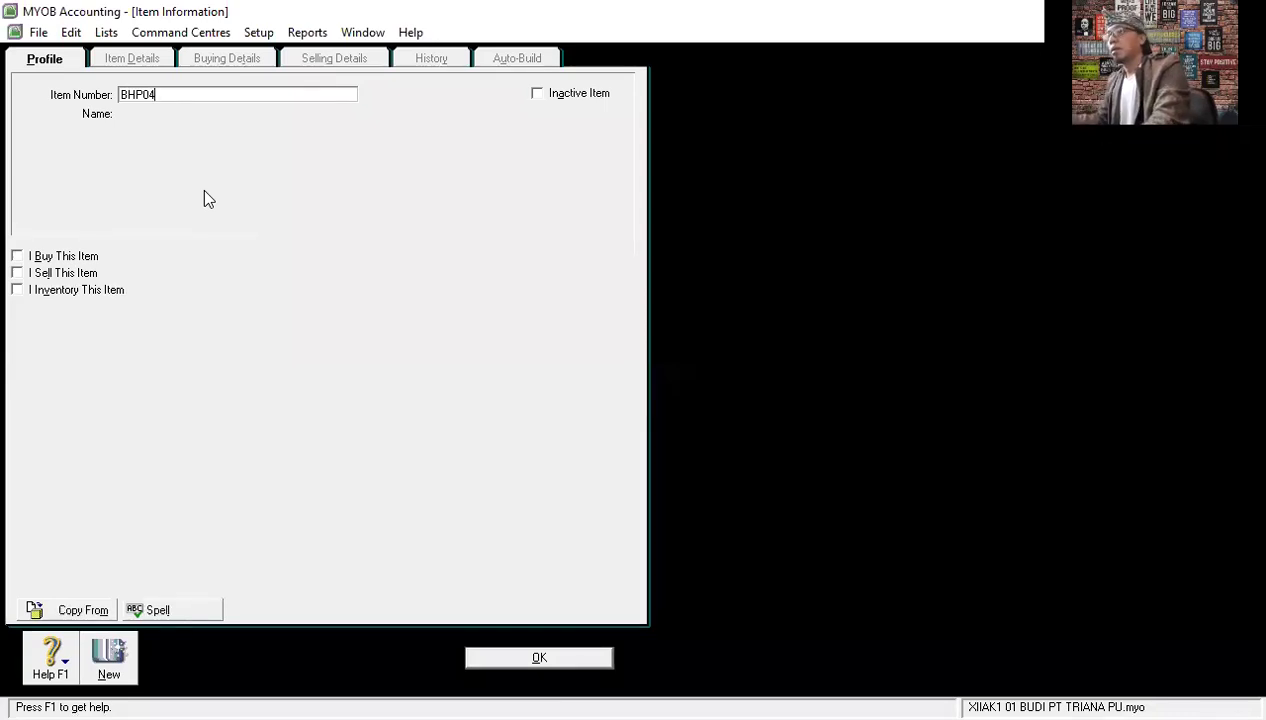
{"action": "key", "text": "Tab"}
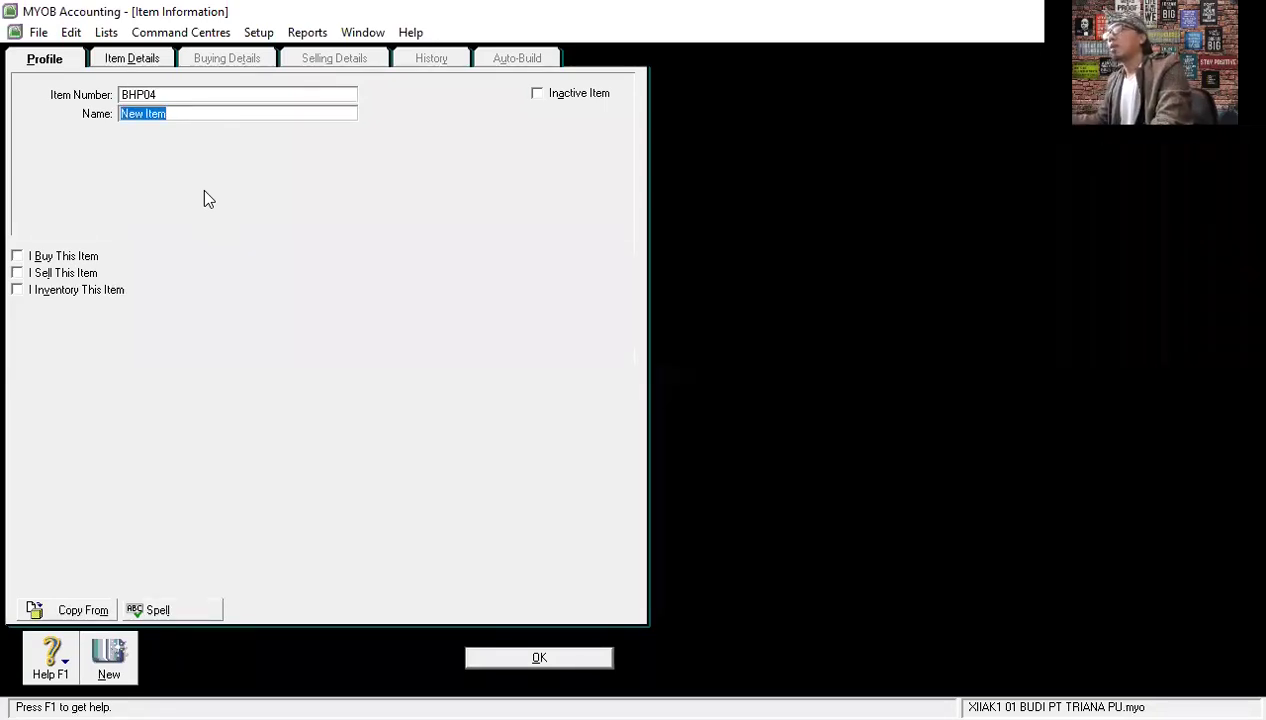
{"action": "type", "text": "CREAM"}
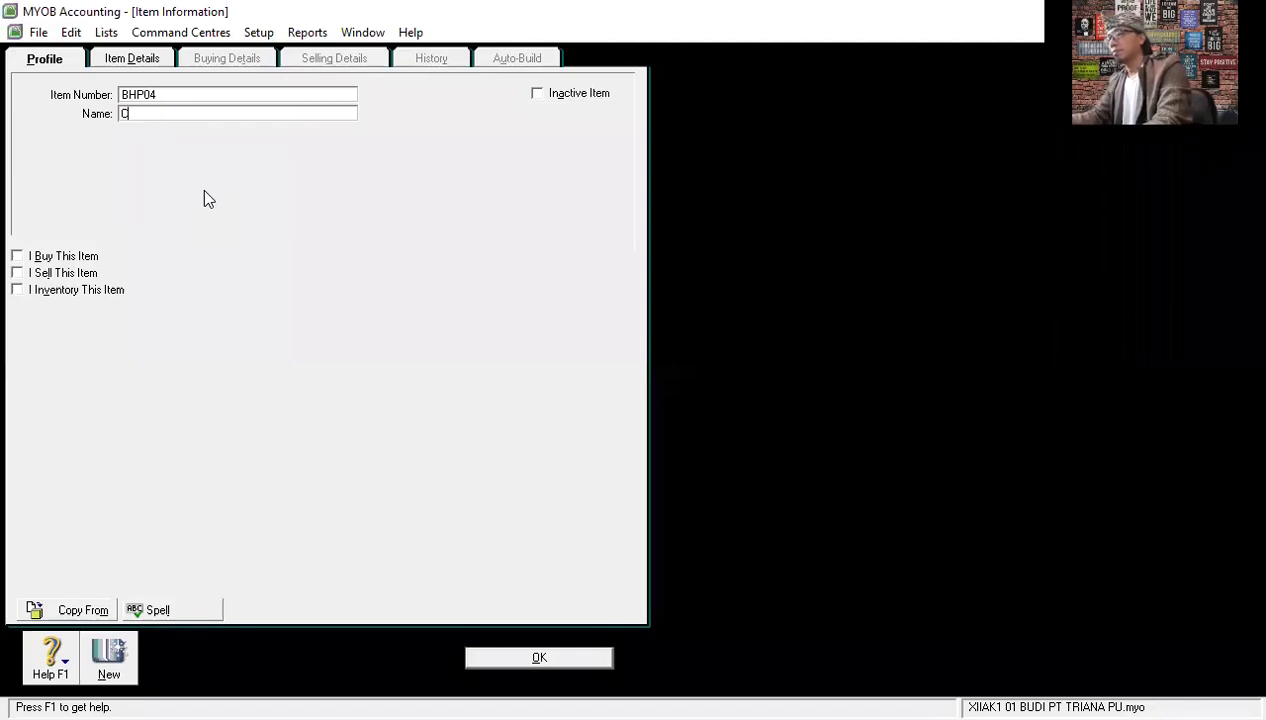
{"action": "type", "text": "CH"}
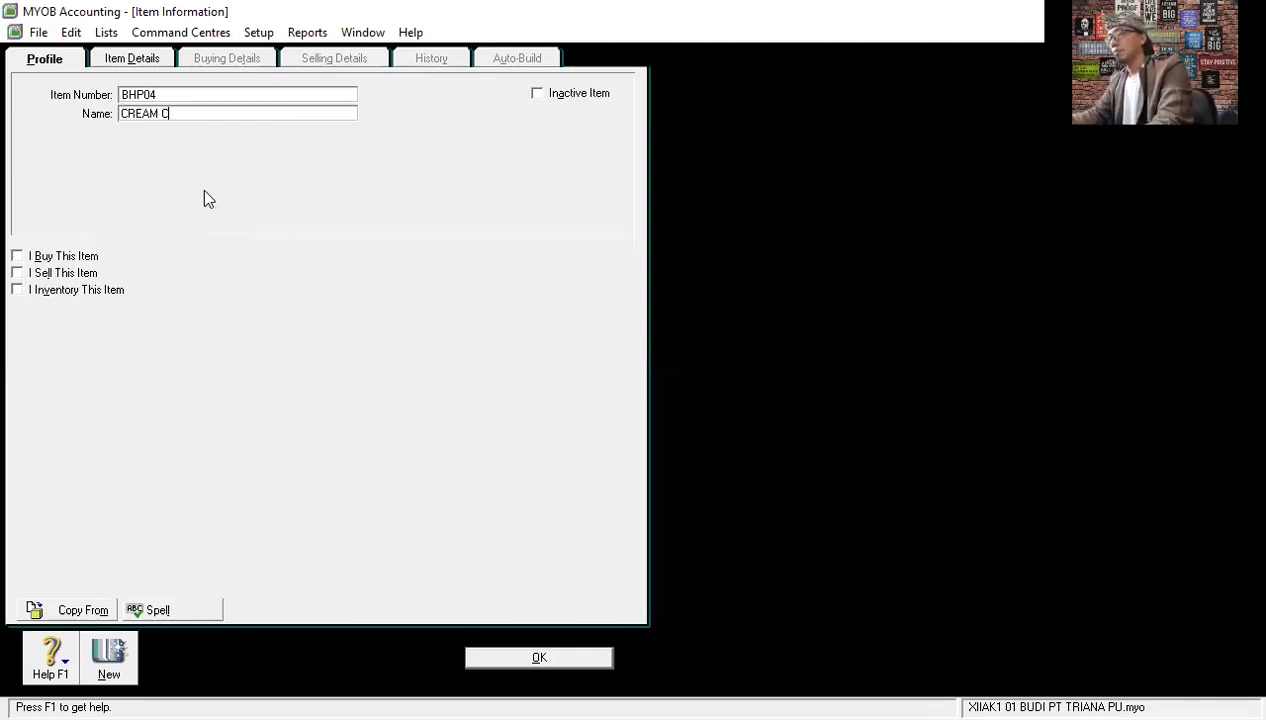
{"action": "type", "text": "EESE"}
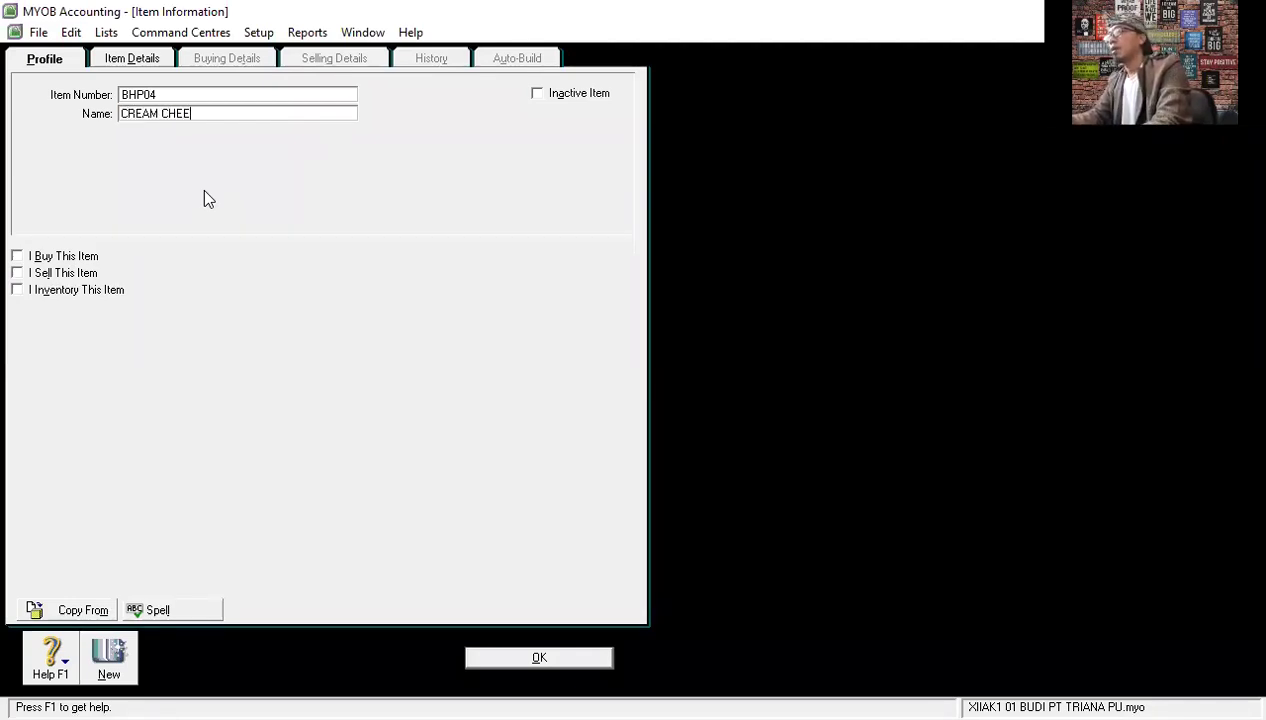
{"action": "left_click", "coordinate": [42, 256]}
{"action": "left_click", "coordinate": [58, 291]}
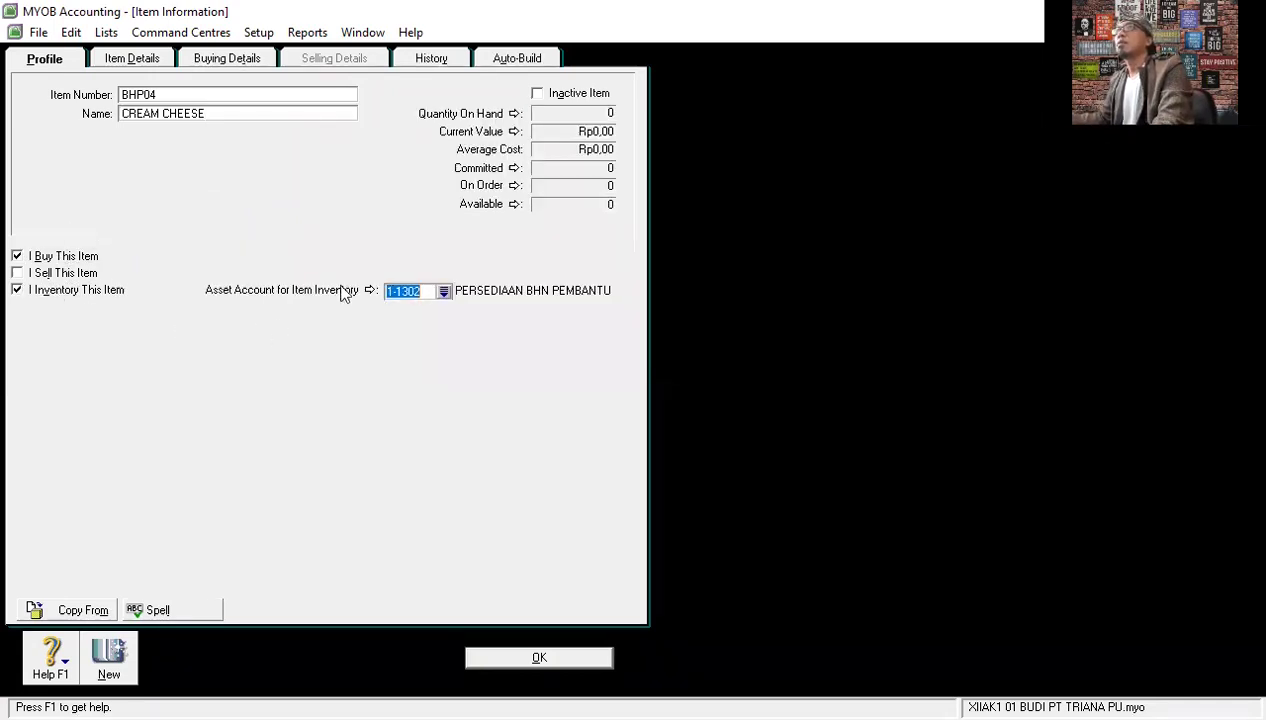
Set BHP04's standard cost to 9000 and its buying unit to Kg, and save the item.
{"action": "left_click", "coordinate": [238, 62]}
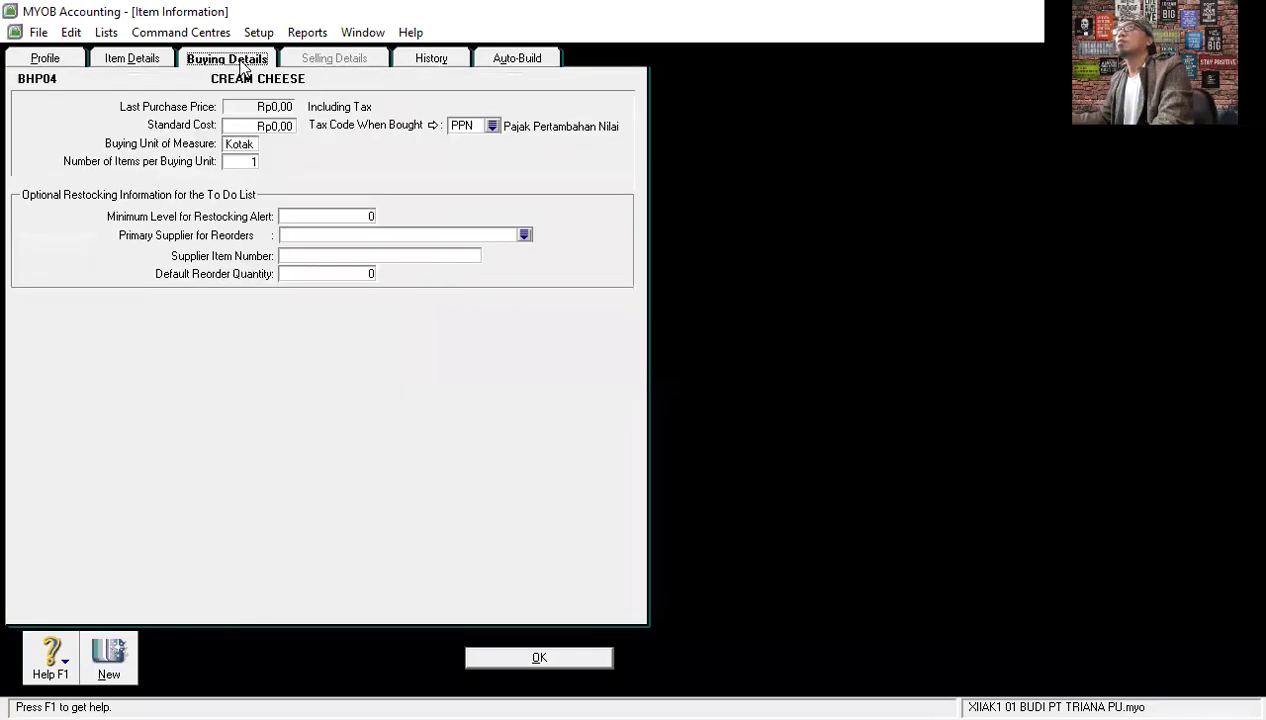
{"action": "left_click", "coordinate": [275, 127]}
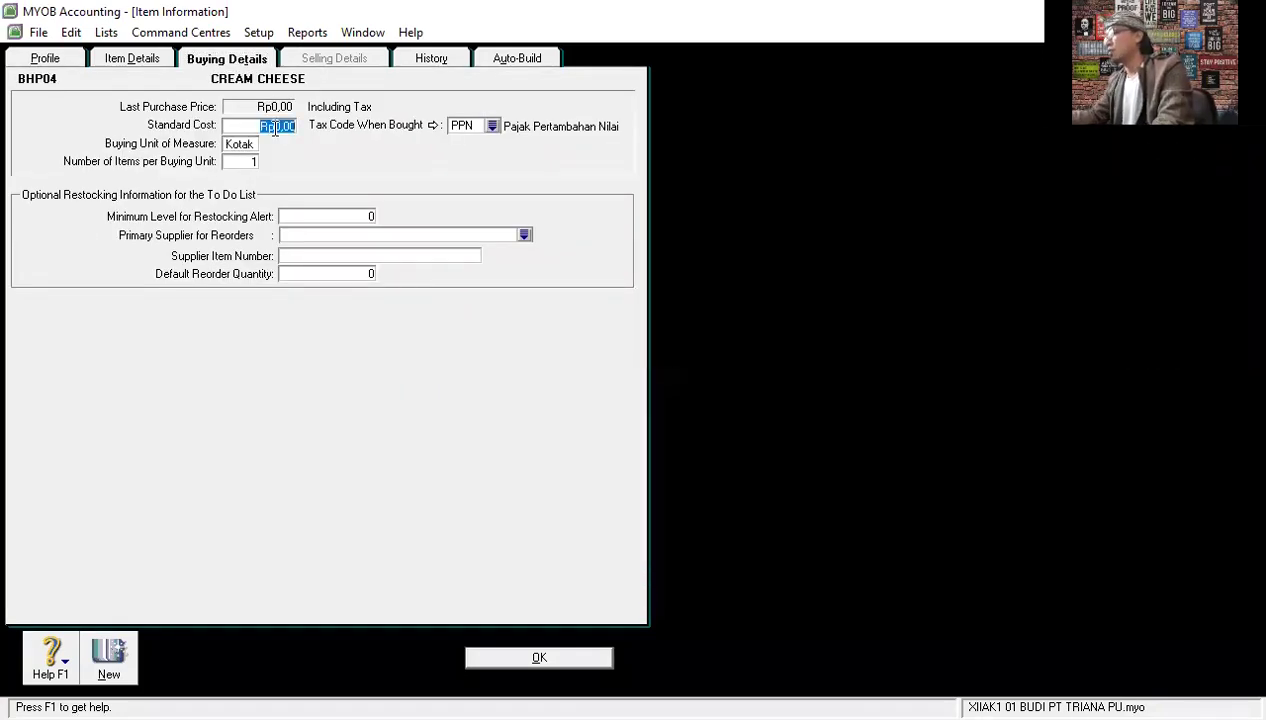
{"action": "type", "text": "5"}
{"action": "type", "text": "000"}
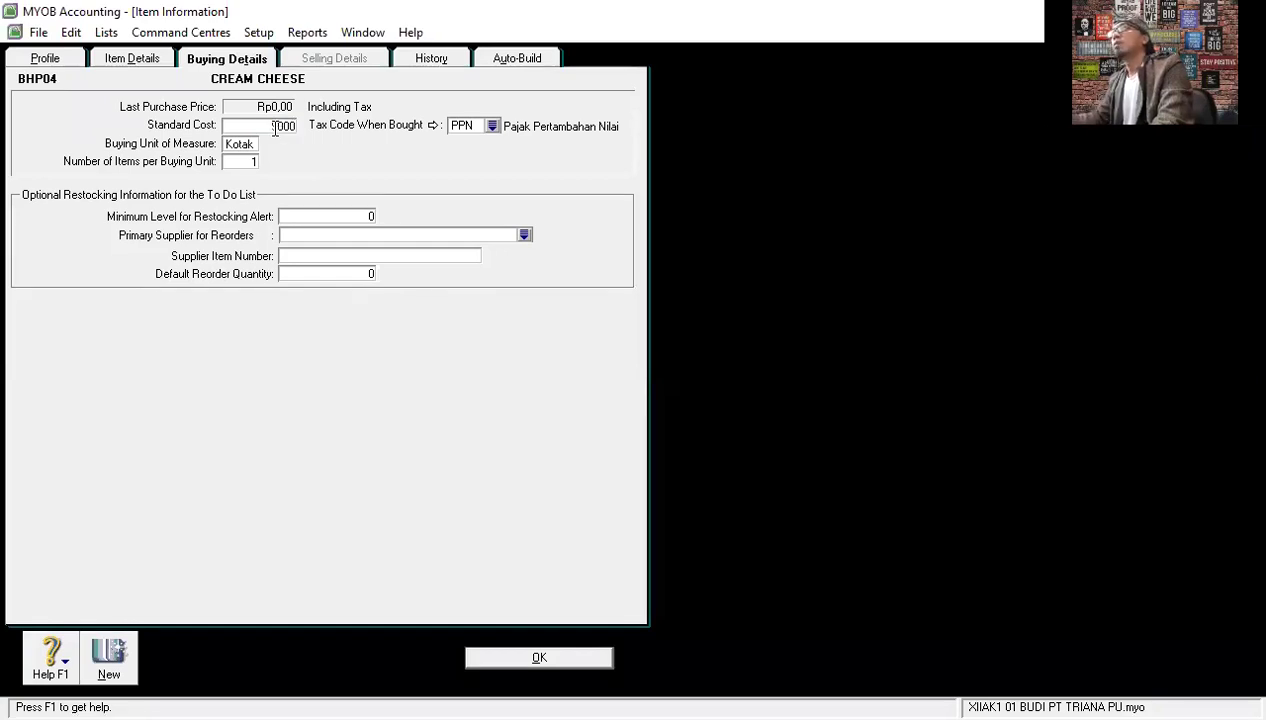
{"action": "left_click", "coordinate": [255, 144]}
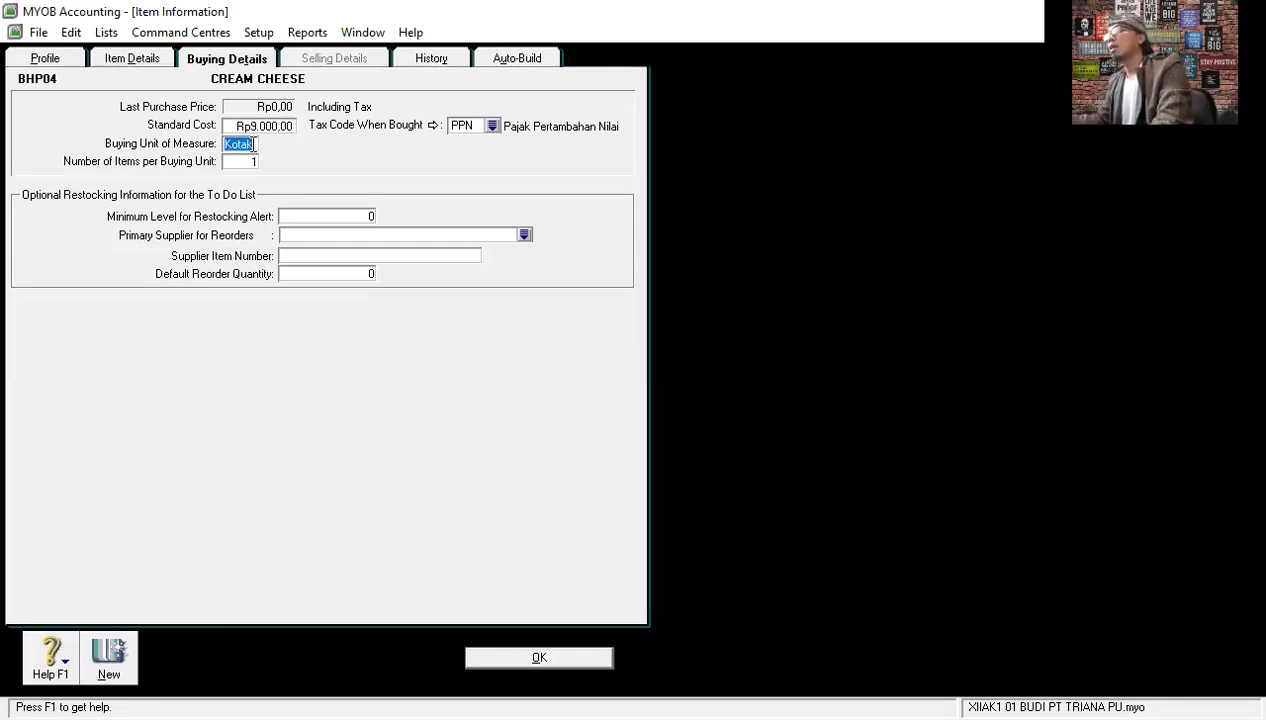
{"action": "type", "text": "Kg"}
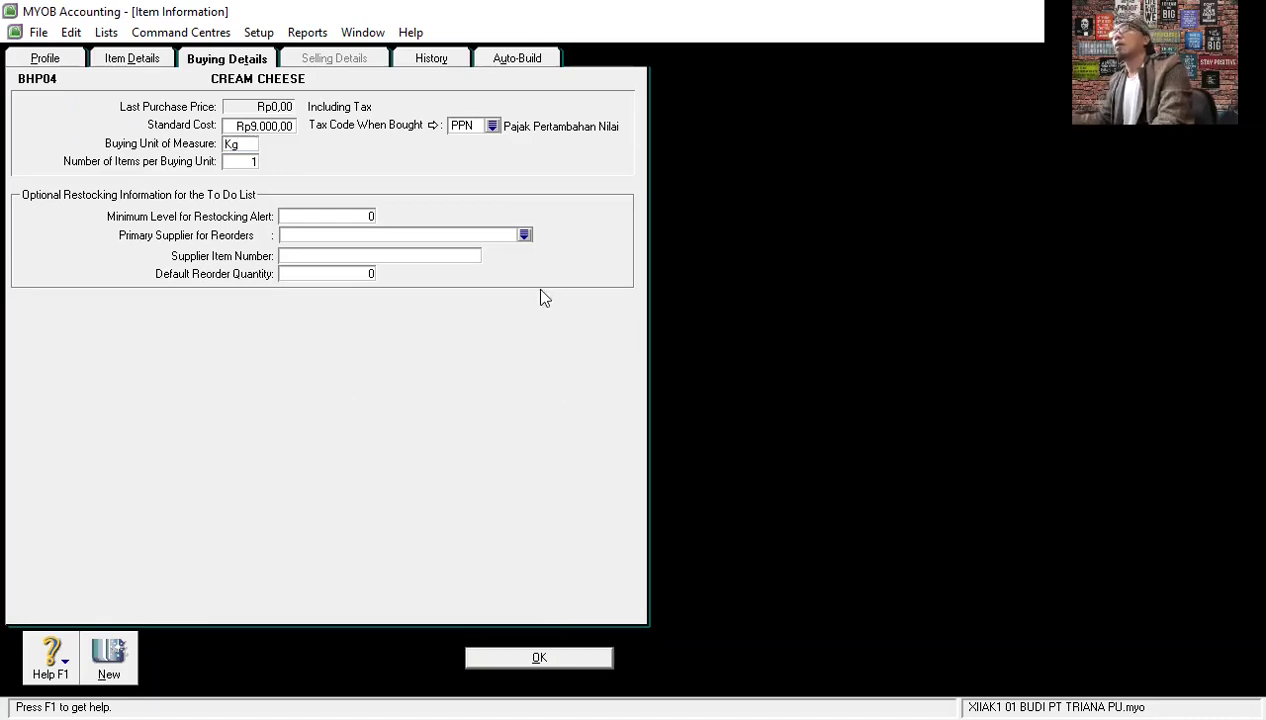
{"action": "left_click", "coordinate": [545, 660]}
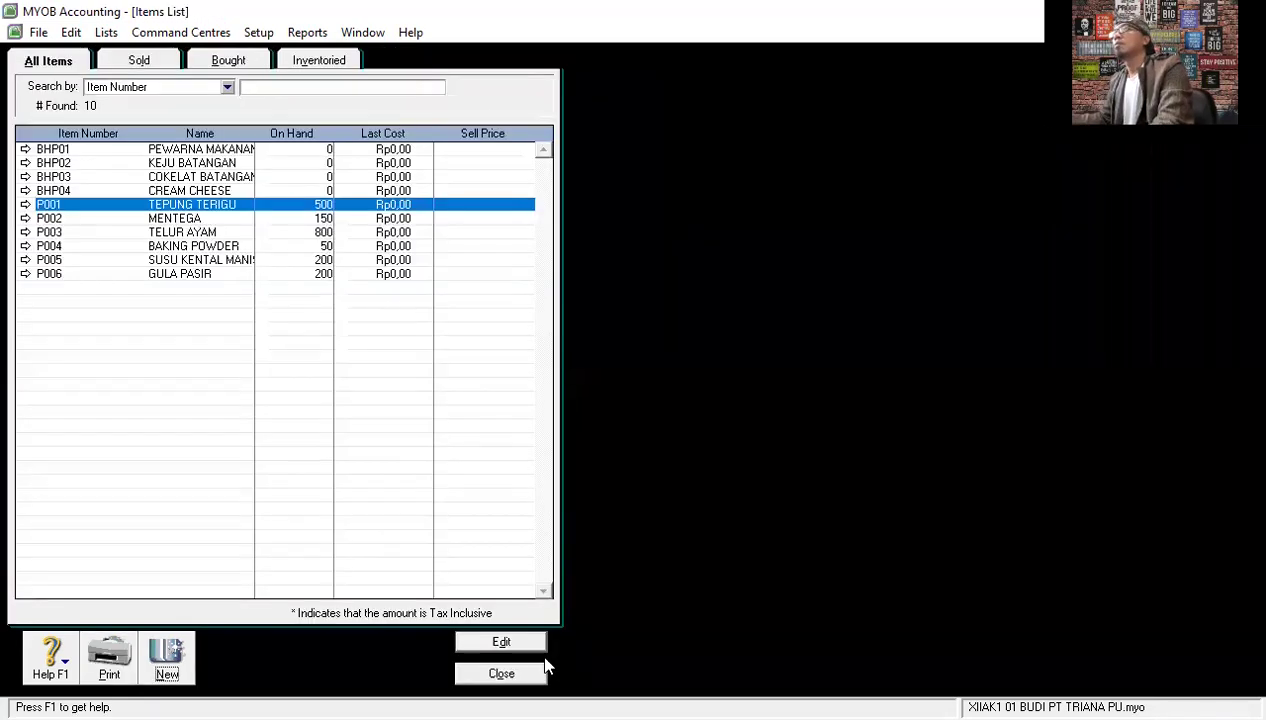
Start a new item BHP05 named CHERRY and mark it as bought and inventoried.
{"action": "left_click", "coordinate": [166, 660]}
{"action": "left_click", "coordinate": [150, 96]}
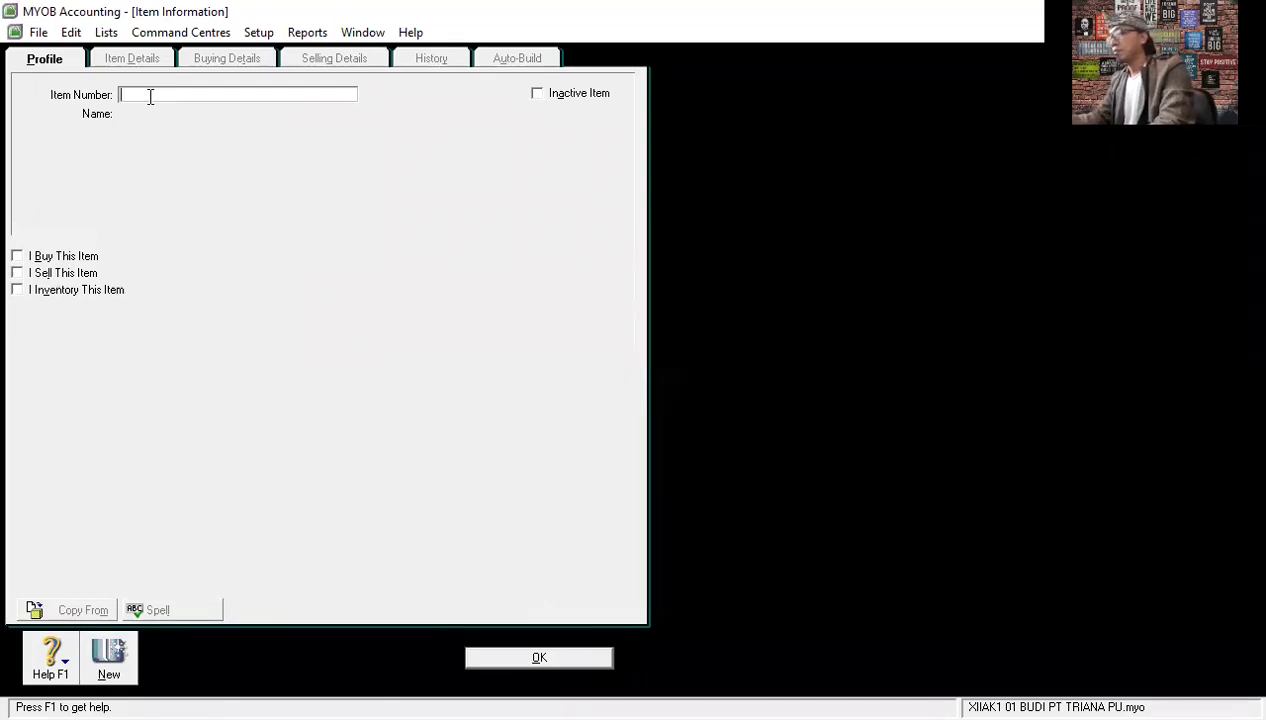
{"action": "type", "text": "BHP00"}
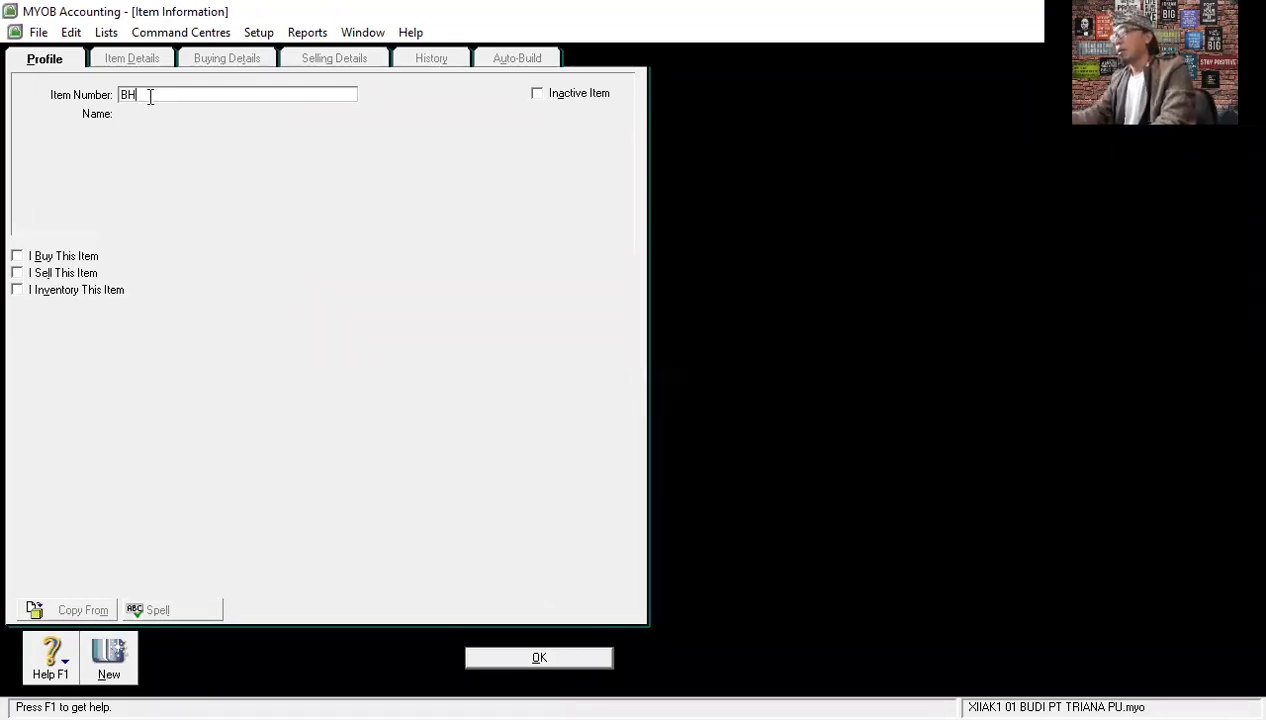
{"action": "key", "text": "BackSpace"}
{"action": "type", "text": "5"}
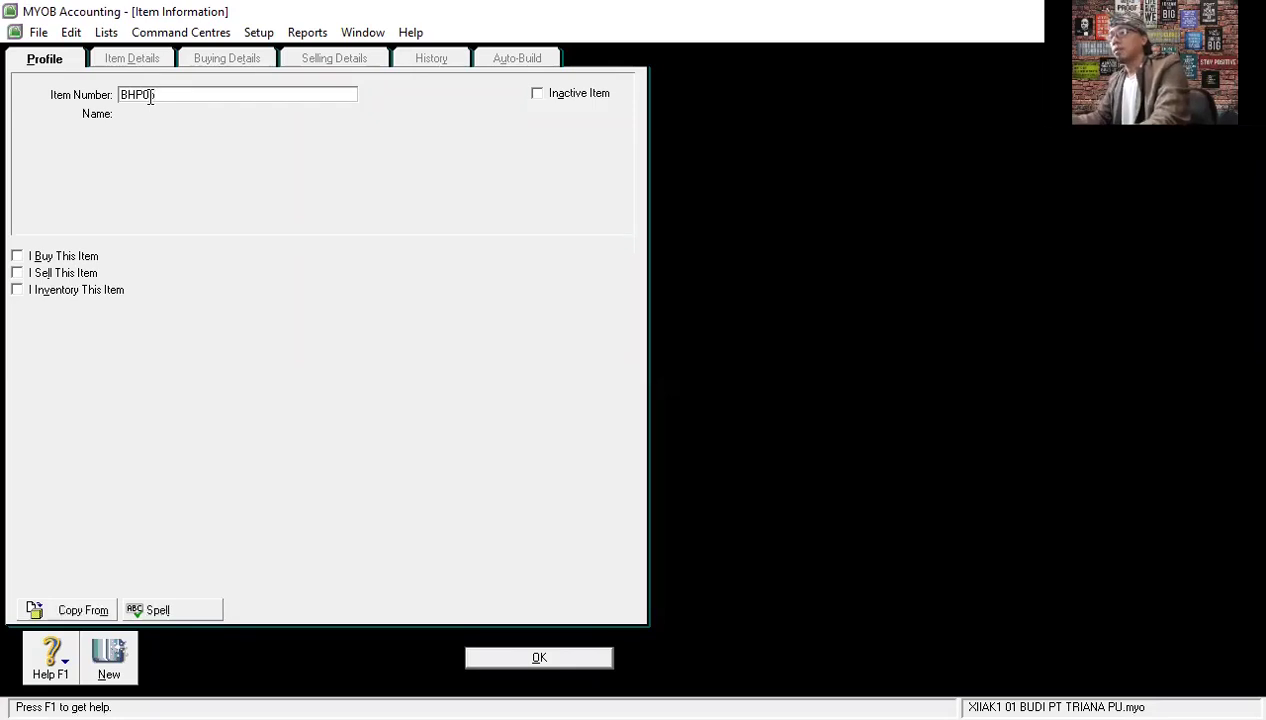
{"action": "key", "text": "Tab"}
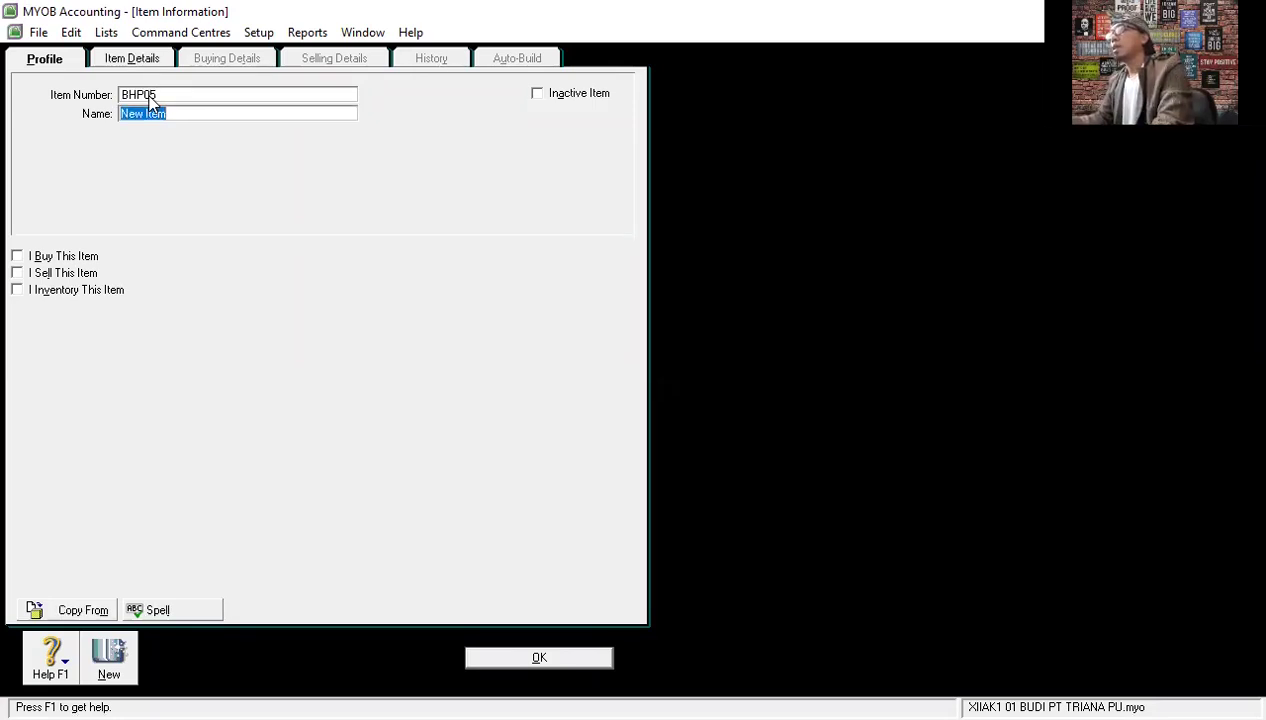
{"action": "type", "text": "CHERR"}
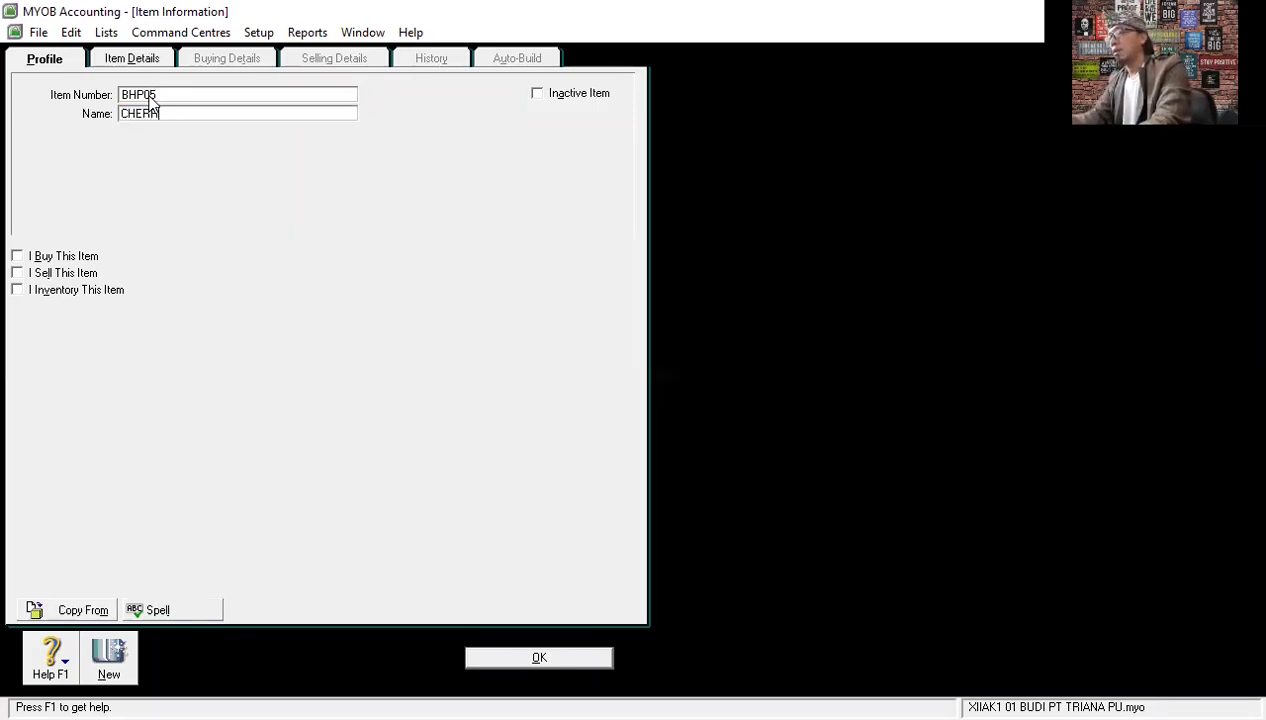
{"action": "type", "text": "Y"}
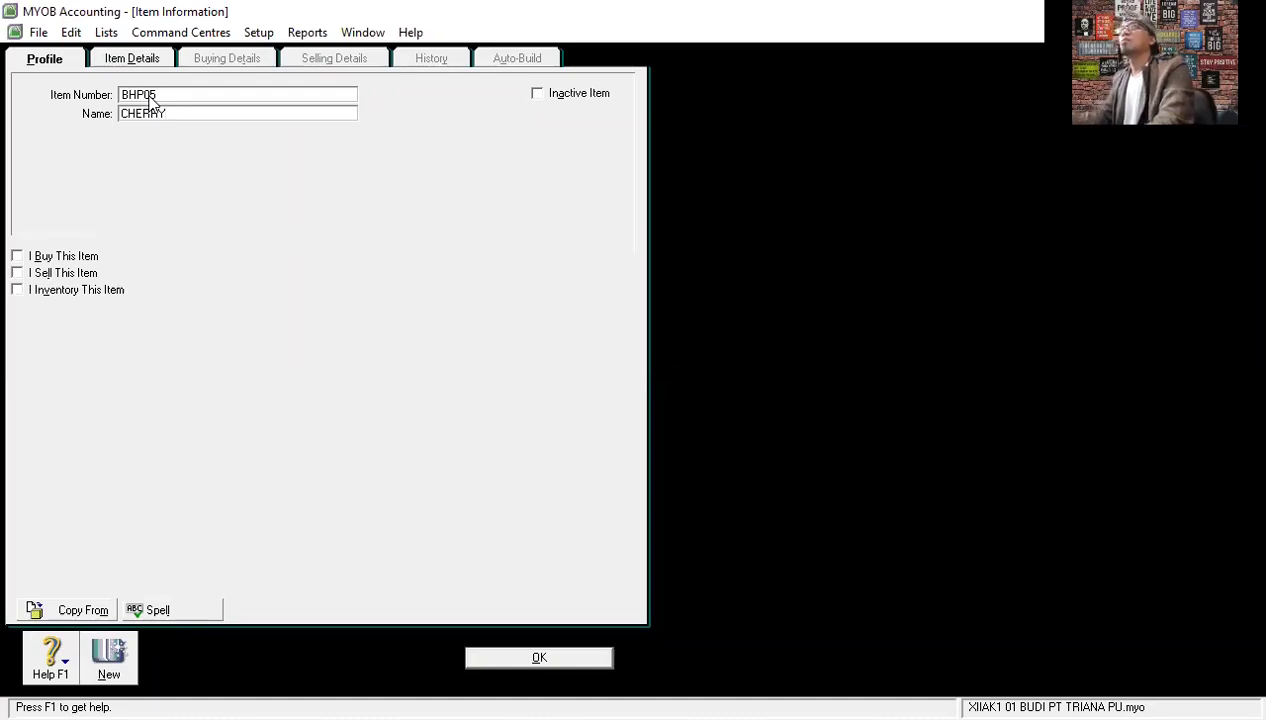
{"action": "left_click", "coordinate": [88, 258]}
{"action": "left_click", "coordinate": [85, 294]}
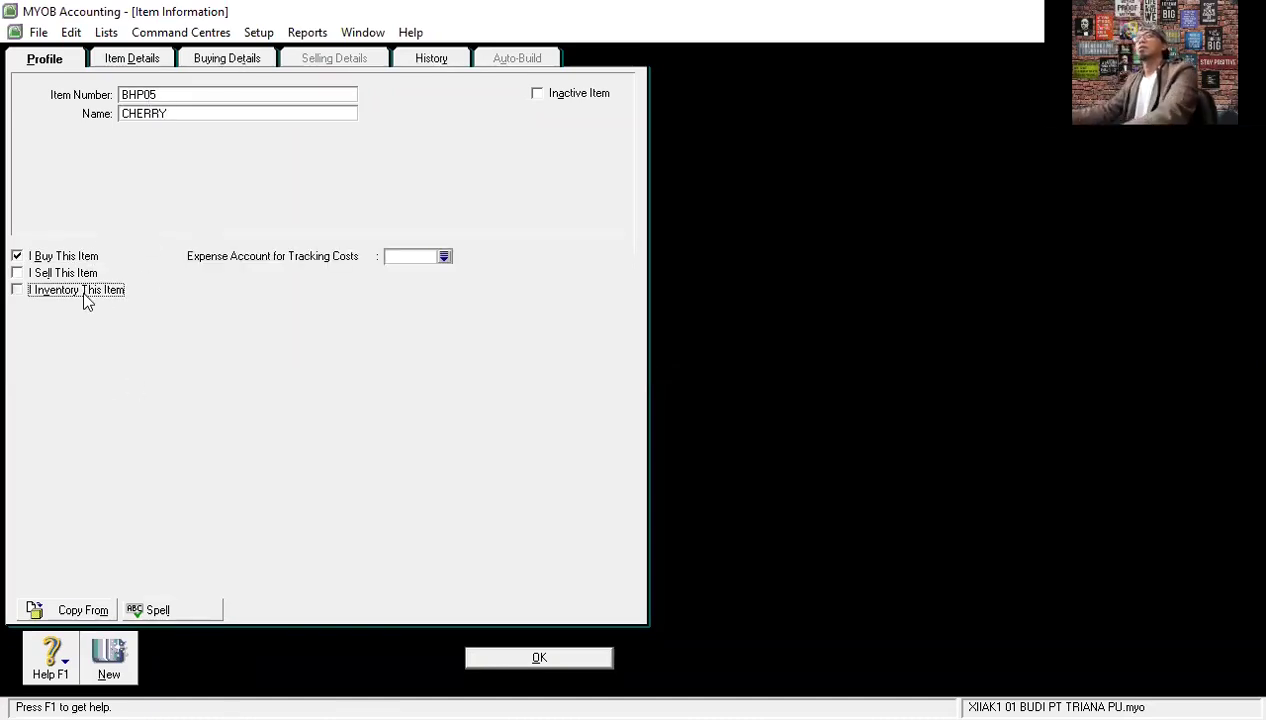
Set BHP05's standard cost to 18000, keep Kg as its buying unit, and save the item.
{"action": "left_click", "coordinate": [239, 66]}
{"action": "left_click", "coordinate": [262, 125]}
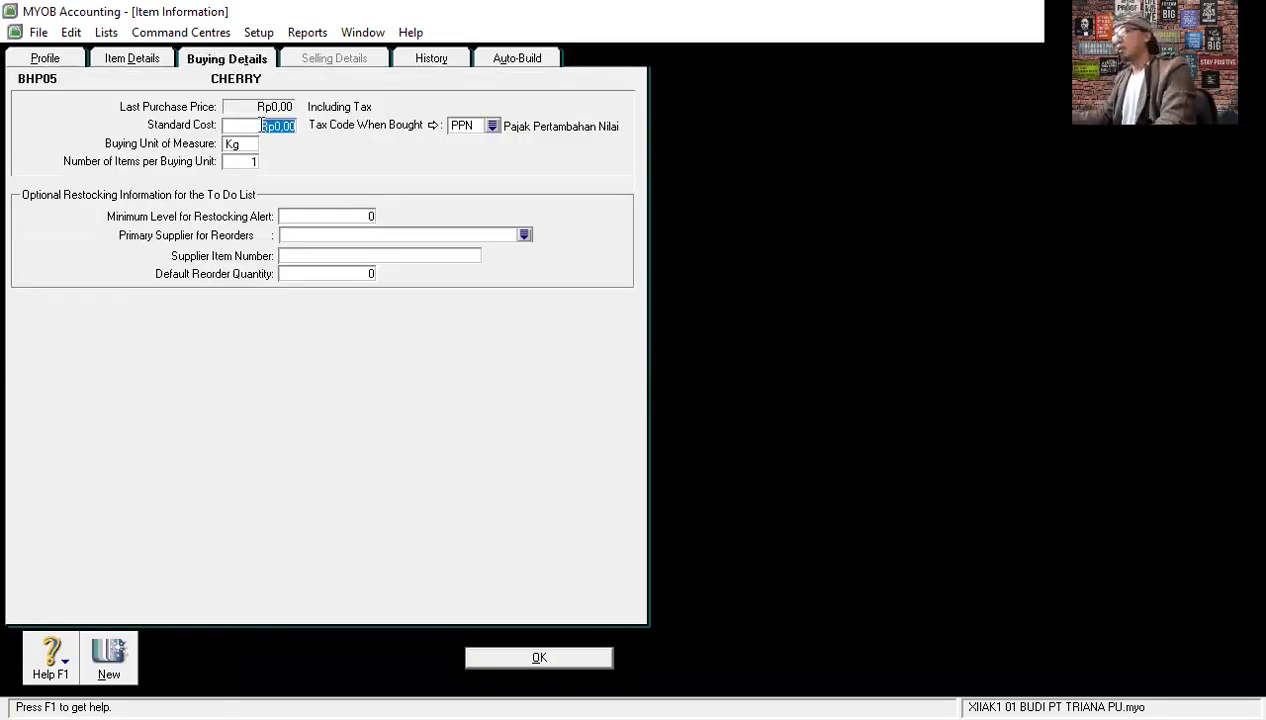
{"action": "type", "text": "18000"}
{"action": "left_click", "coordinate": [245, 144]}
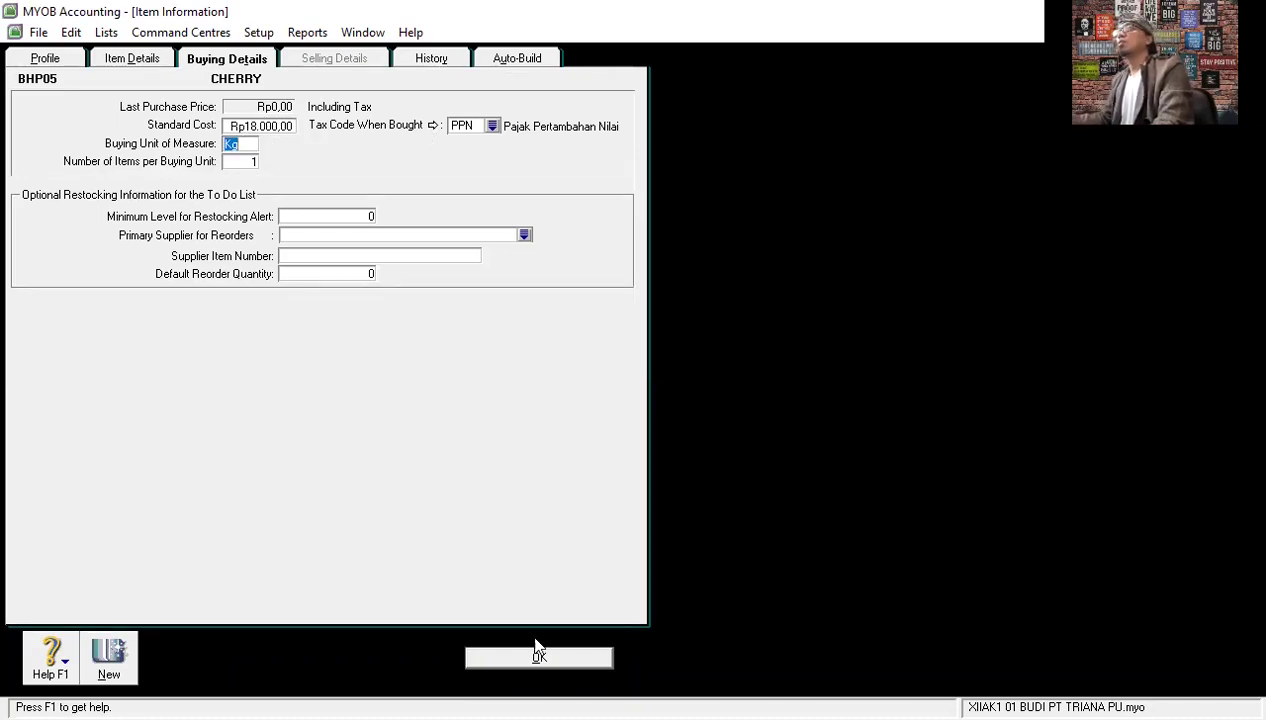
{"action": "left_click", "coordinate": [544, 648]}
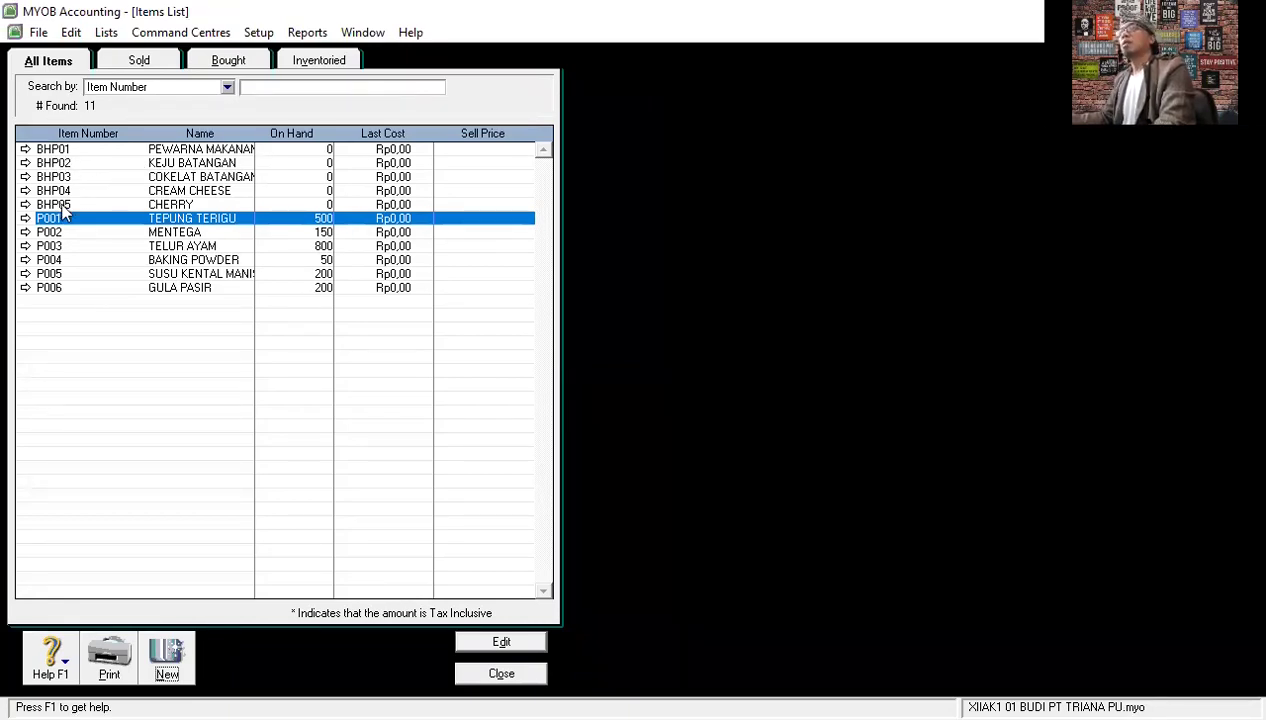
Close the items list and start an inventory adjustment with the memo SALDO AWAL BHN PEMBANTU.
{"action": "left_click", "coordinate": [501, 674]}
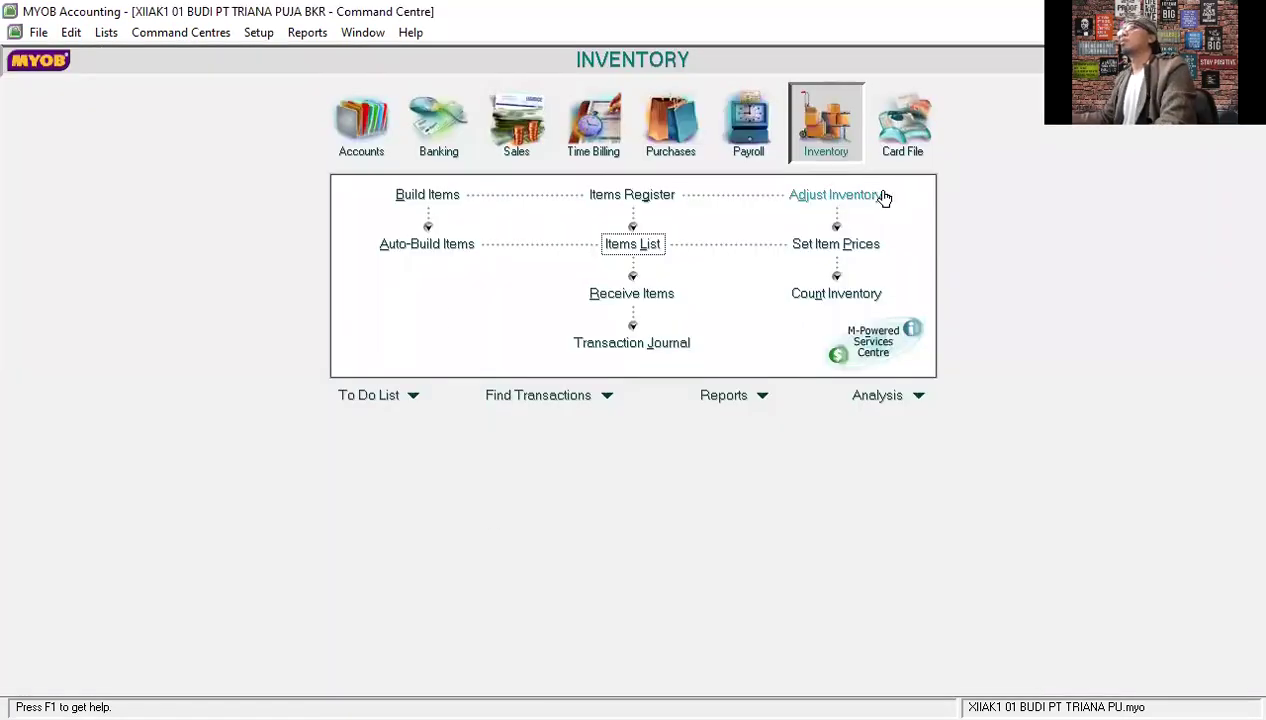
{"action": "left_click", "coordinate": [845, 200]}
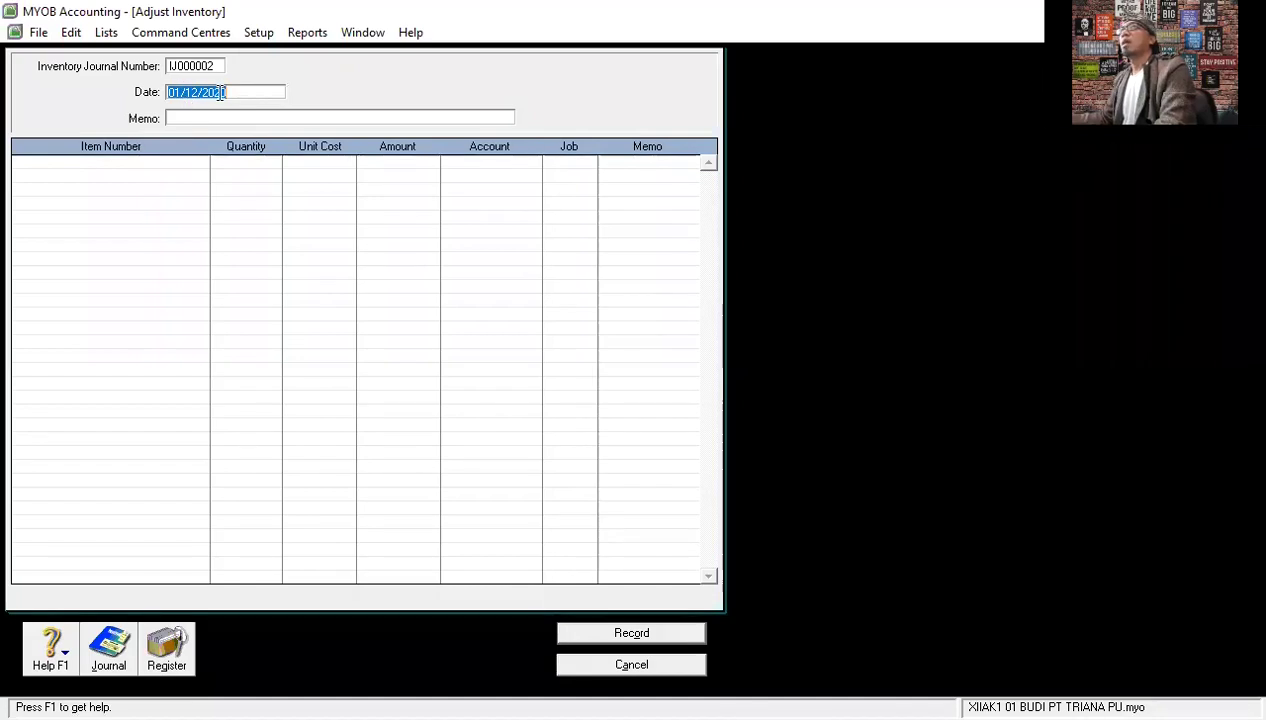
{"action": "left_click", "coordinate": [196, 116]}
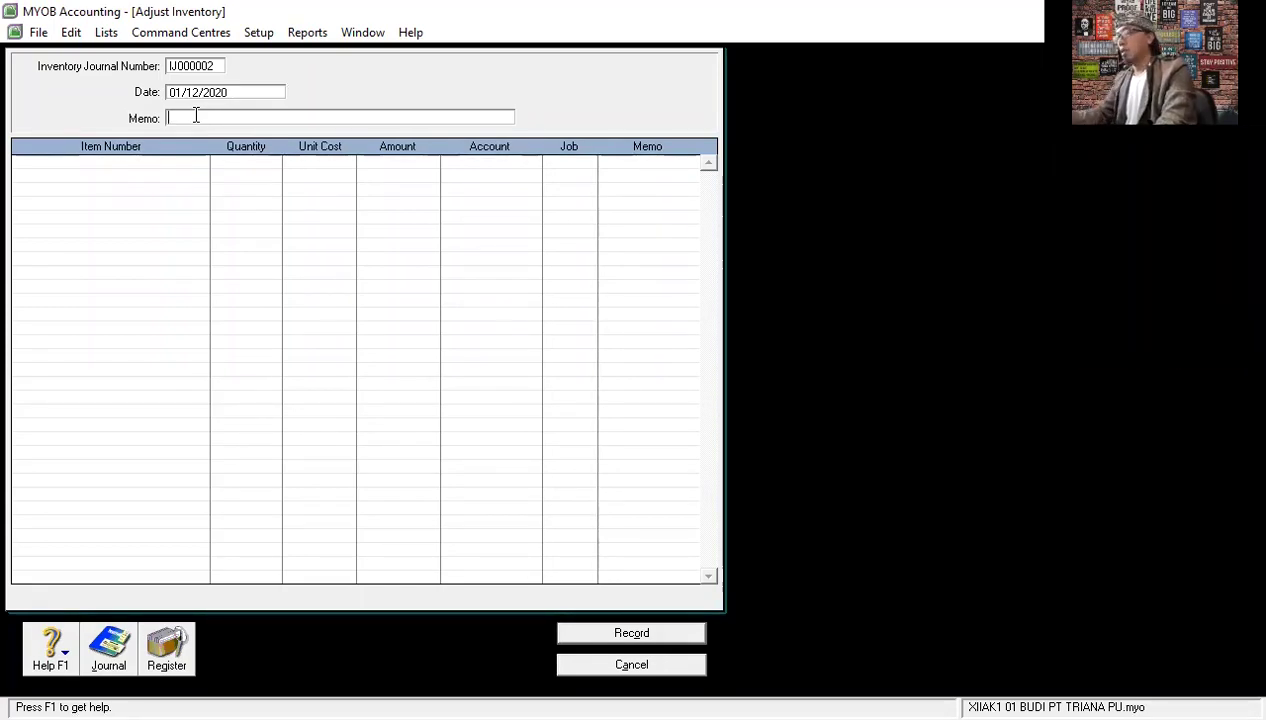
{"action": "type", "text": "SALDO AWAL BHN PEMBANTU"}
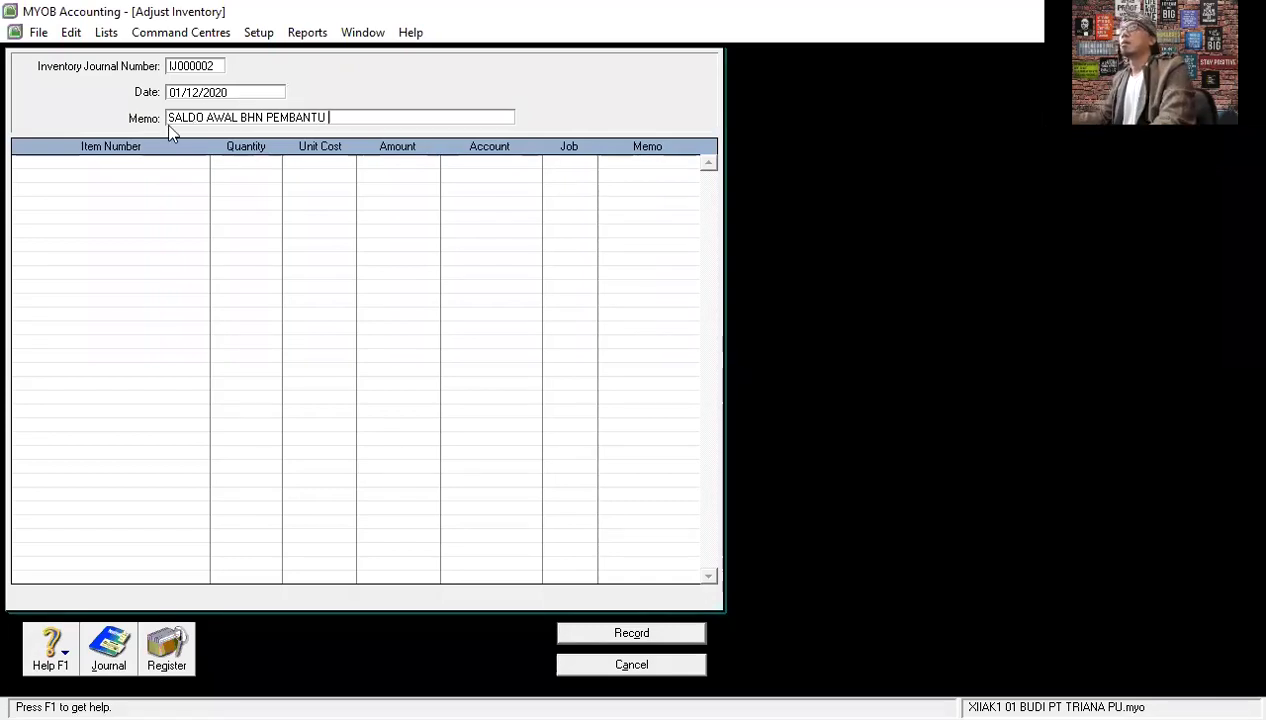
{"action": "key", "text": "Tab"}
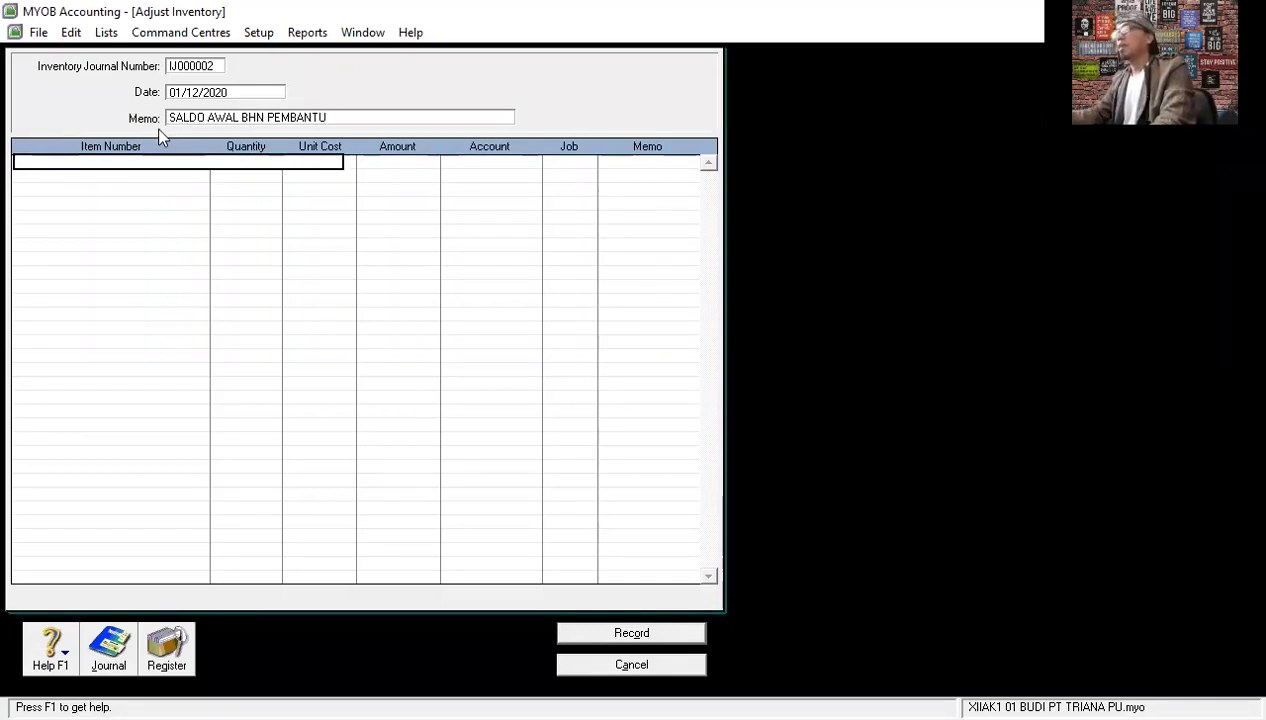
Add item BHP01 to the inventory adjustment with quantity 100 and unit cost 5000.
{"action": "key", "text": "Tab"}
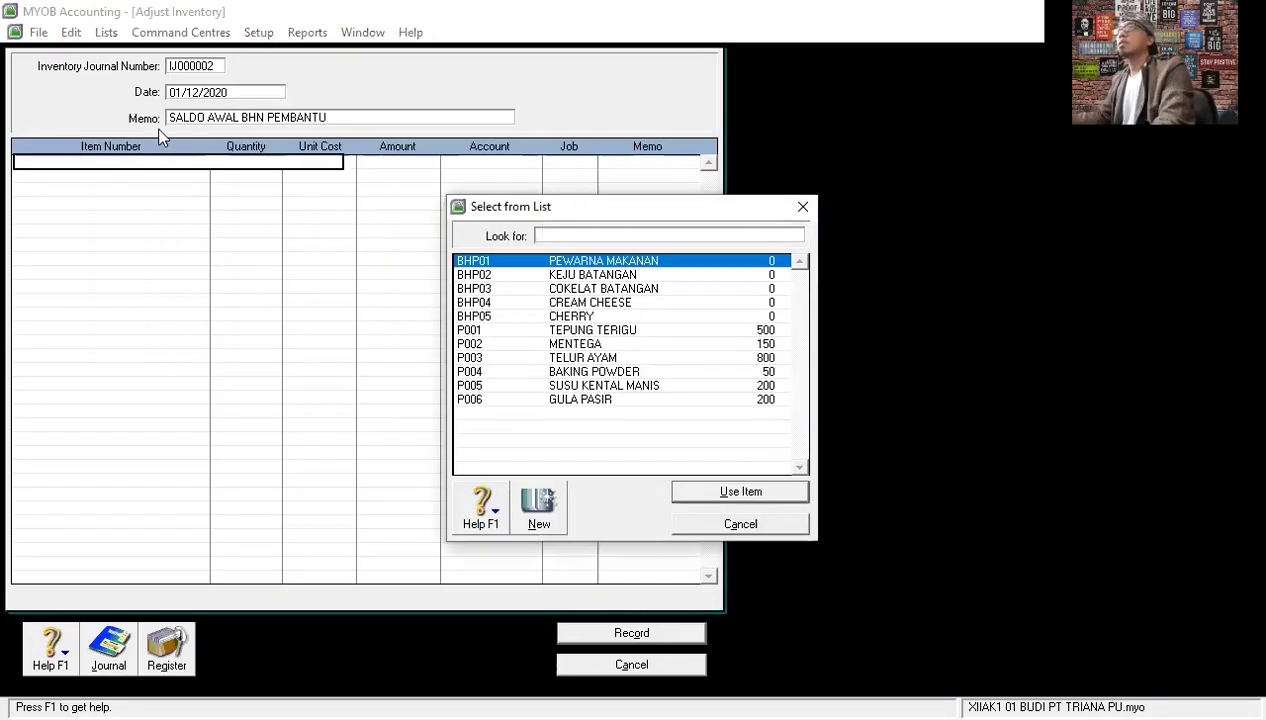
{"action": "double_click", "coordinate": [652, 262]}
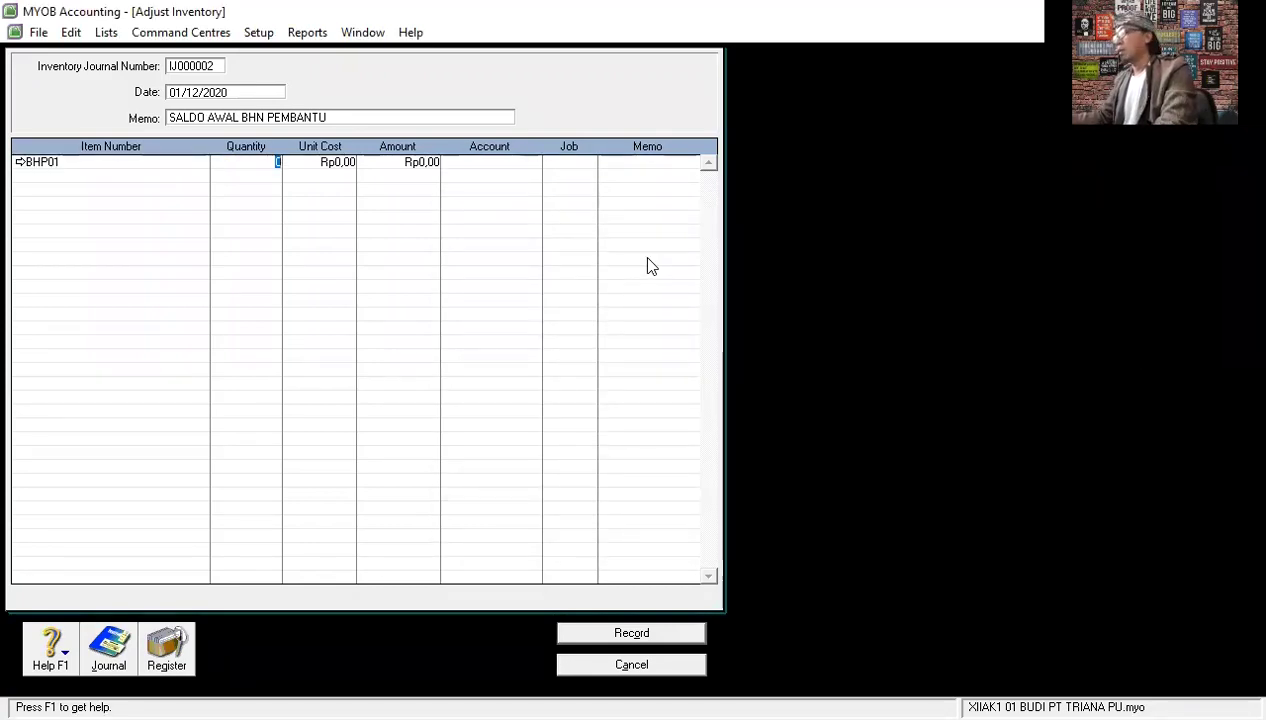
{"action": "type", "text": "100"}
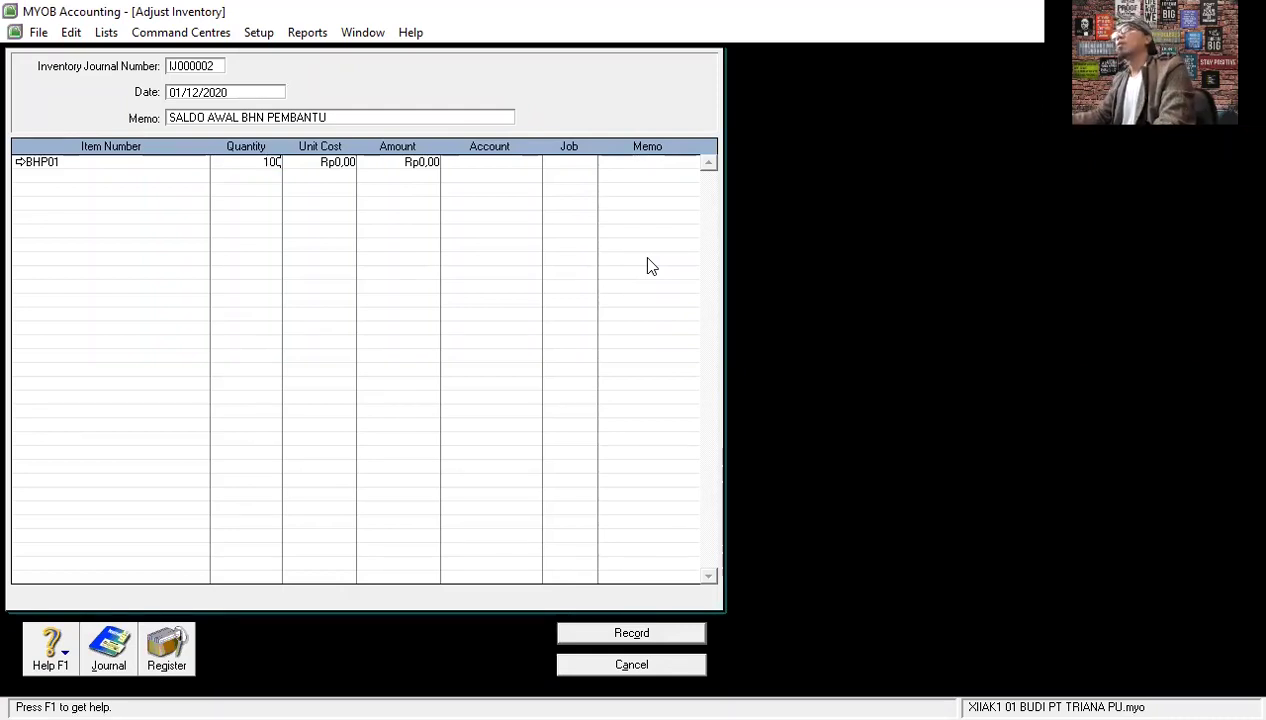
{"action": "key", "text": "Tab"}
{"action": "type", "text": "5000"}
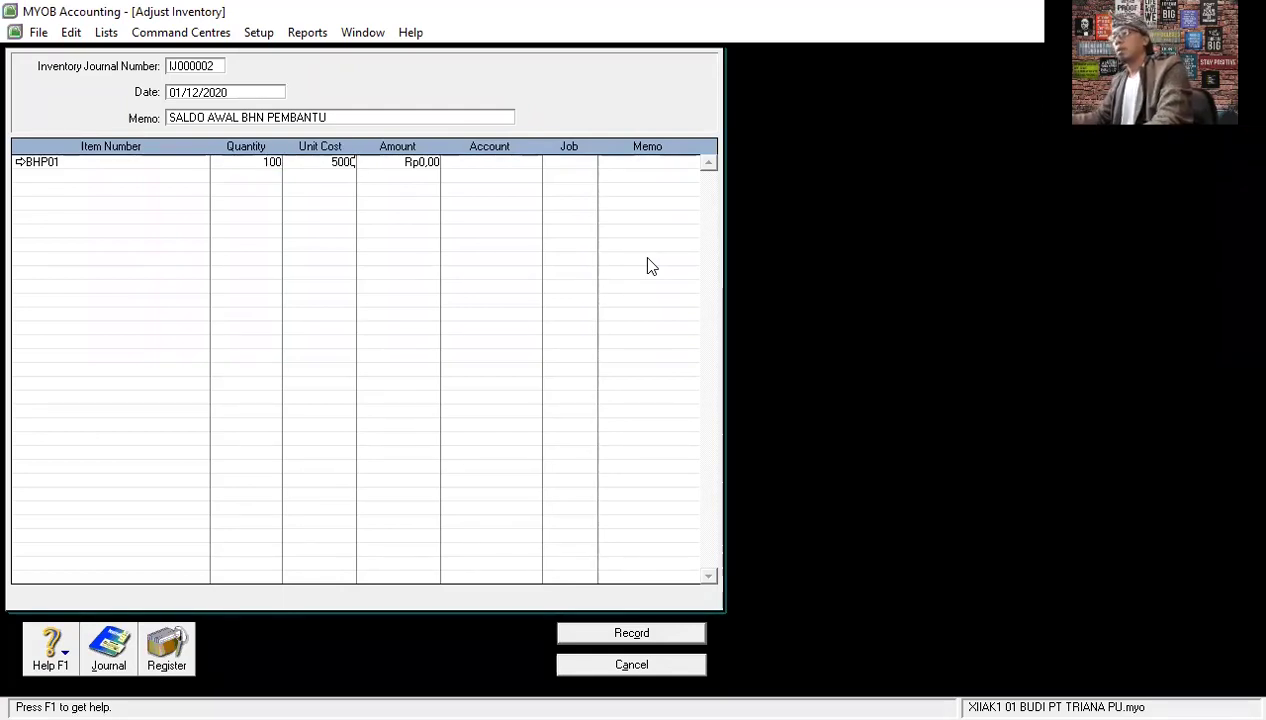
{"action": "key", "text": "Tab"}
{"action": "key", "text": "Tab"}
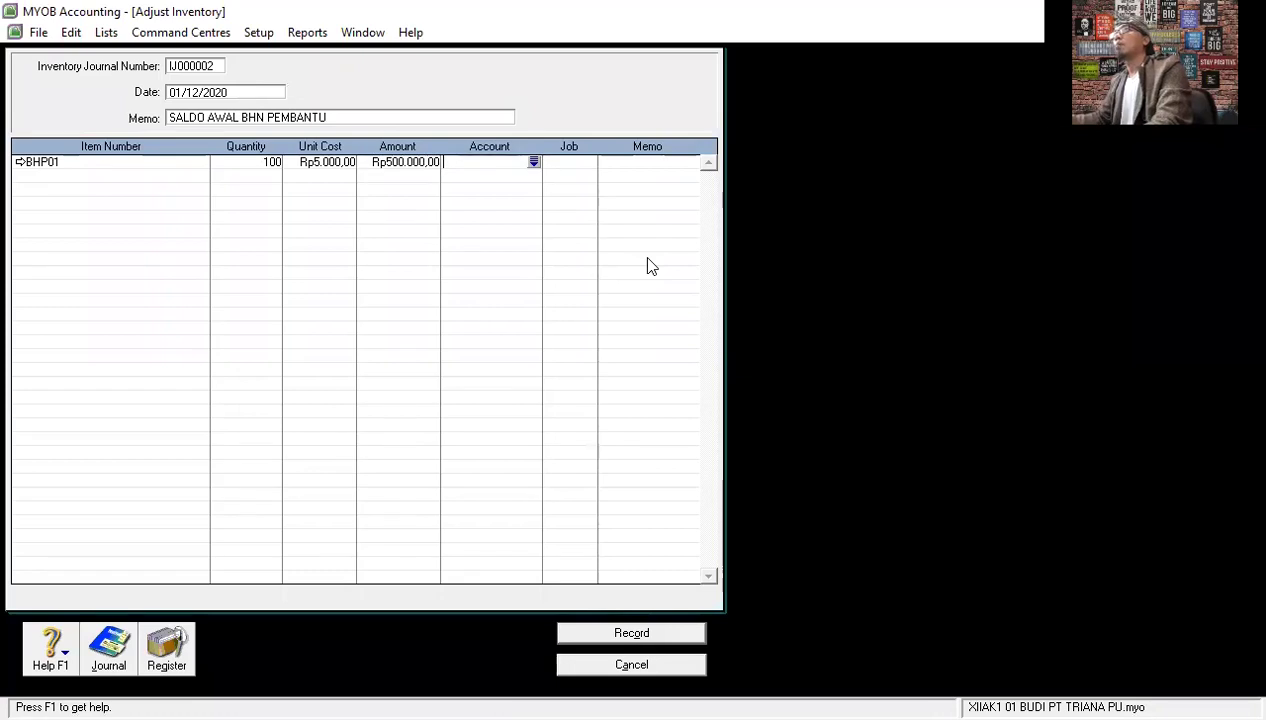
Assign account 1-1302 PERSEDIAAN BHN PEMBANTU to the BHP01 line and complete the line.
{"action": "left_click", "coordinate": [533, 162]}
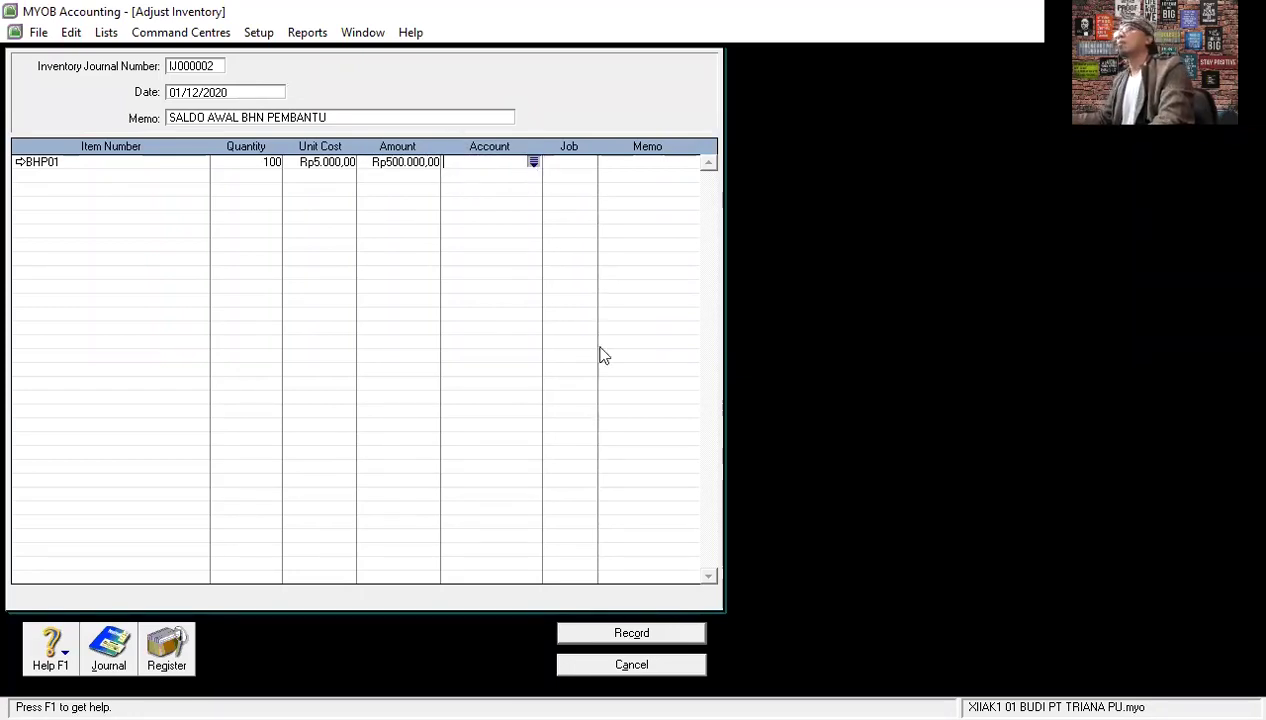
{"action": "scroll", "coordinate": [600, 352], "scroll_direction": "up", "scroll_amount": 5}
{"action": "scroll", "coordinate": [603, 355], "scroll_direction": "up", "scroll_amount": 4}
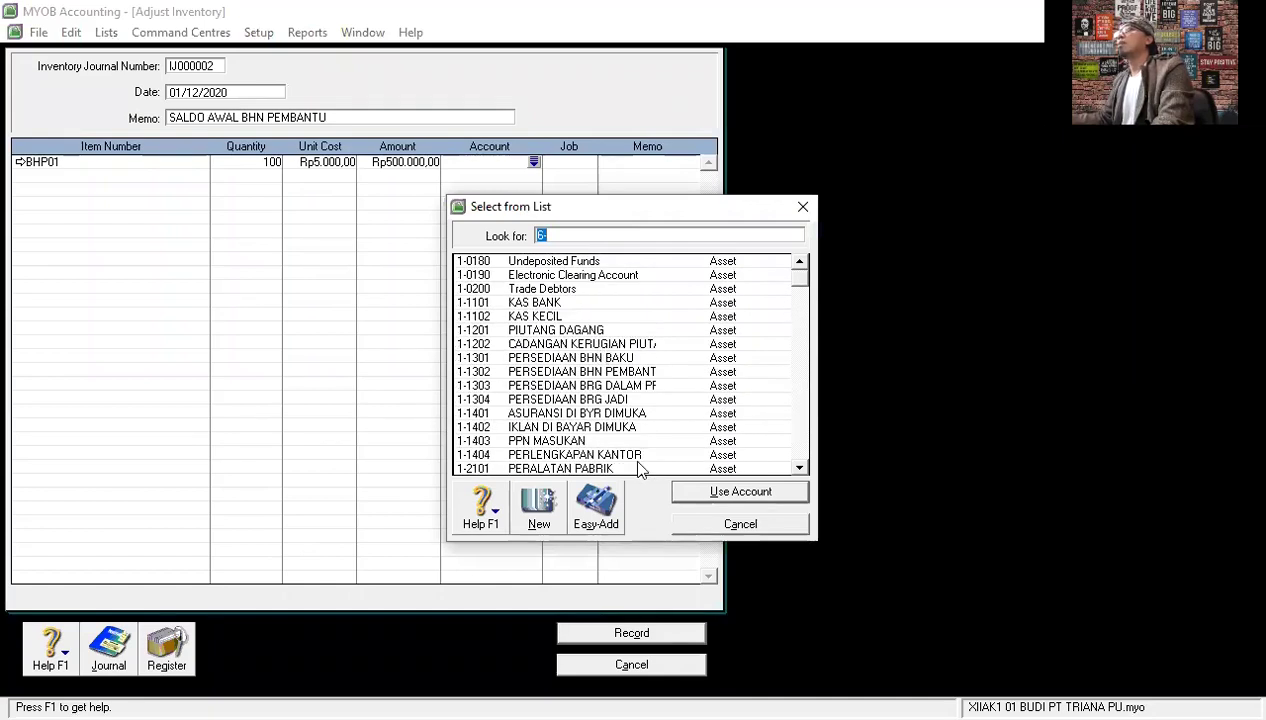
{"action": "left_click", "coordinate": [630, 373]}
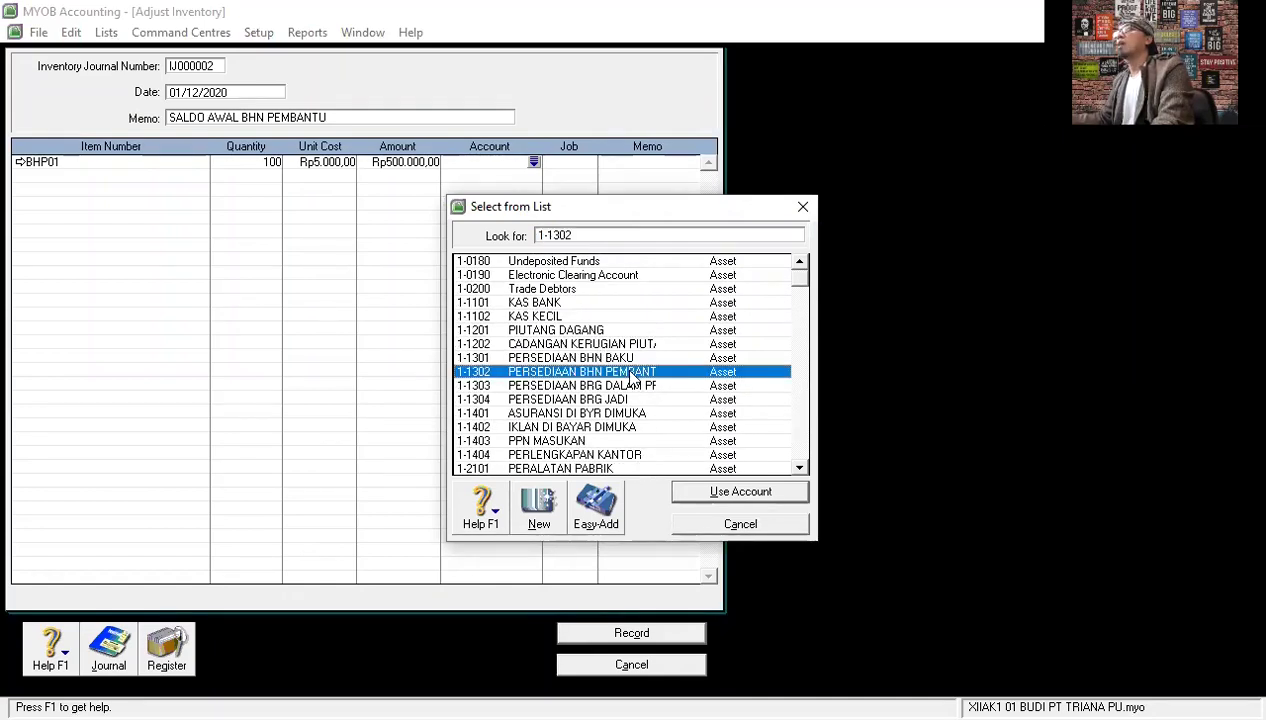
{"action": "left_click", "coordinate": [741, 491]}
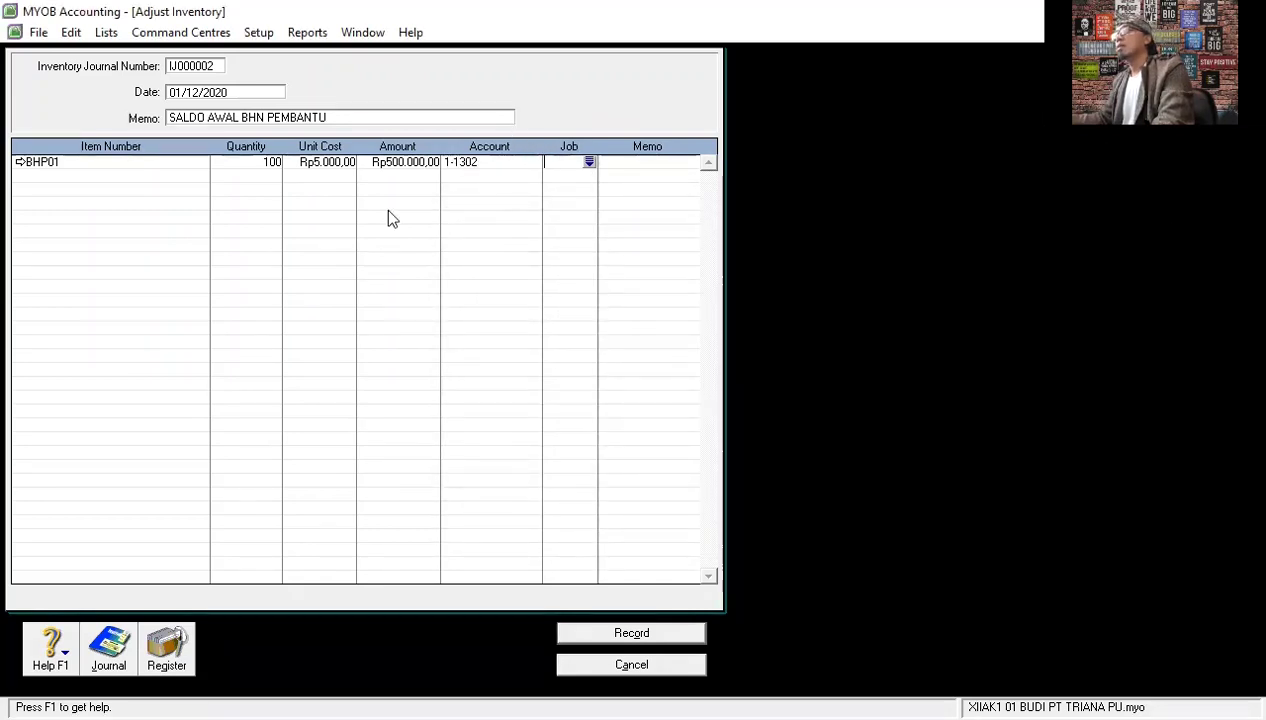
{"action": "key", "text": "Tab"}
{"action": "key", "text": "Tab"}
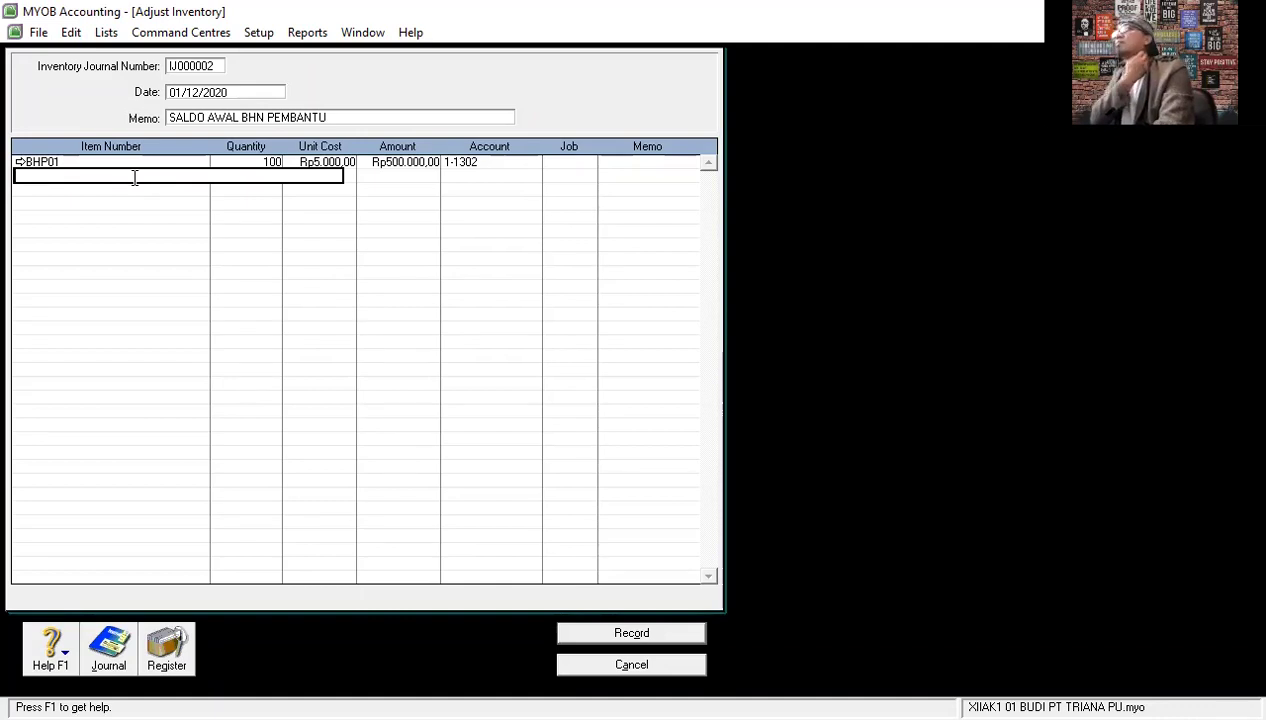
Add item BHP02 to the adjustment with quantity 50, unit cost 28000 and account 1-1302.
{"action": "key", "text": "Tab"}
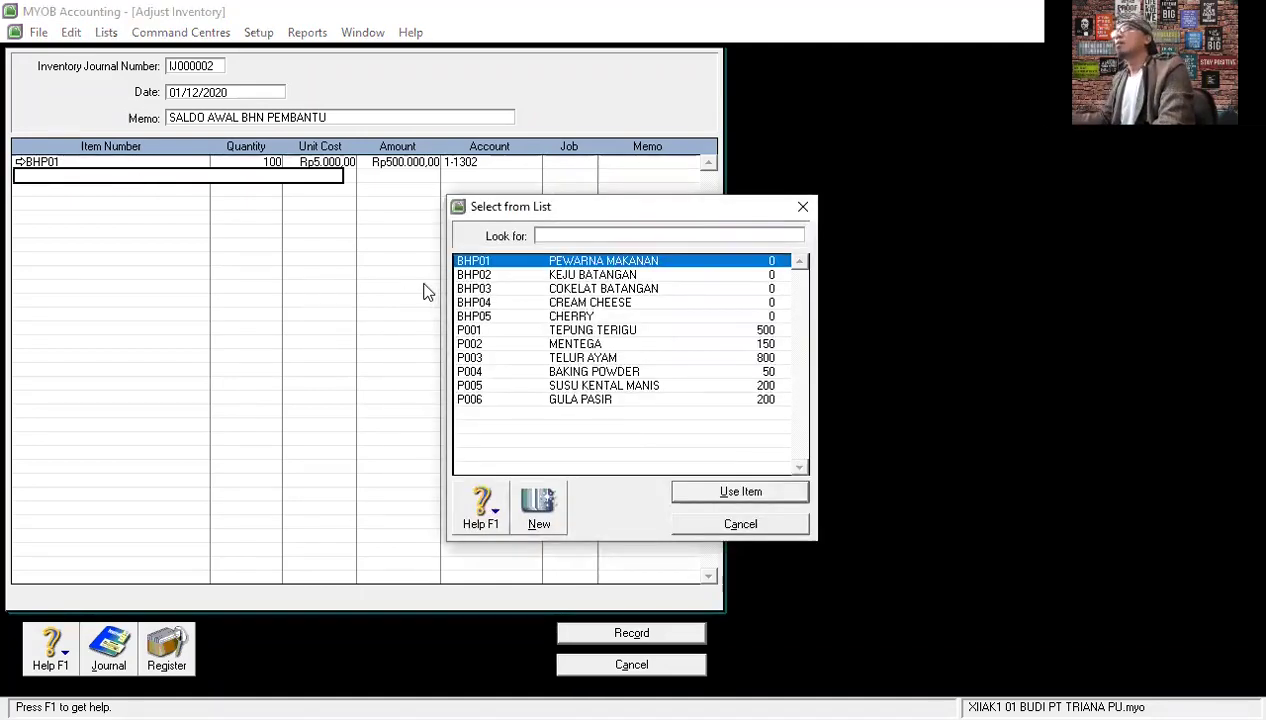
{"action": "left_click", "coordinate": [572, 276]}
{"action": "double_click", "coordinate": [573, 283]}
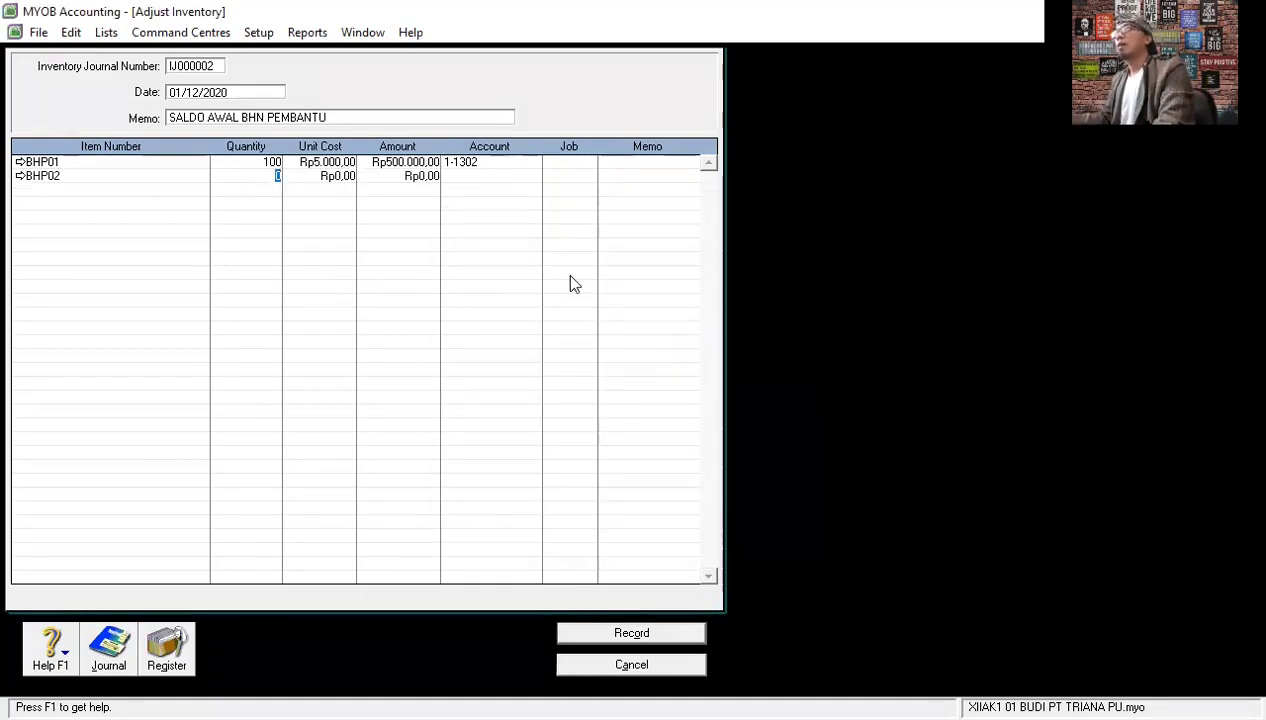
{"action": "type", "text": "50"}
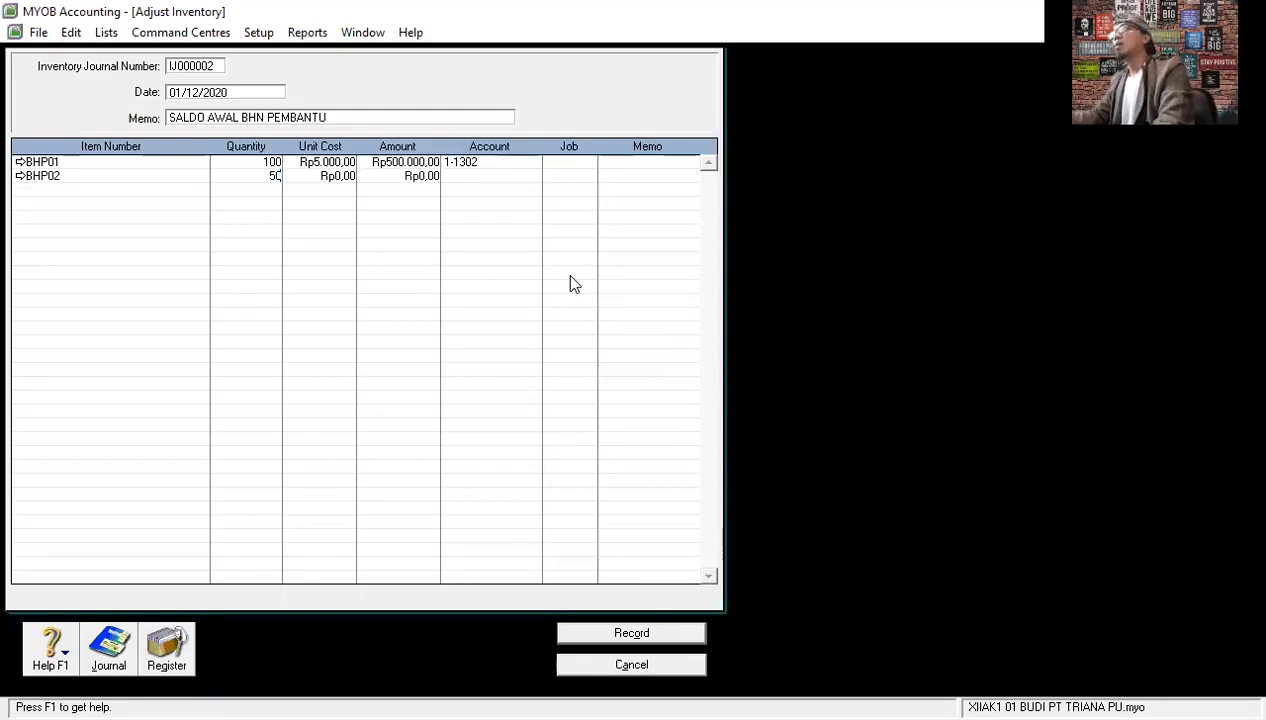
{"action": "key", "text": "Tab"}
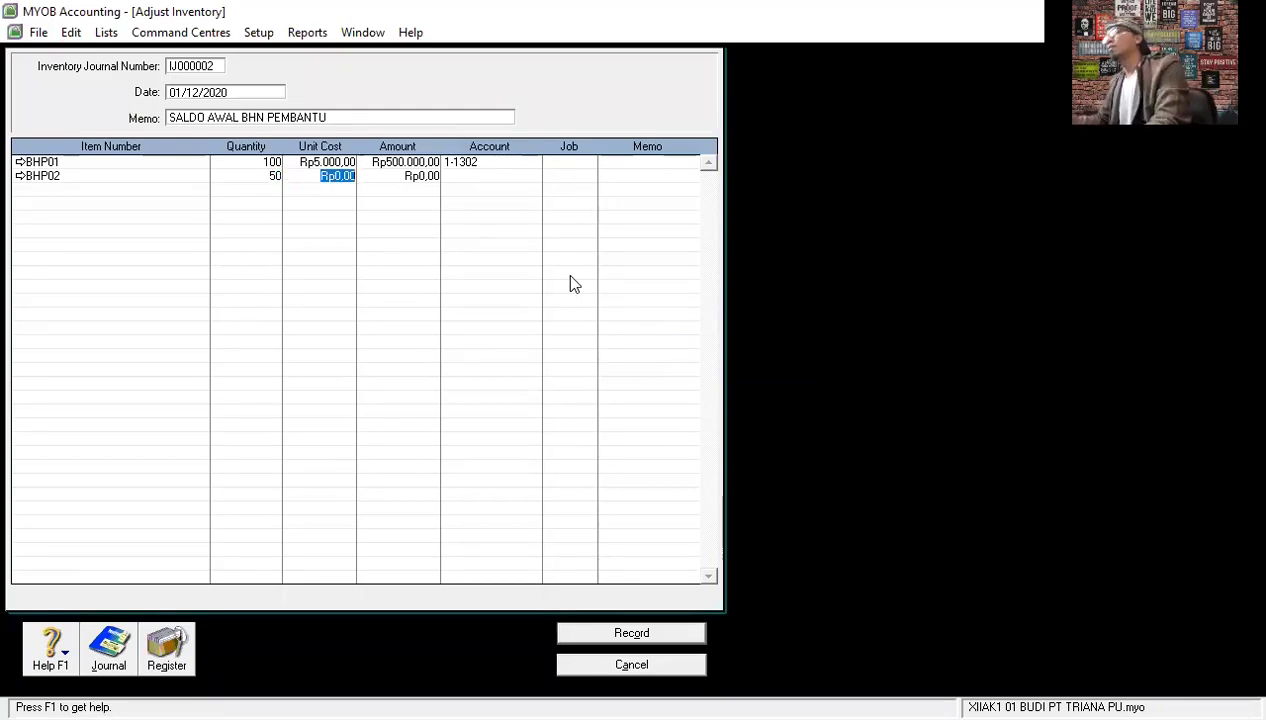
{"action": "type", "text": "28000"}
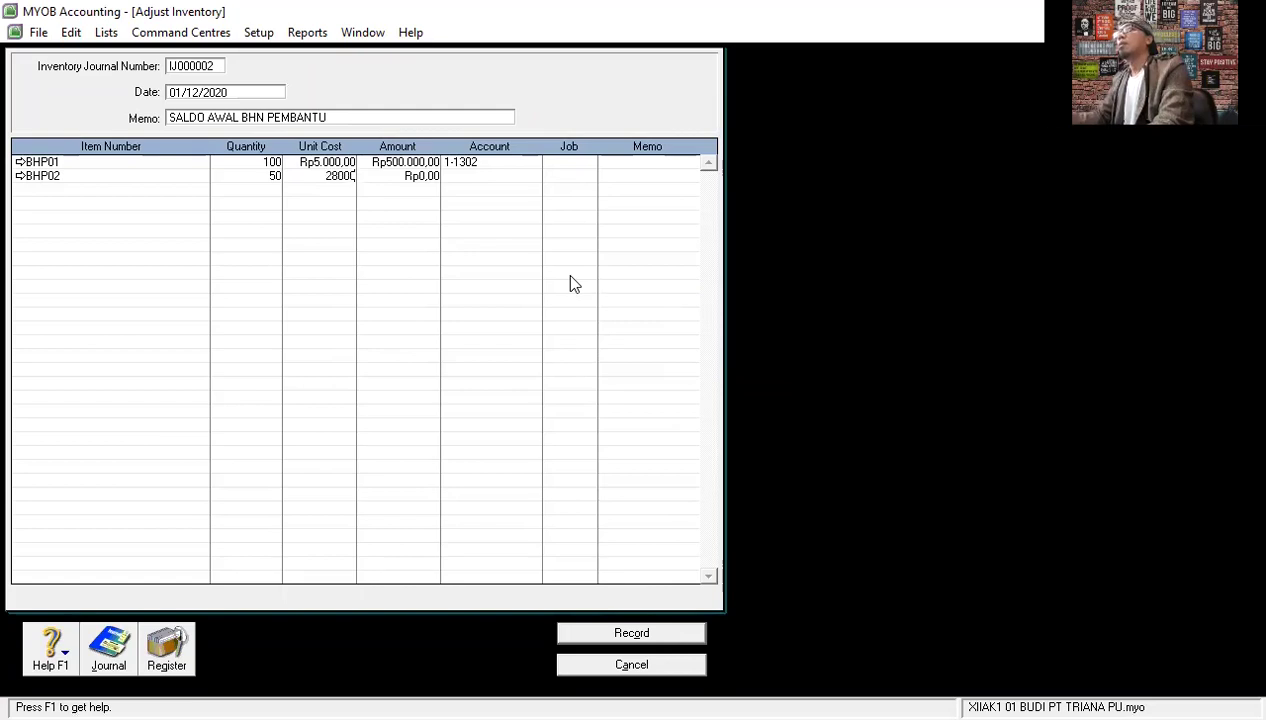
{"action": "key", "text": "Tab"}
{"action": "key", "text": "Tab"}
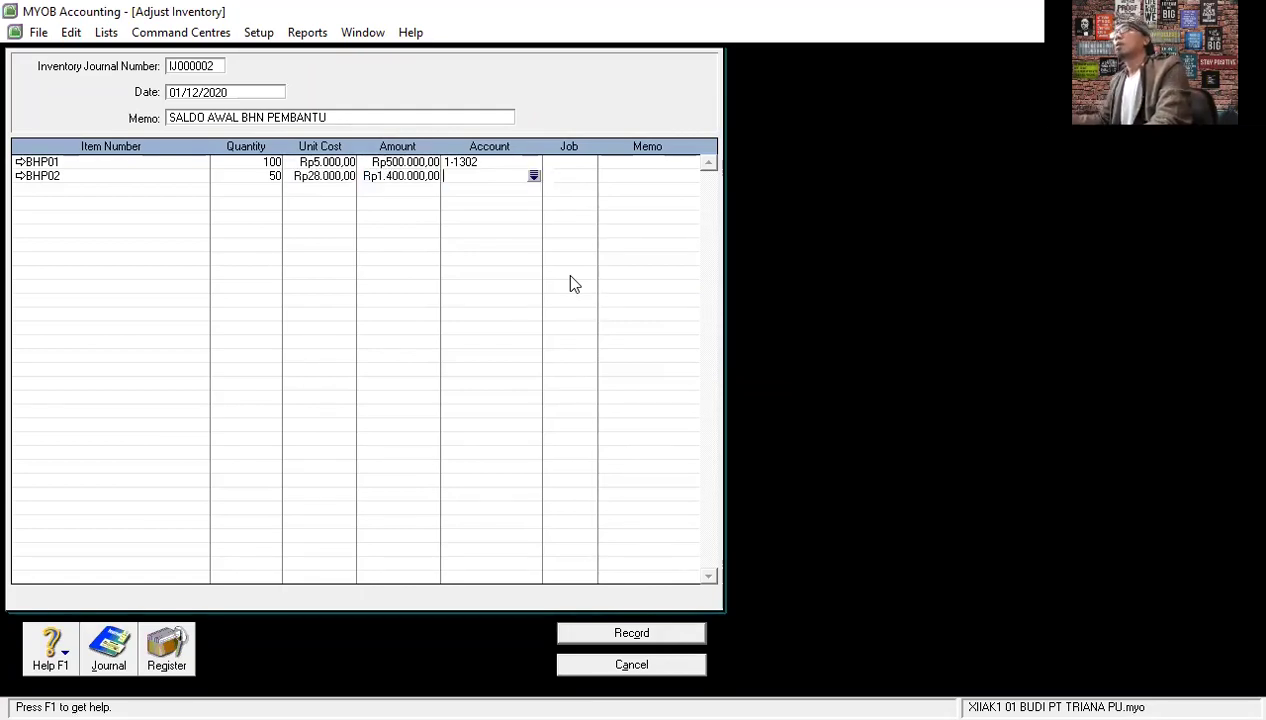
{"action": "type", "text": "1"}
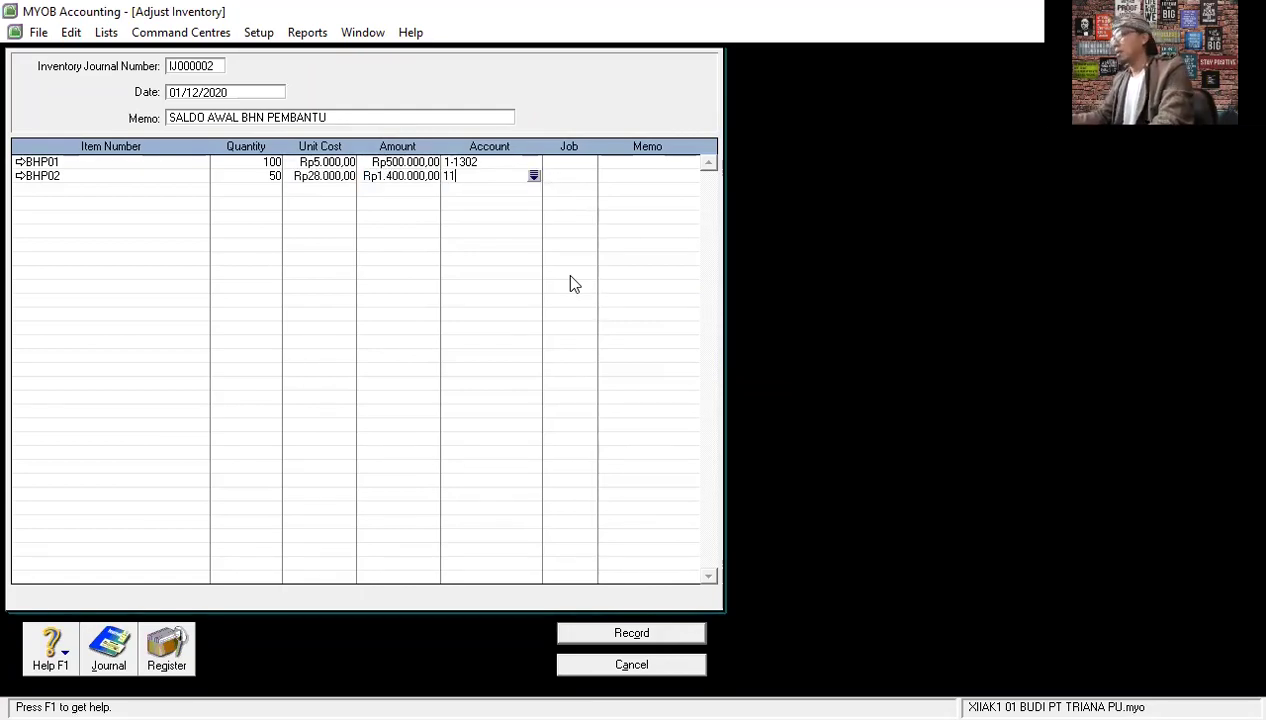
{"action": "type", "text": "-1302"}
{"action": "key", "text": "Return"}
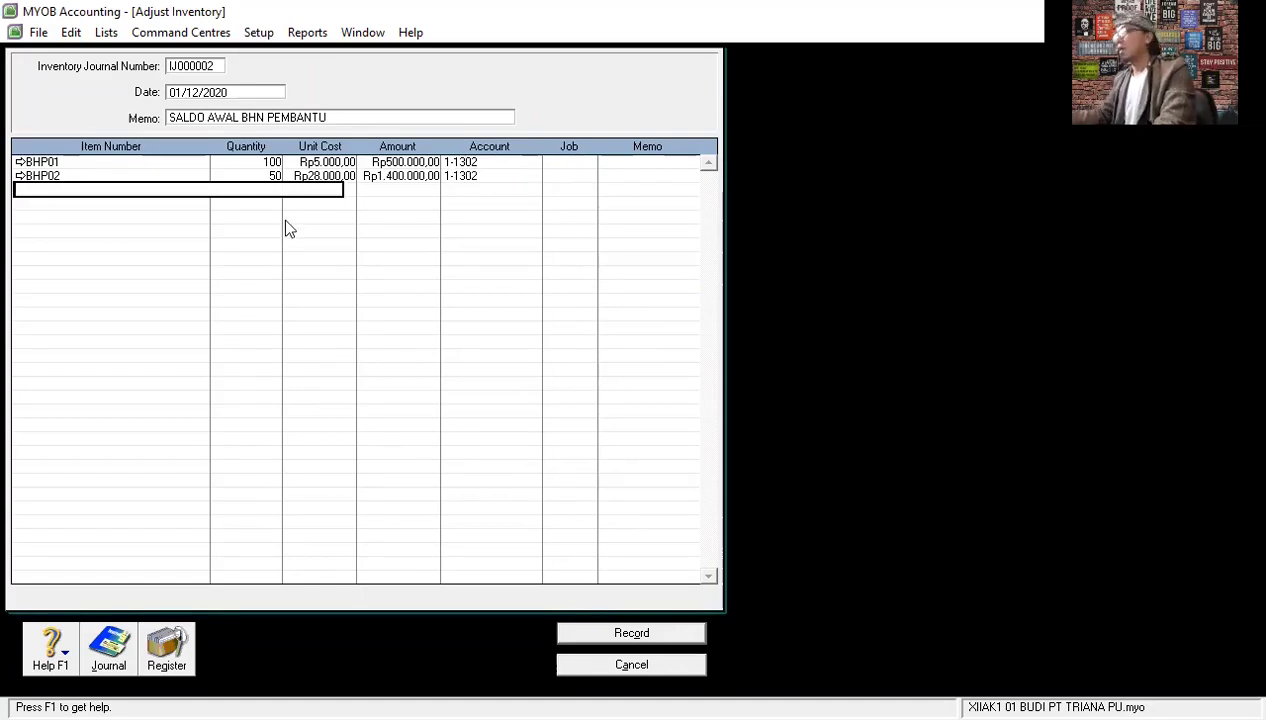
Add item BHP03 to the adjustment with quantity 50 and unit cost 28000.
{"action": "key", "text": "Tab"}
{"action": "left_click", "coordinate": [649, 288]}
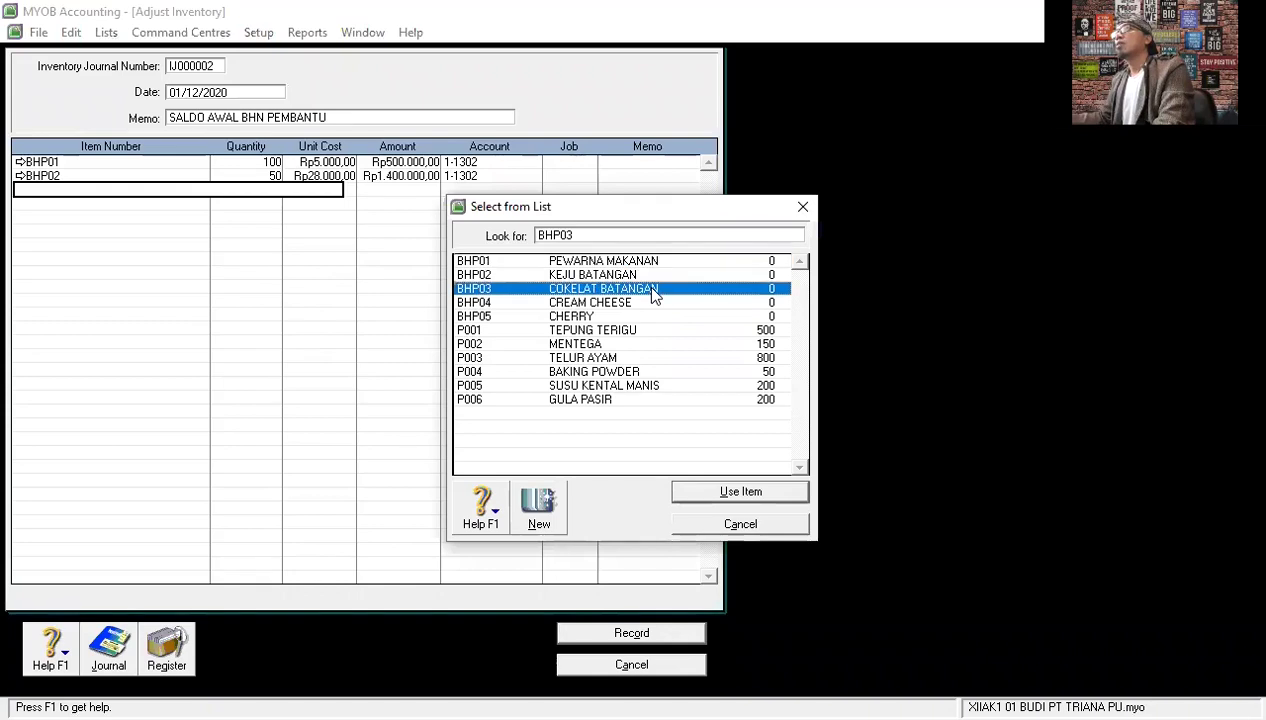
{"action": "double_click", "coordinate": [649, 288]}
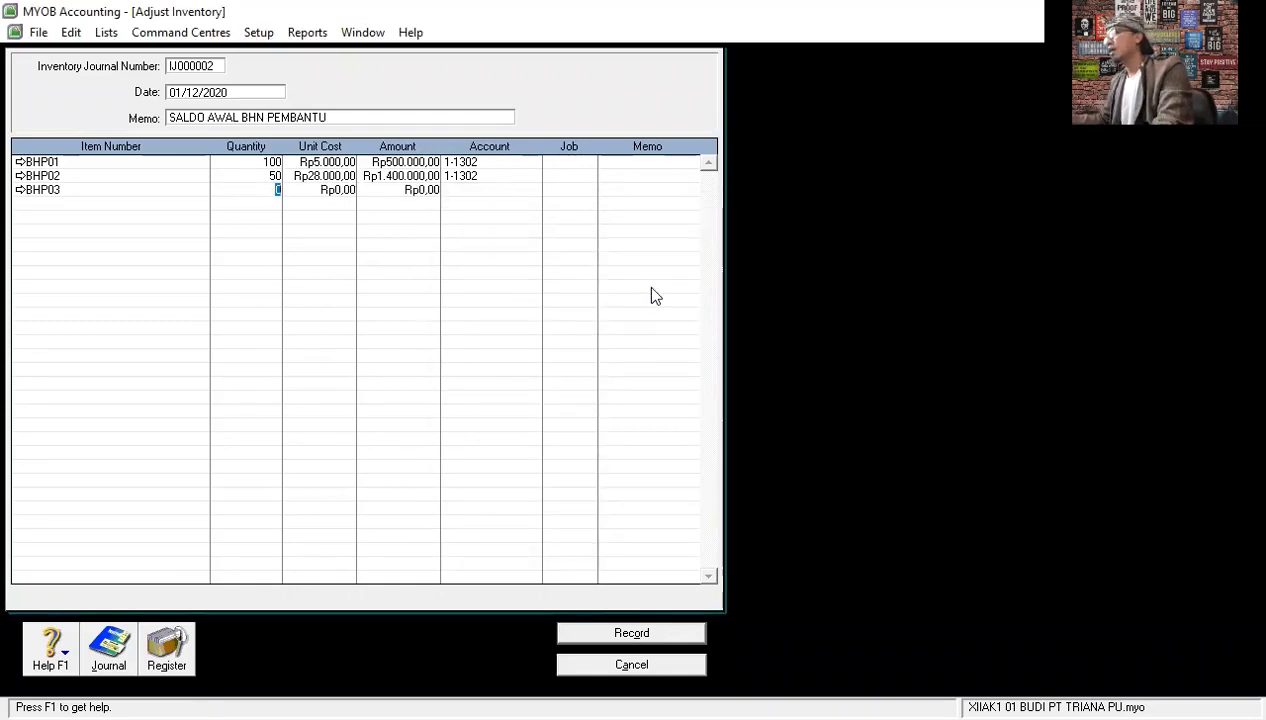
{"action": "type", "text": "50"}
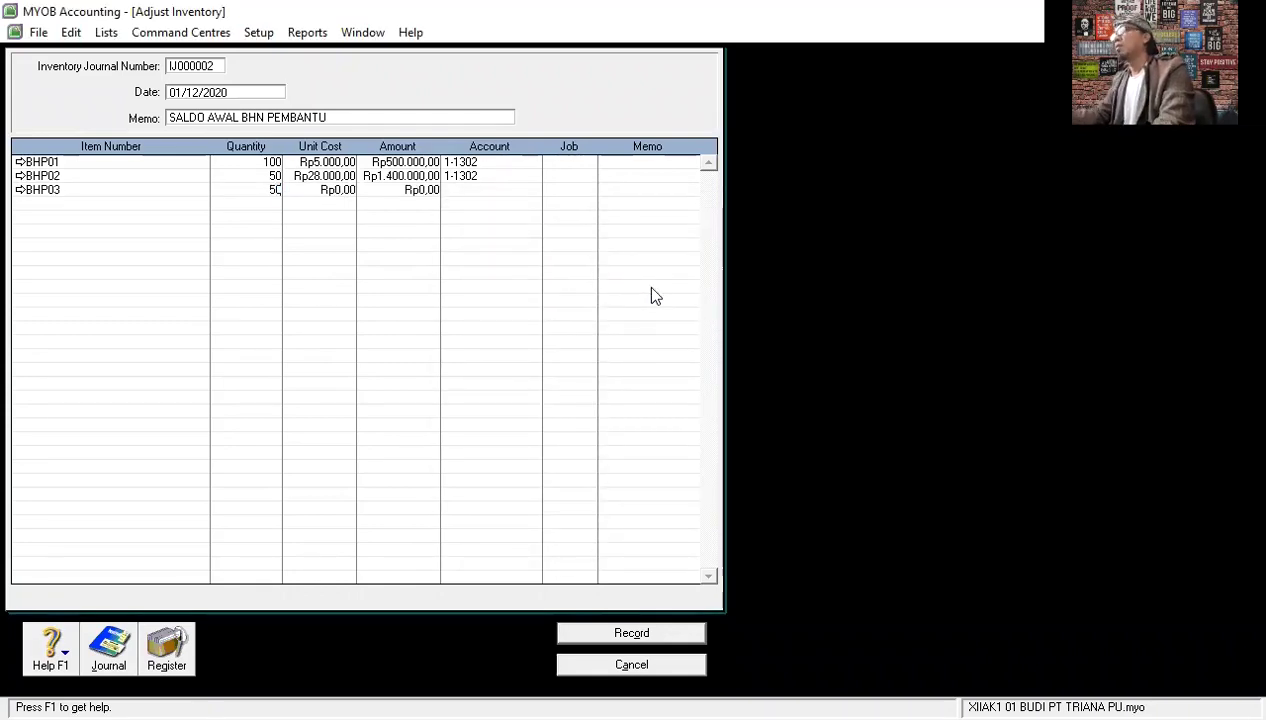
{"action": "key", "text": "Tab"}
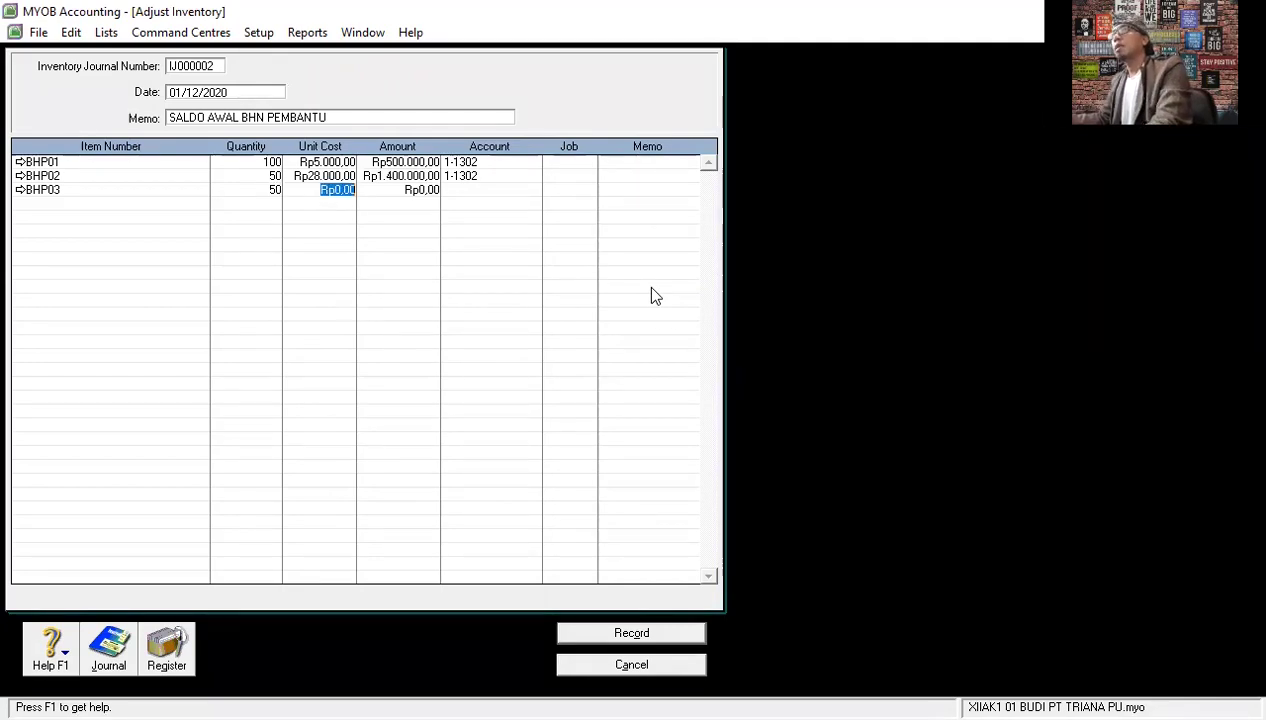
{"action": "type", "text": "28.000"}
{"action": "key", "text": "Tab"}
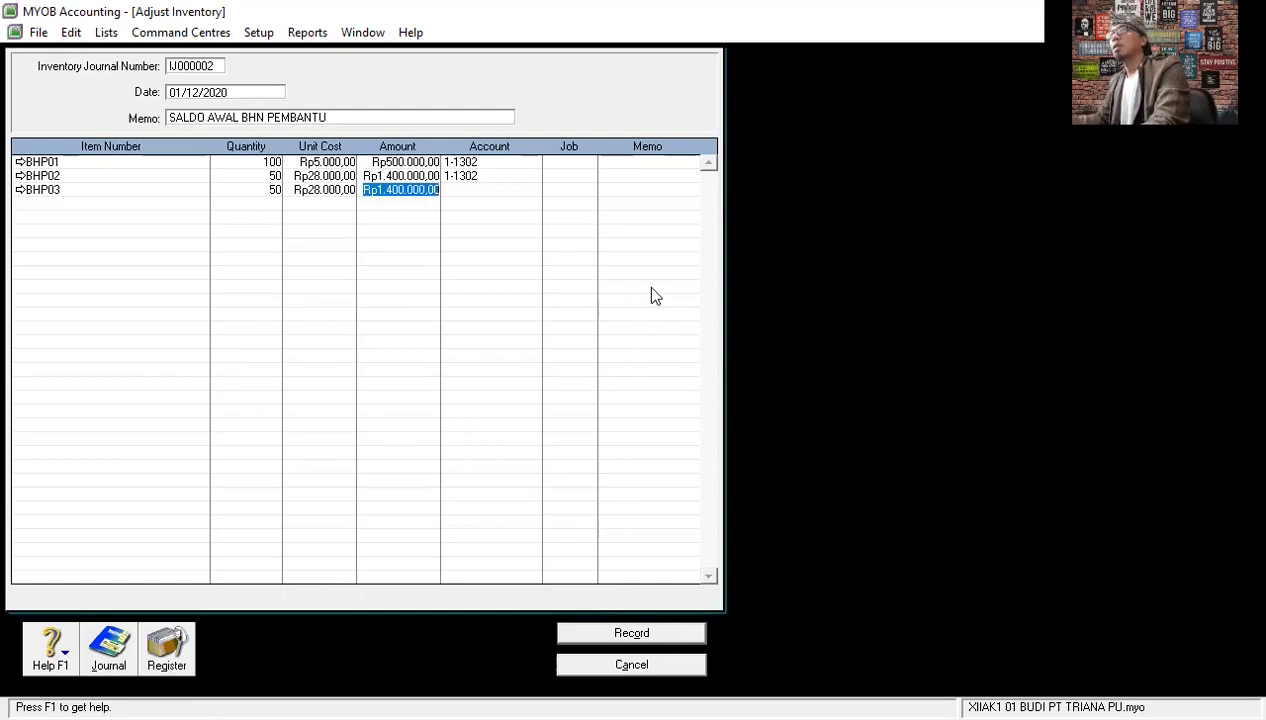
{"action": "key", "text": "Tab"}
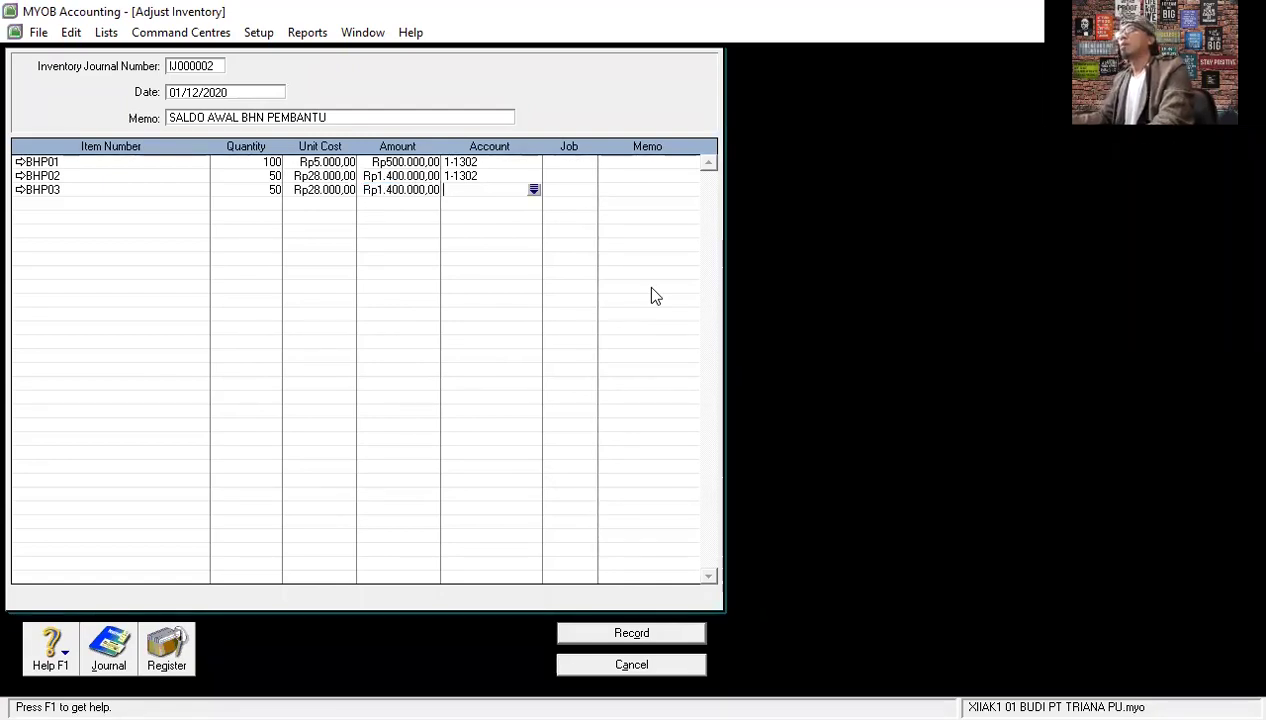
Assign account 1-1302 to the BHP03 line, record the adjustment and leave inventory adjustments.
{"action": "type", "text": "11"}
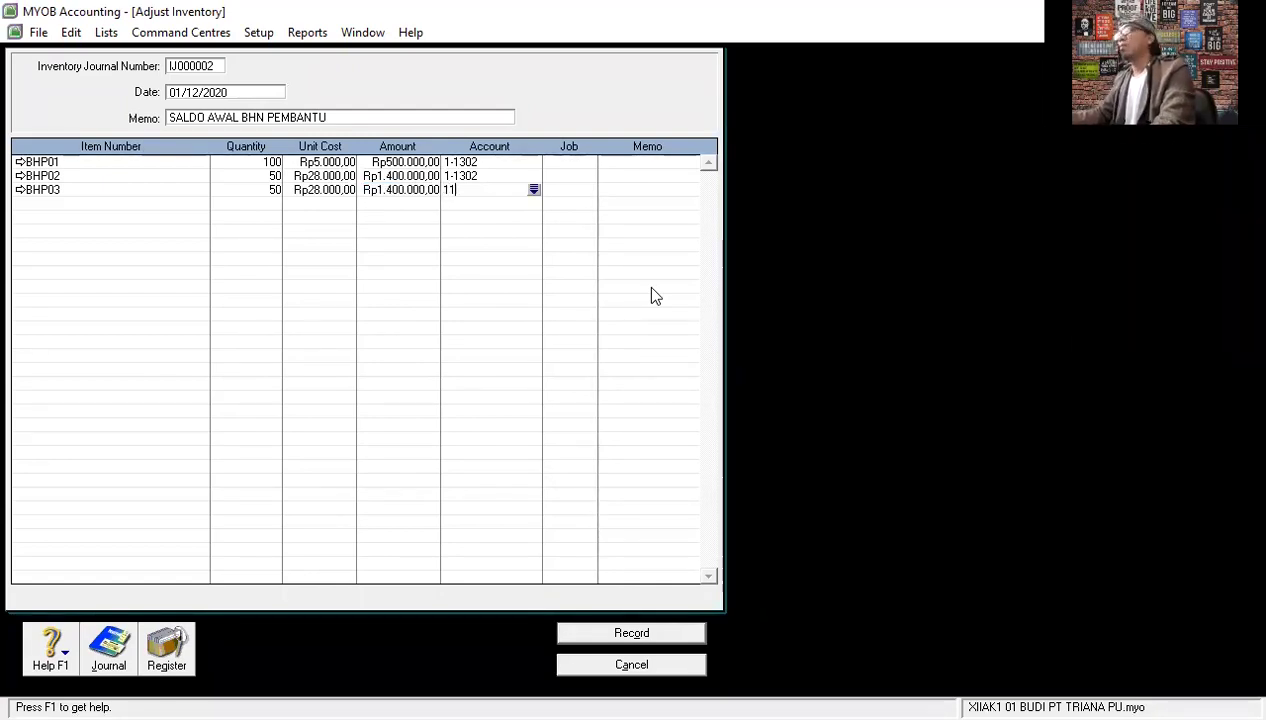
{"action": "type", "text": "302"}
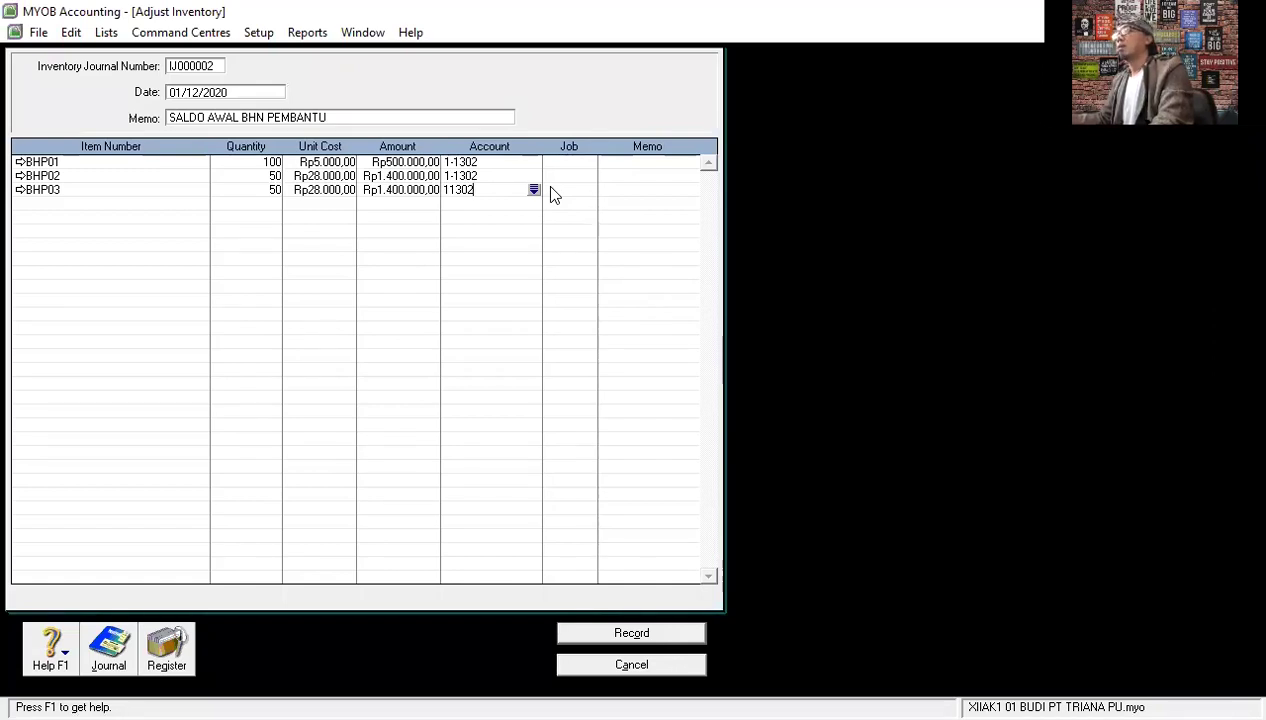
{"action": "left_click", "coordinate": [645, 636]}
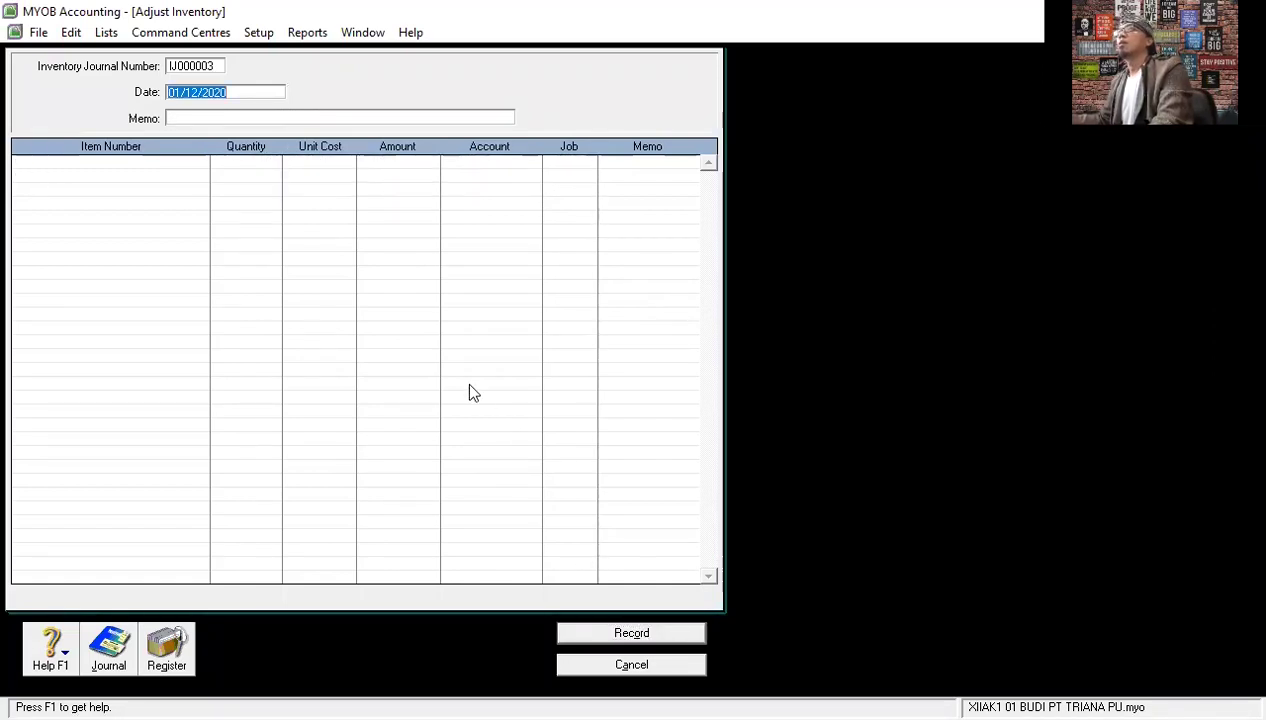
{"action": "left_click", "coordinate": [636, 669]}
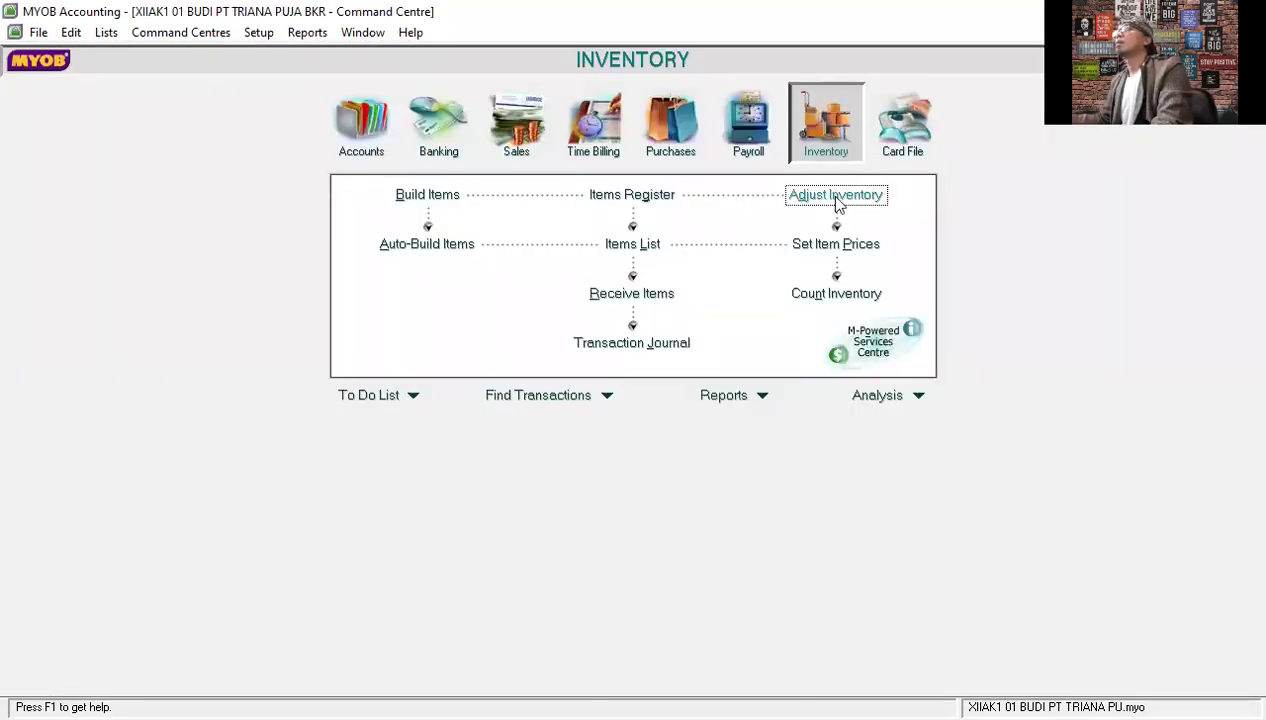
{"action": "left_click", "coordinate": [836, 196]}
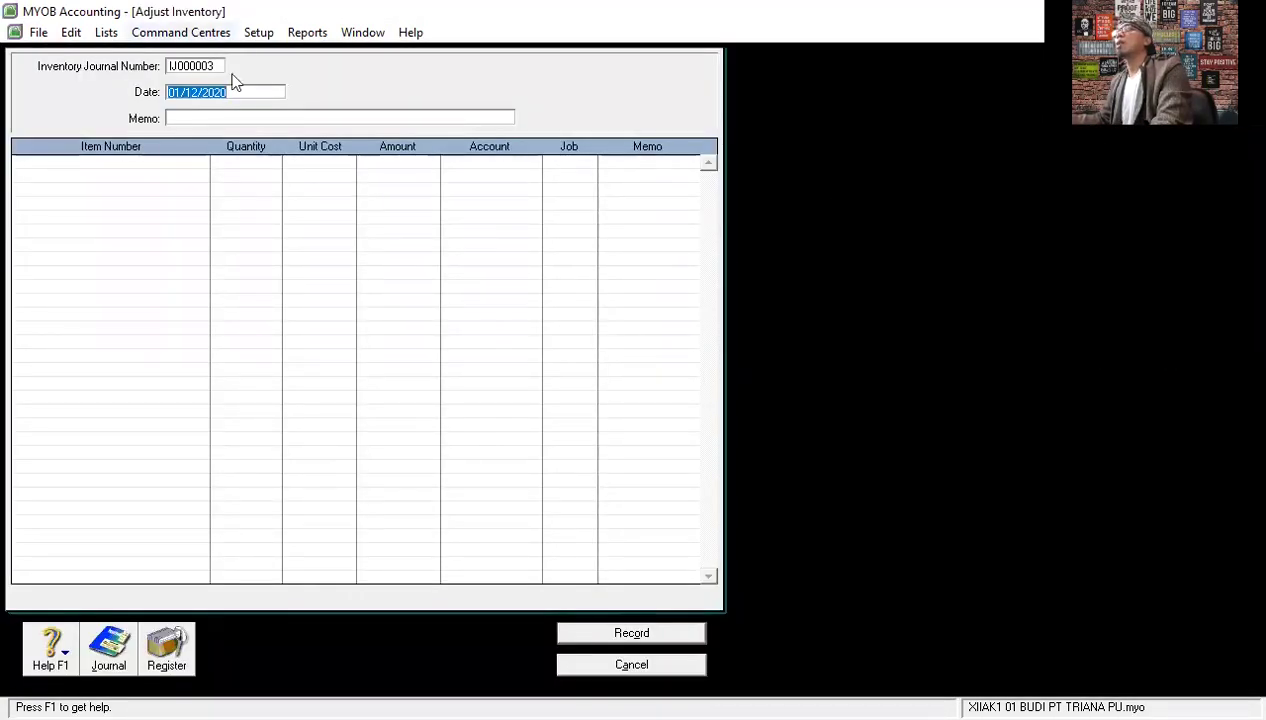
{"action": "left_click", "coordinate": [624, 670]}
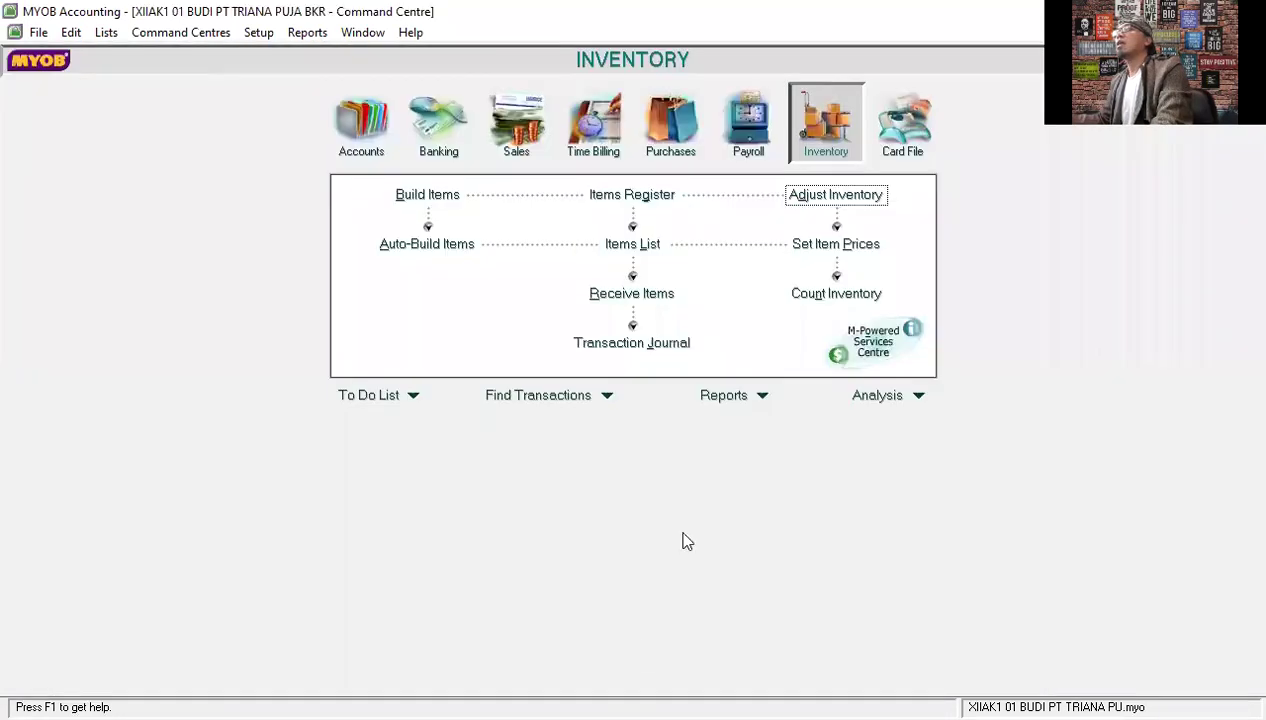
{"action": "left_click", "coordinate": [636, 346]}
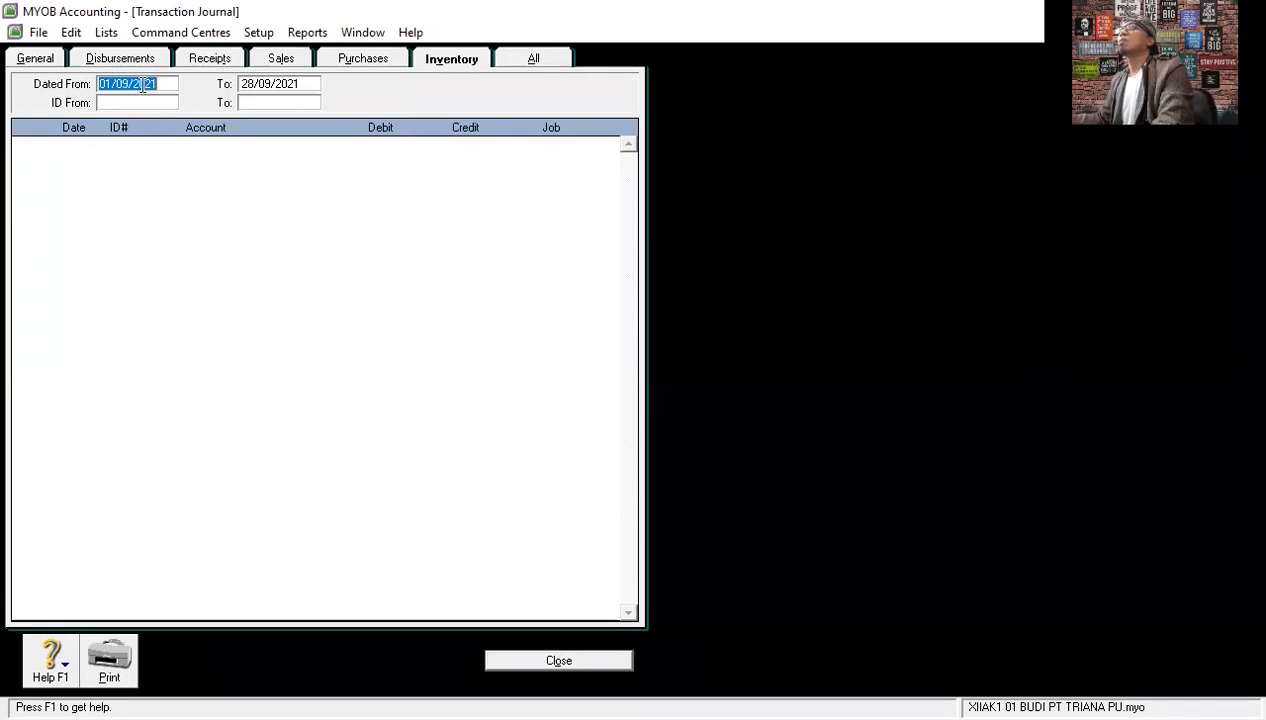
{"action": "left_click_drag", "start_coordinate": [145, 86], "coordinate": [168, 84]}
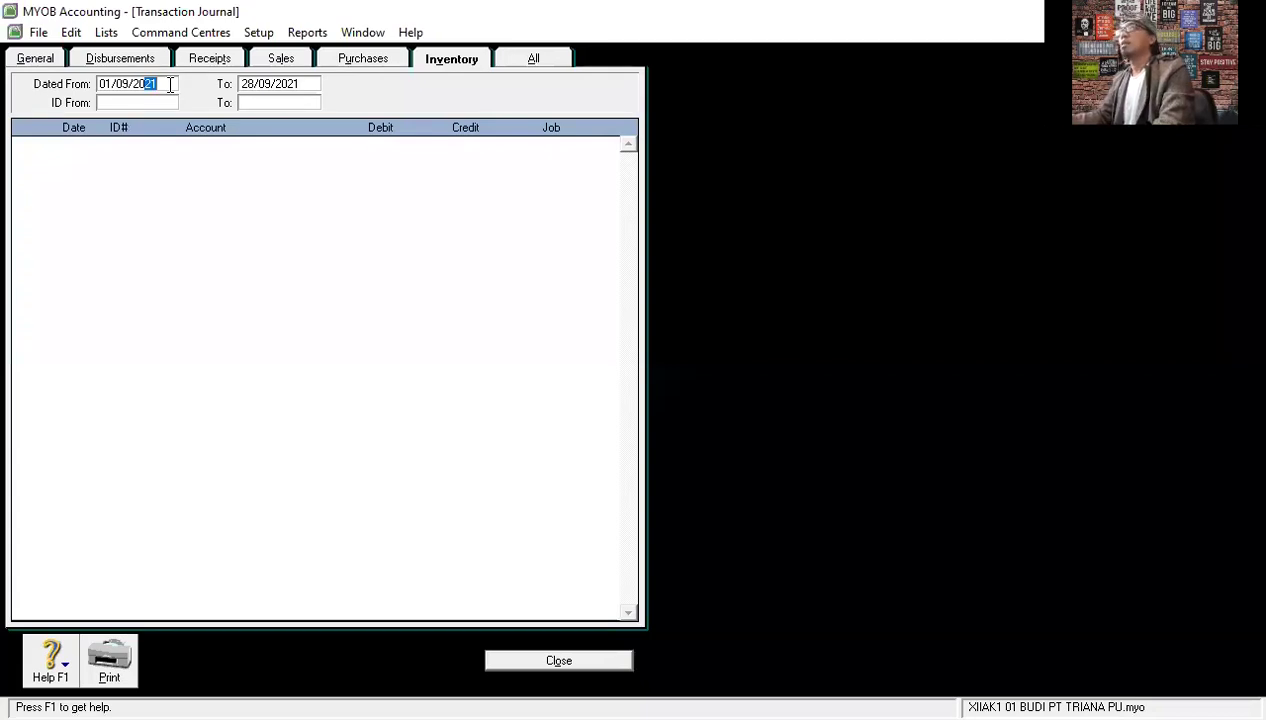
{"action": "type", "text": "20"}
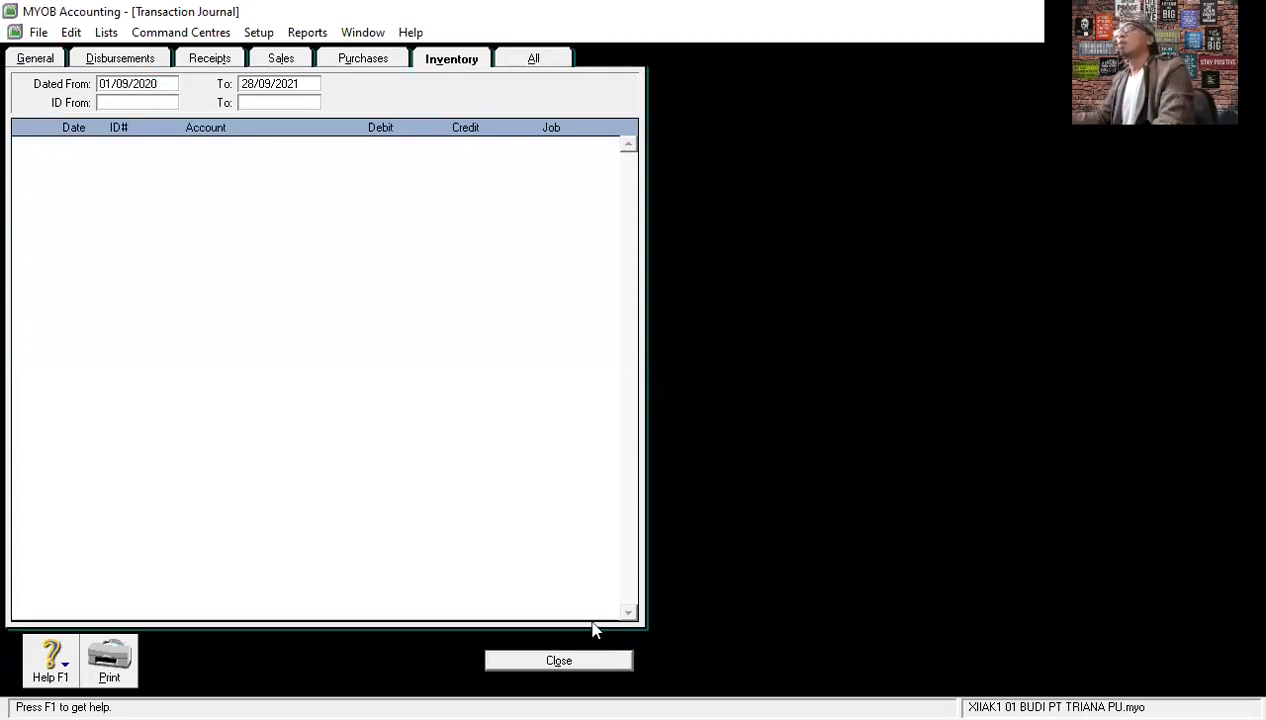
{"action": "left_click", "coordinate": [560, 661]}
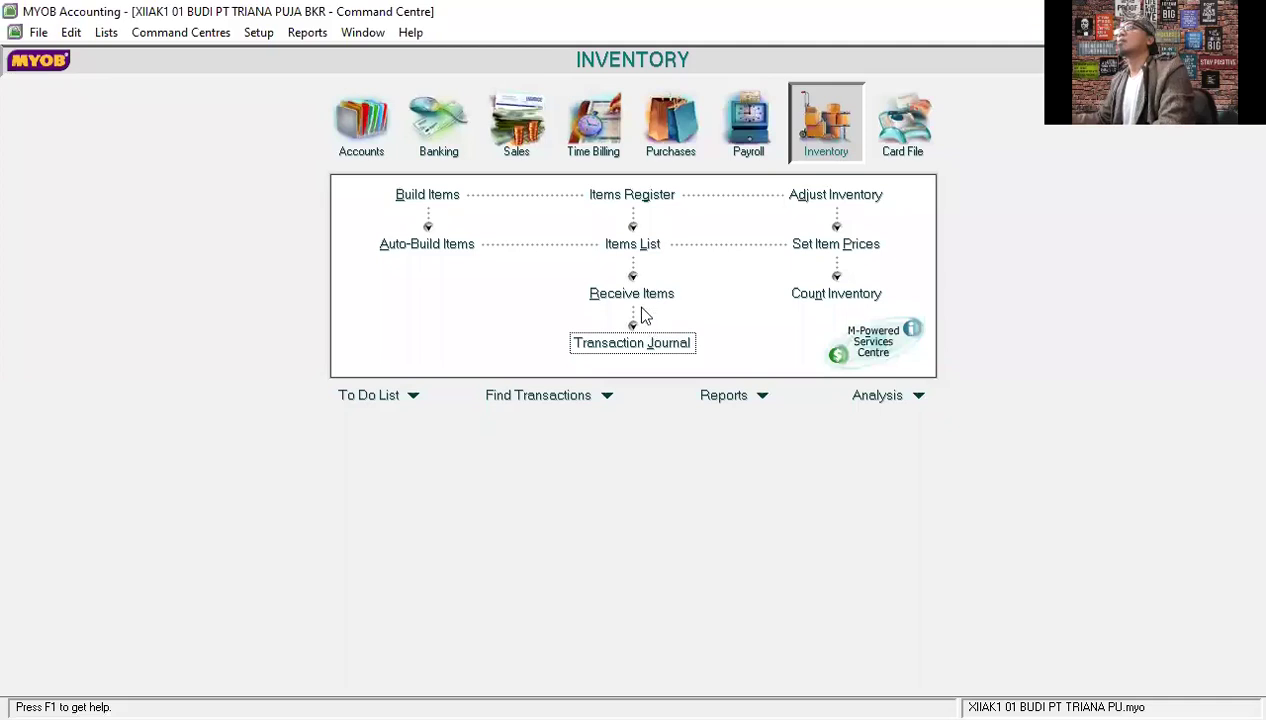
Show the inventory entries in the transaction journal dated from 01/01/2020.
{"action": "left_click", "coordinate": [632, 343]}
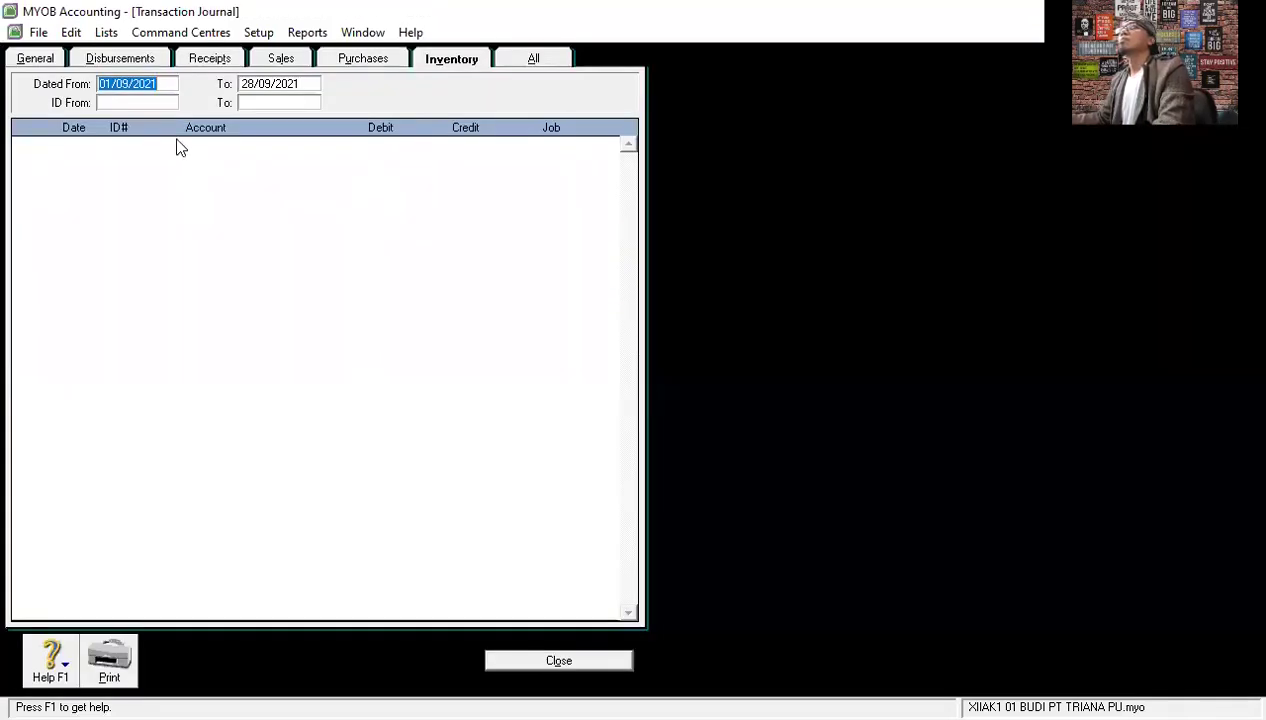
{"action": "left_click", "coordinate": [140, 103]}
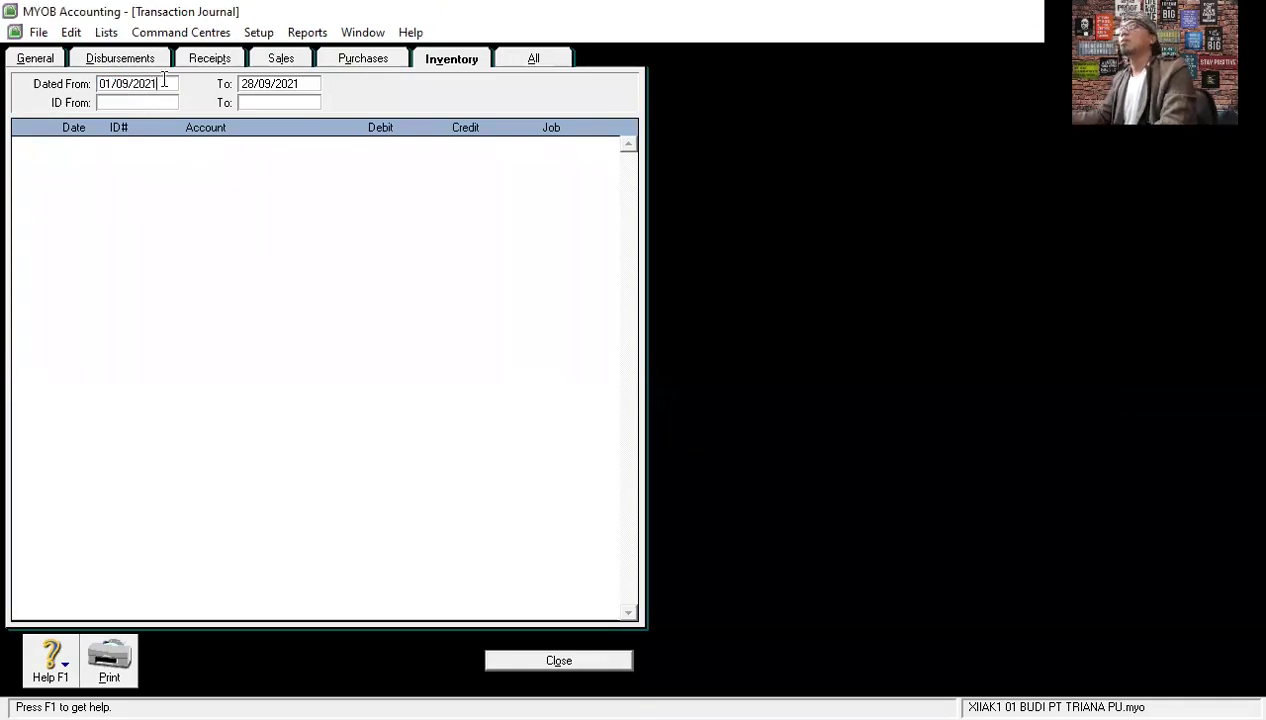
{"action": "left_click_drag", "start_coordinate": [162, 86], "coordinate": [97, 86]}
{"action": "type", "text": "01"}
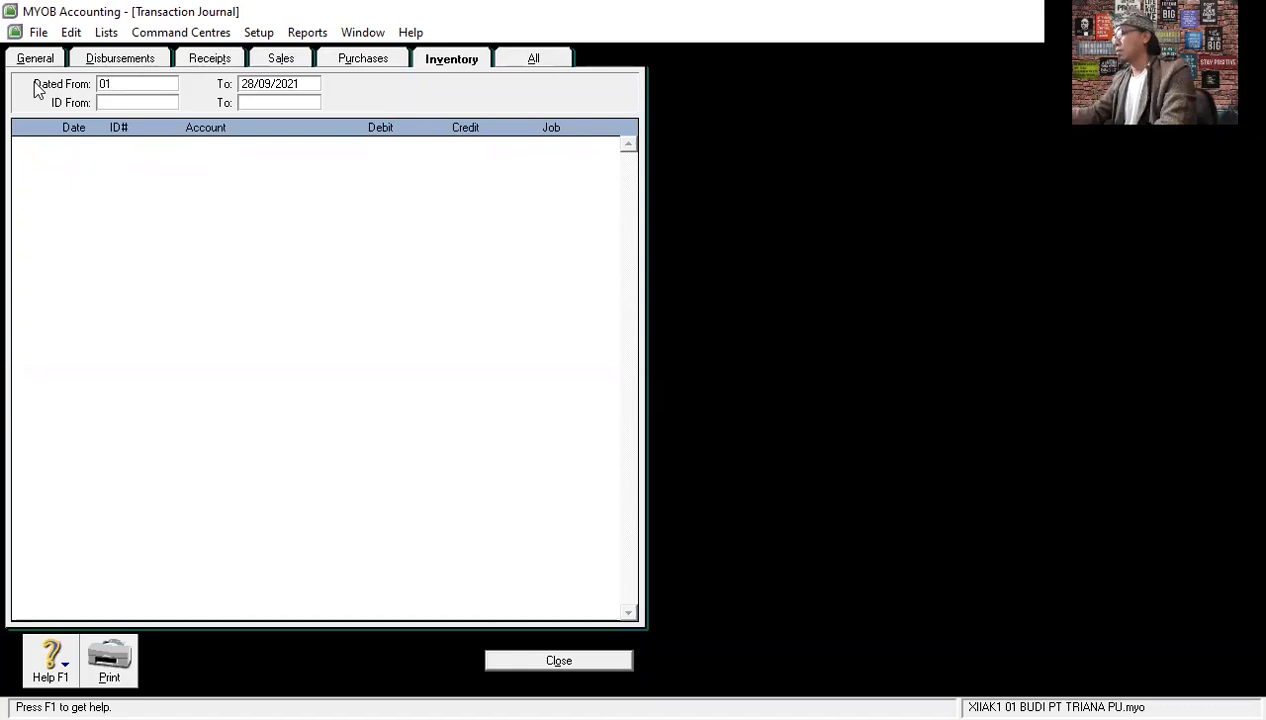
{"action": "type", "text": "/0"}
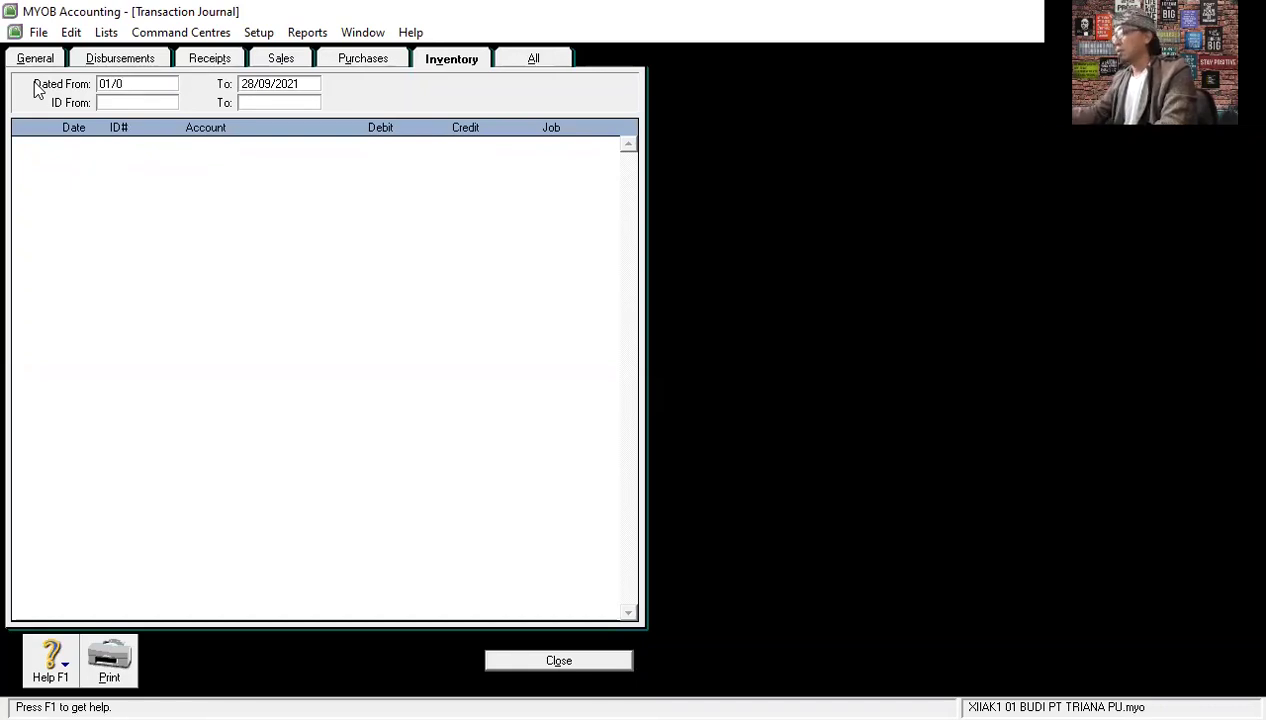
{"action": "type", "text": "1/2"}
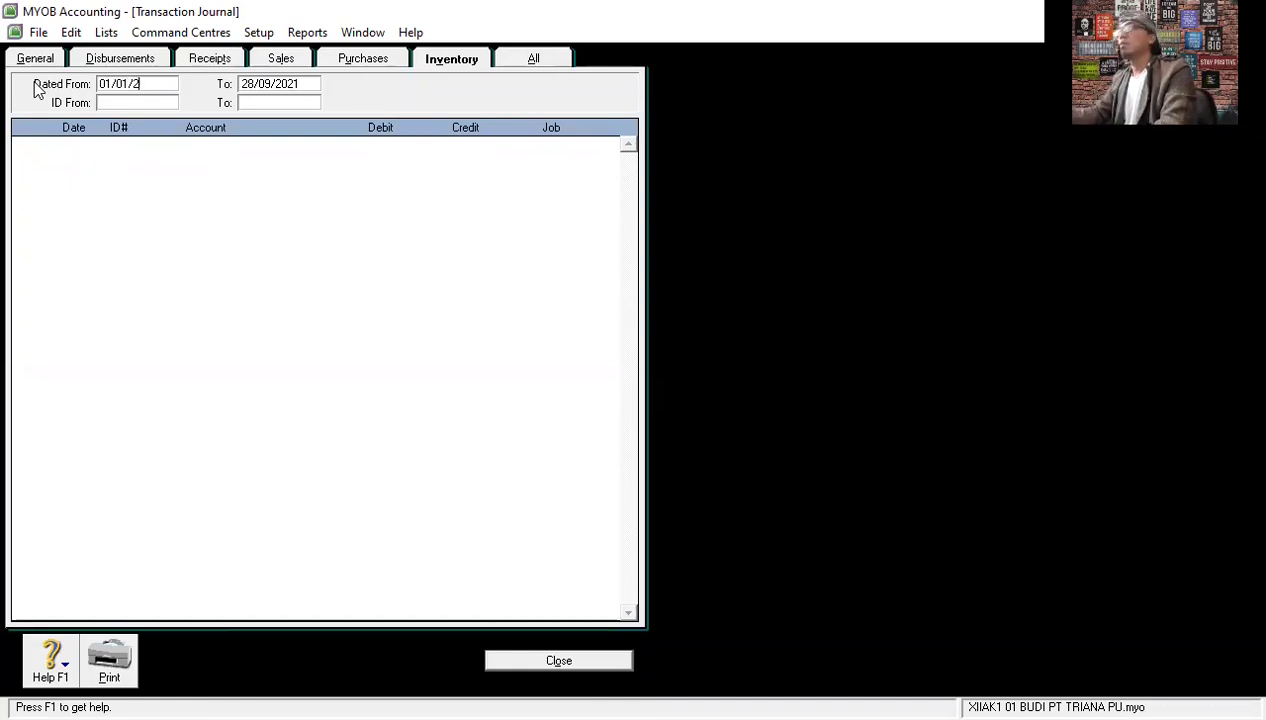
{"action": "type", "text": "020"}
{"action": "key", "text": "Tab"}
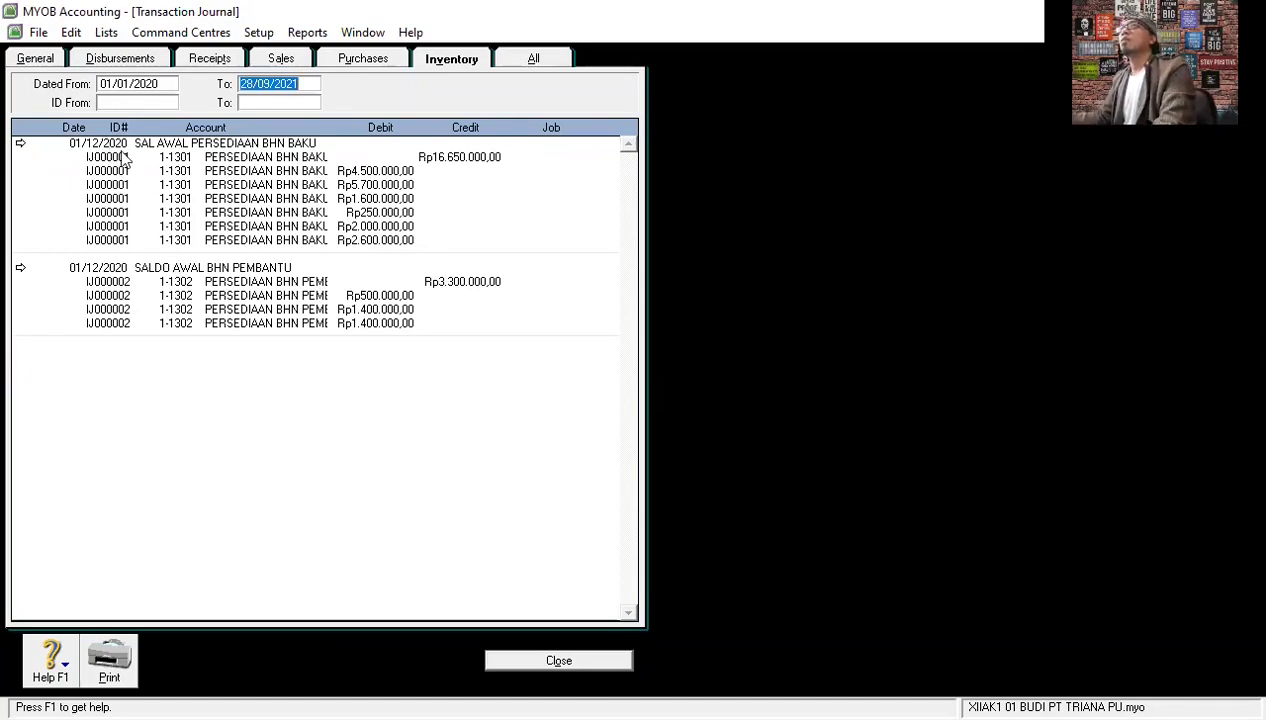
Reopen the SALDO AWAL BHN PEMBANTU adjustment and bring up the item selection list for a new line below BHP03.
{"action": "left_click", "coordinate": [20, 269]}
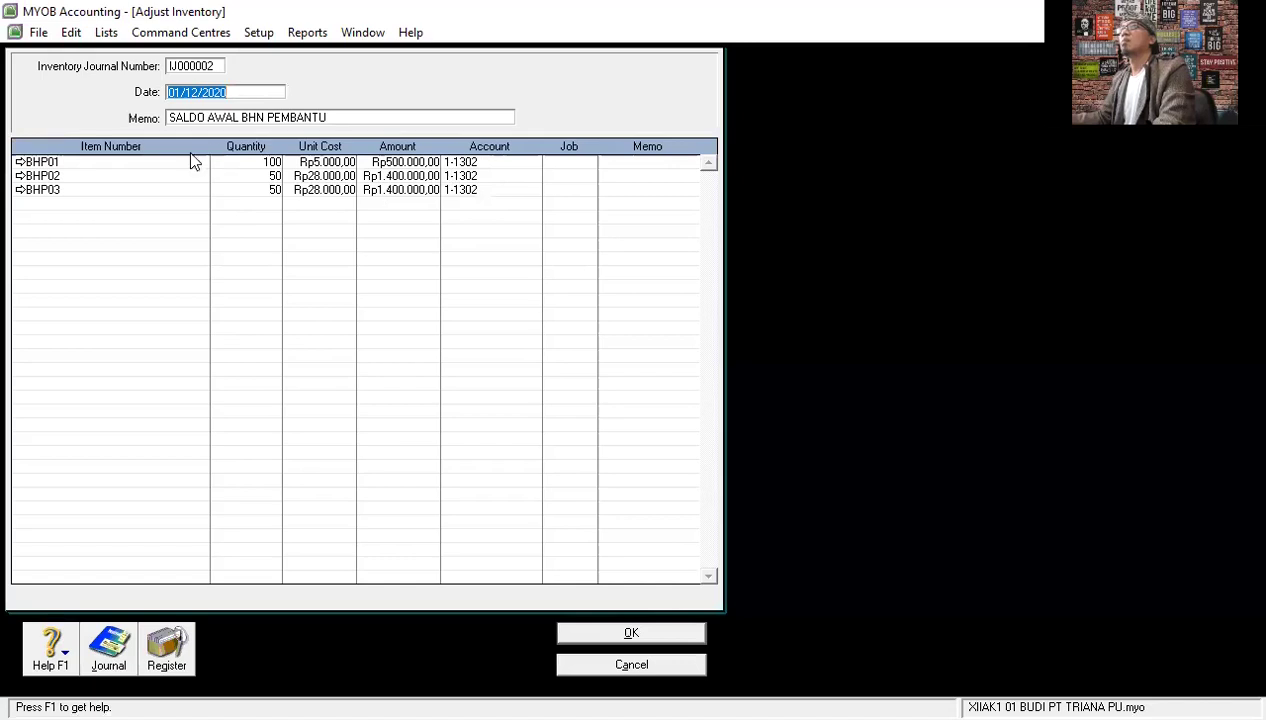
{"action": "left_click", "coordinate": [66, 202]}
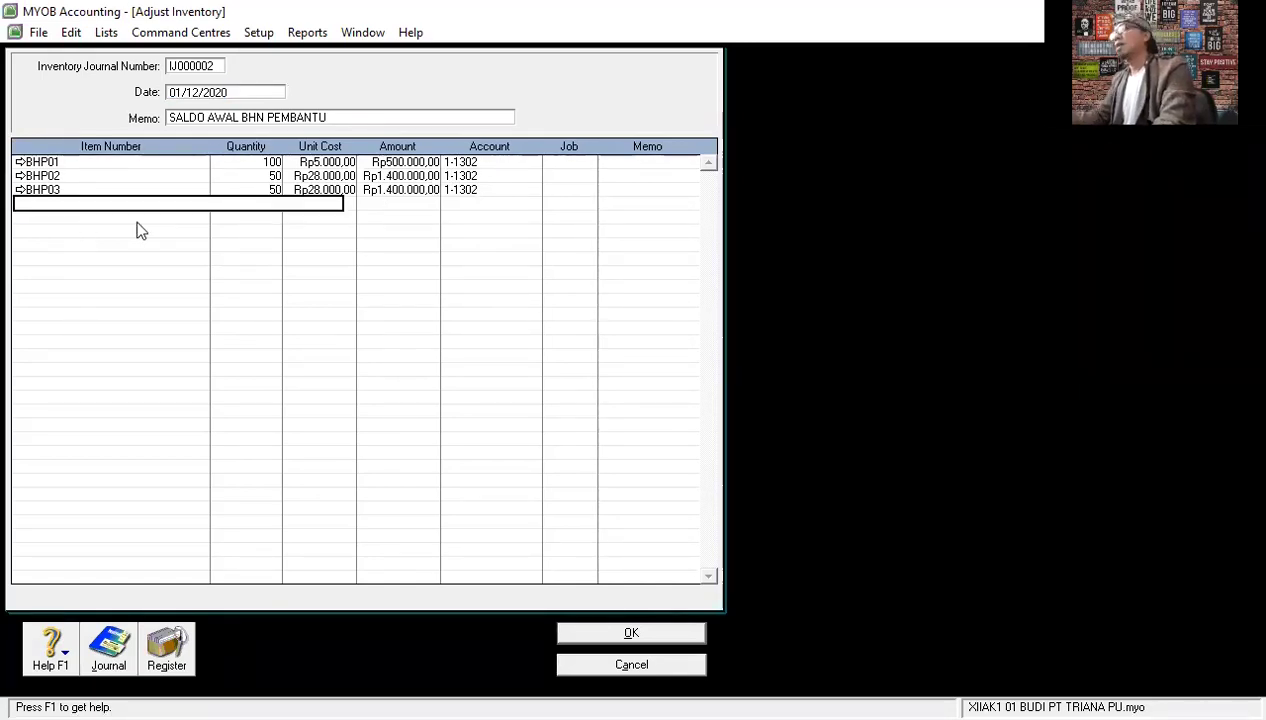
{"action": "key", "text": "Tab"}
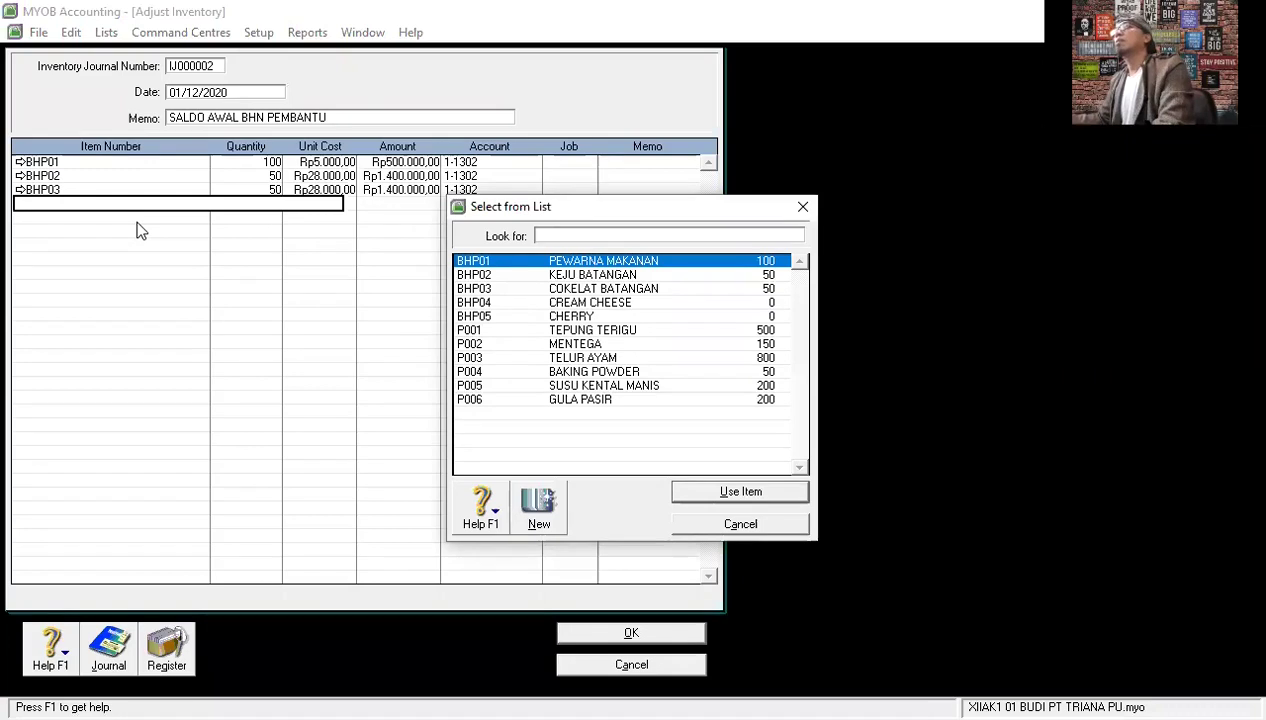
Add item BHP04 to the inventory adjustment with quantity 20, unit cost Rp9.000 and account 1-1302.
{"action": "left_click", "coordinate": [606, 304]}
{"action": "double_click", "coordinate": [606, 304]}
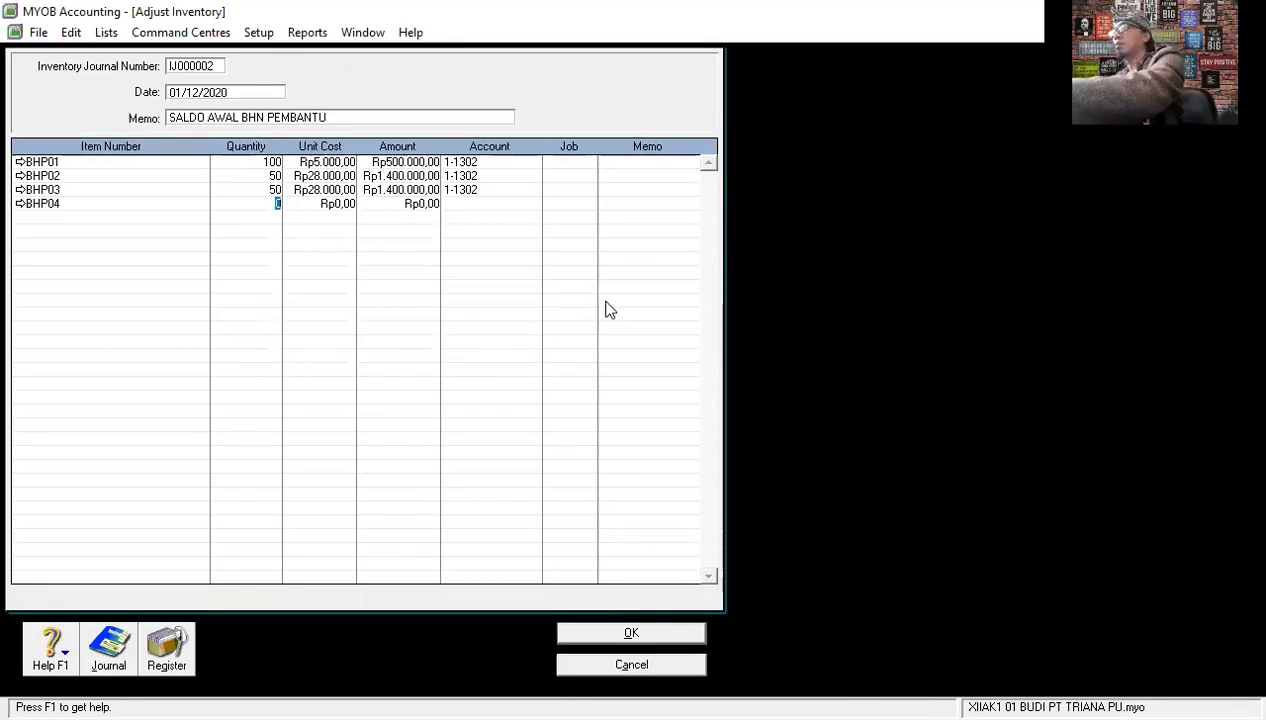
{"action": "type", "text": "20"}
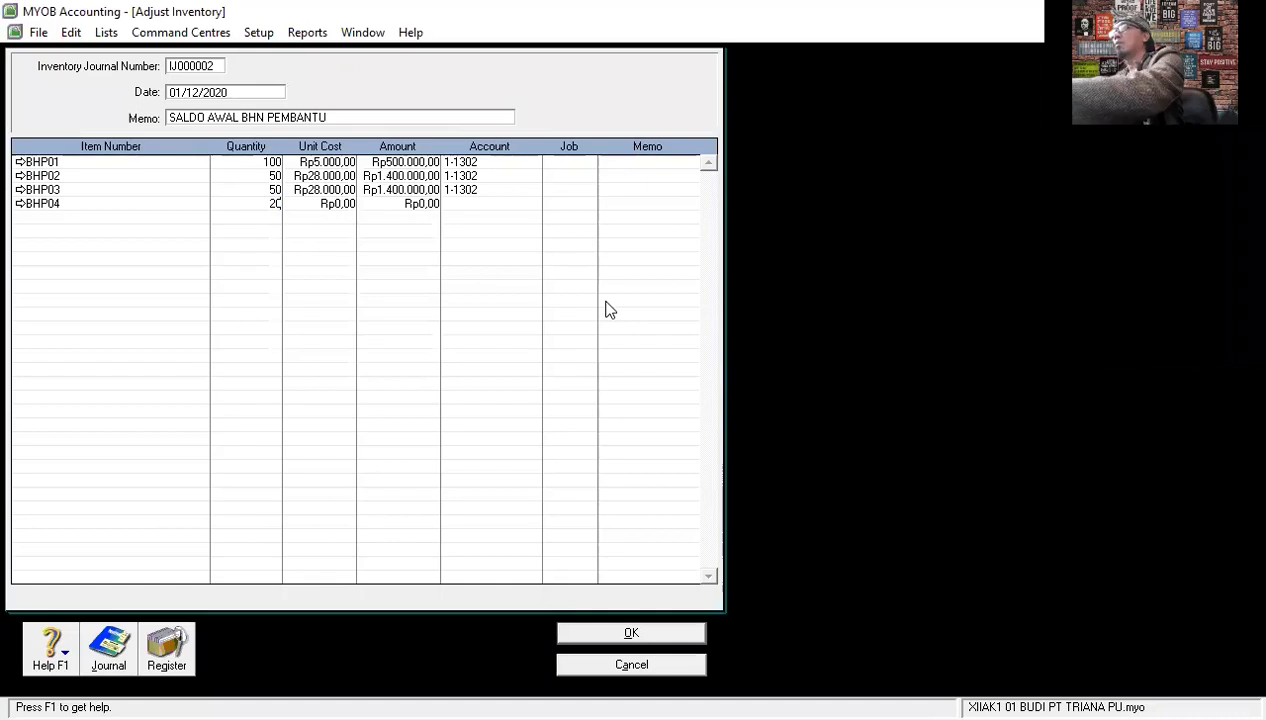
{"action": "key", "text": "Tab"}
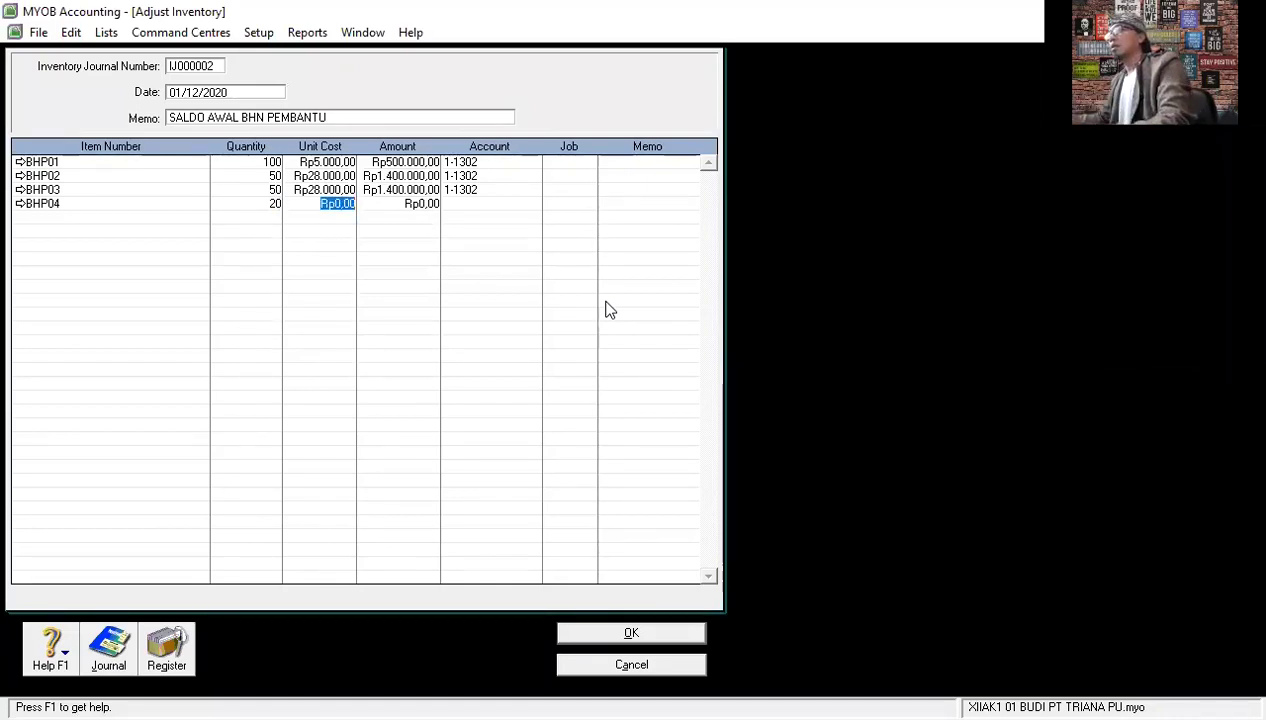
{"action": "type", "text": "9000"}
{"action": "key", "text": "Tab"}
{"action": "key", "text": "Tab"}
{"action": "type", "text": "1-1302"}
{"action": "key", "text": "Return"}
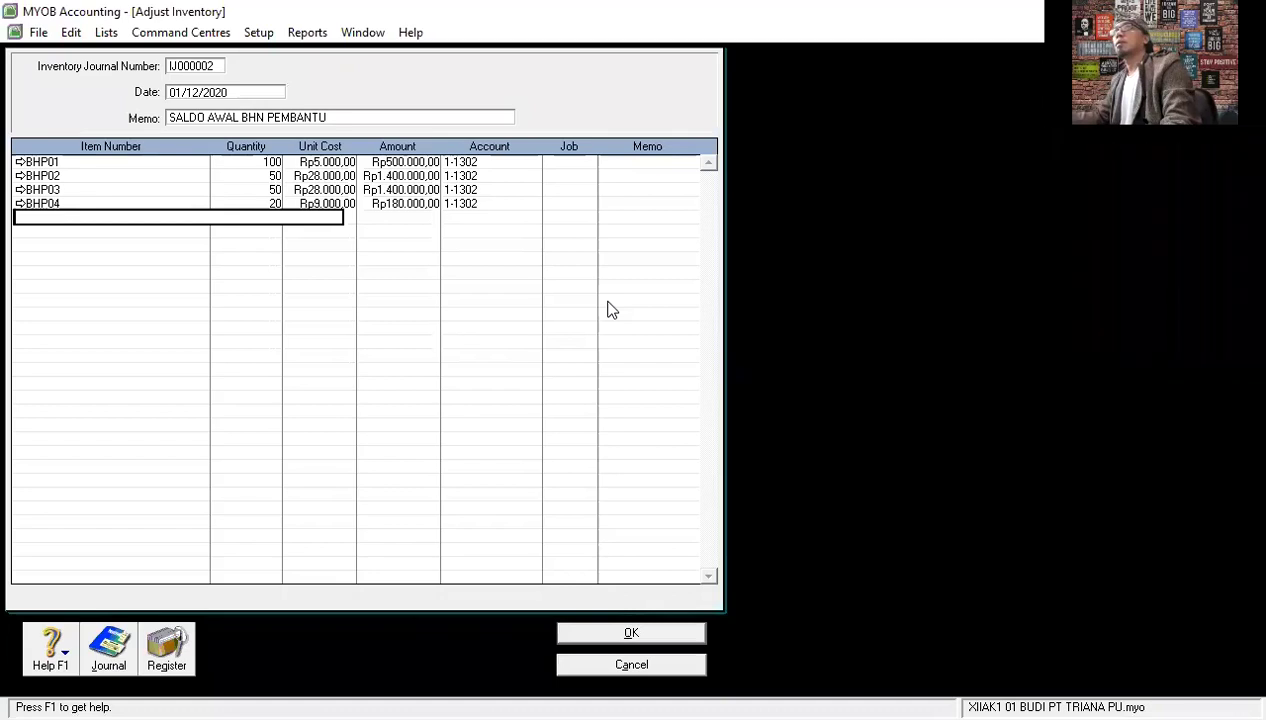
Add item BHP05 to the adjustment with quantity 10, unit cost Rp18.000 and account 1-1302.
{"action": "key", "text": "Tab"}
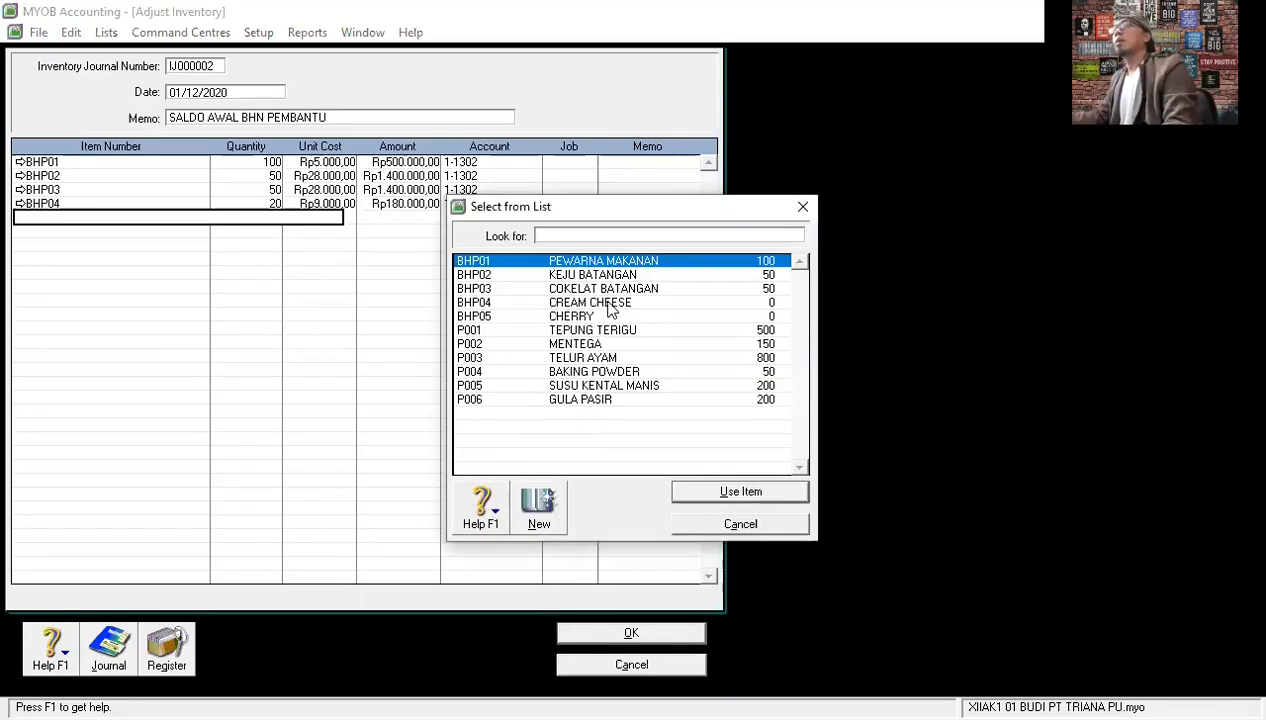
{"action": "double_click", "coordinate": [586, 316]}
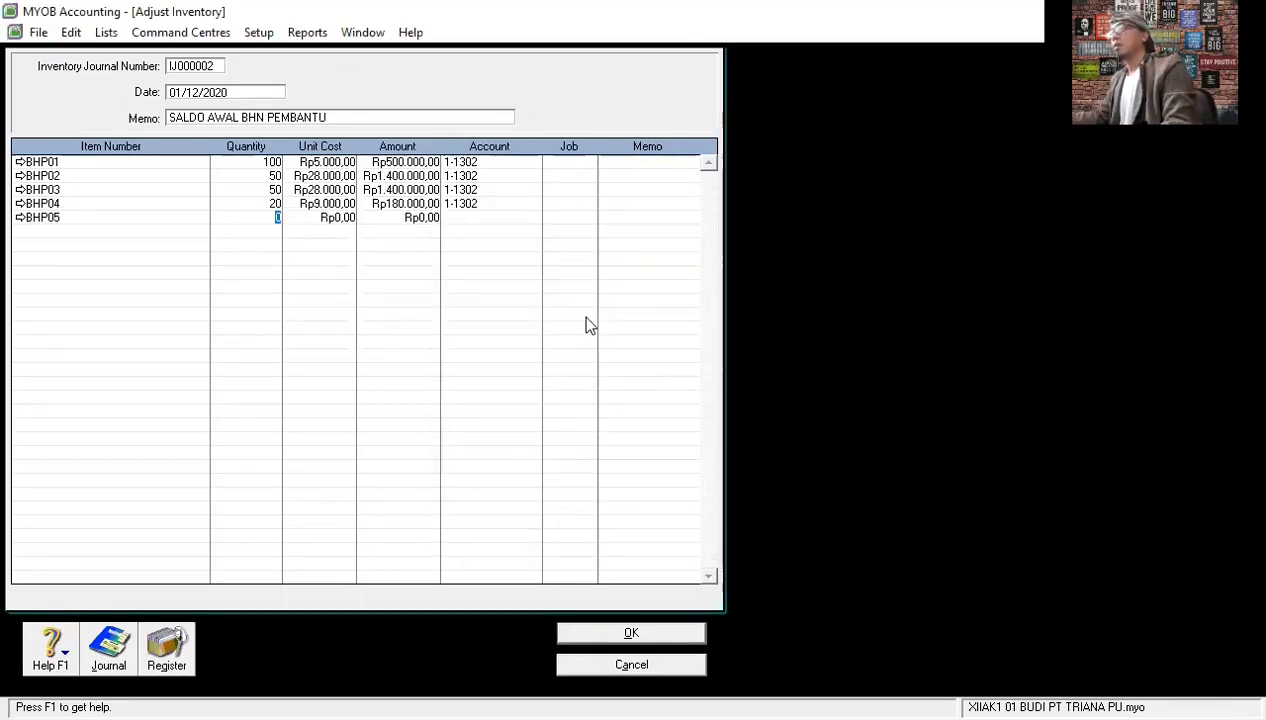
{"action": "type", "text": "10"}
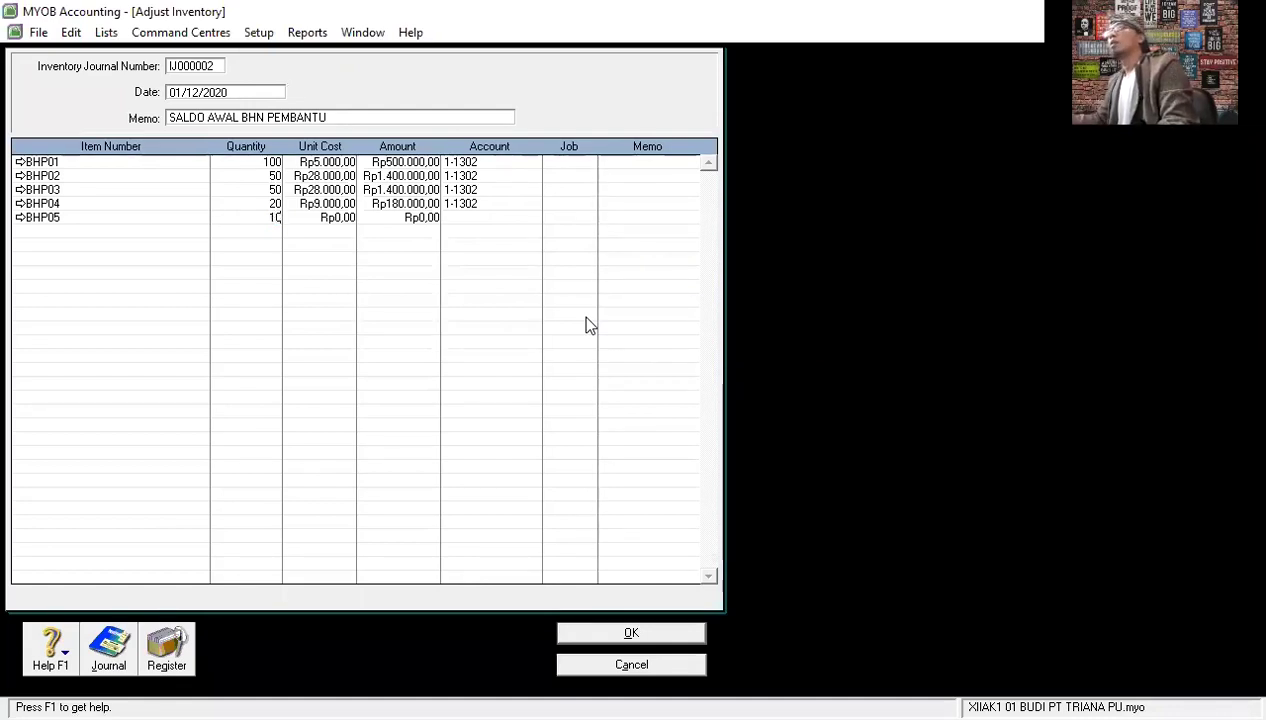
{"action": "key", "text": "Tab"}
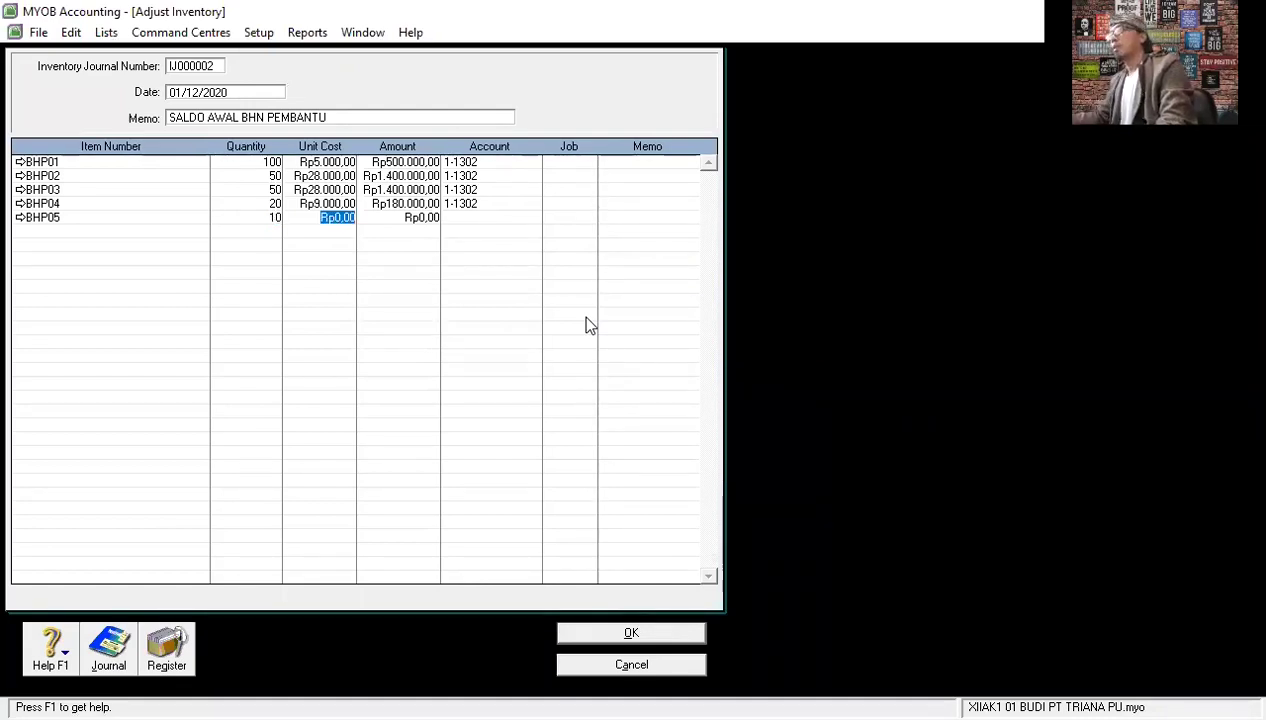
{"action": "type", "text": "18000"}
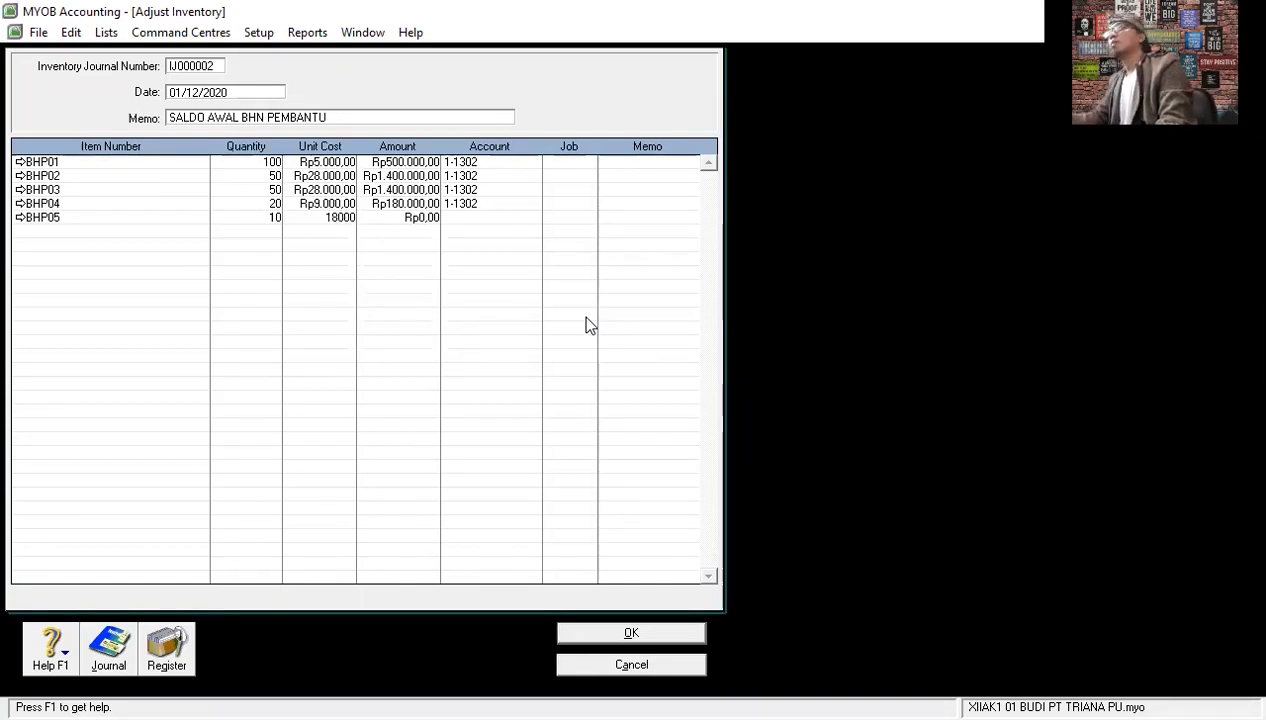
{"action": "key", "text": "Tab"}
{"action": "key", "text": "Tab"}
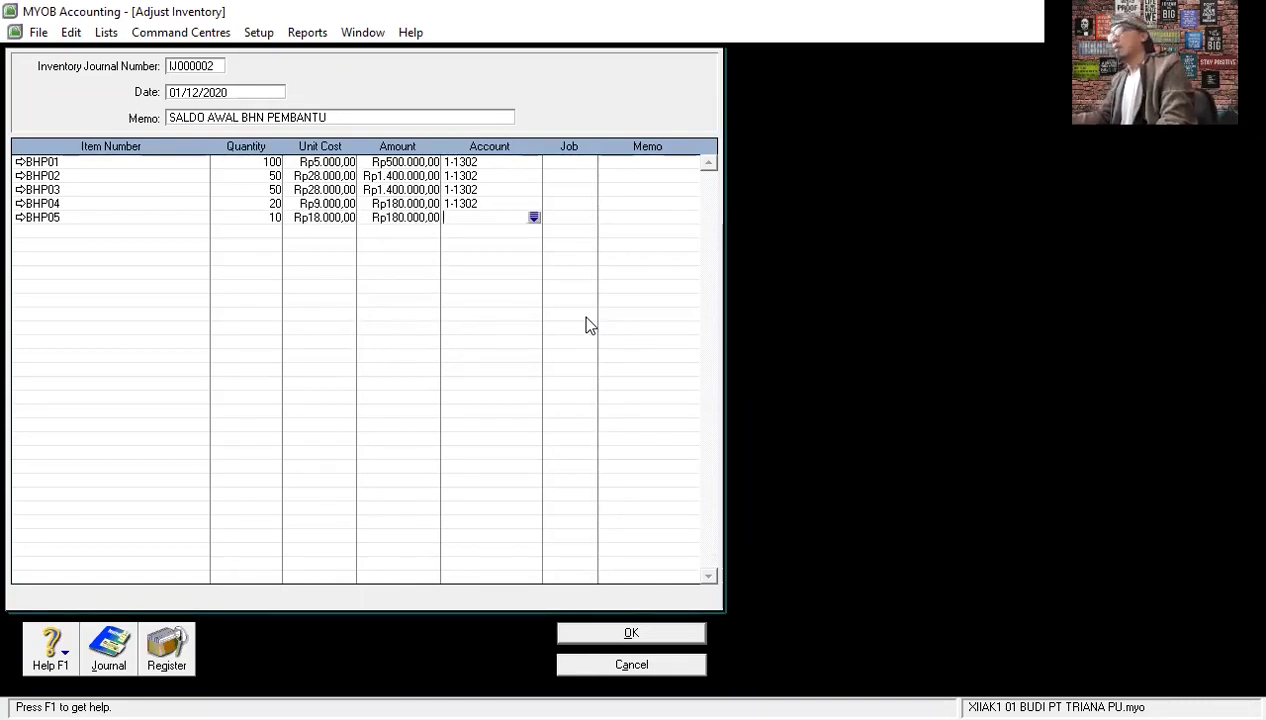
{"action": "type", "text": "11302"}
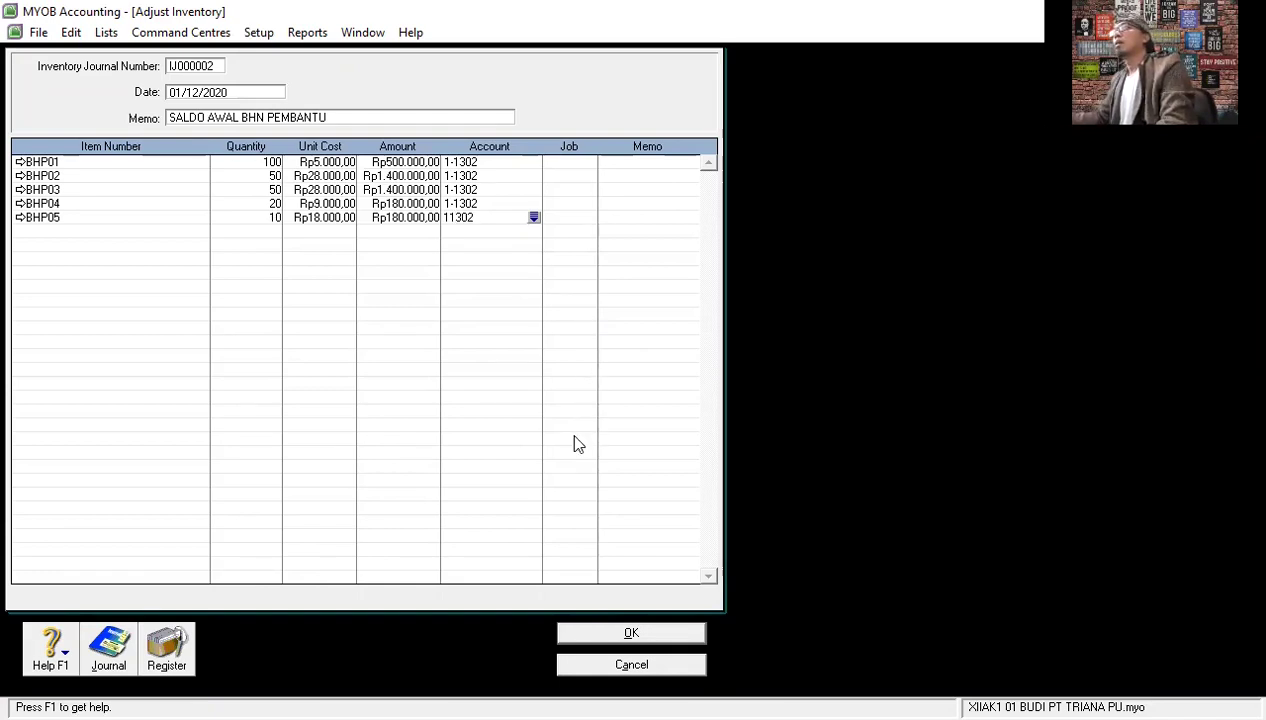
{"action": "key", "text": "Return"}
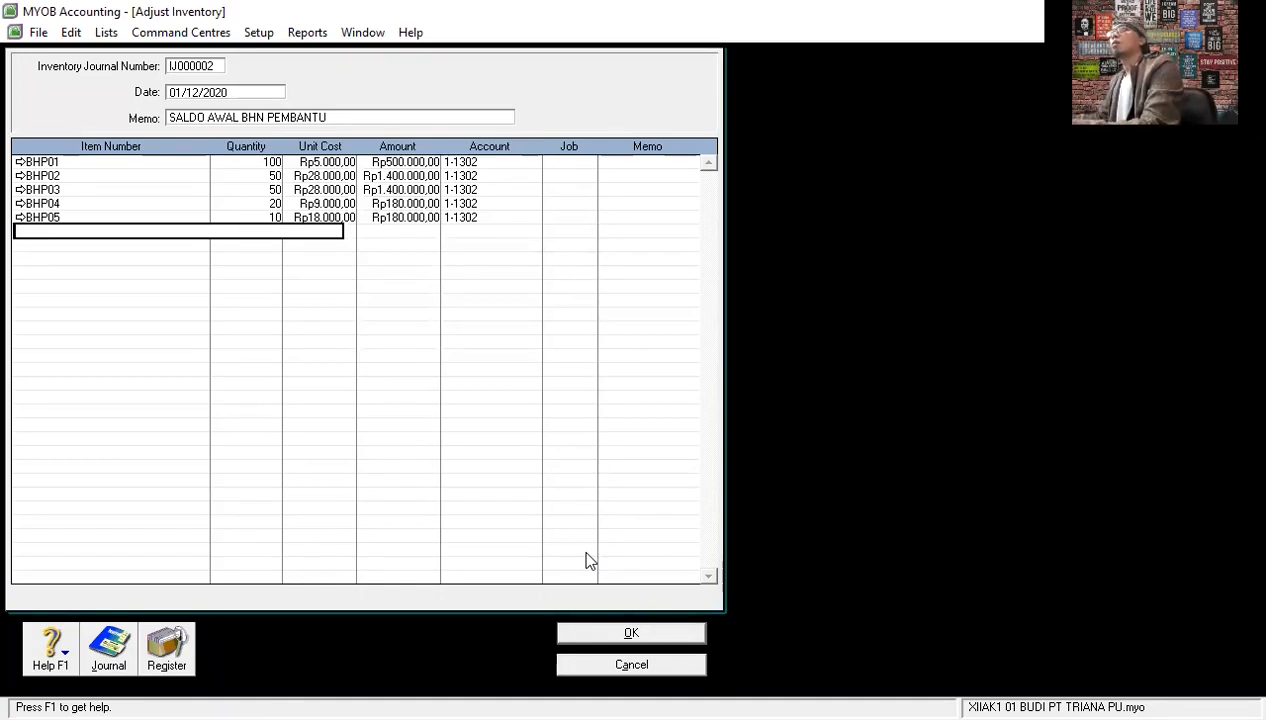
Review the adjustment's transaction recap, record the SALDO AWAL BHN PEMBANTU adjustment and close the transaction journal.
{"action": "key", "text": "ctrl+r"}
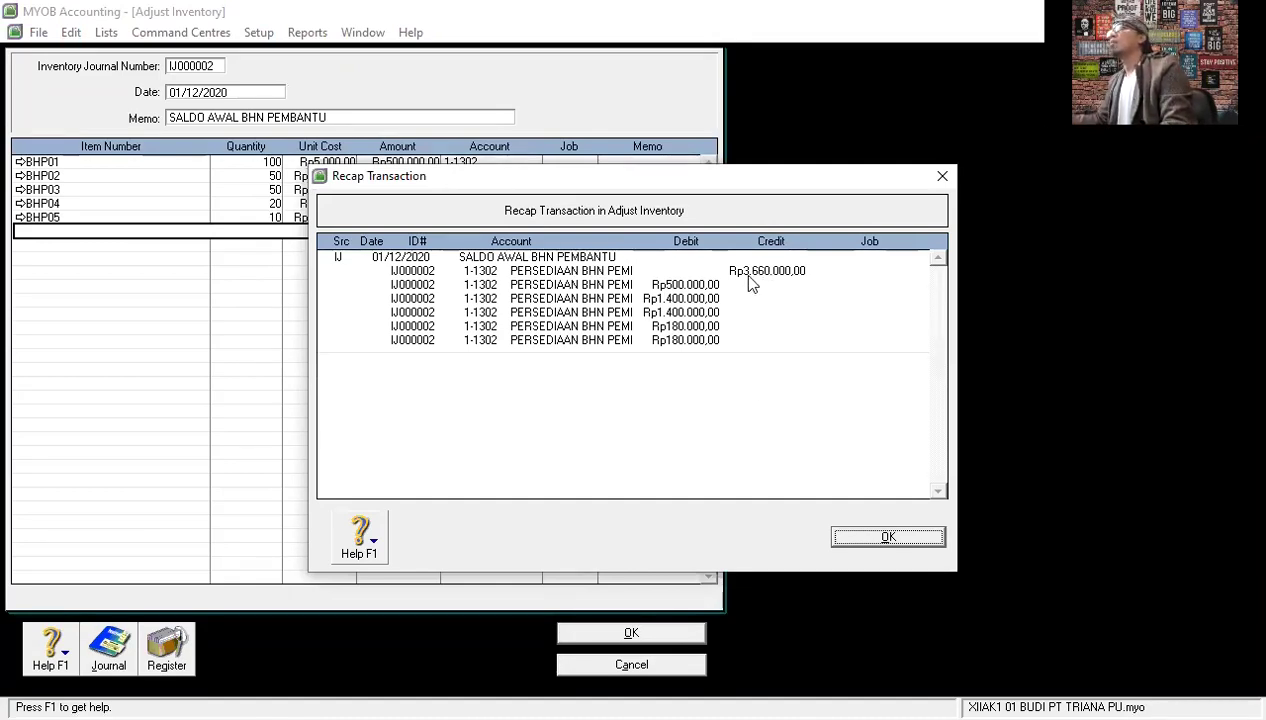
{"action": "left_click", "coordinate": [868, 538]}
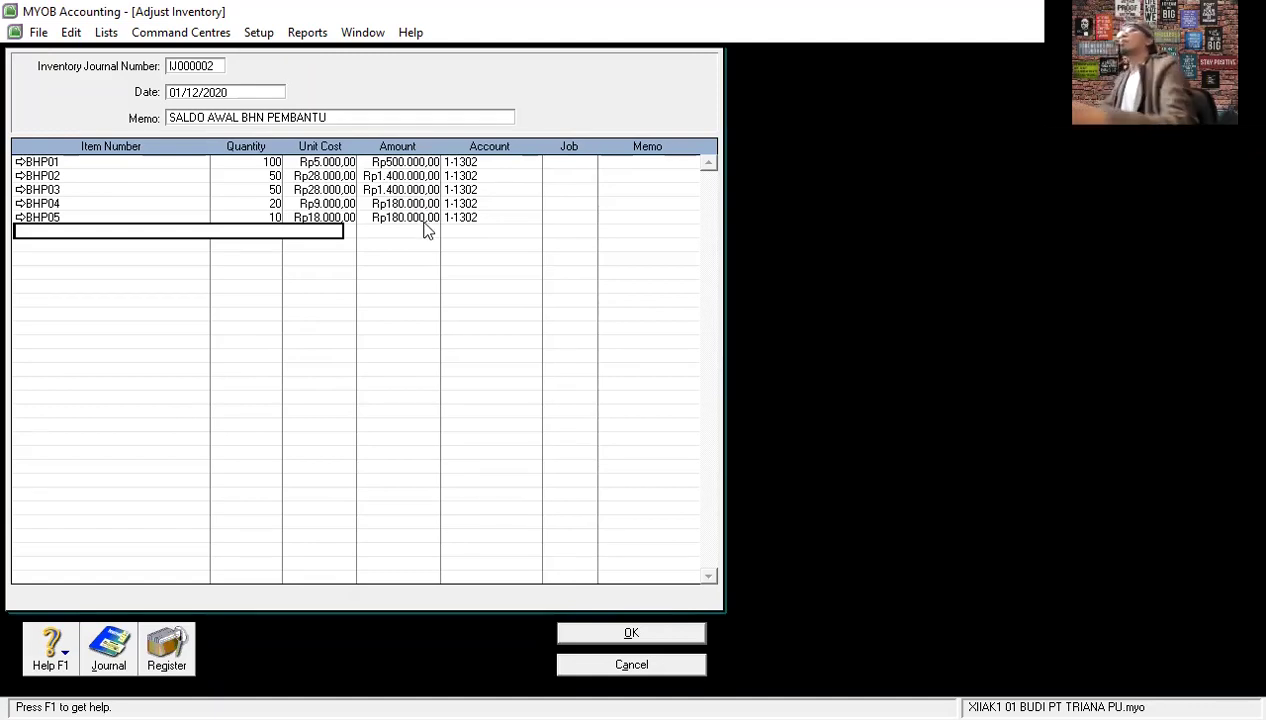
{"action": "key", "text": "ctrl+r"}
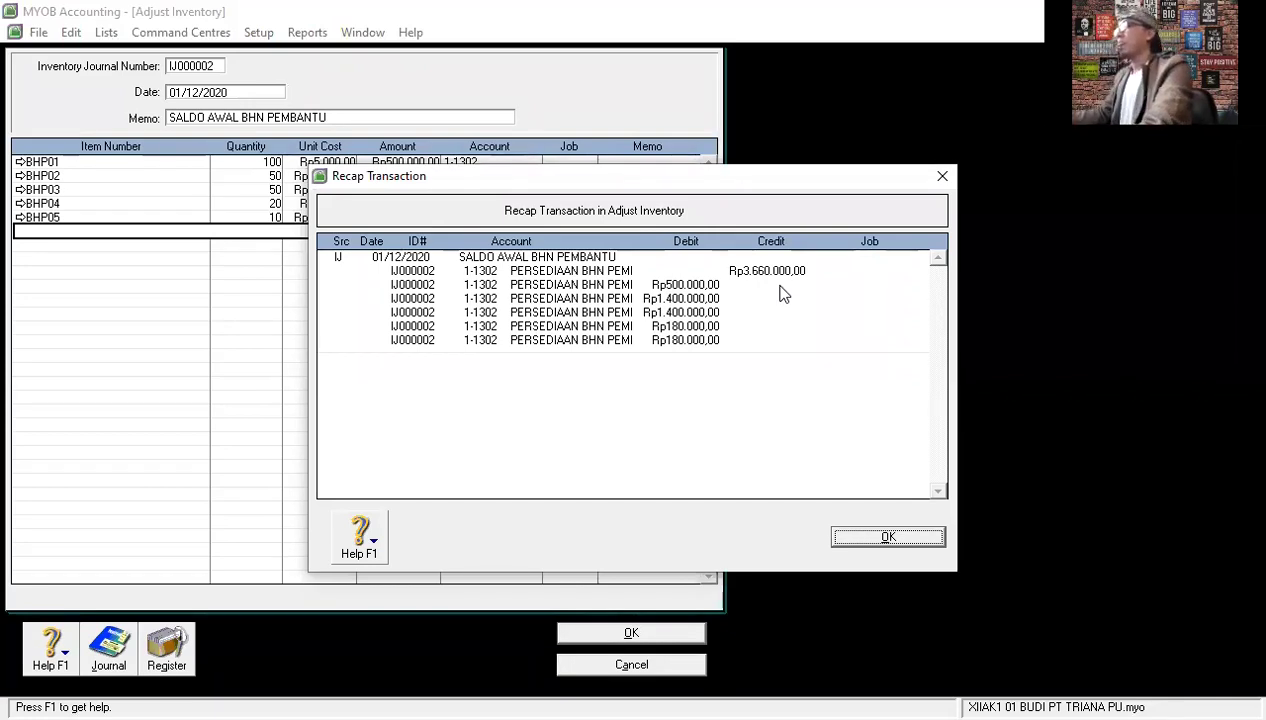
{"action": "left_click", "coordinate": [890, 537]}
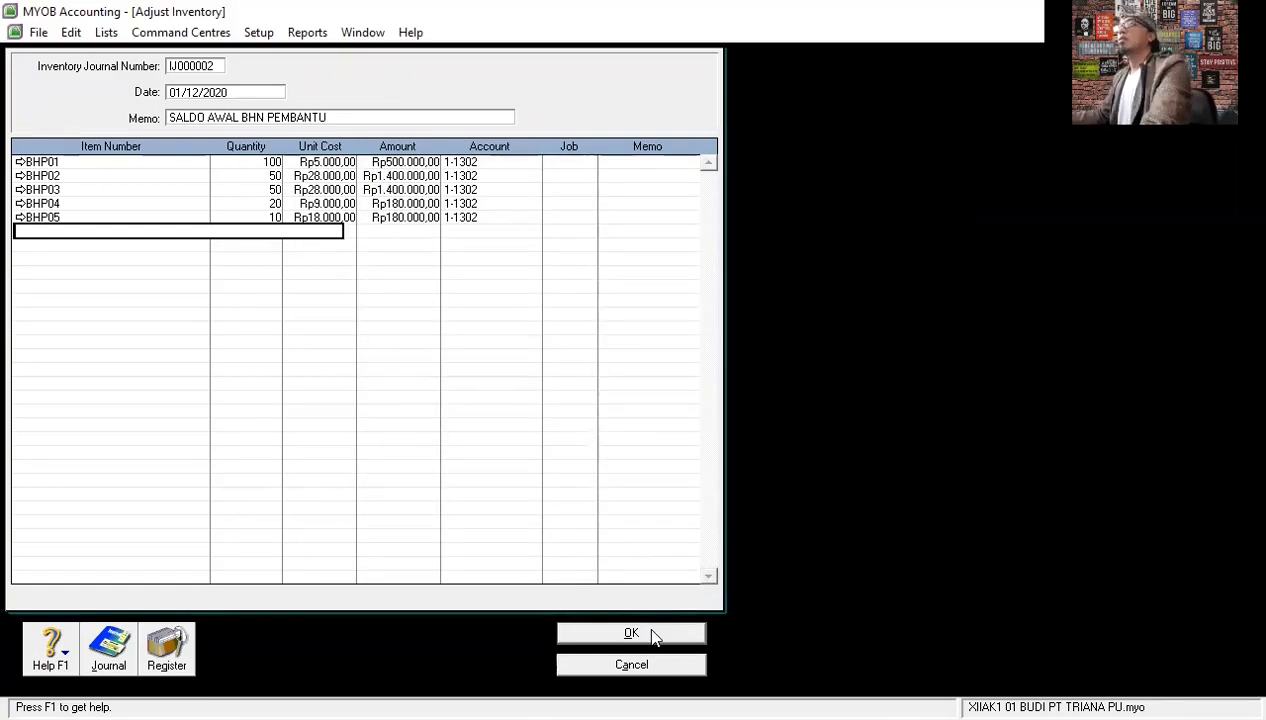
{"action": "left_click", "coordinate": [653, 634]}
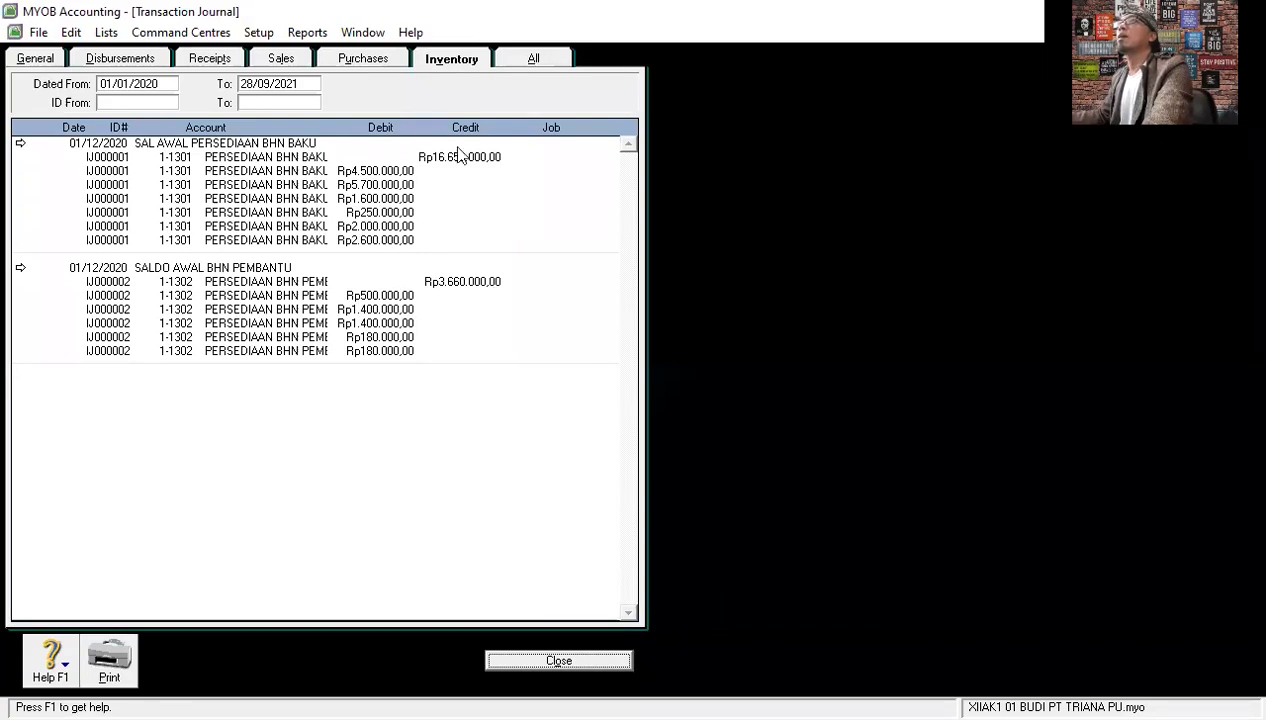
{"action": "left_click", "coordinate": [586, 662]}
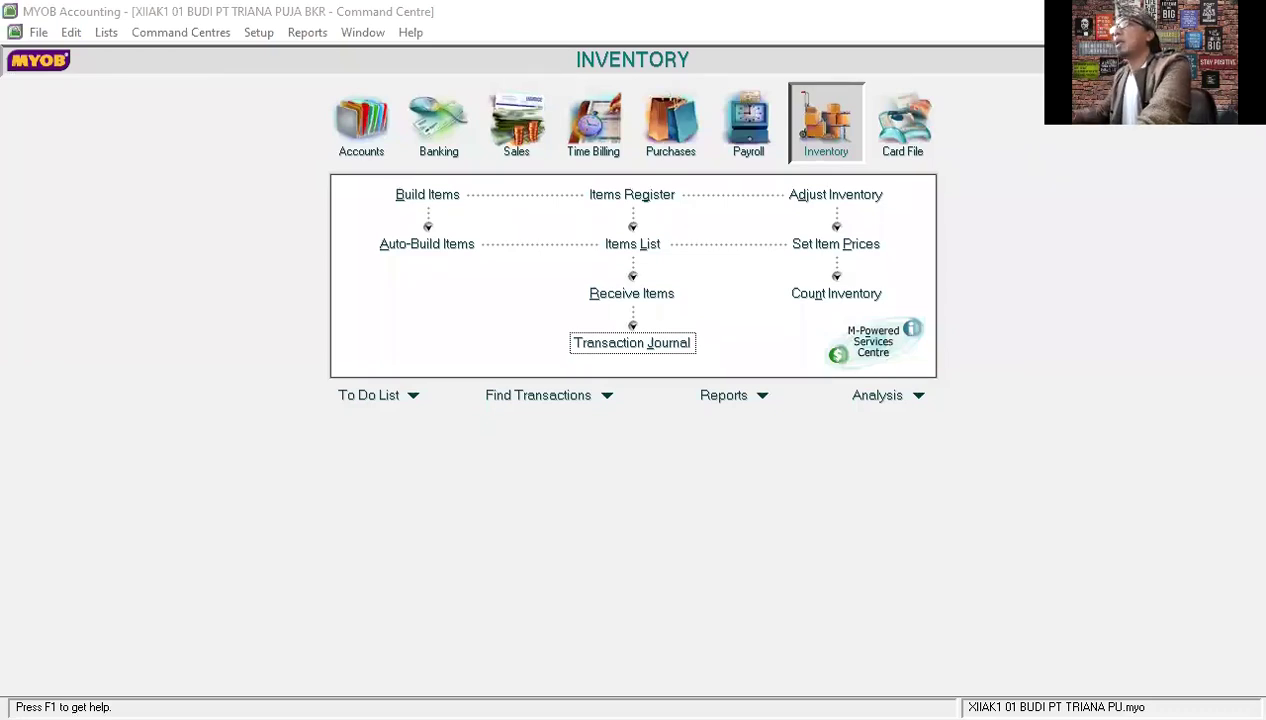
Create a new item in the items list with item number A001 and the name RAINBOW CAKE.
{"action": "left_click", "coordinate": [632, 244]}
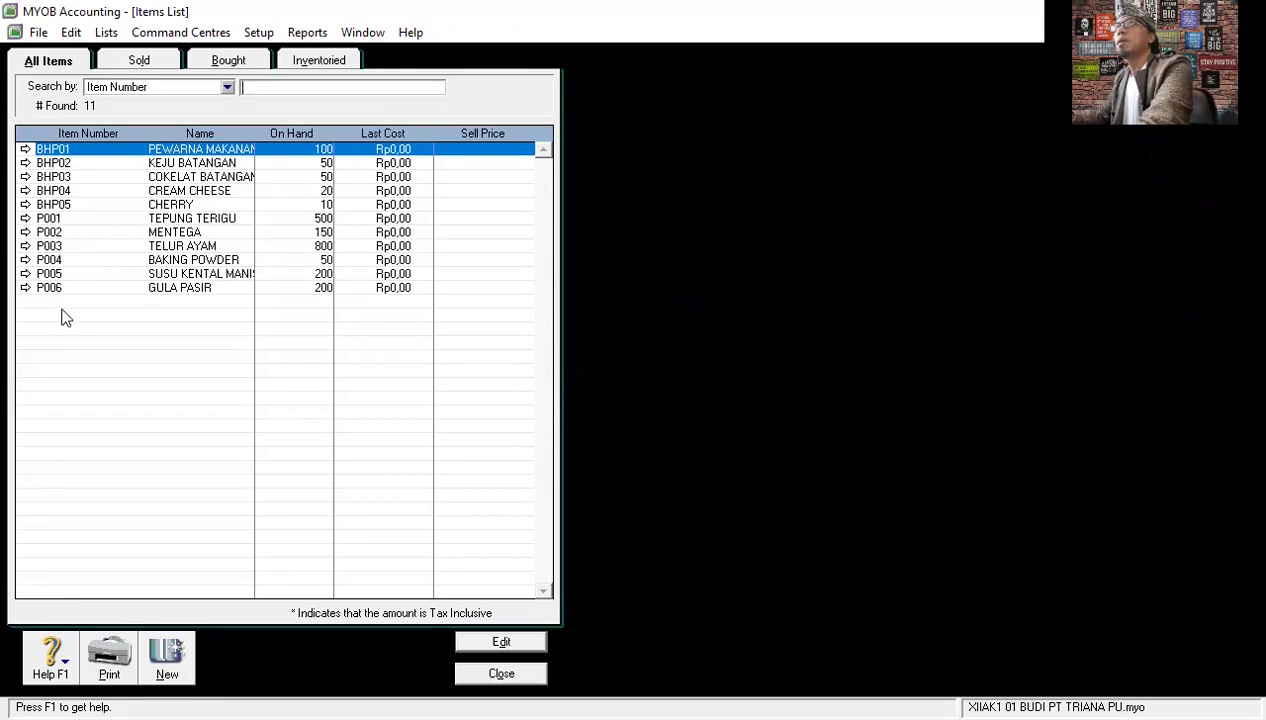
{"action": "left_click", "coordinate": [176, 644]}
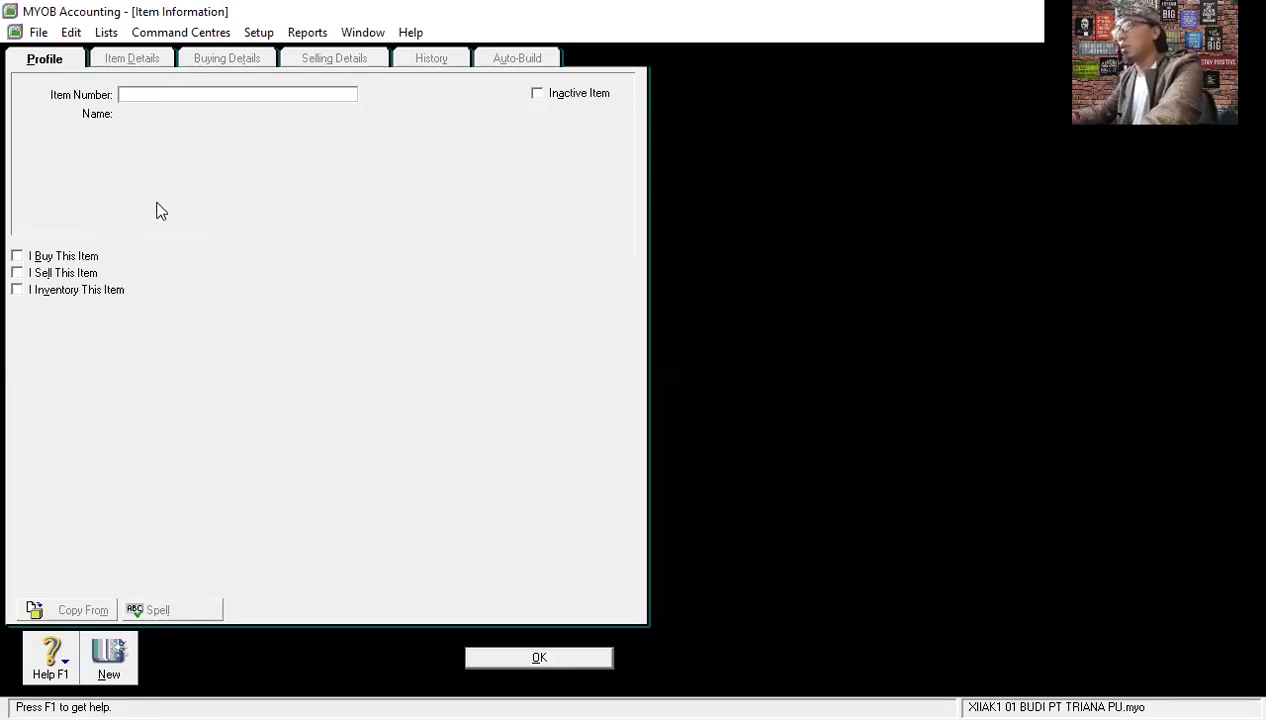
{"action": "type", "text": "A001"}
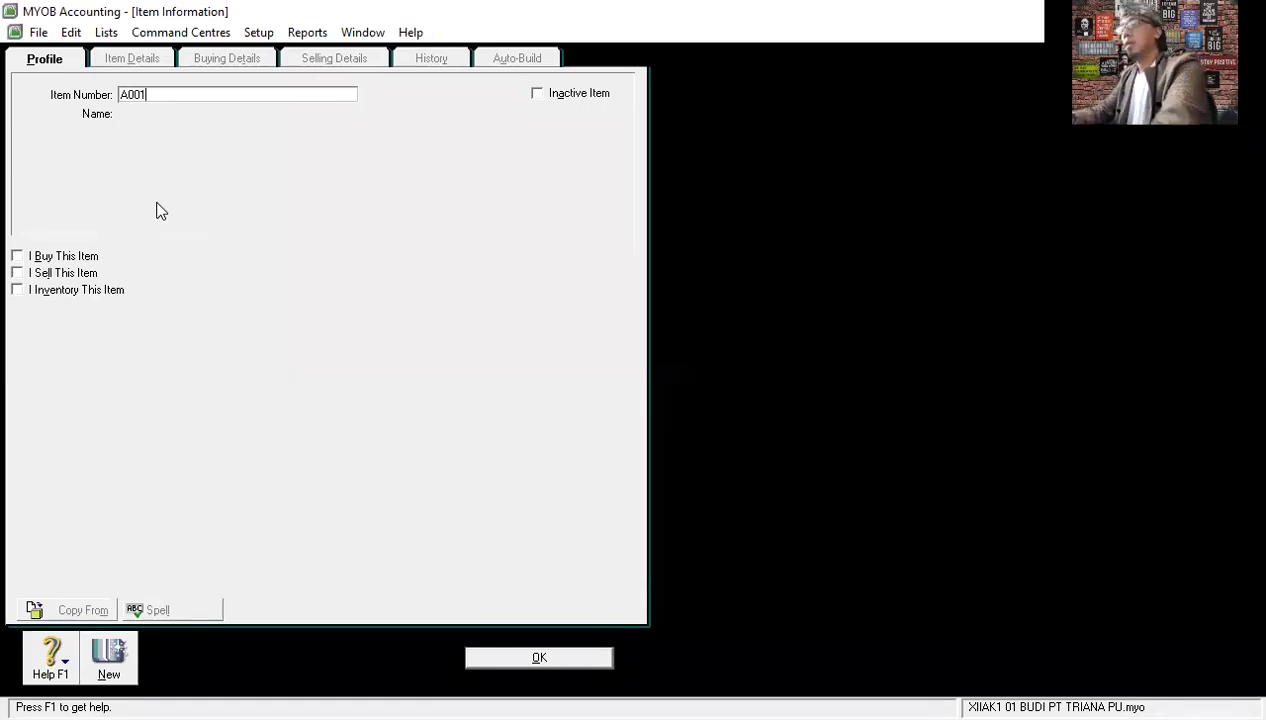
{"action": "key", "text": "Tab"}
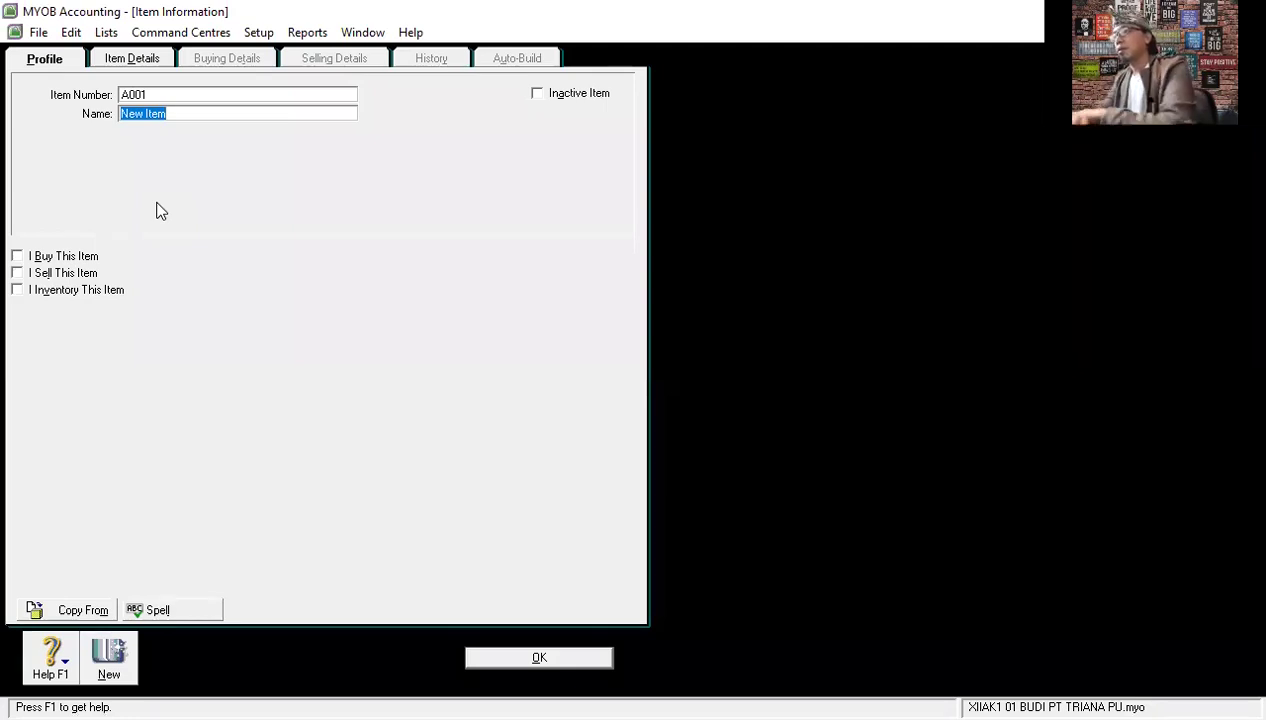
{"action": "type", "text": "RA"}
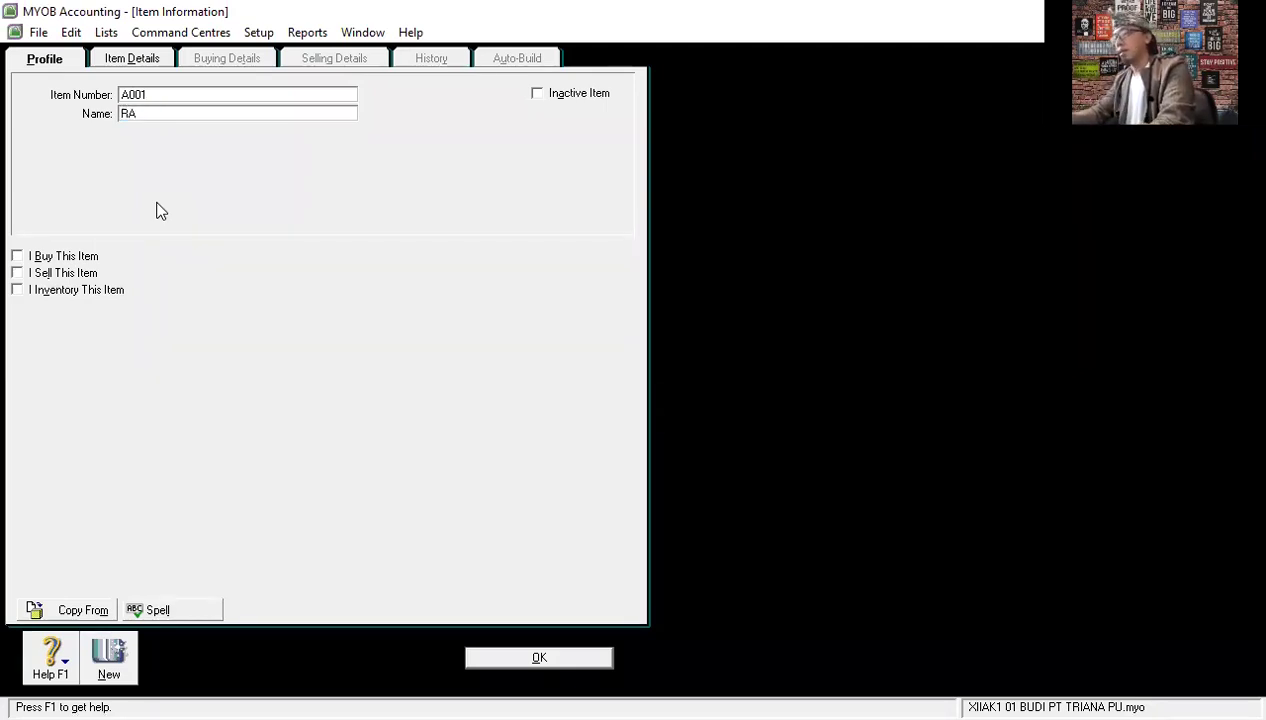
{"action": "type", "text": "INBOW CAKE"}
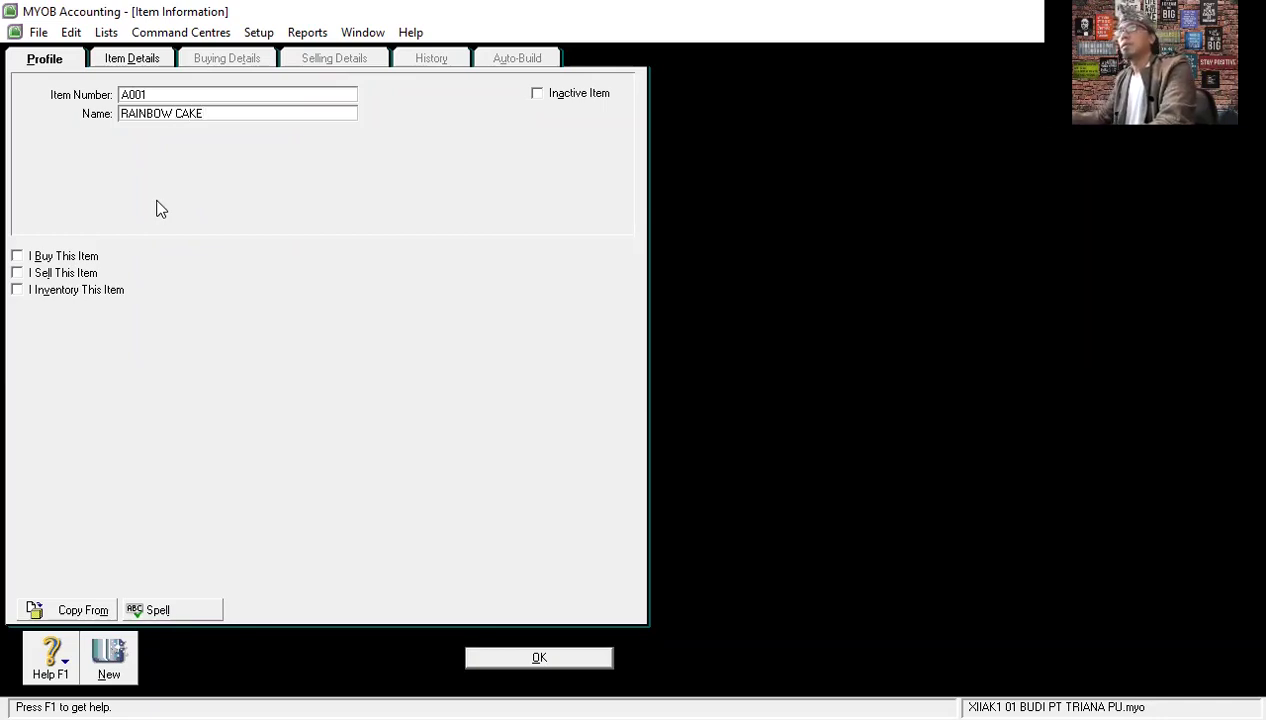
Mark item A001 as bought, sold and inventoried.
{"action": "left_click", "coordinate": [68, 258]}
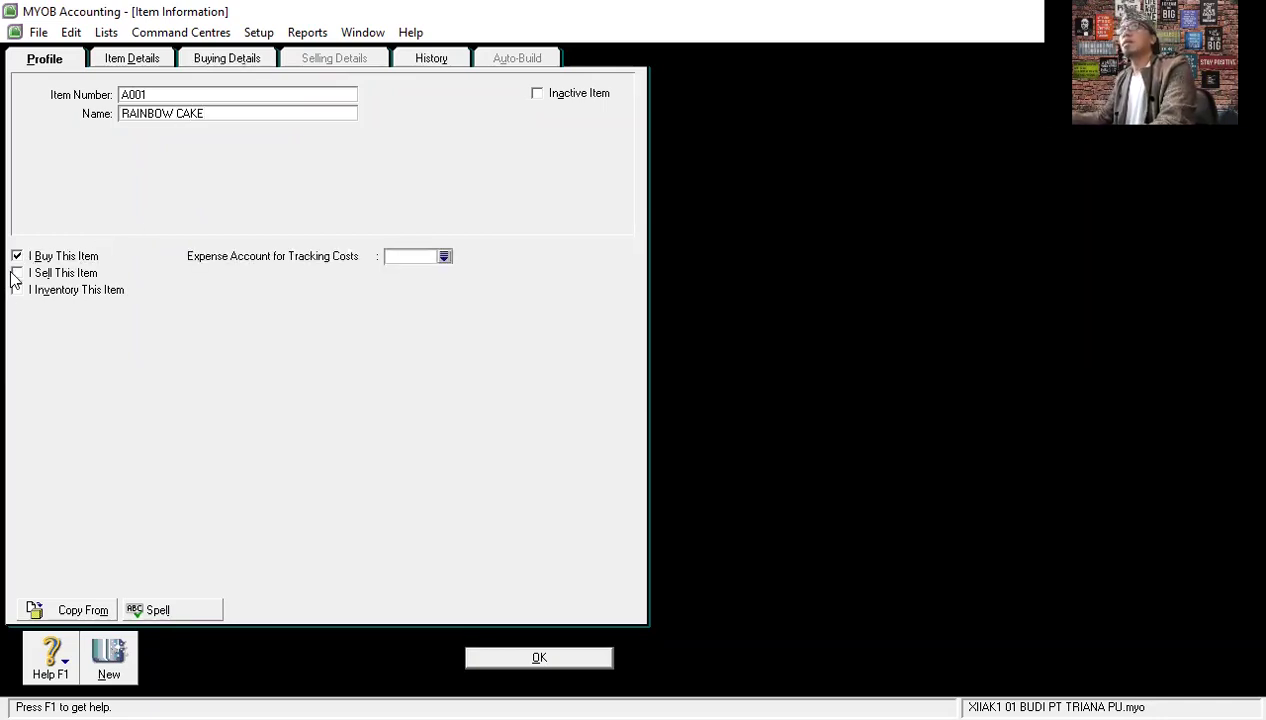
{"action": "left_click", "coordinate": [17, 274]}
{"action": "left_click", "coordinate": [17, 291]}
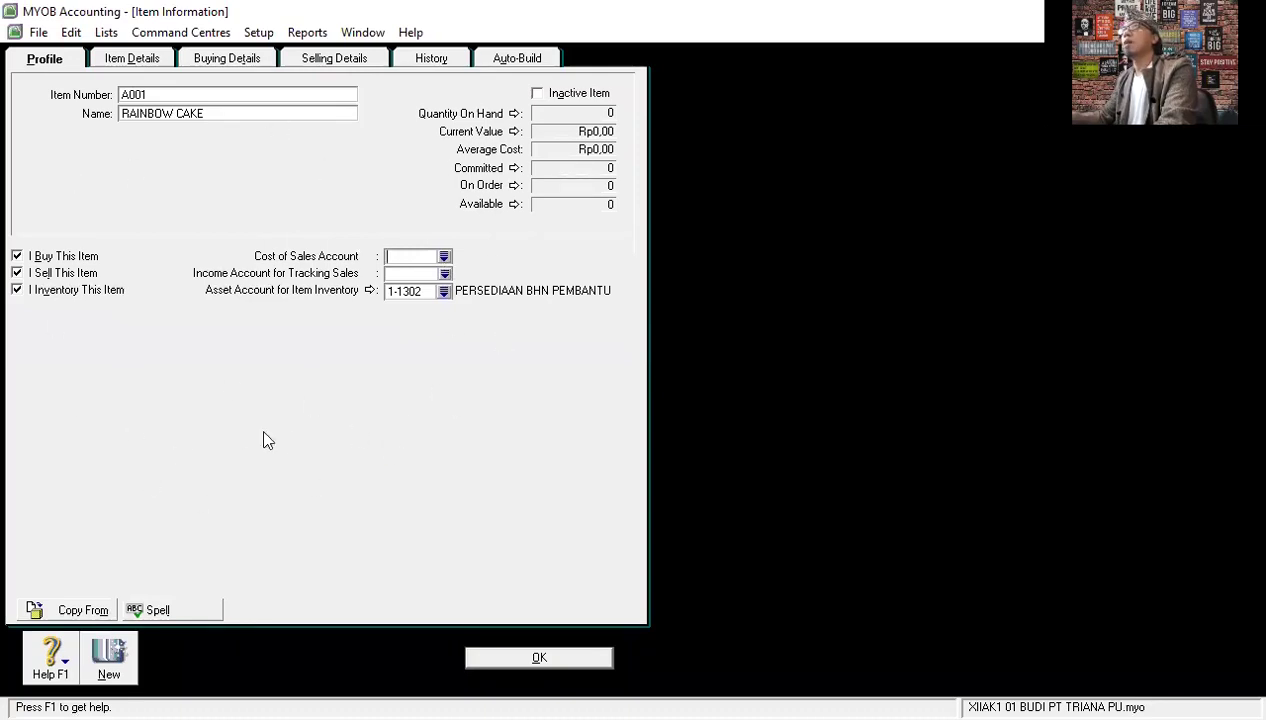
Set the item's cost of sales account to 5-3200 HP PENJUALAN BRG JADI.
{"action": "left_click", "coordinate": [444, 257]}
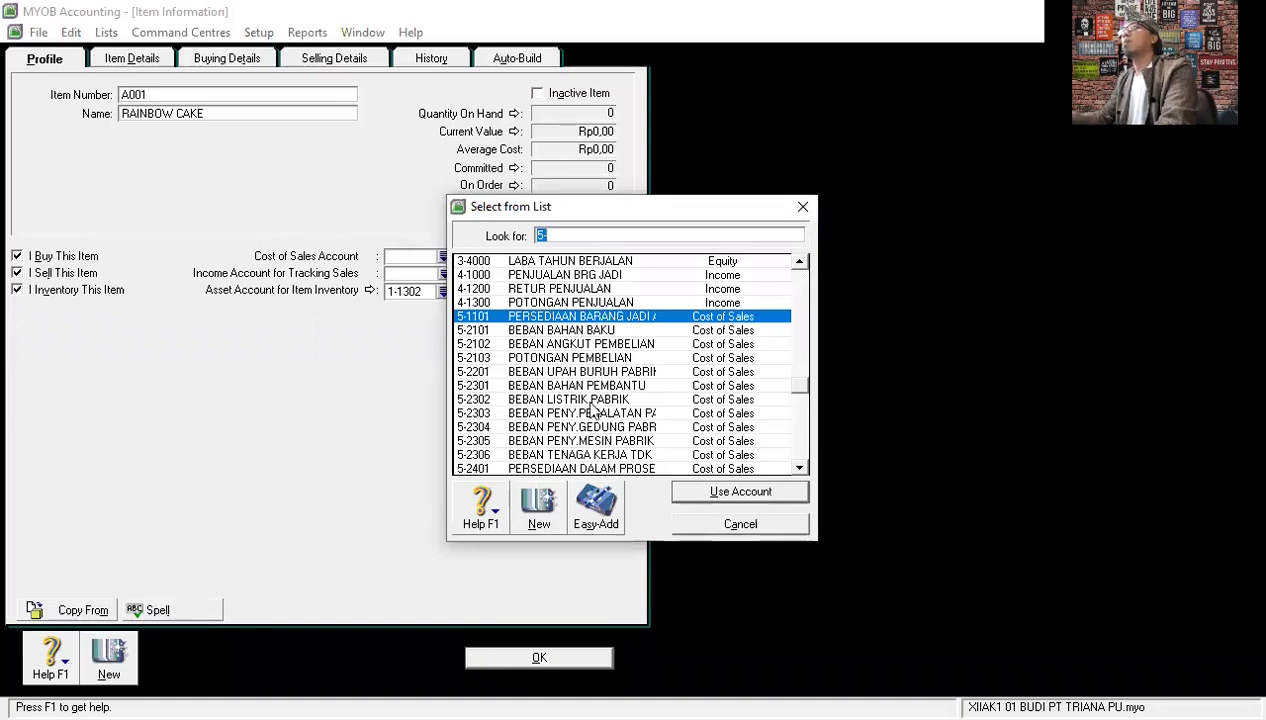
{"action": "scroll", "coordinate": [589, 400], "scroll_direction": "down", "scroll_amount": 2}
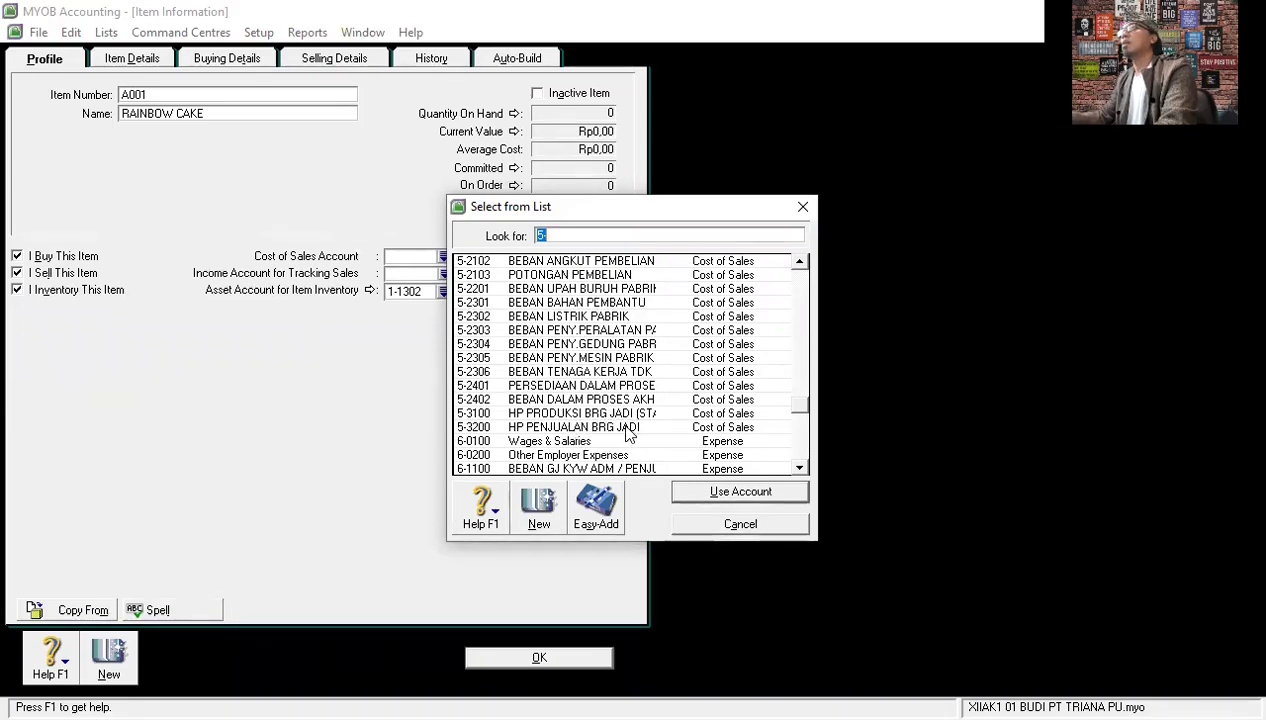
{"action": "left_click", "coordinate": [609, 428]}
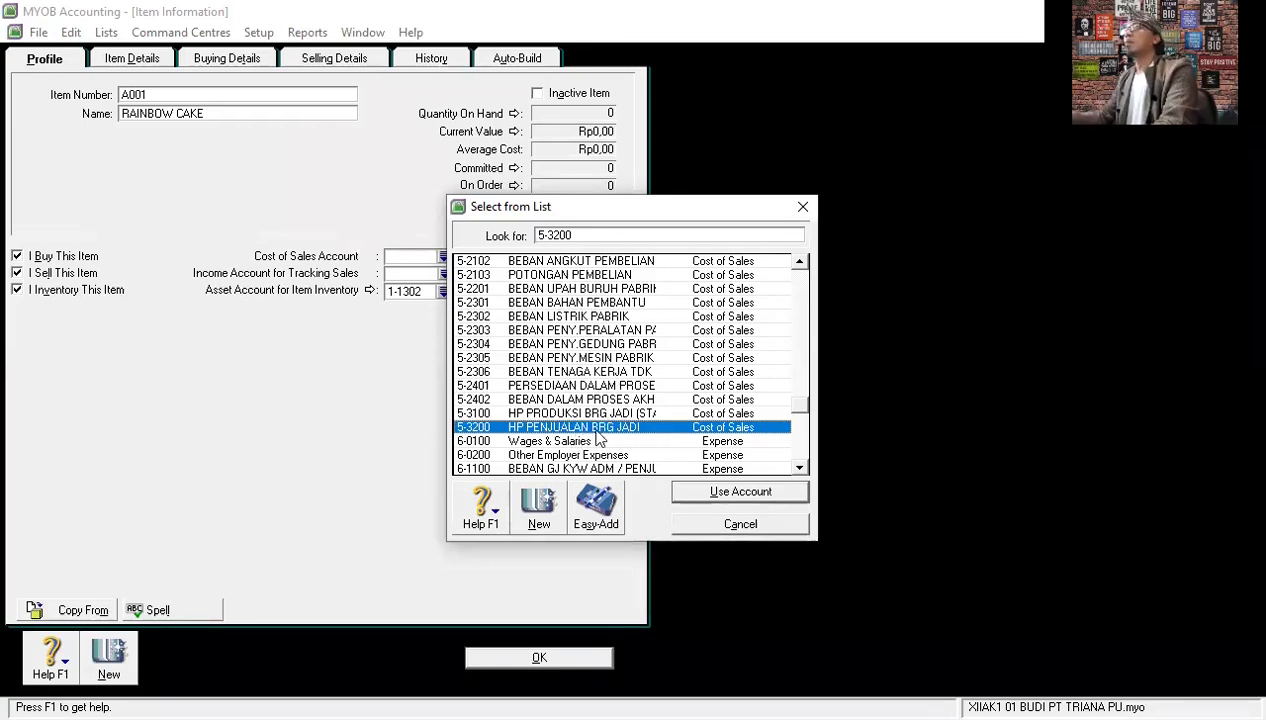
{"action": "left_click", "coordinate": [701, 492]}
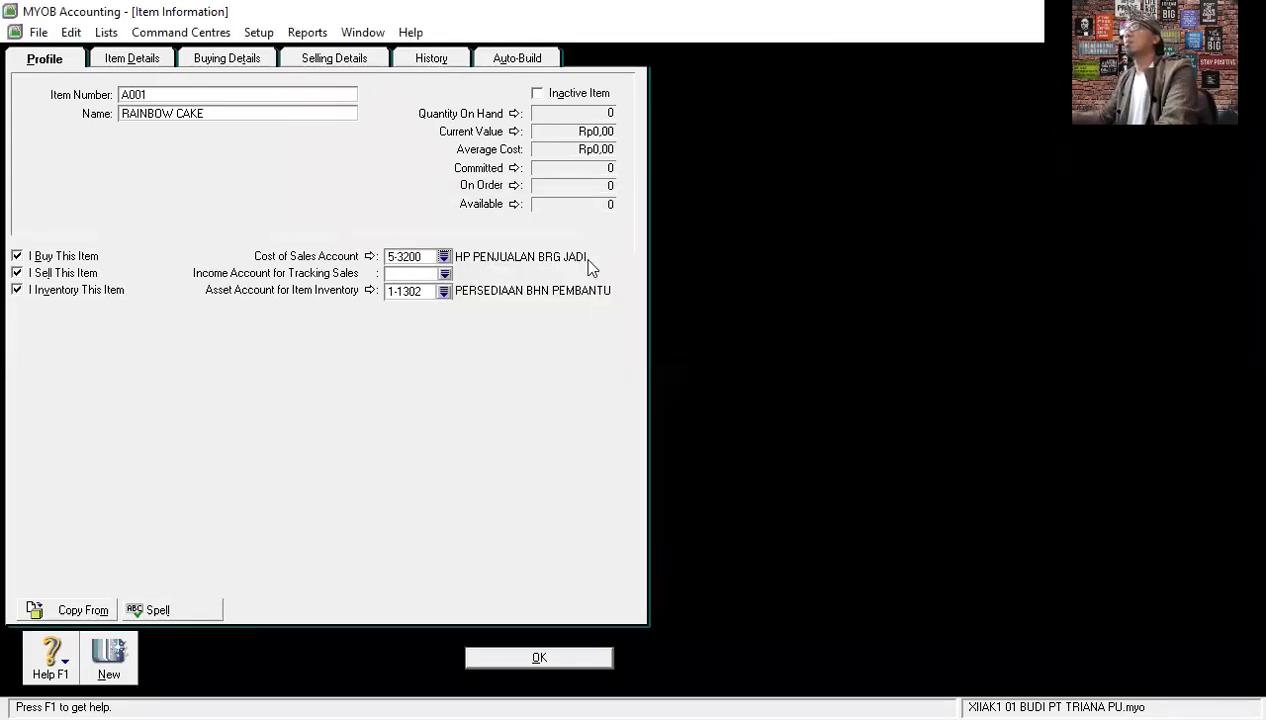
Set the item's income account to 4-1000 PENJUALAN BRG JADI and its inventory asset account to 1-1304 PERSEDIAAN BRG JADI.
{"action": "left_click", "coordinate": [444, 275]}
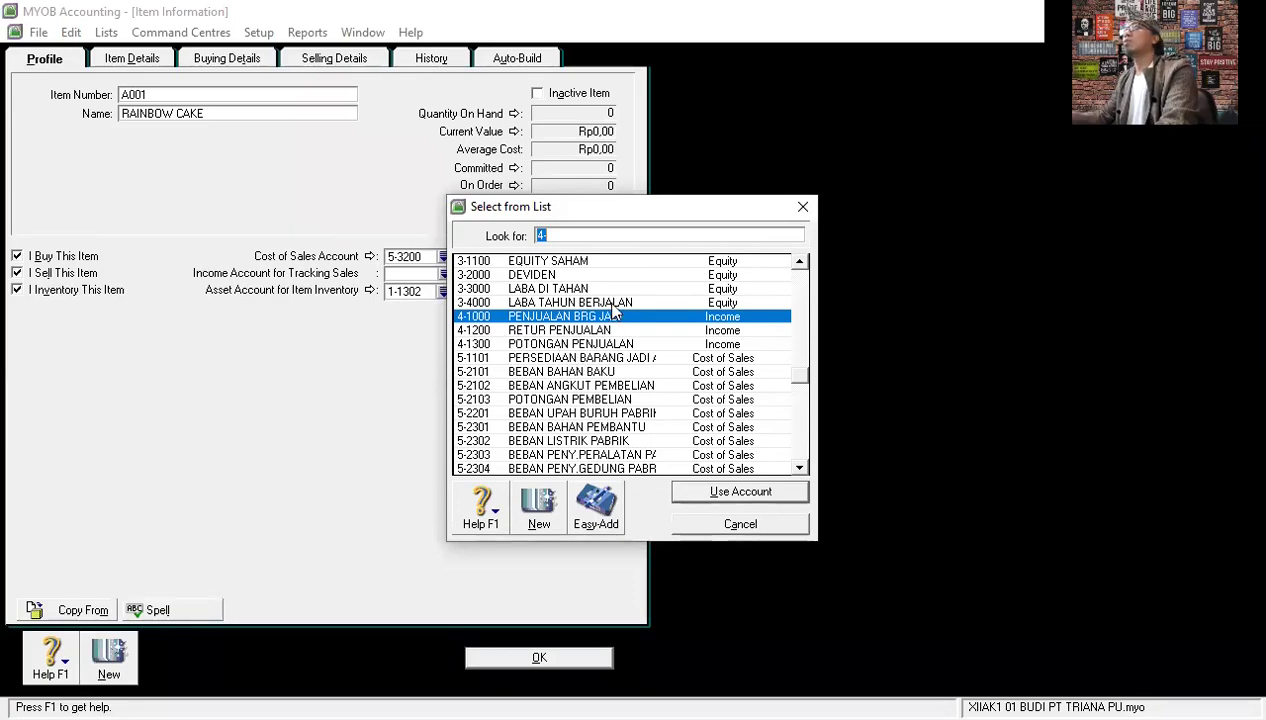
{"action": "type", "text": "4-1000"}
{"action": "key", "text": "Return"}
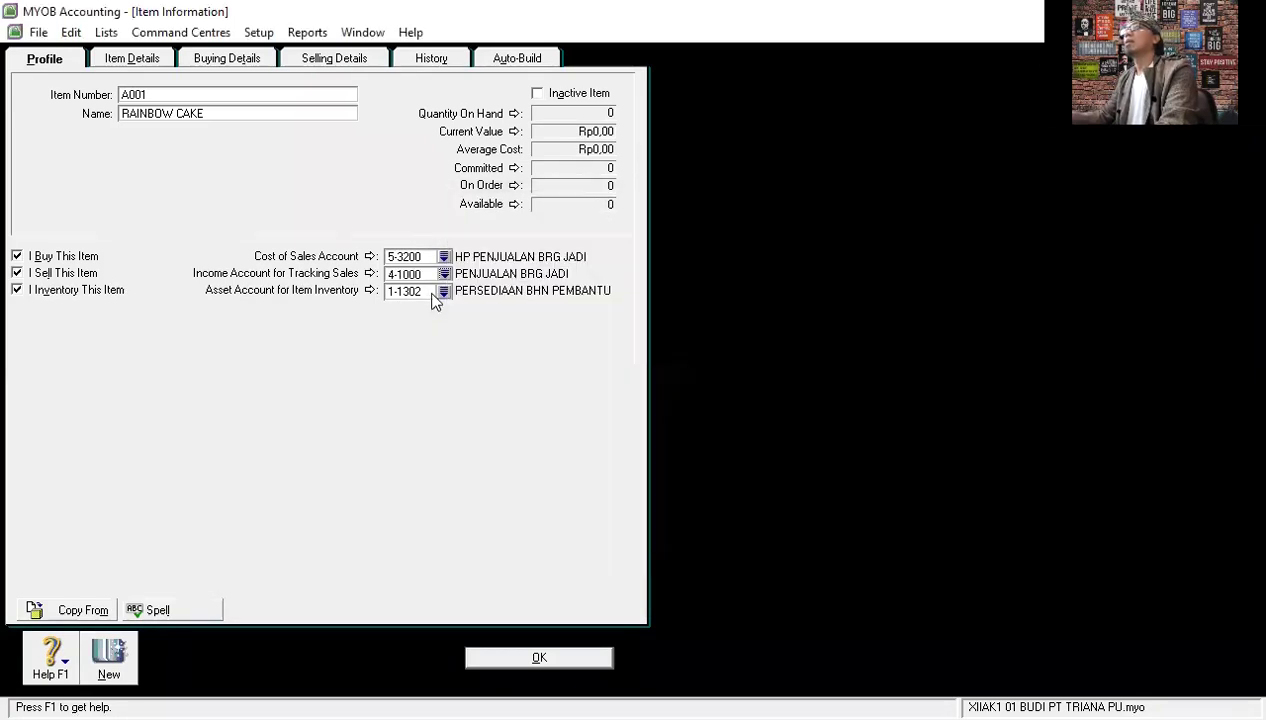
{"action": "left_click", "coordinate": [444, 291]}
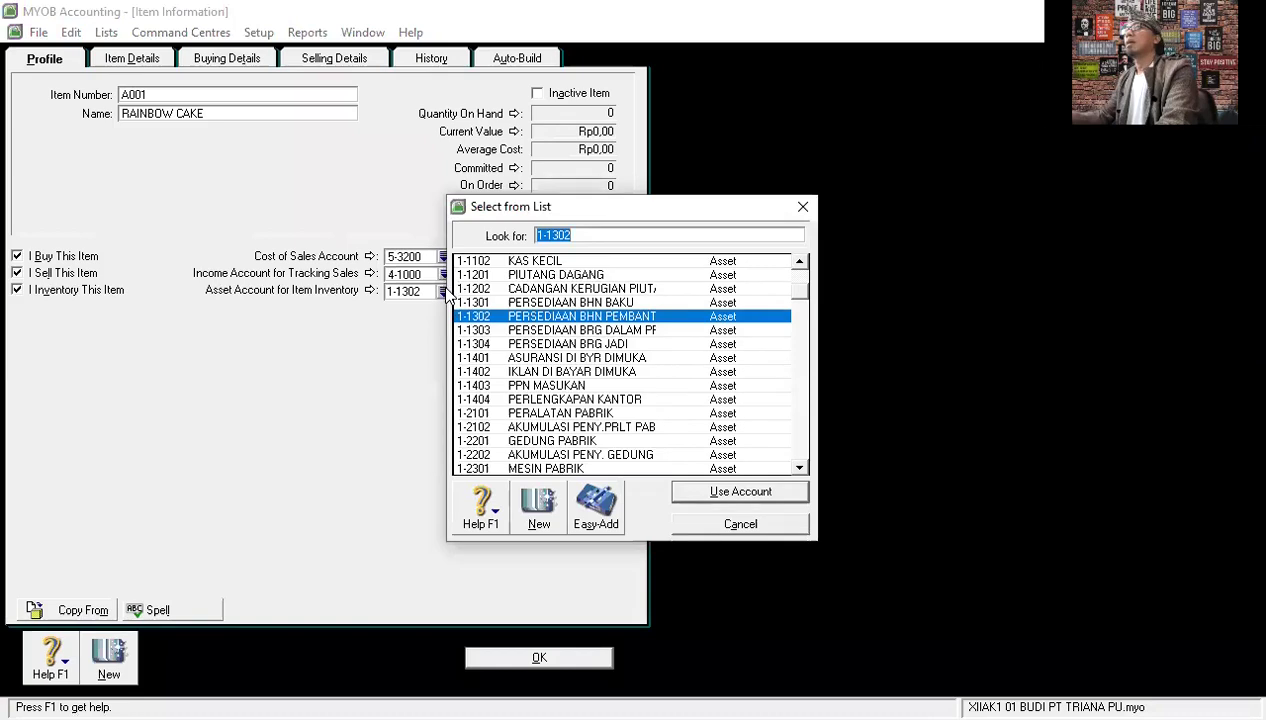
{"action": "left_click", "coordinate": [598, 344]}
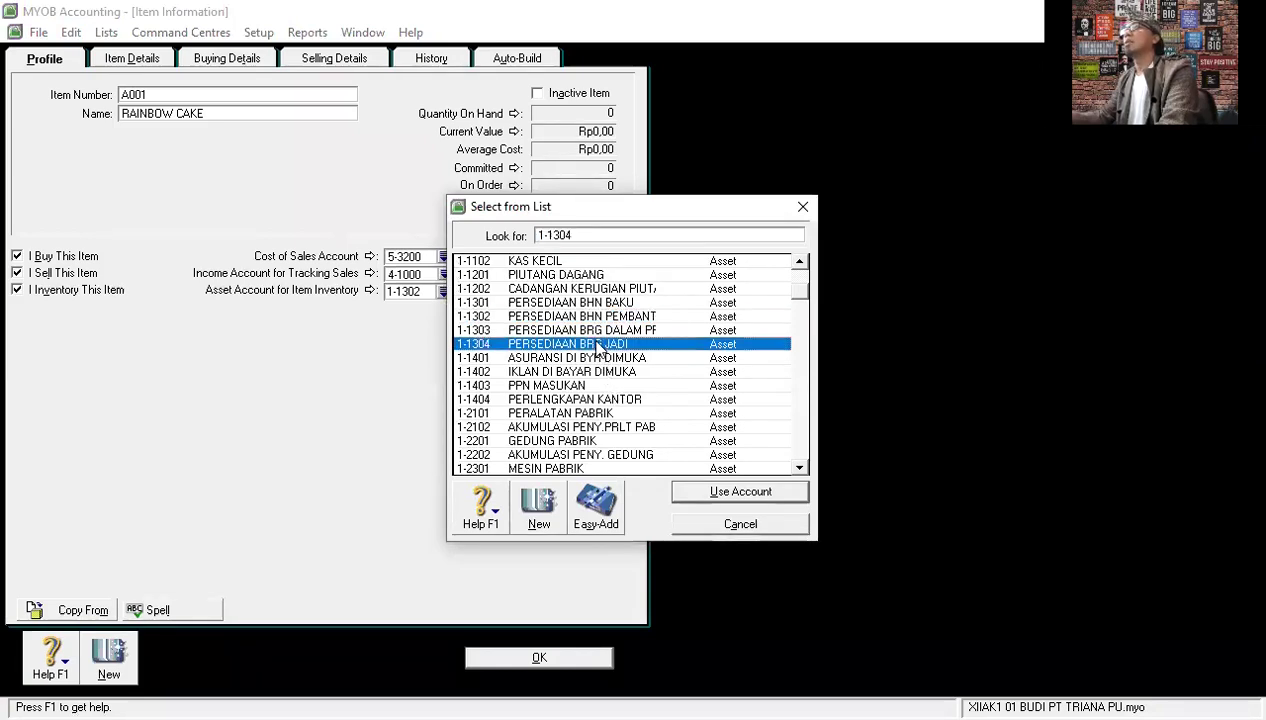
{"action": "double_click", "coordinate": [598, 344]}
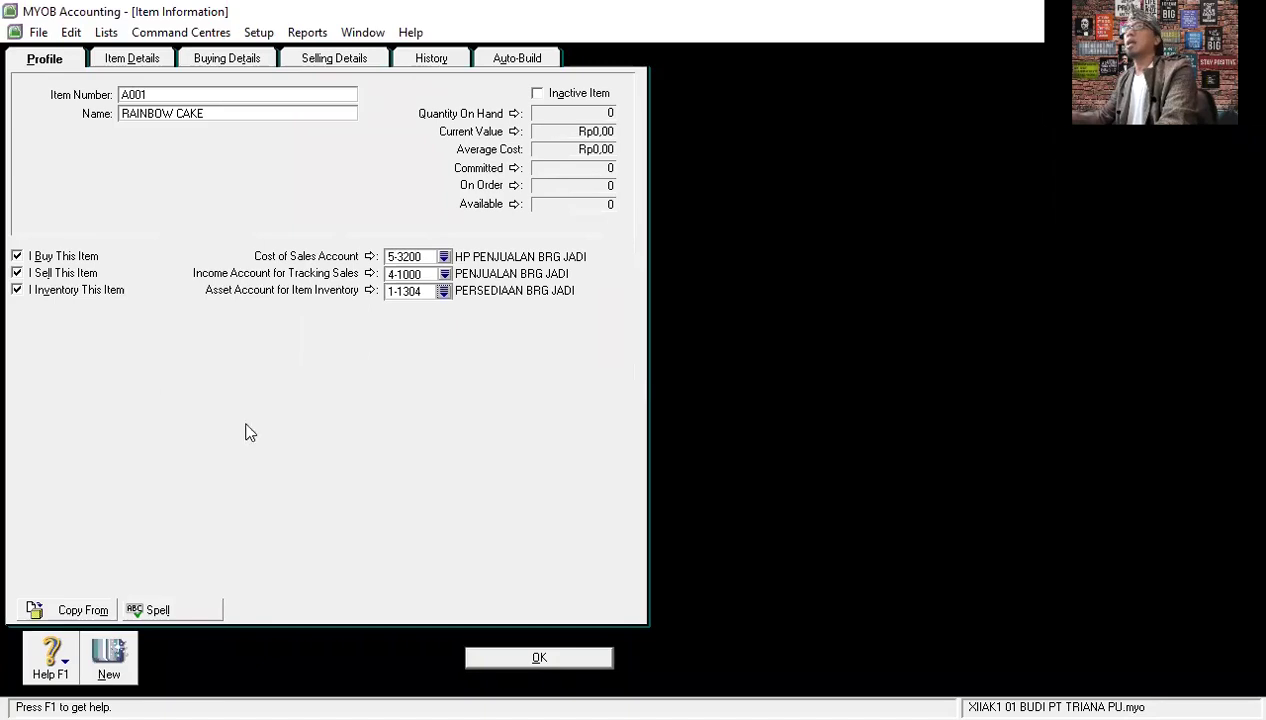
Set the tax code when sold for RAINBOW CAKE (A001) to PPN.
{"action": "left_click", "coordinate": [218, 60]}
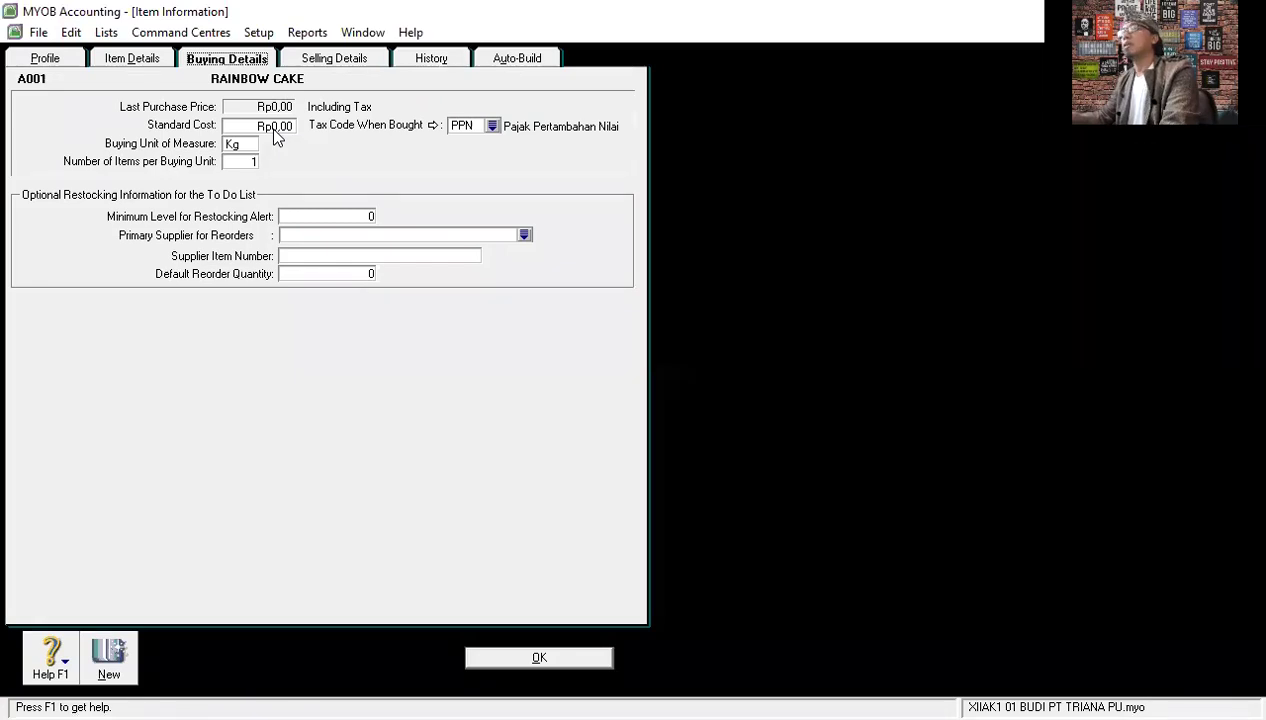
{"action": "left_click", "coordinate": [330, 60]}
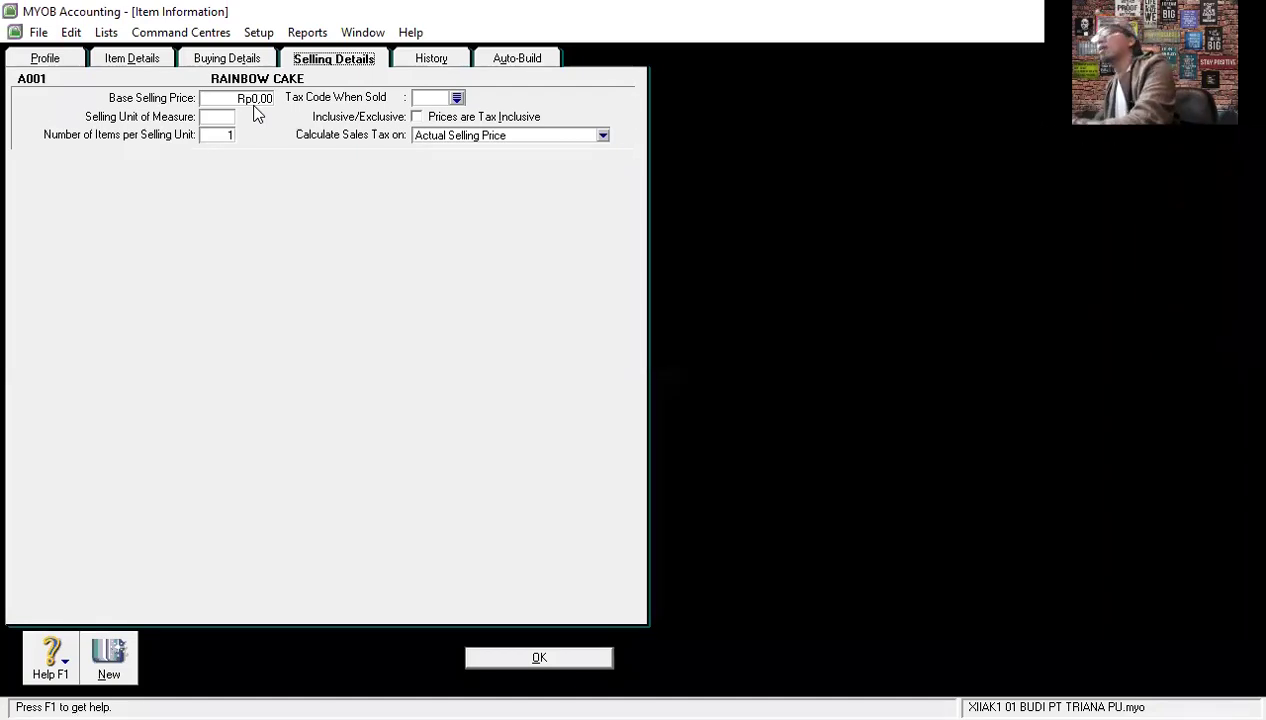
{"action": "left_click", "coordinate": [457, 98]}
{"action": "left_click", "coordinate": [560, 345]}
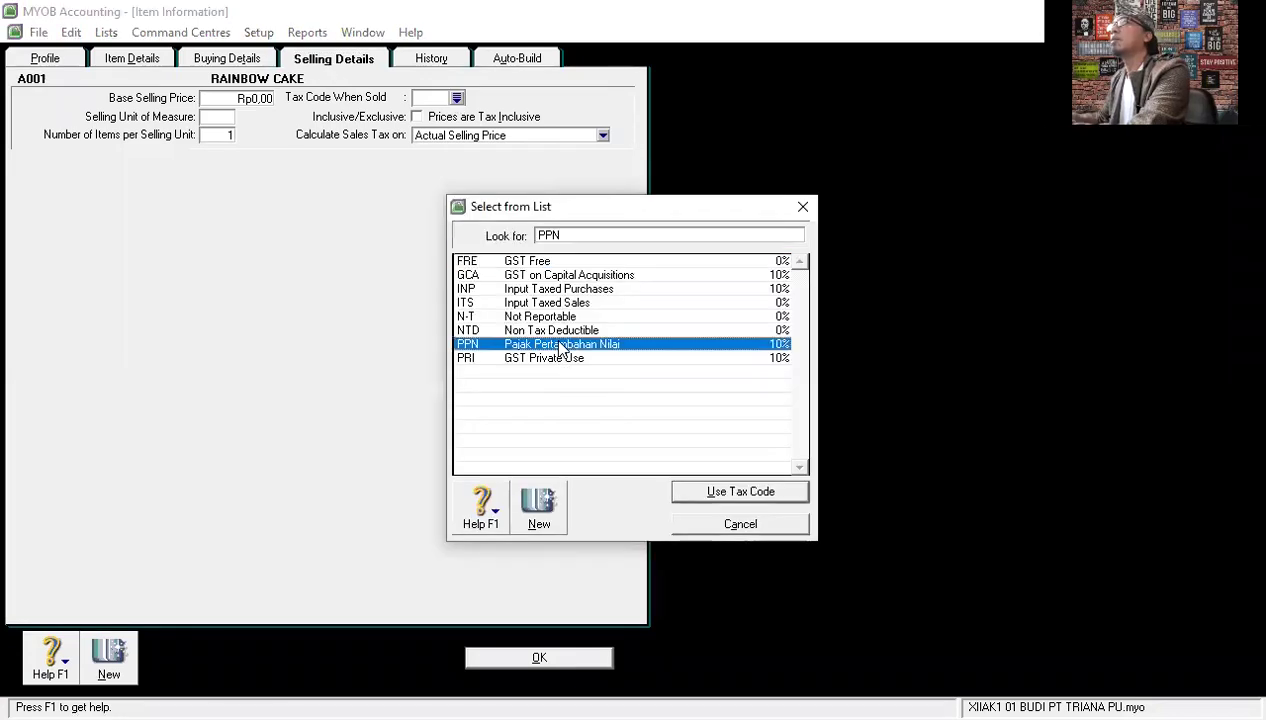
{"action": "double_click", "coordinate": [560, 345]}
Set RAINBOW CAKE's base selling price to Rp225.000 and its selling unit of measure to PCS.
{"action": "left_click", "coordinate": [266, 100]}
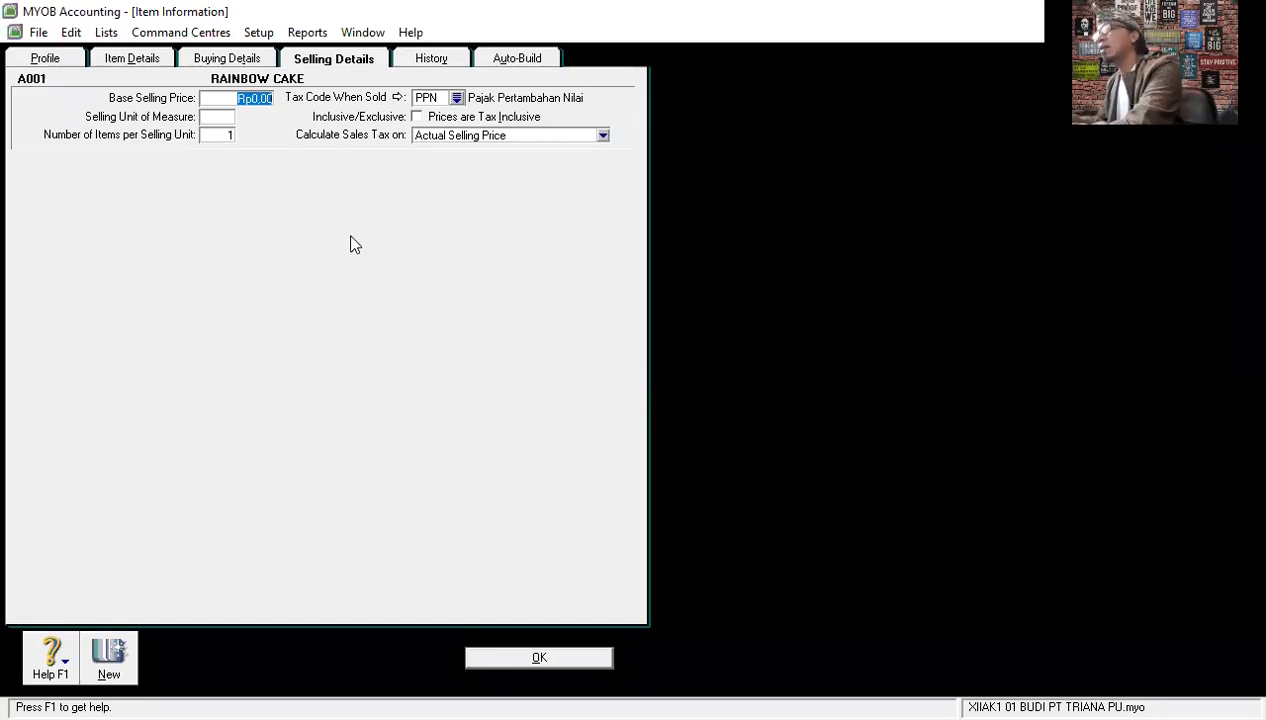
{"action": "type", "text": "225"}
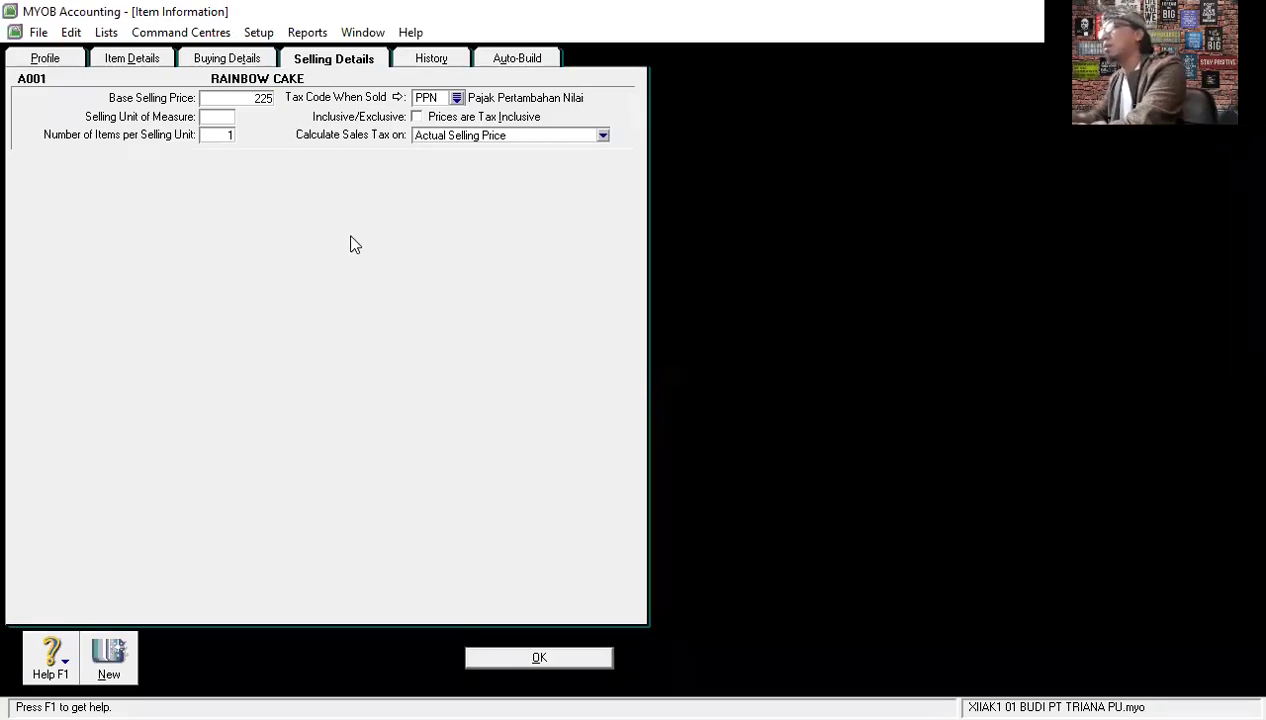
{"action": "type", "text": "000"}
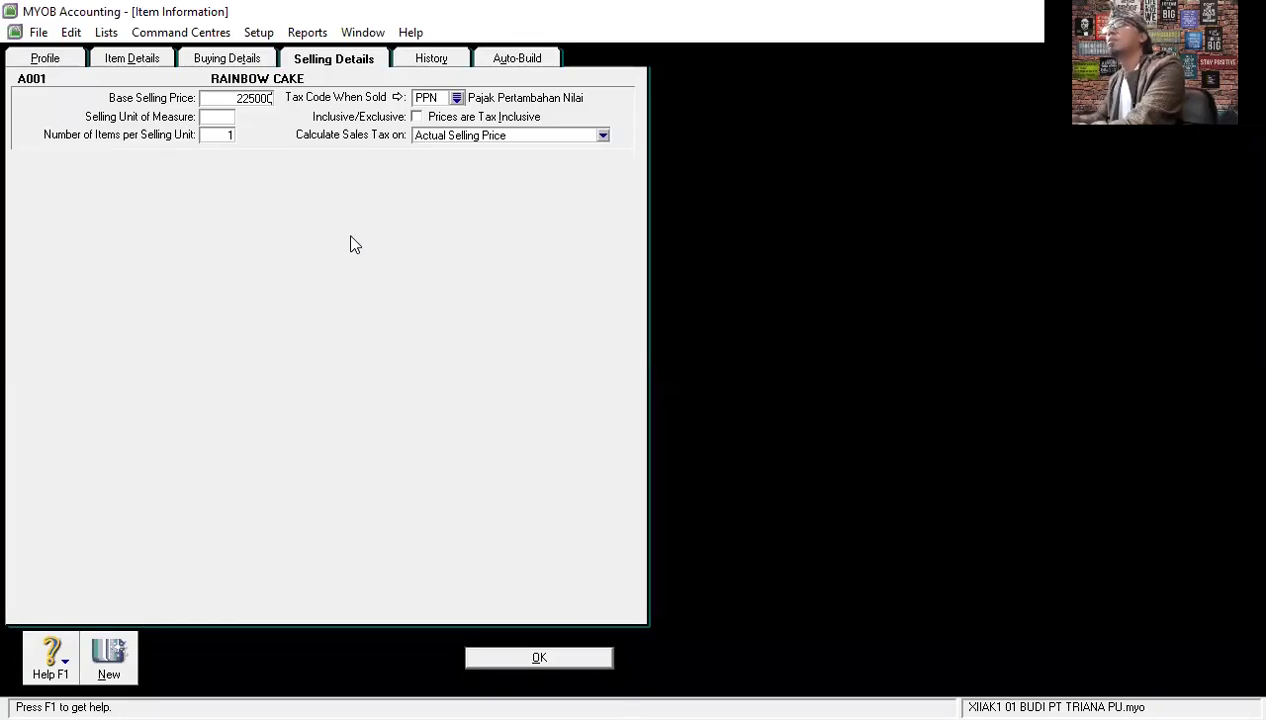
{"action": "left_click", "coordinate": [208, 118]}
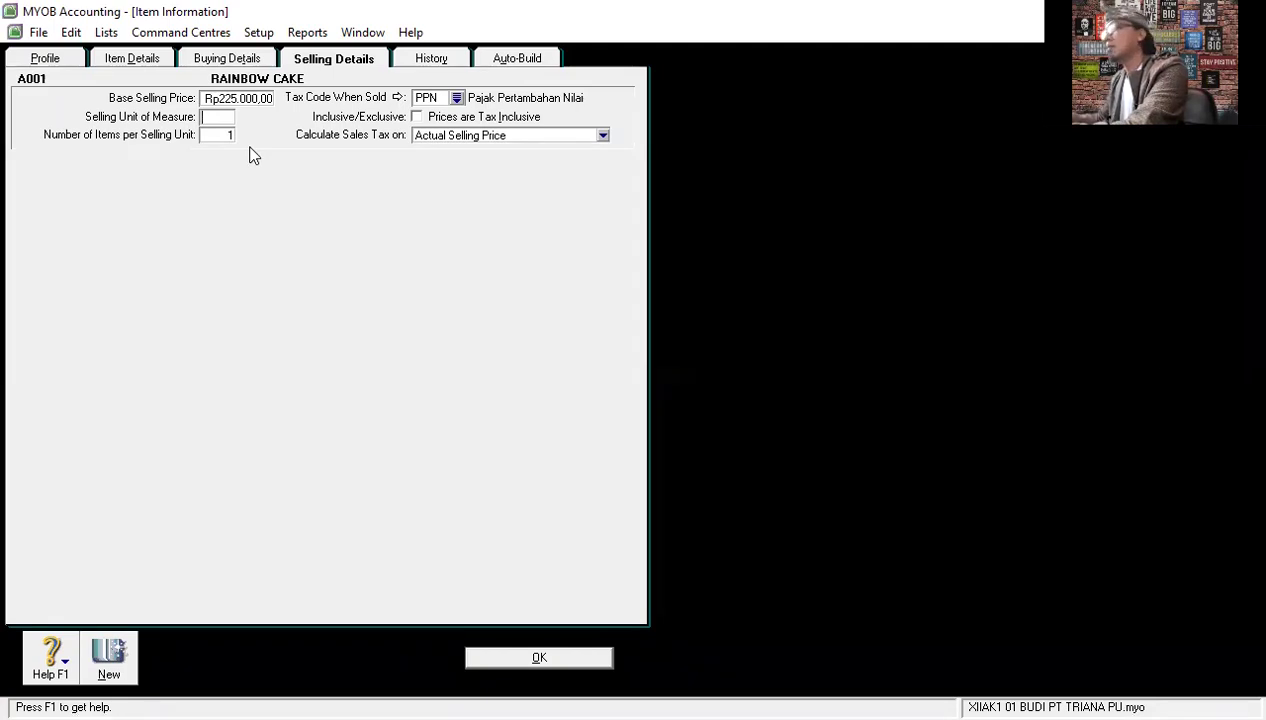
{"action": "type", "text": "PCS"}
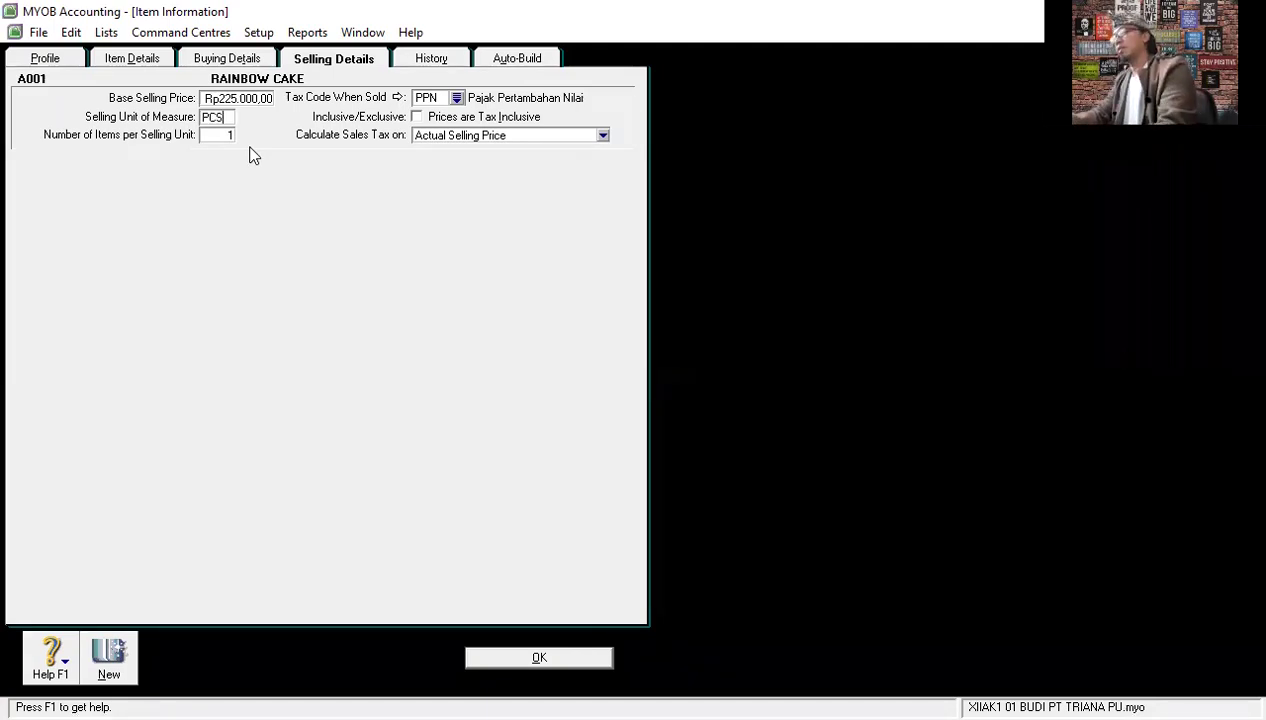
Set RAINBOW CAKE's standard cost to Rp185.000 and its buying unit of measure to PCS, and save the item.
{"action": "left_click", "coordinate": [245, 61]}
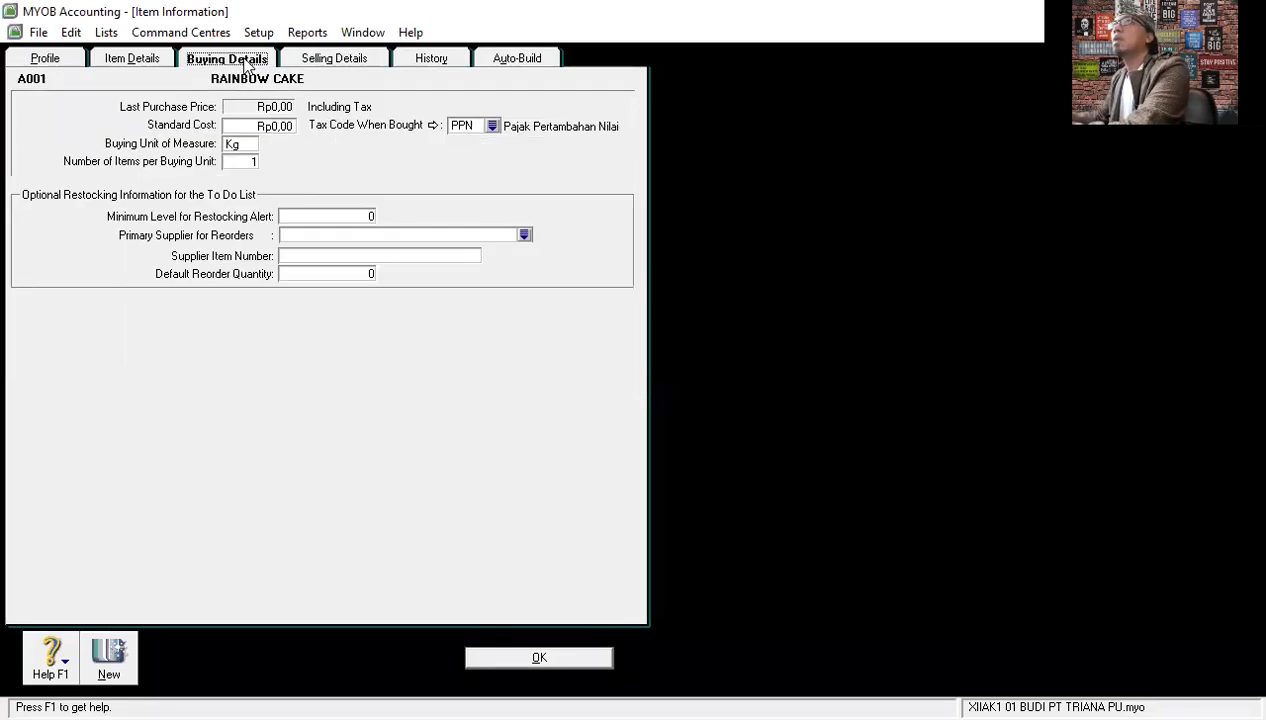
{"action": "left_click", "coordinate": [282, 127]}
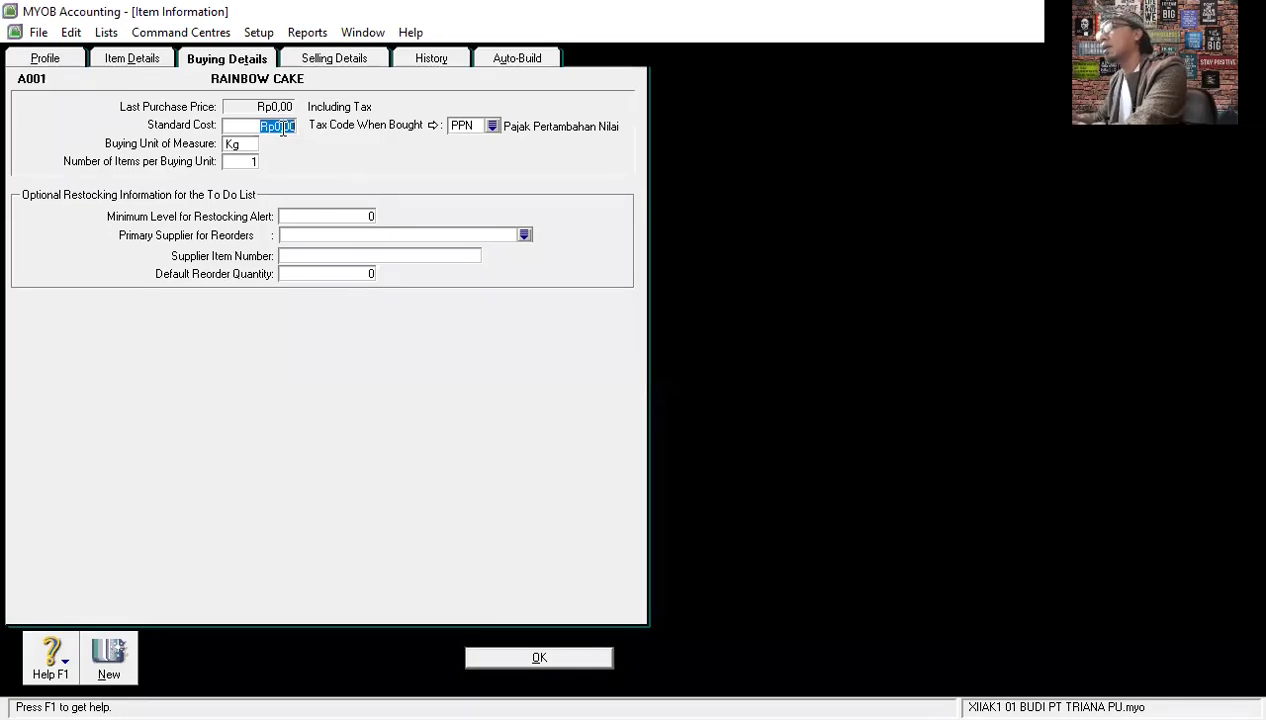
{"action": "type", "text": "185000"}
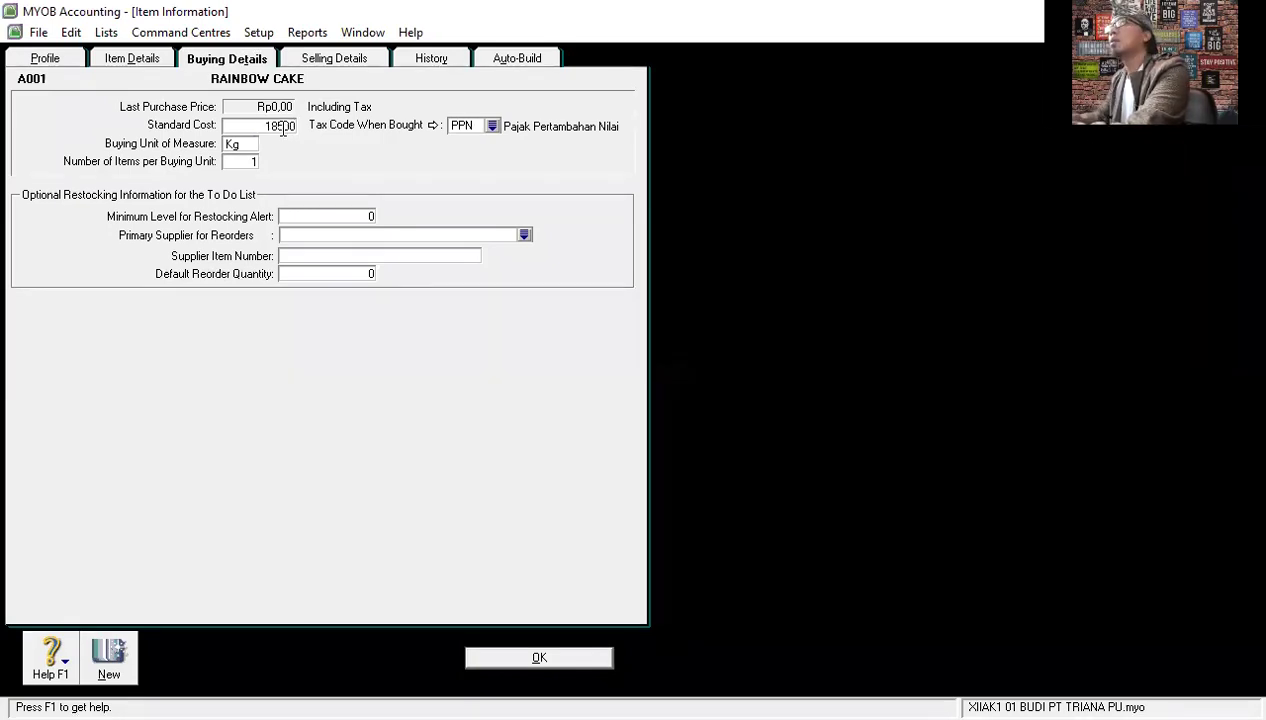
{"action": "left_click", "coordinate": [245, 145]}
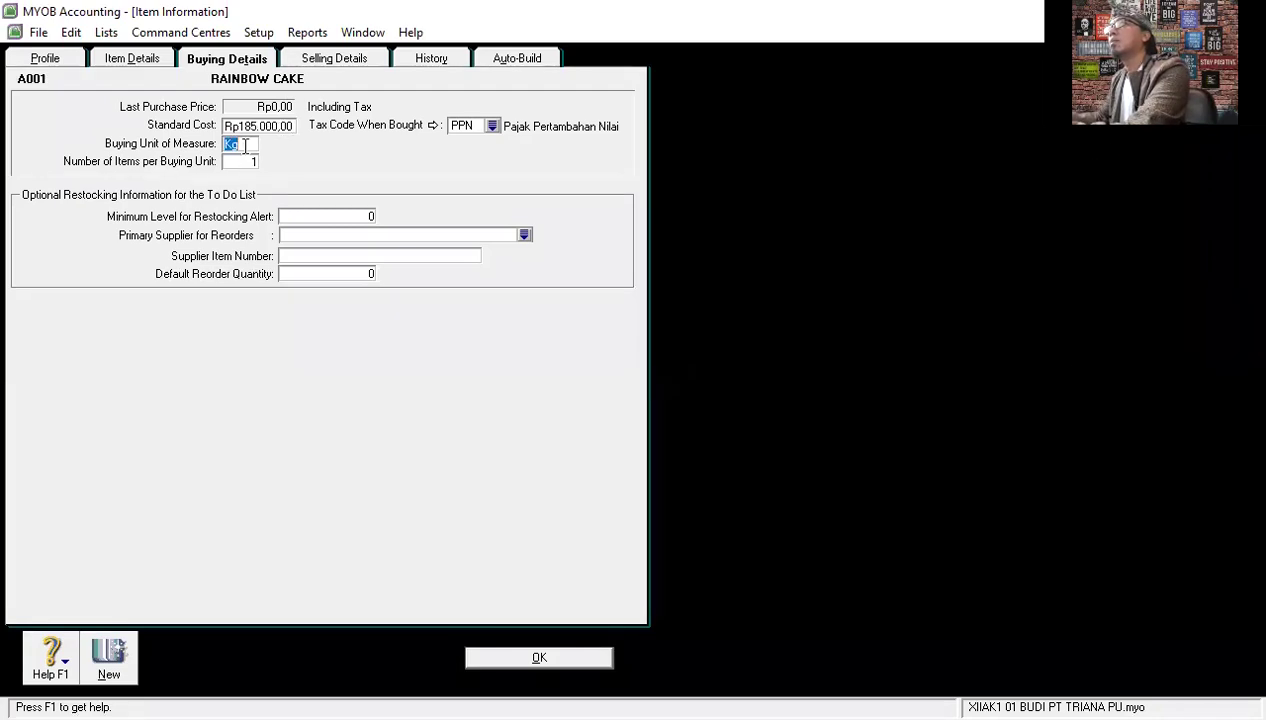
{"action": "type", "text": "PCS"}
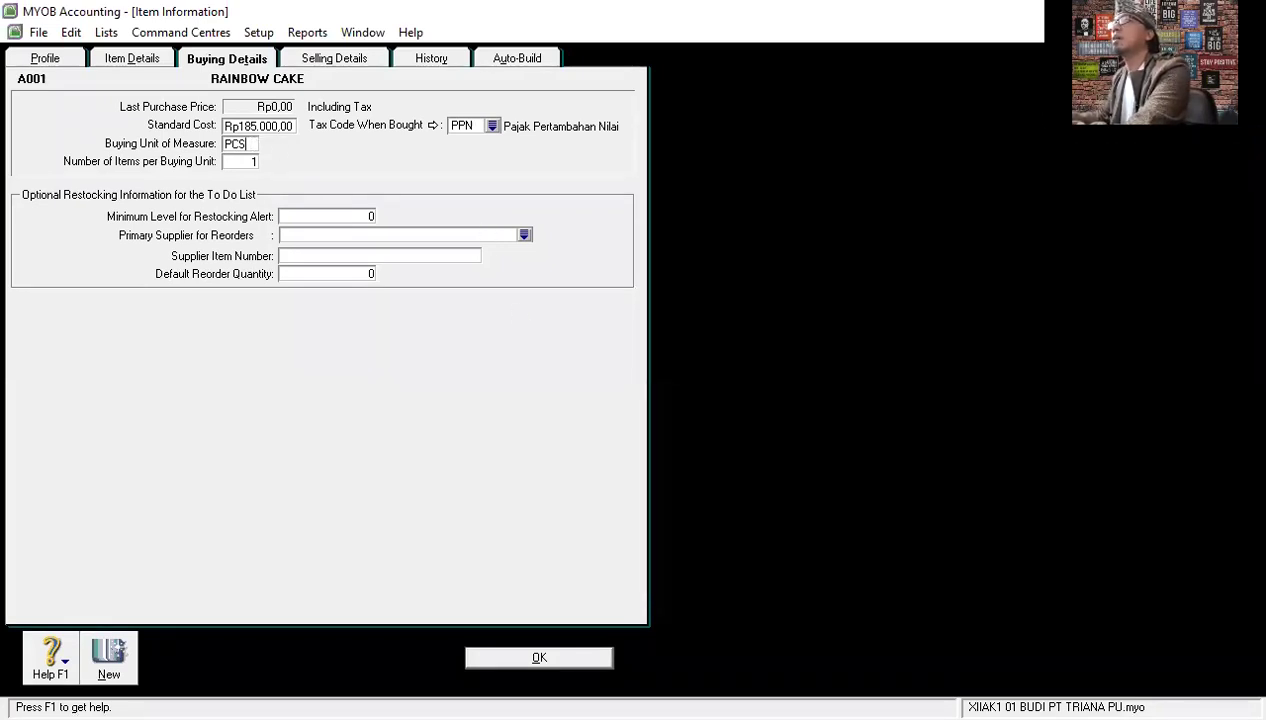
{"action": "left_click", "coordinate": [557, 662]}
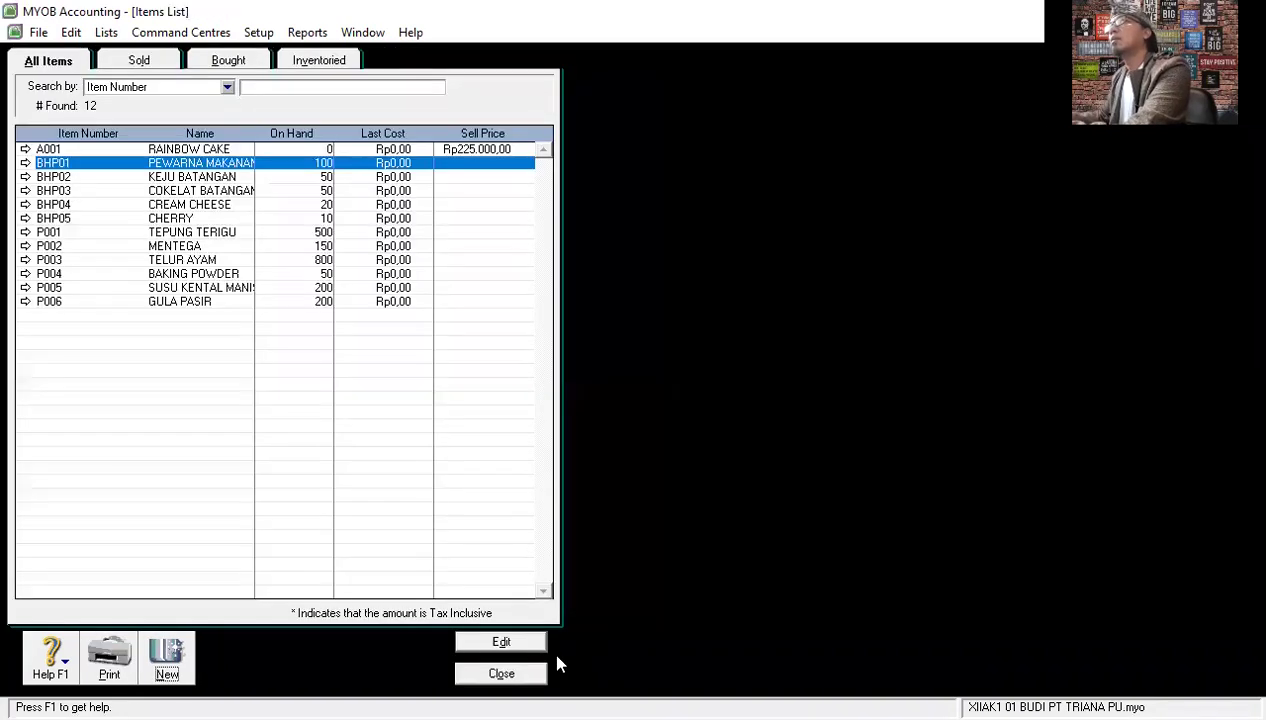
Create a new item with item number A002 and the name BROWNIES COKLAT.
{"action": "left_click", "coordinate": [194, 150]}
{"action": "left_click", "coordinate": [166, 668]}
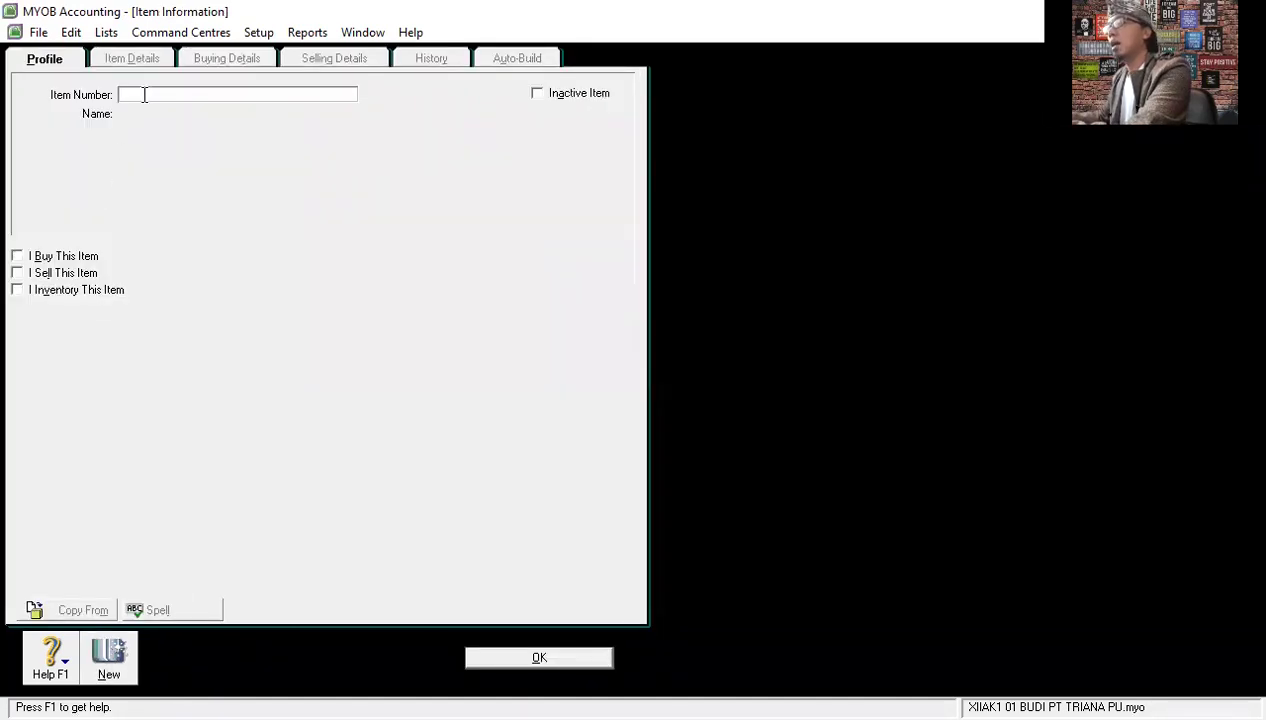
{"action": "type", "text": "A00"}
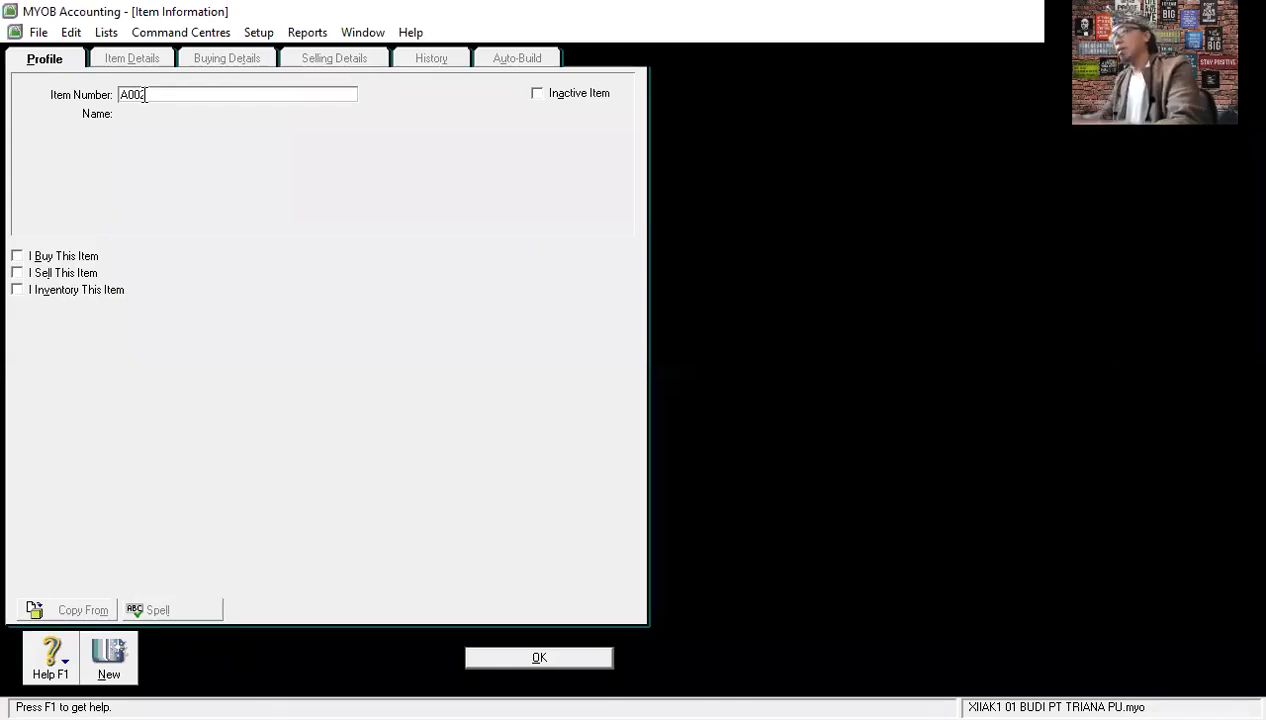
{"action": "type", "text": "2"}
{"action": "key", "text": "Tab"}
{"action": "type", "text": "BROWNIES COKLAT"}
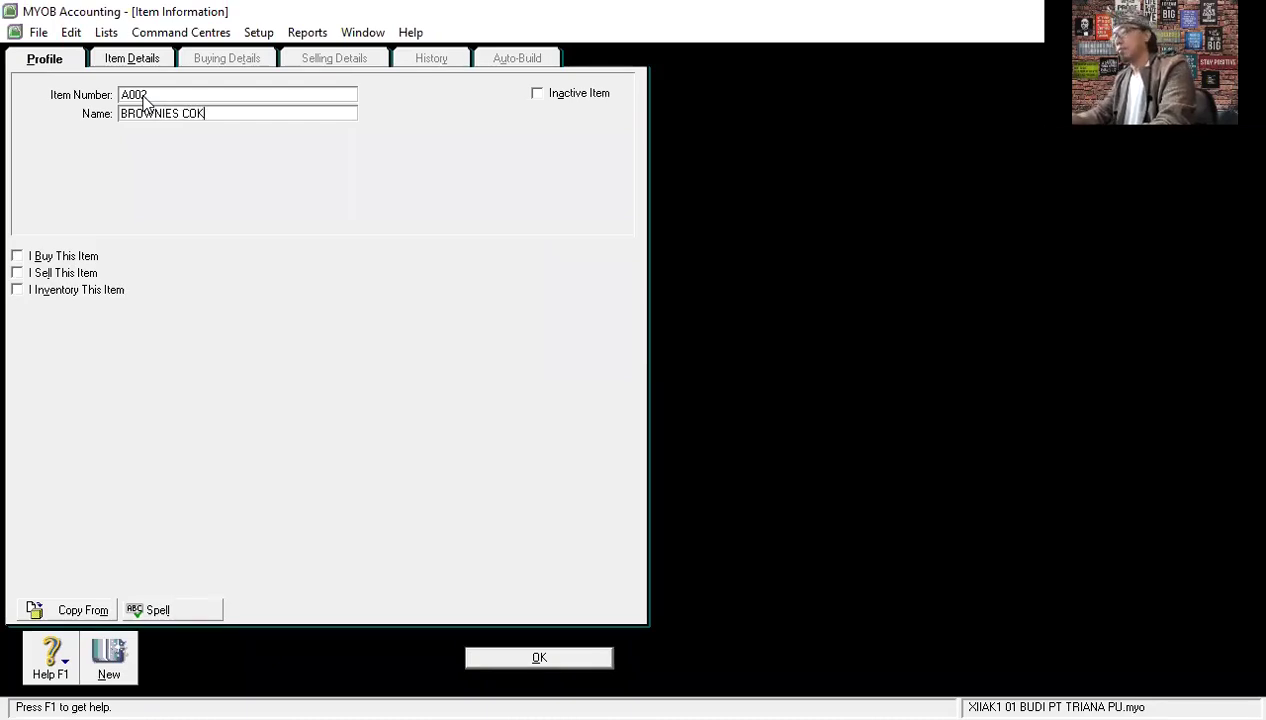
Mark item A002 as bought, sold and inventoried.
{"action": "left_click", "coordinate": [34, 256]}
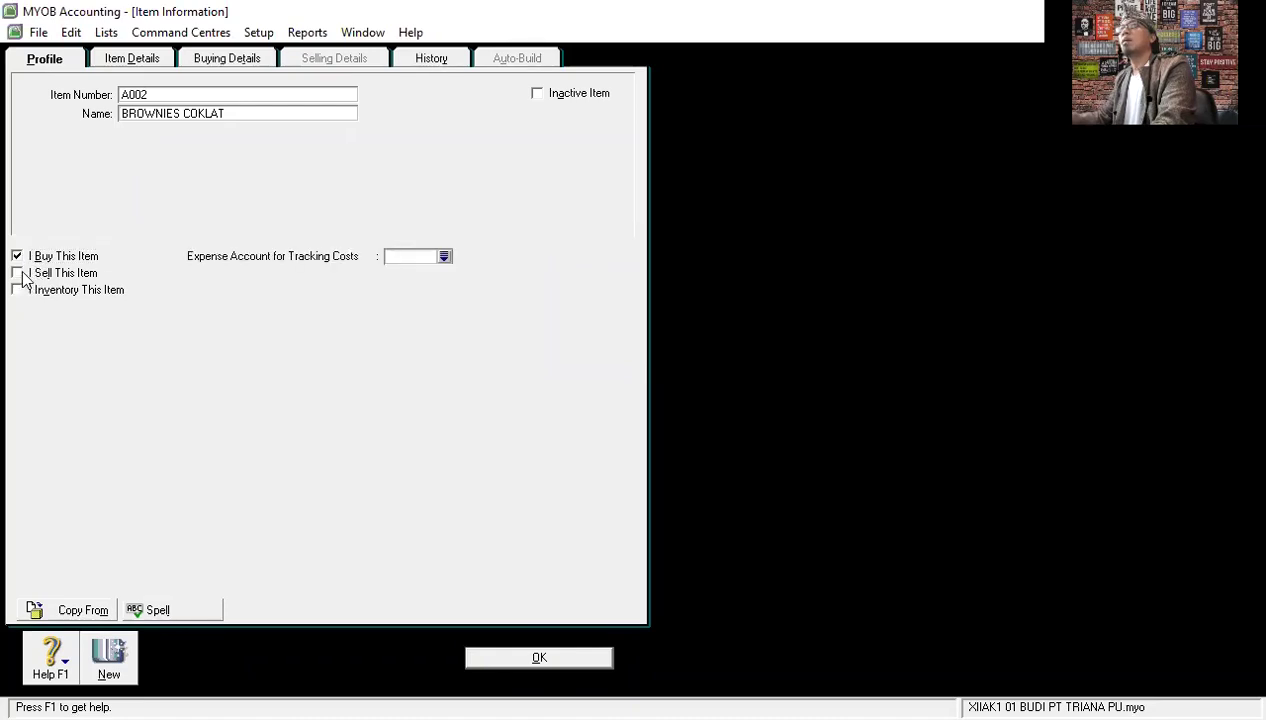
{"action": "left_click", "coordinate": [19, 273]}
{"action": "left_click", "coordinate": [21, 290]}
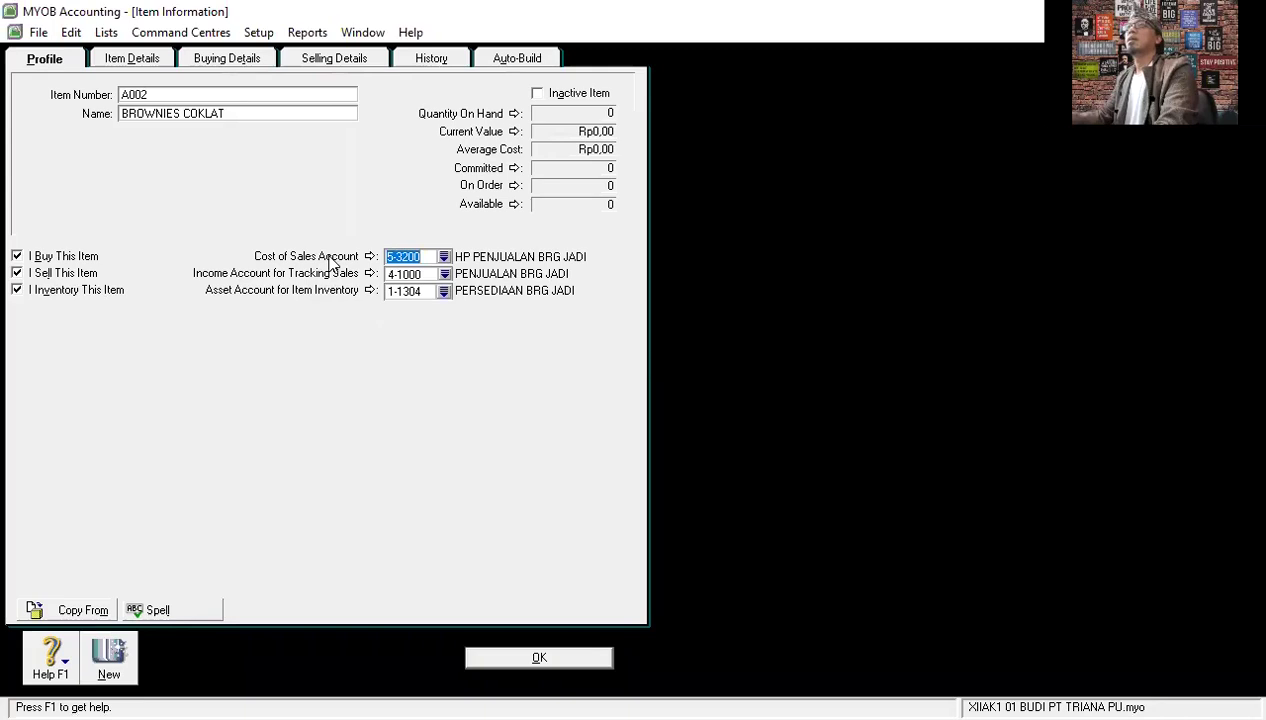
Set the standard cost of BROWNIES COKLAT to Rp200.000 in its buying details.
{"action": "left_click", "coordinate": [241, 62]}
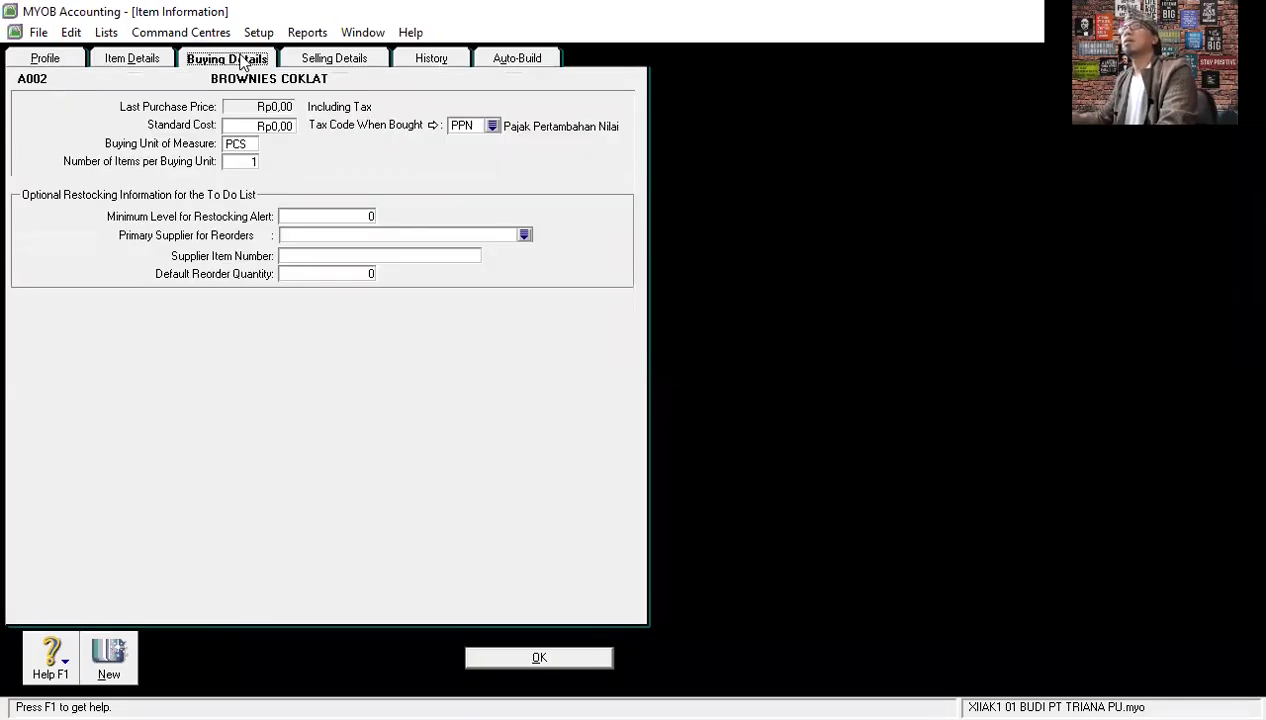
{"action": "left_click", "coordinate": [277, 128]}
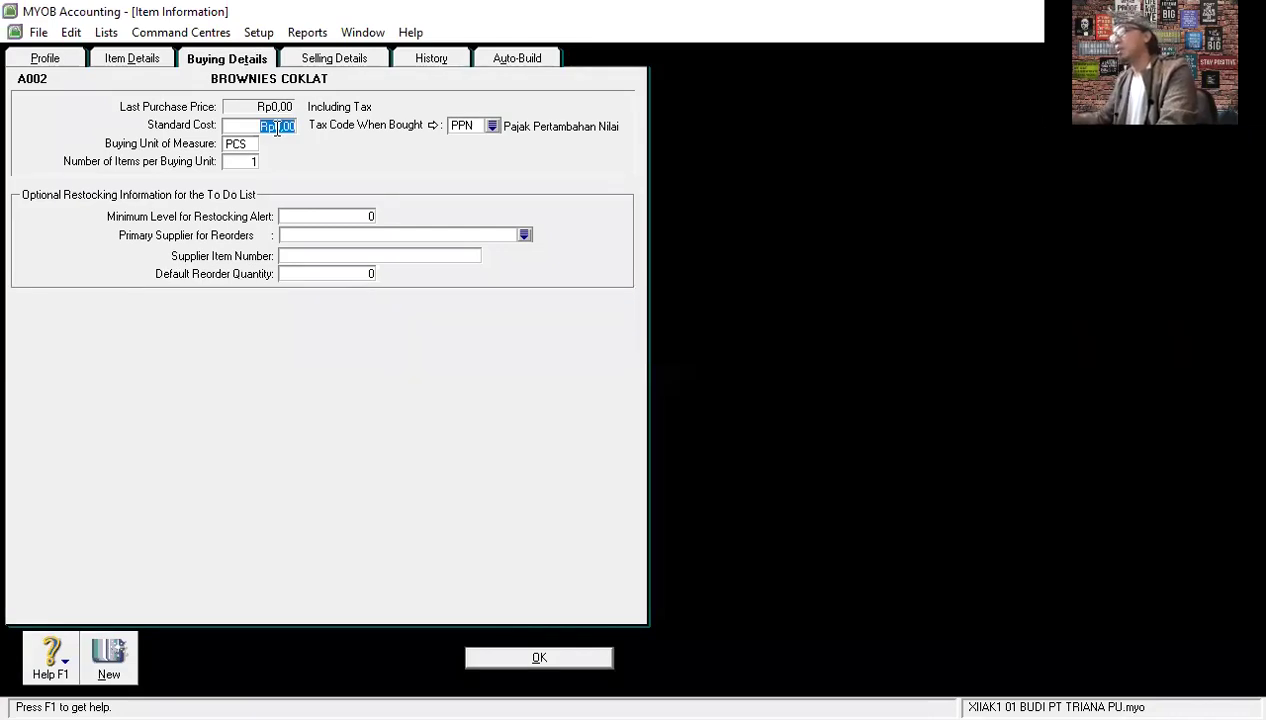
{"action": "type", "text": "200.0"}
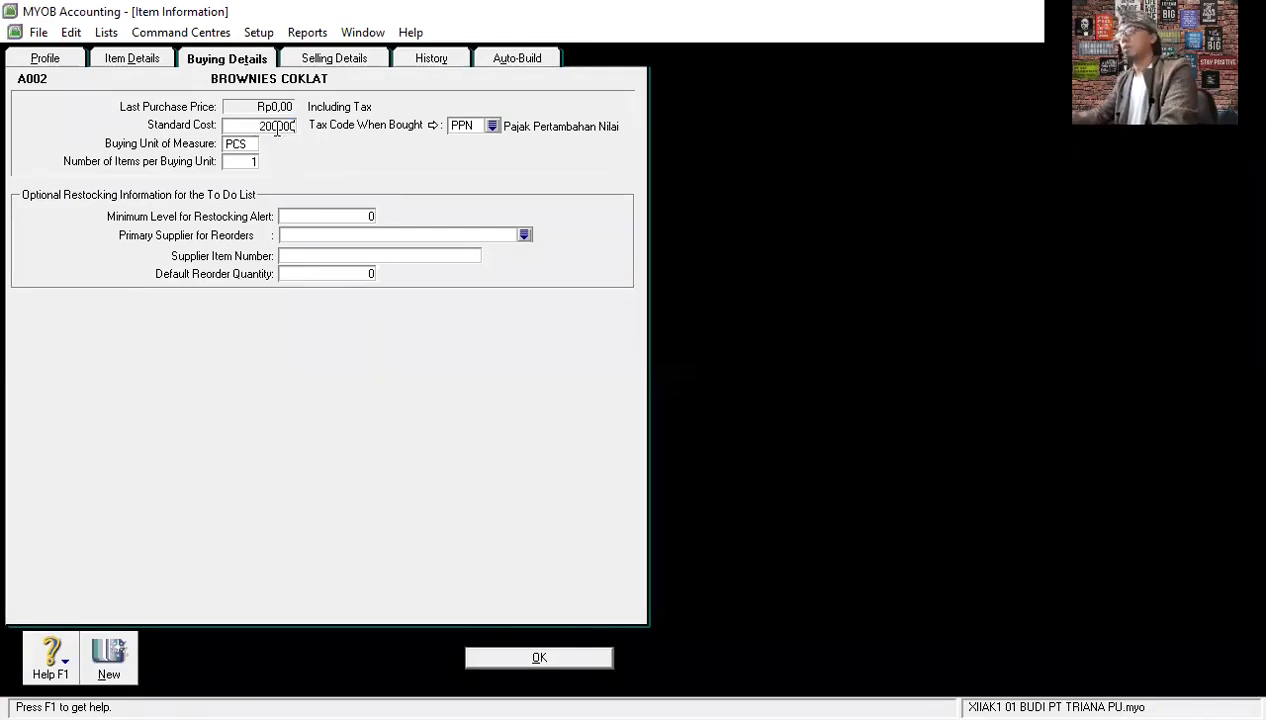
{"action": "type", "text": "00"}
{"action": "key", "text": "Tab"}
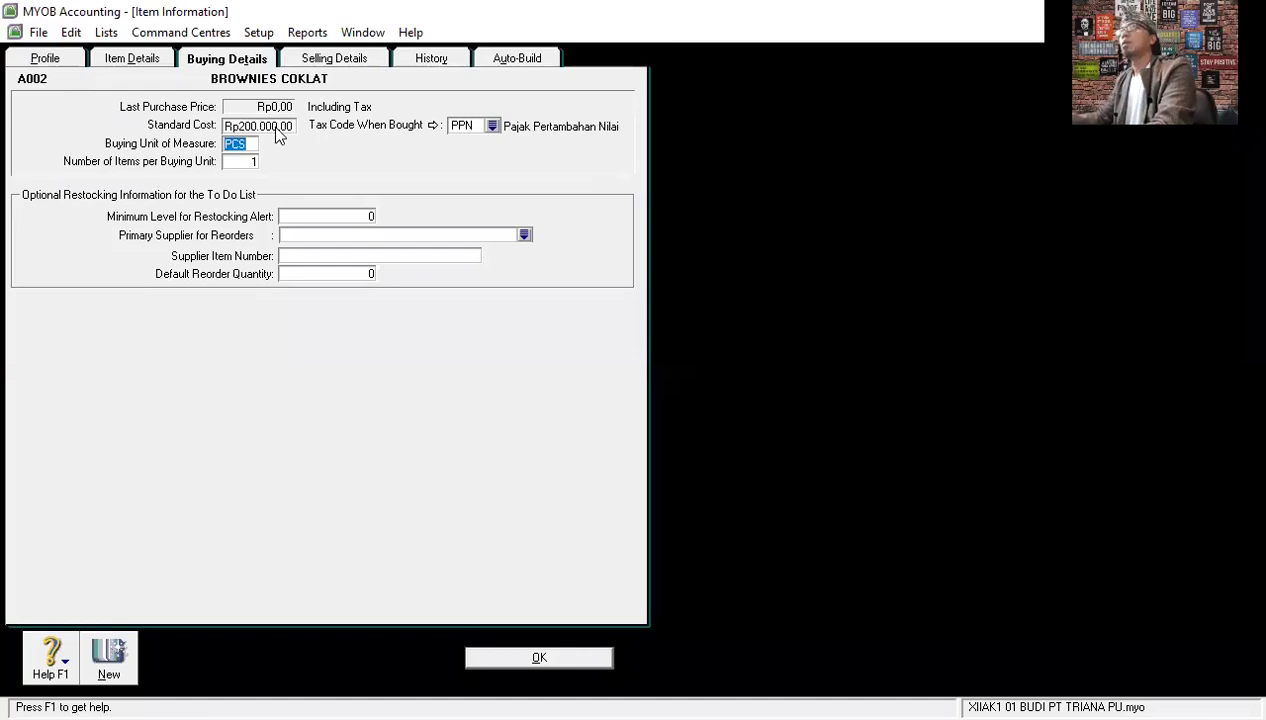
Set the base selling price of BROWNIES COKLAT to Rp250.000 and save the item.
{"action": "left_click", "coordinate": [334, 59]}
{"action": "left_click", "coordinate": [240, 98]}
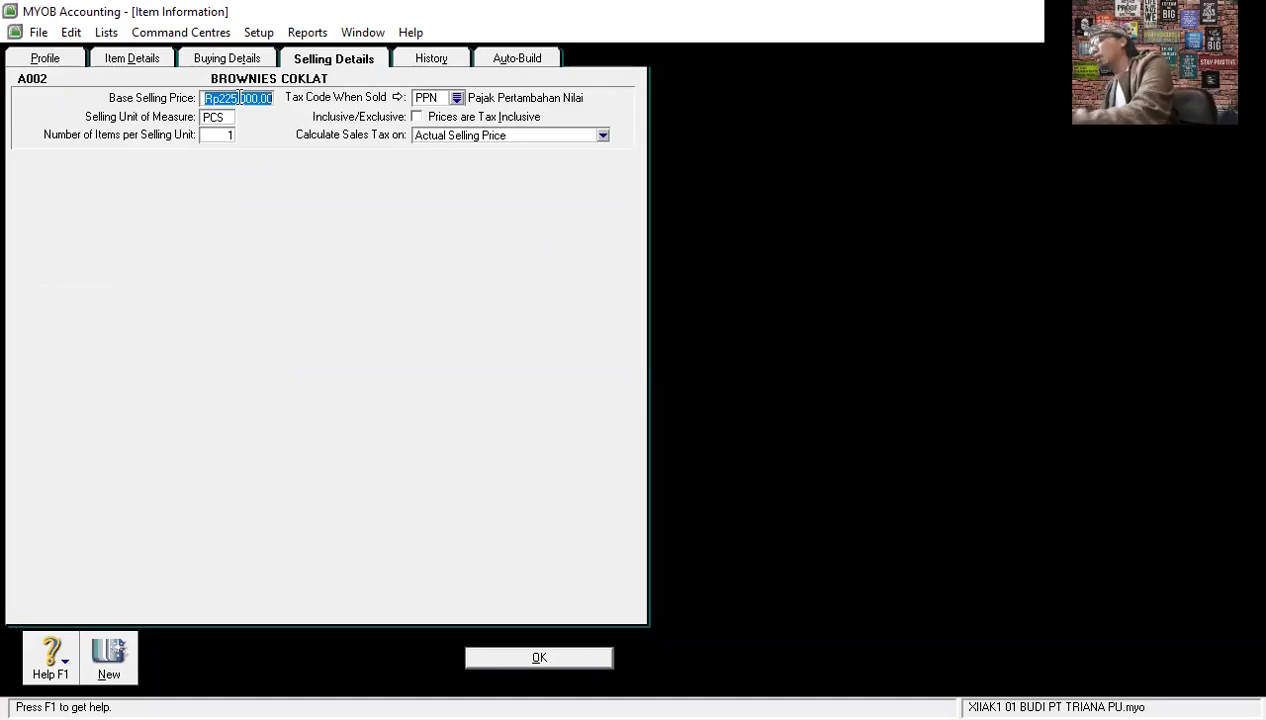
{"action": "type", "text": "250000"}
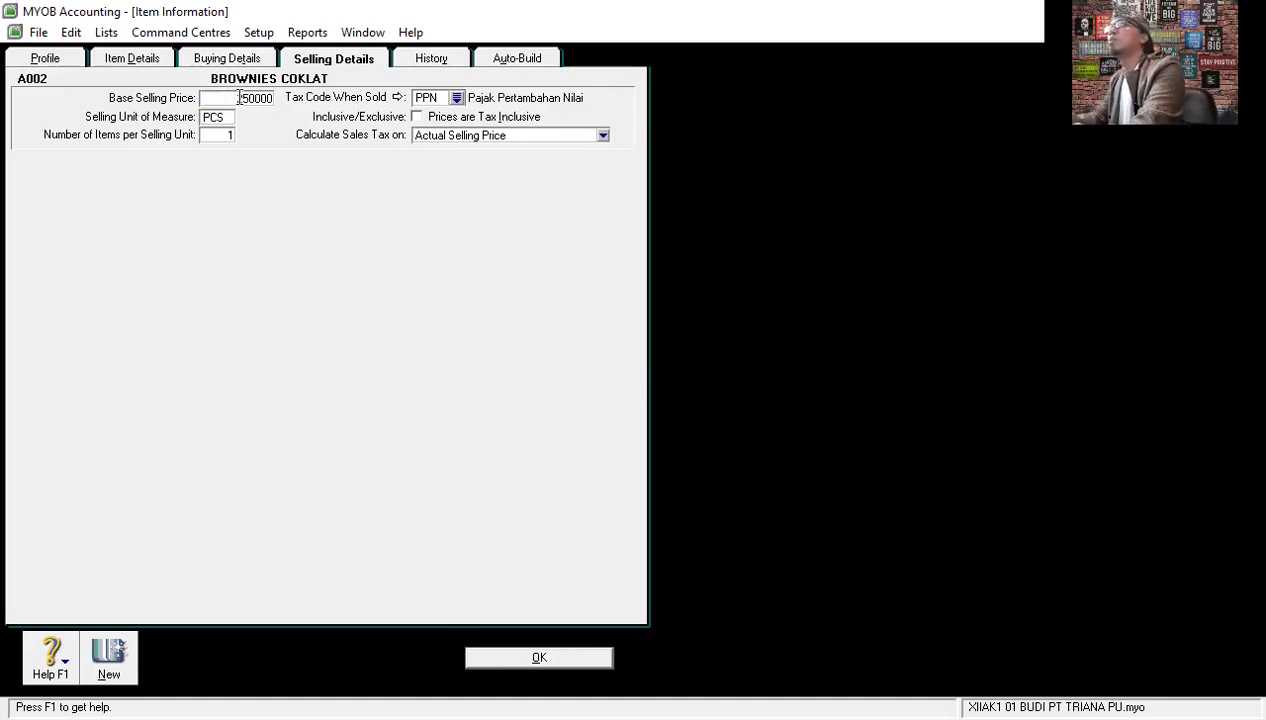
{"action": "left_click", "coordinate": [226, 117]}
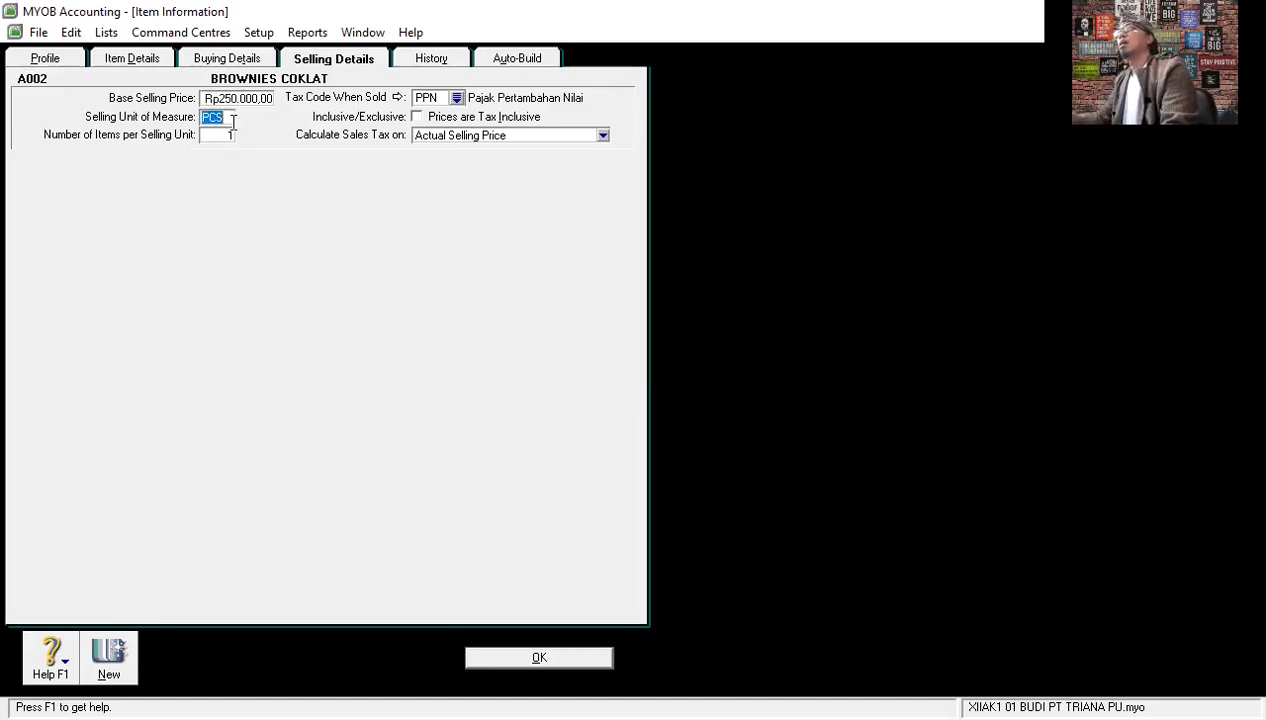
{"action": "left_click", "coordinate": [549, 665]}
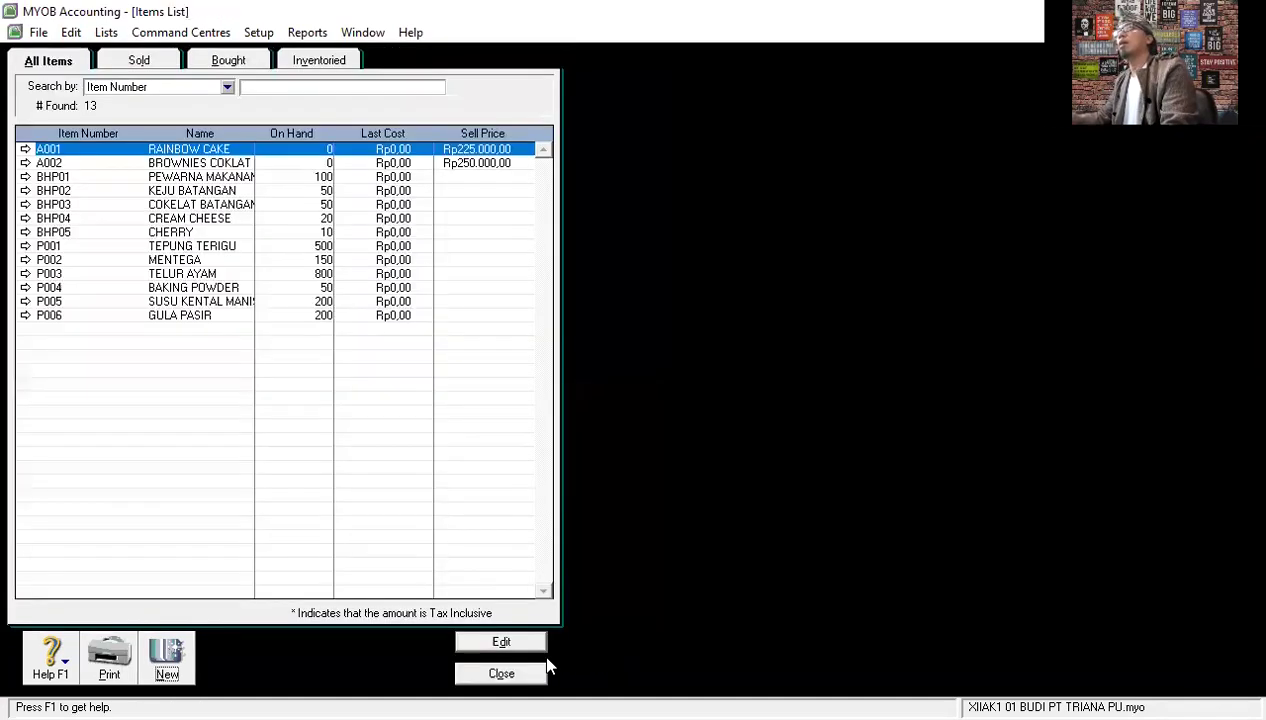
Create a new item with item number A003 and the name BOLU COKLAT.
{"action": "left_click", "coordinate": [170, 657]}
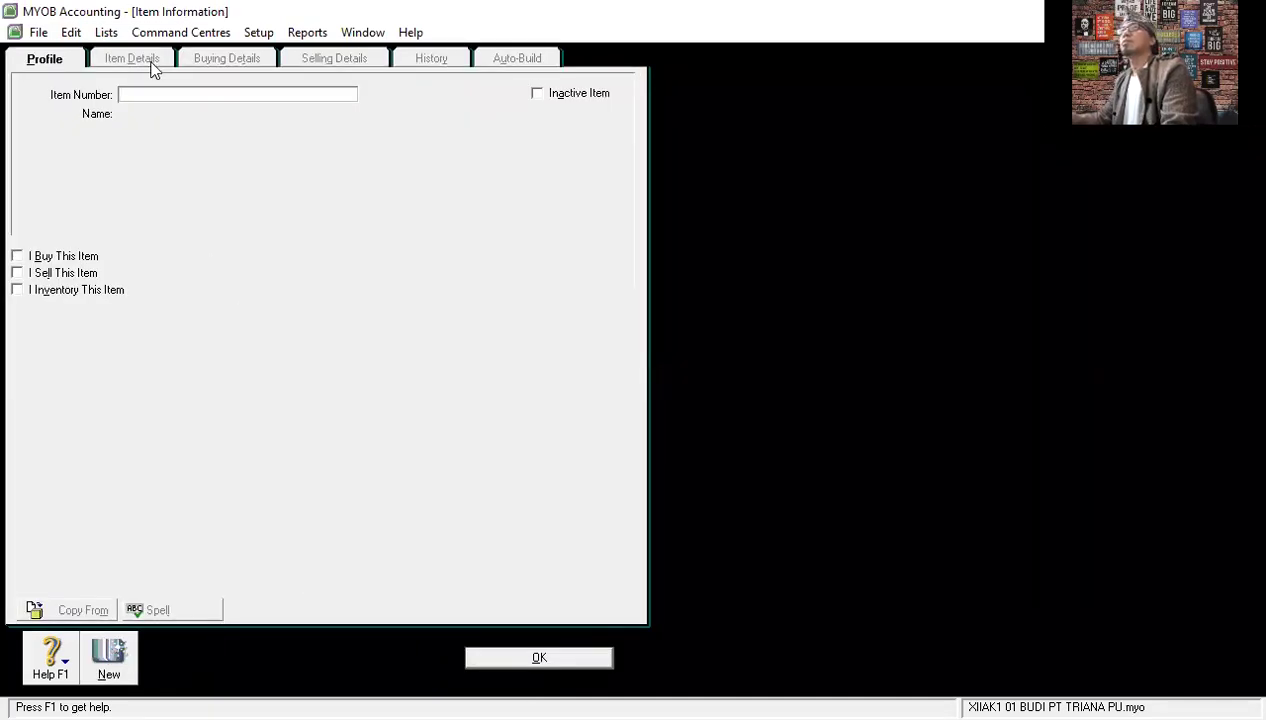
{"action": "type", "text": "A00"}
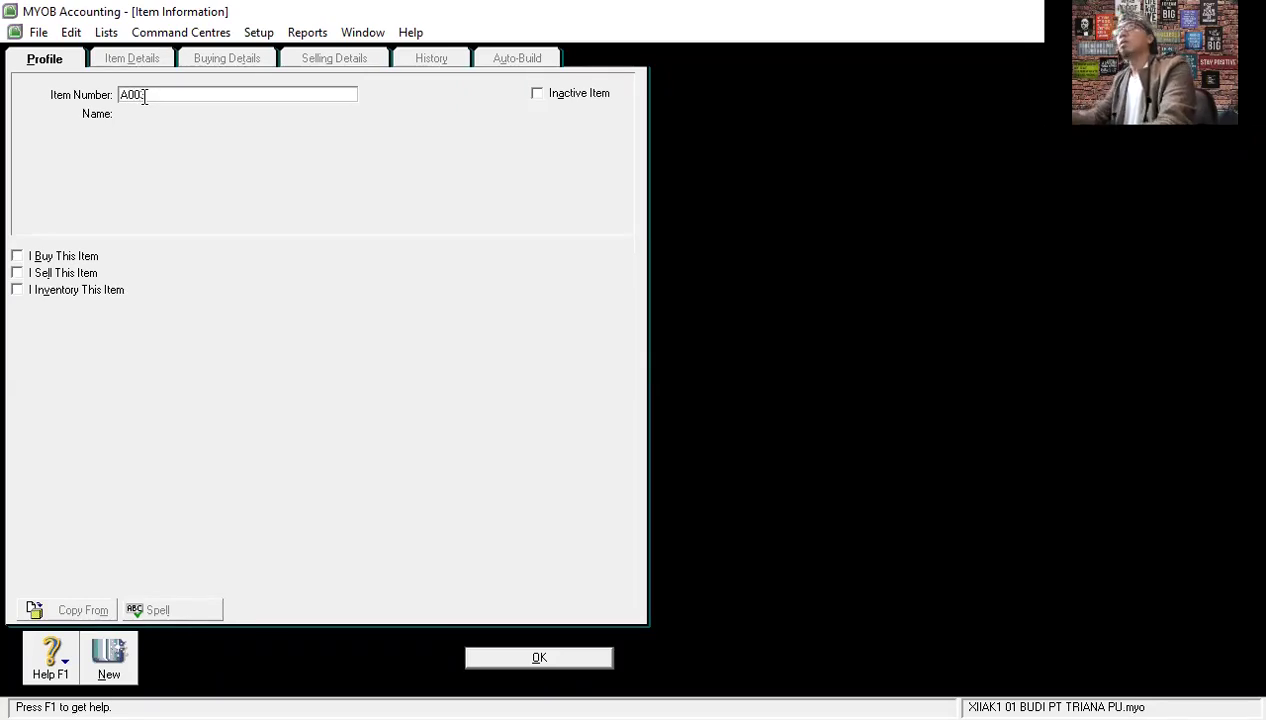
{"action": "type", "text": "3"}
{"action": "key", "text": "Tab"}
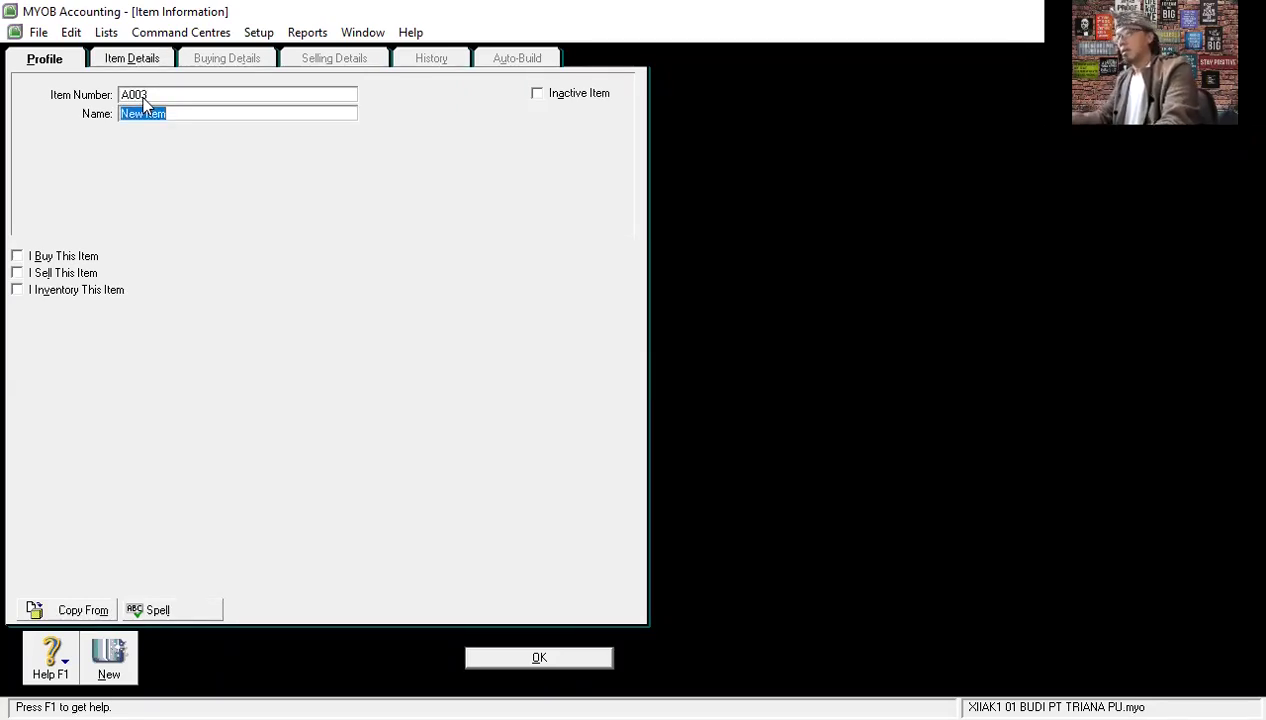
{"action": "type", "text": "BOLU COKLAT"}
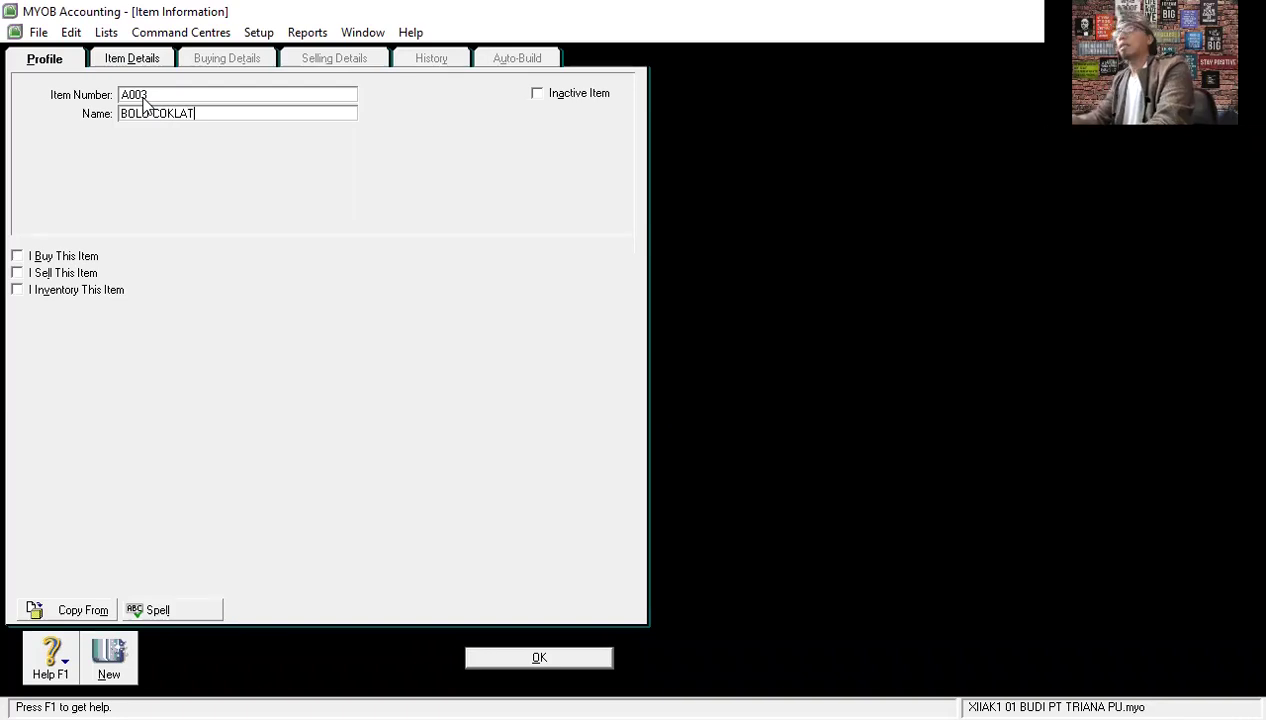
Mark item A003 as bought, sold and inventoried.
{"action": "left_click", "coordinate": [16, 259]}
{"action": "left_click", "coordinate": [16, 273]}
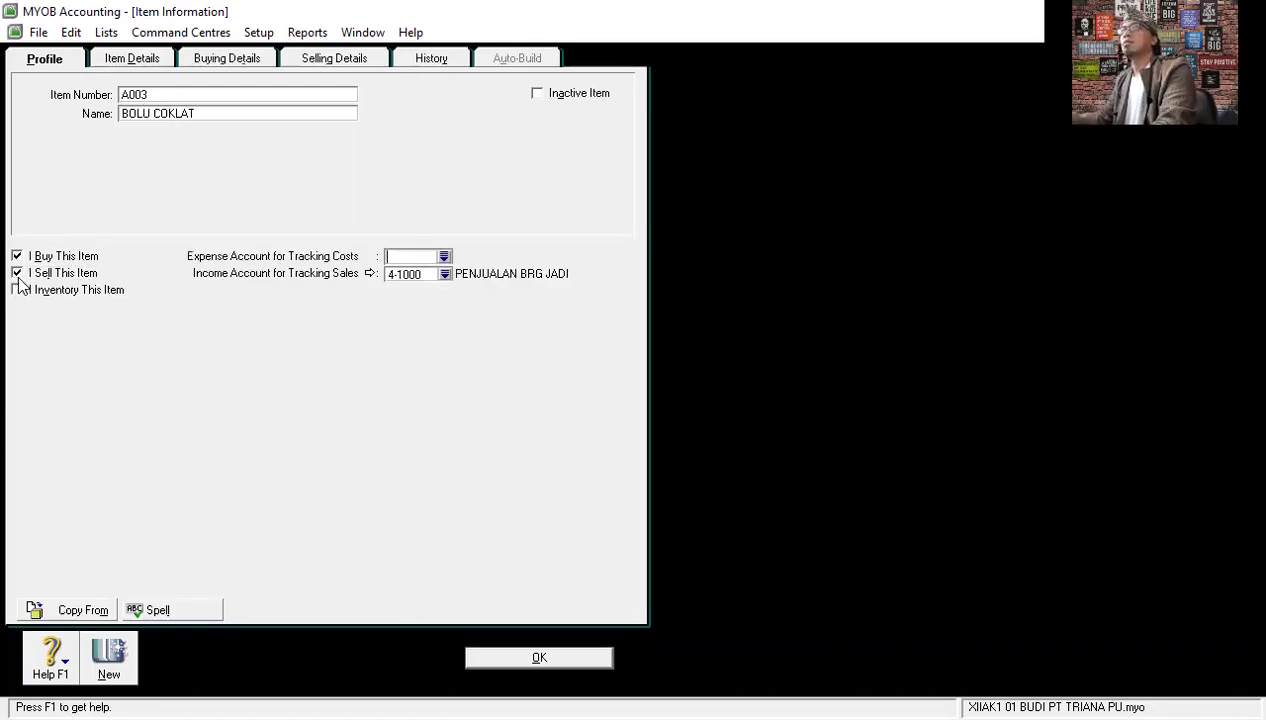
{"action": "left_click", "coordinate": [16, 290]}
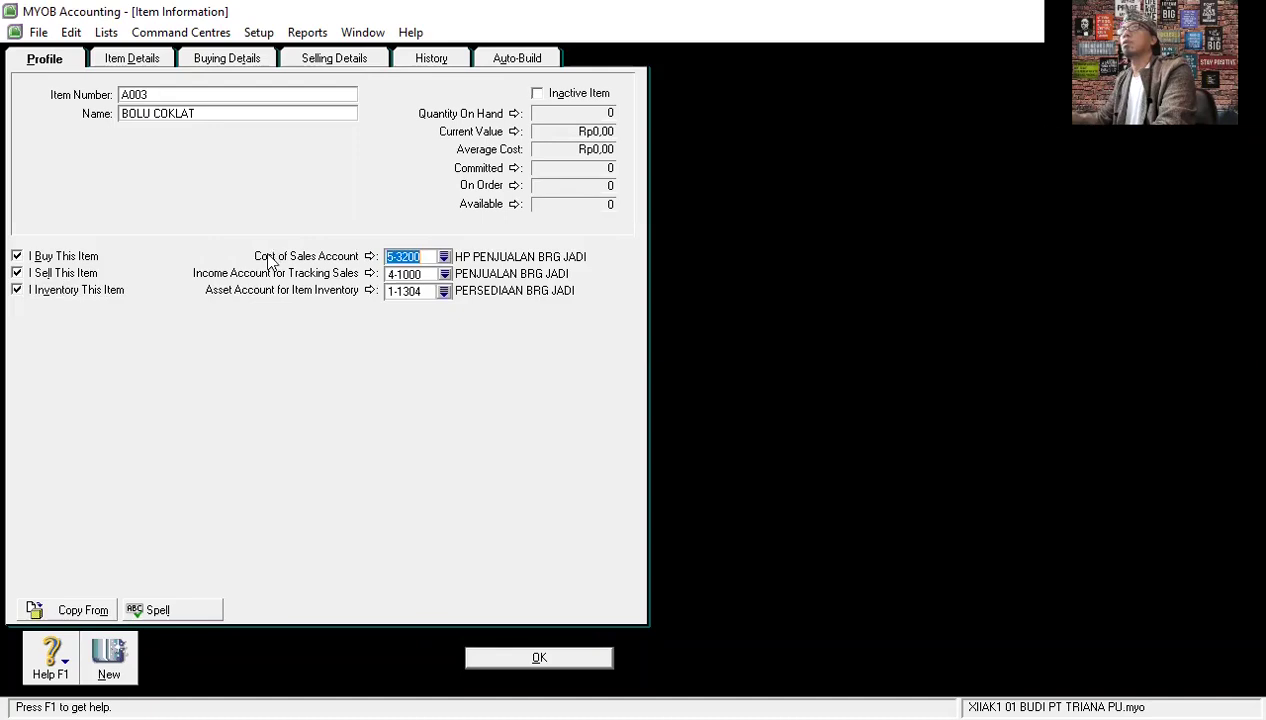
Set the standard cost of BOLU COKLAT to 75000 in its buying details.
{"action": "left_click", "coordinate": [201, 54]}
{"action": "left_click", "coordinate": [281, 127]}
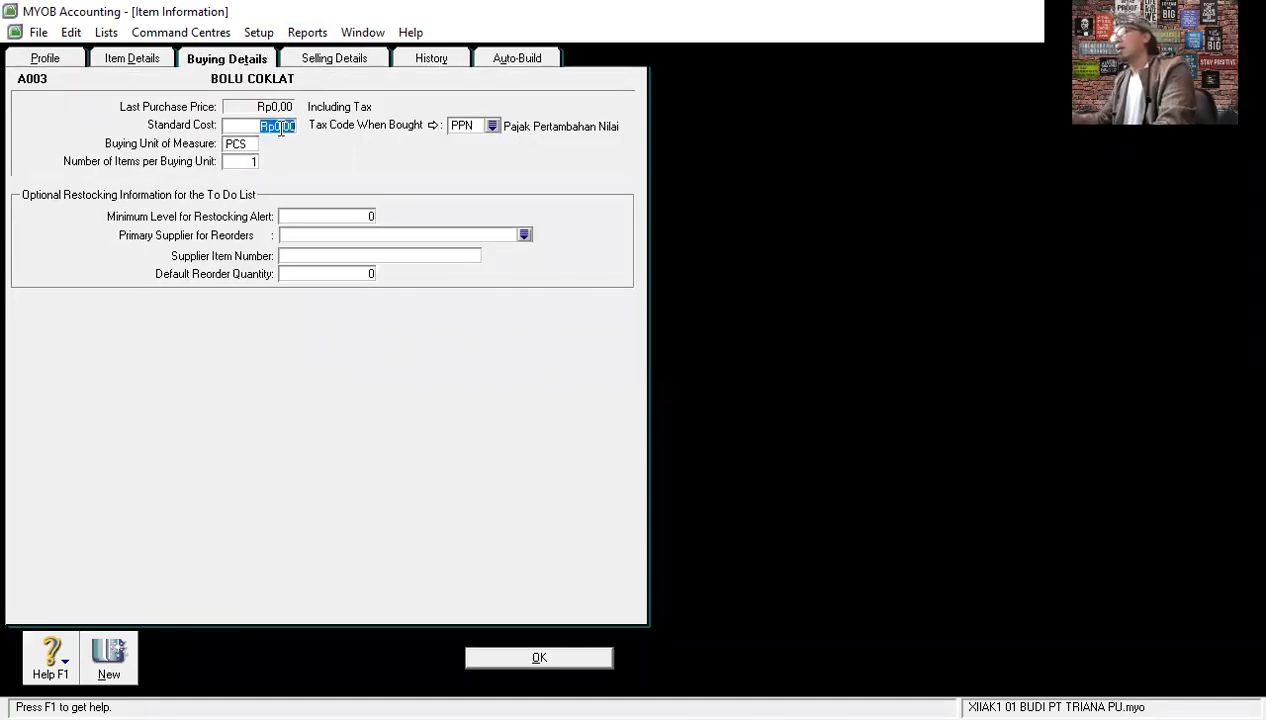
{"action": "type", "text": "75000"}
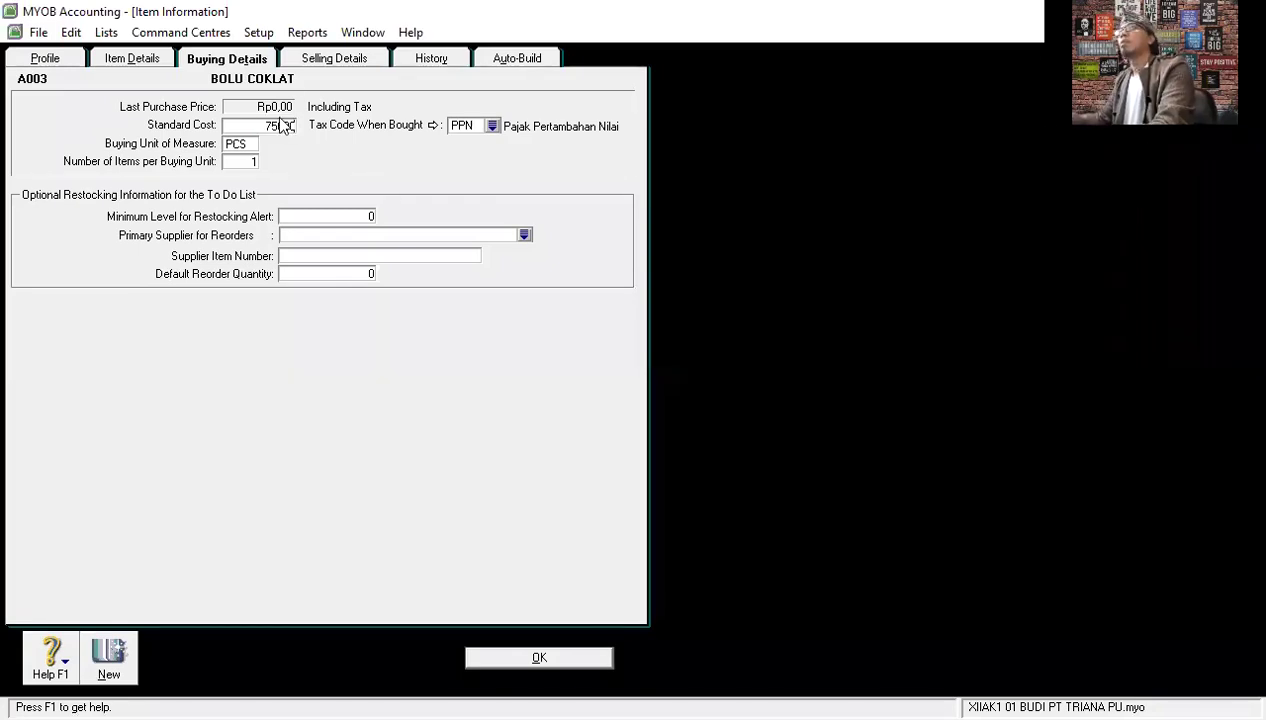
Set the base selling price of BOLU COKLAT to 100000 in its selling details and save the item.
{"action": "left_click", "coordinate": [334, 59]}
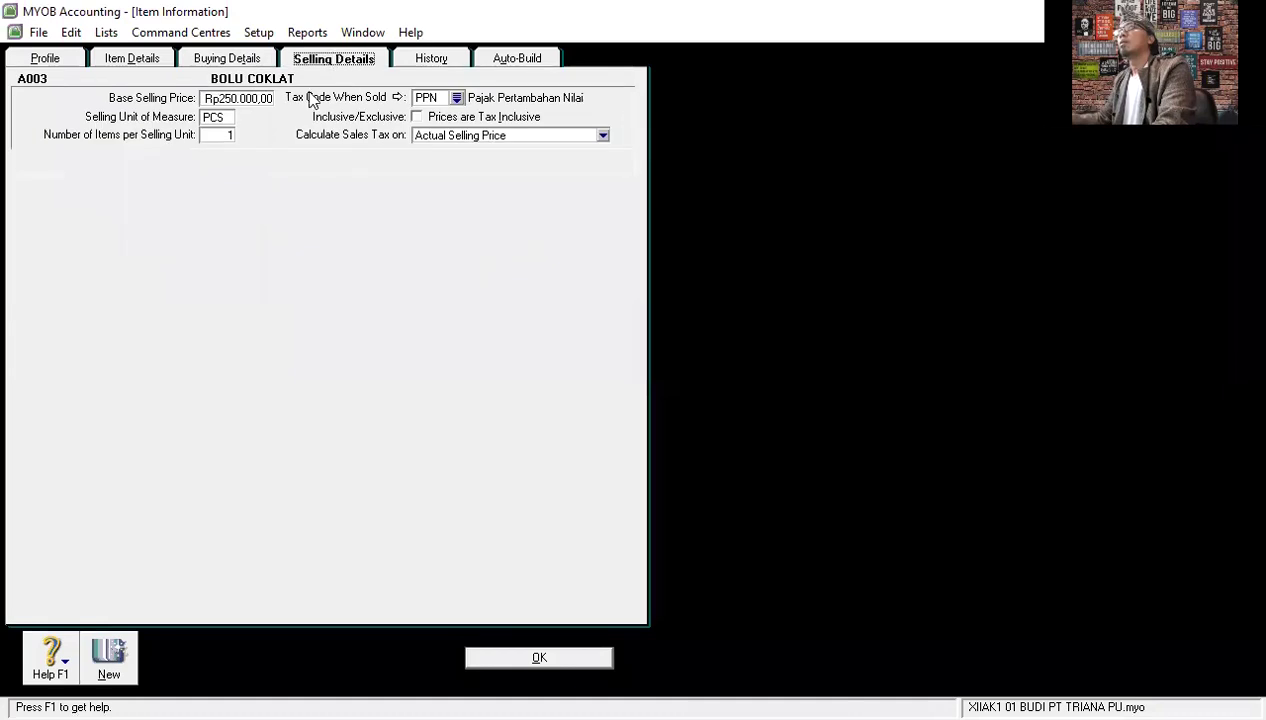
{"action": "left_click", "coordinate": [259, 97]}
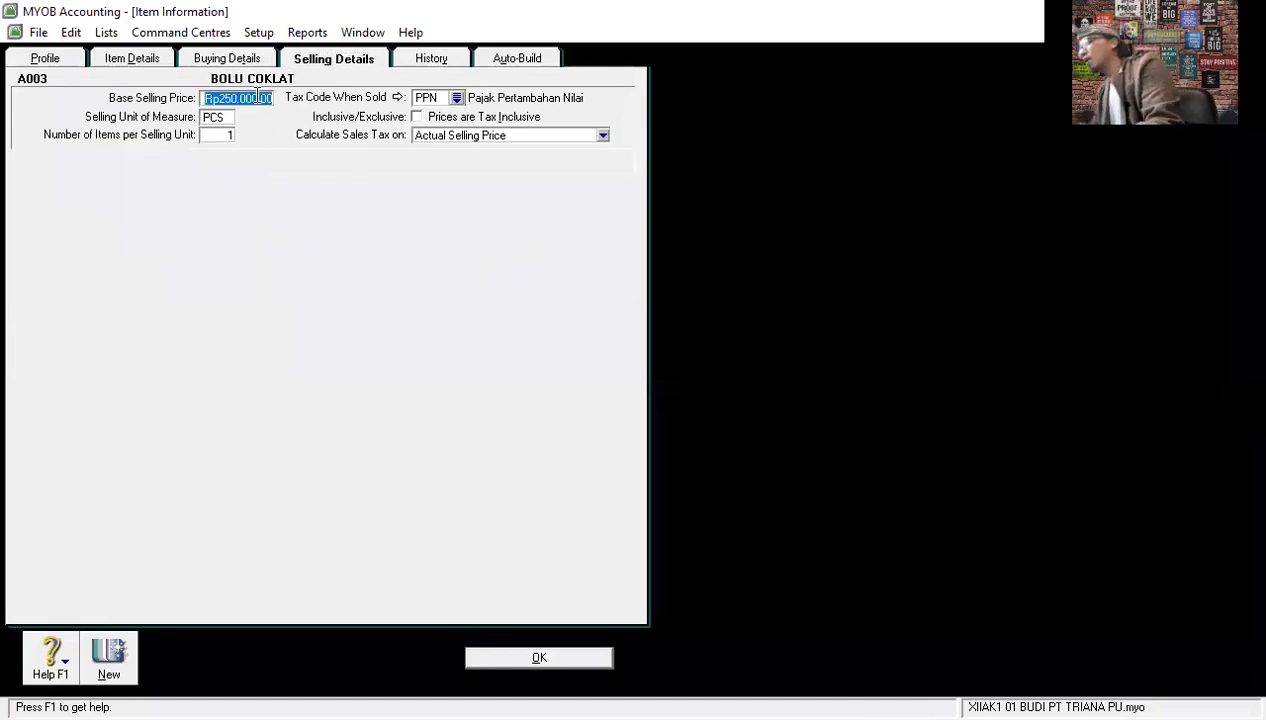
{"action": "type", "text": "100000"}
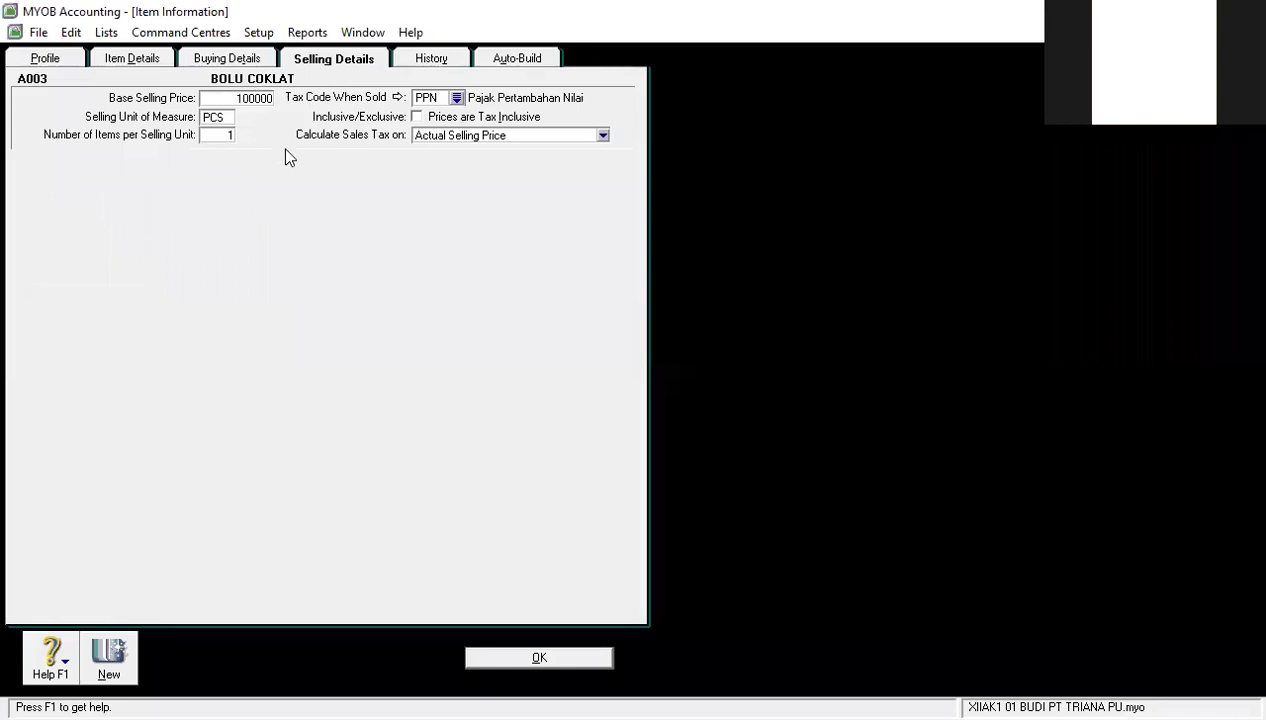
{"action": "left_click", "coordinate": [531, 660]}
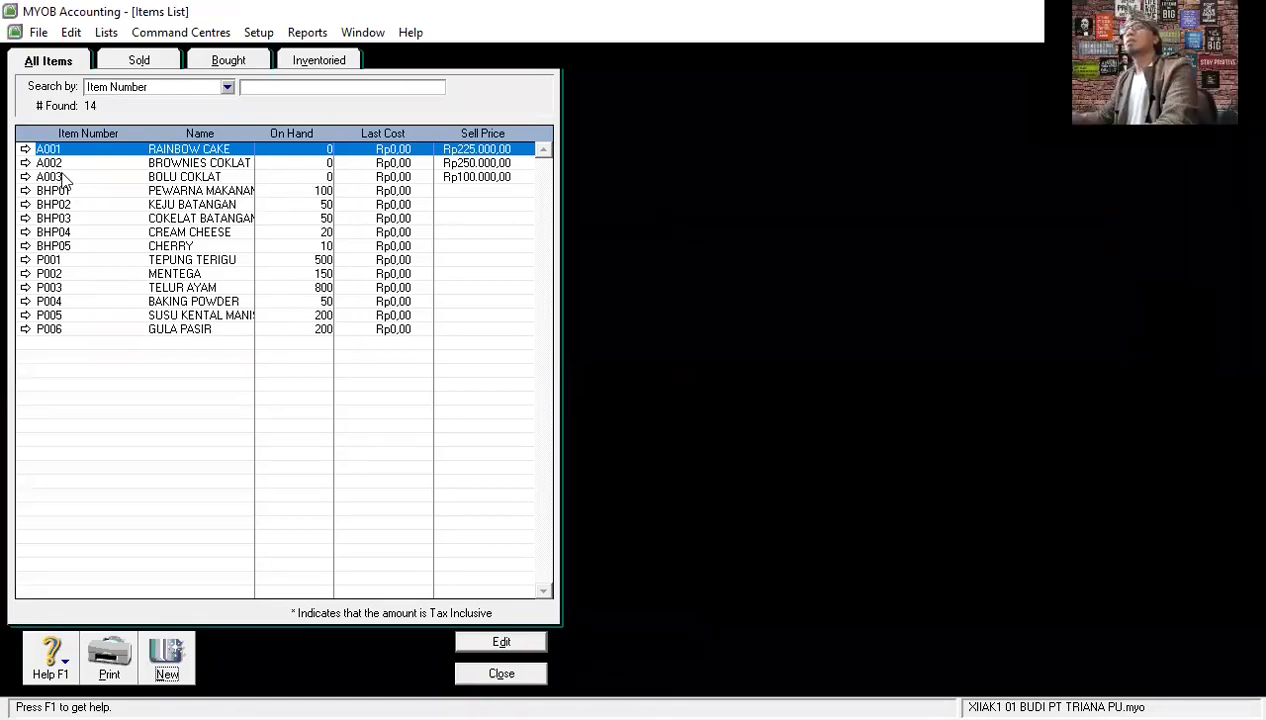
Close the items list and start an inventory adjustment with the memo SALDO AWAL BARANG JADI.
{"action": "left_click", "coordinate": [505, 675]}
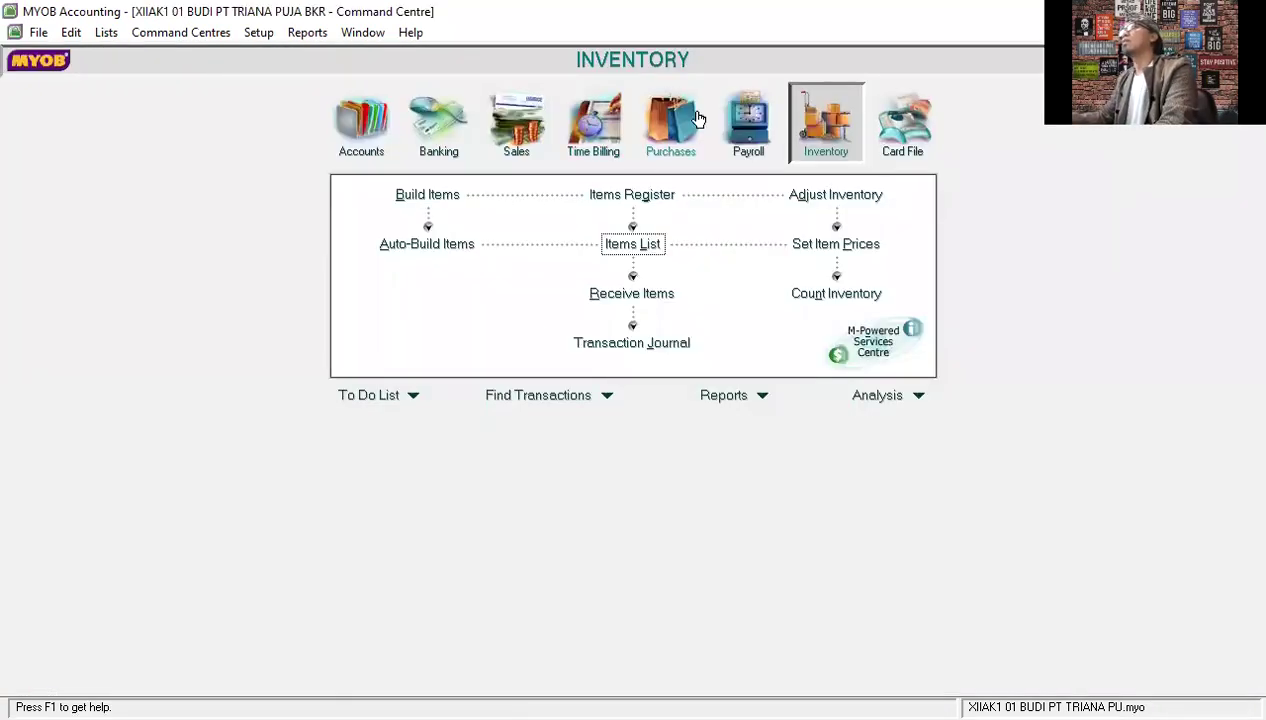
{"action": "left_click", "coordinate": [853, 200]}
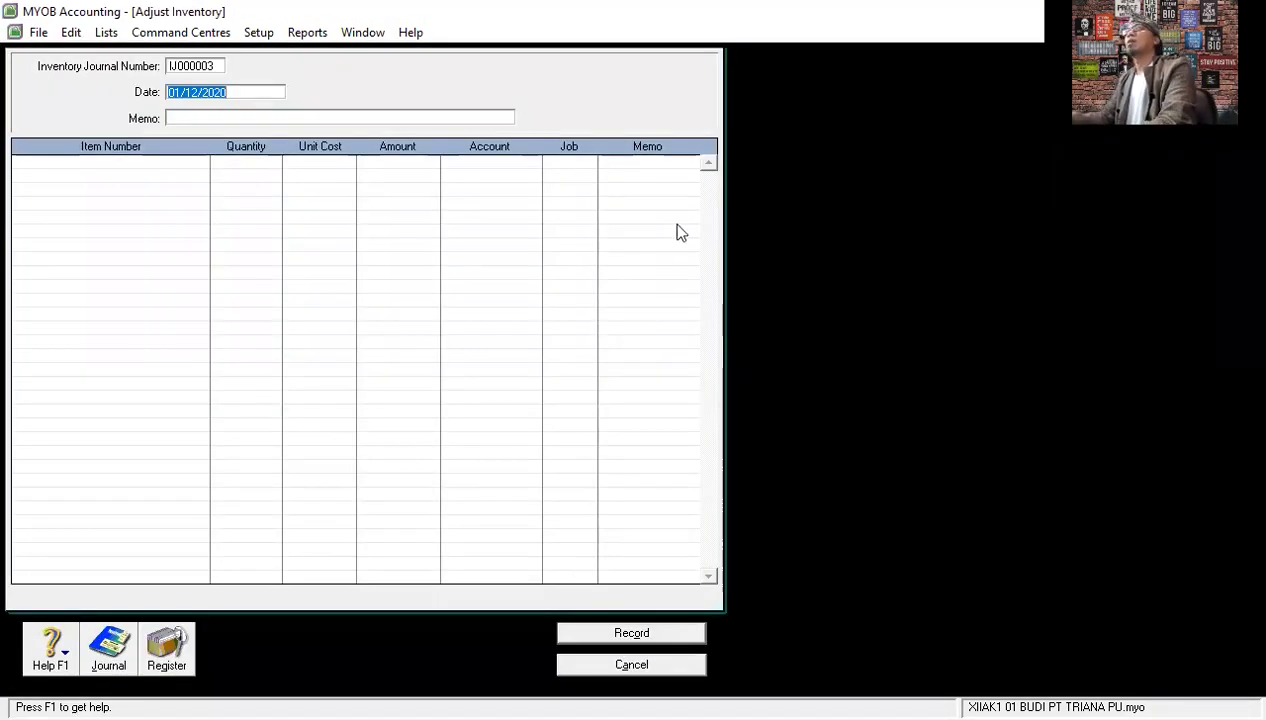
{"action": "left_click", "coordinate": [190, 116]}
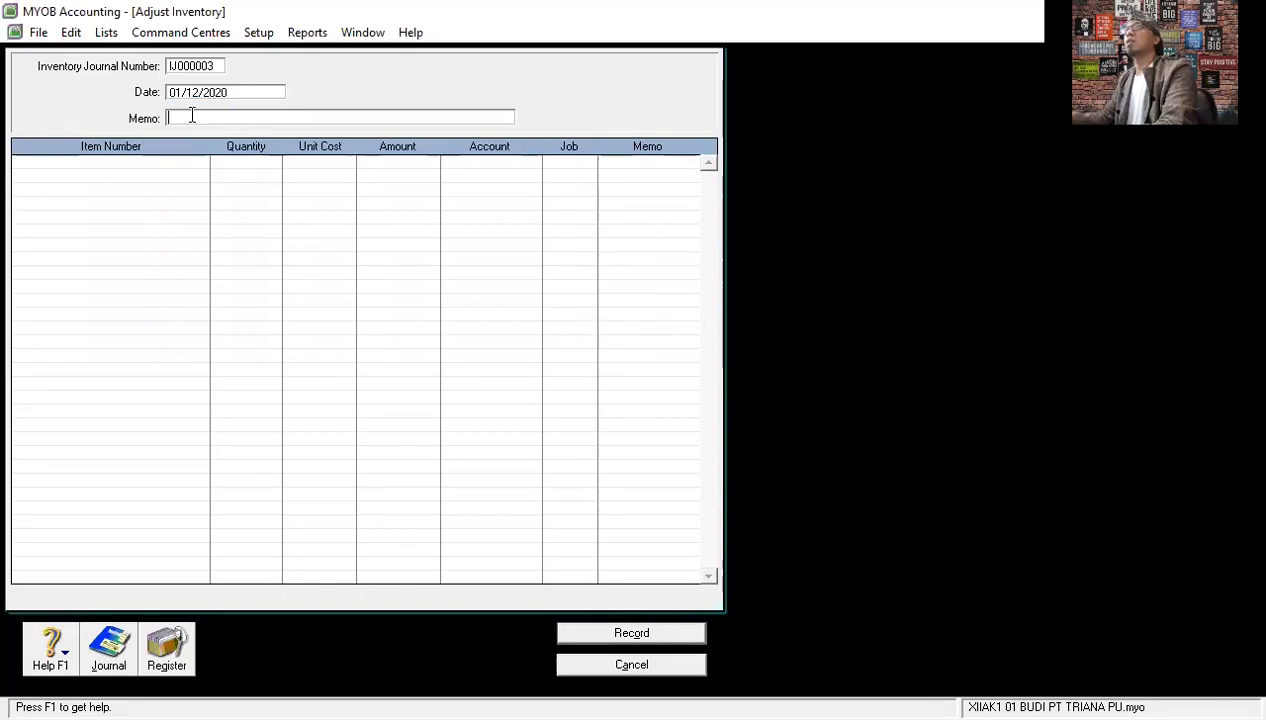
{"action": "type", "text": "SALDO AWAL "}
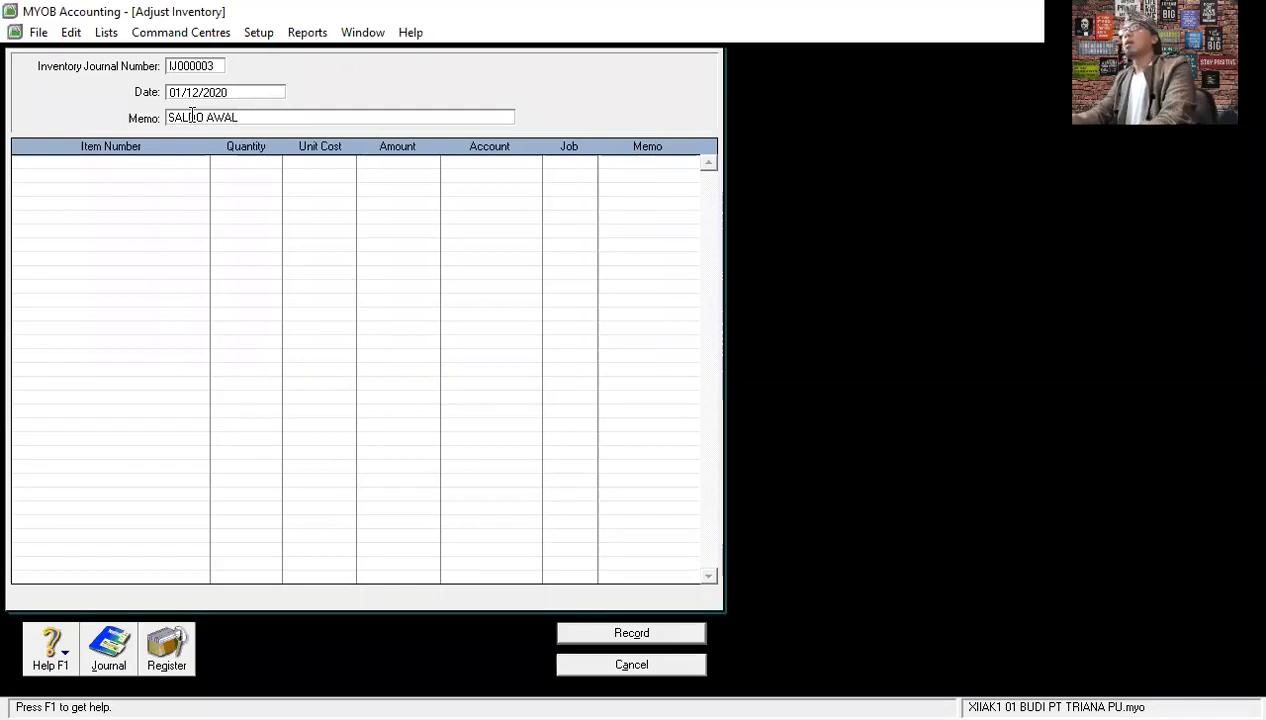
{"action": "type", "text": "BARANG JADI"}
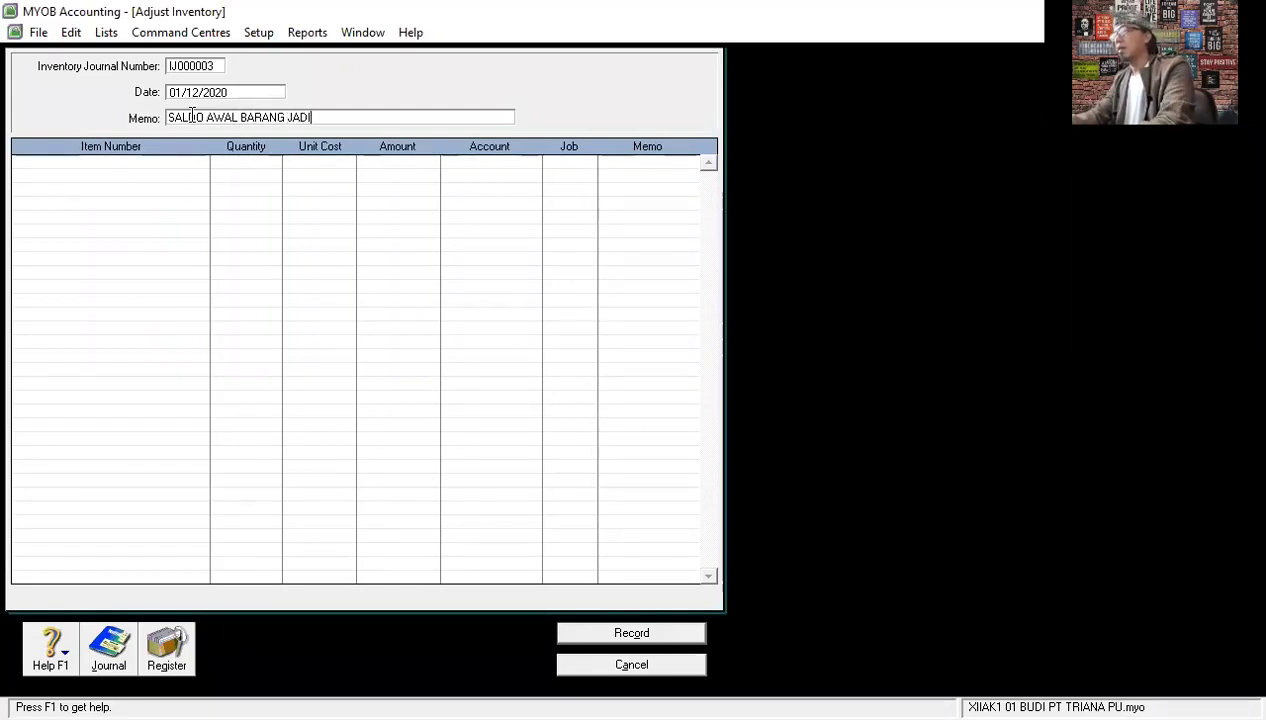
Add item A001 RAINBOW CAKE to the adjustment with quantity 60 and unit cost 185000.
{"action": "left_click", "coordinate": [139, 162]}
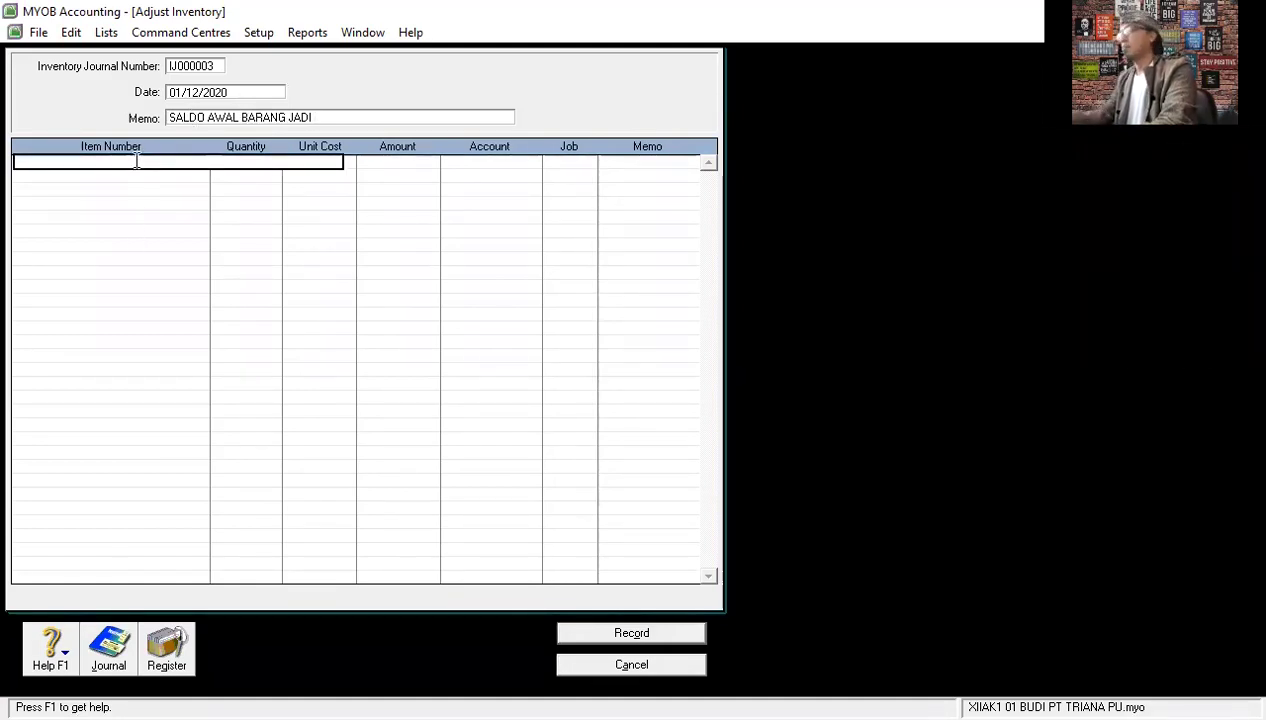
{"action": "key", "text": "Tab"}
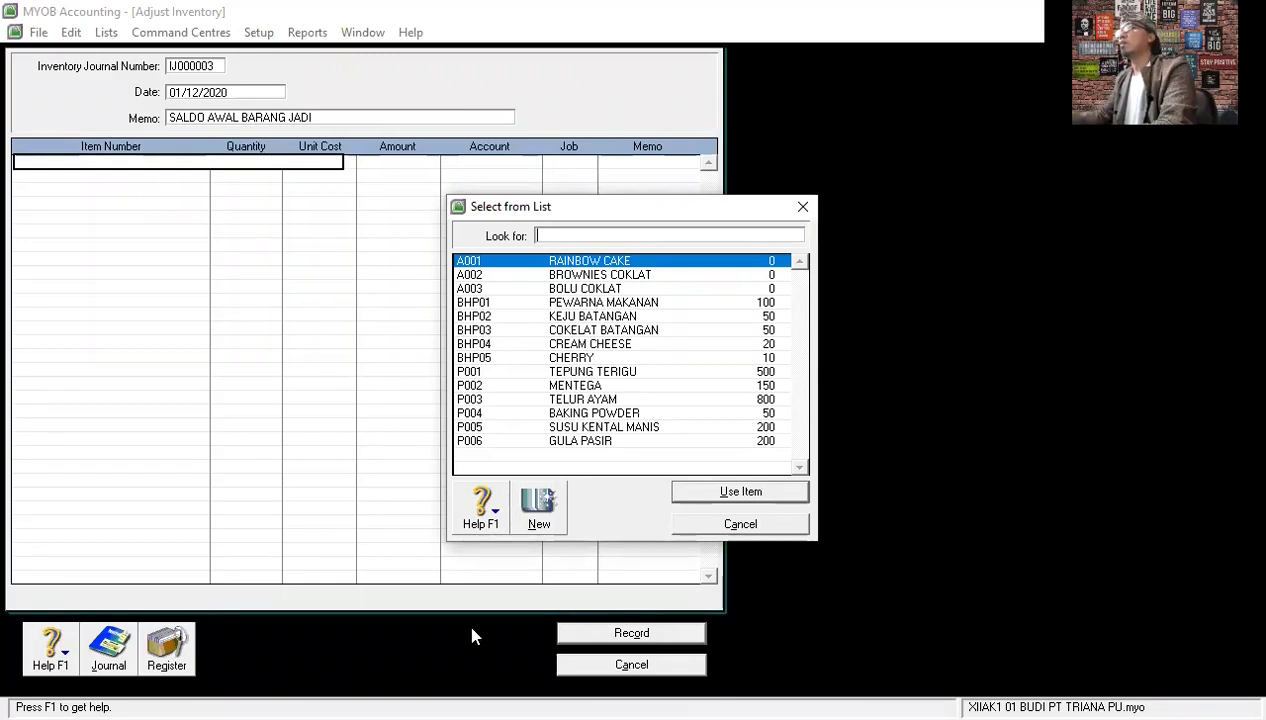
{"action": "left_click", "coordinate": [585, 261]}
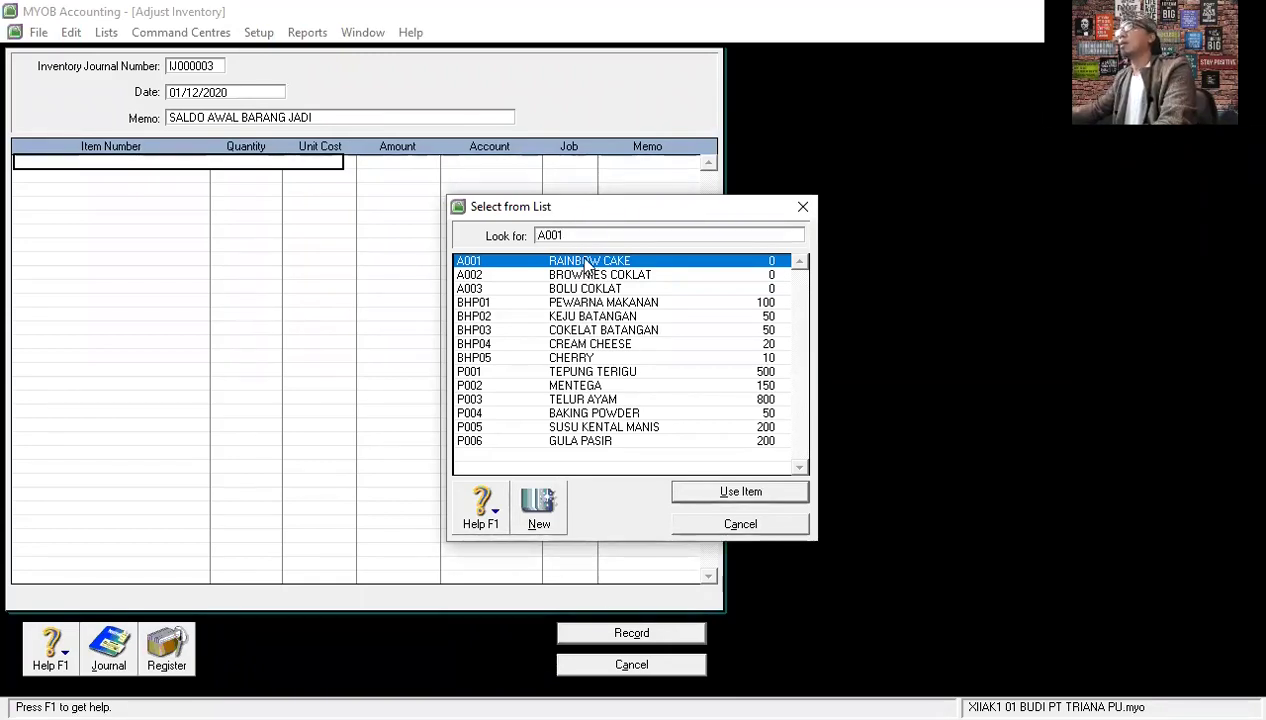
{"action": "key", "text": "Return"}
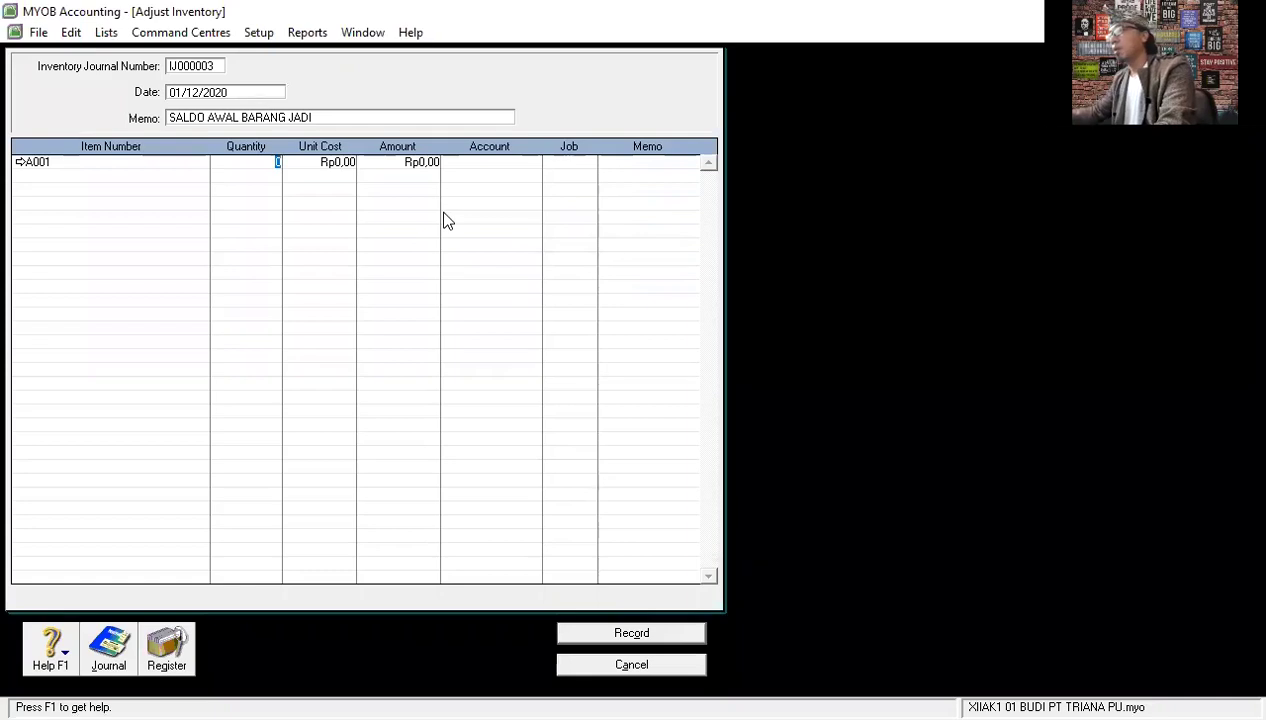
{"action": "type", "text": "60"}
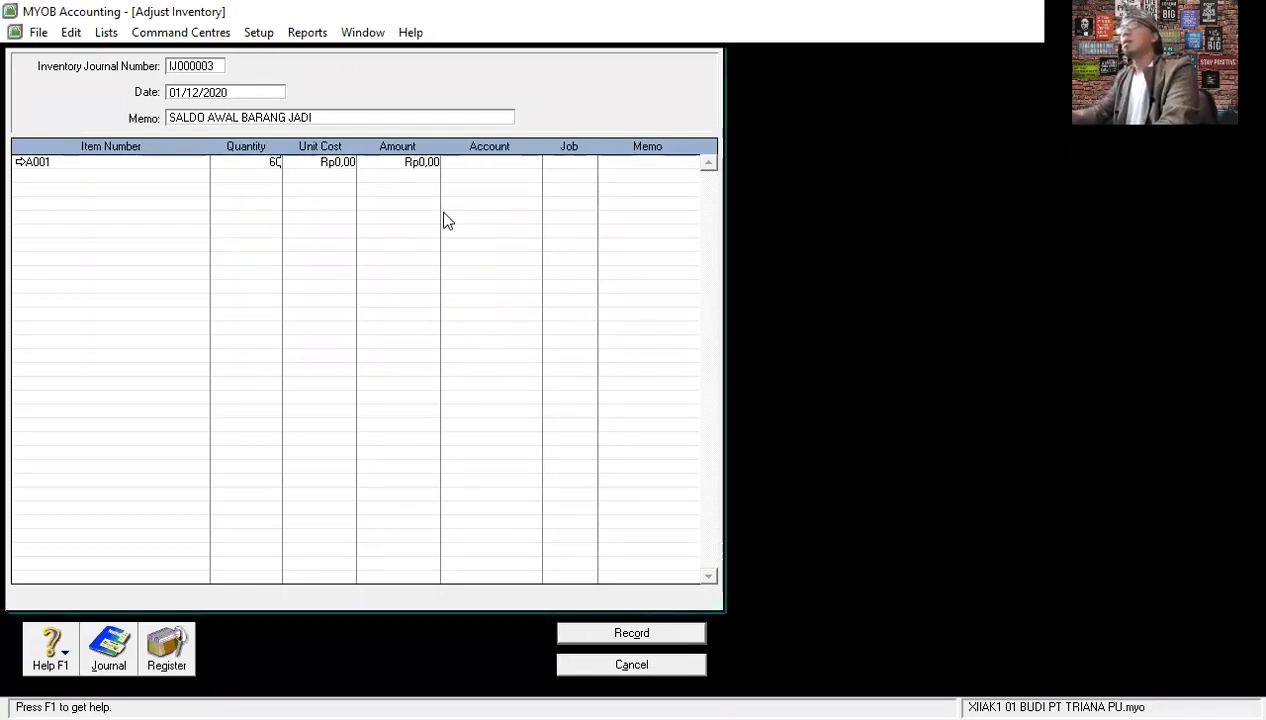
{"action": "key", "text": "Tab"}
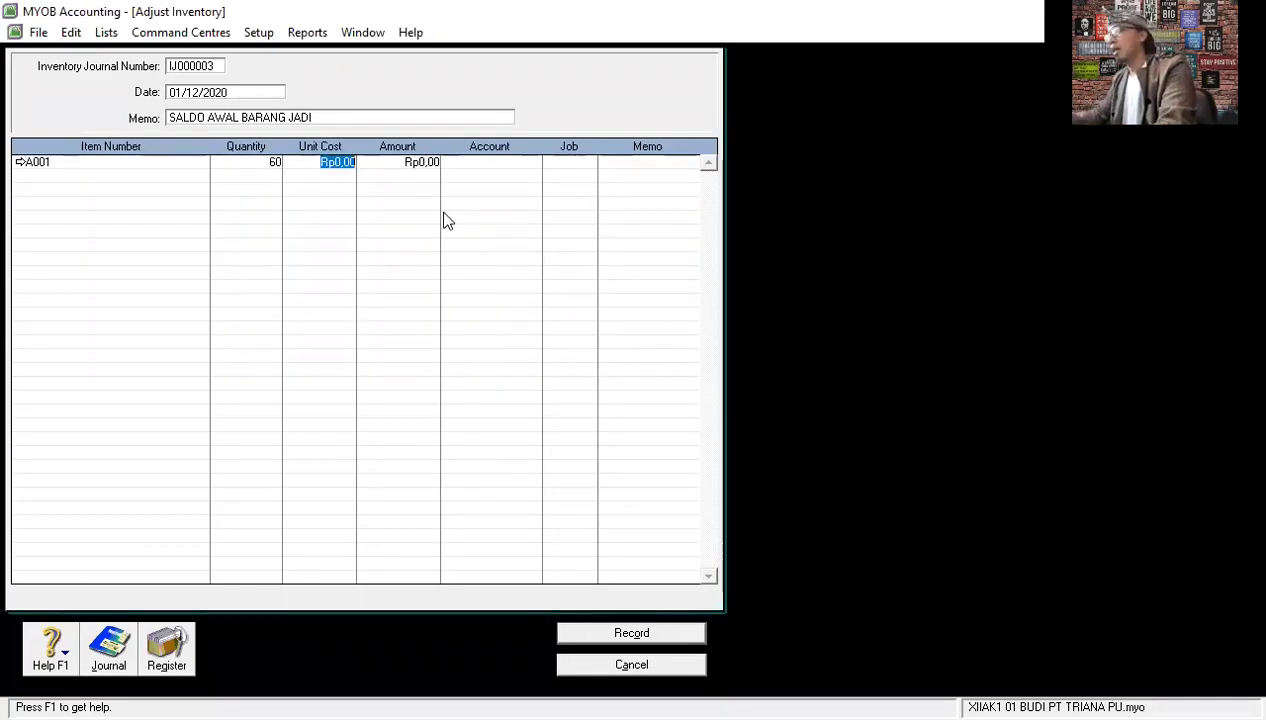
{"action": "type", "text": "185"}
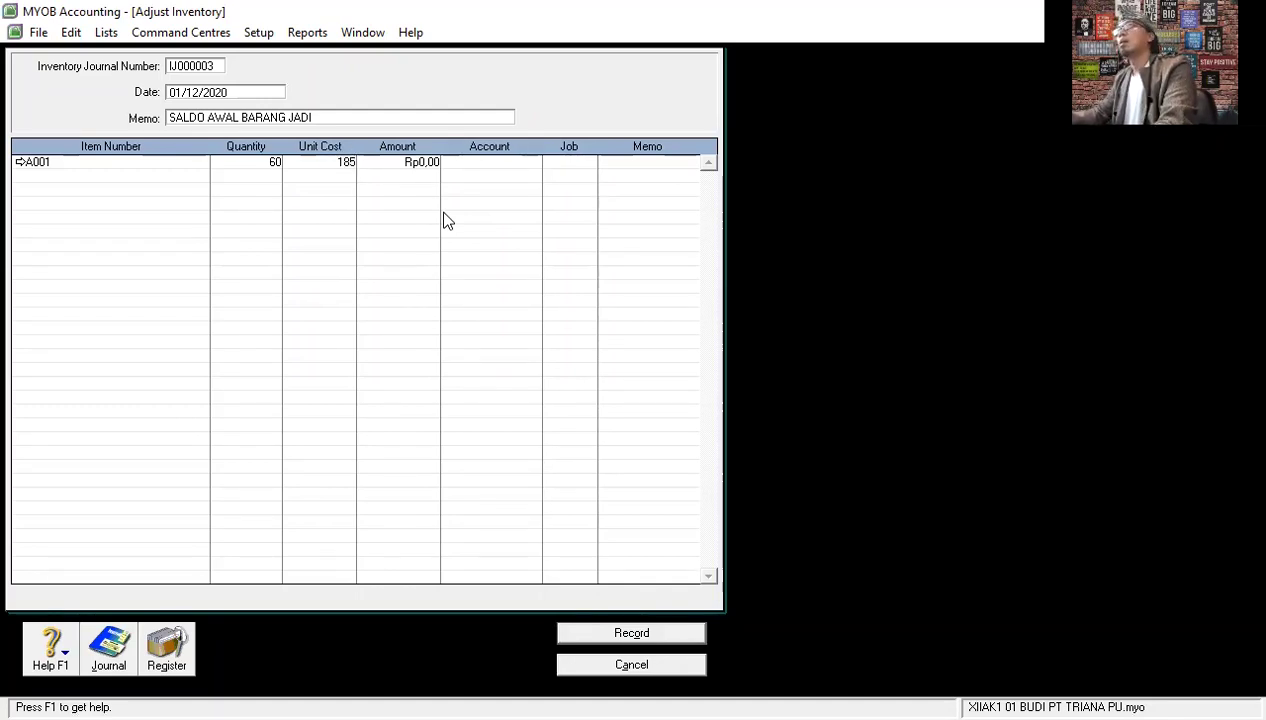
{"action": "type", "text": "000"}
{"action": "key", "text": "Tab"}
{"action": "key", "text": "Tab"}
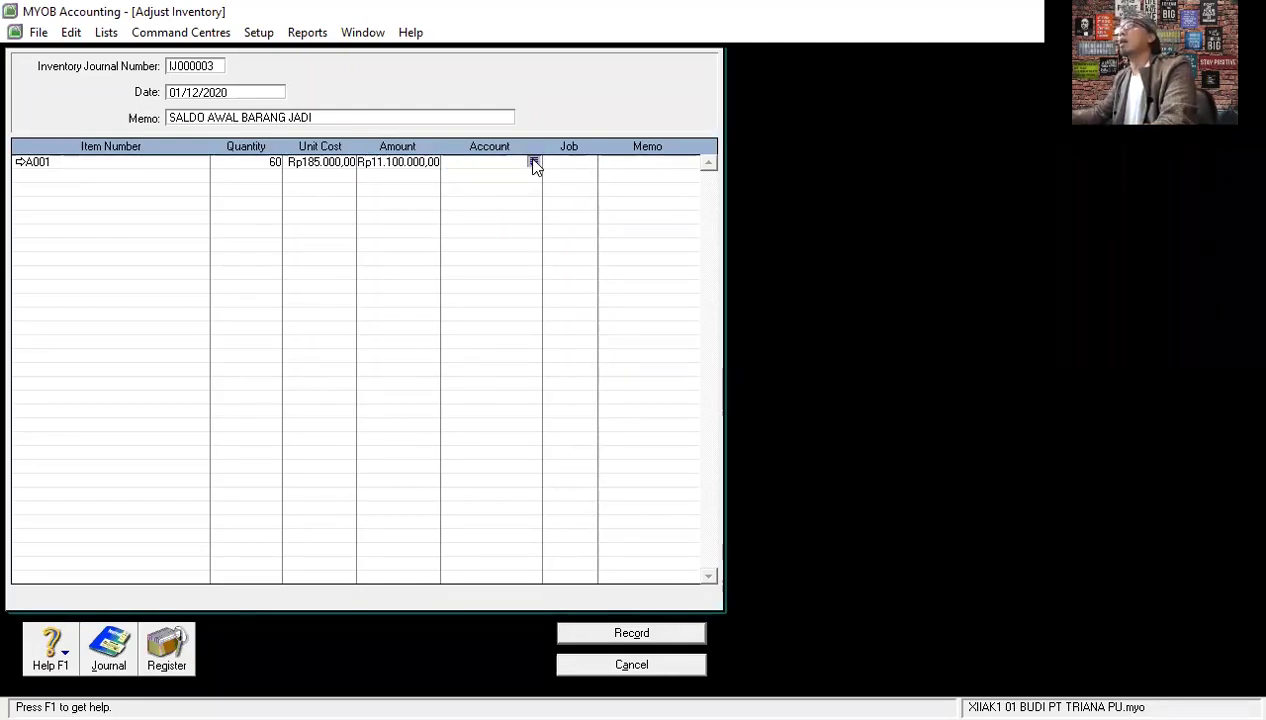
Assign account 1-1304 PERSEDIAAN BRG JADI to the A001 adjustment line.
{"action": "type", "text": "6"}
{"action": "scroll", "coordinate": [565, 348], "scroll_direction": "up", "scroll_amount": 5}
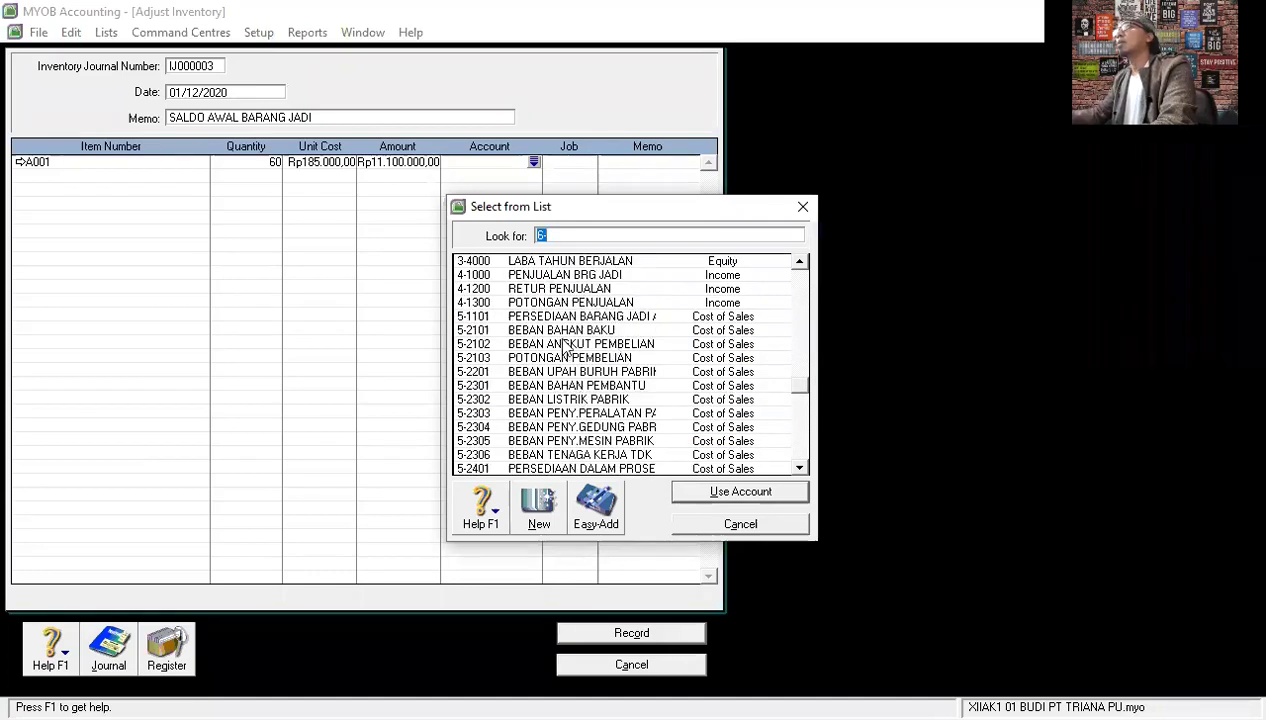
{"action": "scroll", "coordinate": [588, 318], "scroll_direction": "up", "scroll_amount": 3}
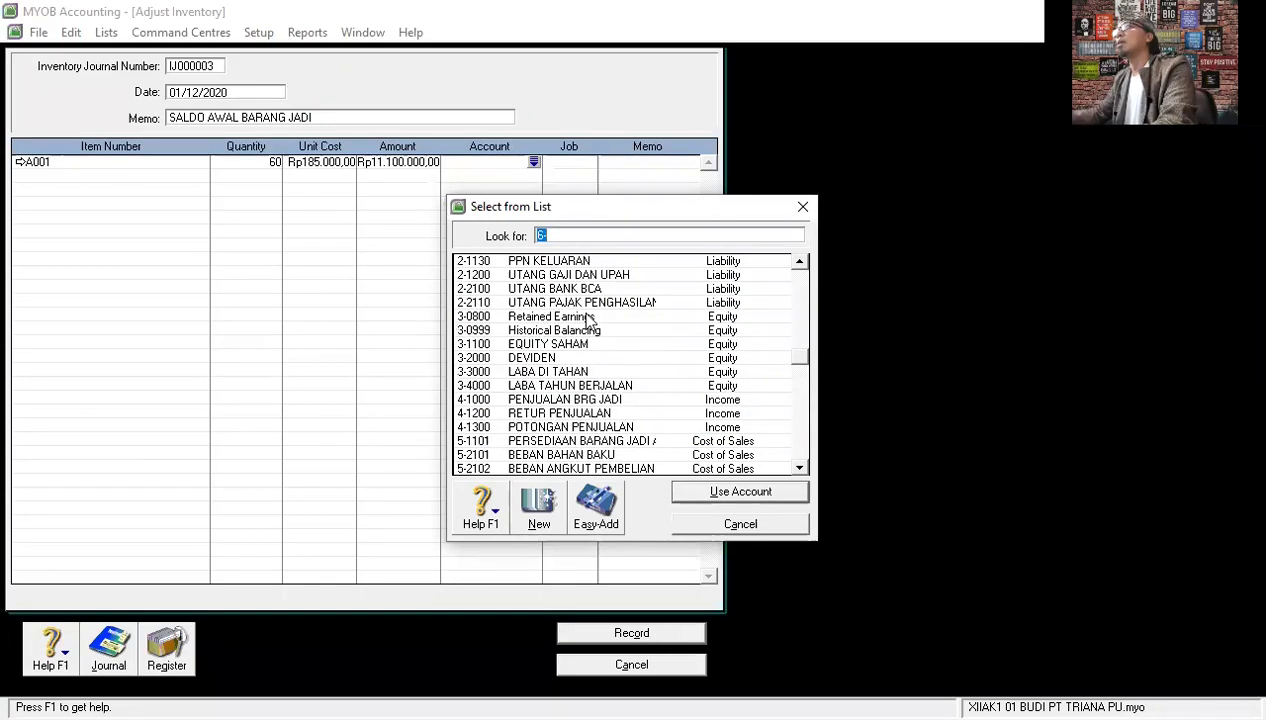
{"action": "scroll", "coordinate": [588, 318], "scroll_direction": "up", "scroll_amount": 3}
{"action": "scroll", "coordinate": [588, 318], "scroll_direction": "up", "scroll_amount": 1}
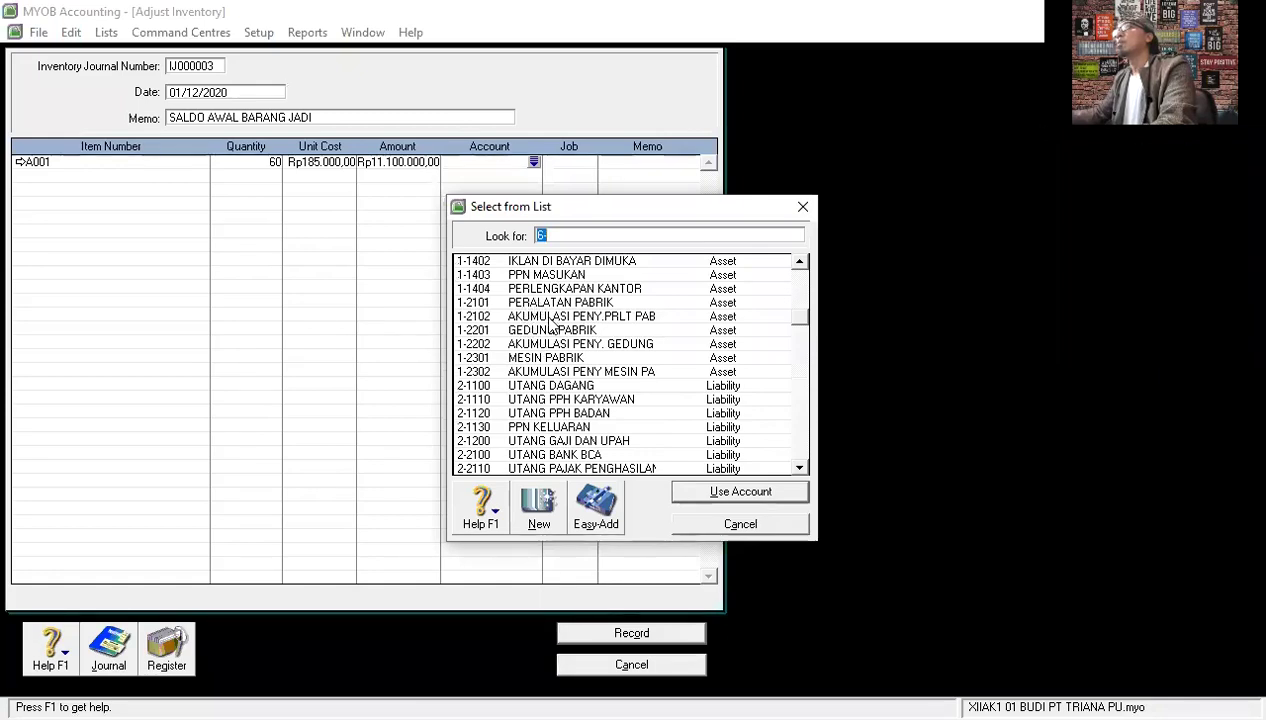
{"action": "scroll", "coordinate": [546, 302], "scroll_direction": "up", "scroll_amount": 1}
{"action": "scroll", "coordinate": [548, 300], "scroll_direction": "up", "scroll_amount": 2}
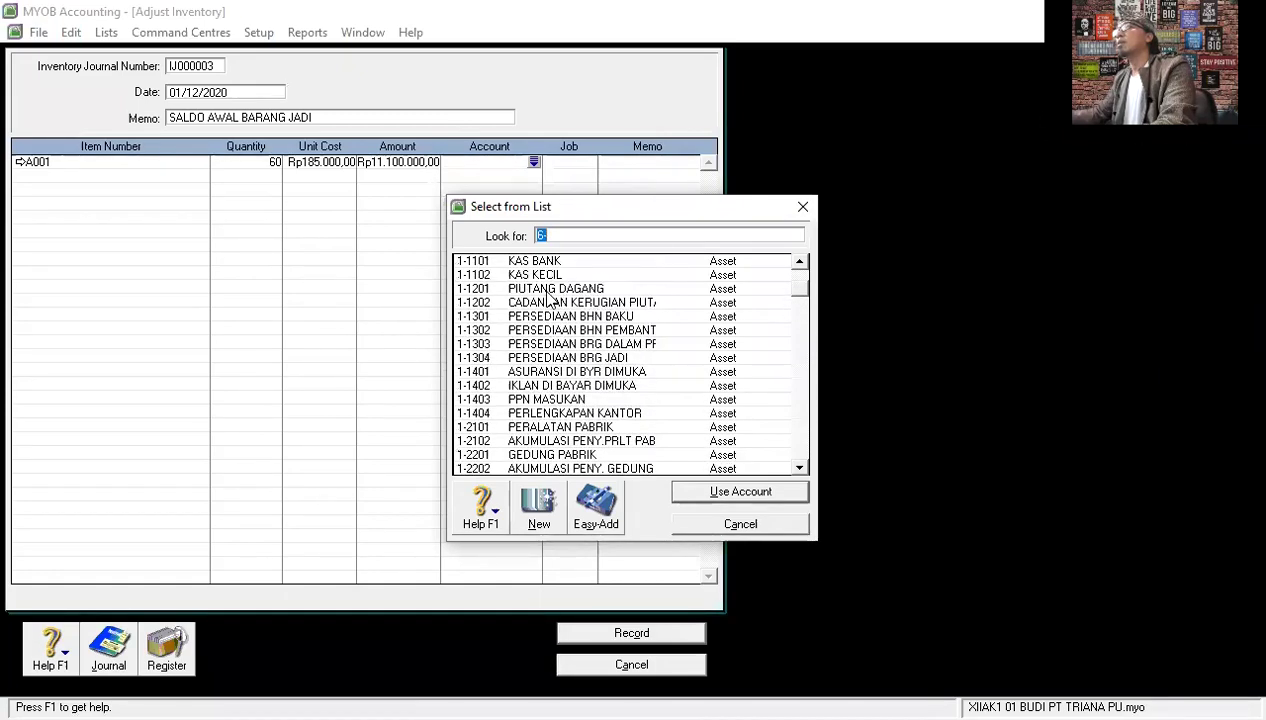
{"action": "left_click", "coordinate": [567, 357]}
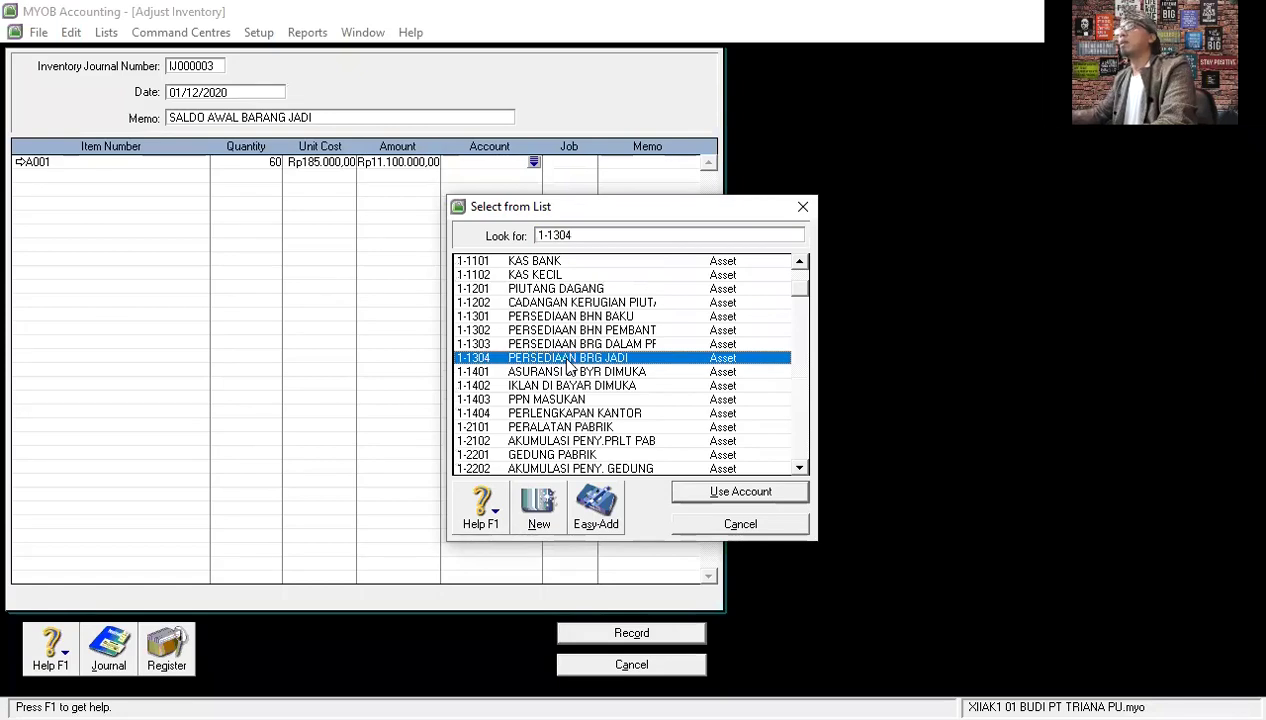
{"action": "double_click", "coordinate": [567, 357]}
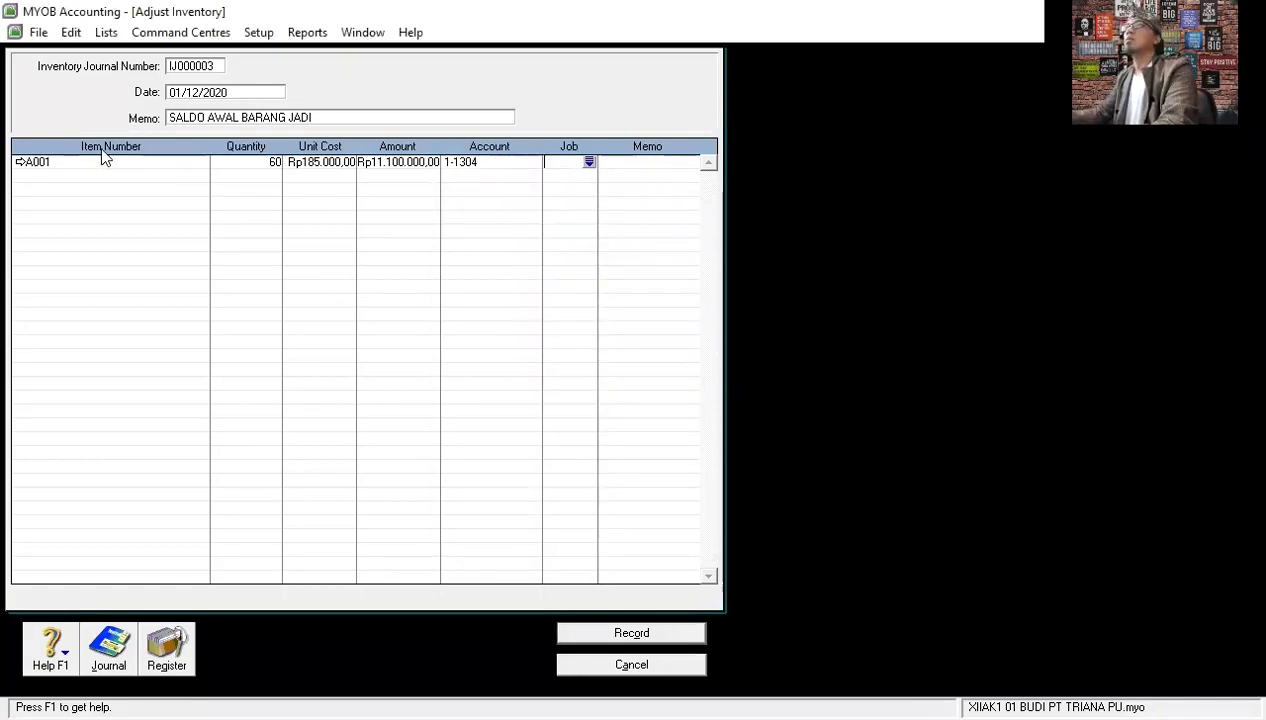
Add item A002 BROWNIES COKLAT to the adjustment with quantity 45, unit cost 200000 and account 1-1304.
{"action": "left_click", "coordinate": [63, 177]}
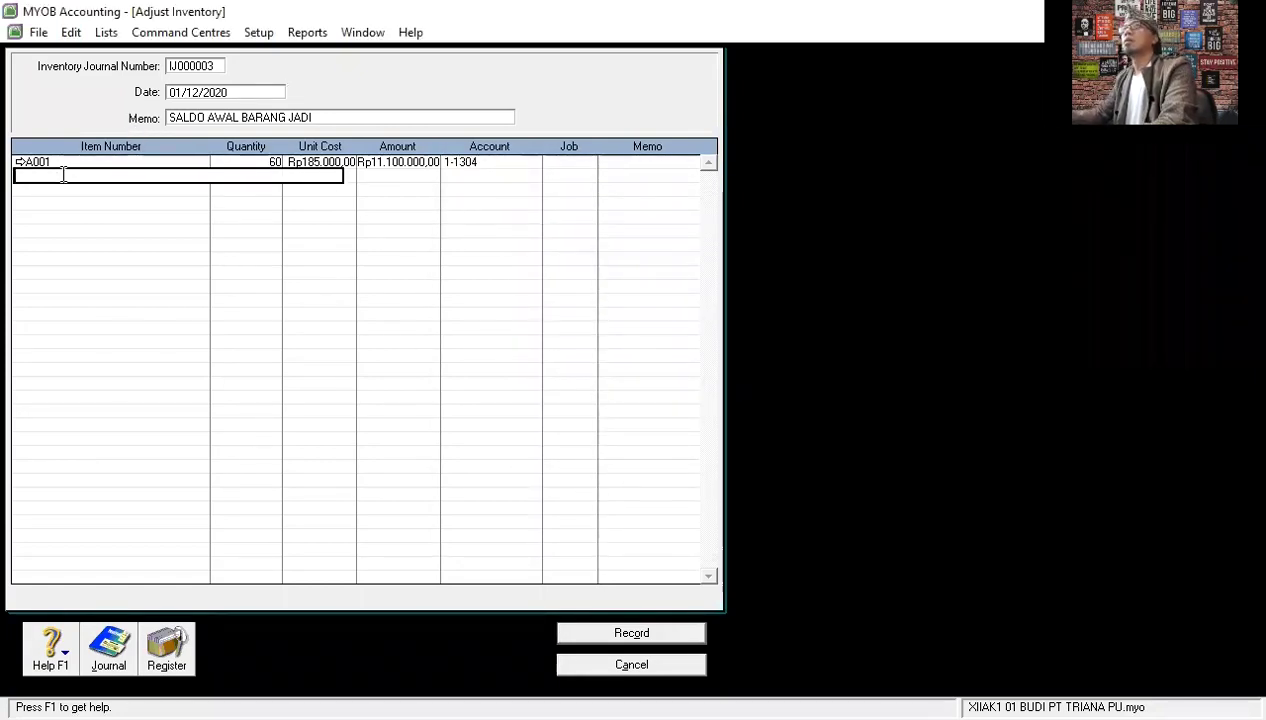
{"action": "key", "text": "Tab"}
{"action": "left_click", "coordinate": [628, 276]}
{"action": "double_click", "coordinate": [628, 276]}
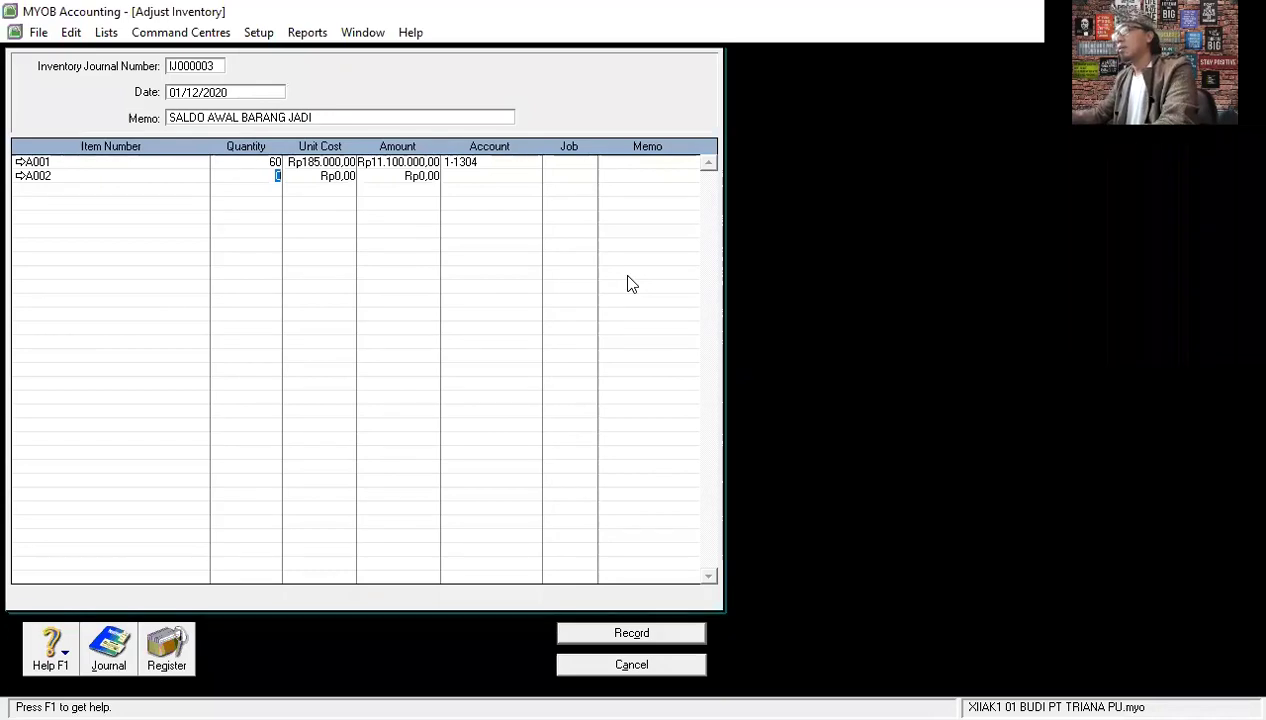
{"action": "type", "text": "45"}
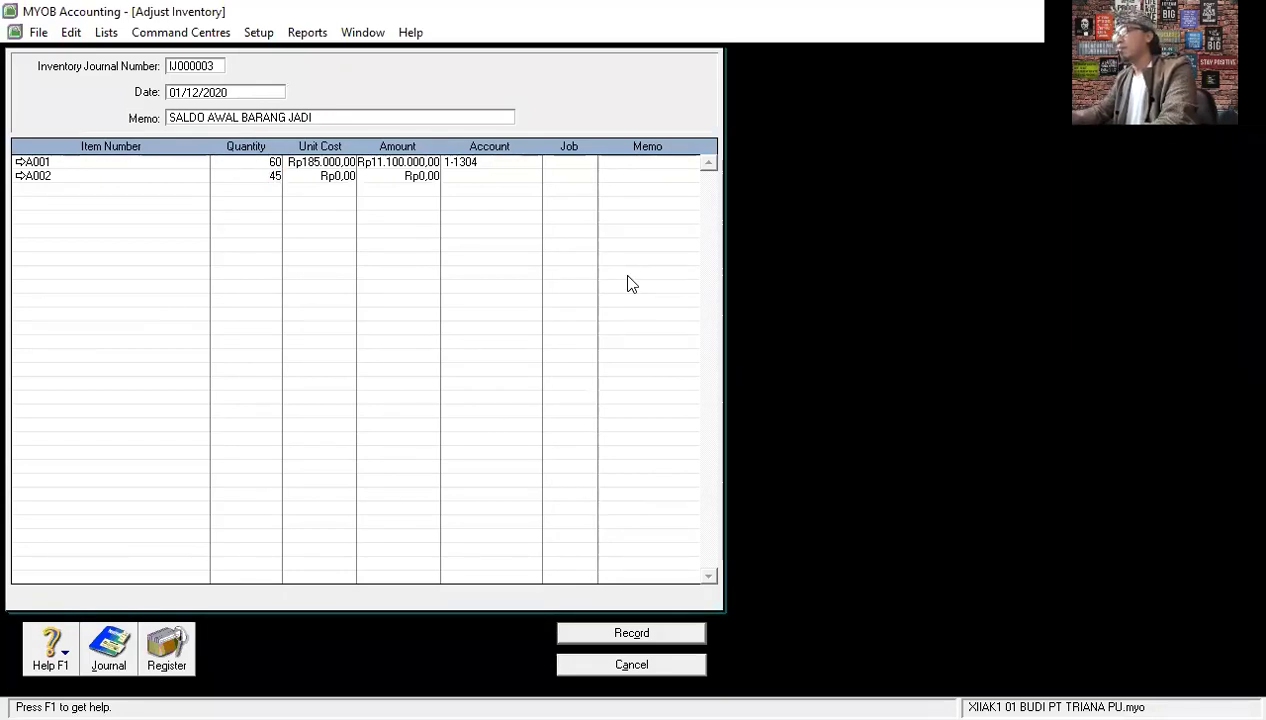
{"action": "key", "text": "Tab"}
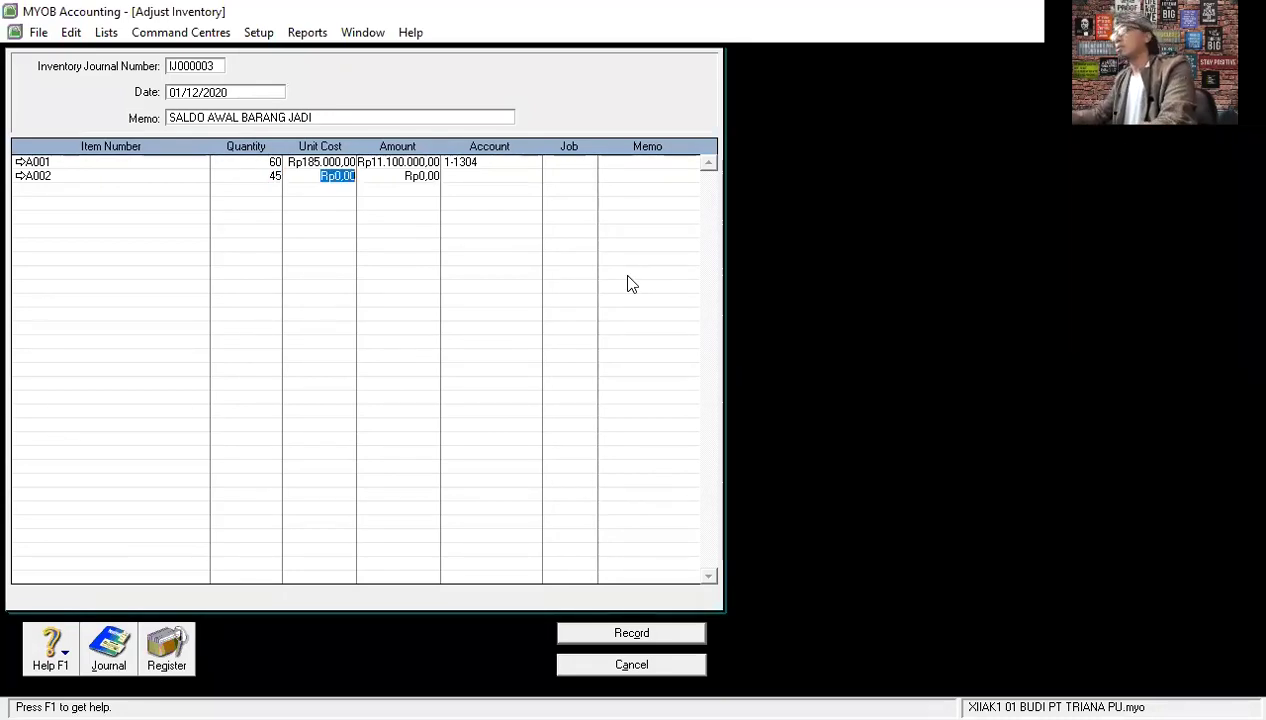
{"action": "type", "text": "200000"}
{"action": "key", "text": "Tab"}
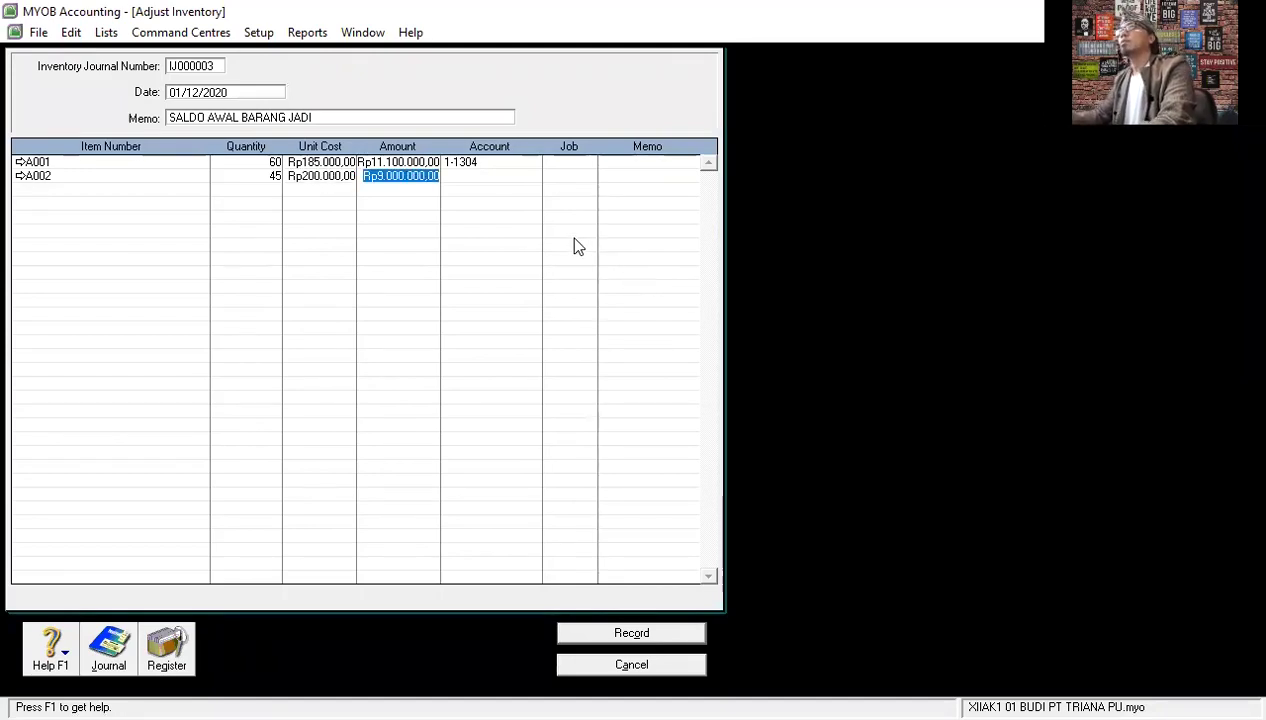
{"action": "left_click", "coordinate": [491, 178]}
{"action": "type", "text": "11304"}
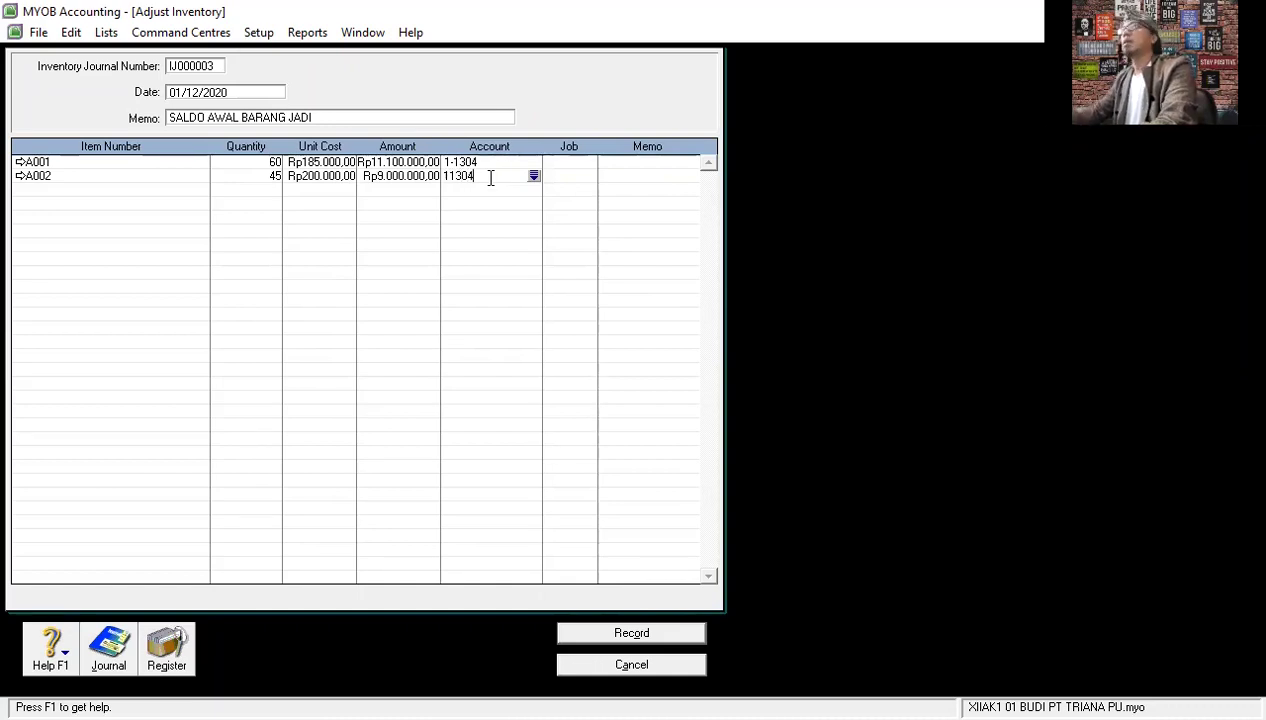
Add item A003 BOLU COKLAT to the adjustment with quantity 25 and unit cost 75000.
{"action": "left_click", "coordinate": [53, 190]}
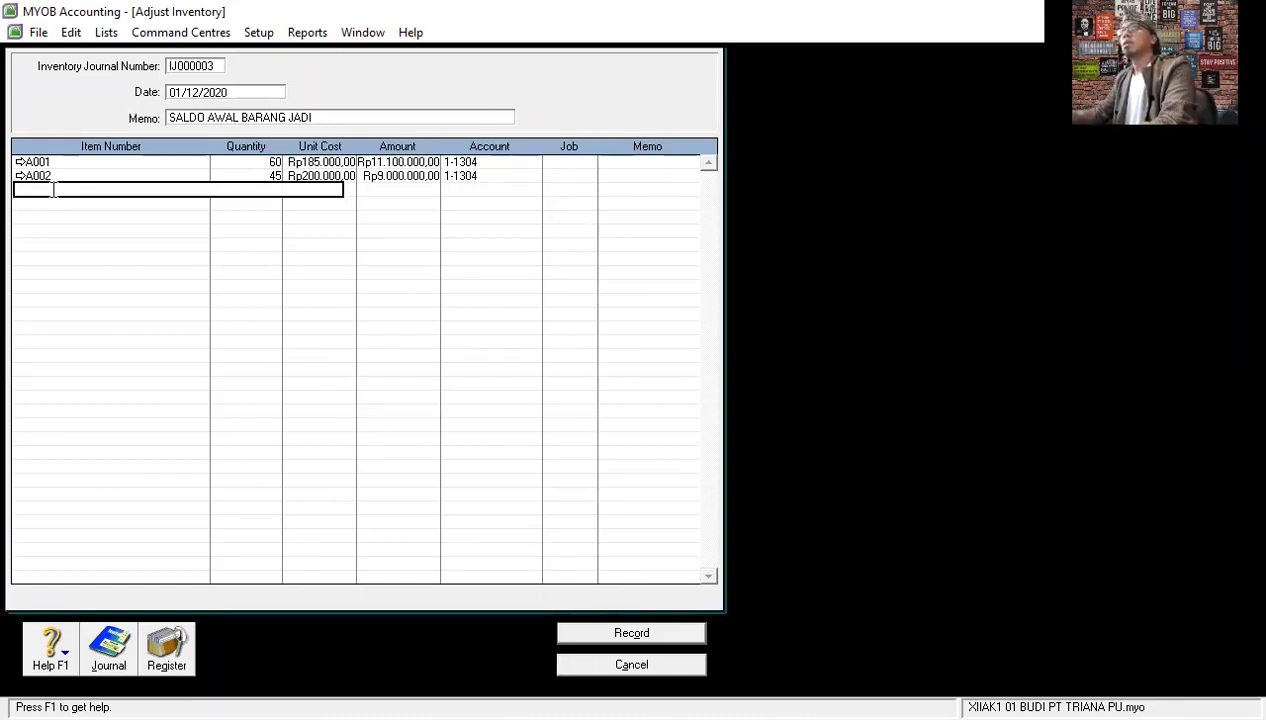
{"action": "key", "text": "Tab"}
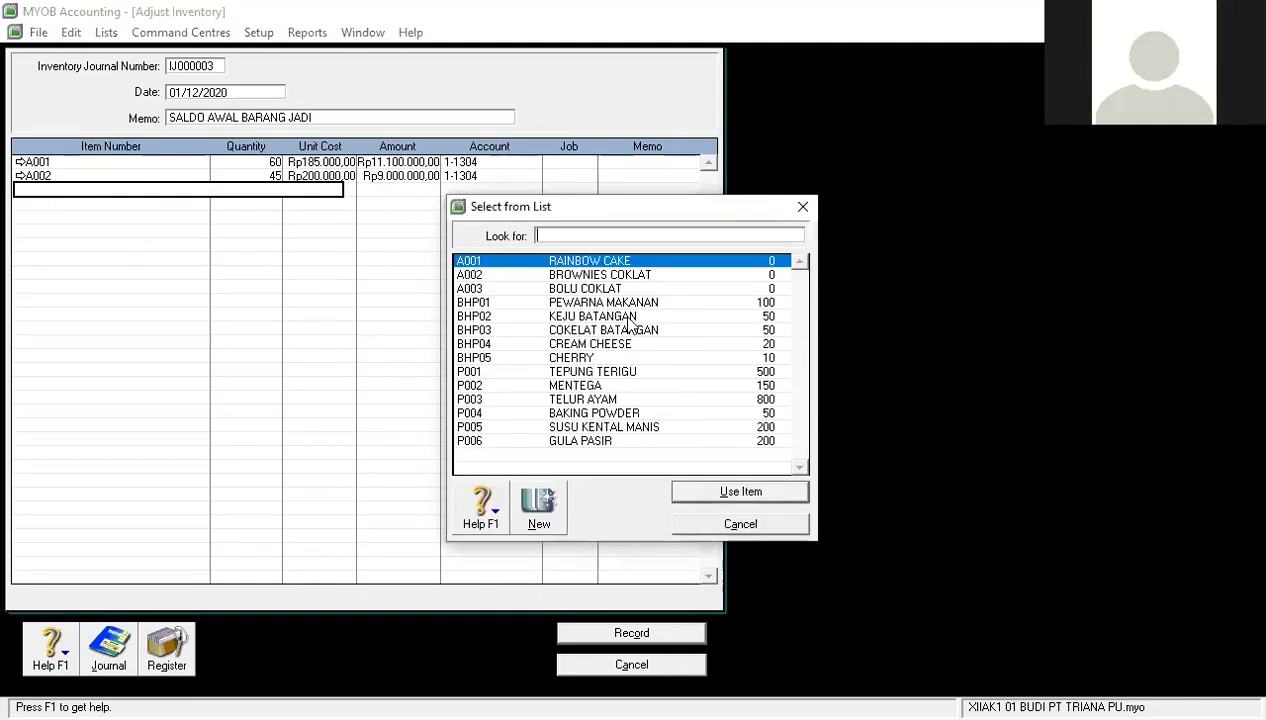
{"action": "double_click", "coordinate": [600, 289]}
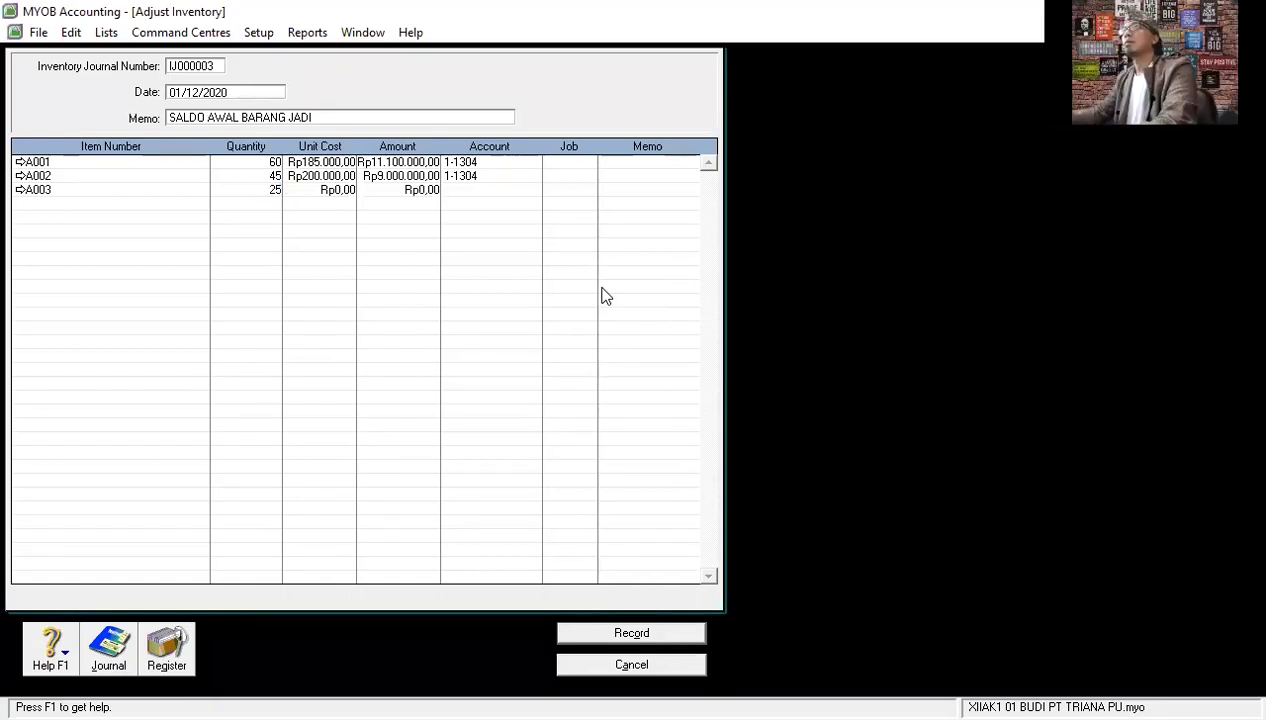
{"action": "left_click", "coordinate": [331, 192]}
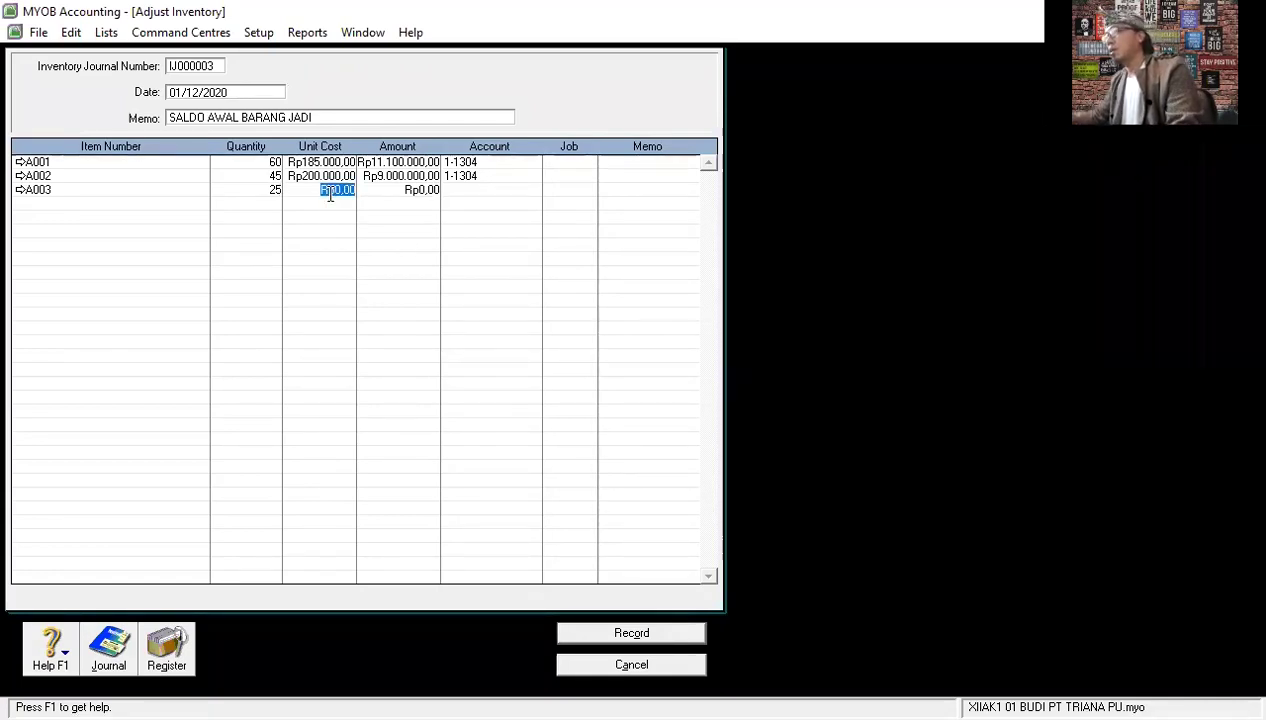
{"action": "type", "text": "75000"}
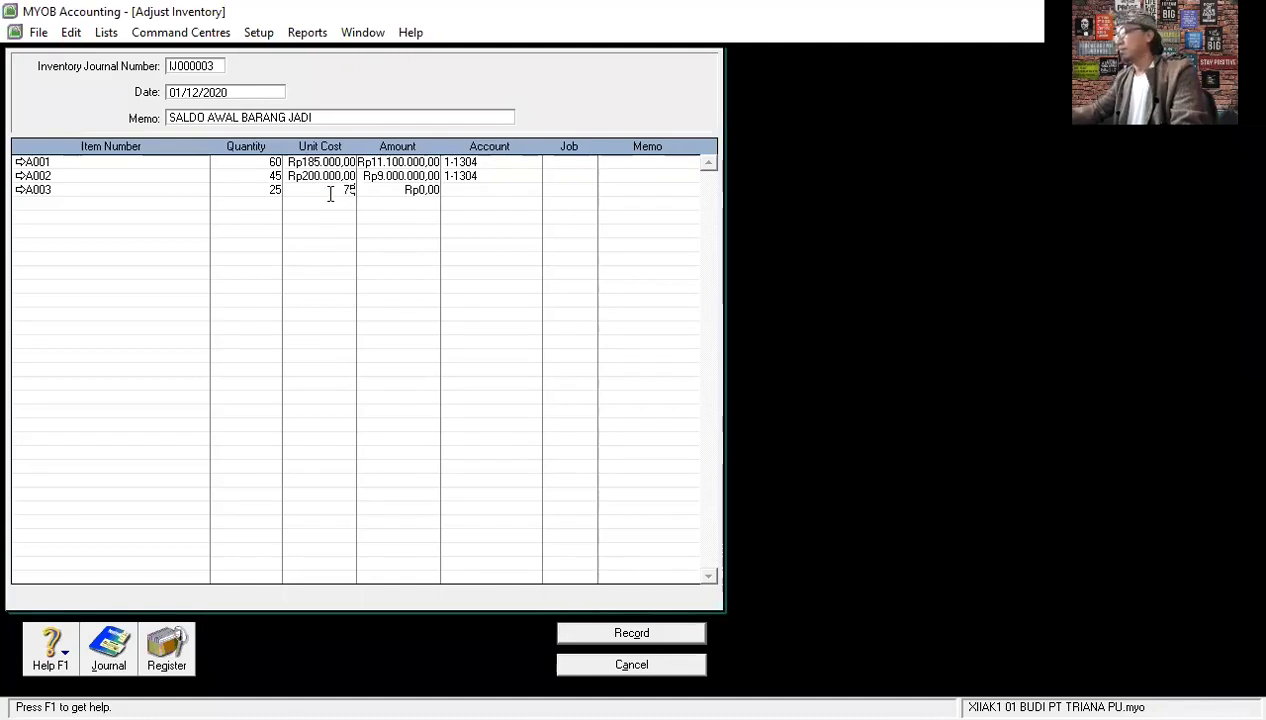
{"action": "key", "text": "Tab"}
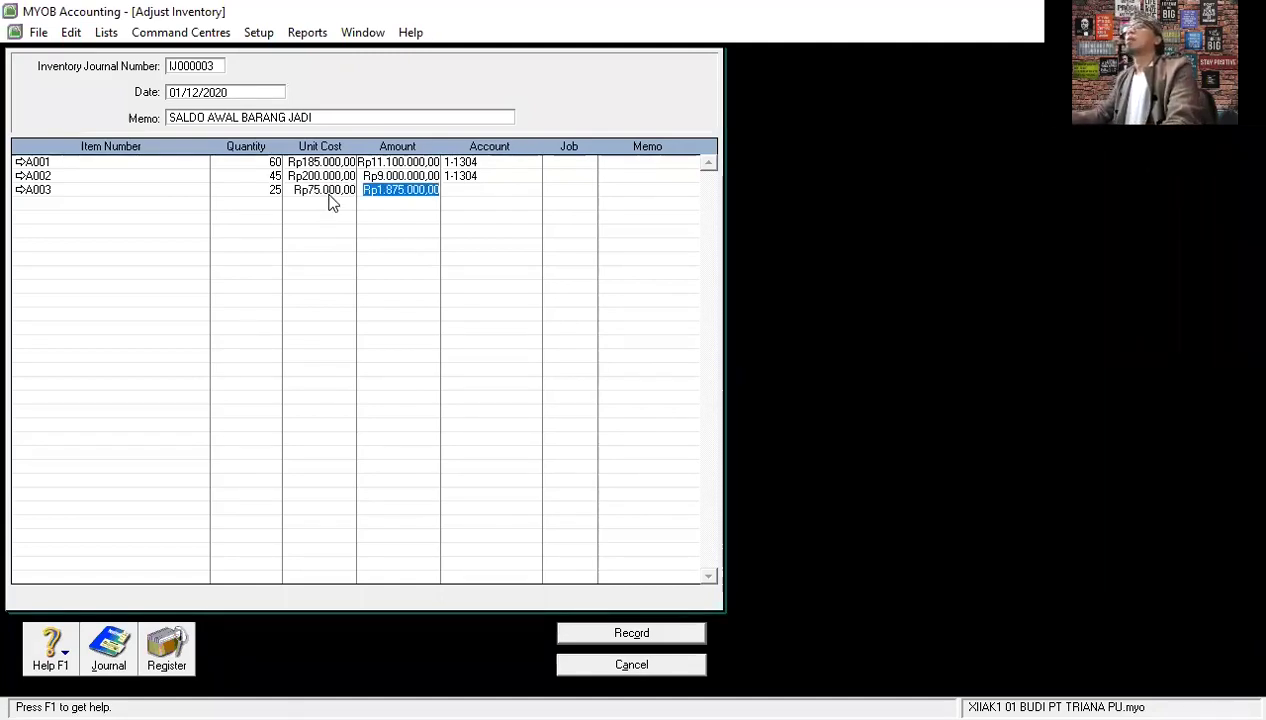
Assign account 1-1304 to the A003 adjustment line and preview the transaction recap.
{"action": "key", "text": "Tab"}
{"action": "type", "text": "11304"}
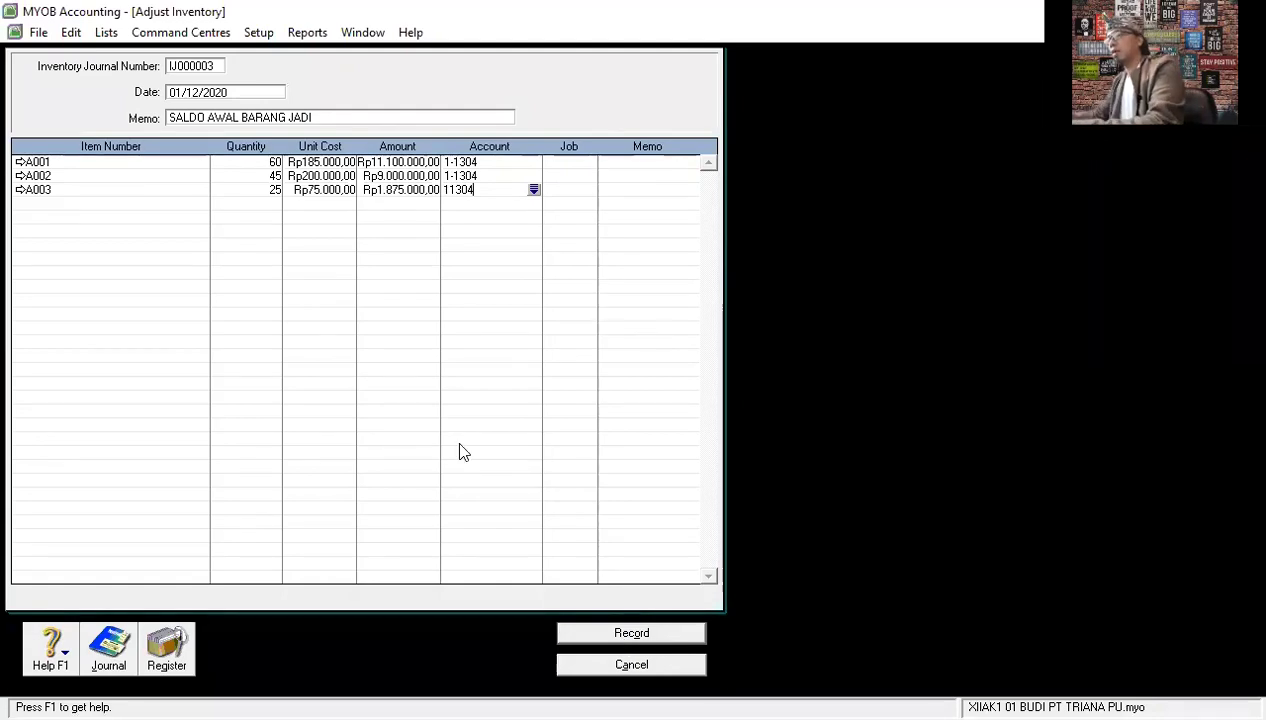
{"action": "key", "text": "ctrl+r"}
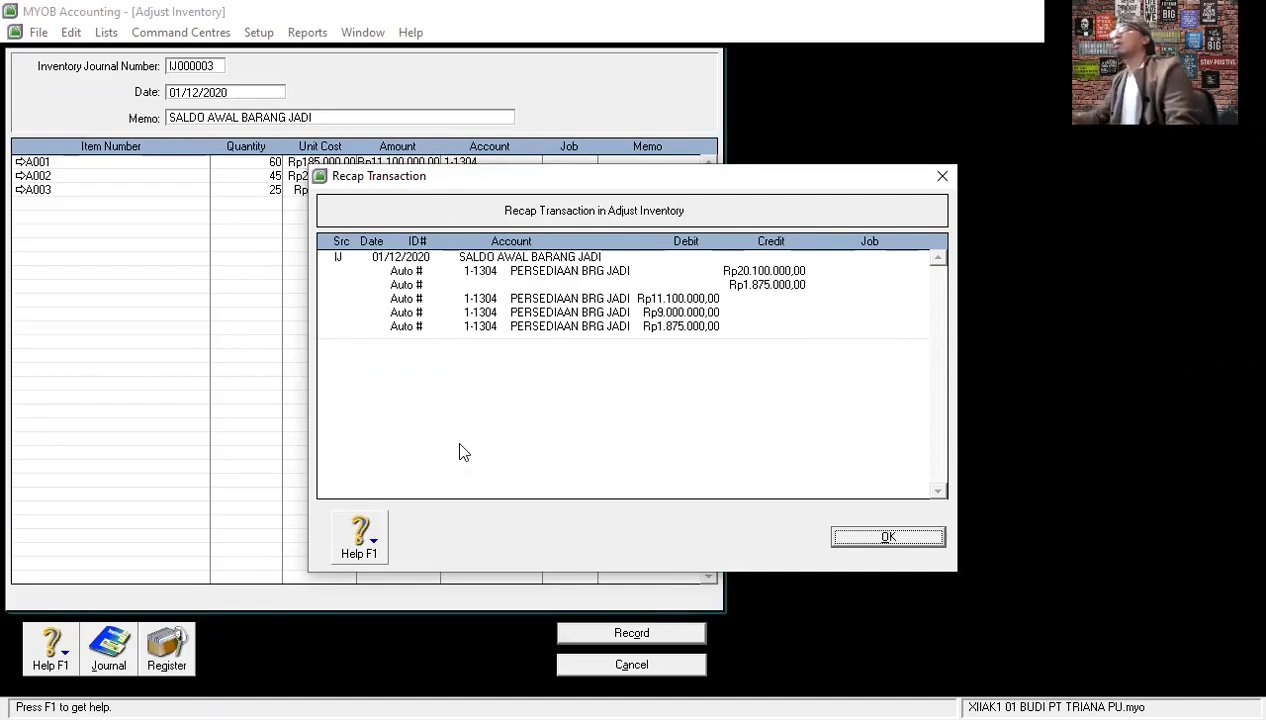
{"action": "left_click", "coordinate": [877, 537]}
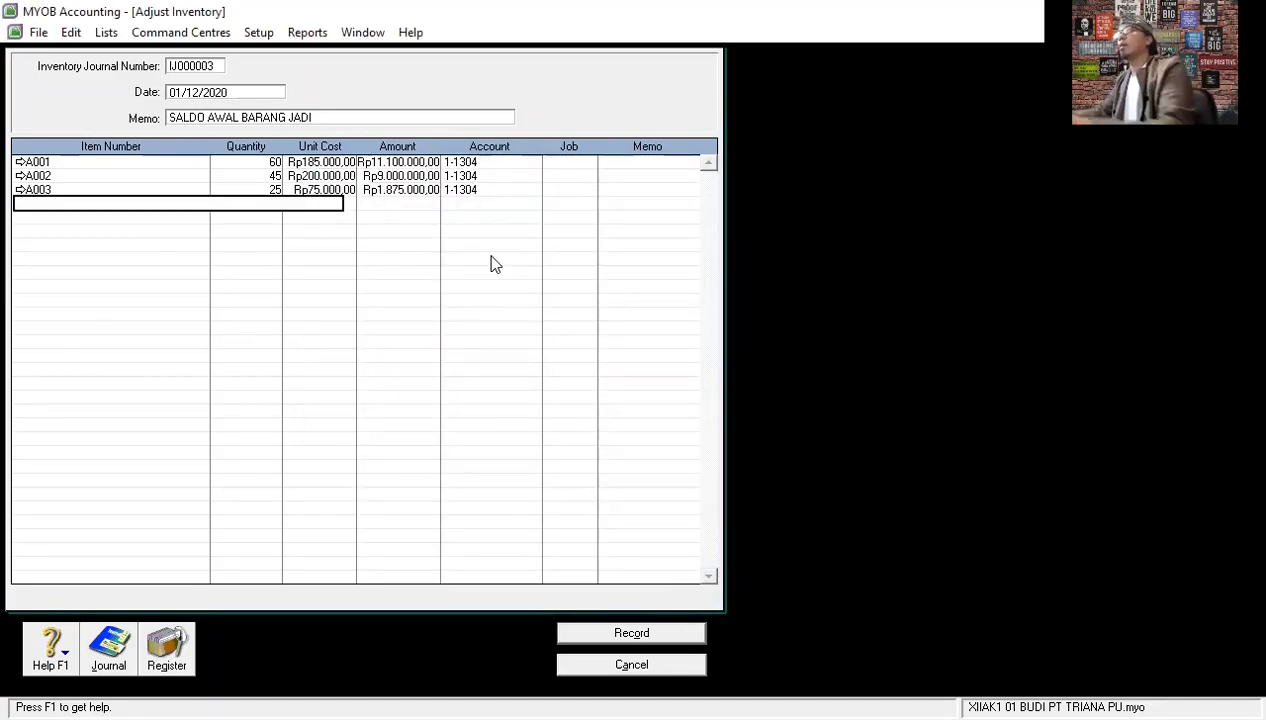
Recheck the recap of the SALDO AWAL BARANG JADI adjustment, then record it and leave the inventory adjustment form.
{"action": "key", "text": "ctrl+r"}
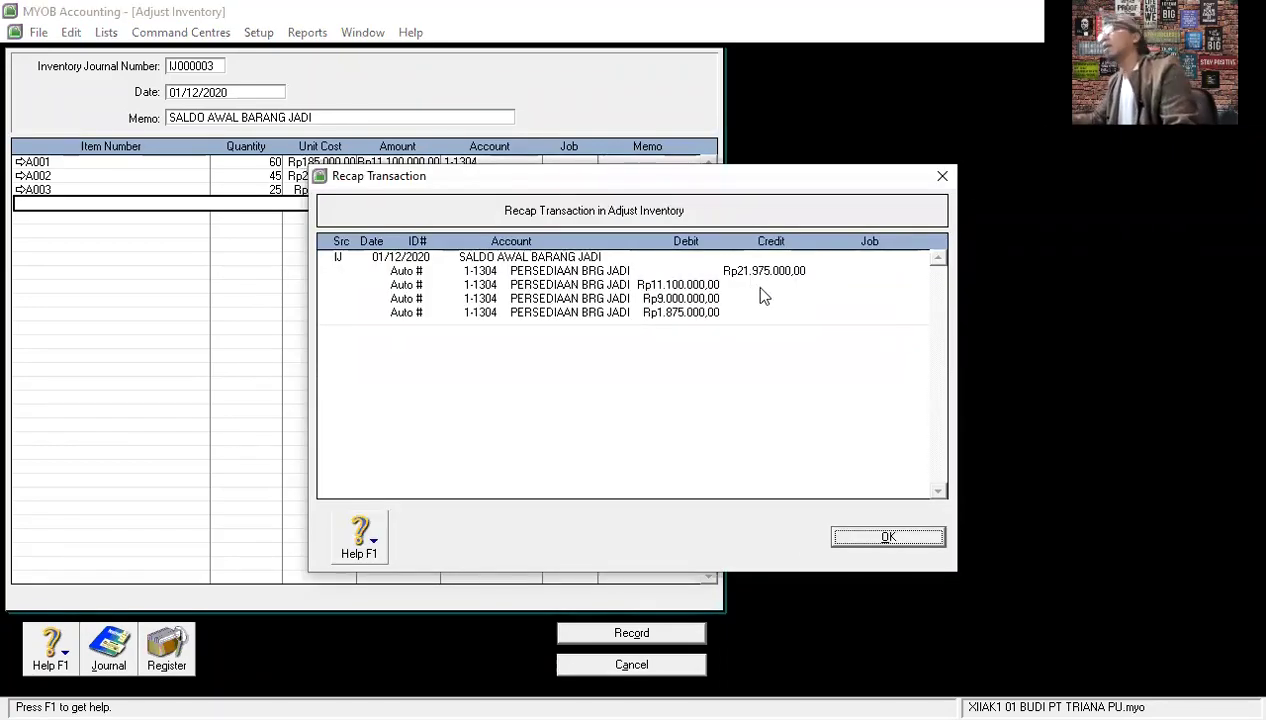
{"action": "left_click", "coordinate": [874, 541]}
{"action": "left_click", "coordinate": [640, 636]}
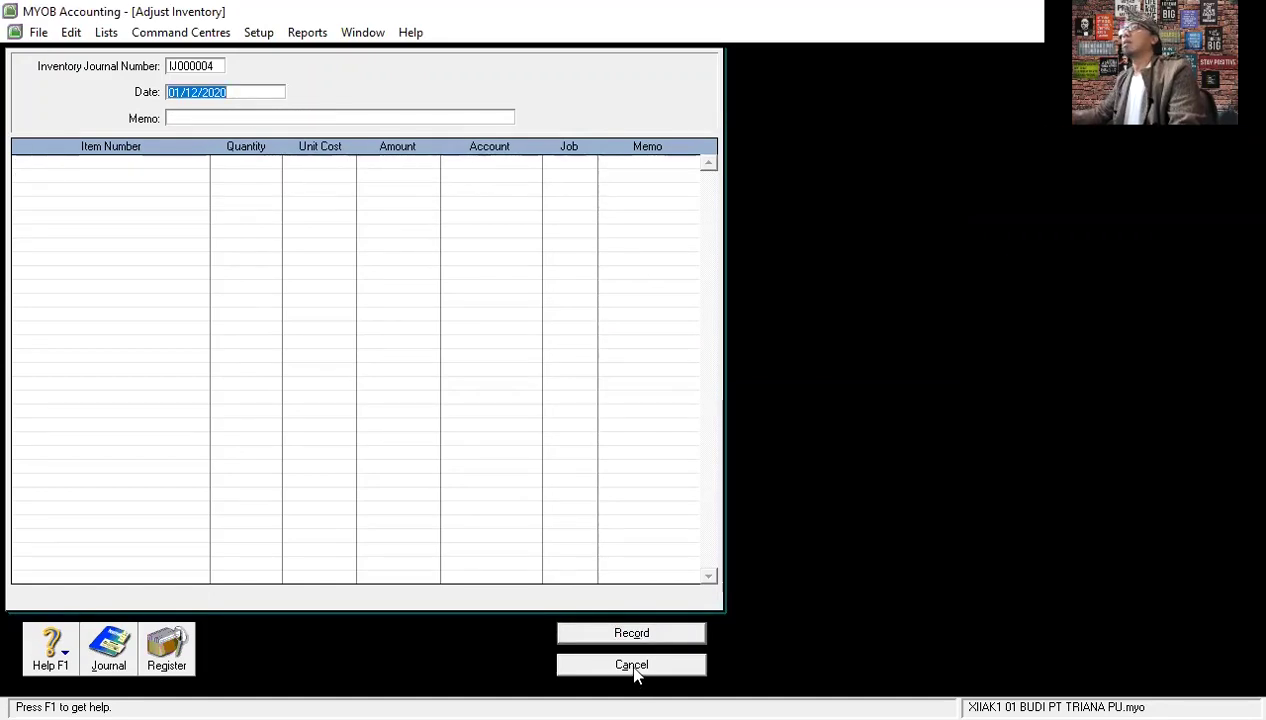
{"action": "left_click", "coordinate": [634, 666]}
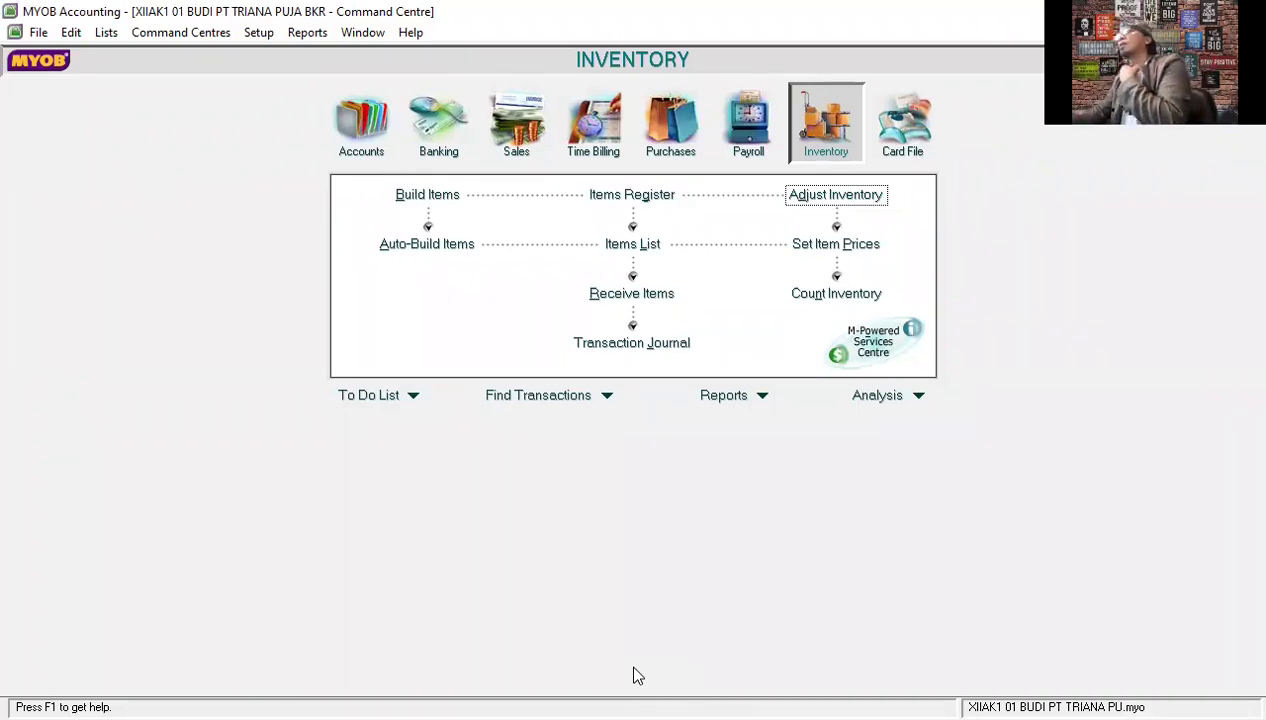
Start a new item in the items list with number PER-01 and name KANTONG MAKANAN.
{"action": "left_click", "coordinate": [630, 246]}
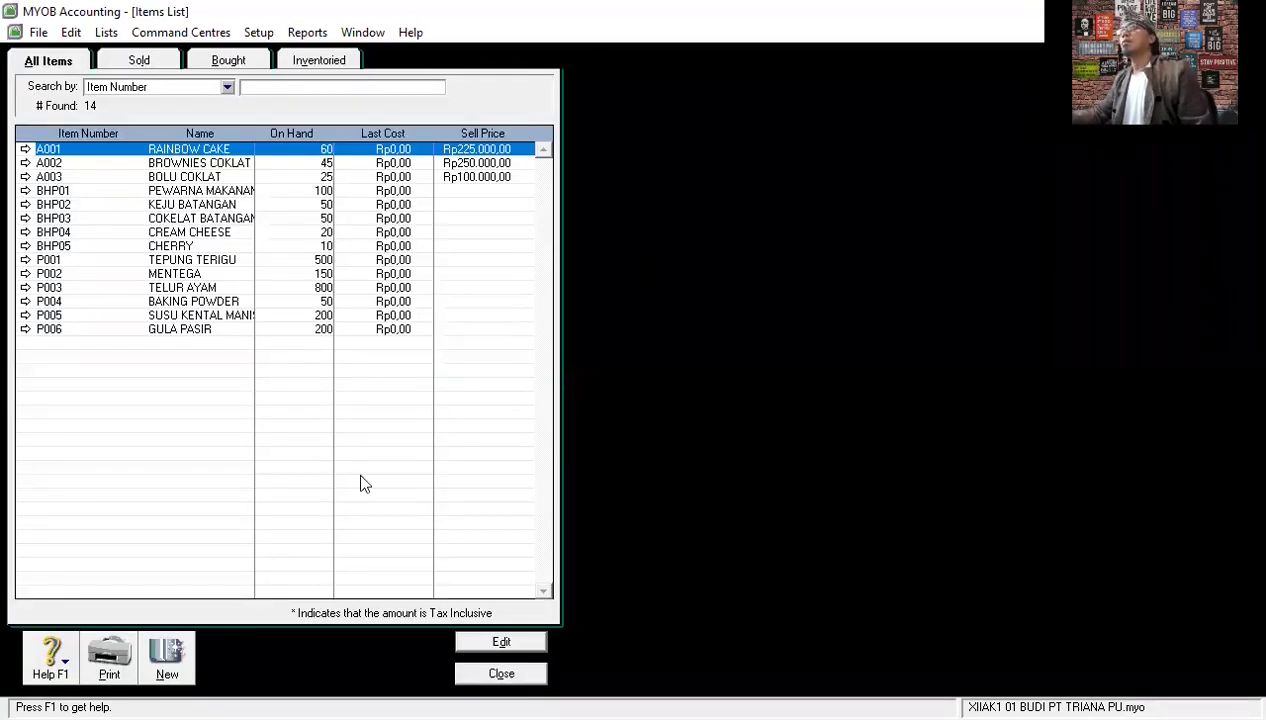
{"action": "left_click", "coordinate": [172, 652]}
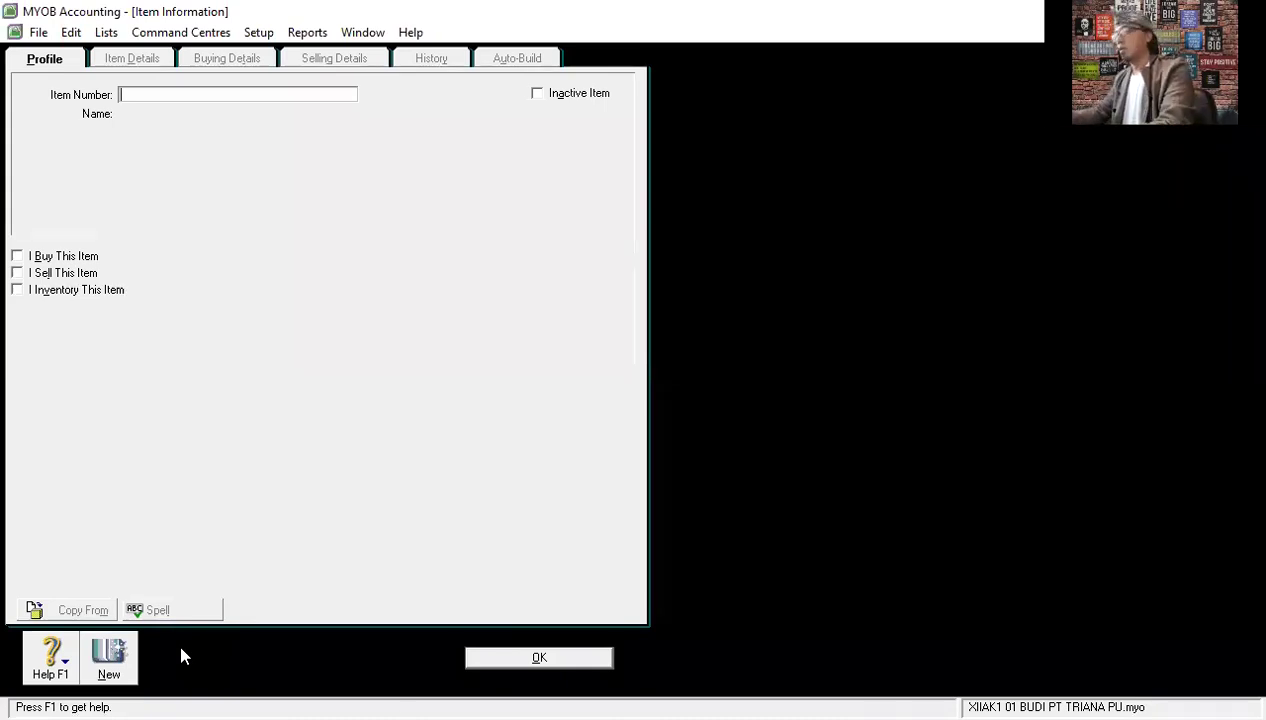
{"action": "type", "text": "PER-01"}
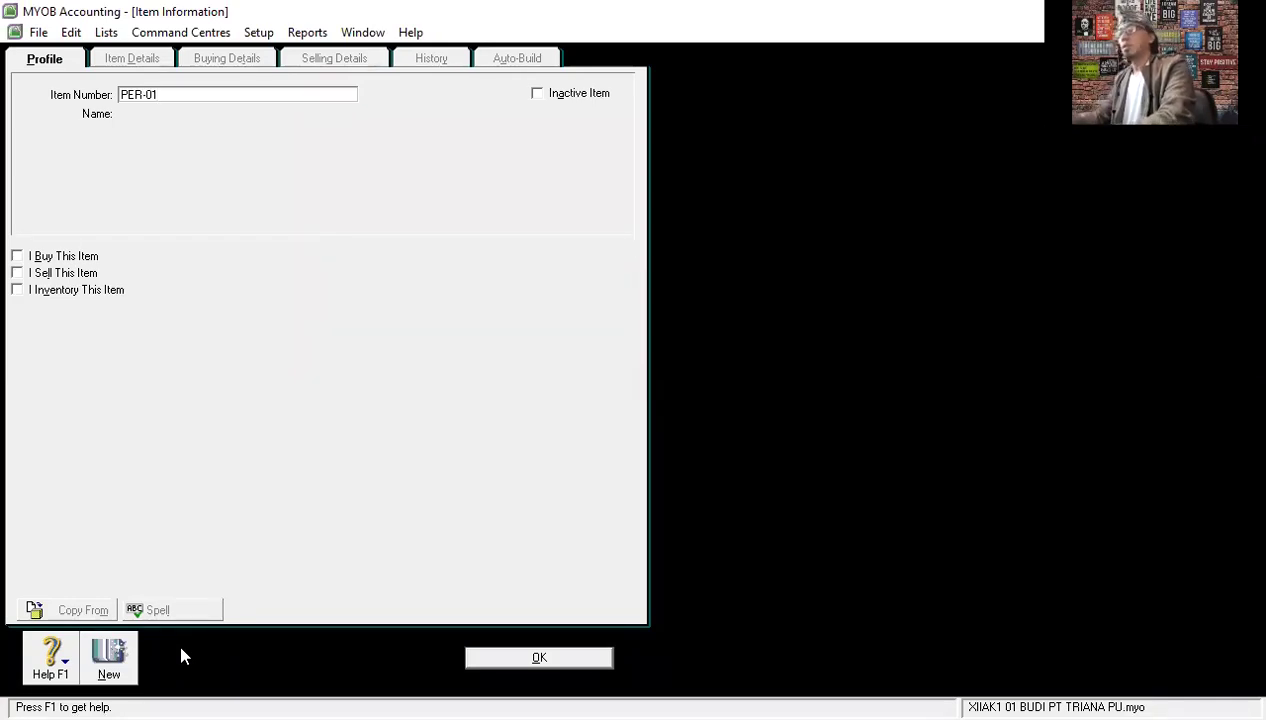
{"action": "key", "text": "Tab"}
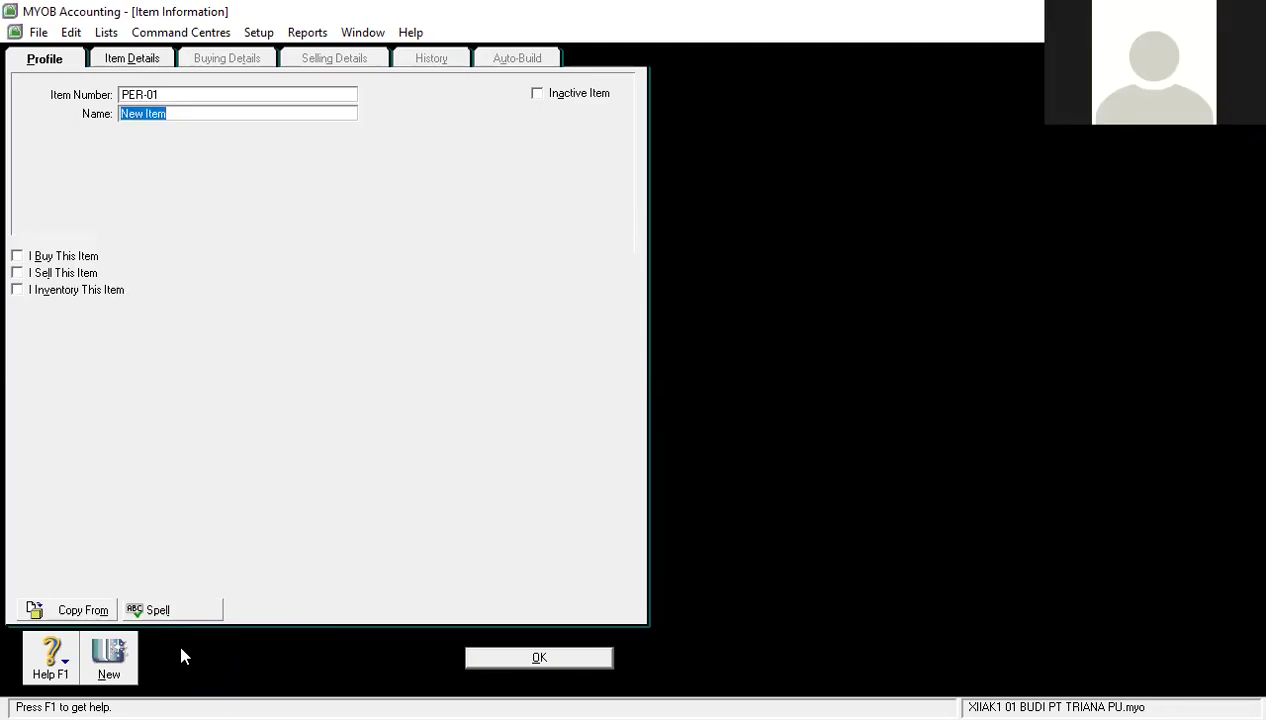
{"action": "type", "text": "KANTONG "}
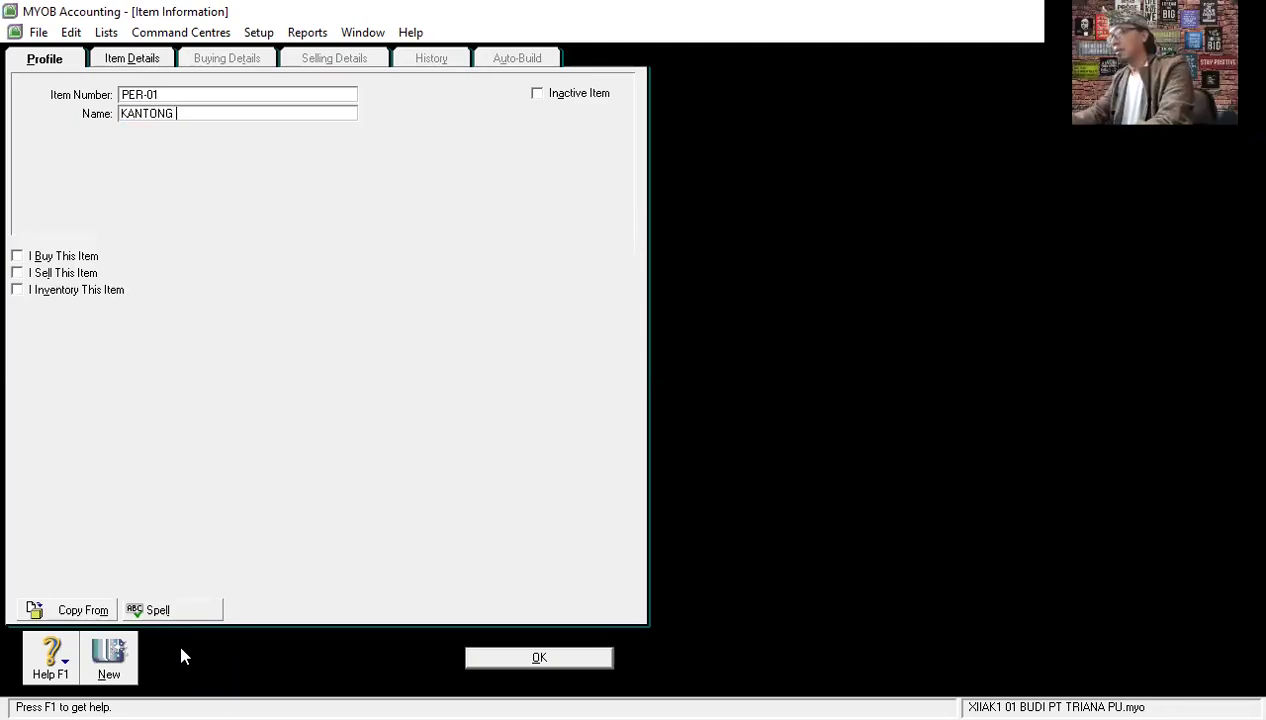
{"action": "type", "text": "MAKANAN"}
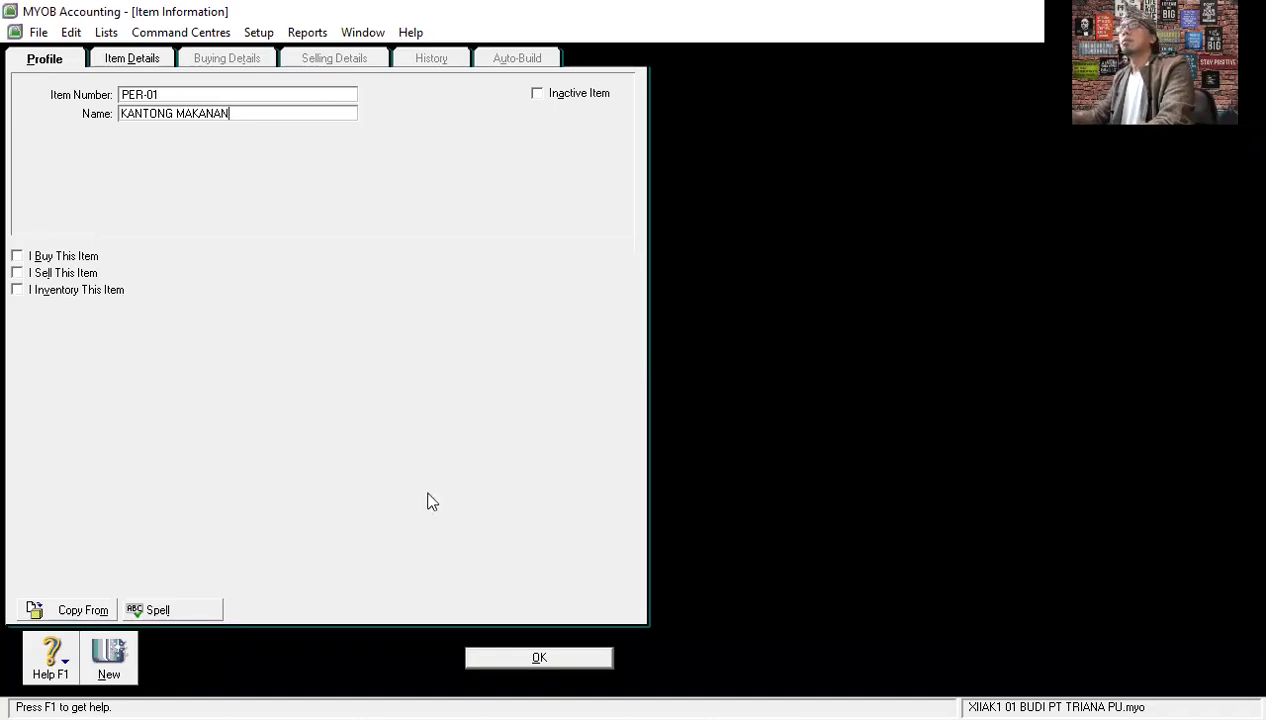
Mark PER-01 as bought and inventoried with asset account 1-1404 PERLENGKAPAN KANTOR, check its buying details and save it.
{"action": "left_click", "coordinate": [17, 256]}
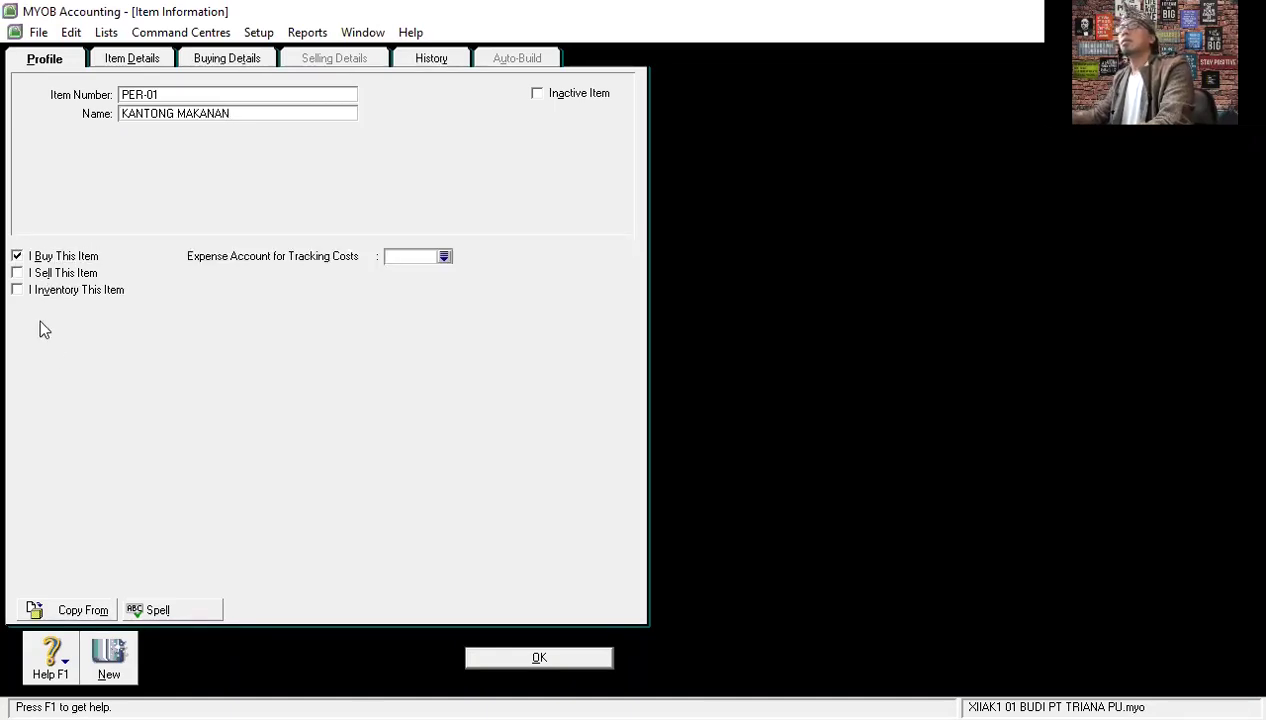
{"action": "left_click", "coordinate": [17, 289]}
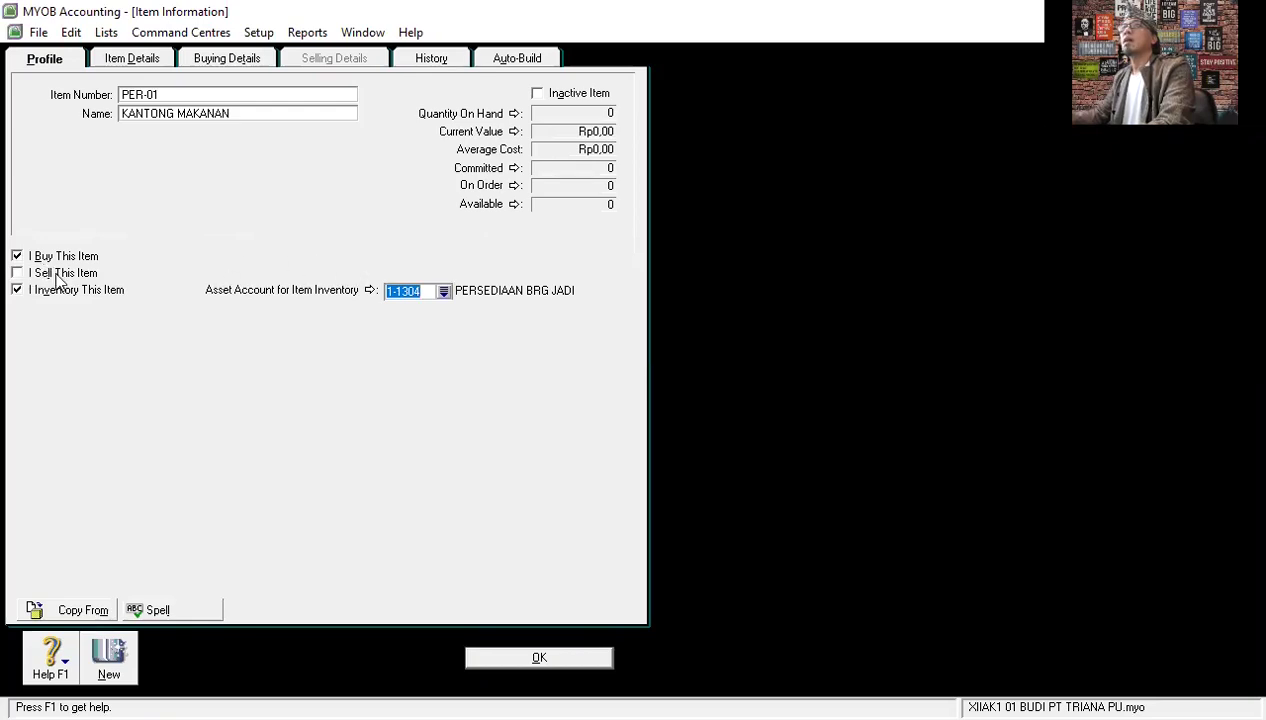
{"action": "left_click", "coordinate": [443, 291]}
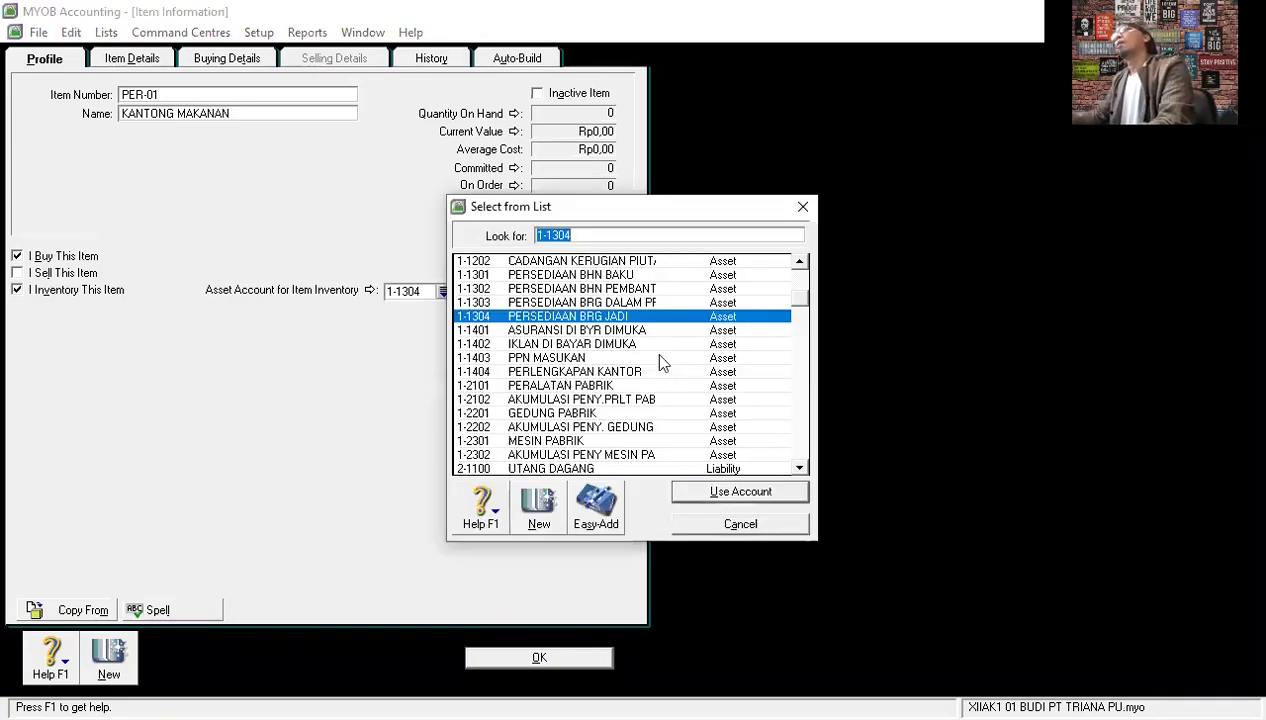
{"action": "left_click", "coordinate": [597, 371]}
{"action": "left_click", "coordinate": [732, 490]}
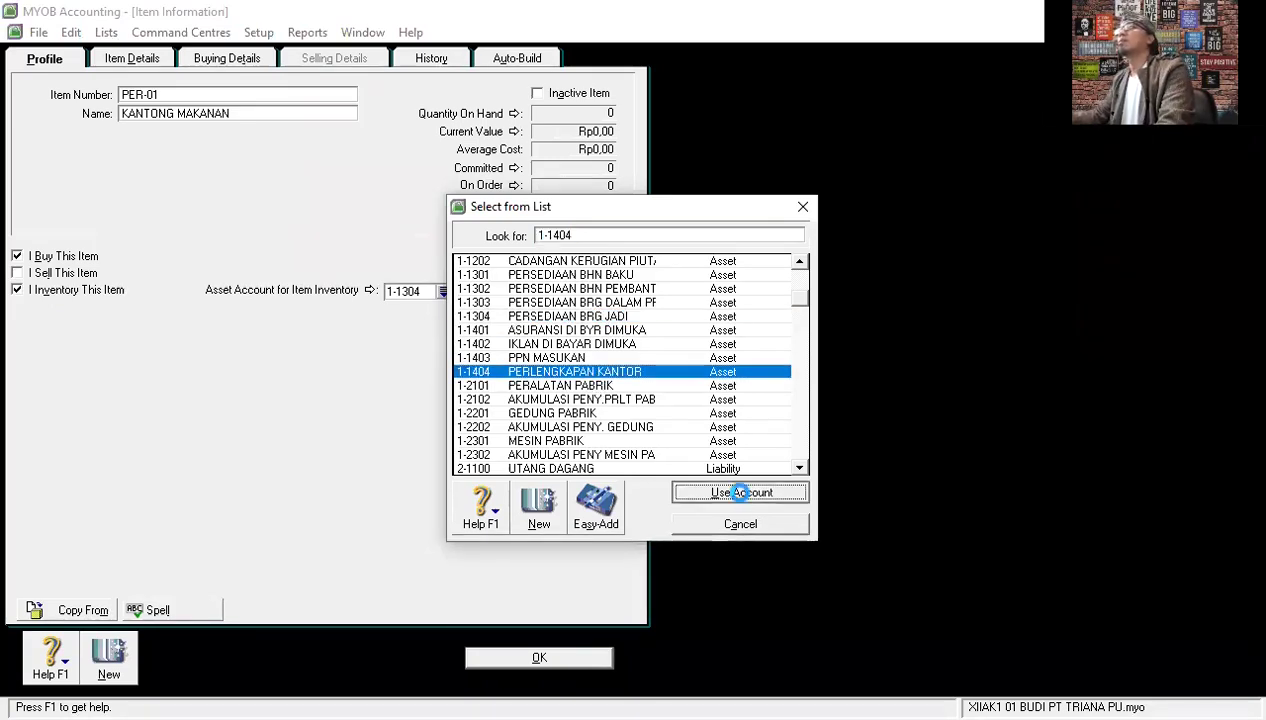
{"action": "left_click", "coordinate": [212, 60]}
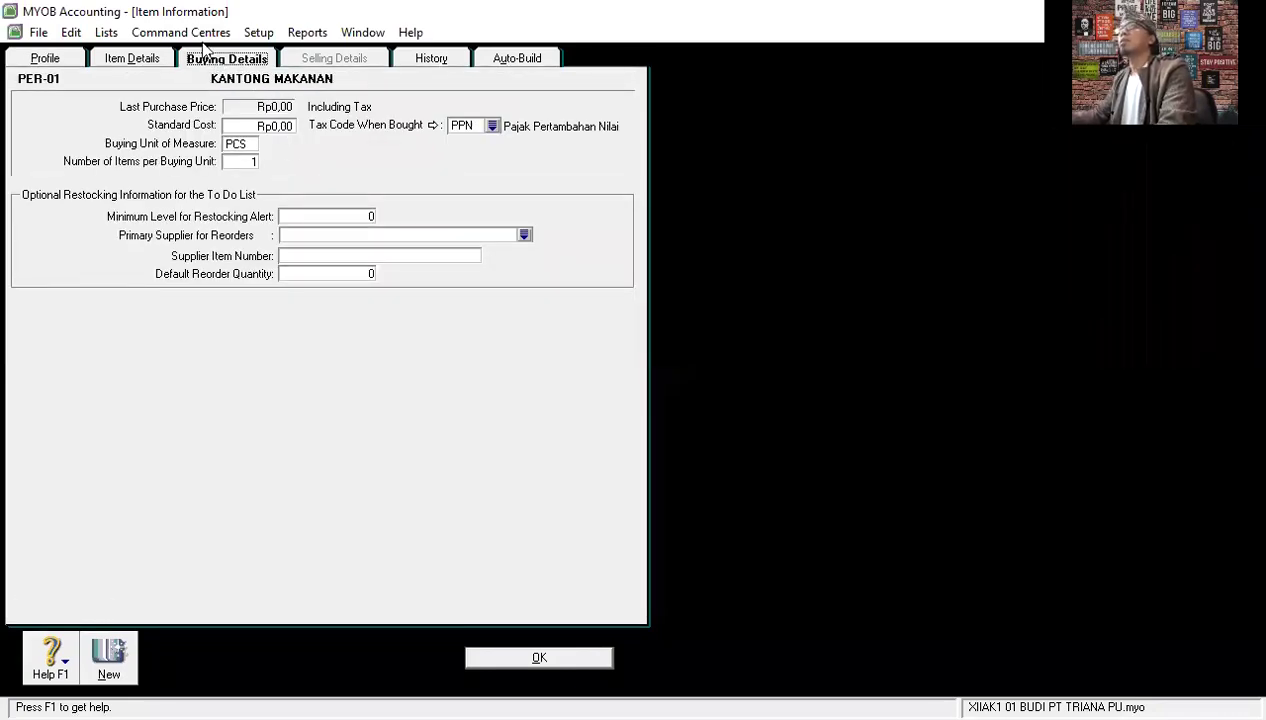
{"action": "left_click", "coordinate": [46, 59]}
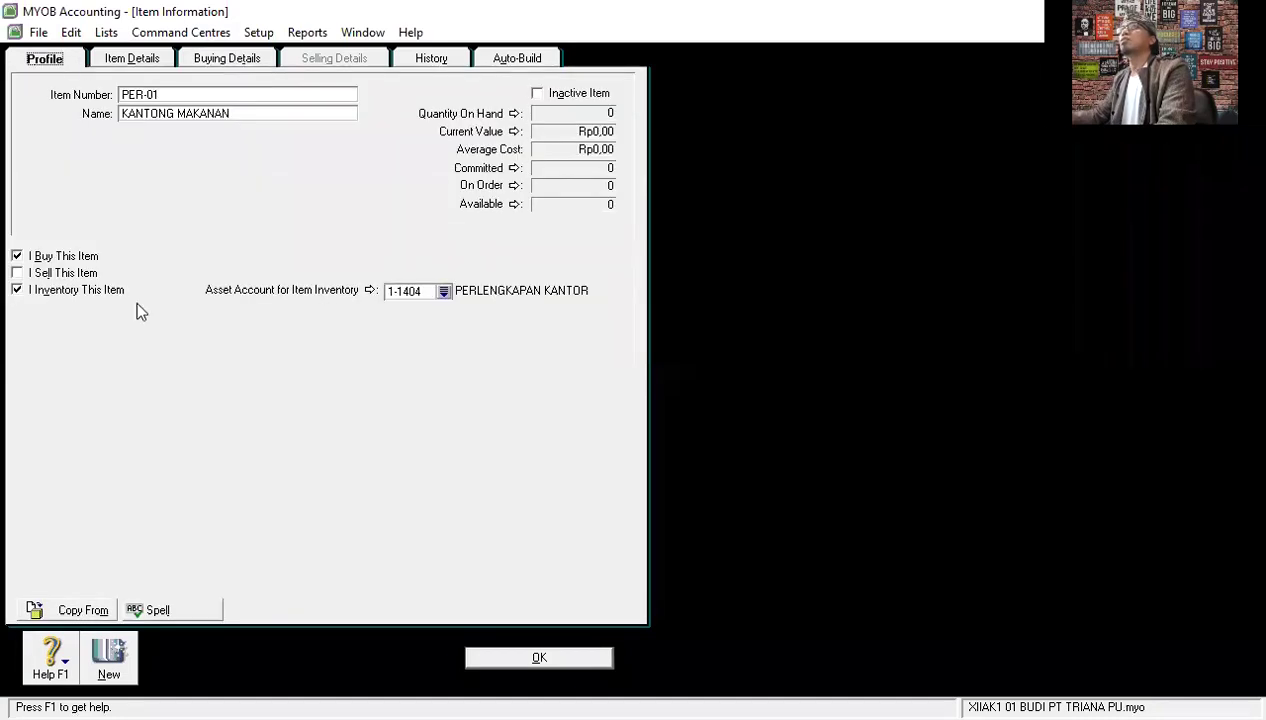
{"action": "left_click", "coordinate": [539, 659]}
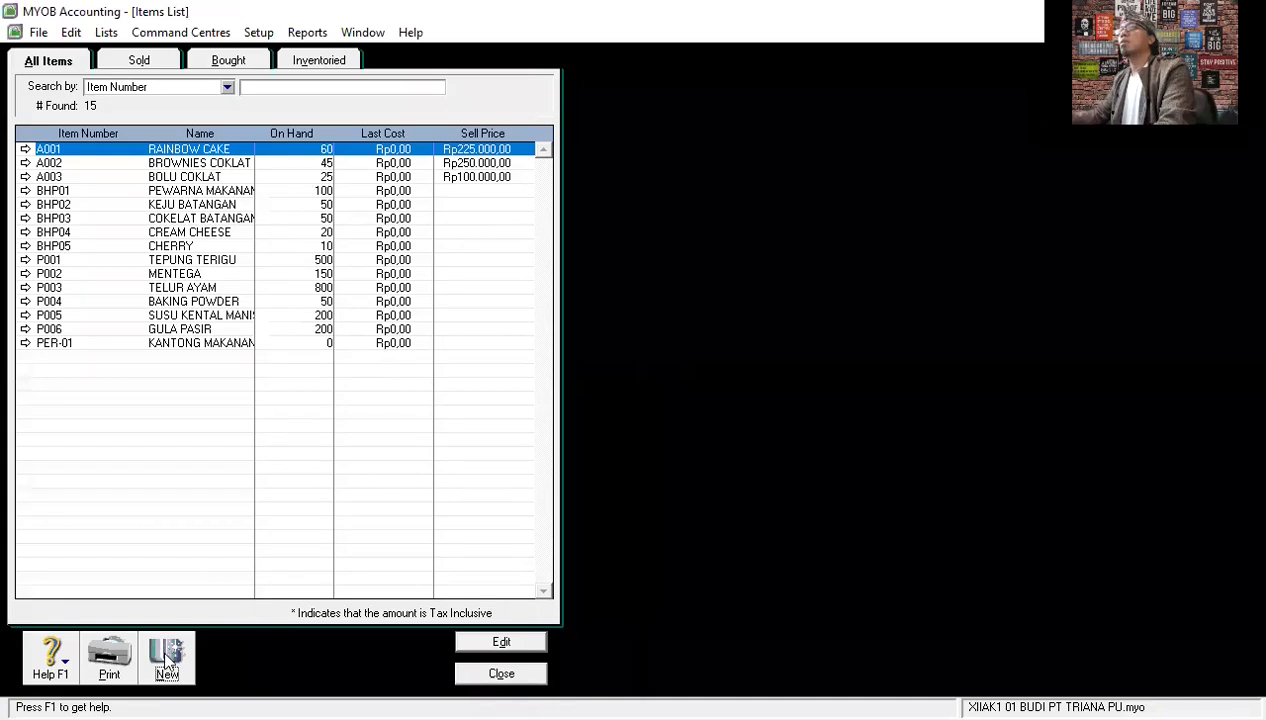
Create and save item PER-02 named FAKTUR, marked as bought and inventoried.
{"action": "left_click", "coordinate": [166, 658]}
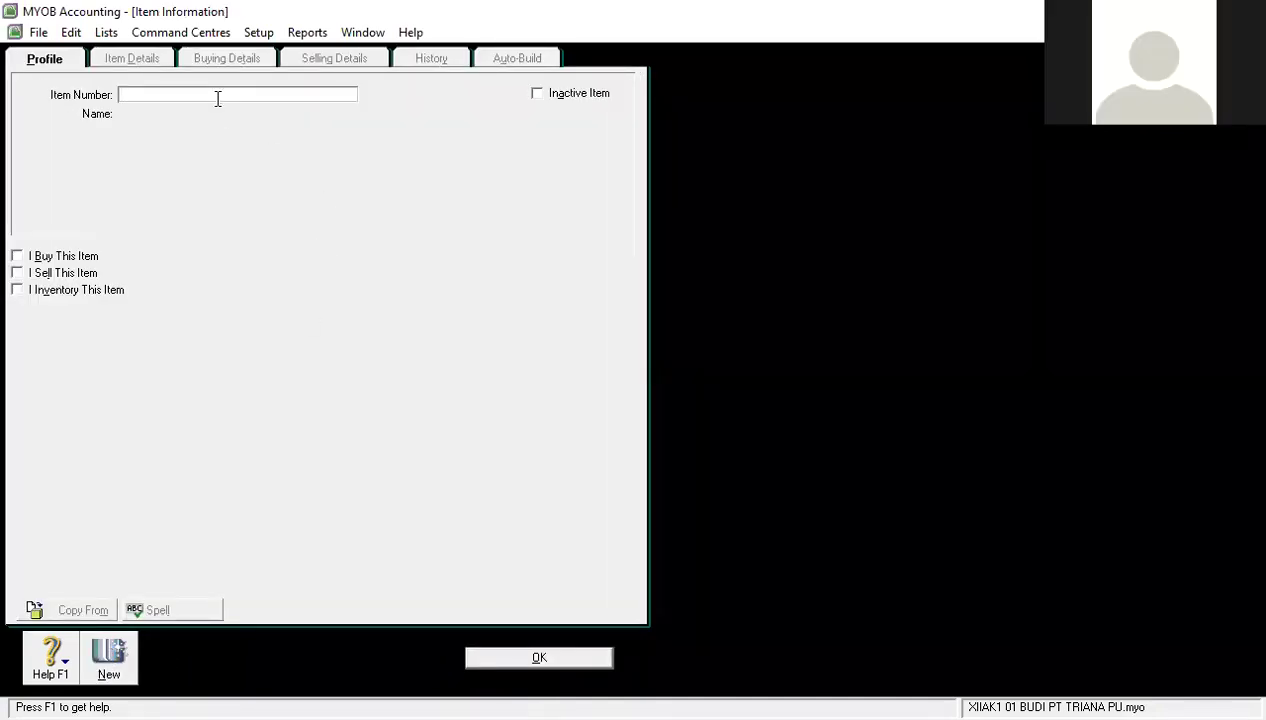
{"action": "type", "text": "PER-02"}
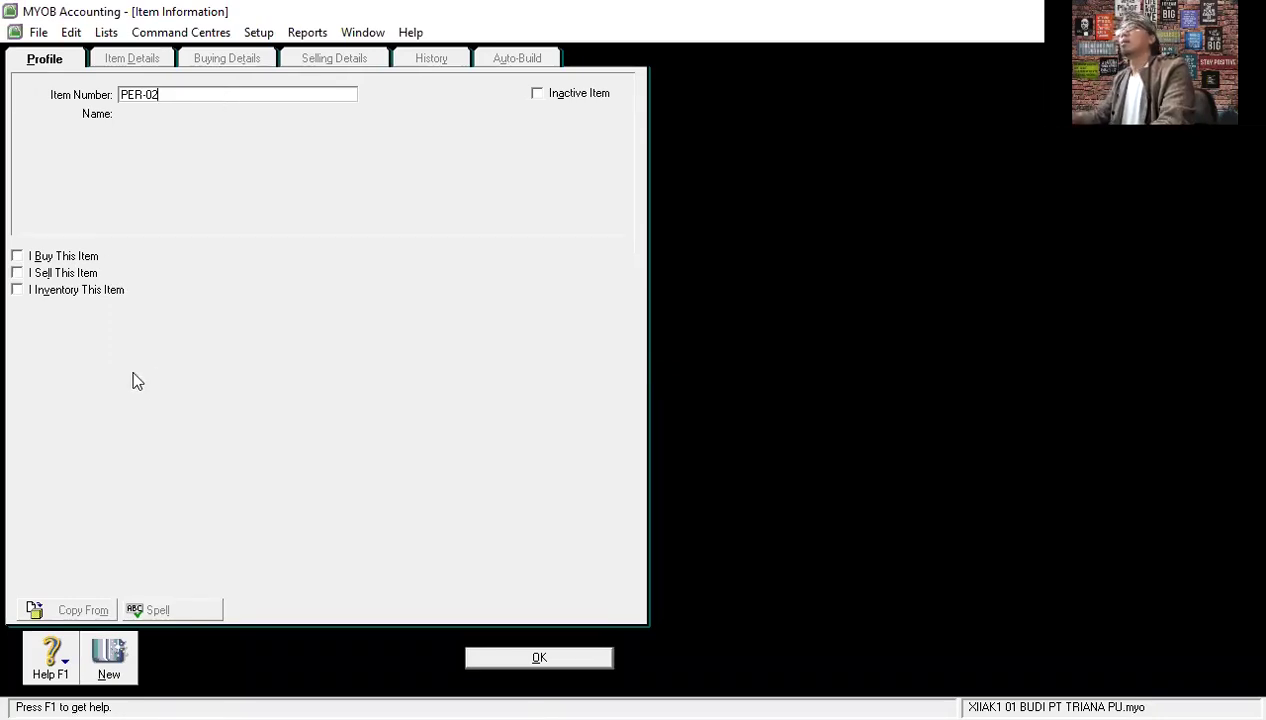
{"action": "left_click", "coordinate": [52, 255]}
{"action": "left_click", "coordinate": [46, 292]}
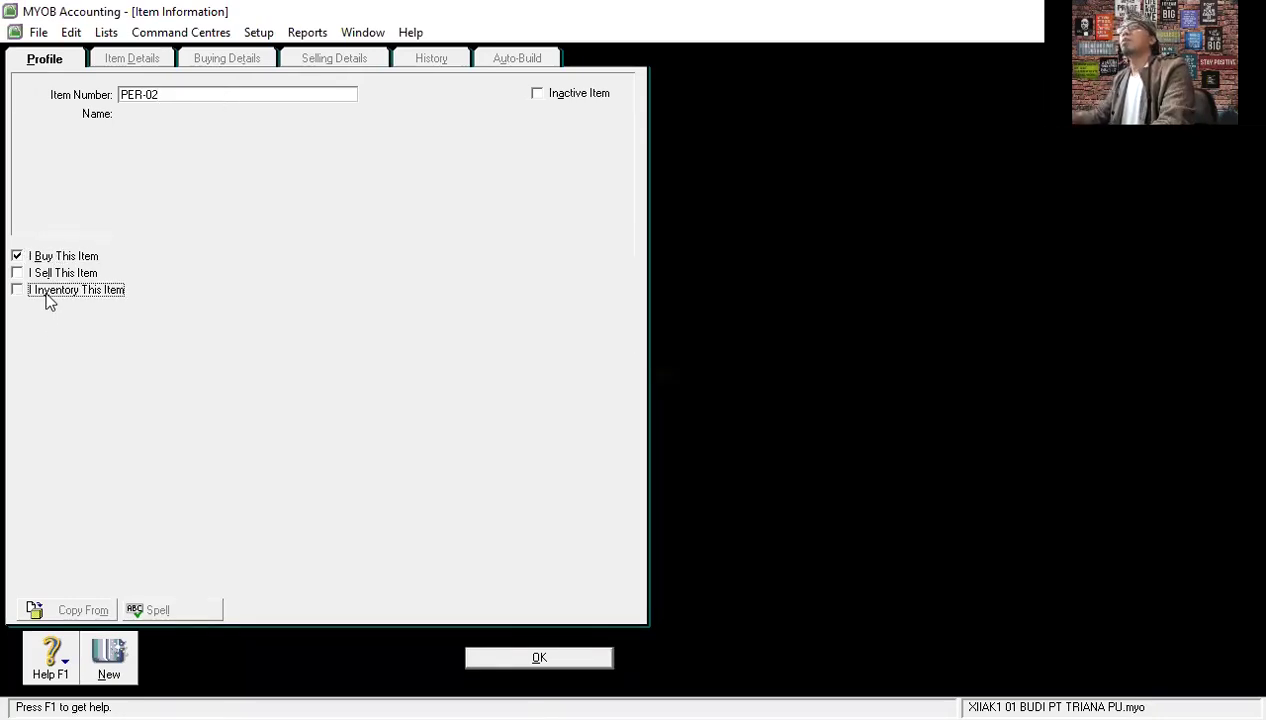
{"action": "left_click", "coordinate": [161, 95]}
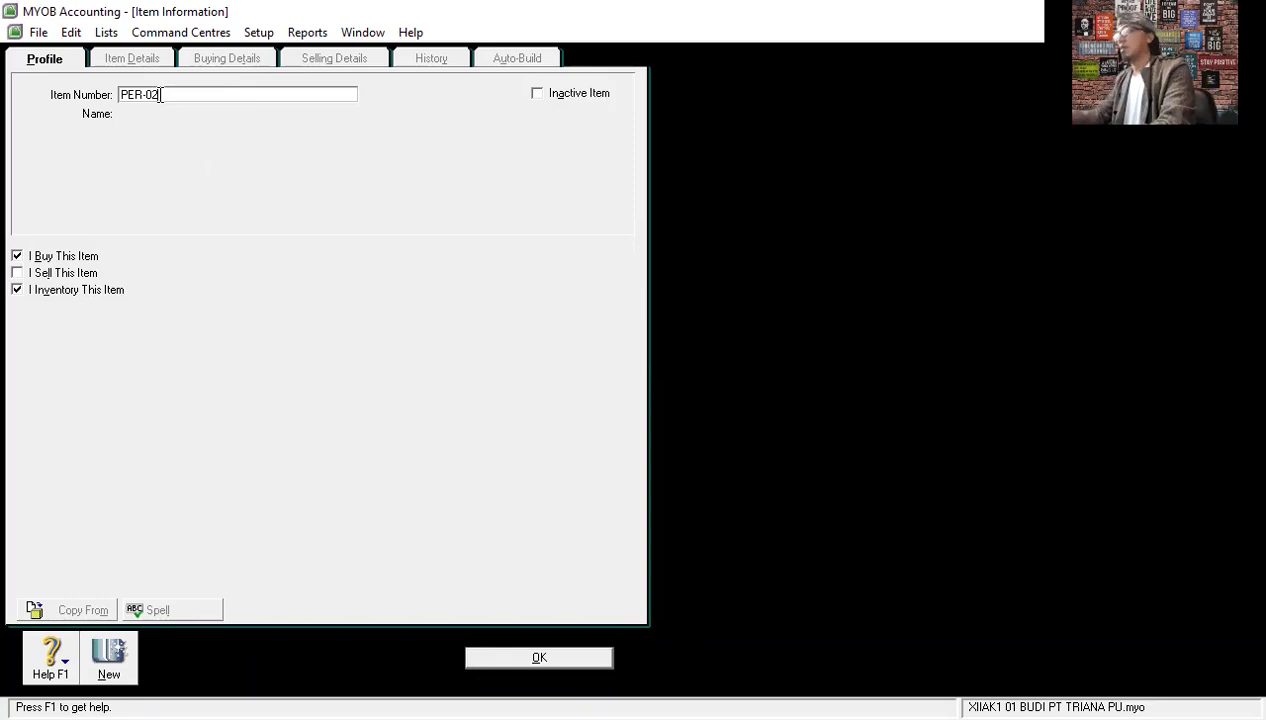
{"action": "key", "text": "Tab"}
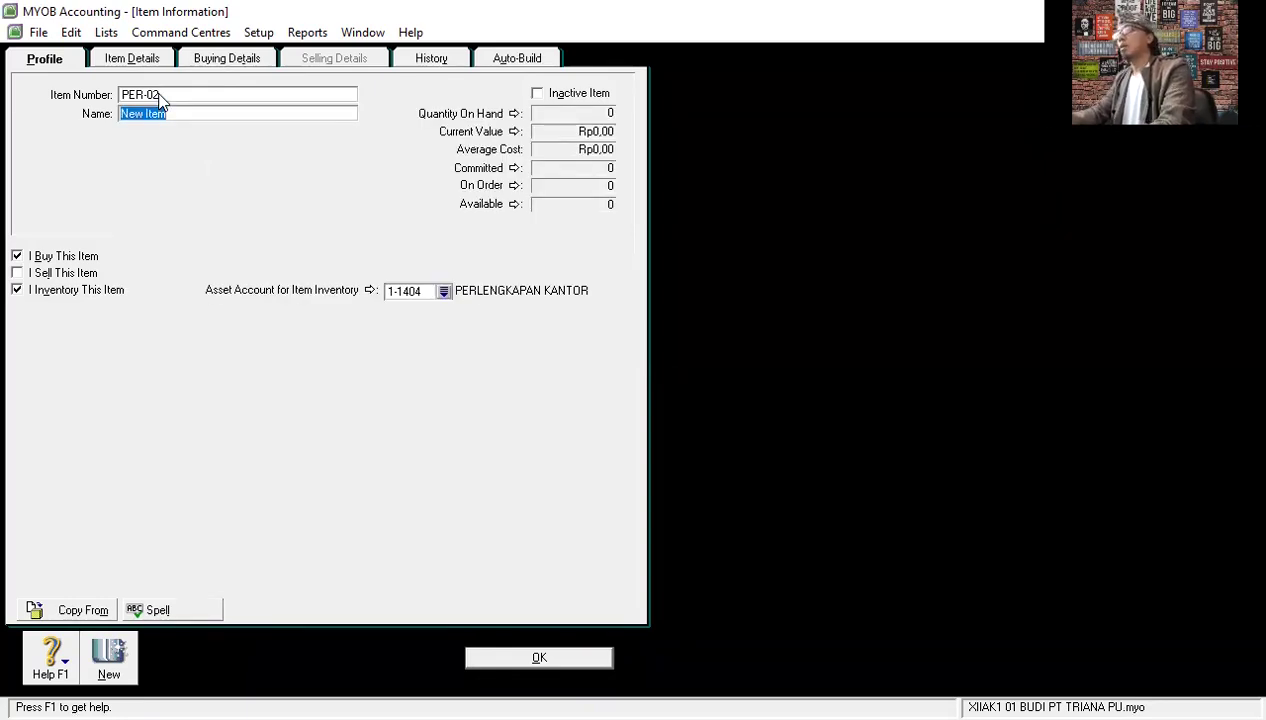
{"action": "type", "text": "FAKTUR"}
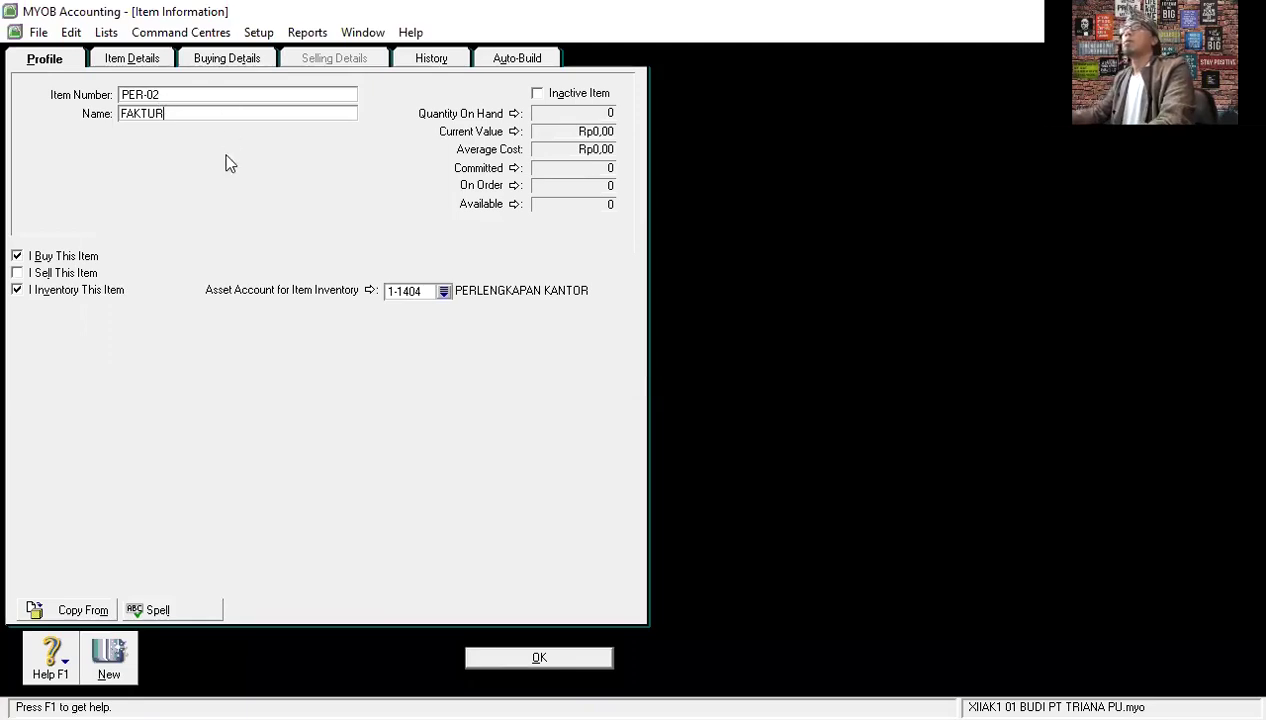
{"action": "left_click", "coordinate": [540, 659]}
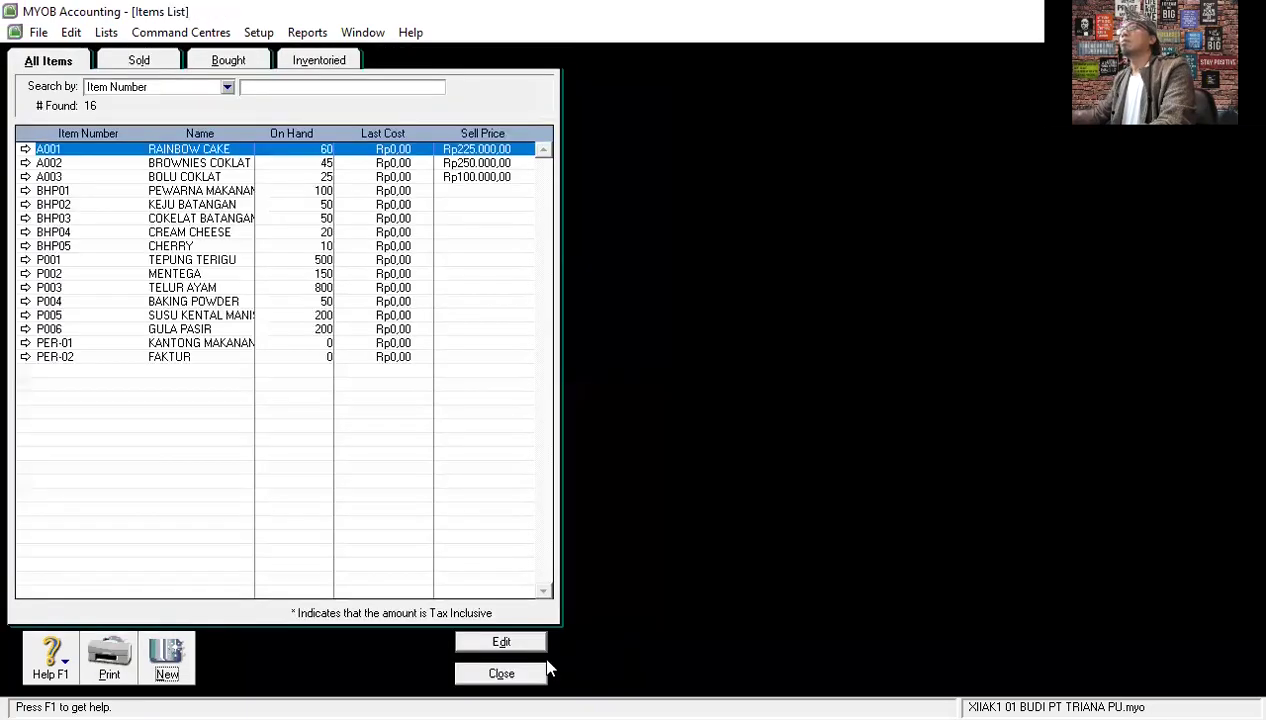
Start a new item with number PER-03 and name KUITANSI.
{"action": "left_click", "coordinate": [167, 660]}
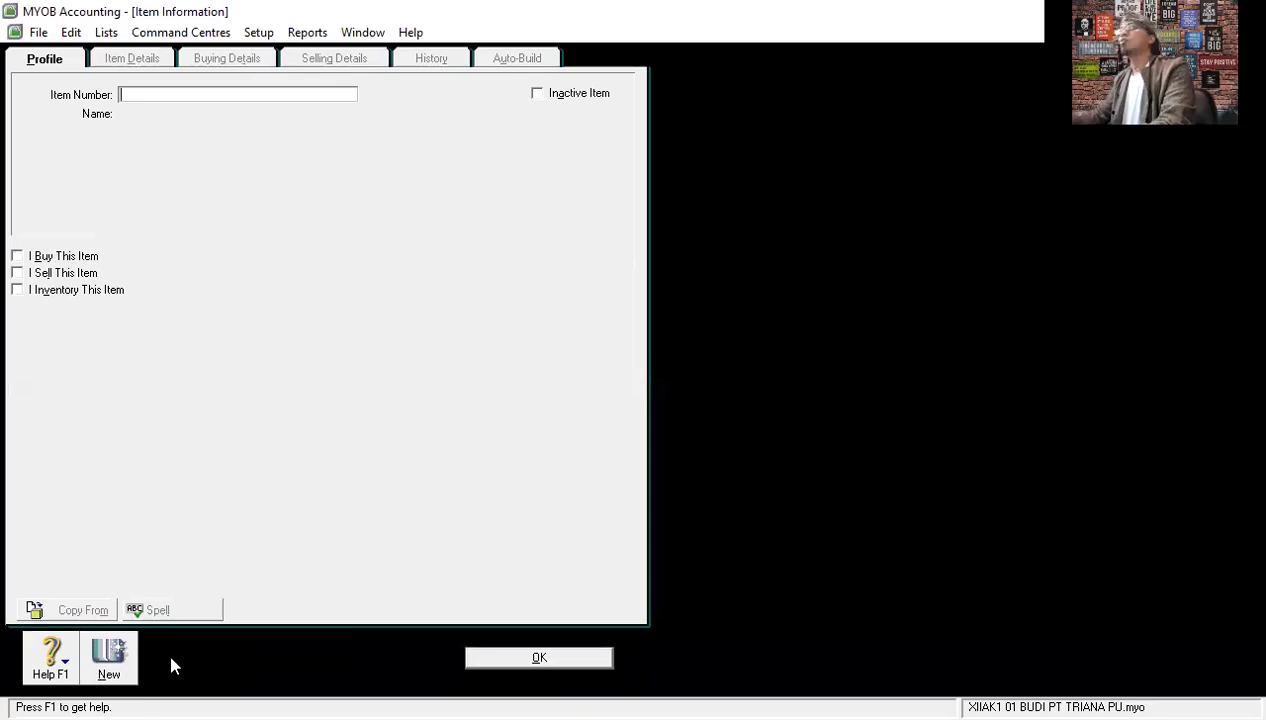
{"action": "type", "text": "PER-"}
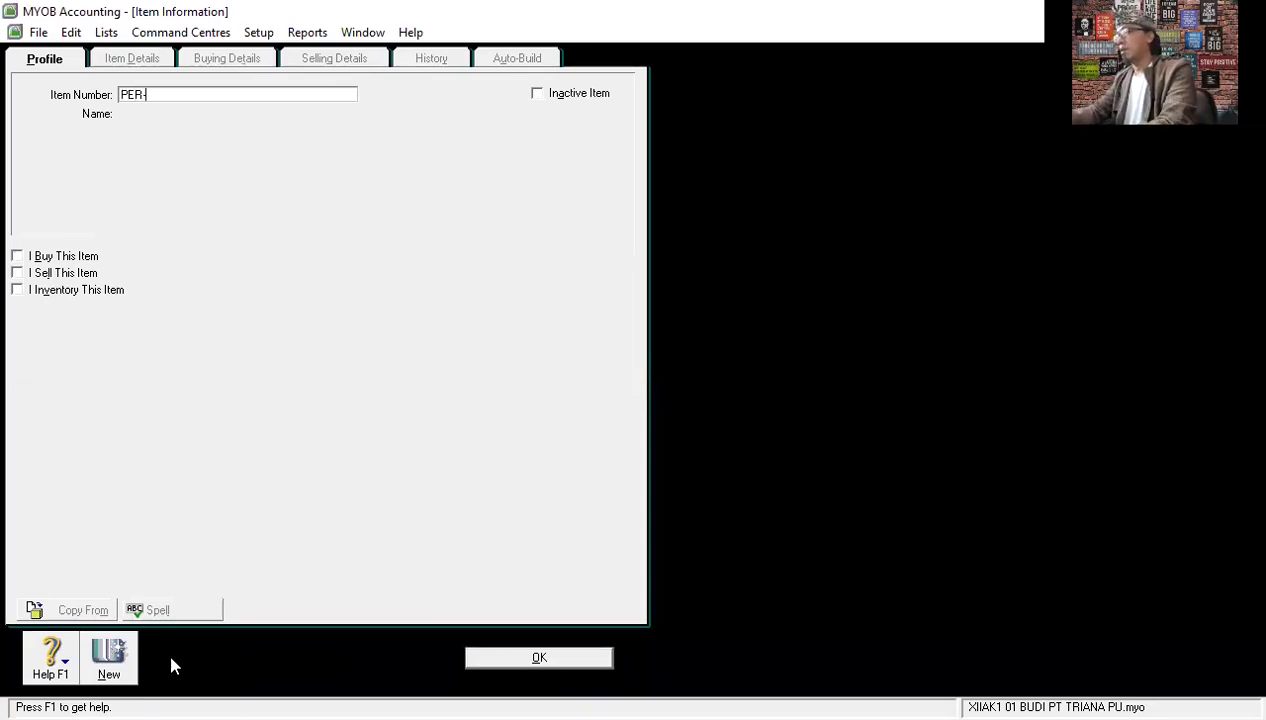
{"action": "type", "text": "03"}
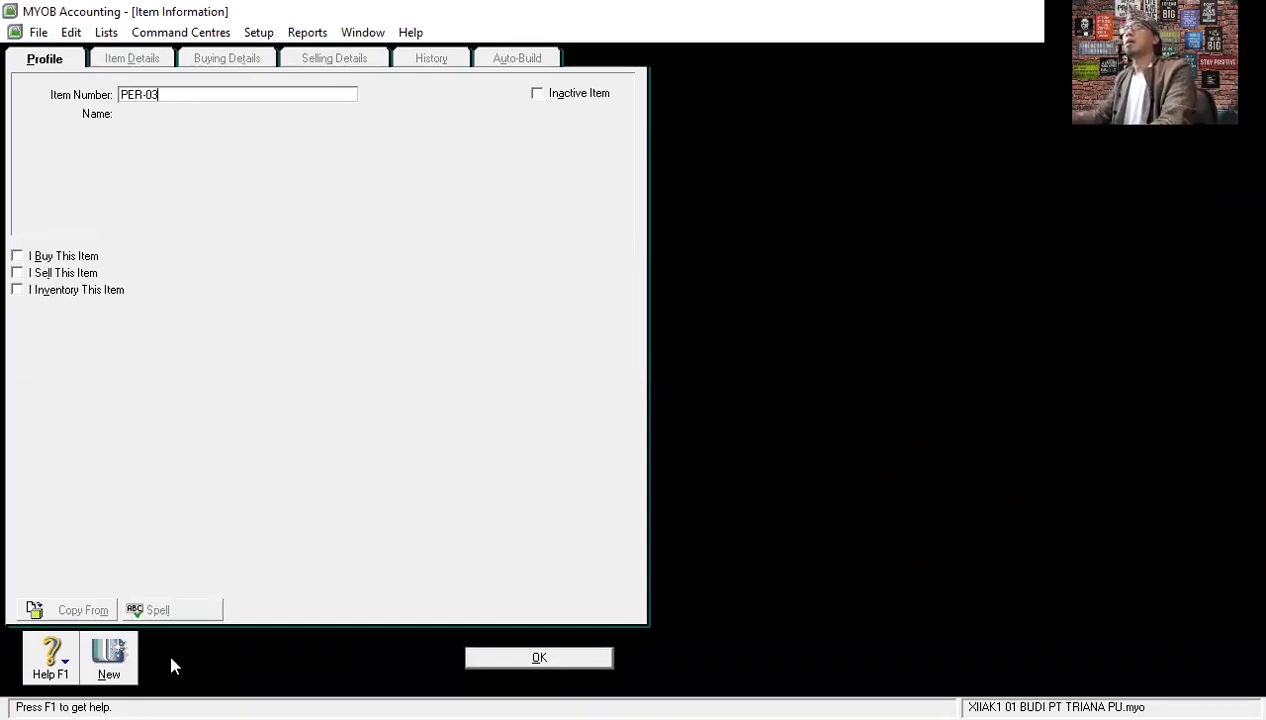
{"action": "key", "text": "Tab"}
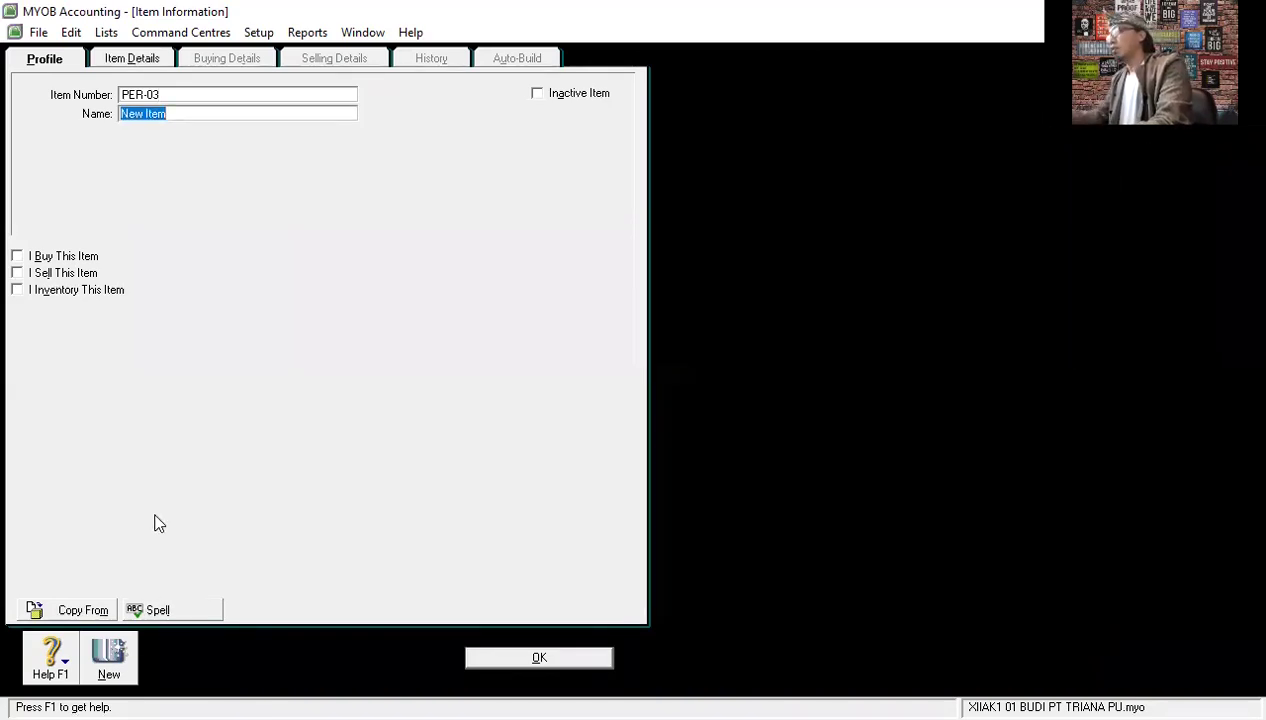
{"action": "type", "text": "KUITANSI"}
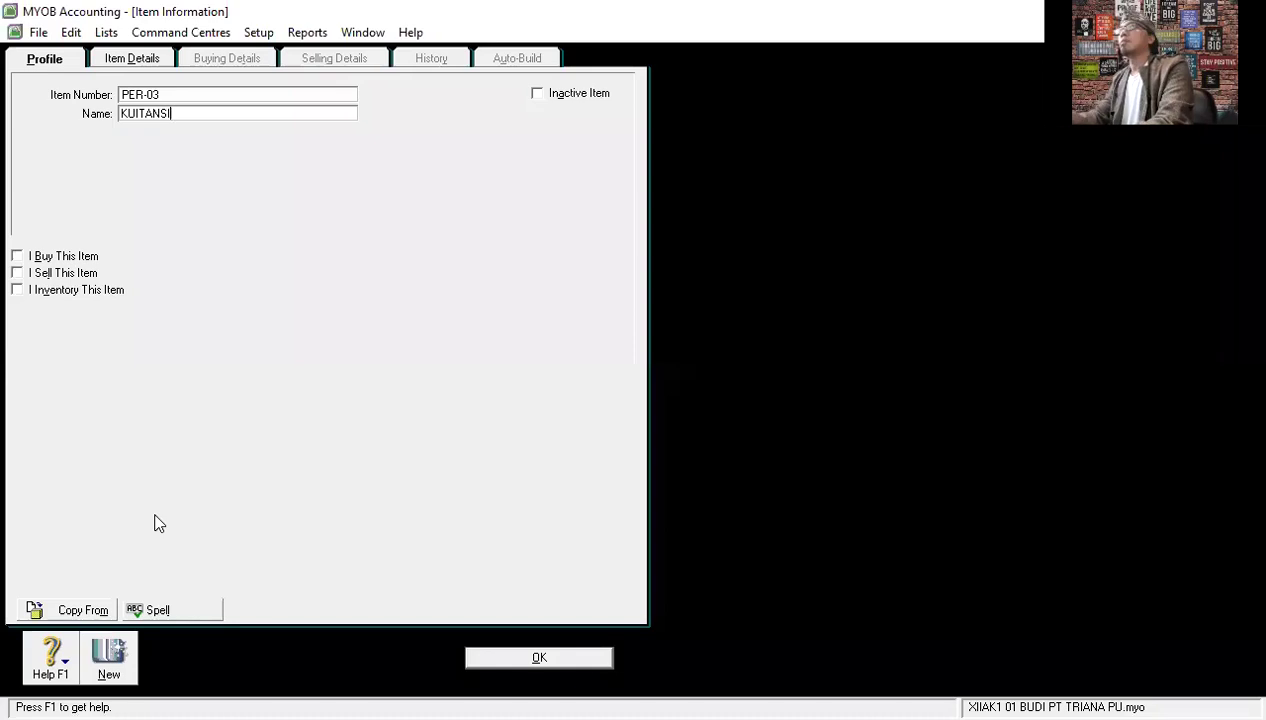
Mark PER-03 as bought and inventoried under account 1-1404, check its item and buying details, and save it.
{"action": "left_click", "coordinate": [48, 256]}
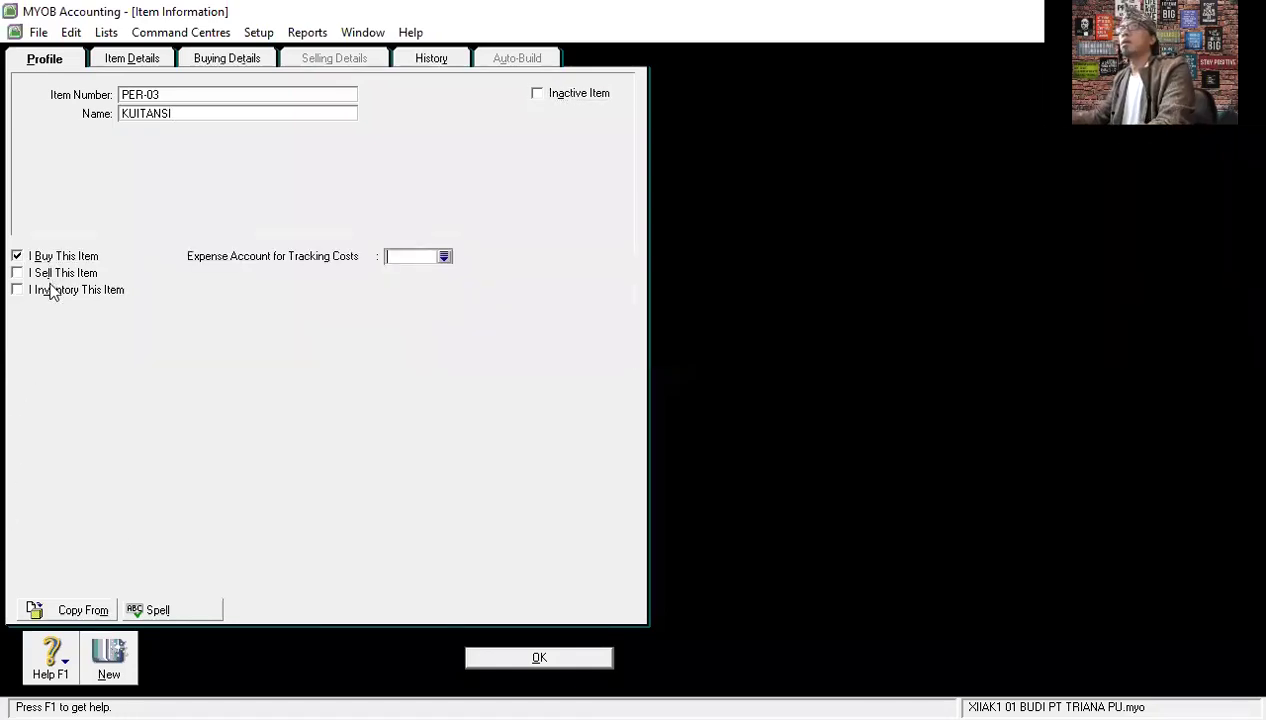
{"action": "left_click", "coordinate": [50, 289]}
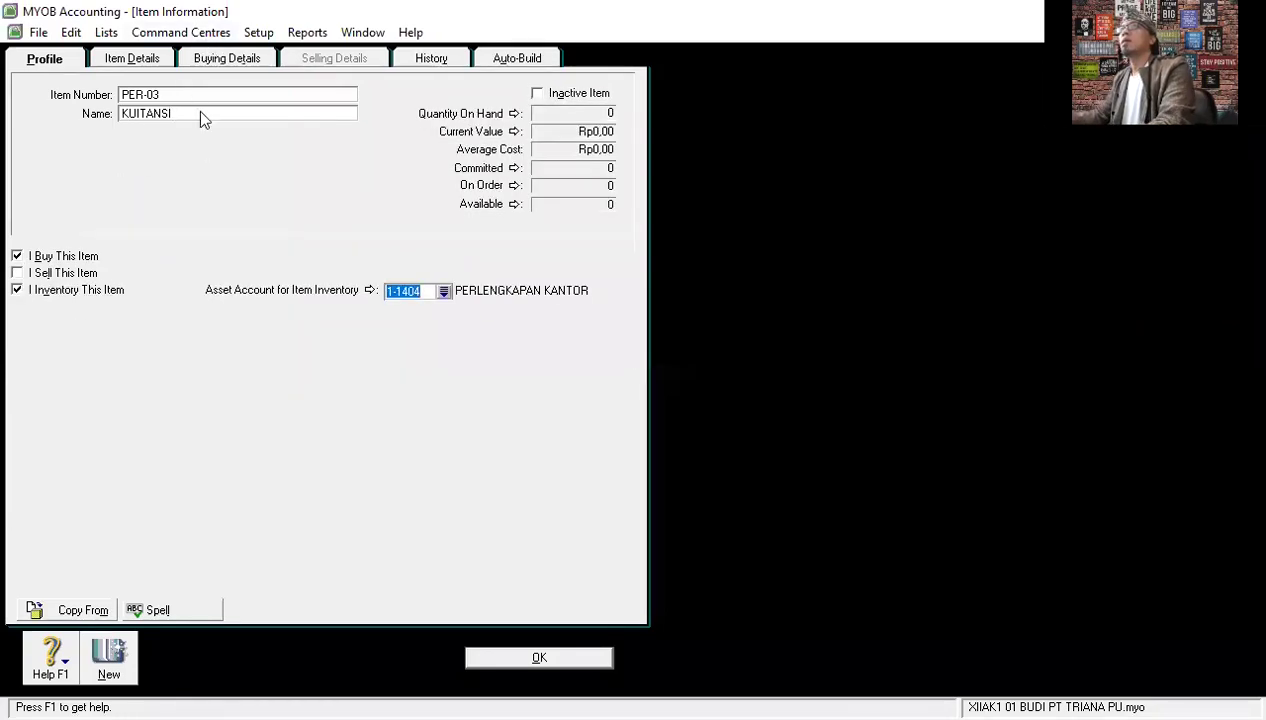
{"action": "left_click", "coordinate": [148, 60]}
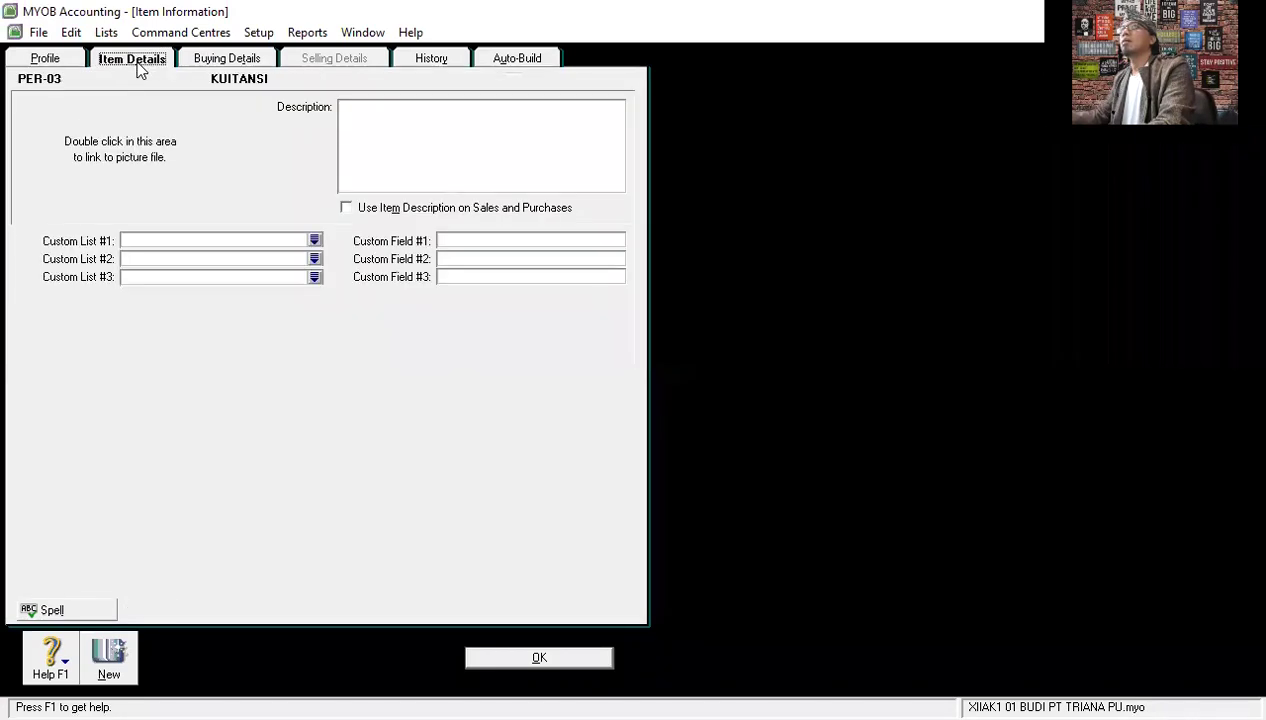
{"action": "left_click", "coordinate": [212, 62]}
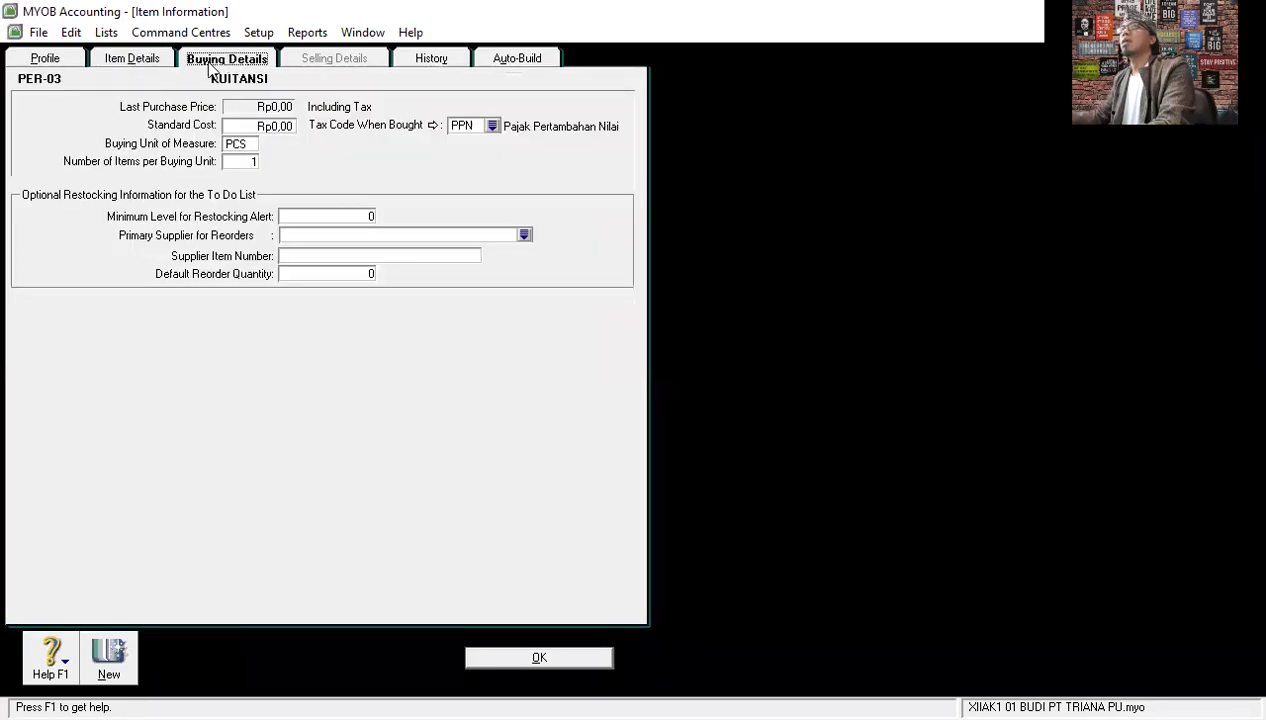
{"action": "left_click", "coordinate": [52, 57]}
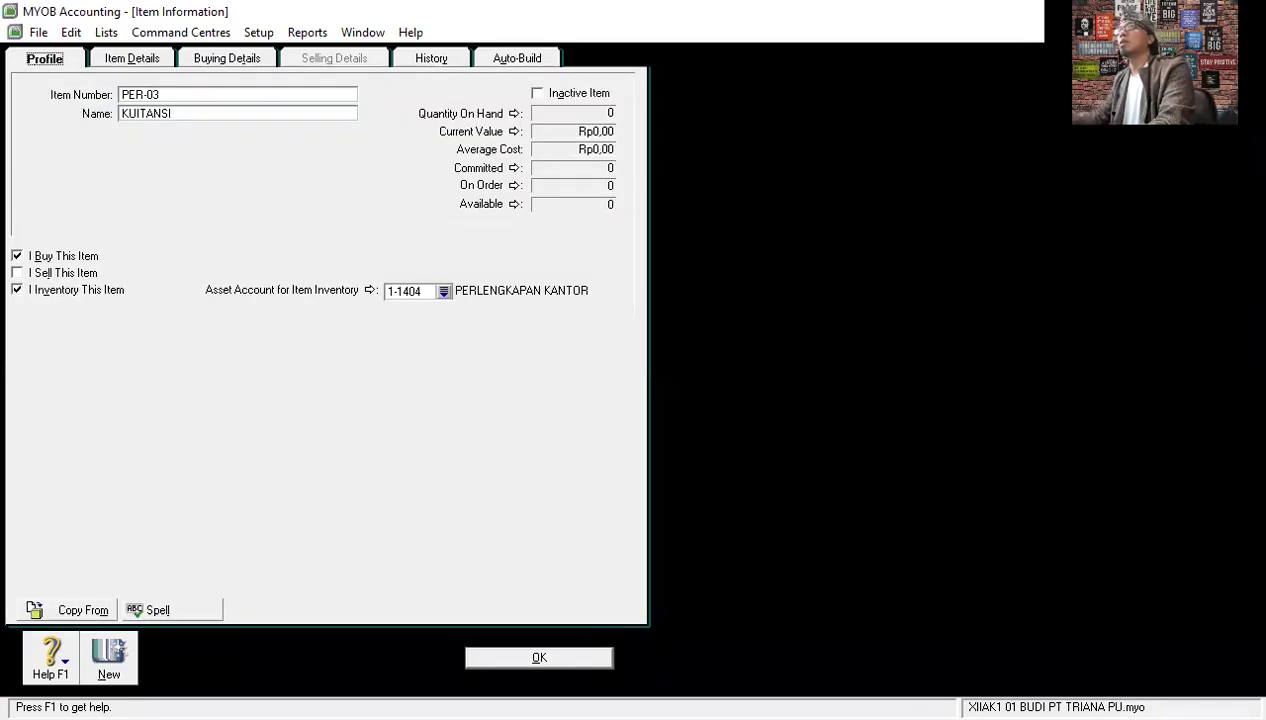
{"action": "left_click", "coordinate": [535, 659]}
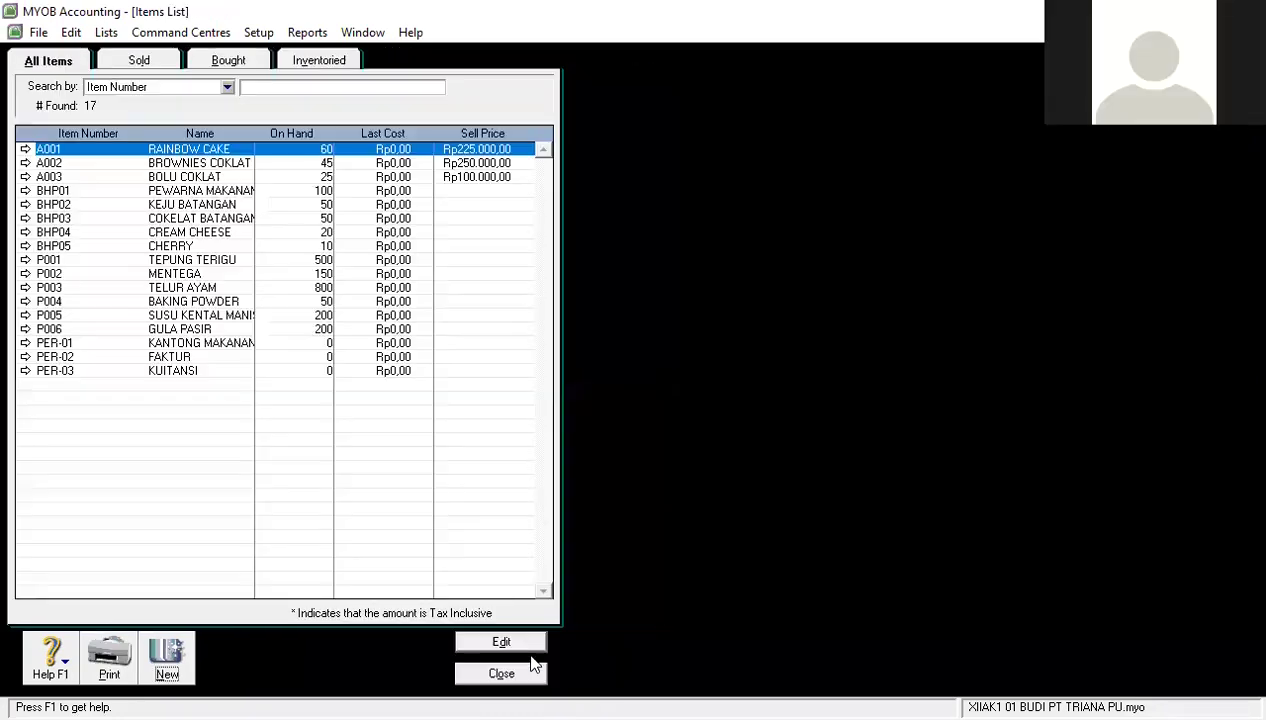
Create and save item PER-04 named NOTA, marked as bought and inventoried under account 1-1404 PERLENGKAPAN KANTOR.
{"action": "left_click", "coordinate": [167, 657]}
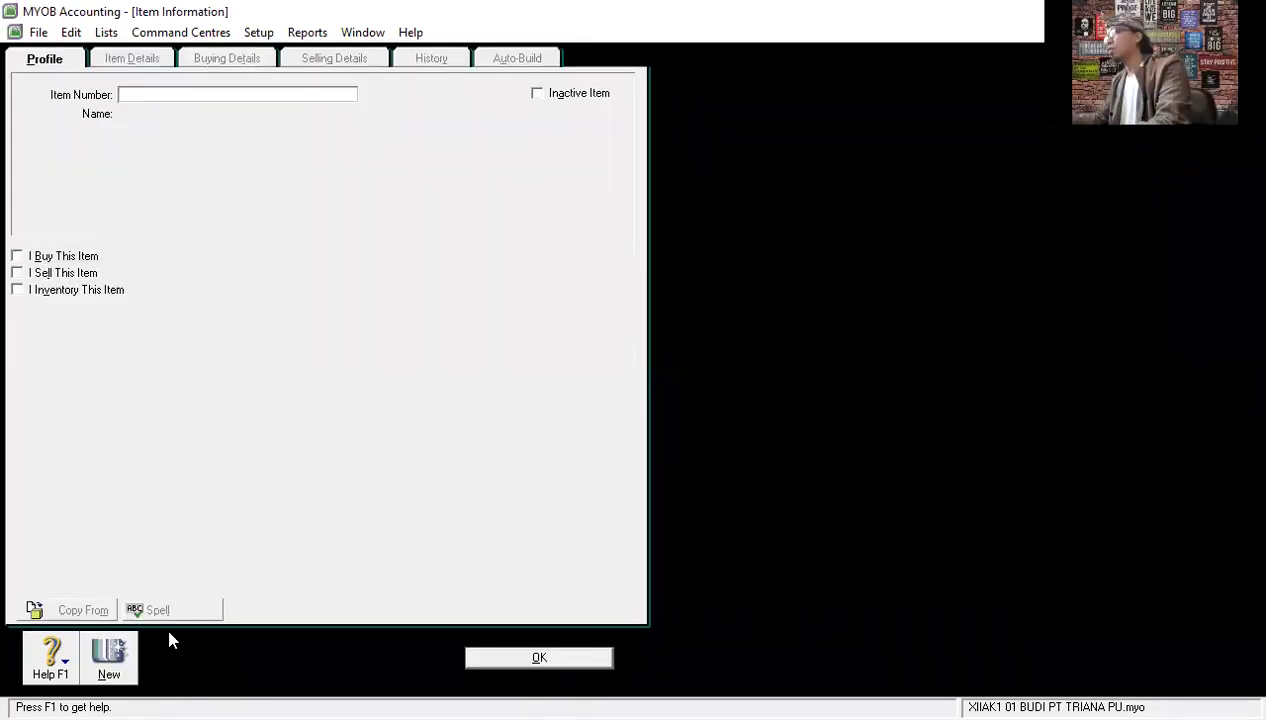
{"action": "type", "text": "PE"}
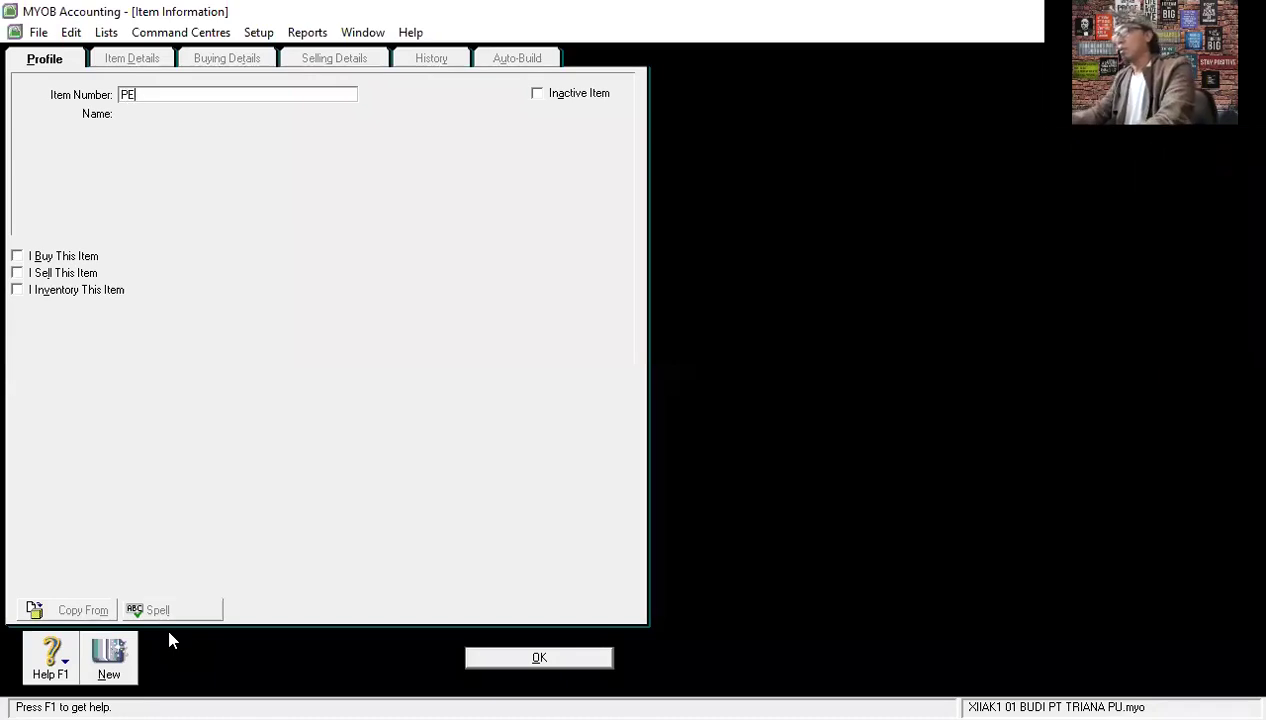
{"action": "type", "text": "R-04"}
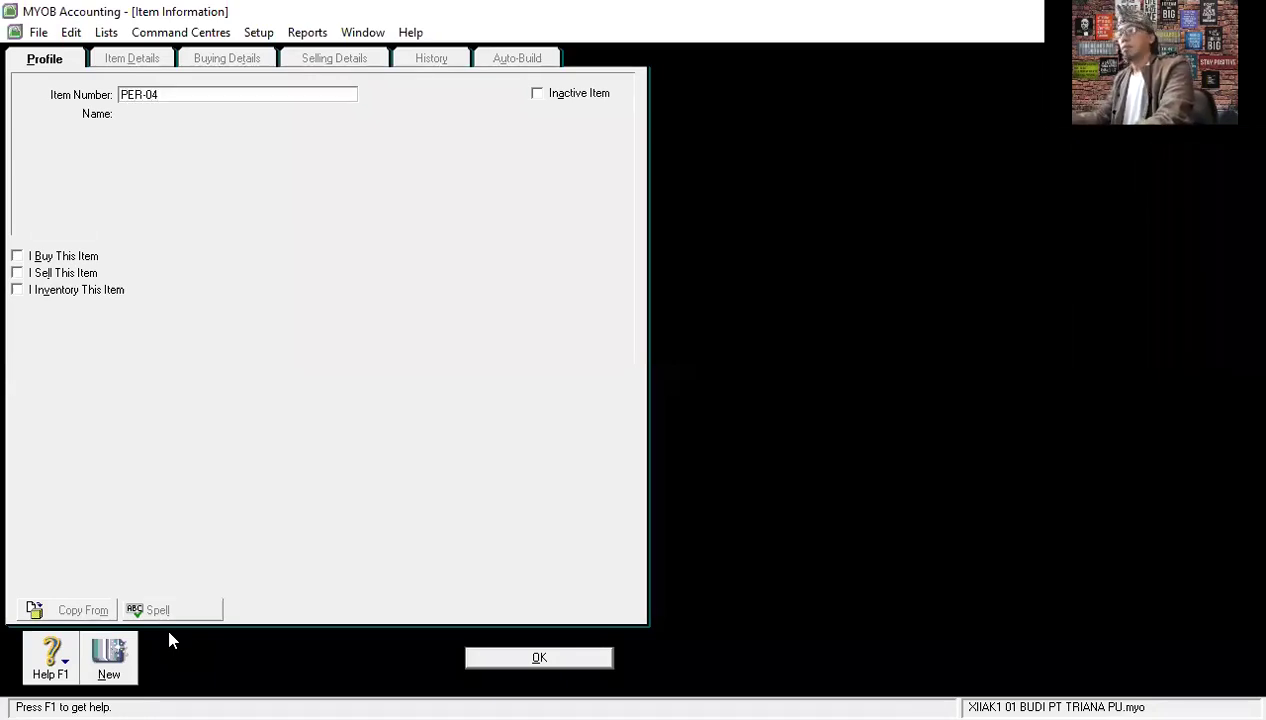
{"action": "key", "text": "Tab"}
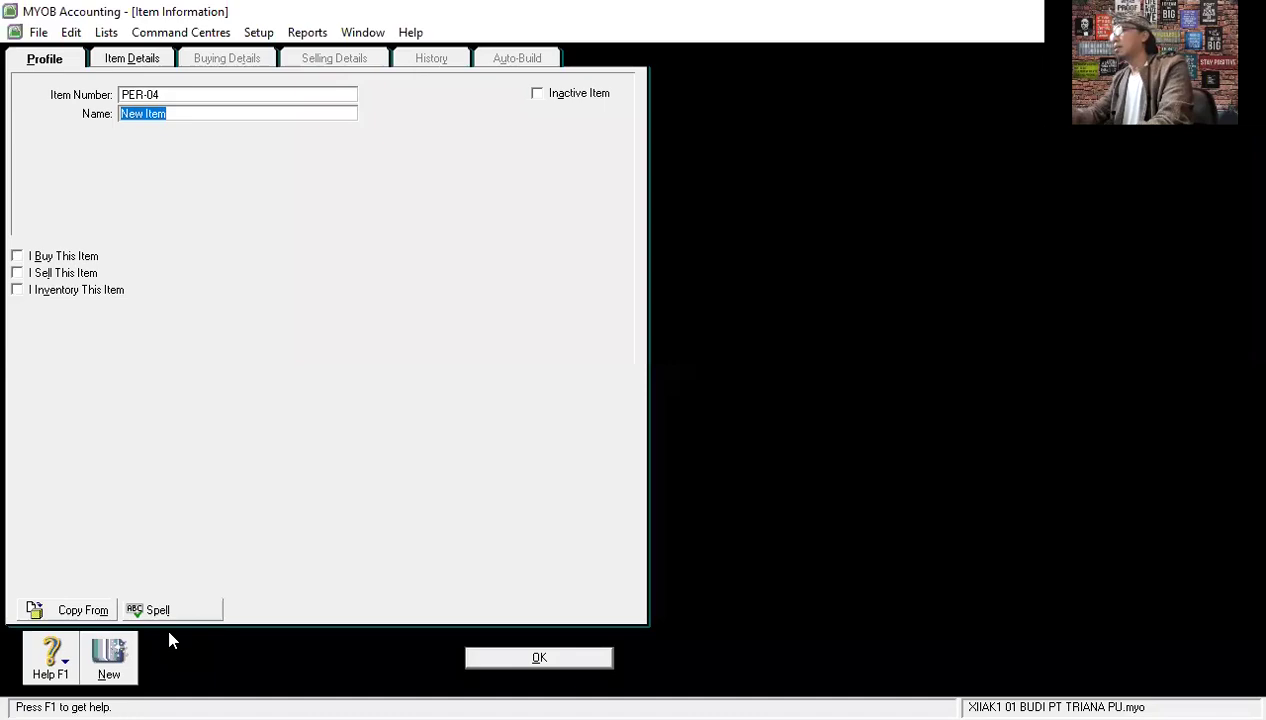
{"action": "type", "text": "NOTA"}
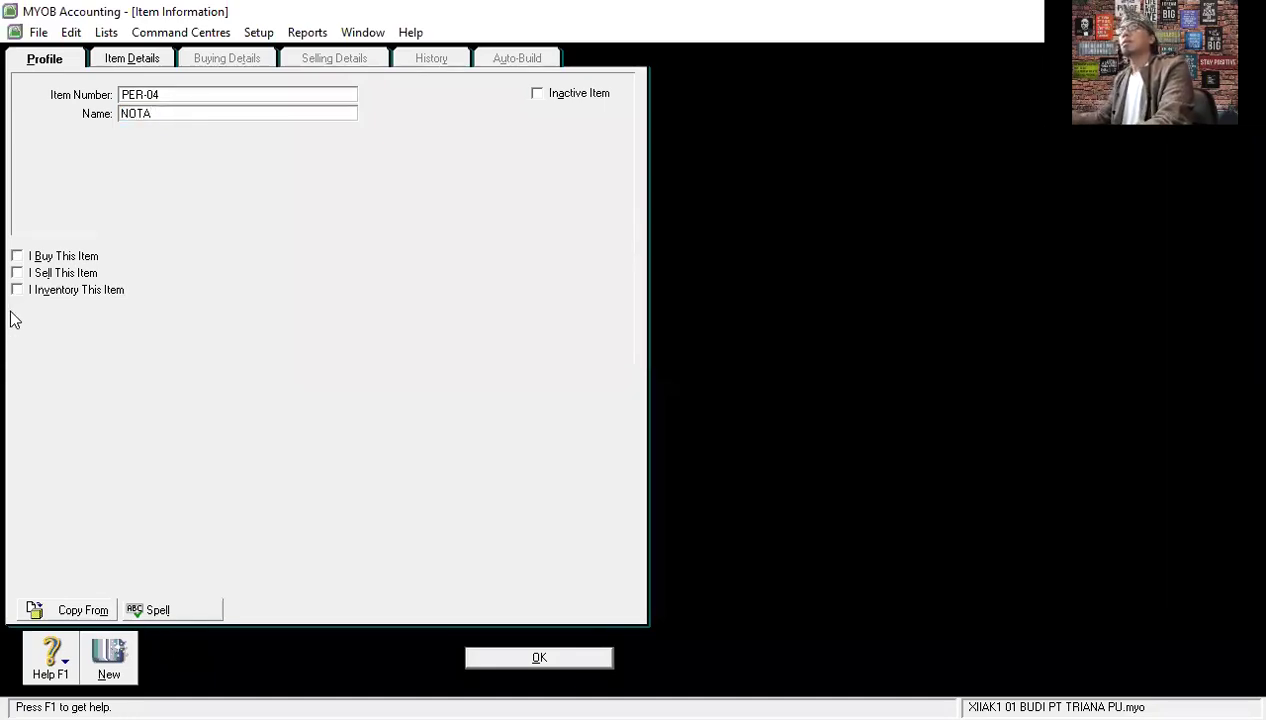
{"action": "left_click", "coordinate": [17, 256]}
{"action": "left_click", "coordinate": [20, 290]}
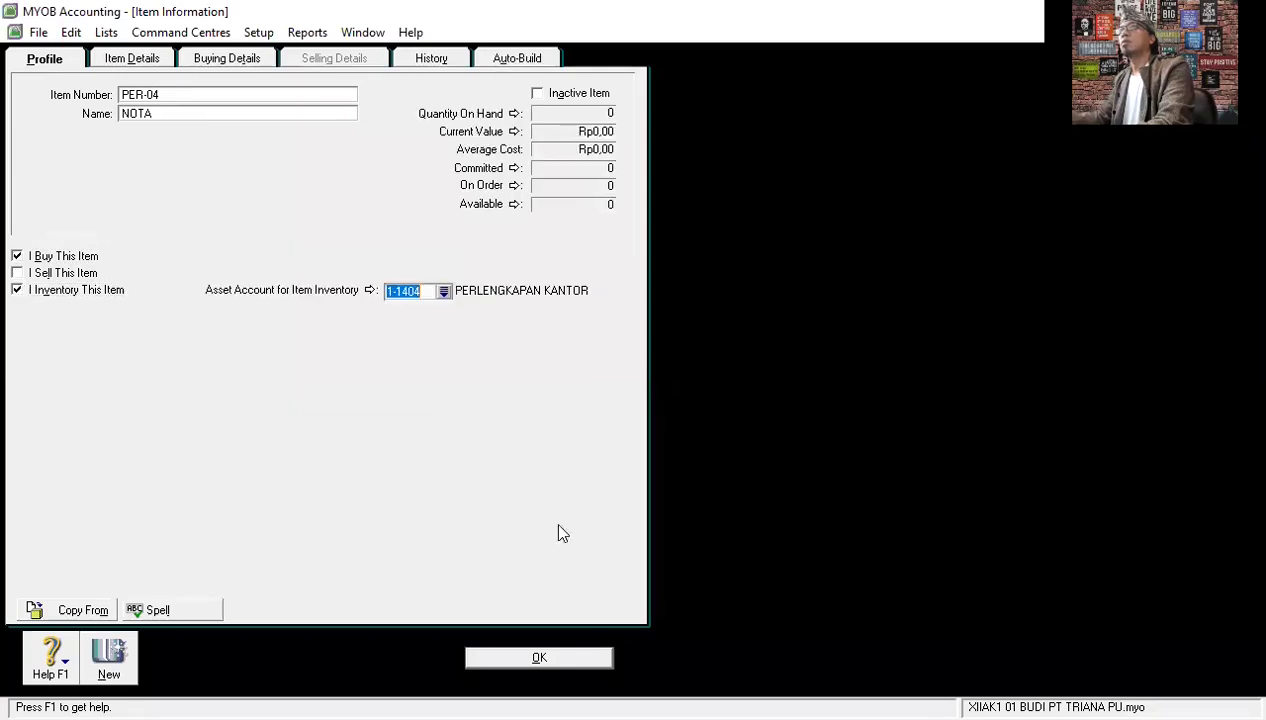
{"action": "left_click", "coordinate": [533, 658]}
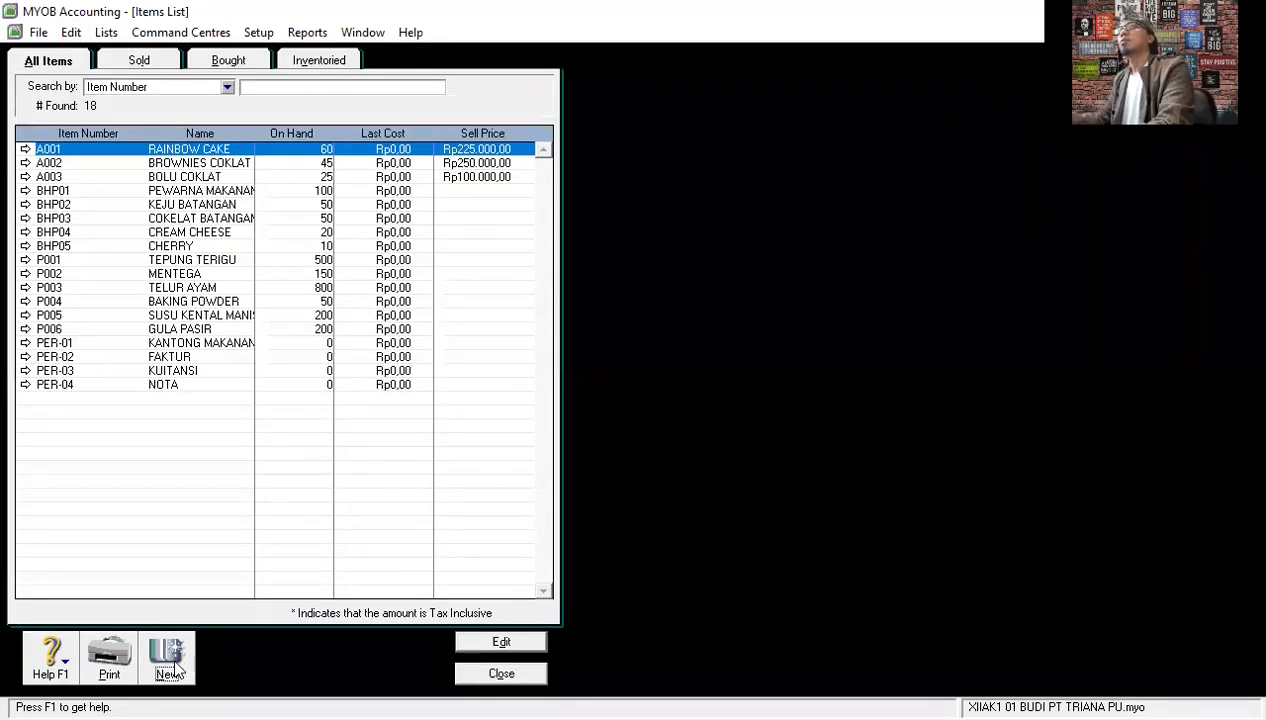
Create and save item PER-05 named PULPEN, marked as bought and inventoried under account 1-1404 PERLENGKAPAN KANTOR.
{"action": "left_click", "coordinate": [168, 660]}
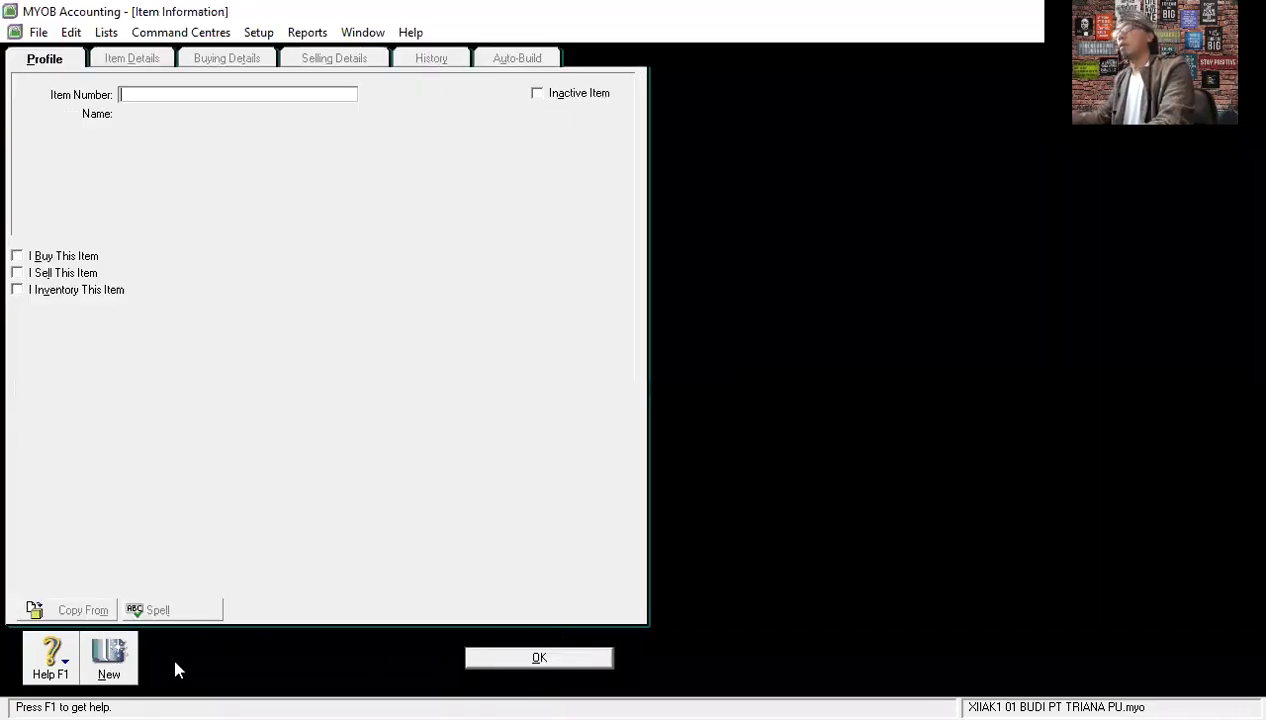
{"action": "type", "text": "PER-05"}
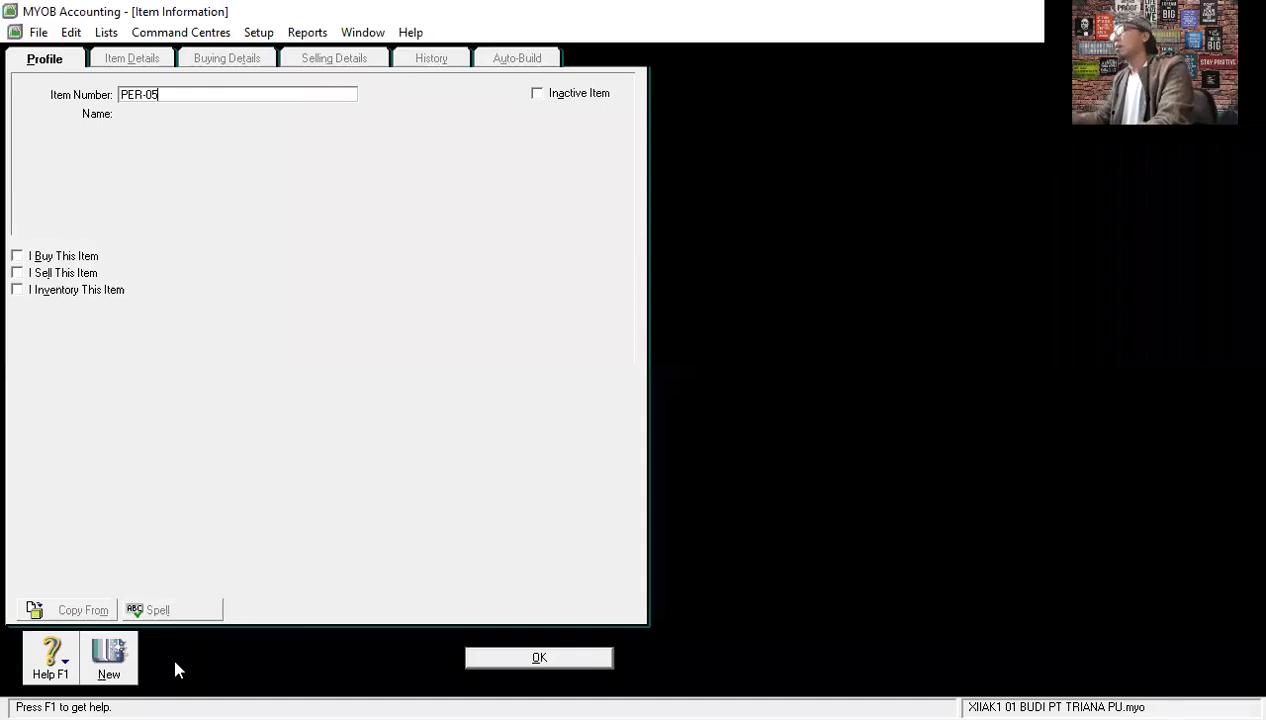
{"action": "key", "text": "Tab"}
{"action": "type", "text": "PU"}
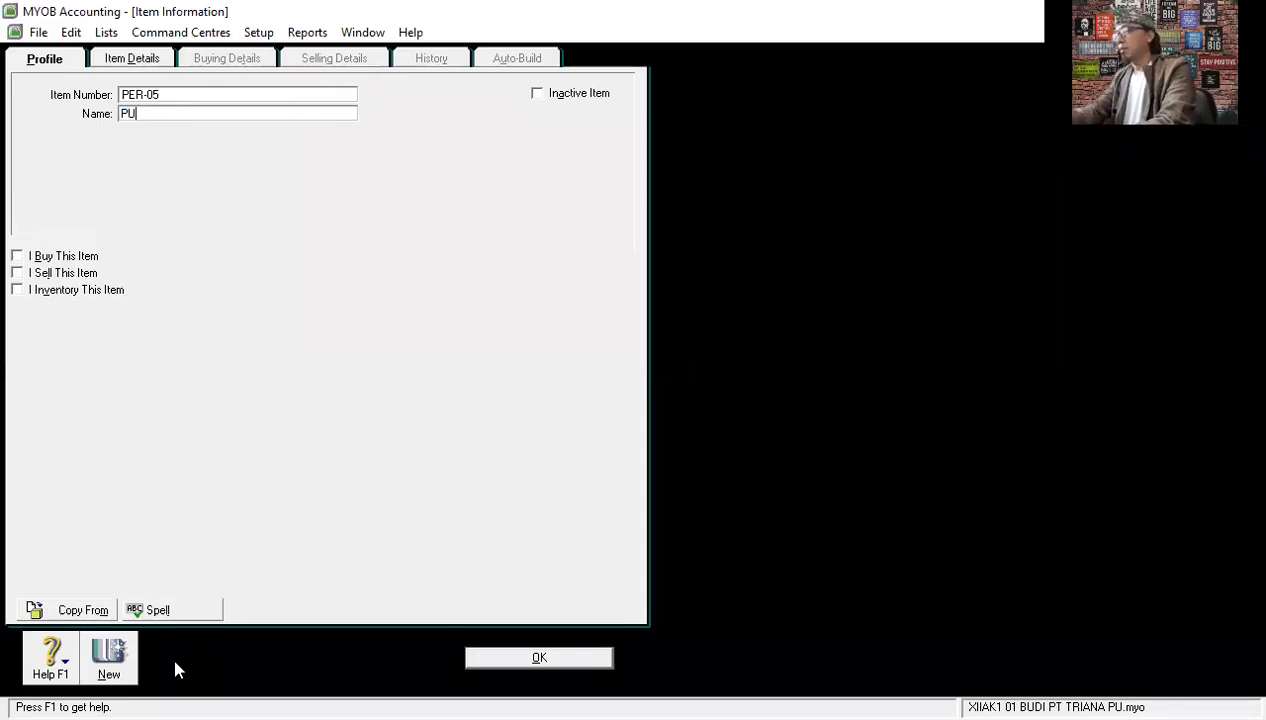
{"action": "type", "text": "LPEN"}
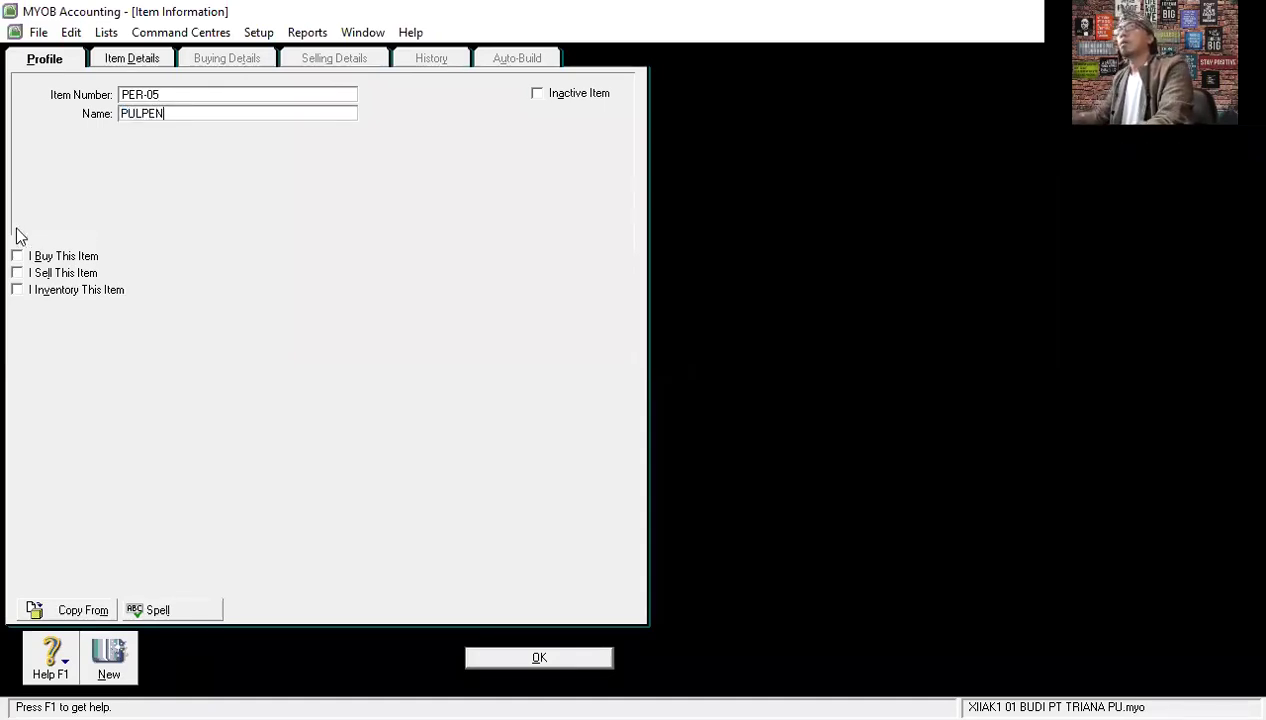
{"action": "left_click", "coordinate": [44, 258]}
{"action": "left_click", "coordinate": [40, 292]}
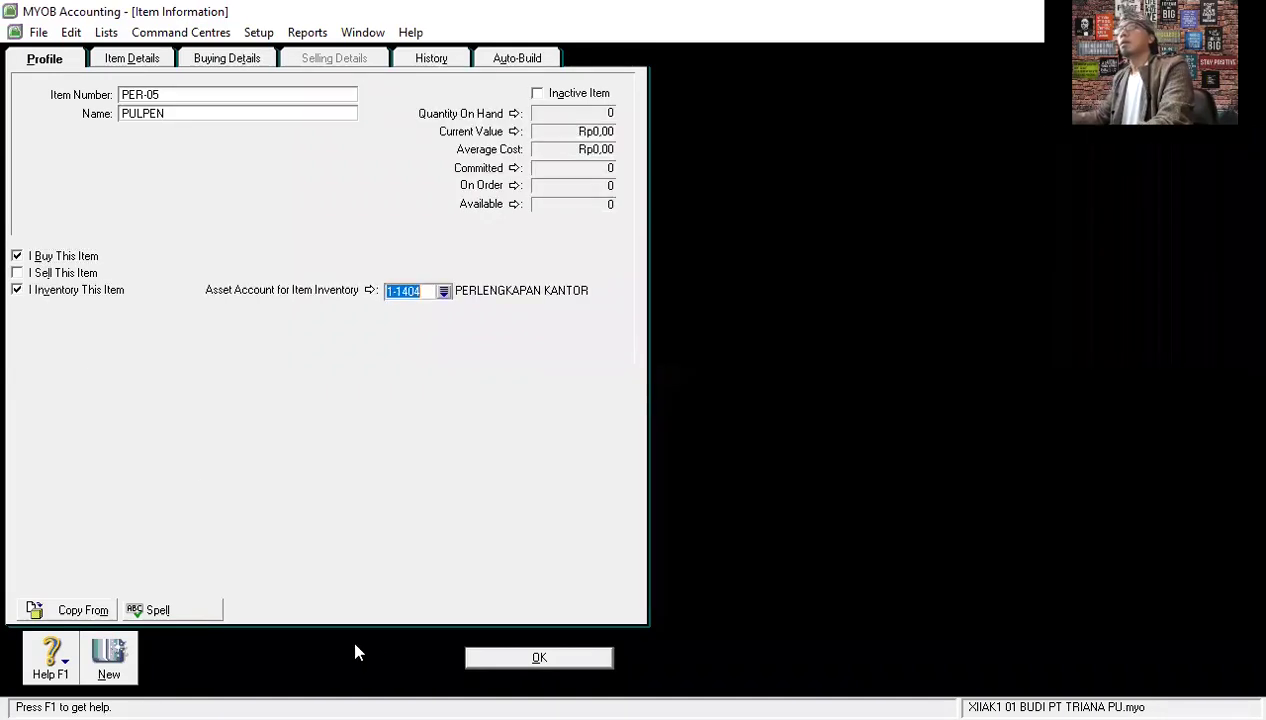
{"action": "left_click", "coordinate": [565, 660]}
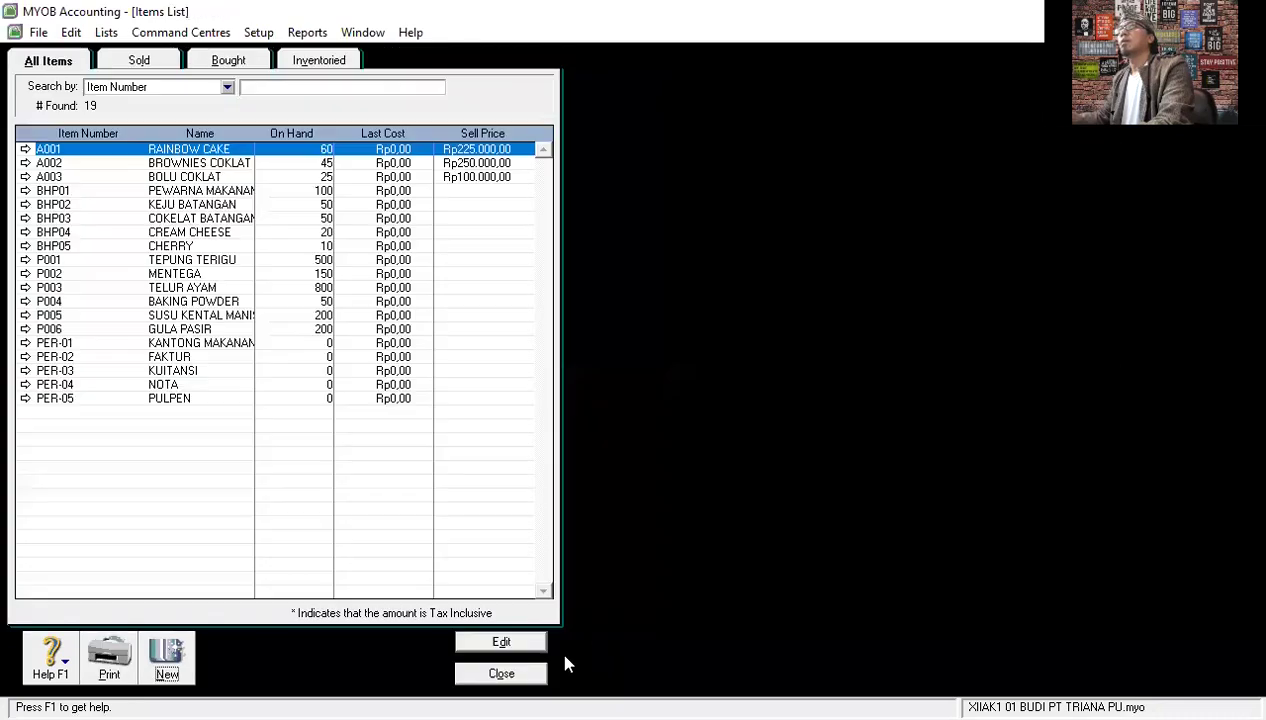
Start a new item with number PER-06 and name PLASTIK BESAR.
{"action": "left_click", "coordinate": [167, 660]}
{"action": "type", "text": "PER0"}
{"action": "type", "text": "1"}
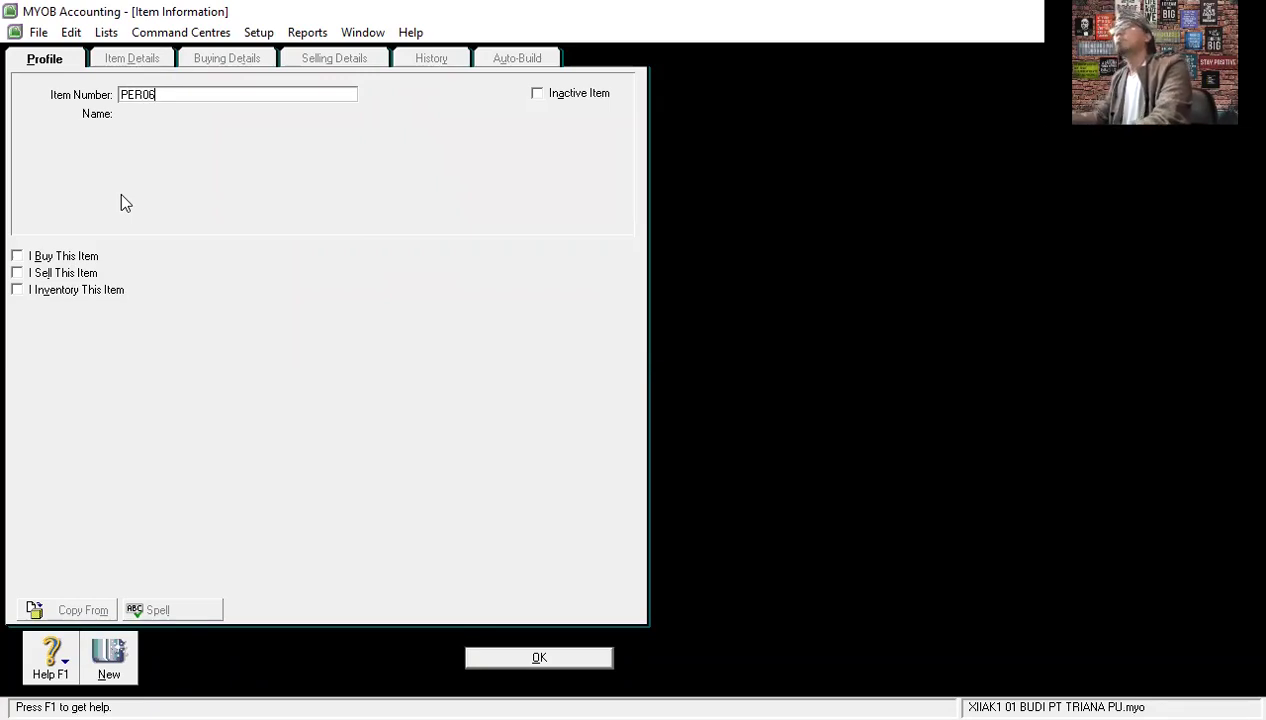
{"action": "key", "text": "BackSpace"}
{"action": "key", "text": "BackSpace"}
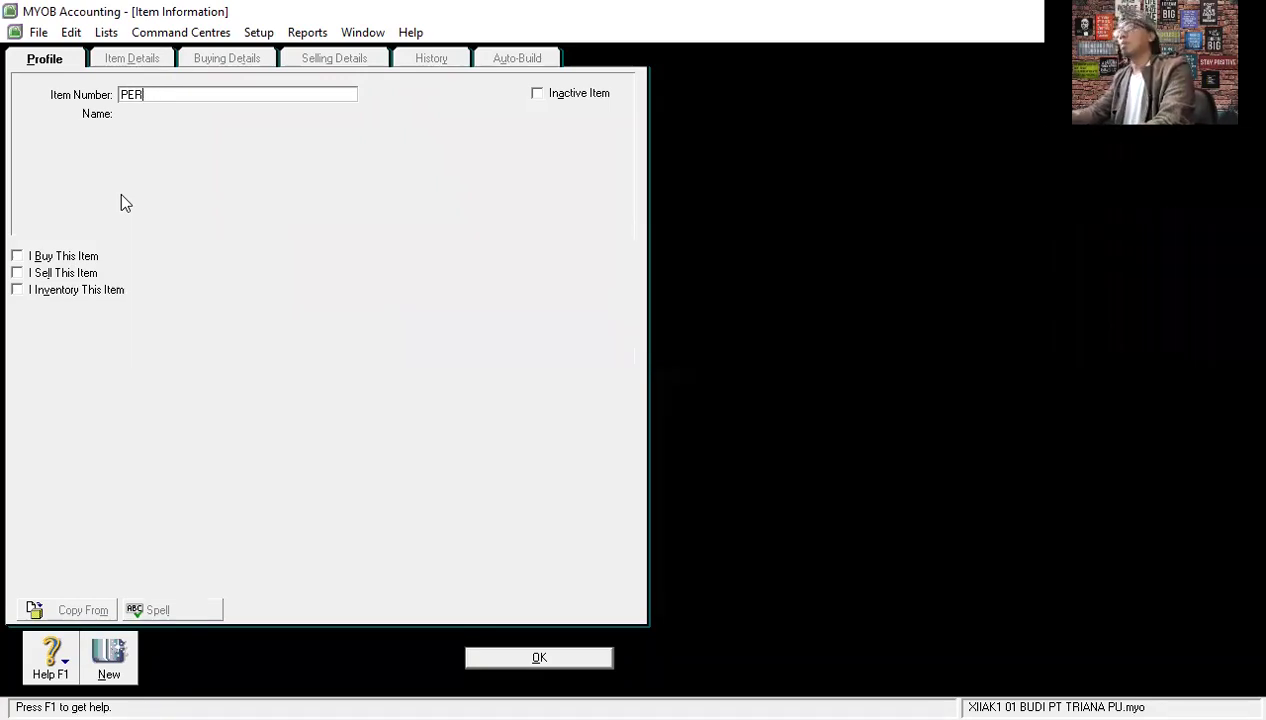
{"action": "type", "text": "-06"}
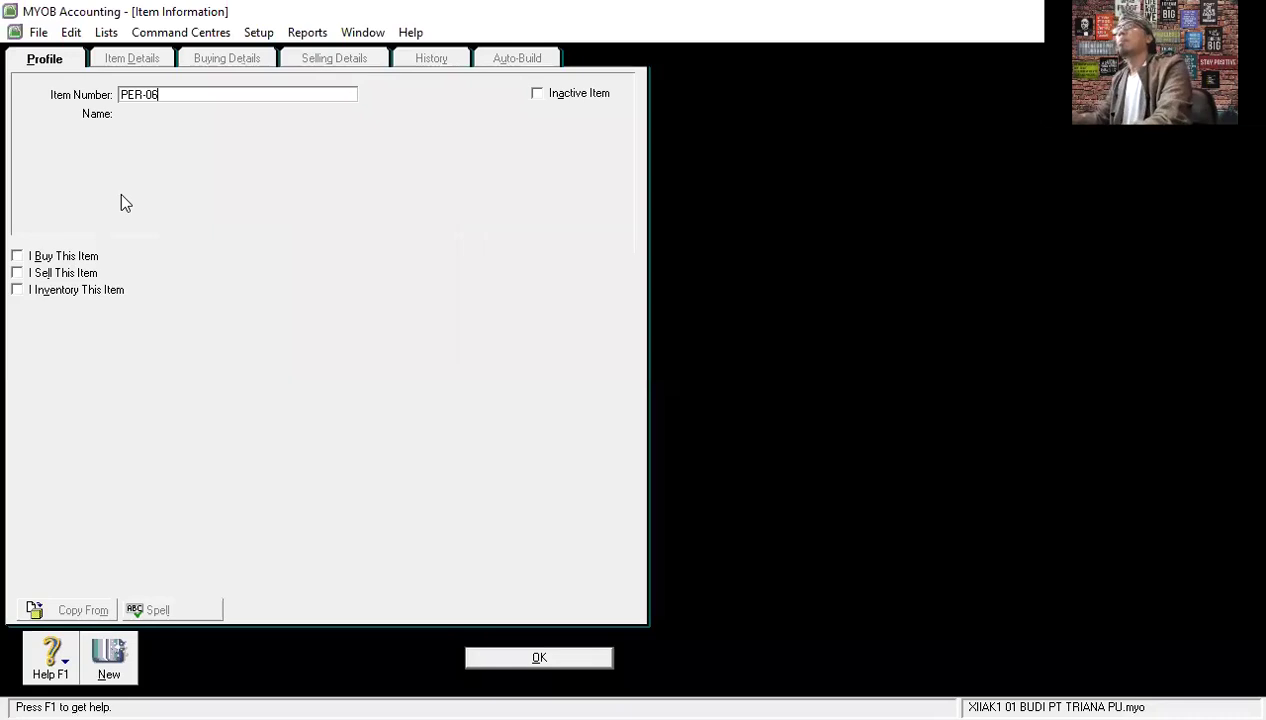
{"action": "key", "text": "Tab"}
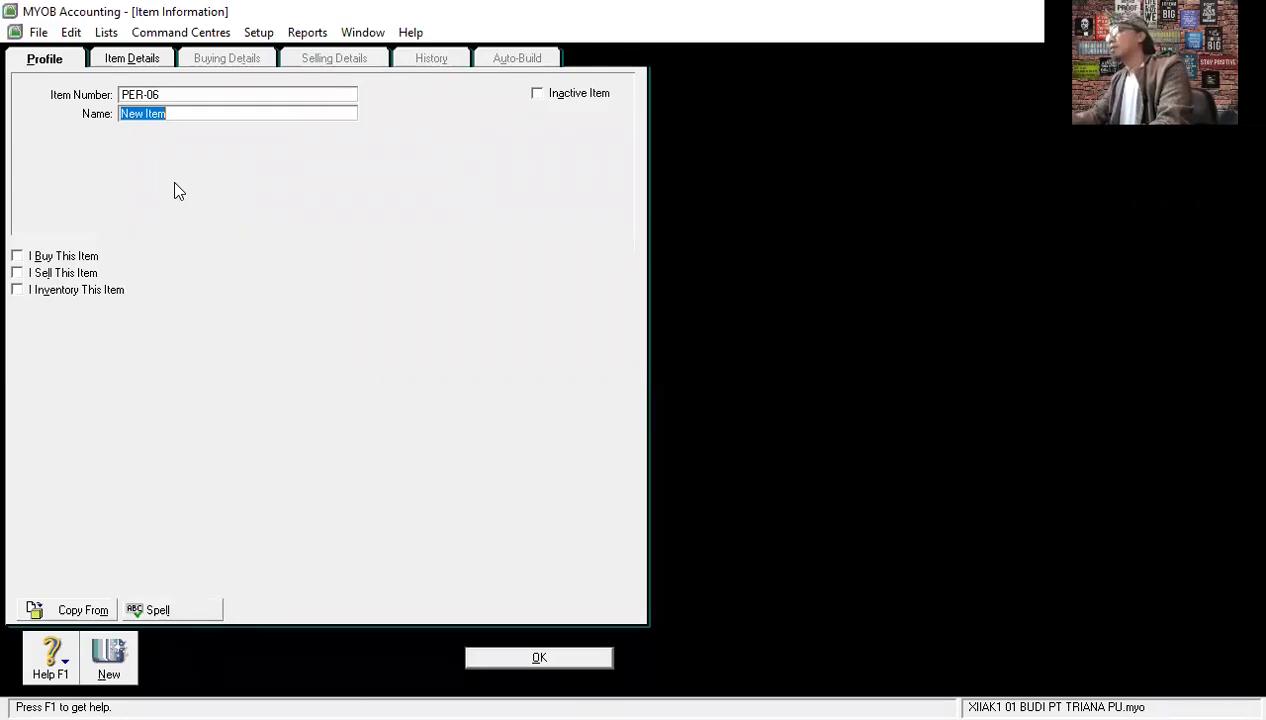
{"action": "type", "text": "PLASTIK "}
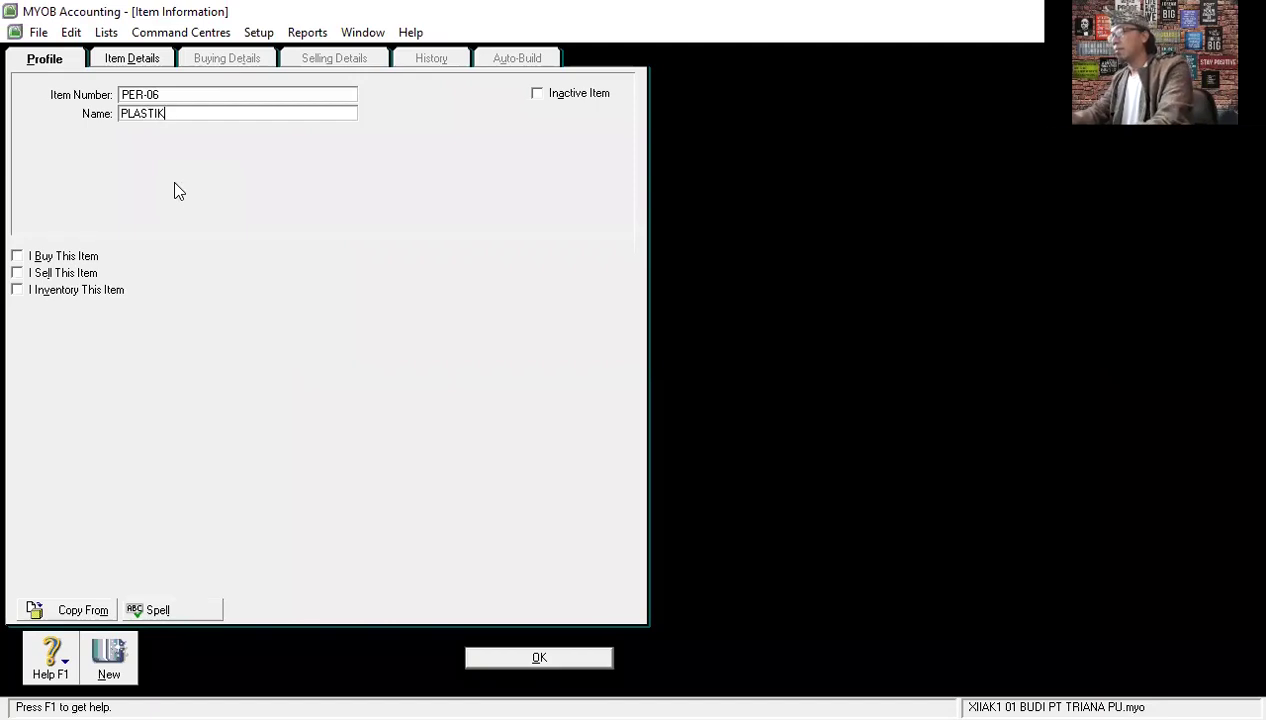
{"action": "type", "text": "BESAR"}
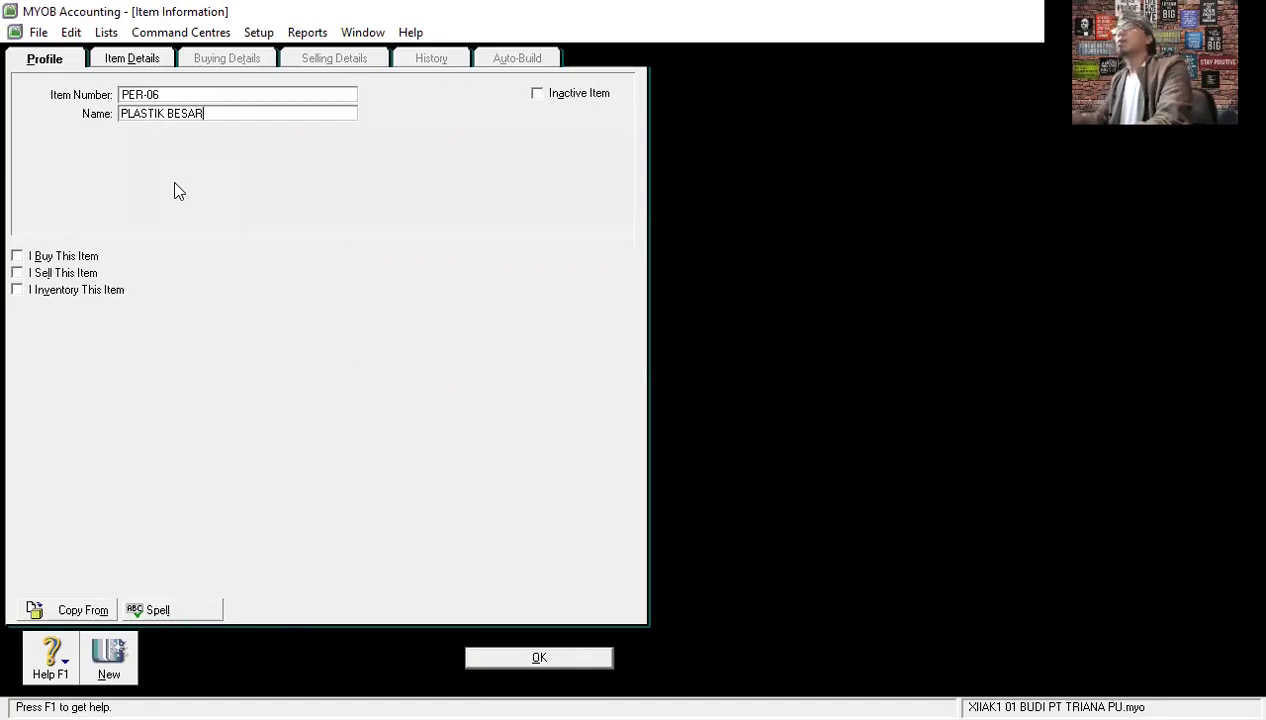
Mark PER-06 as bought and inventoried with asset account 1-1404 PERLENGKAPAN KANTOR and save it.
{"action": "left_click", "coordinate": [52, 256]}
{"action": "left_click", "coordinate": [66, 296]}
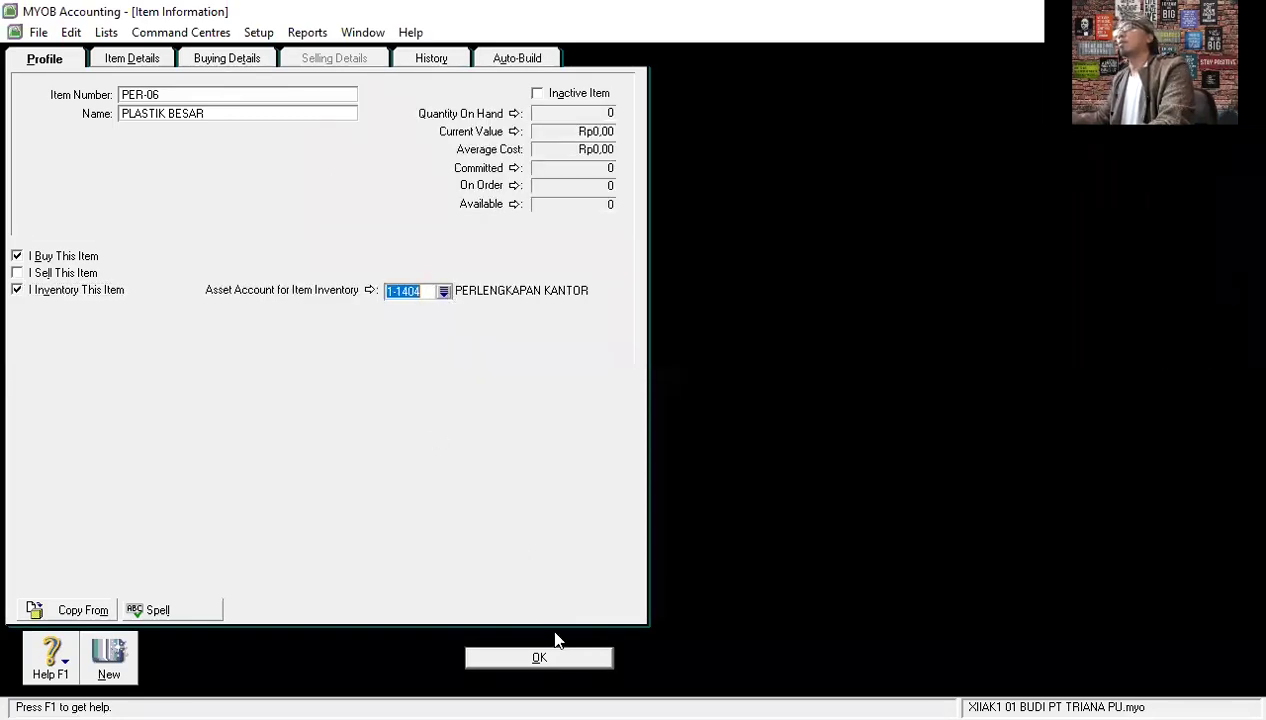
{"action": "left_click", "coordinate": [537, 658]}
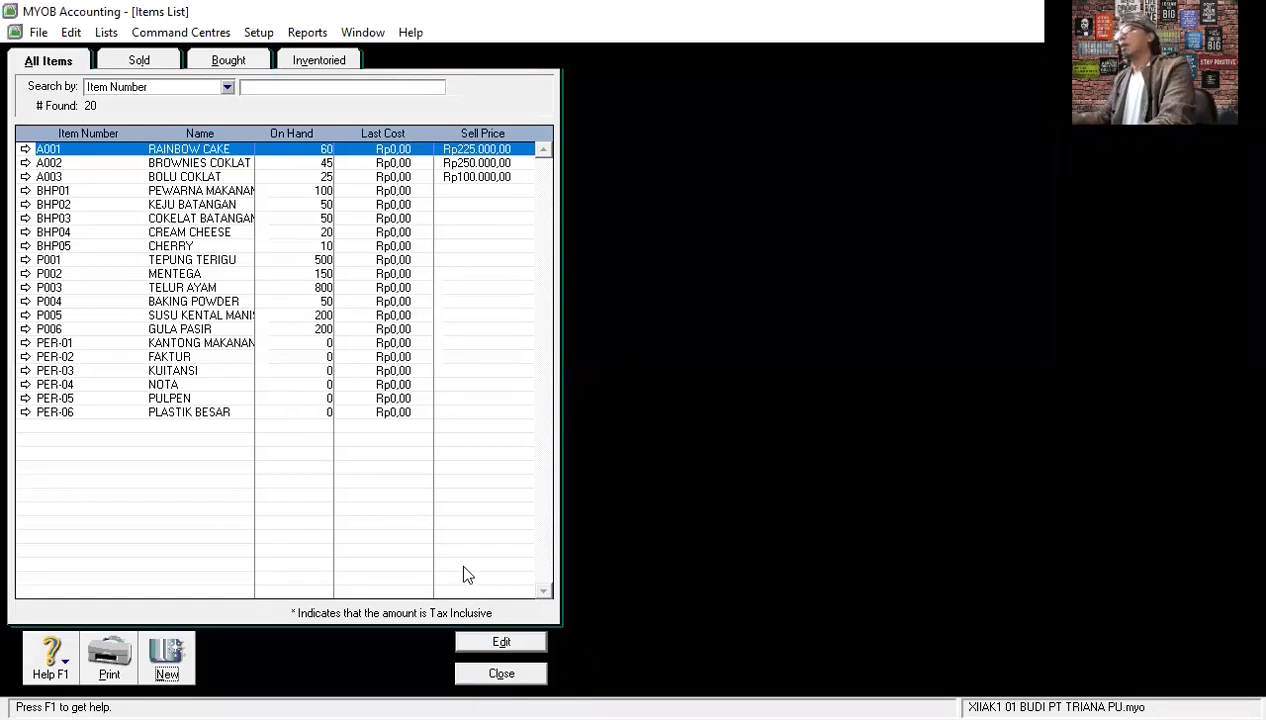
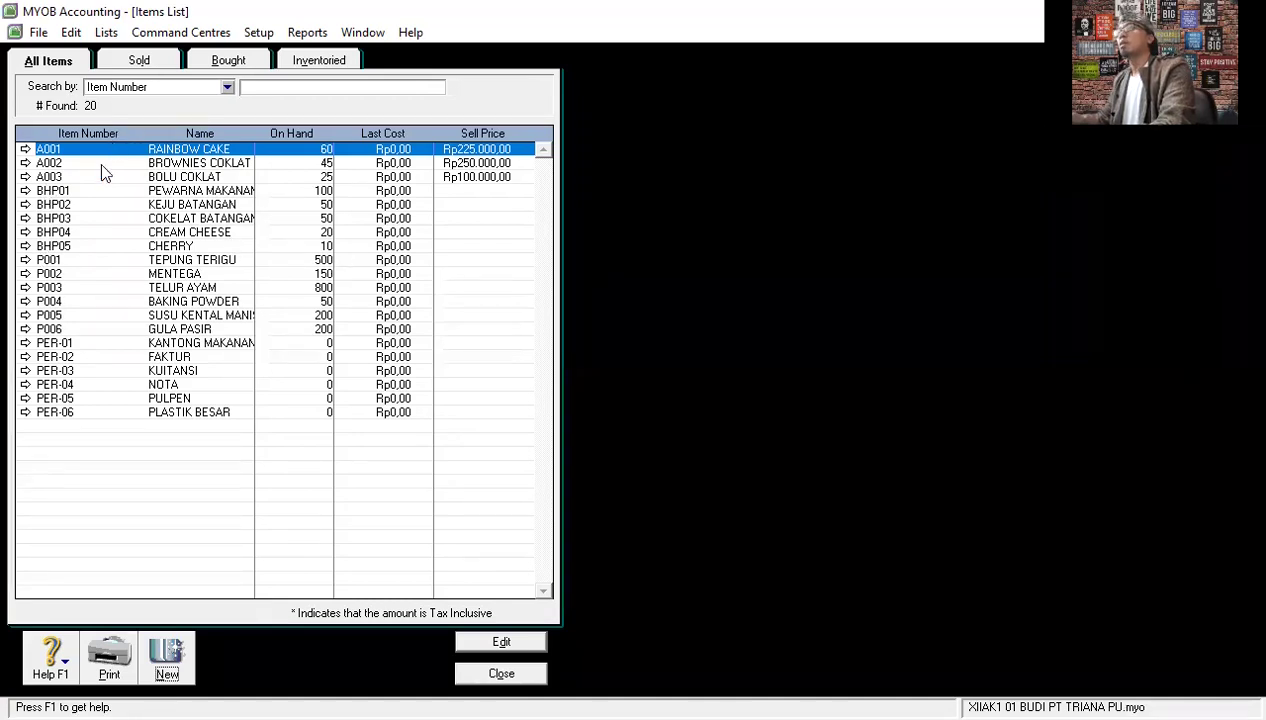
Start a new blank item record from the items list.
{"action": "left_click", "coordinate": [172, 660]}
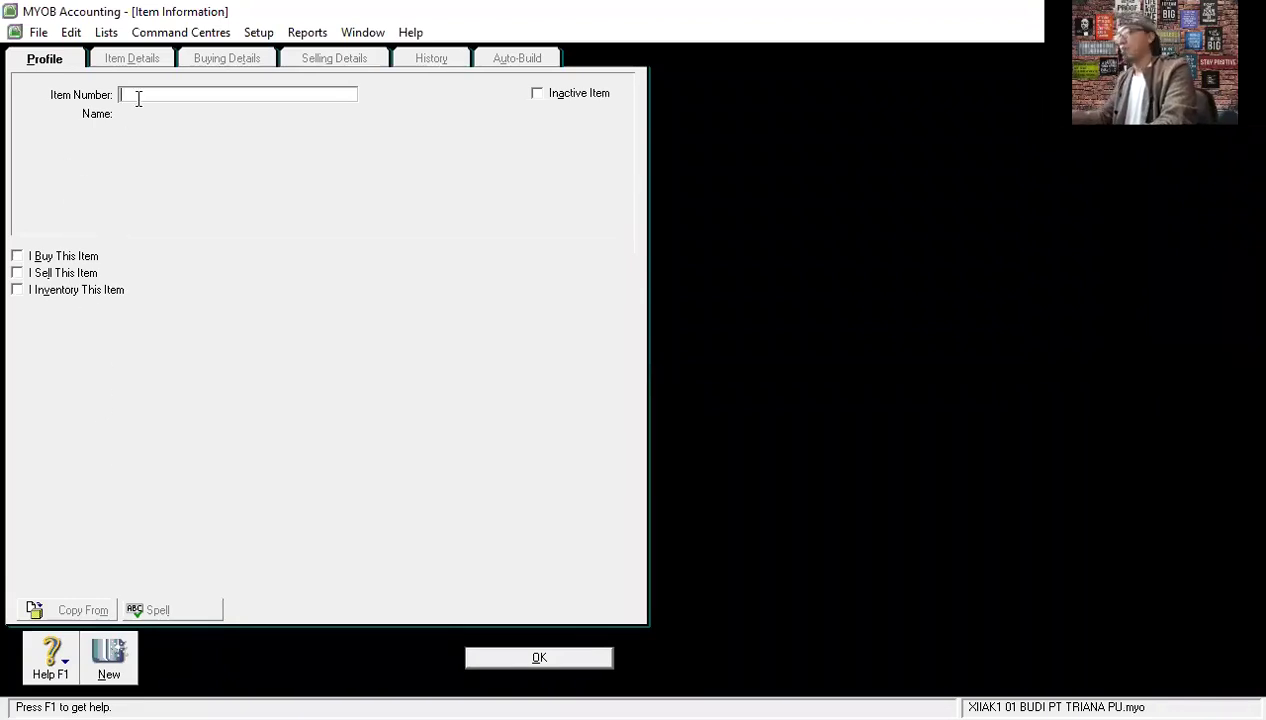
{"action": "type", "text": "PER"}
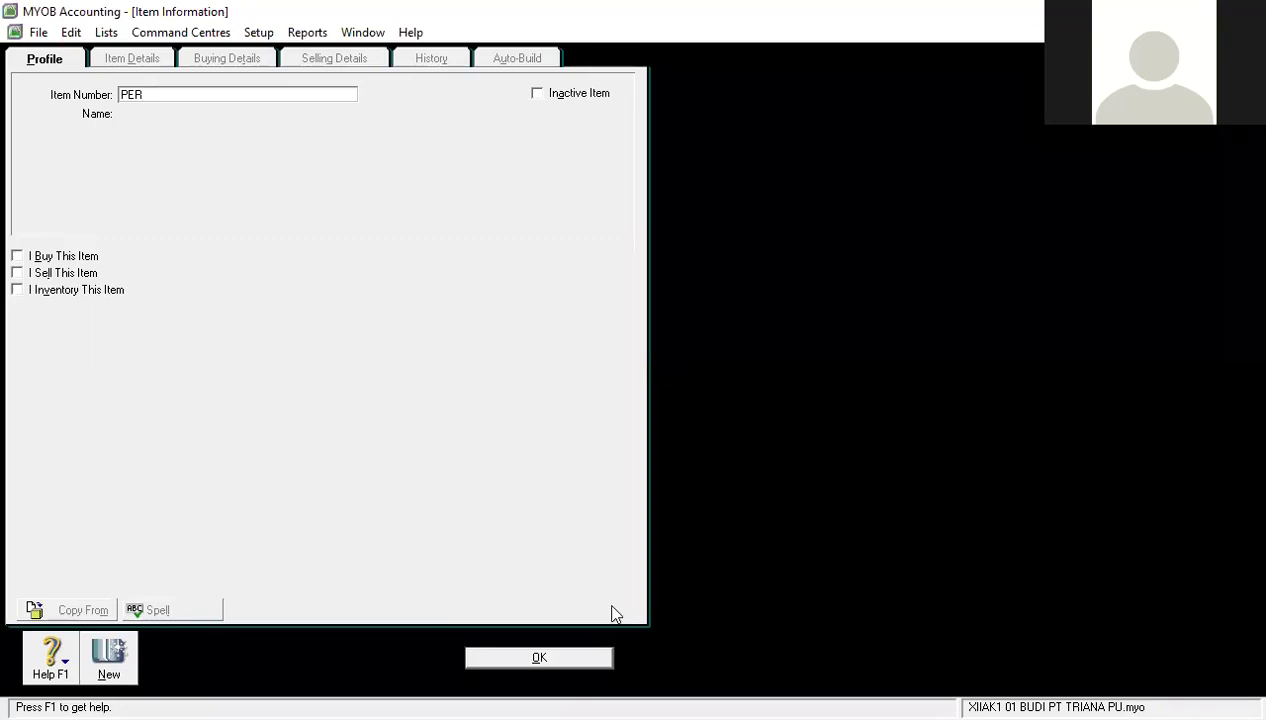
{"action": "type", "text": "-0"}
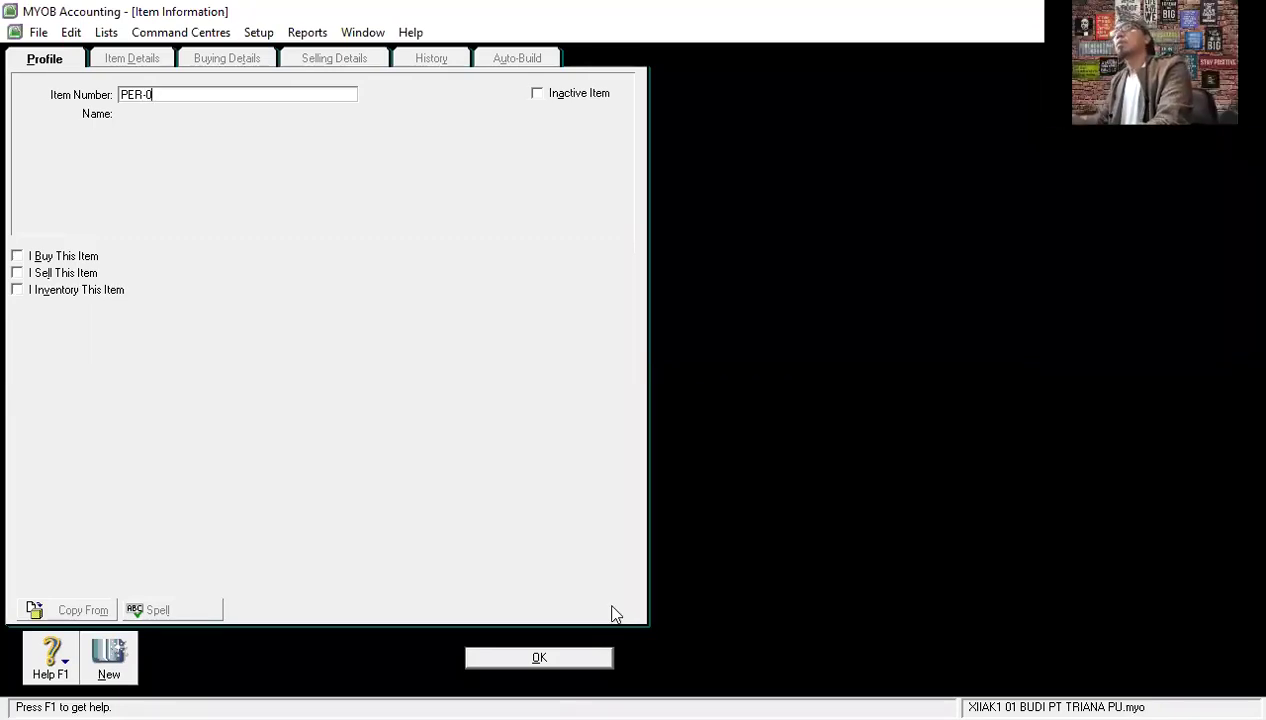
{"action": "key", "text": "BackSpace"}
{"action": "key", "text": "BackSpace"}
{"action": "key", "text": "BackSpace"}
{"action": "key", "text": "BackSpace"}
{"action": "key", "text": "BackSpace"}
Give the new item the number ALAT-1 and the name KOMPUTER.
{"action": "type", "text": "ALAT"}
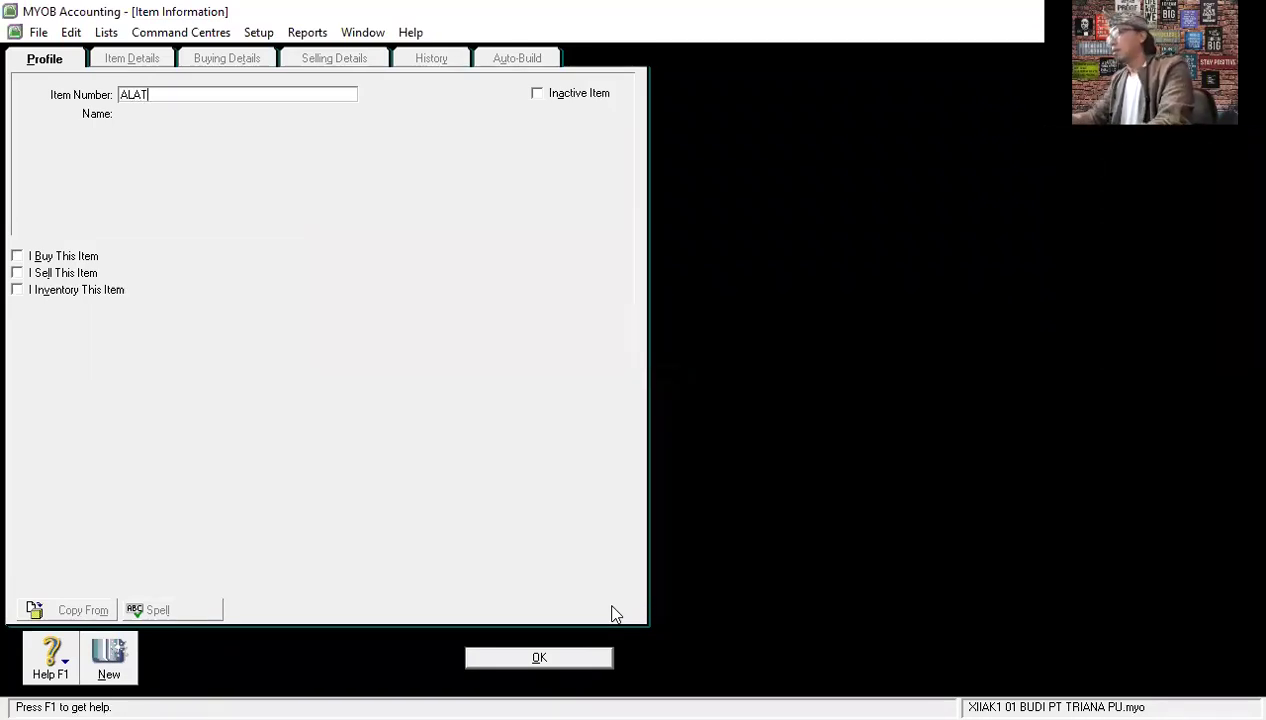
{"action": "type", "text": "-1"}
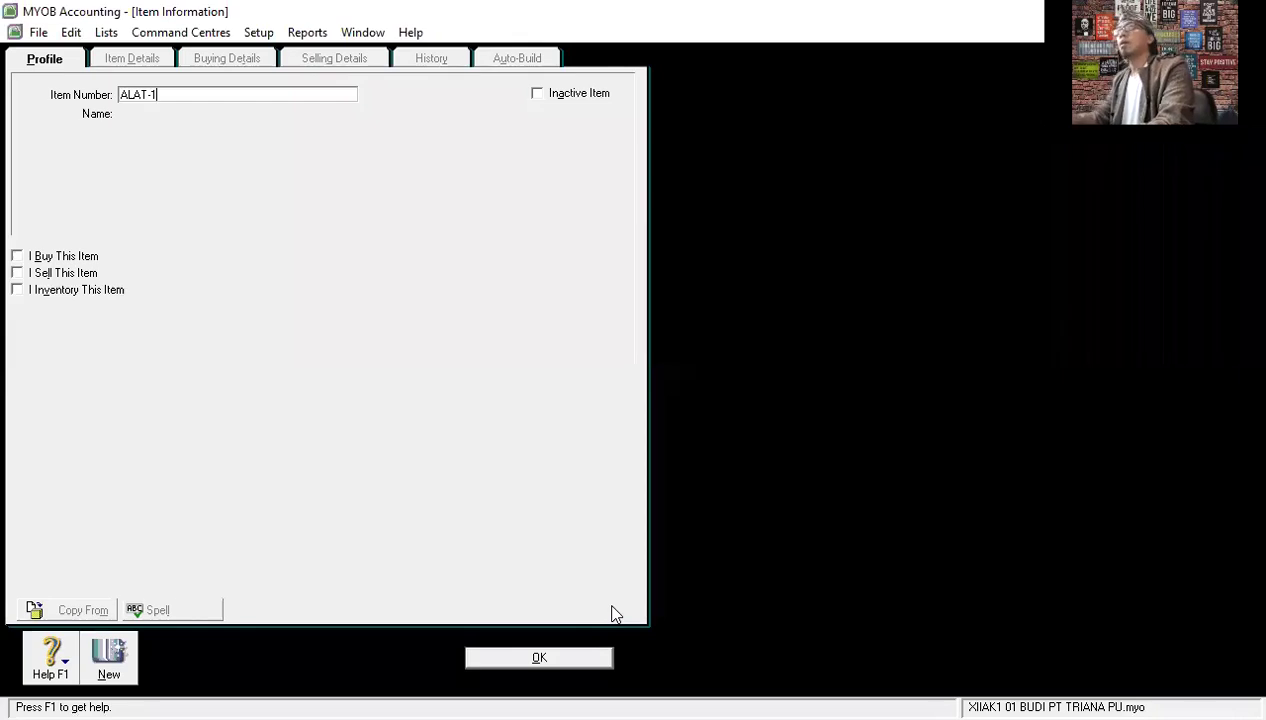
{"action": "key", "text": "Tab"}
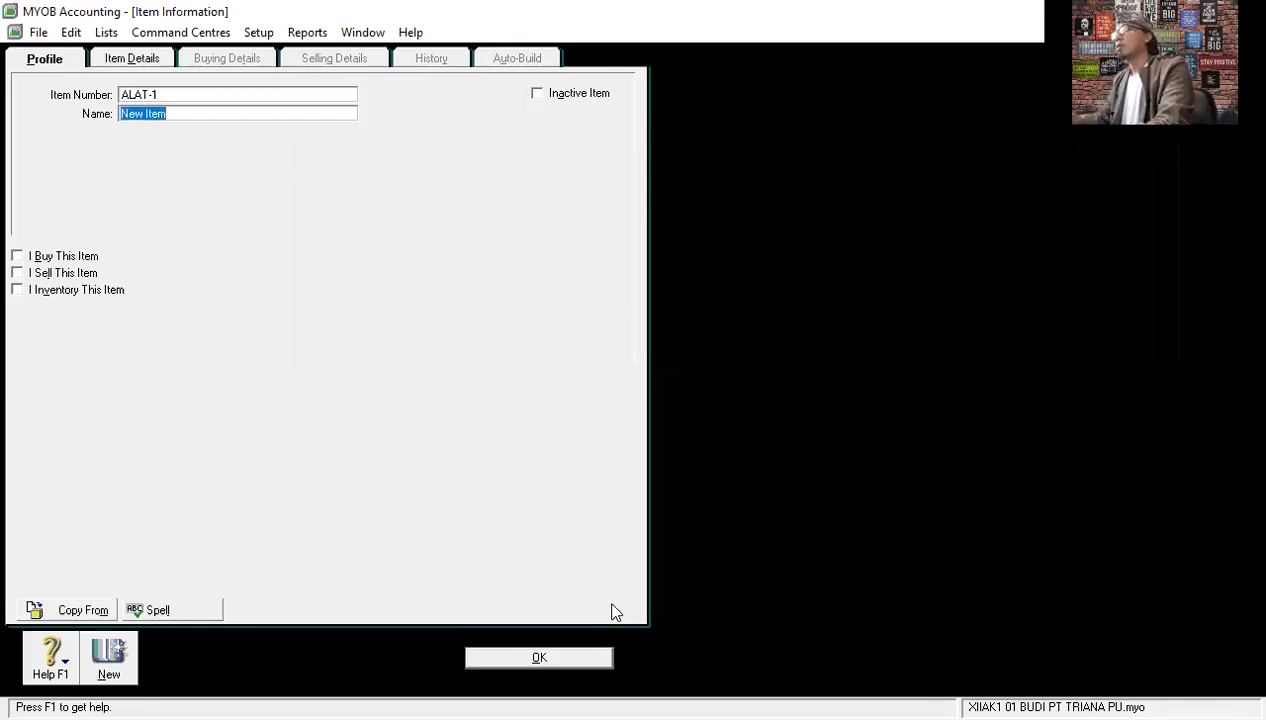
{"action": "type", "text": "KOMPUTER"}
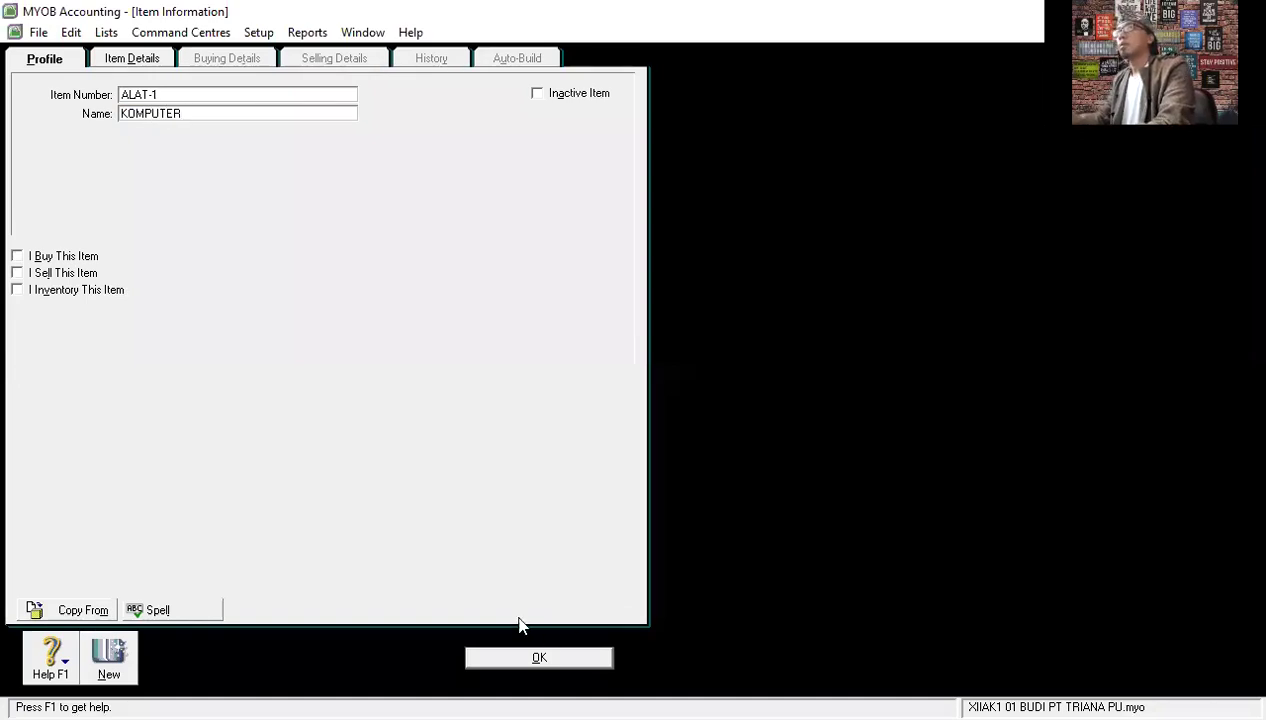
Mark ALAT-1 as bought and inventoried with asset account 1-2101 PERALATAN PABRIK and save it.
{"action": "left_click", "coordinate": [84, 257]}
{"action": "left_click", "coordinate": [86, 290]}
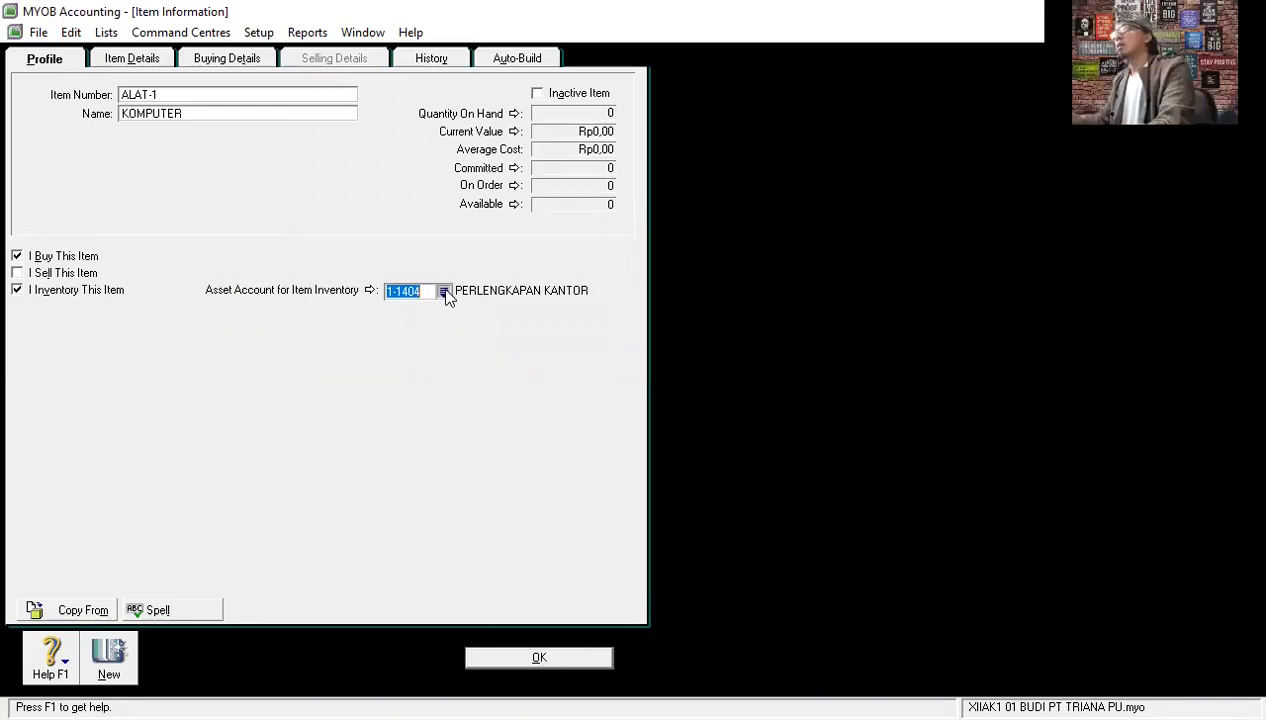
{"action": "left_click", "coordinate": [444, 291]}
{"action": "left_click", "coordinate": [561, 331]}
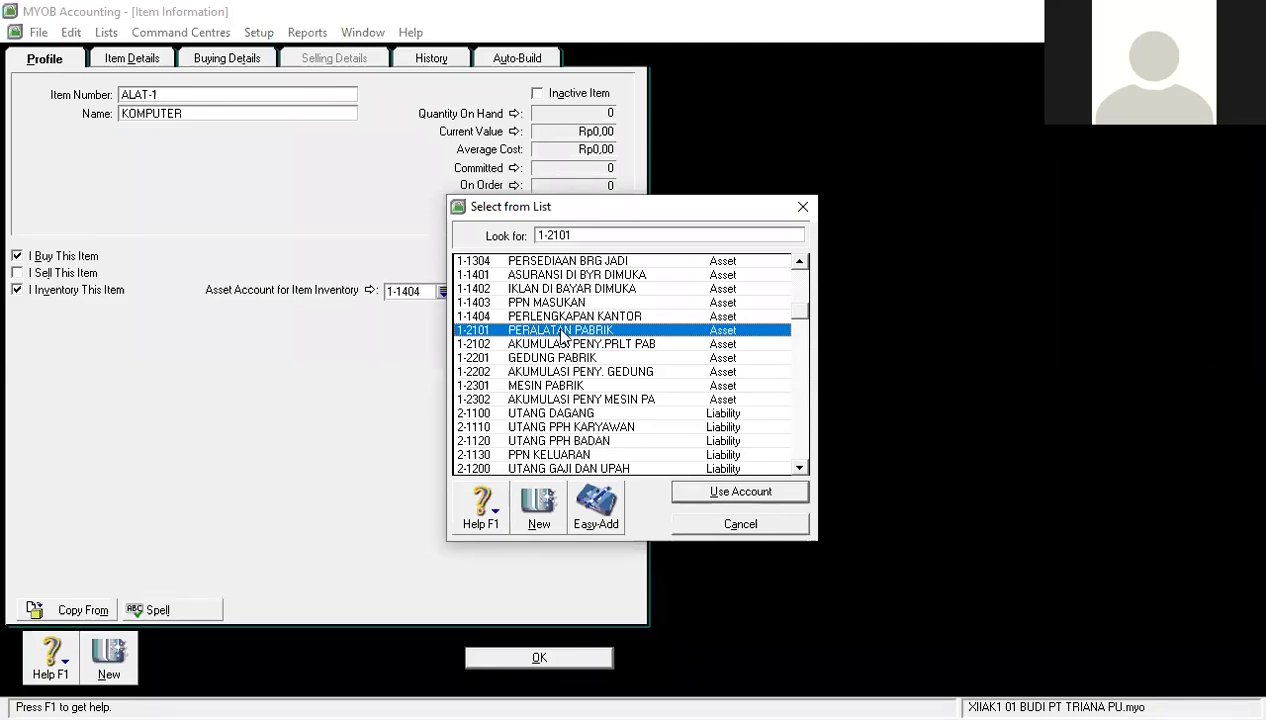
{"action": "double_click", "coordinate": [561, 331]}
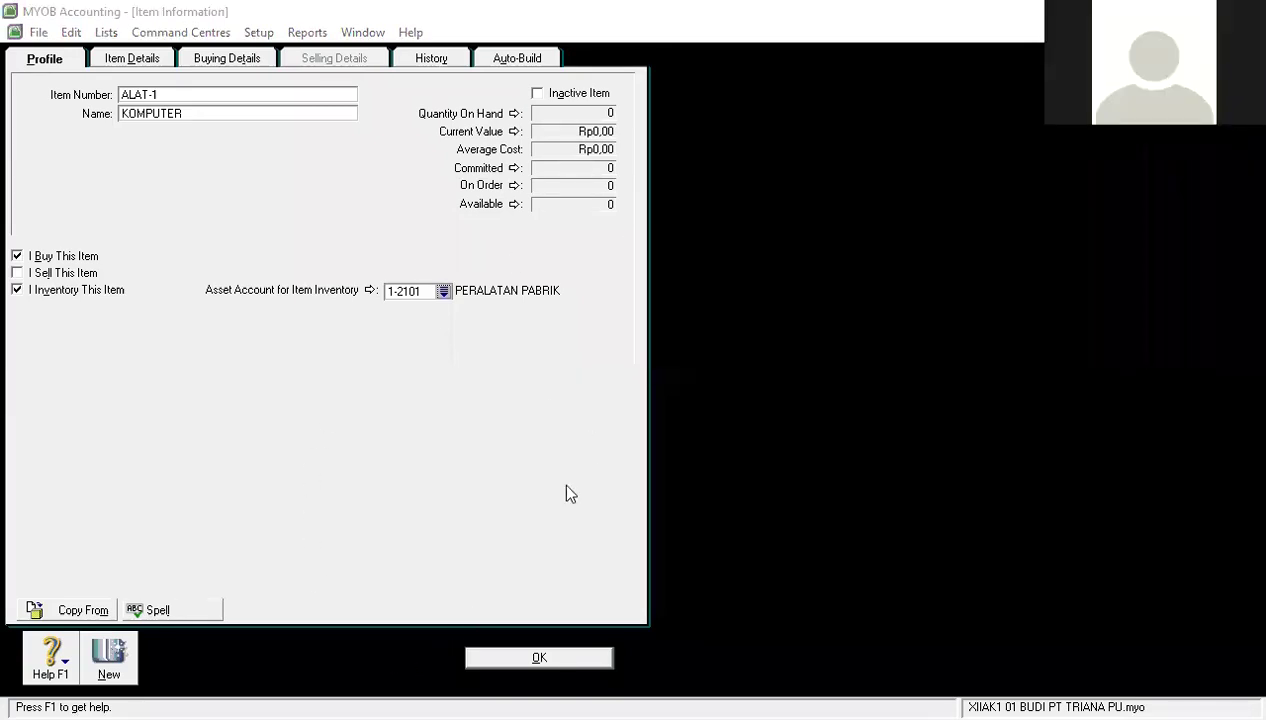
{"action": "left_click", "coordinate": [546, 658]}
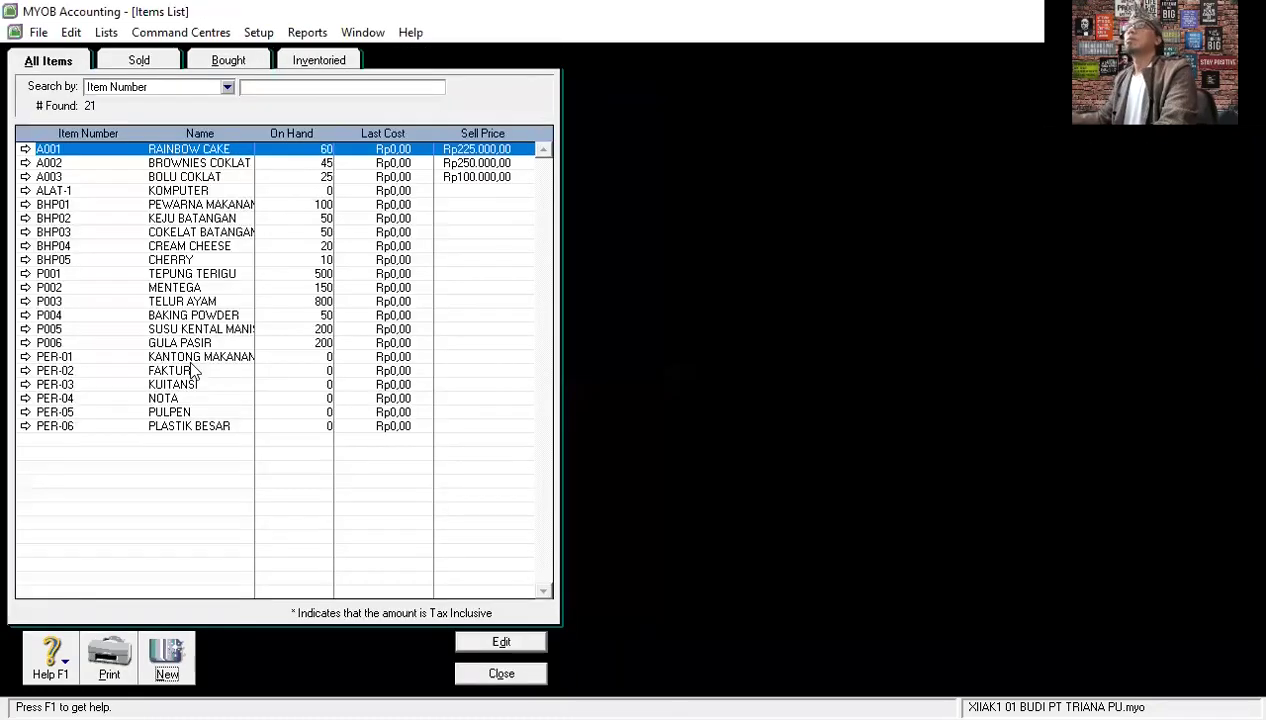
Create and save item ALAT-2 named MESIN CASHIER, marked as bought and inventoried under account 1-2101 PERALATAN PABRIK.
{"action": "left_click", "coordinate": [168, 672]}
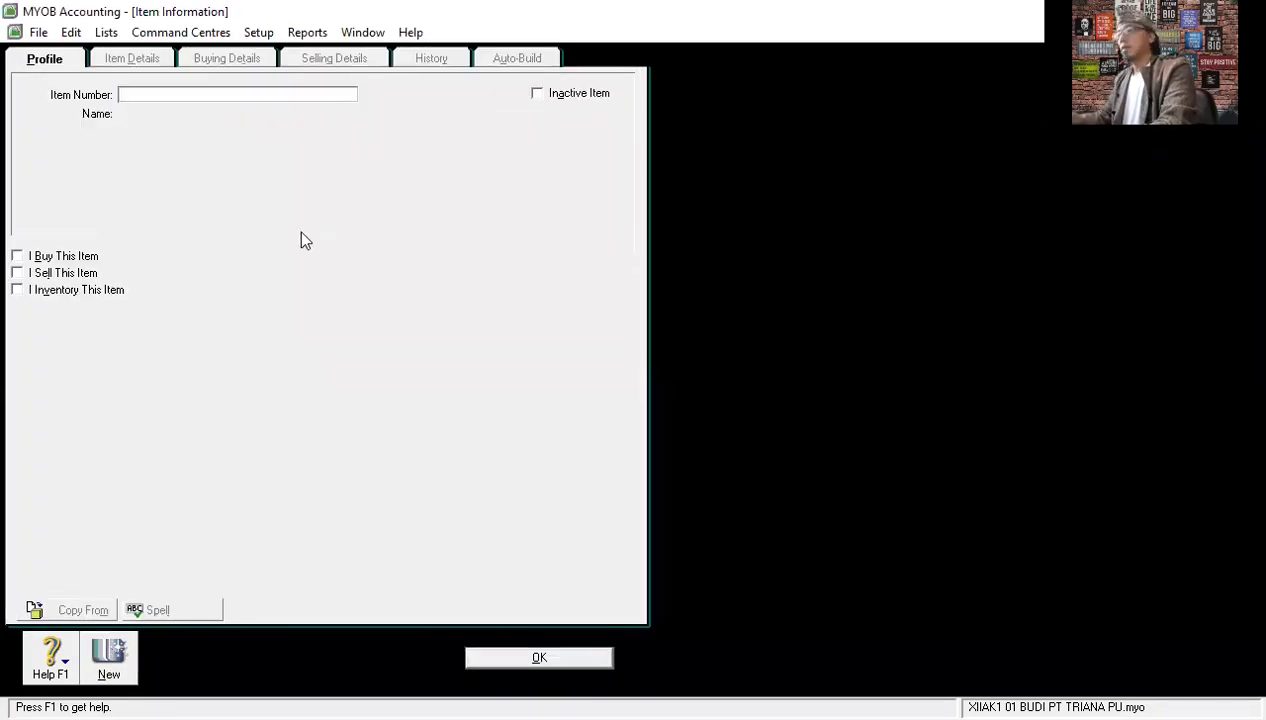
{"action": "type", "text": "ALAT-2"}
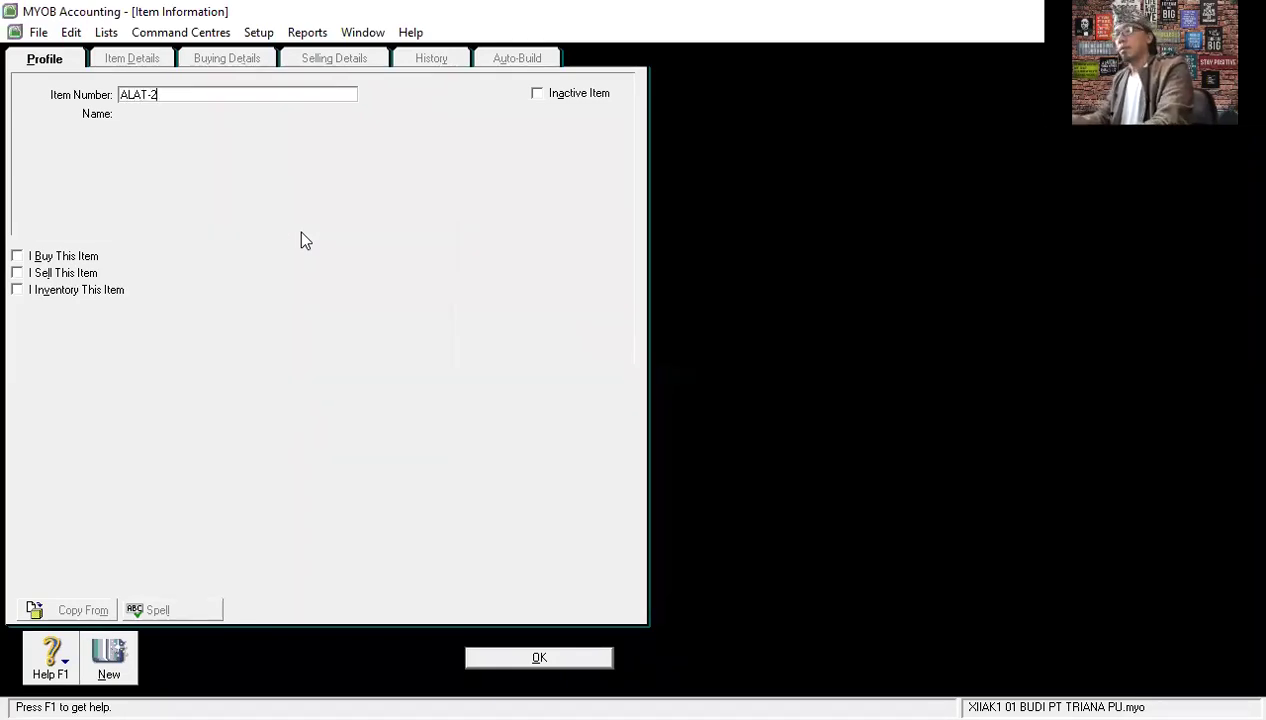
{"action": "key", "text": "Tab"}
{"action": "type", "text": "M"}
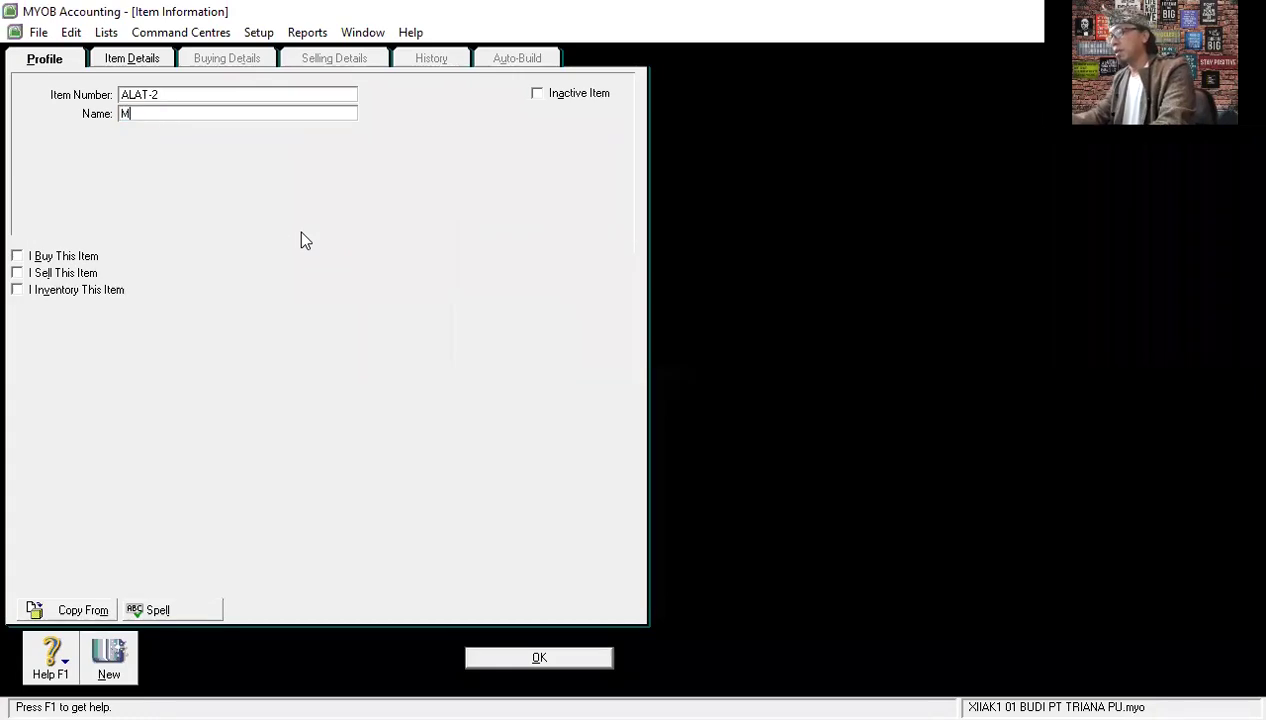
{"action": "type", "text": "ESIN CASHIER"}
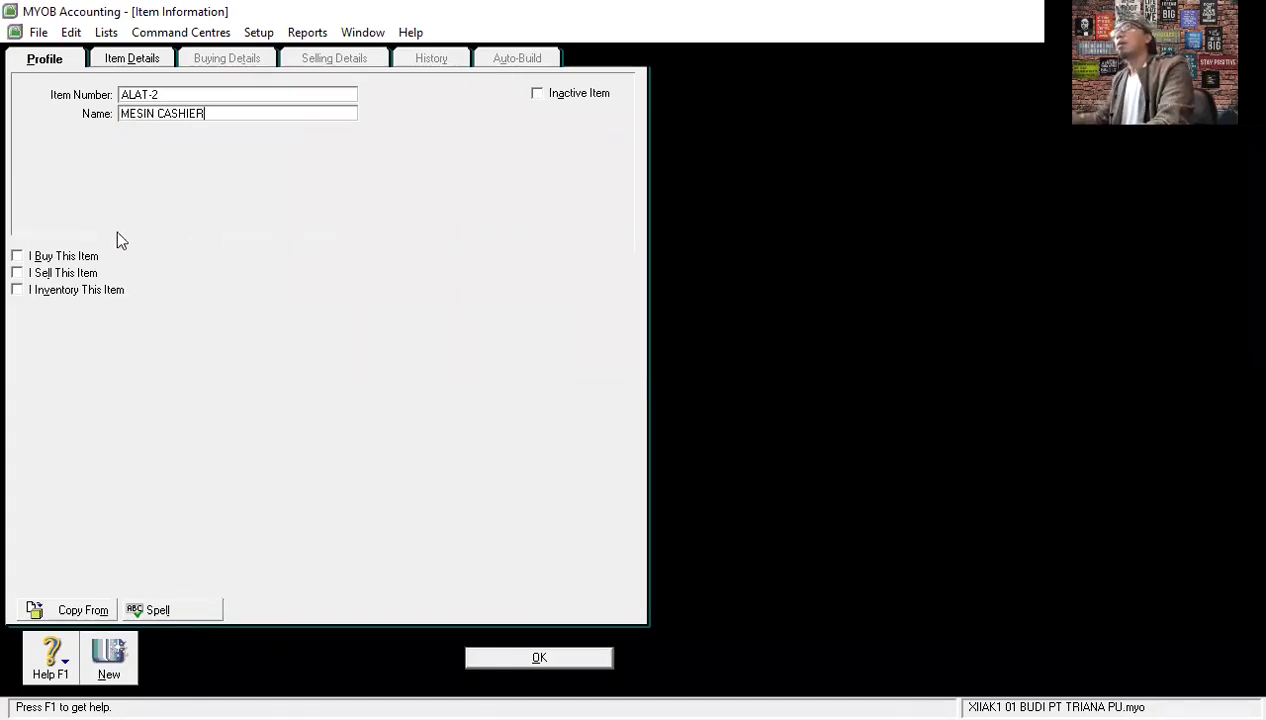
{"action": "left_click", "coordinate": [55, 256]}
{"action": "left_click", "coordinate": [56, 292]}
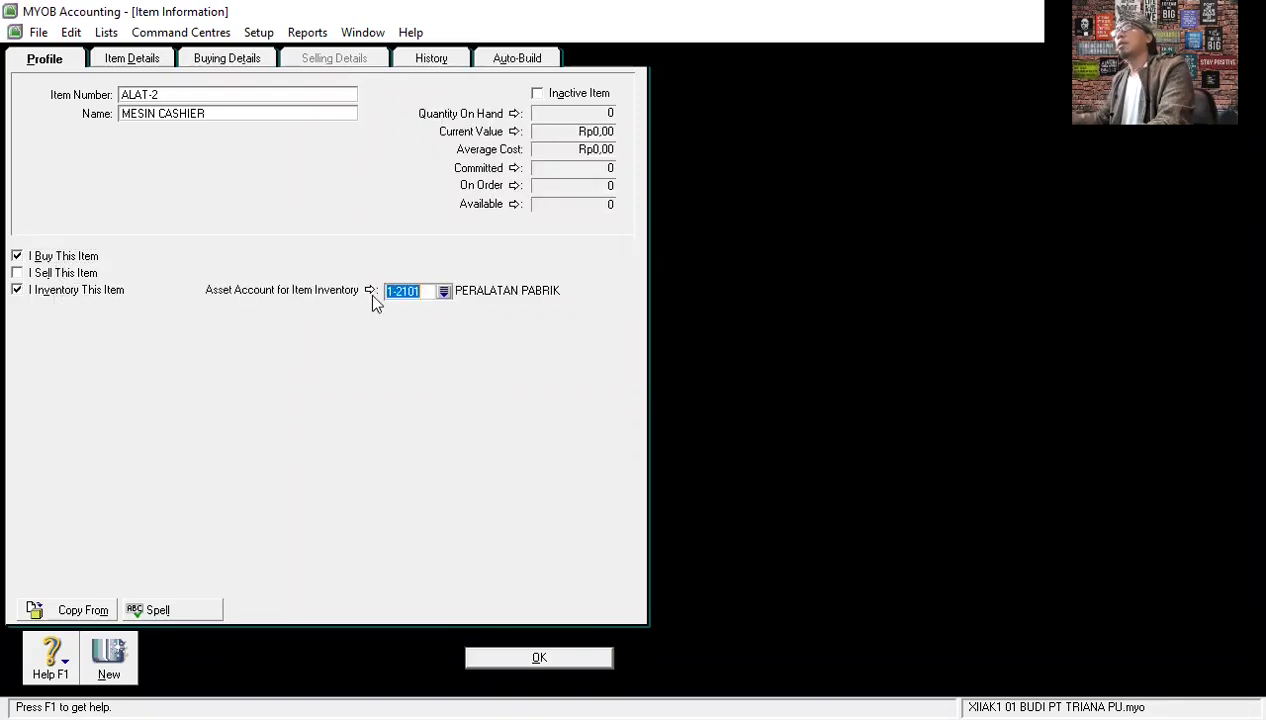
{"action": "left_click", "coordinate": [537, 658]}
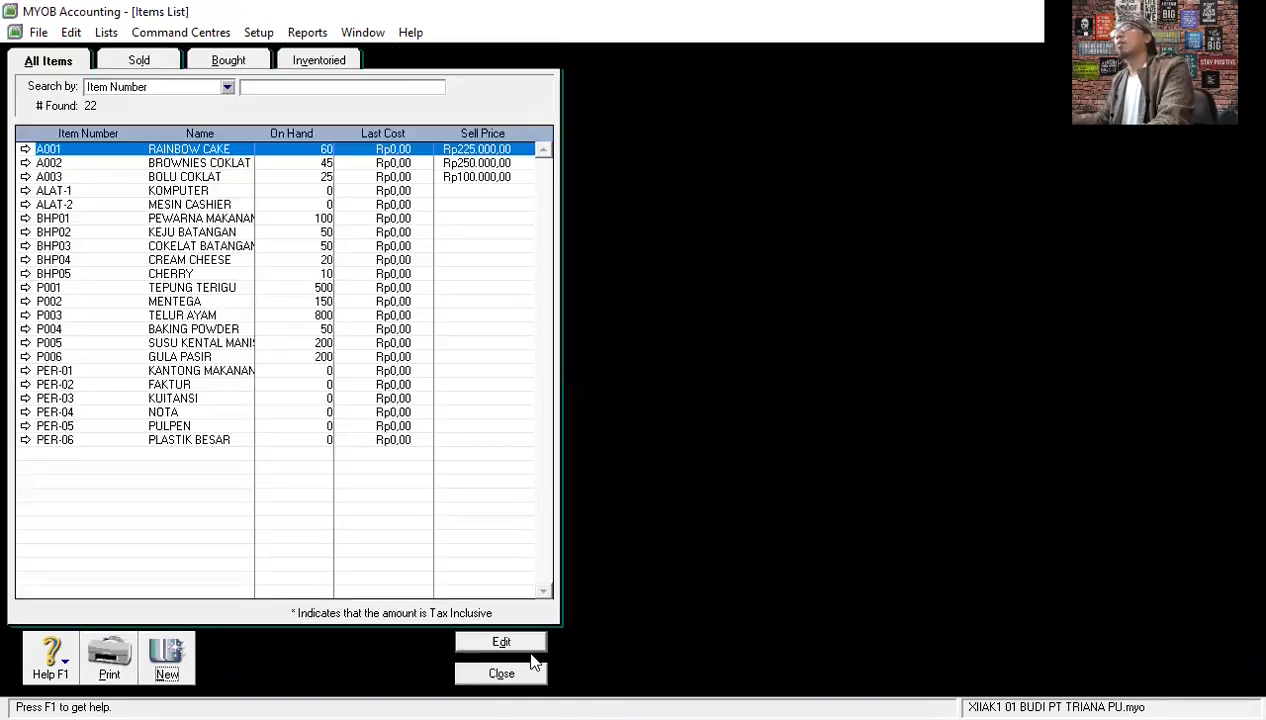
Create and save item ALAT-3 named MESIN PENCETAK HARGA, marked as bought and inventoried under account 1-2101 PERALATAN PABRIK.
{"action": "left_click", "coordinate": [166, 660]}
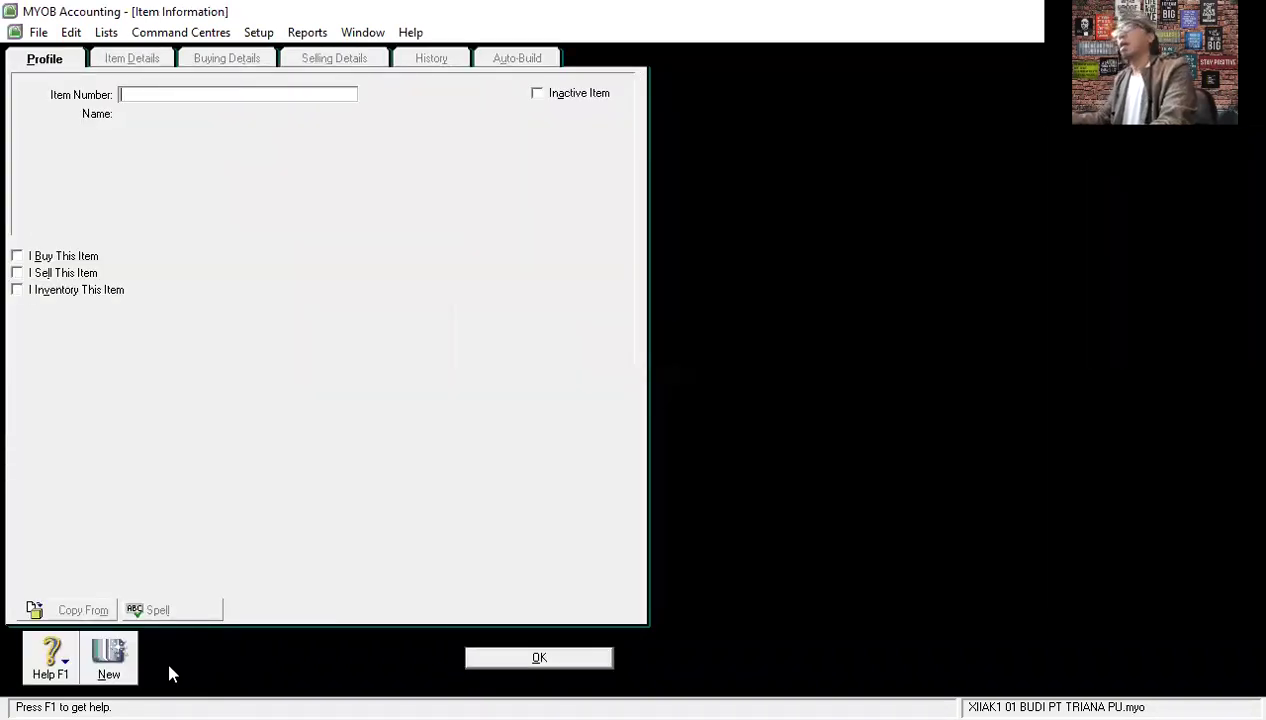
{"action": "type", "text": "ALAT-3"}
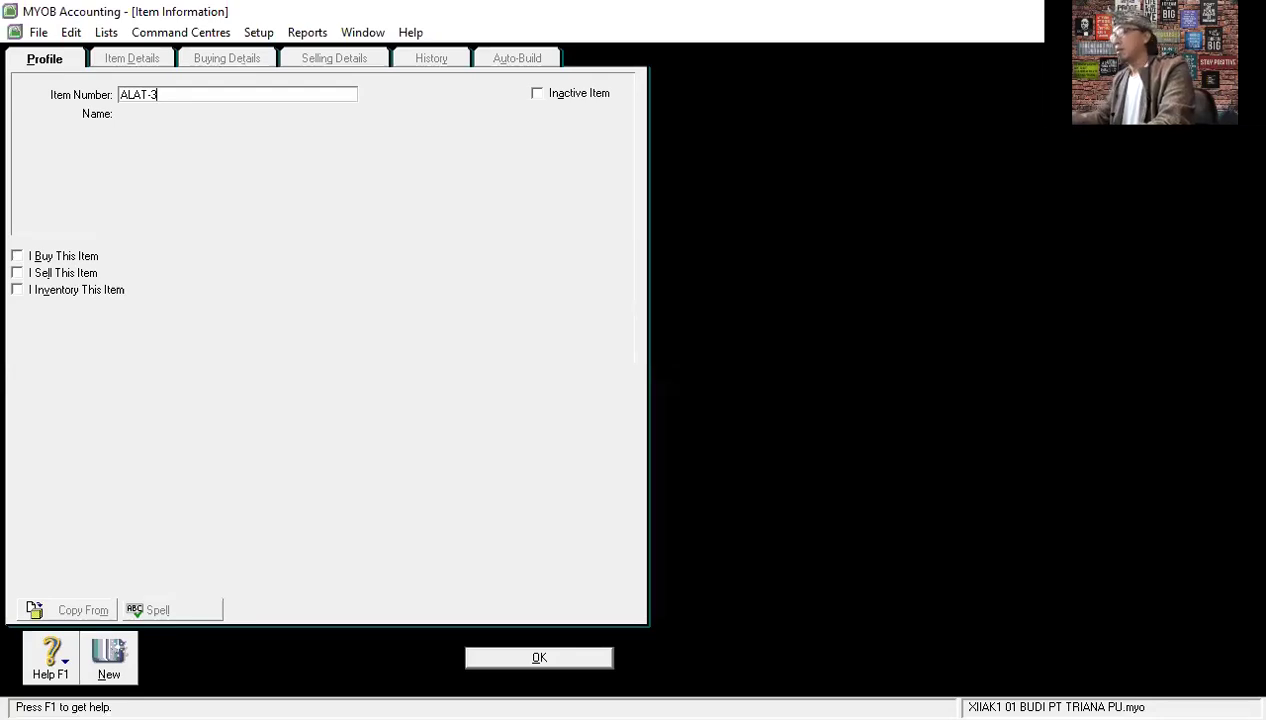
{"action": "key", "text": "Tab"}
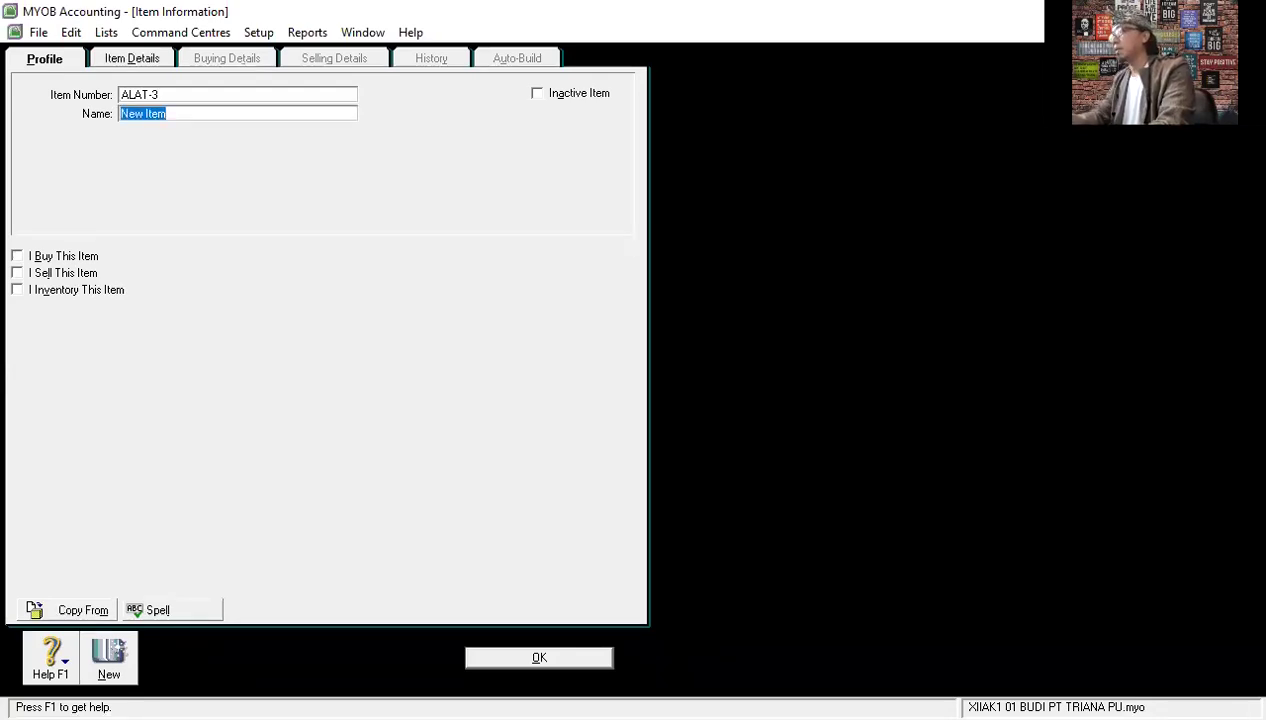
{"action": "type", "text": "MESIN P"}
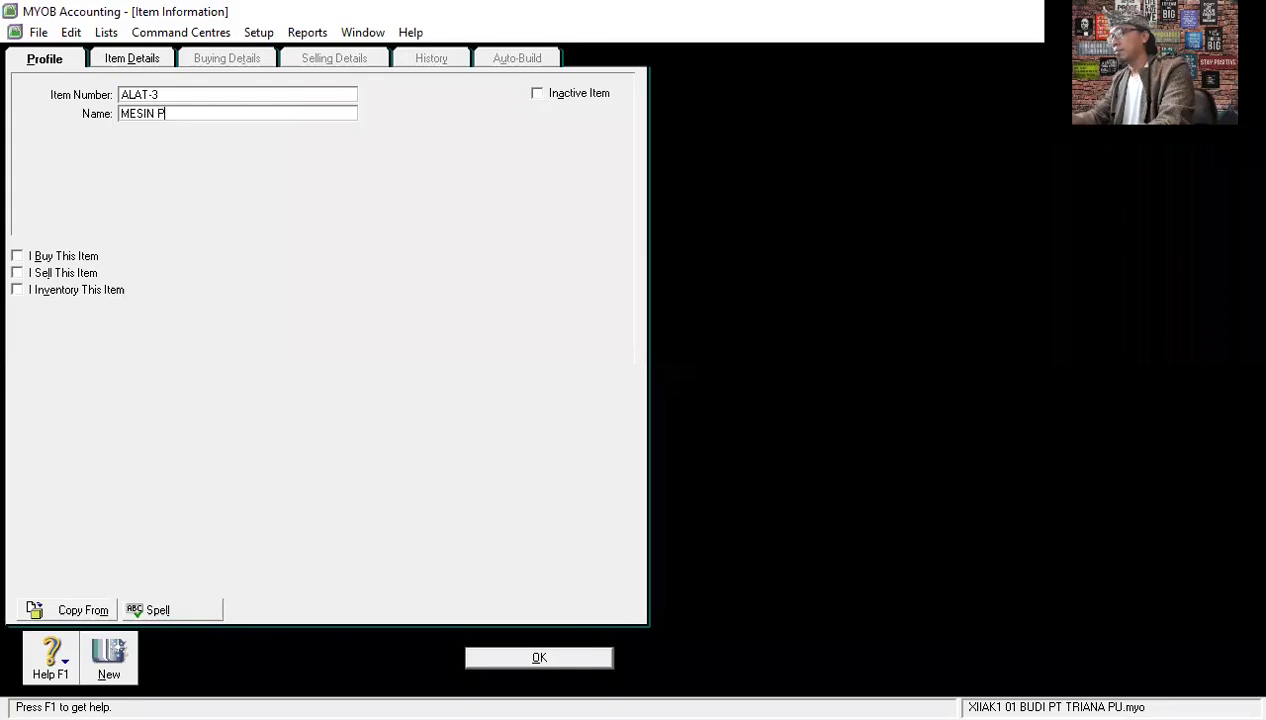
{"action": "type", "text": "ENCETAK "}
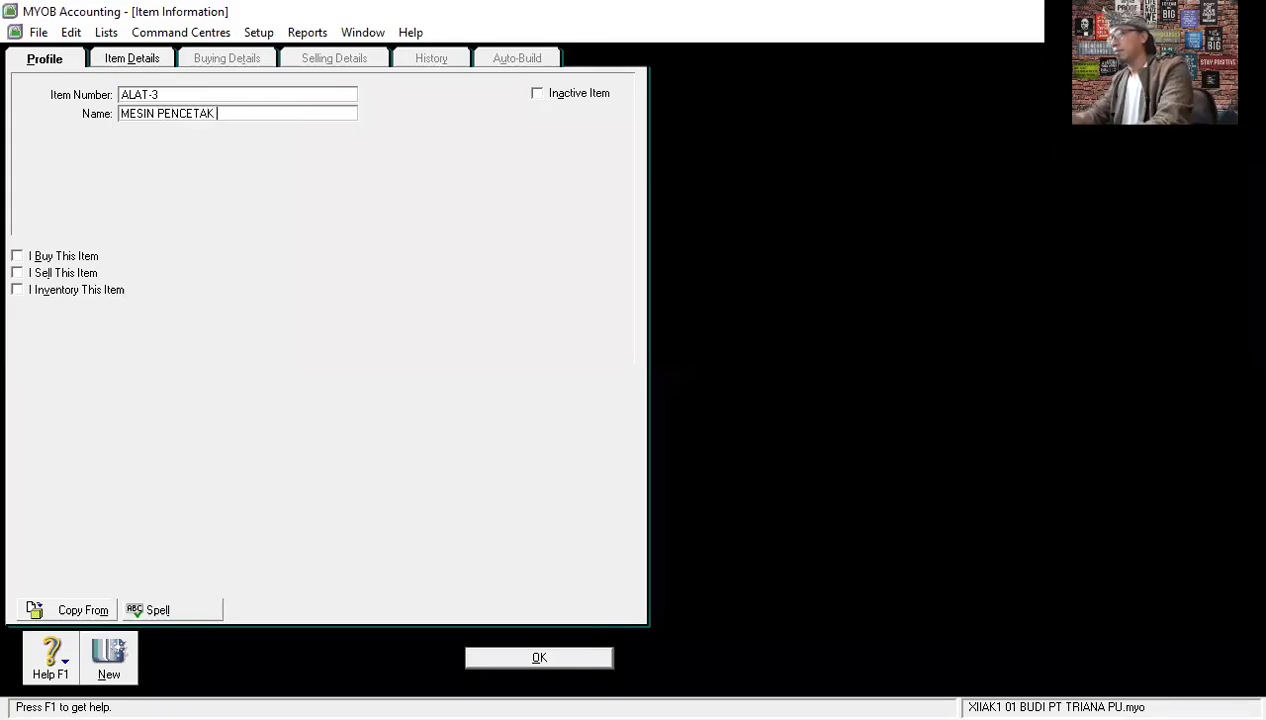
{"action": "type", "text": "HARGA"}
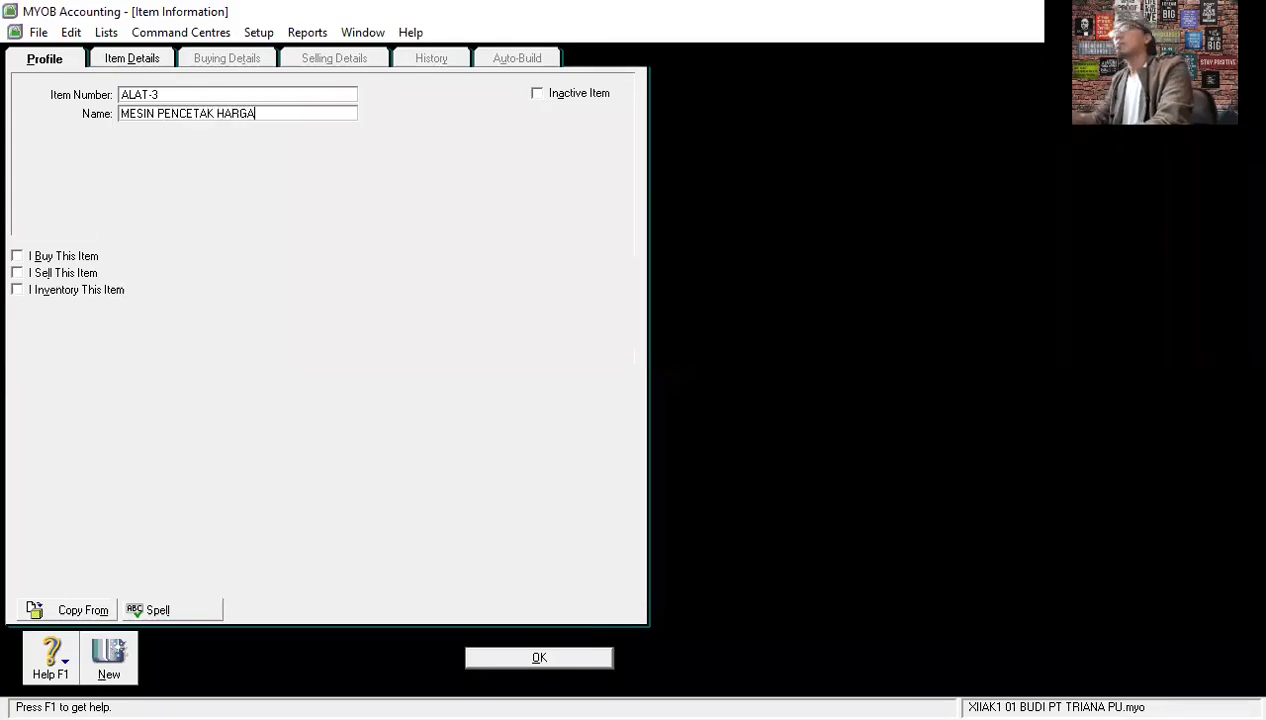
{"action": "left_click", "coordinate": [18, 257]}
{"action": "left_click", "coordinate": [17, 290]}
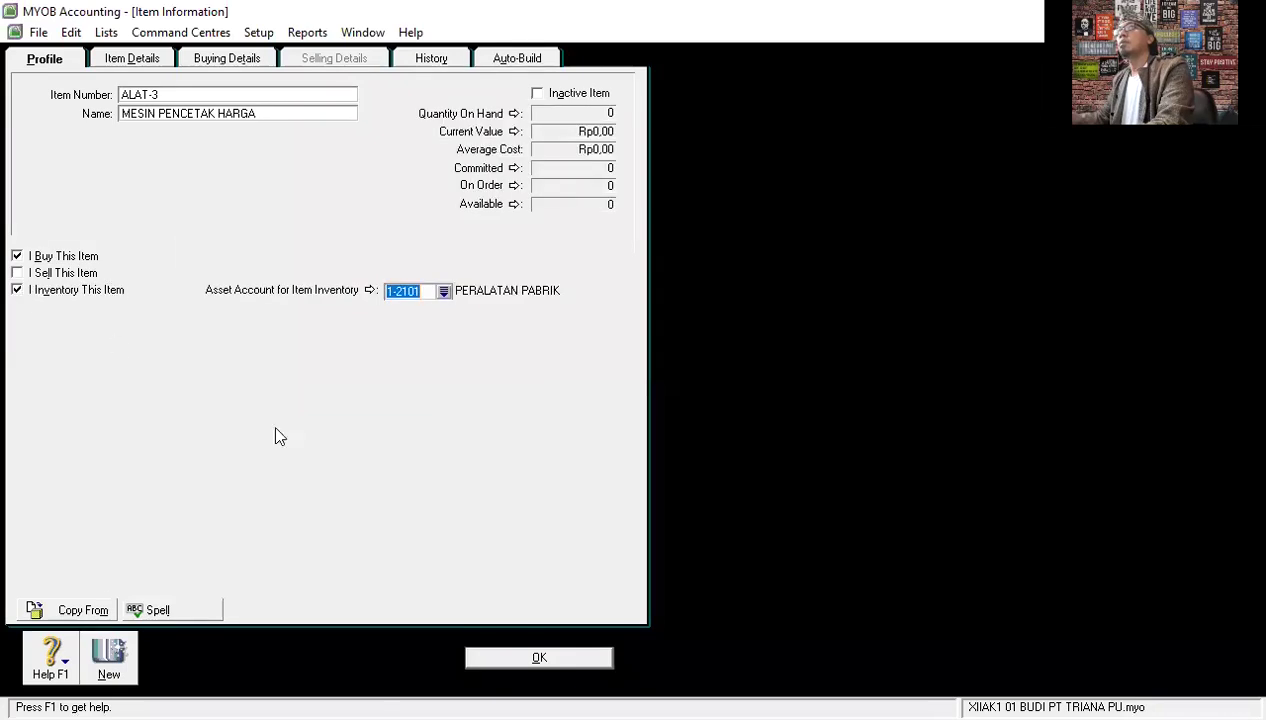
{"action": "left_click", "coordinate": [540, 658]}
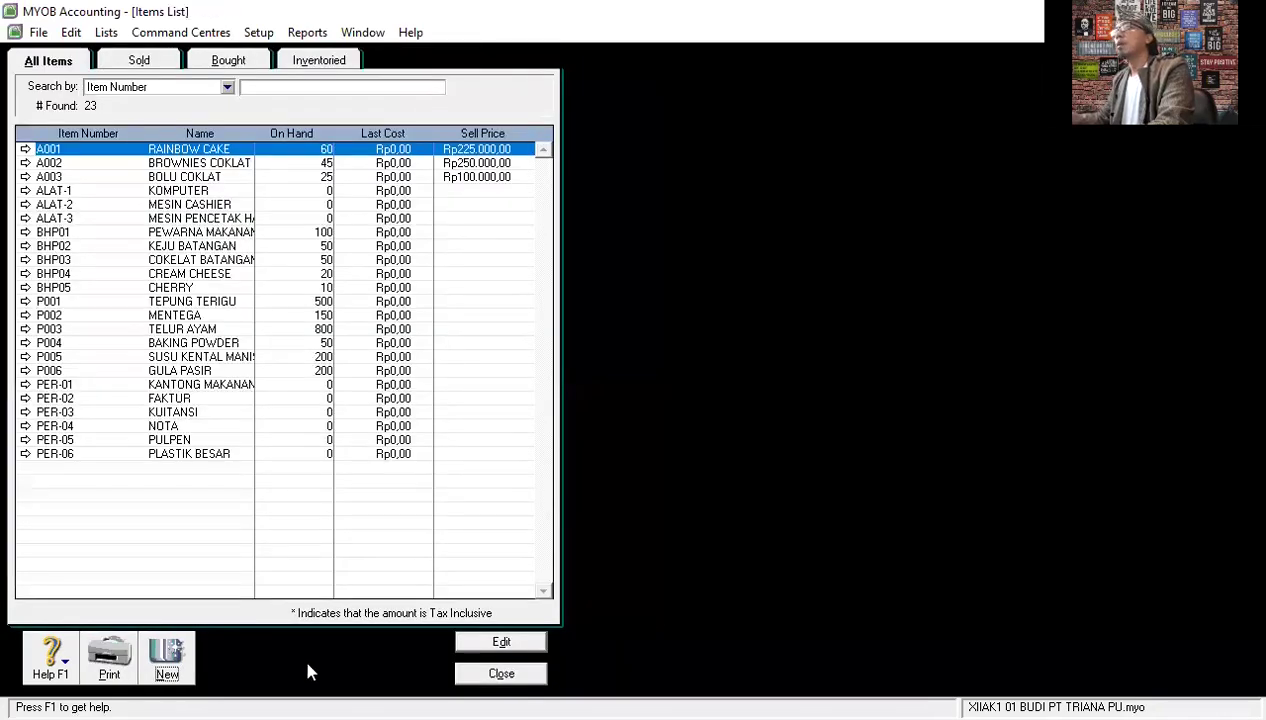
Create and save item ALAT-4 named PRINTER, marked as bought and inventoried under account 1-2101 PERALATAN PABRIK.
{"action": "left_click", "coordinate": [170, 660]}
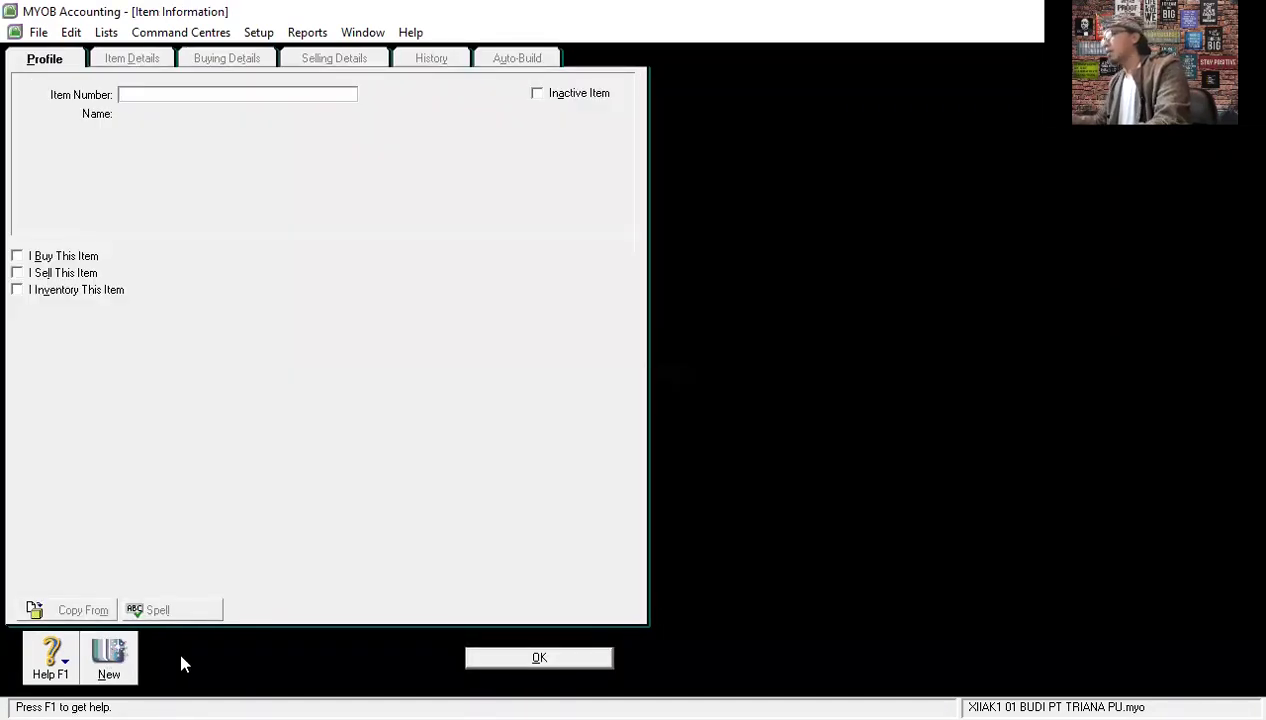
{"action": "type", "text": "A"}
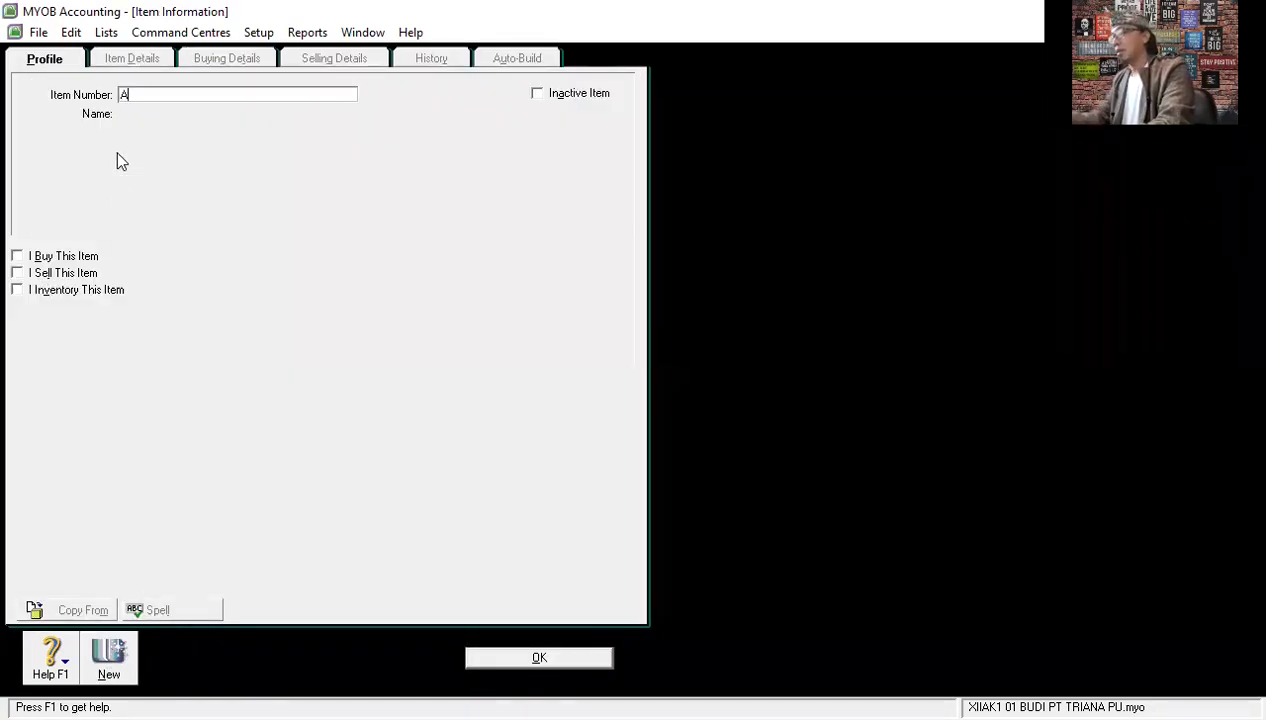
{"action": "type", "text": "LAT-4"}
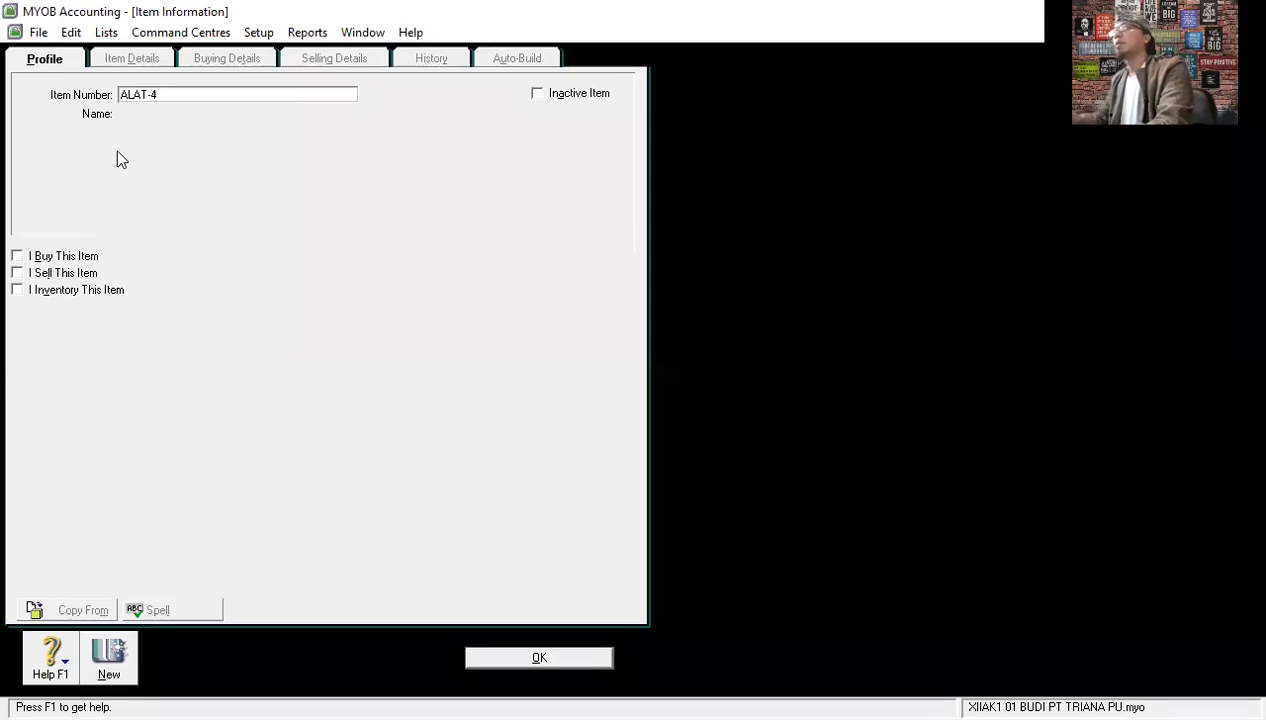
{"action": "key", "text": "Tab"}
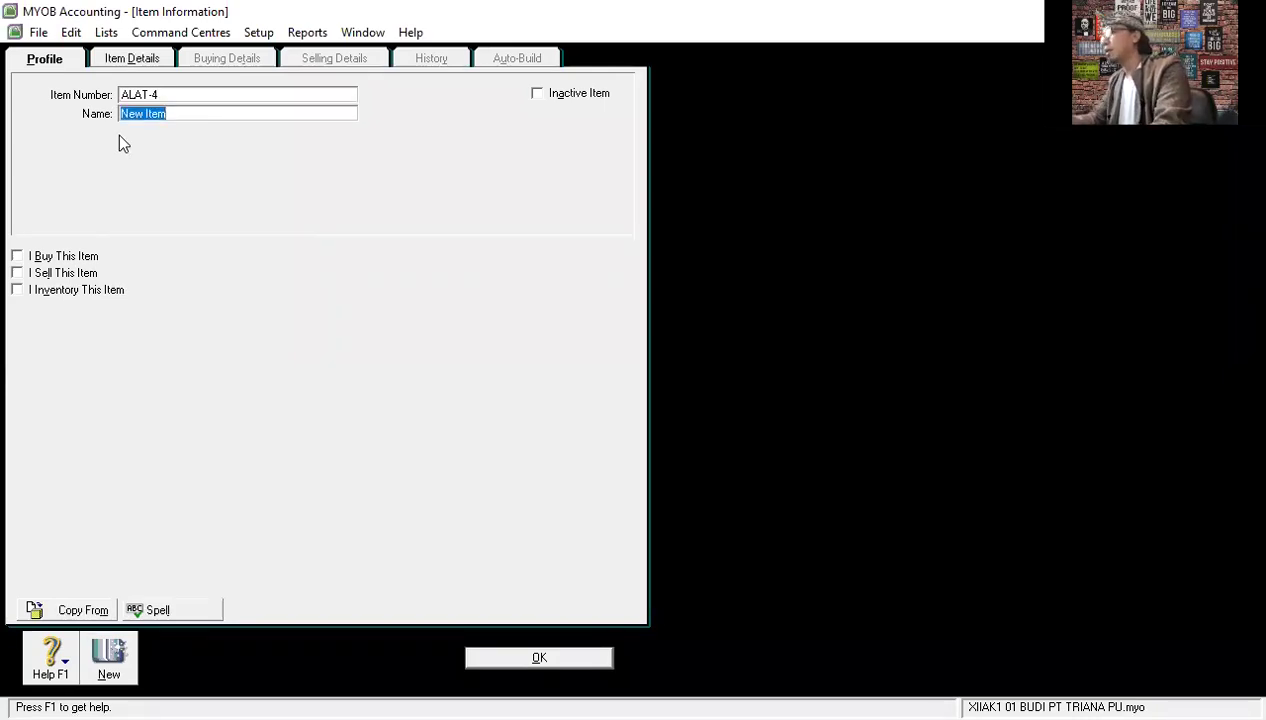
{"action": "type", "text": "PRINTER"}
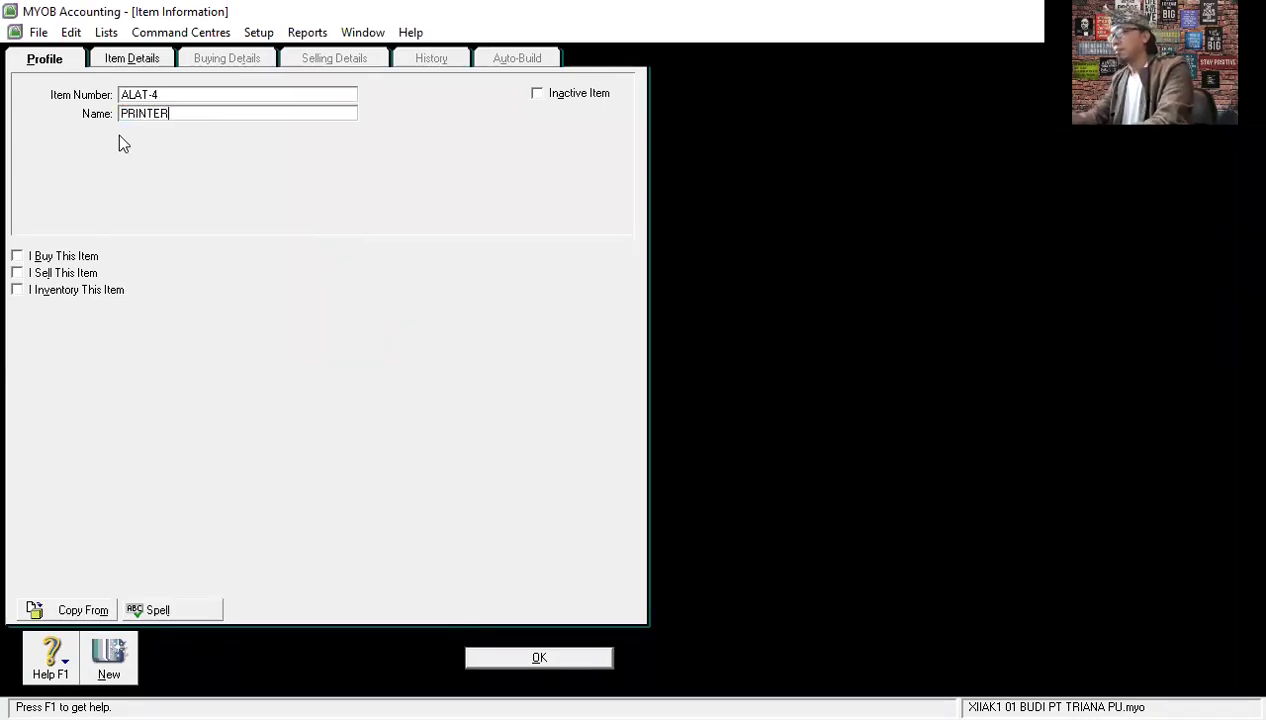
{"action": "left_click", "coordinate": [16, 256]}
{"action": "left_click", "coordinate": [26, 292]}
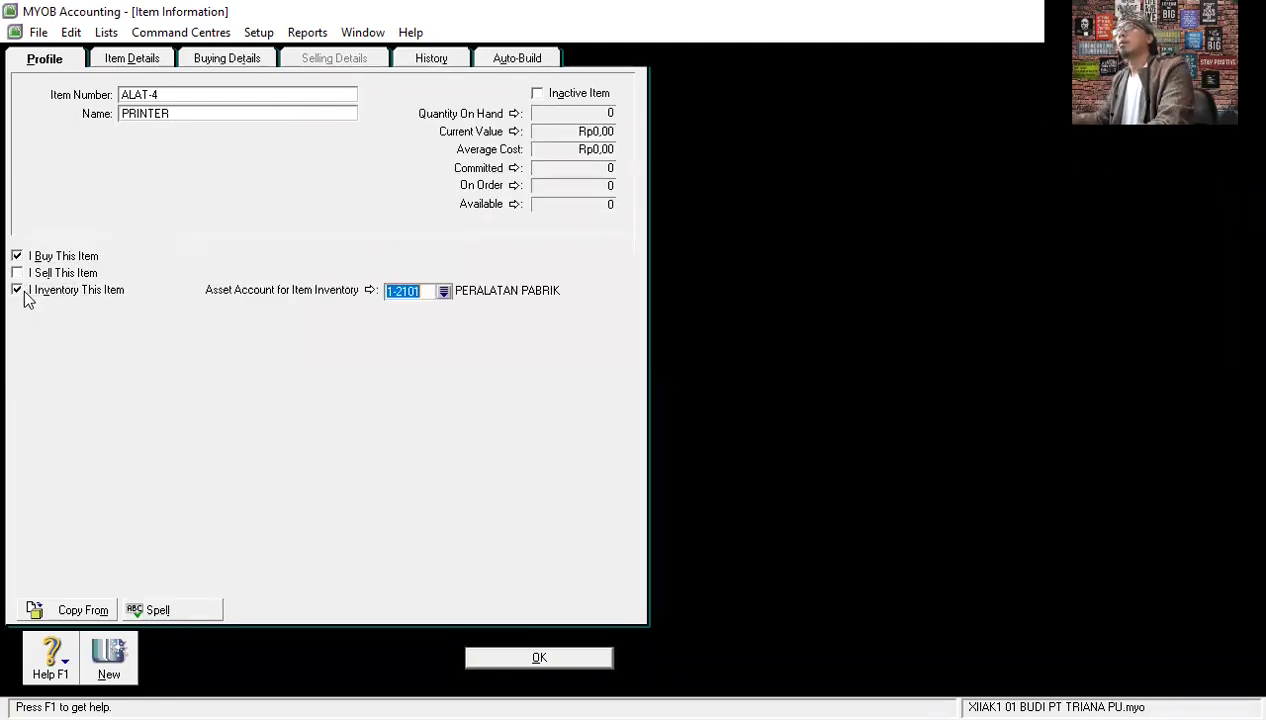
{"action": "left_click", "coordinate": [553, 660]}
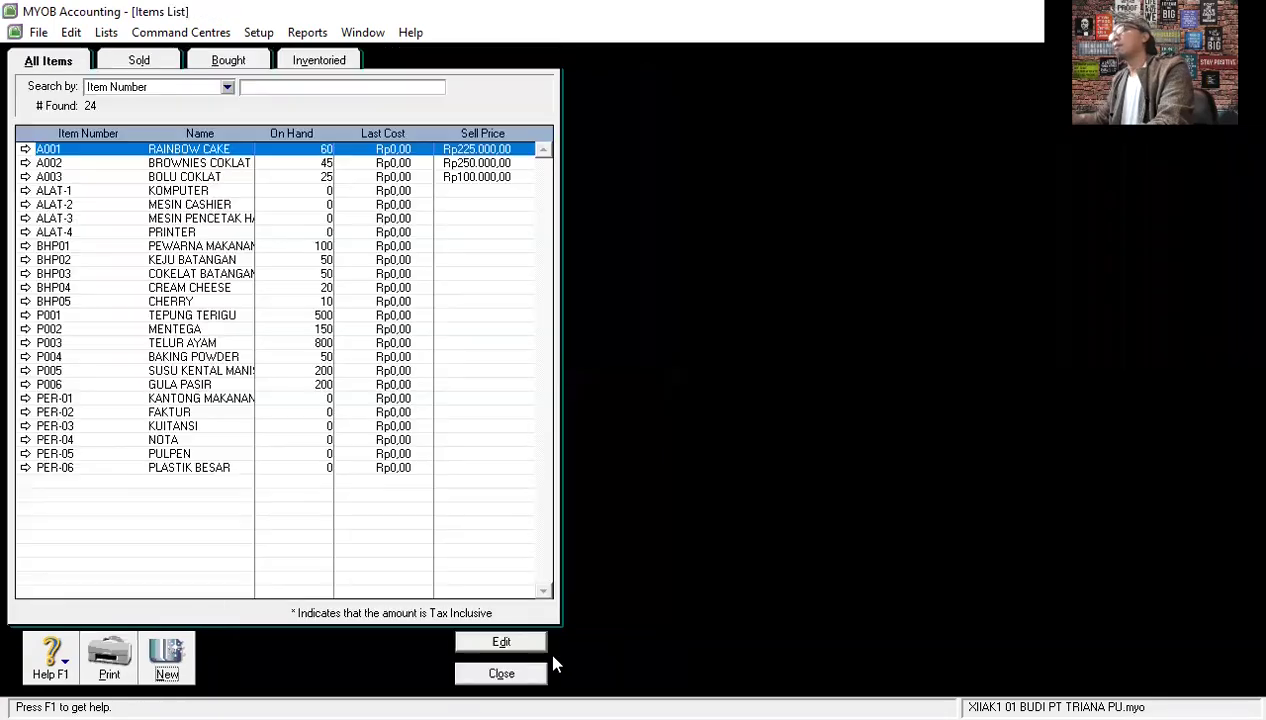
Create and save item ALAT-5 named RAK ALUMINIUM, marked as bought and inventoried under account 1-2101 PERALATAN PABRIK.
{"action": "left_click", "coordinate": [165, 657]}
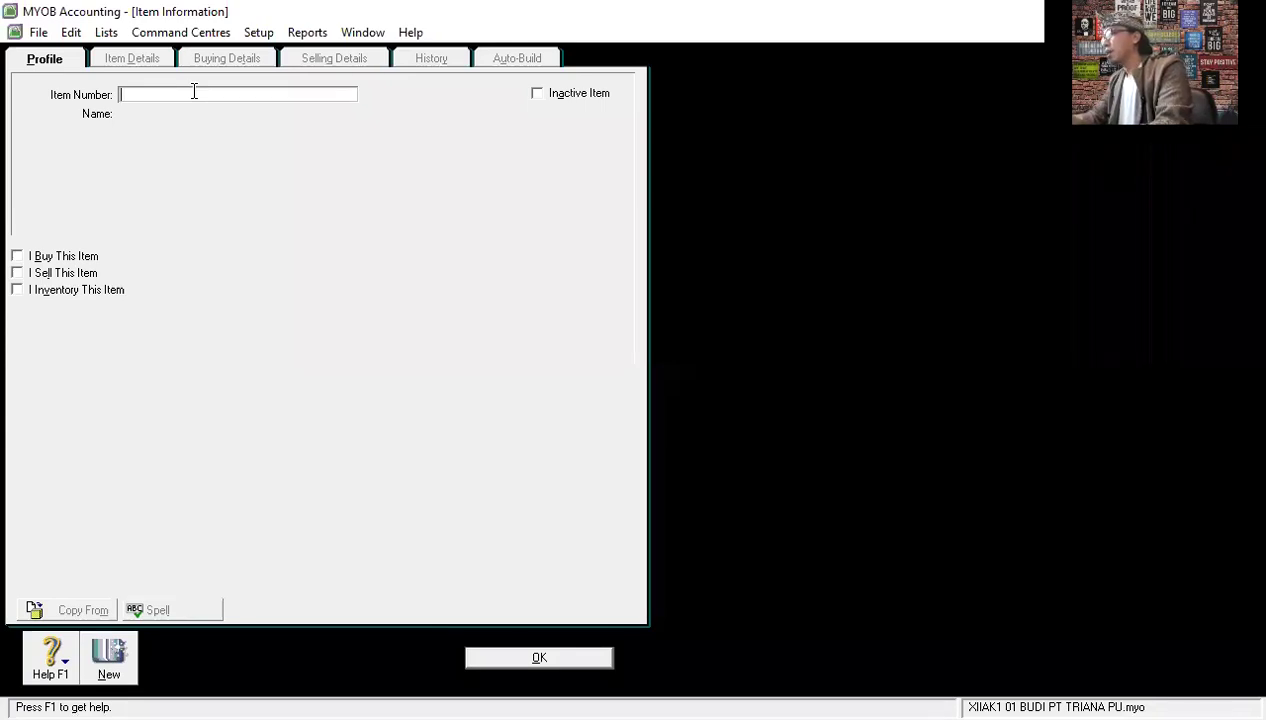
{"action": "type", "text": "ALAT-5"}
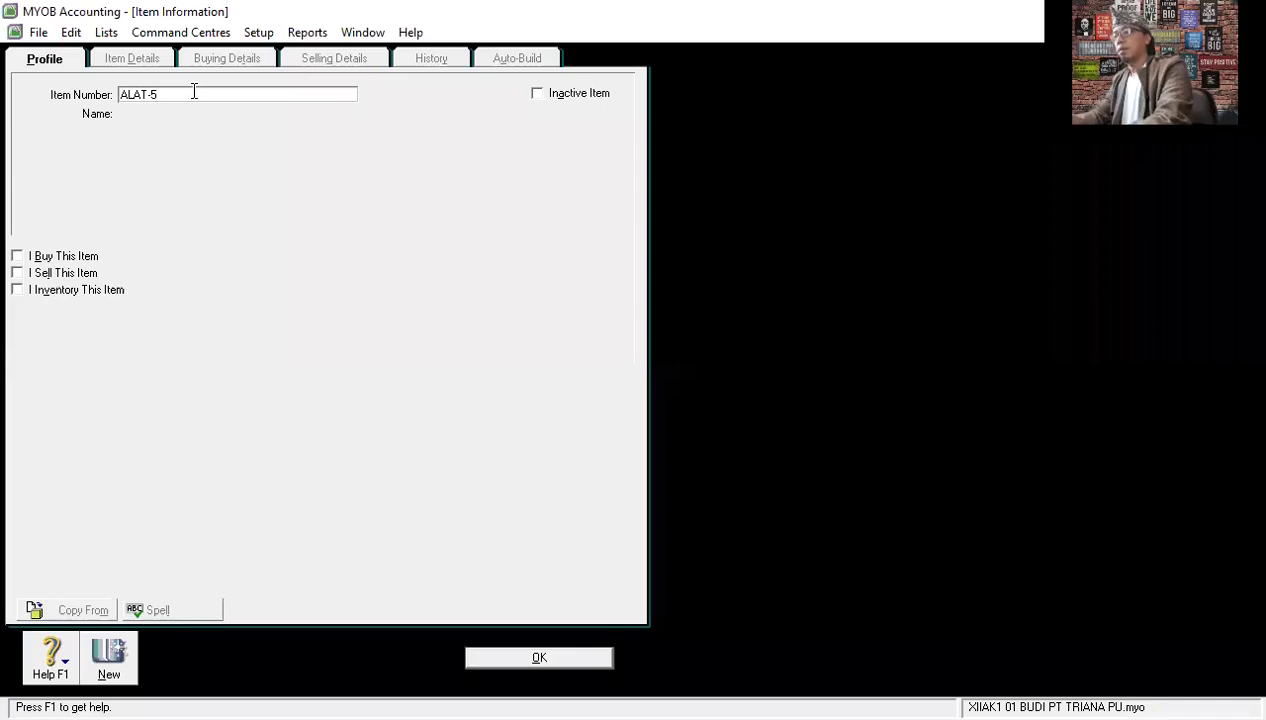
{"action": "key", "text": "Tab"}
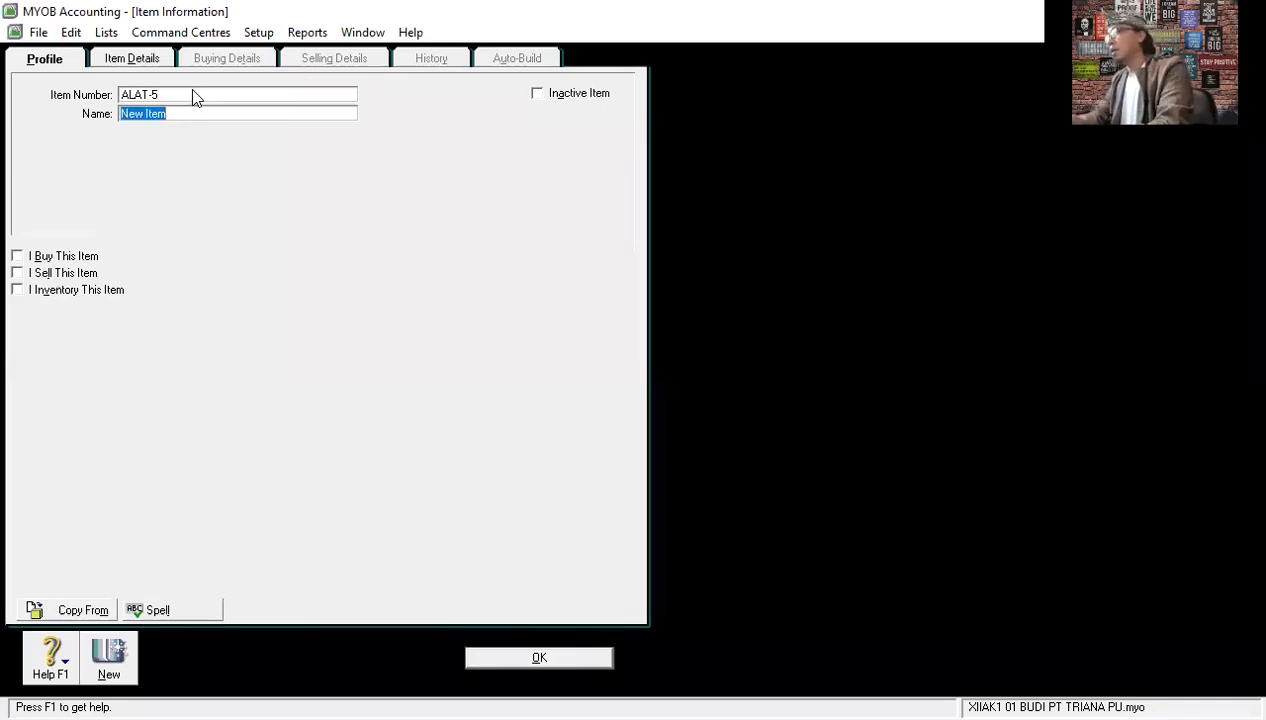
{"action": "type", "text": "RAK ALUMINIUM"}
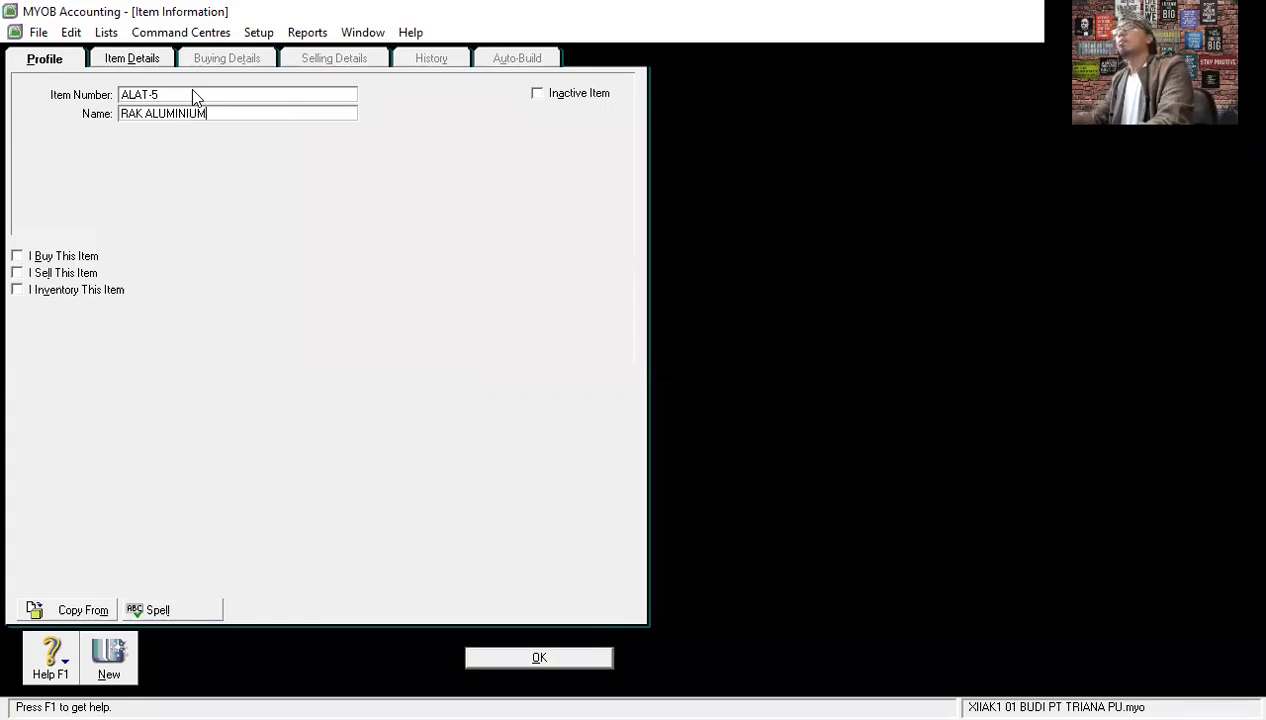
{"action": "left_click", "coordinate": [66, 256]}
{"action": "left_click", "coordinate": [17, 290]}
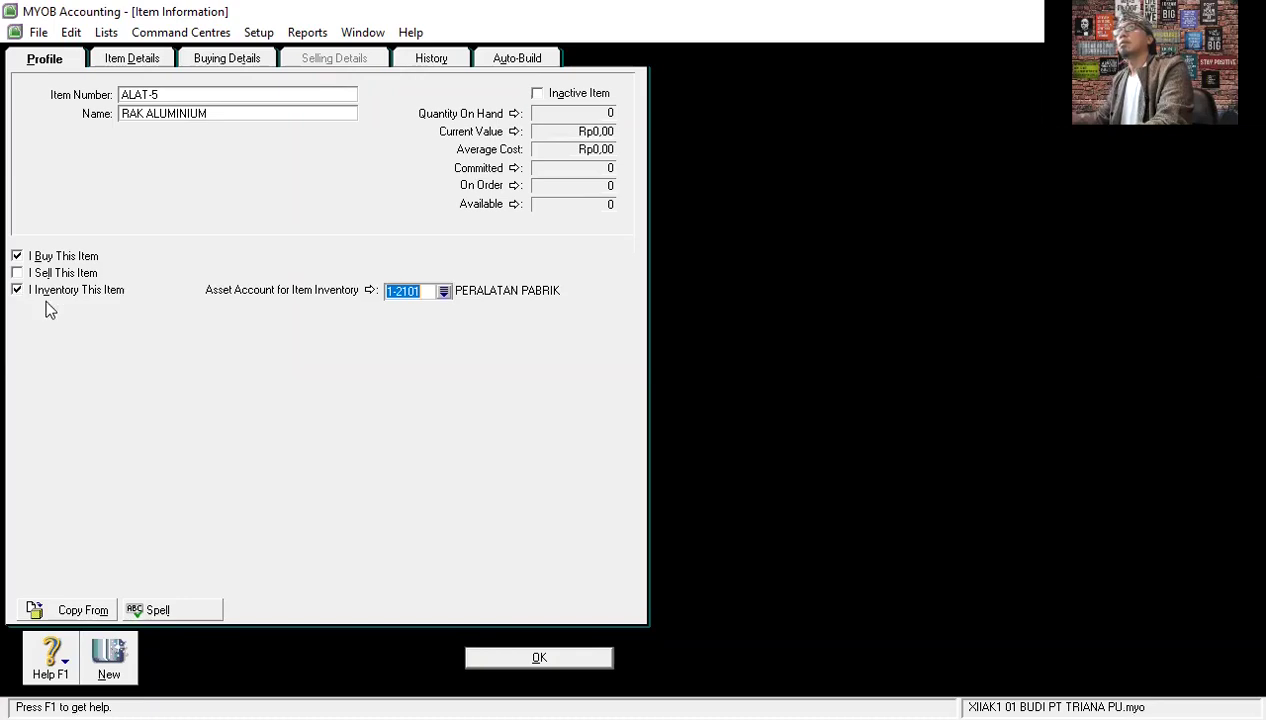
{"action": "left_click", "coordinate": [537, 658]}
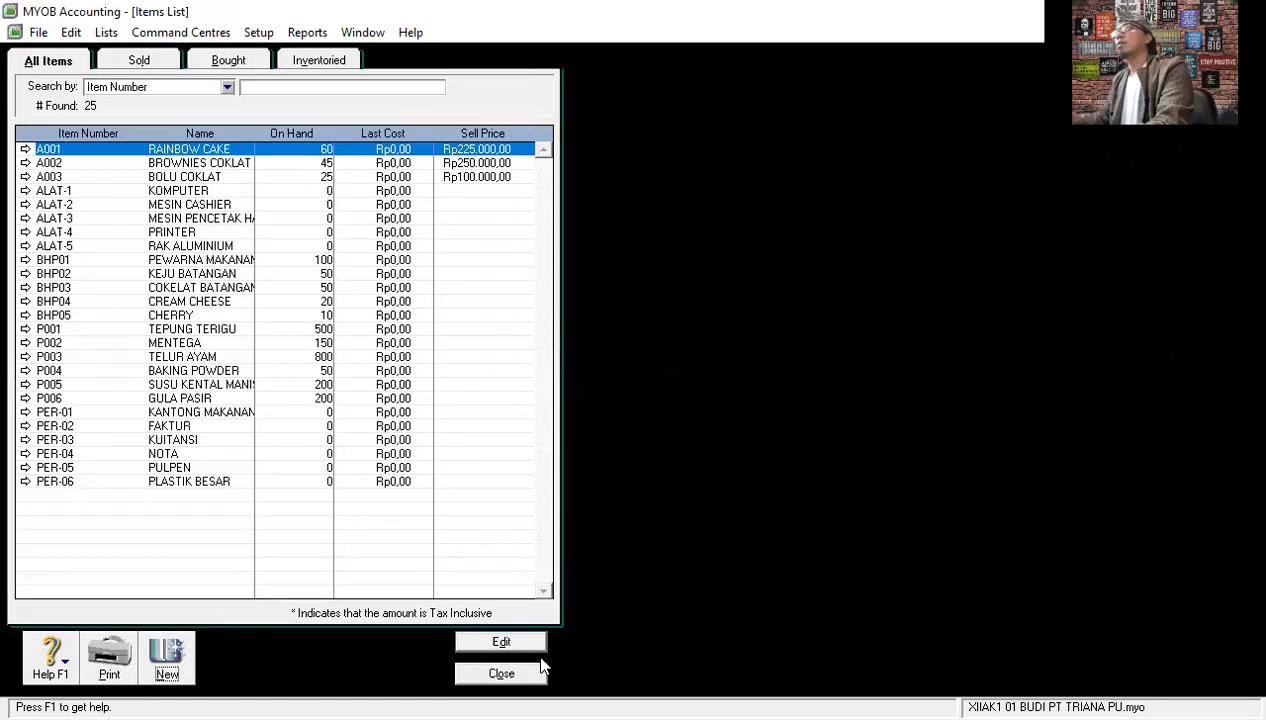
Create and save item ALAT-6 named MEJA KERJA, marked as bought and inventoried under account 1-2101 PERALATAN PABRIK.
{"action": "left_click", "coordinate": [172, 662]}
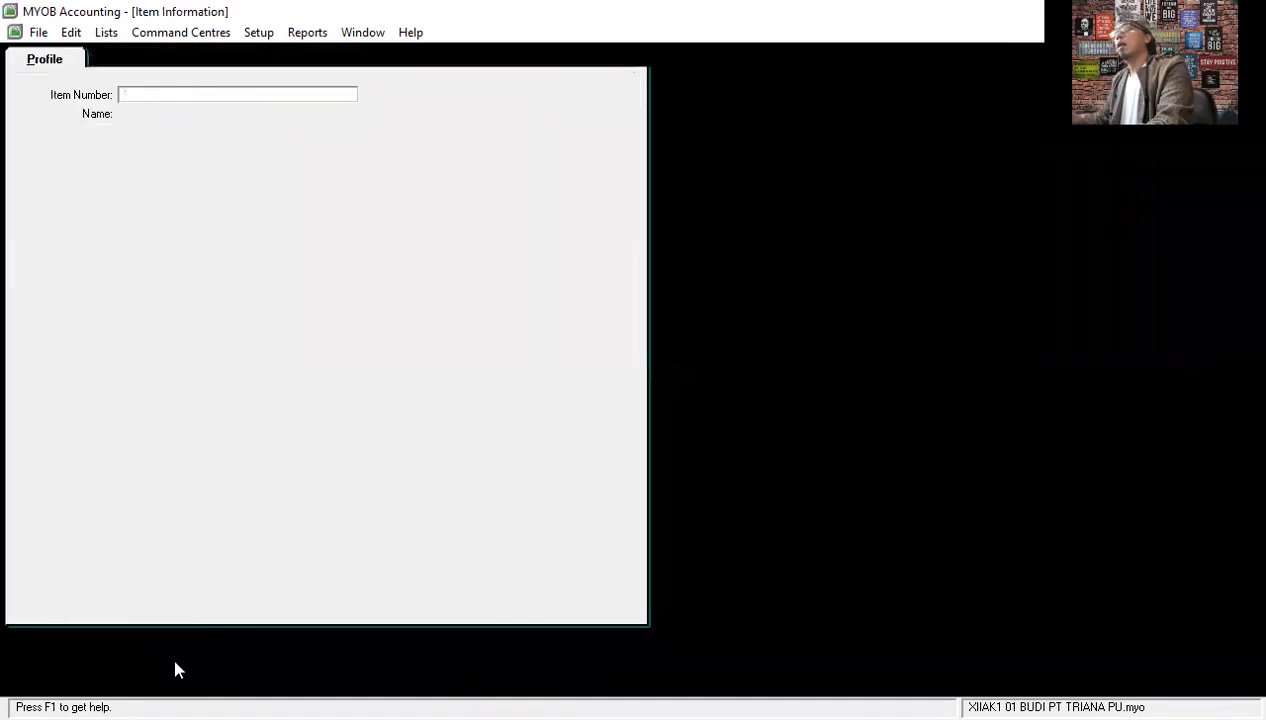
{"action": "type", "text": "A"}
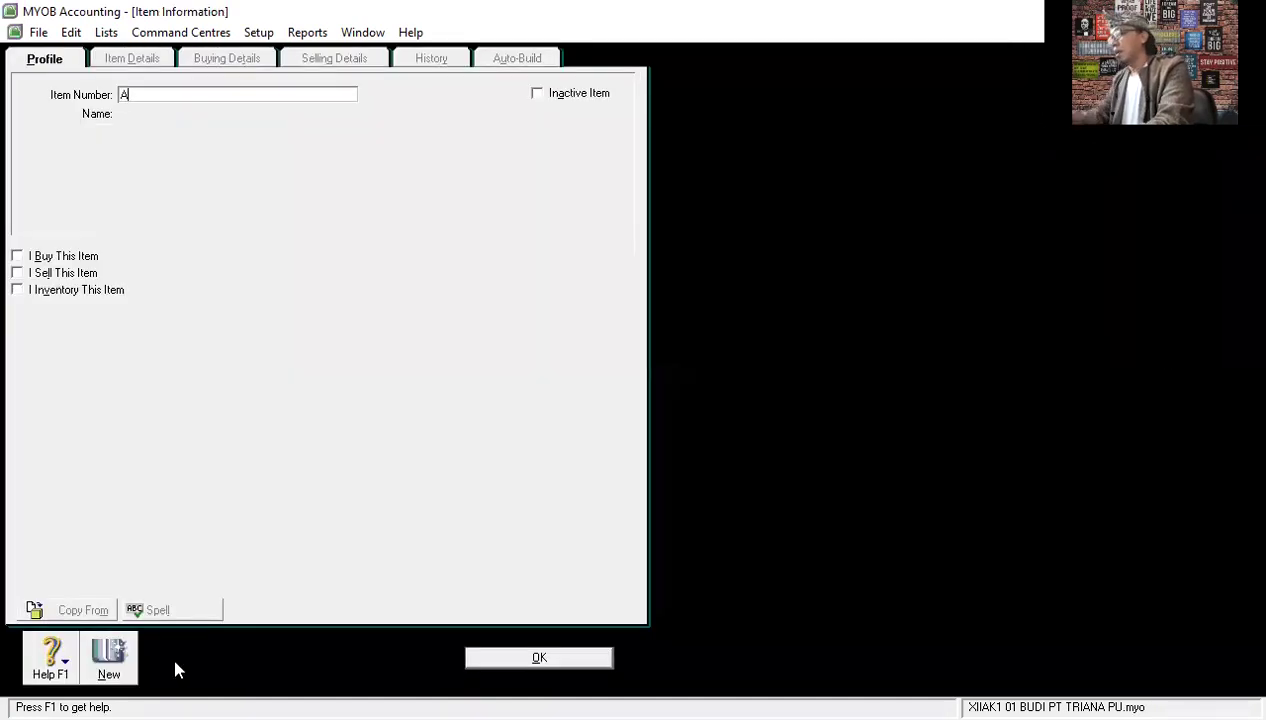
{"action": "type", "text": "LAT-6"}
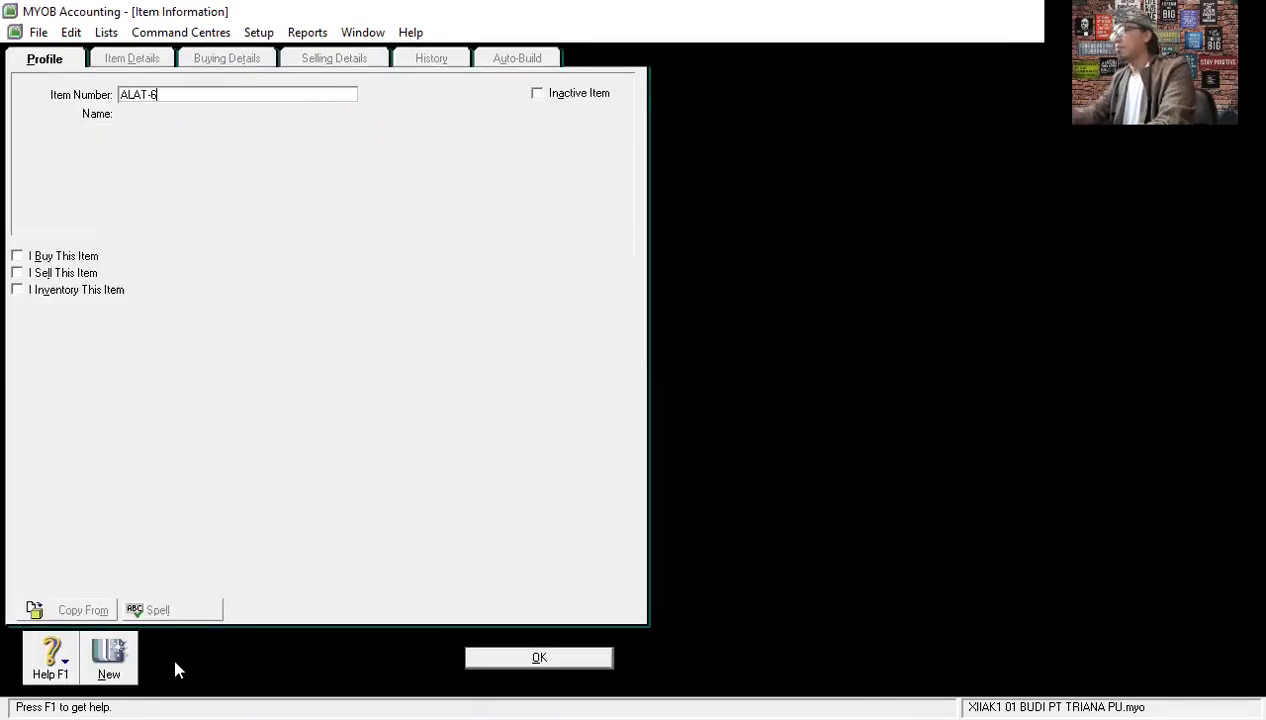
{"action": "key", "text": "Tab"}
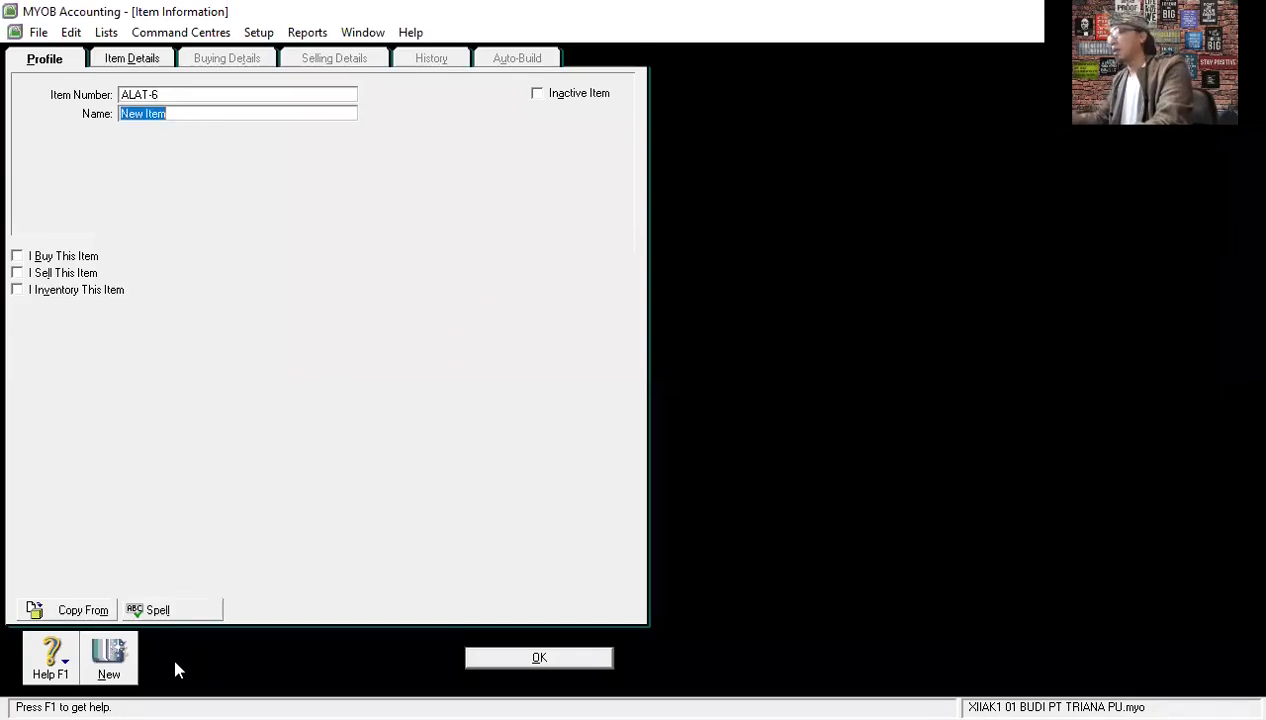
{"action": "type", "text": "MEJA KERJA"}
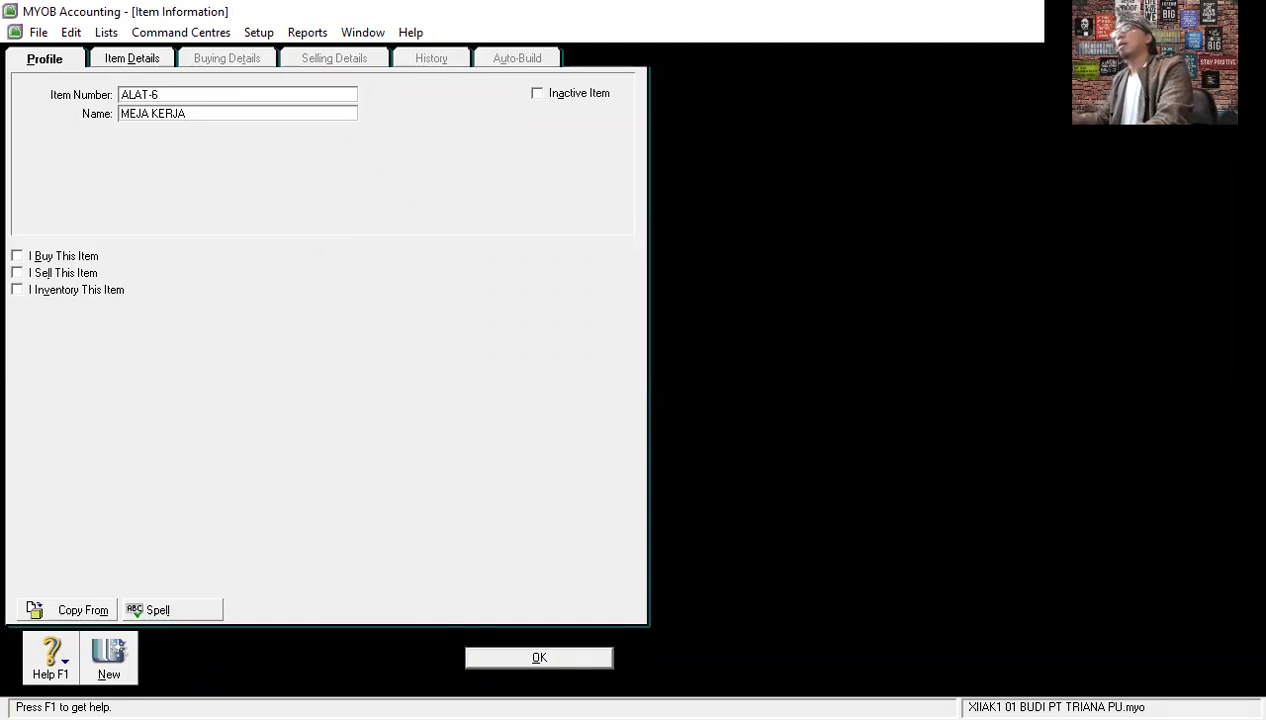
{"action": "left_click", "coordinate": [29, 258]}
{"action": "left_click", "coordinate": [34, 292]}
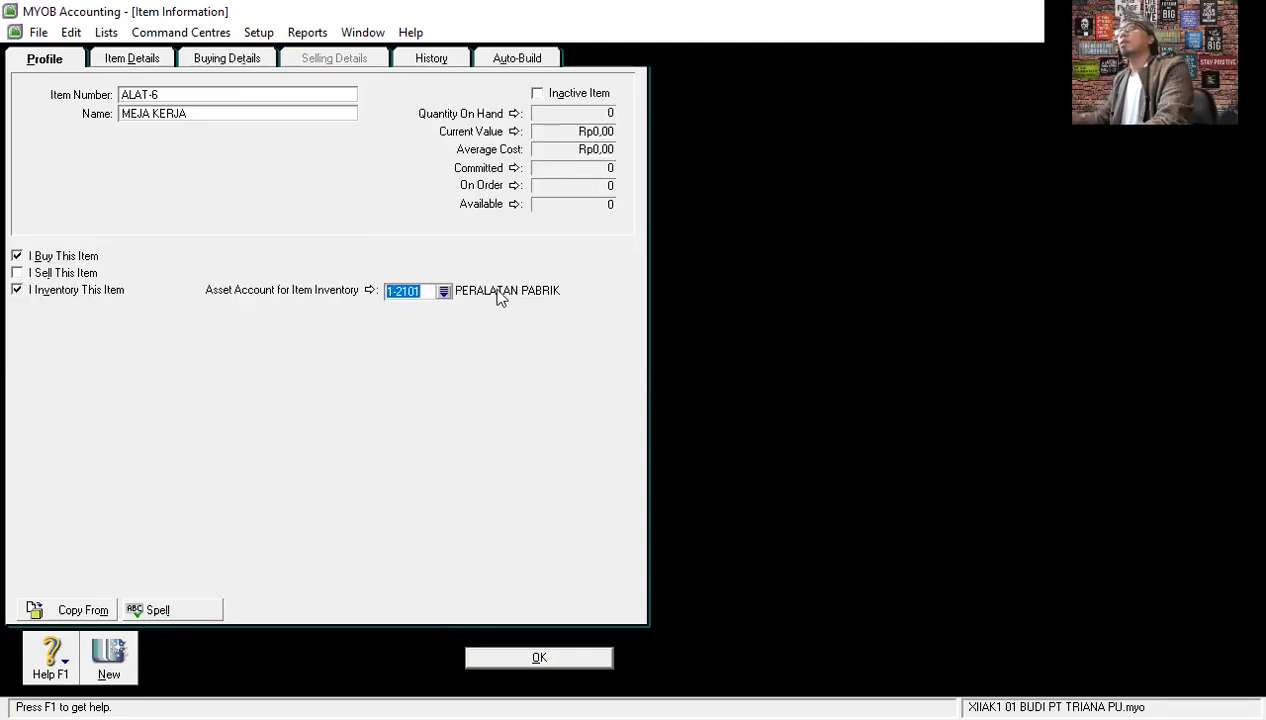
{"action": "left_click", "coordinate": [531, 658]}
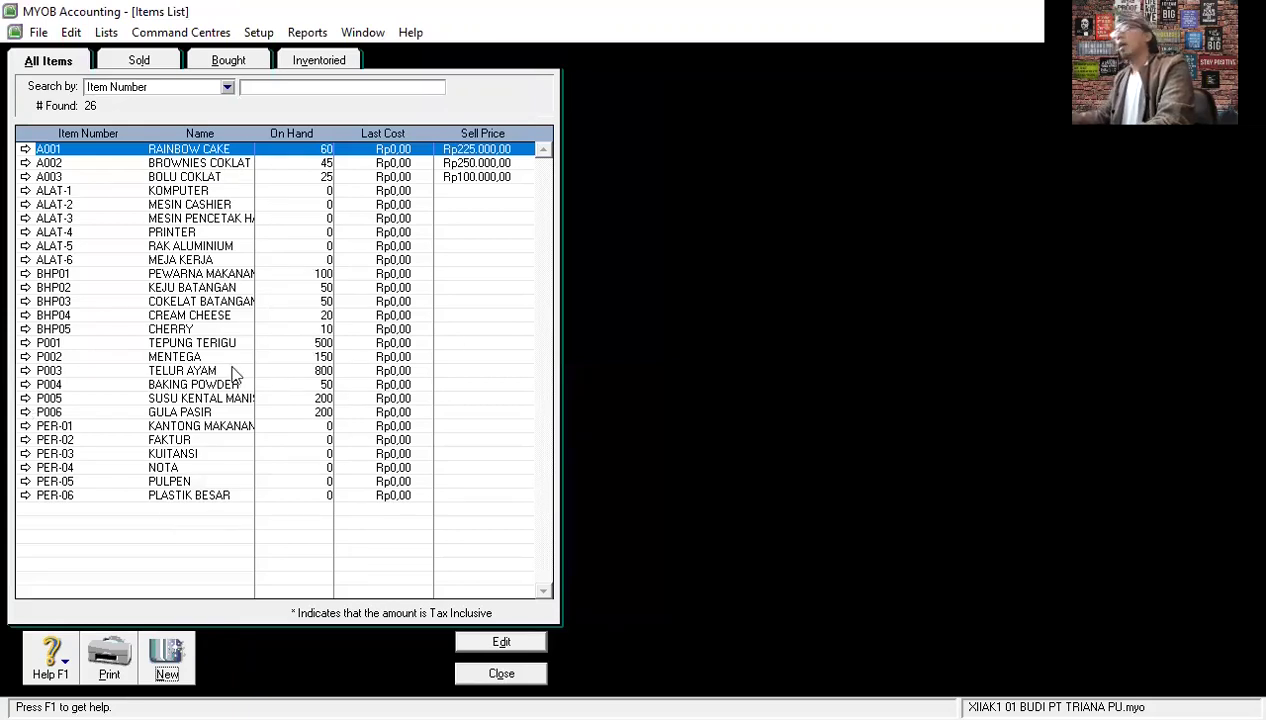
Start a new item with number MS-01 and name OVEN ELECTRIK PANA SONIC.
{"action": "left_click", "coordinate": [172, 660]}
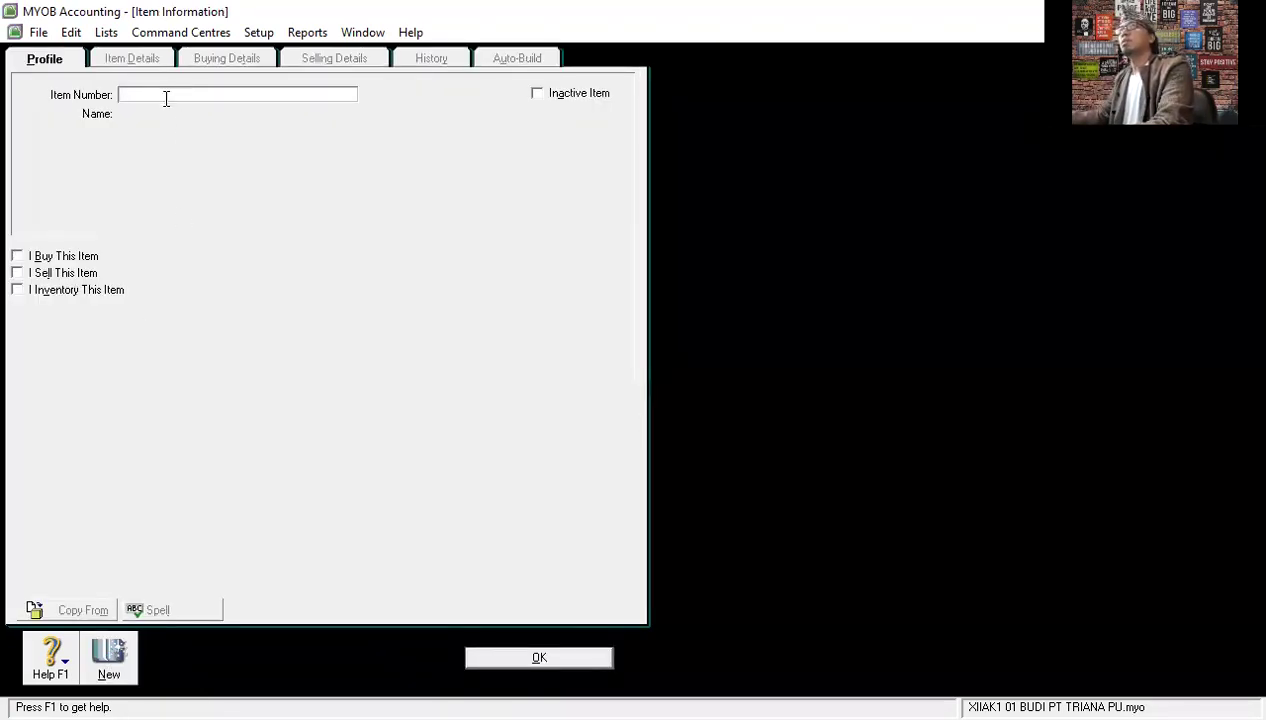
{"action": "type", "text": "MESIN"}
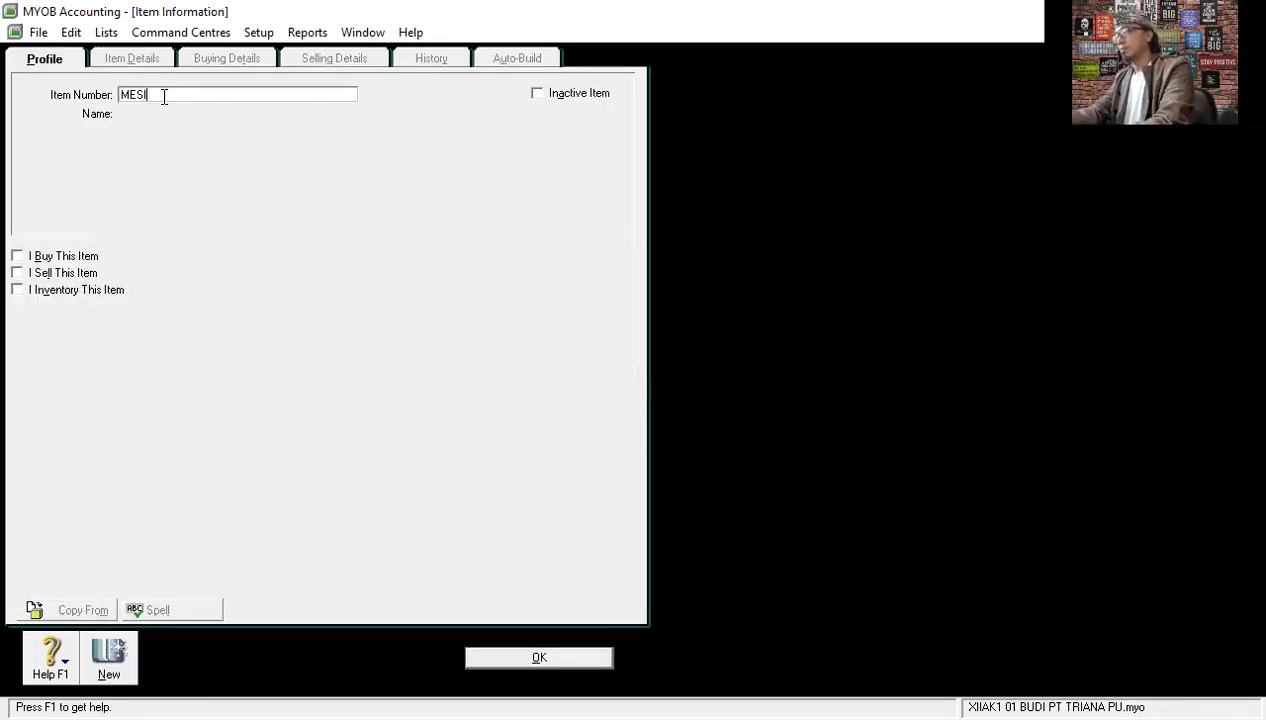
{"action": "key", "text": "BackSpace"}
{"action": "key", "text": "BackSpace"}
{"action": "key", "text": "BackSpace"}
{"action": "key", "text": "BackSpace"}
{"action": "key", "text": "BackSpace"}
{"action": "type", "text": "MS-"}
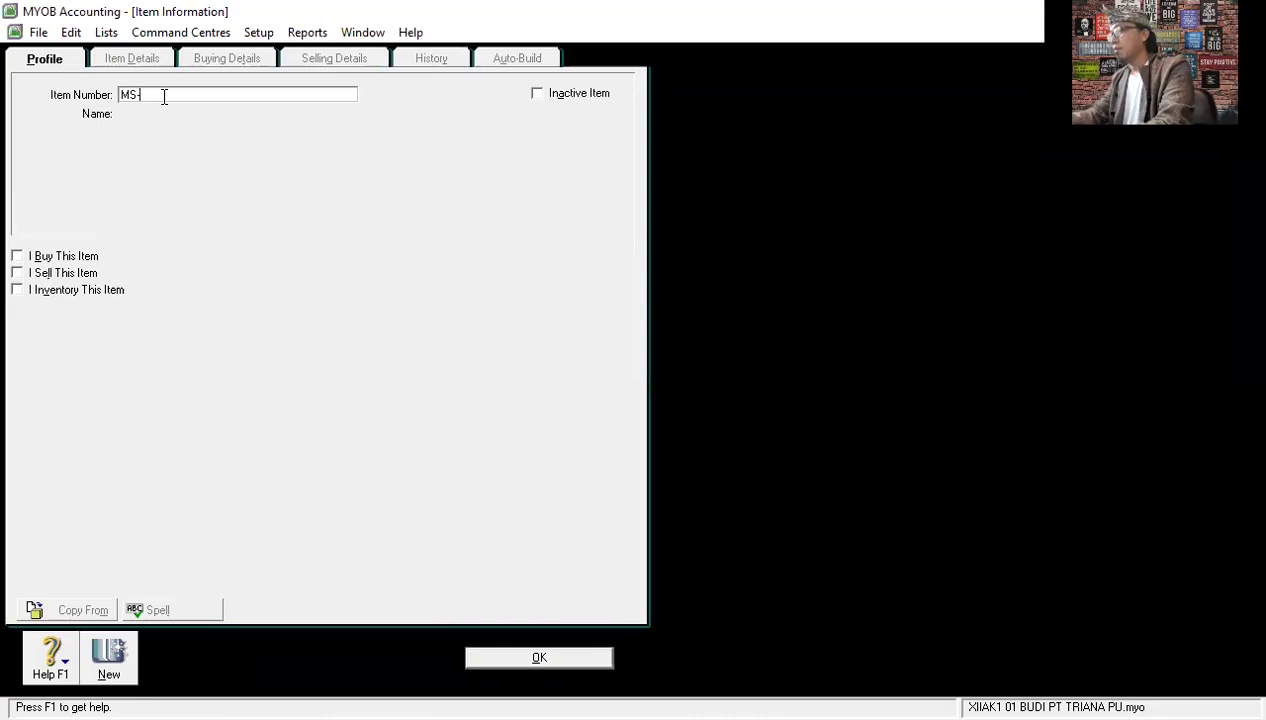
{"action": "type", "text": "01"}
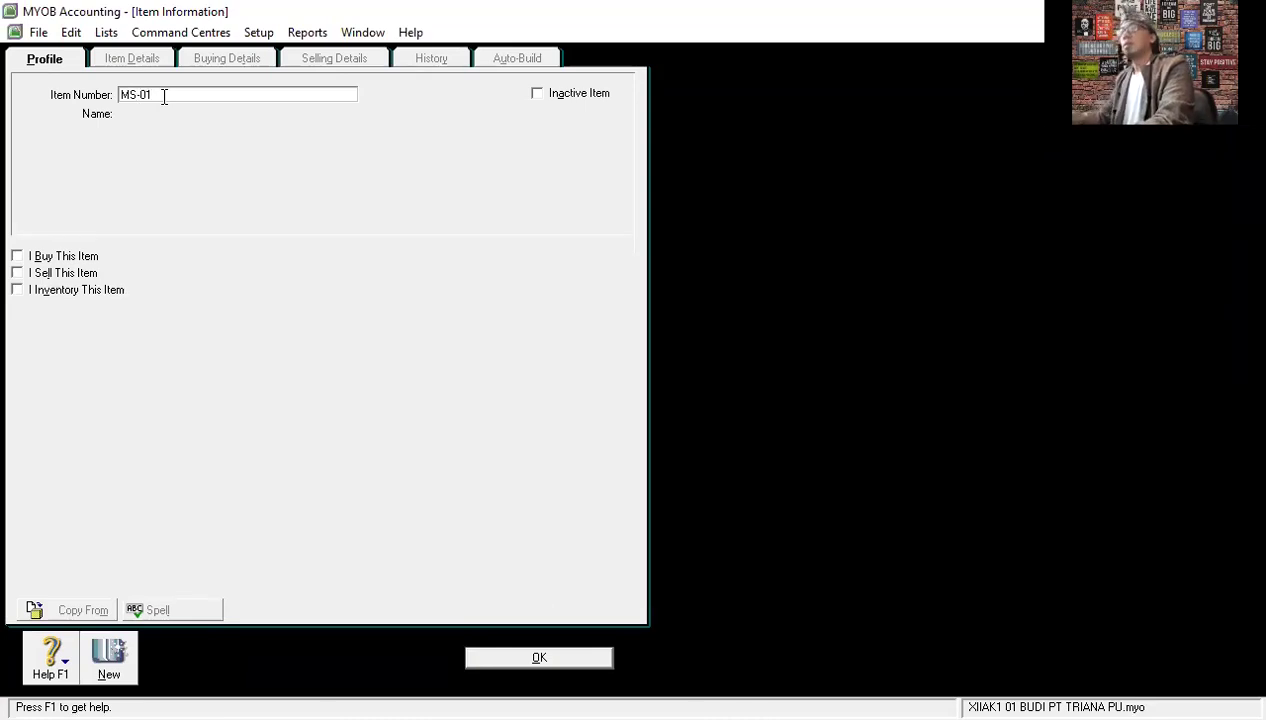
{"action": "key", "text": "Tab"}
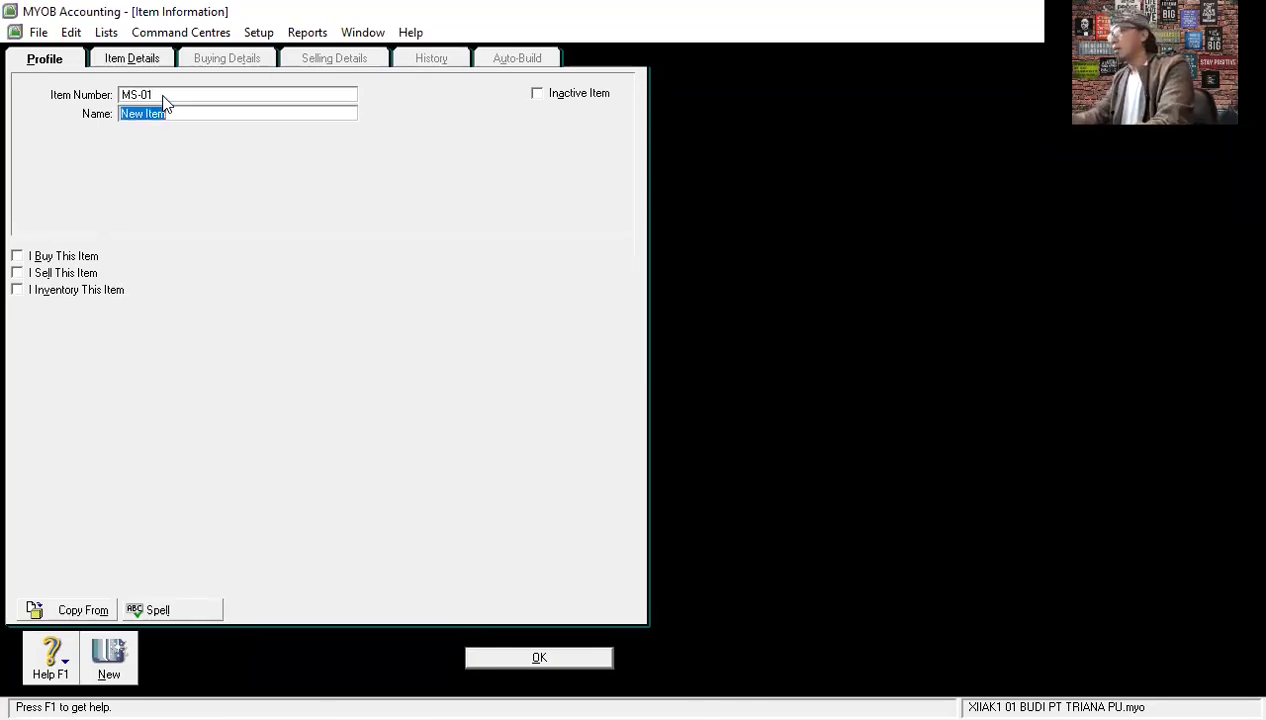
{"action": "type", "text": "O"}
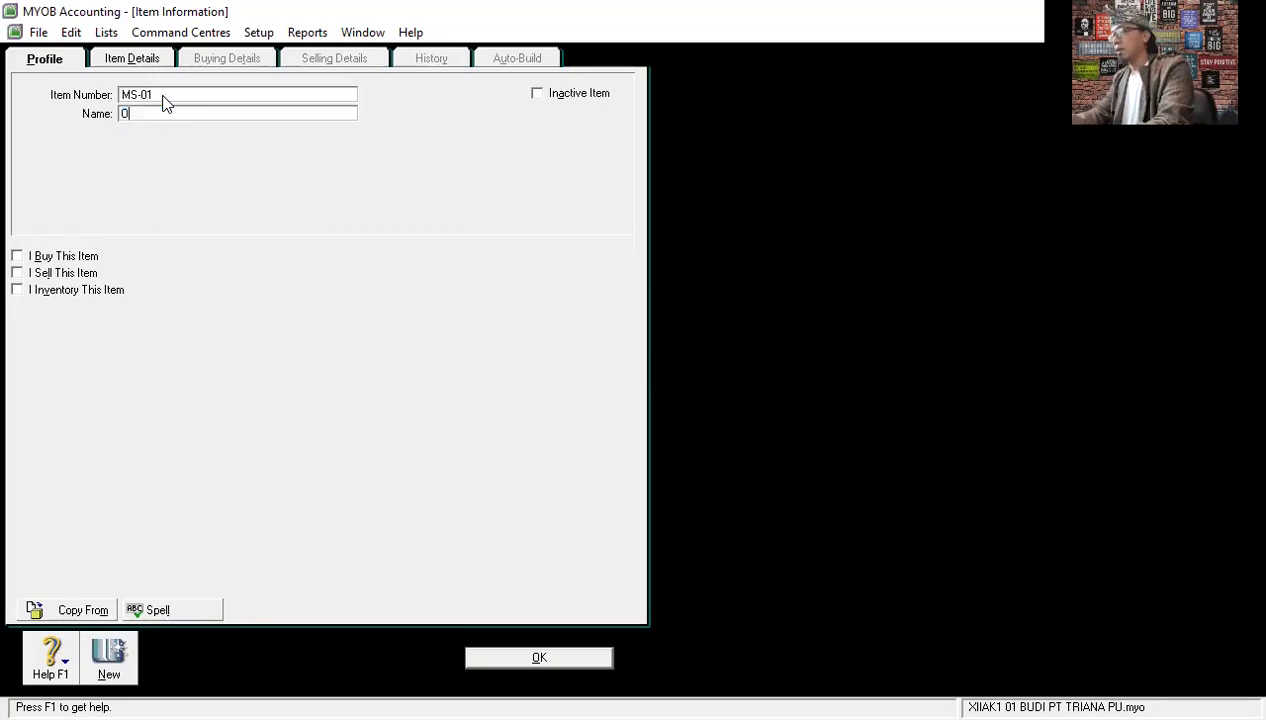
{"action": "type", "text": "VEN ELEC"}
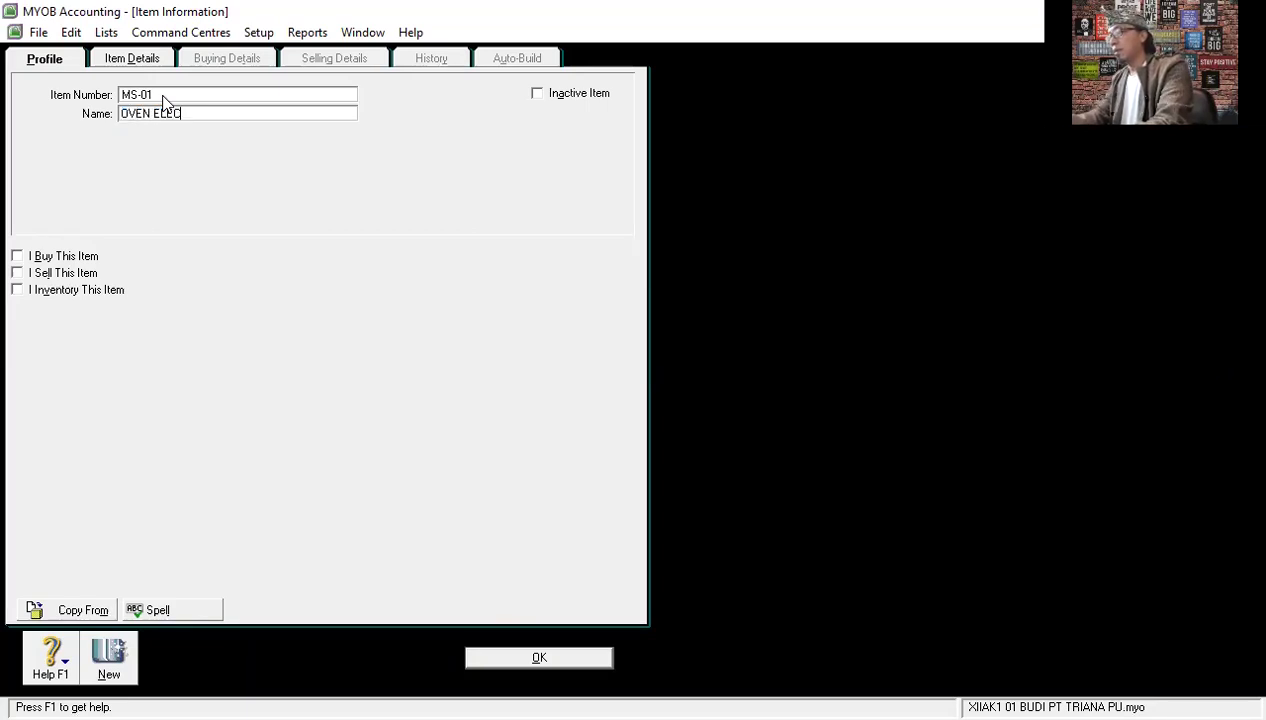
{"action": "type", "text": "TRIK PANA"}
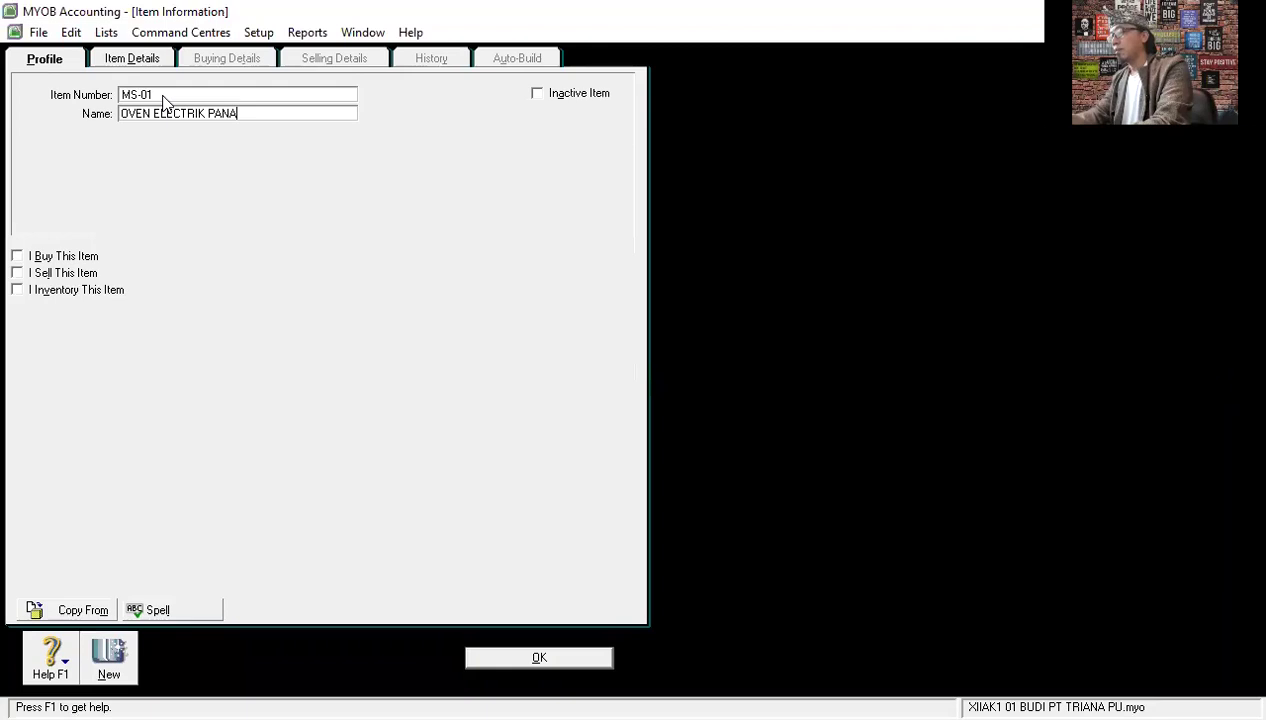
{"action": "type", "text": " SIONIC"}
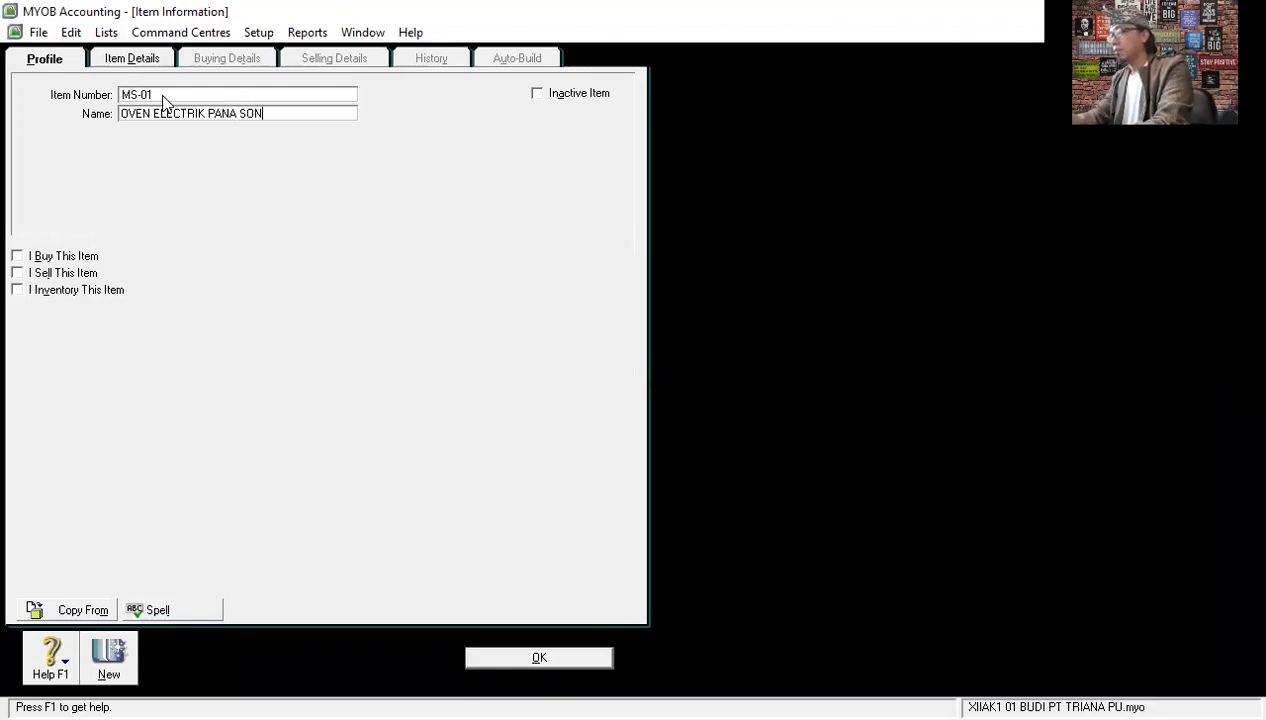
Mark MS-01 as bought and inventoried with asset account 1-2301 MESIN PABRIK and save it.
{"action": "left_click", "coordinate": [57, 256]}
{"action": "left_click", "coordinate": [62, 292]}
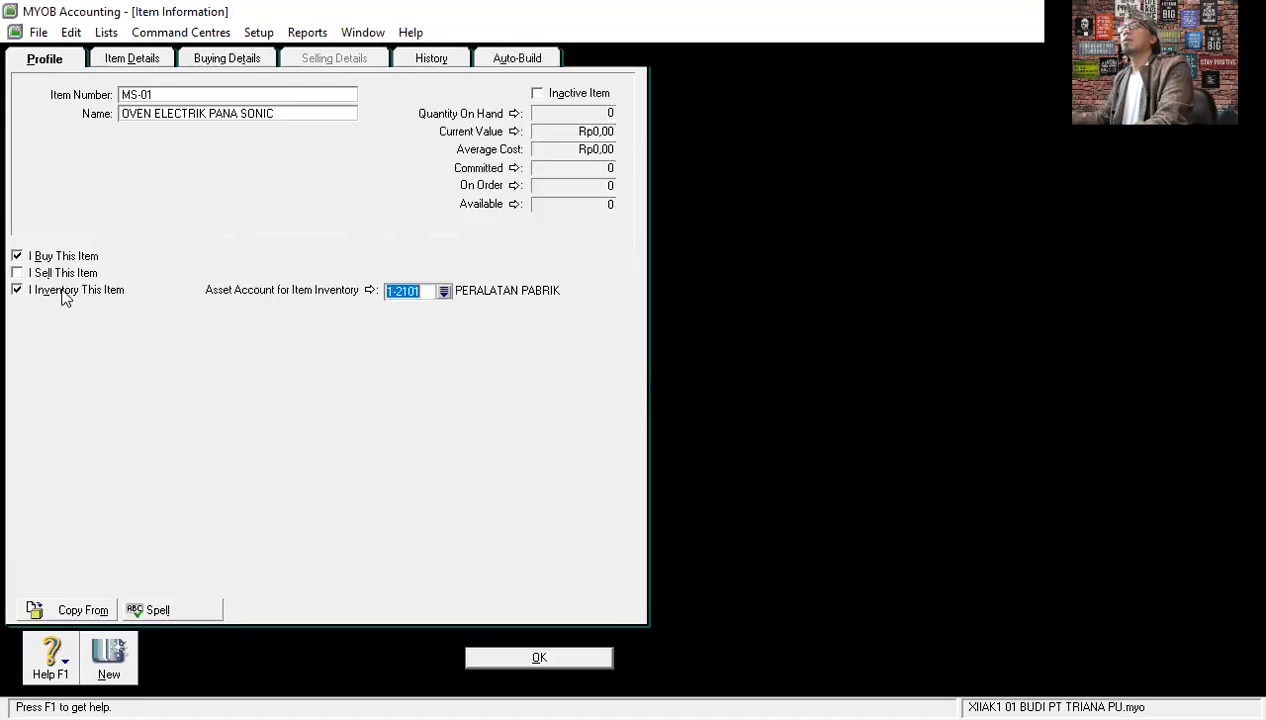
{"action": "left_click", "coordinate": [446, 290]}
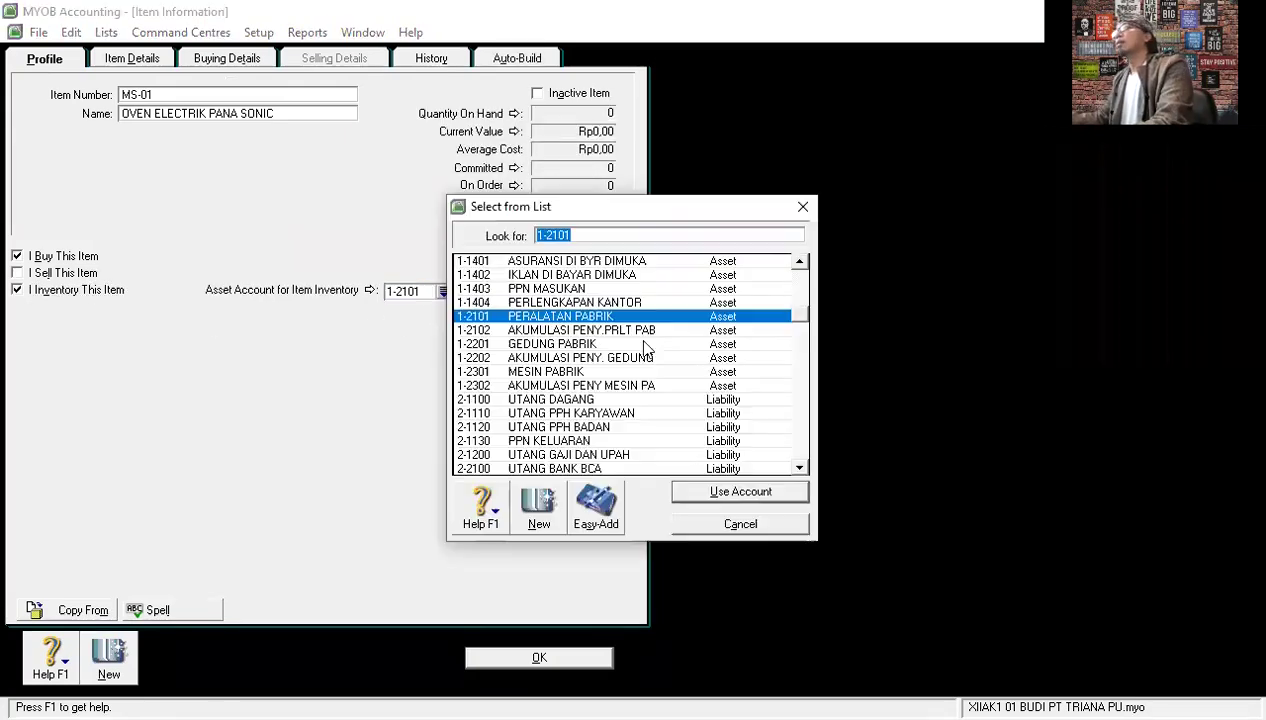
{"action": "left_click", "coordinate": [562, 372]}
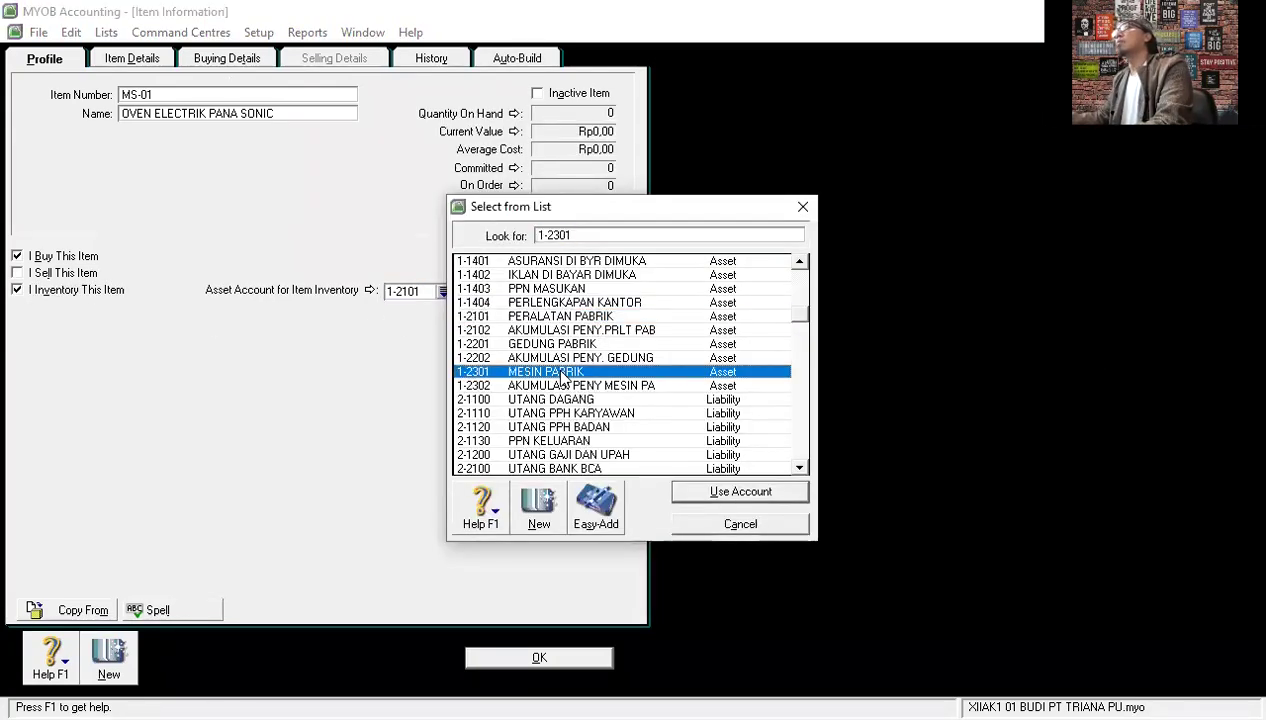
{"action": "double_click", "coordinate": [562, 372]}
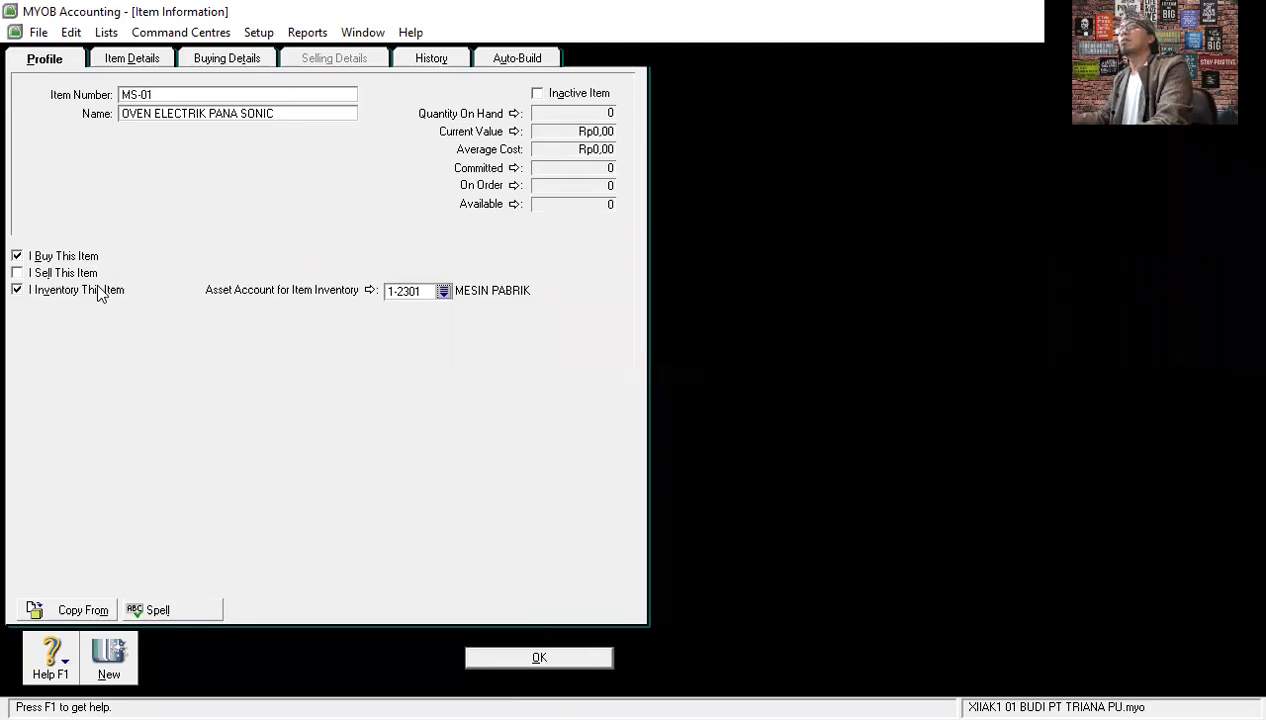
{"action": "left_click", "coordinate": [539, 658]}
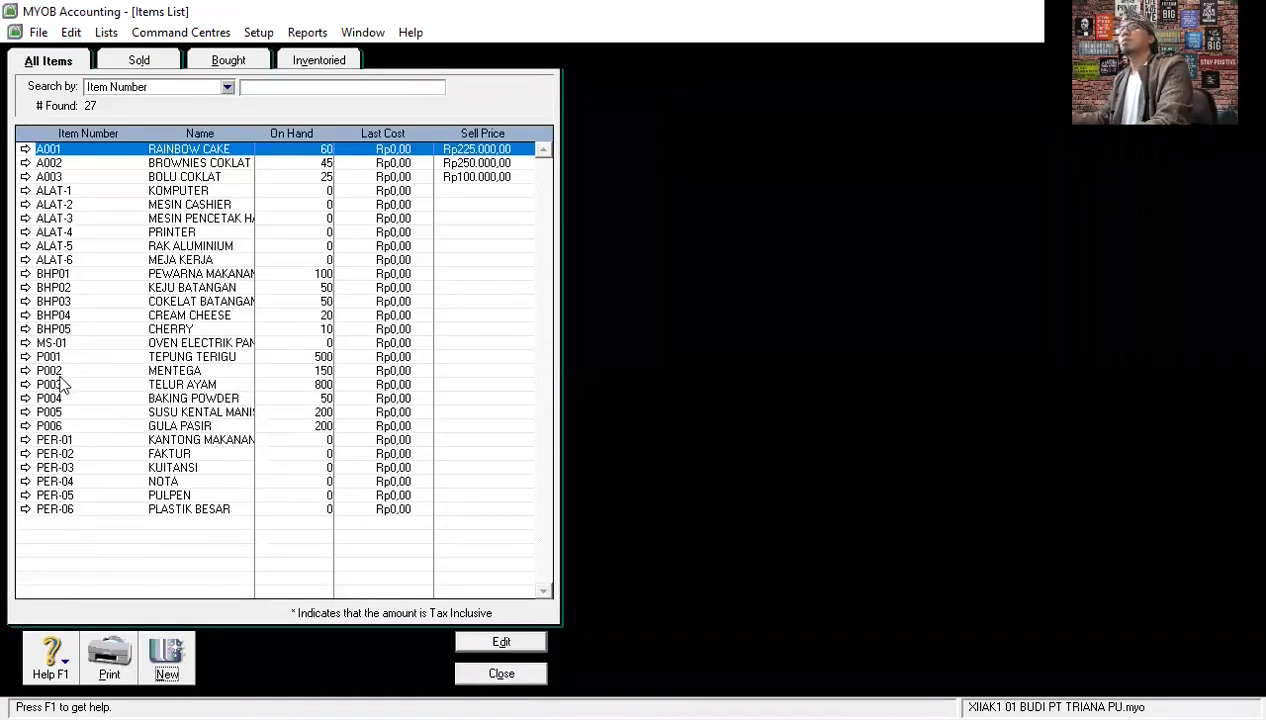
Create and save item MS-02 named GENSET OHIO, bought and inventoried under account 1-2301 MESIN PABRIK, and close the items list.
{"action": "left_click", "coordinate": [166, 660]}
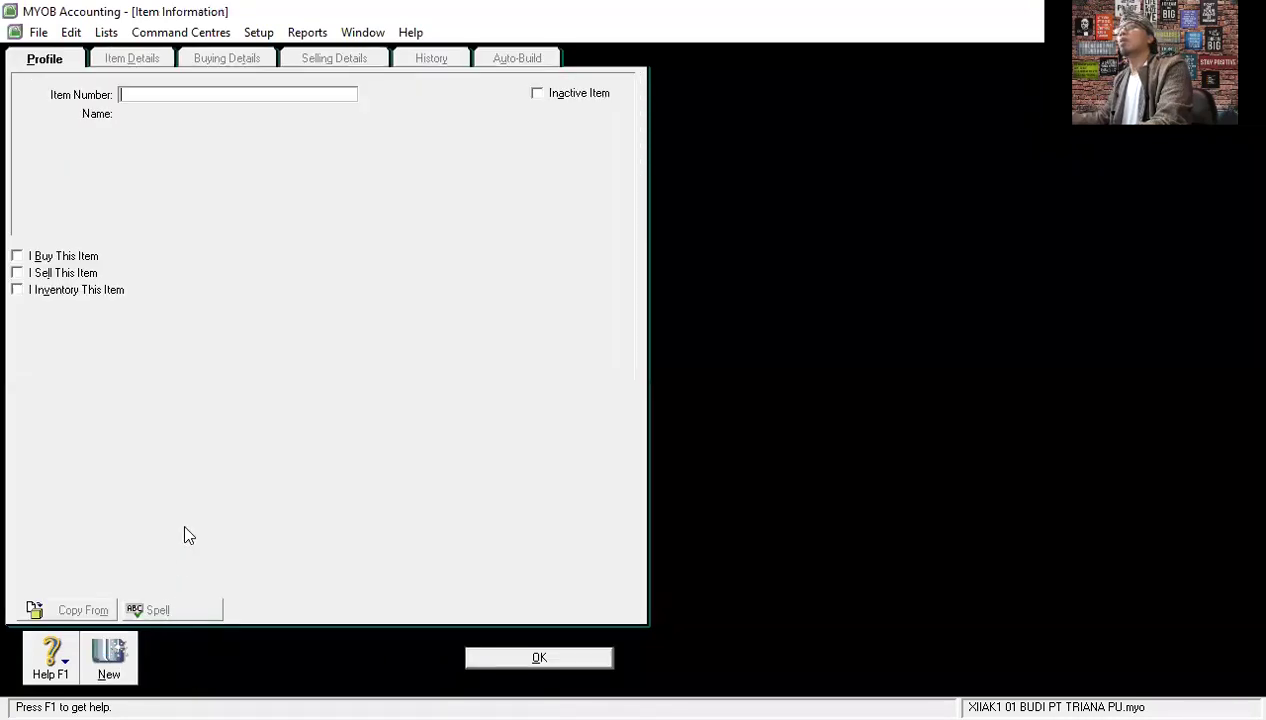
{"action": "type", "text": "MS"}
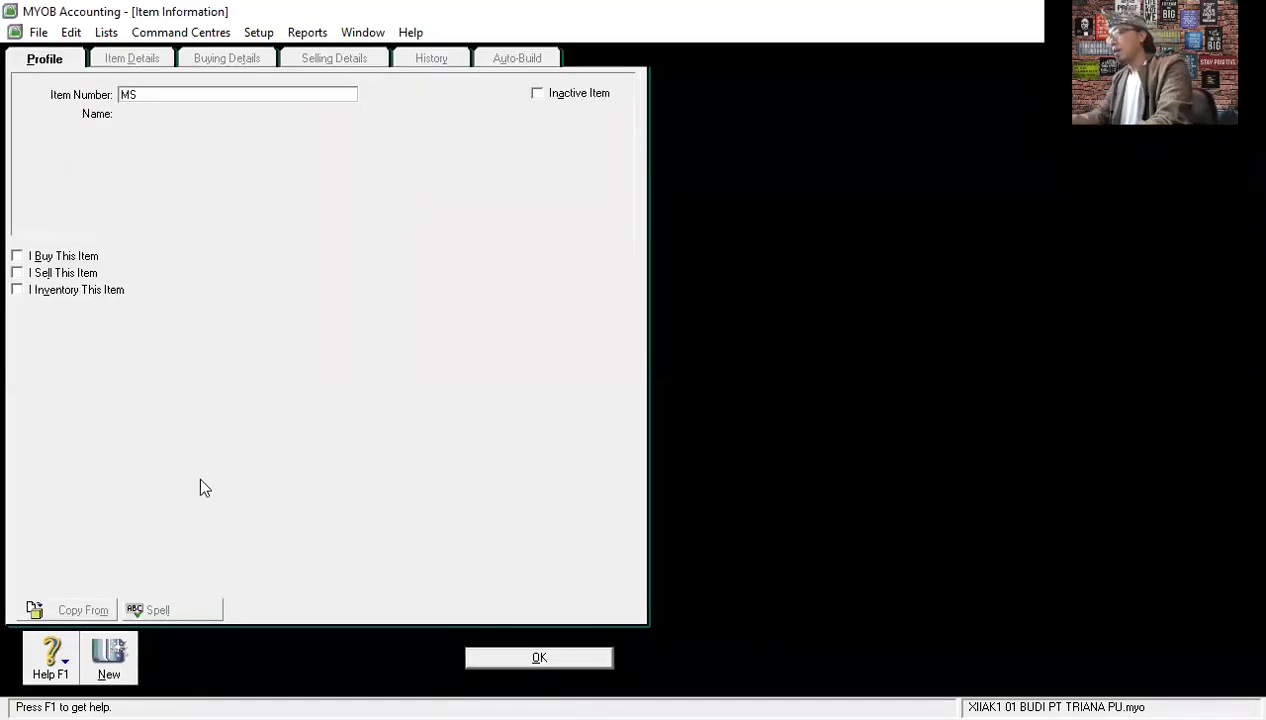
{"action": "type", "text": "-02"}
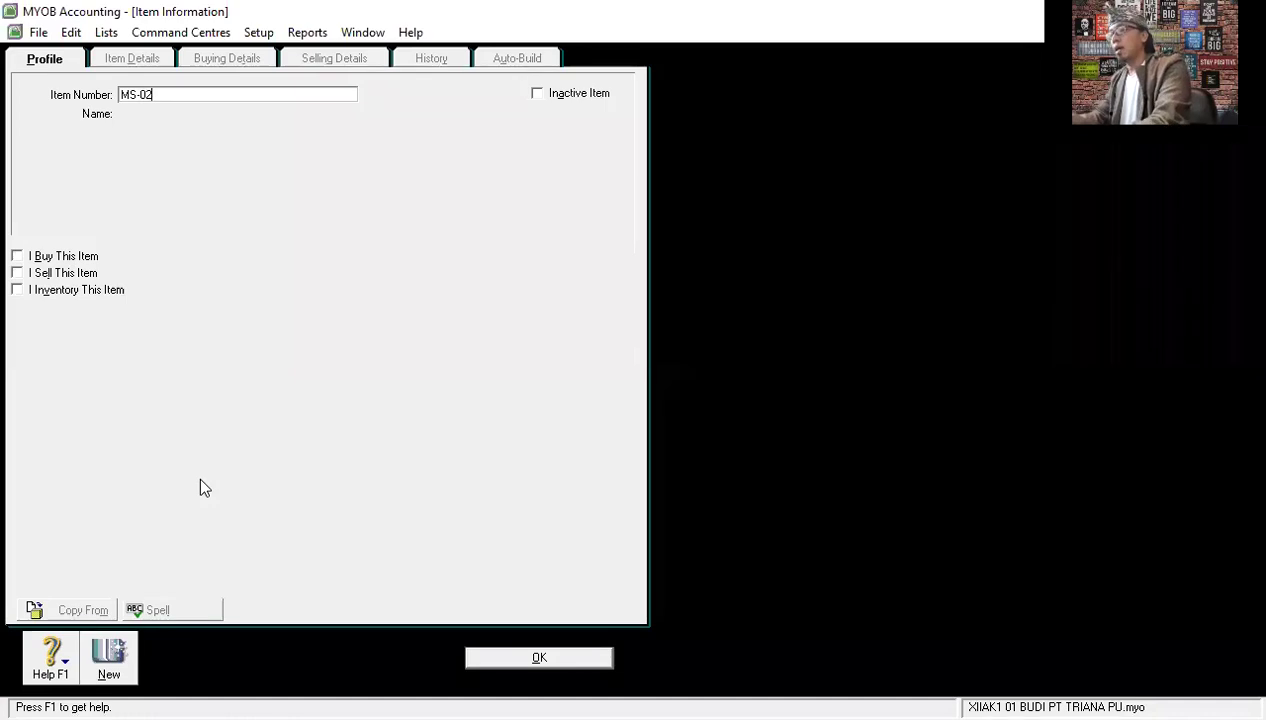
{"action": "key", "text": "Tab"}
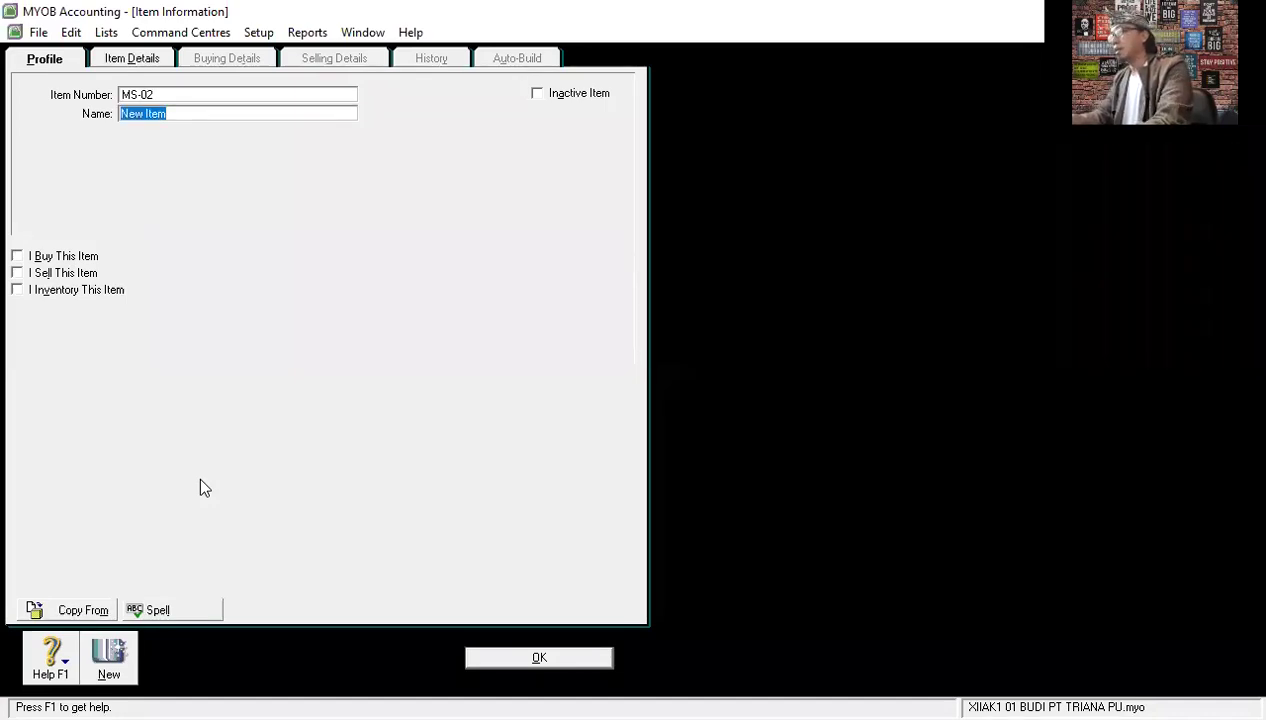
{"action": "type", "text": "GE"}
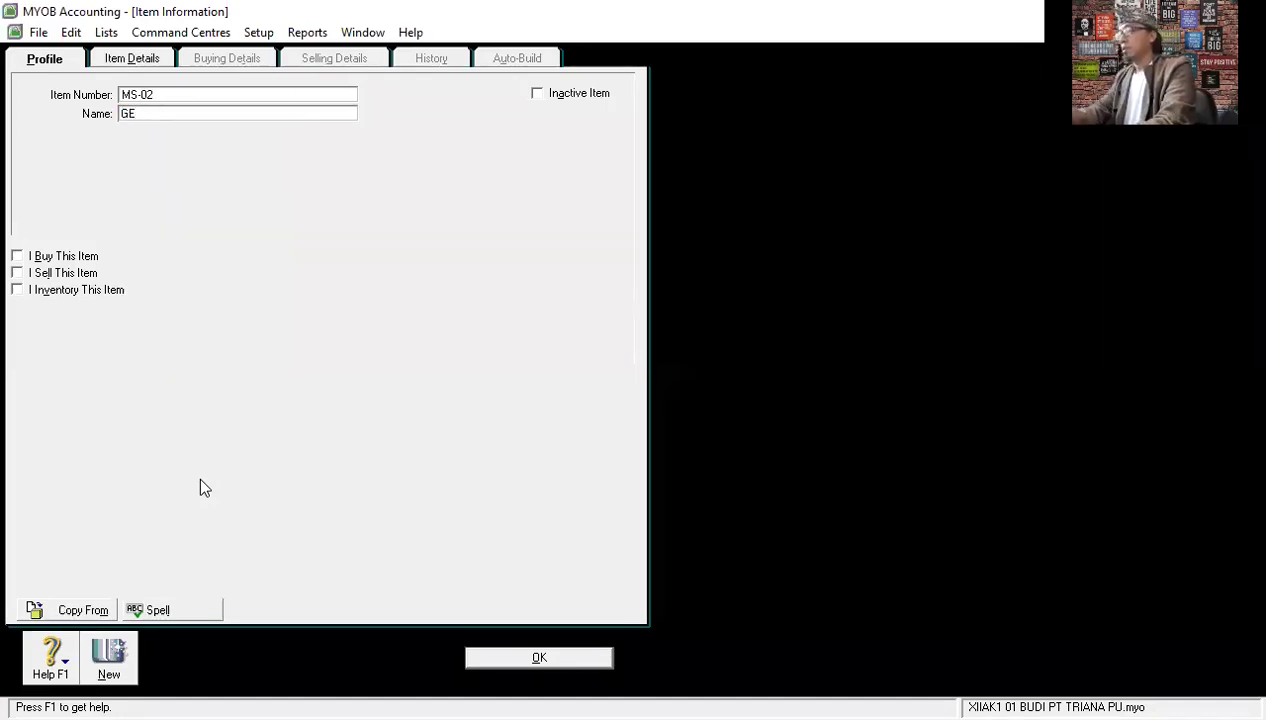
{"action": "type", "text": "NSET OHIO"}
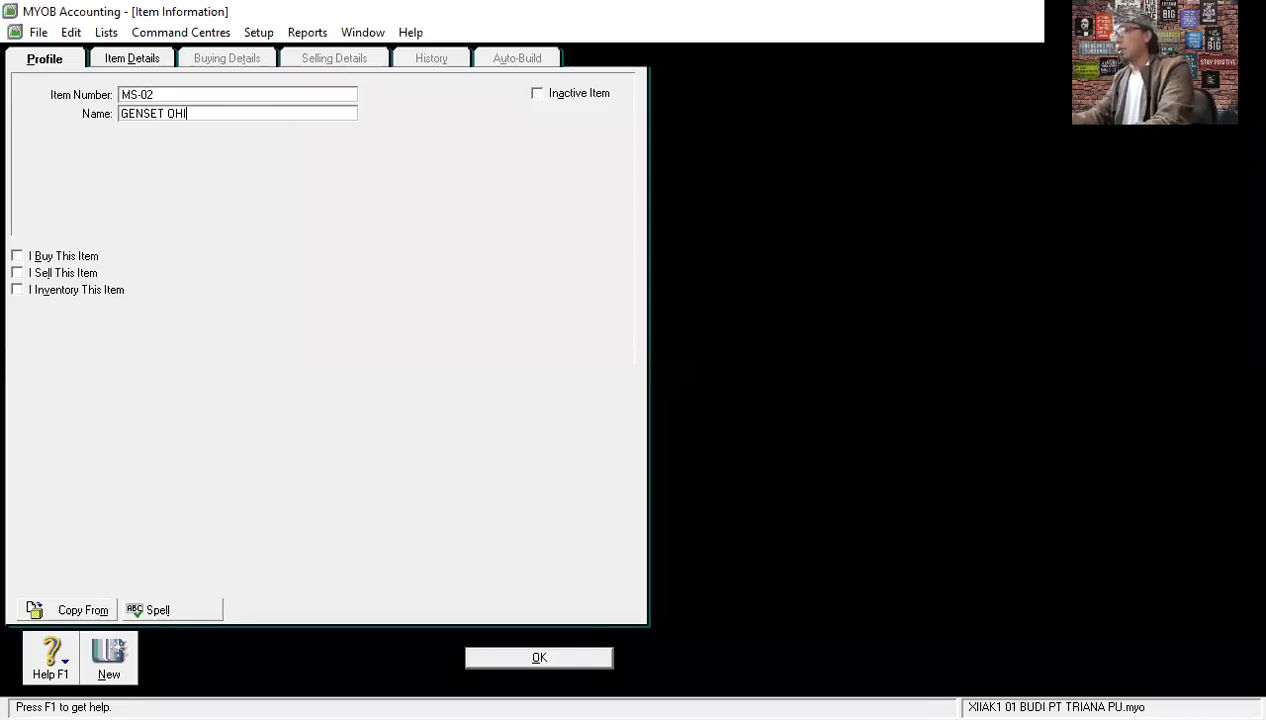
{"action": "left_click", "coordinate": [30, 257]}
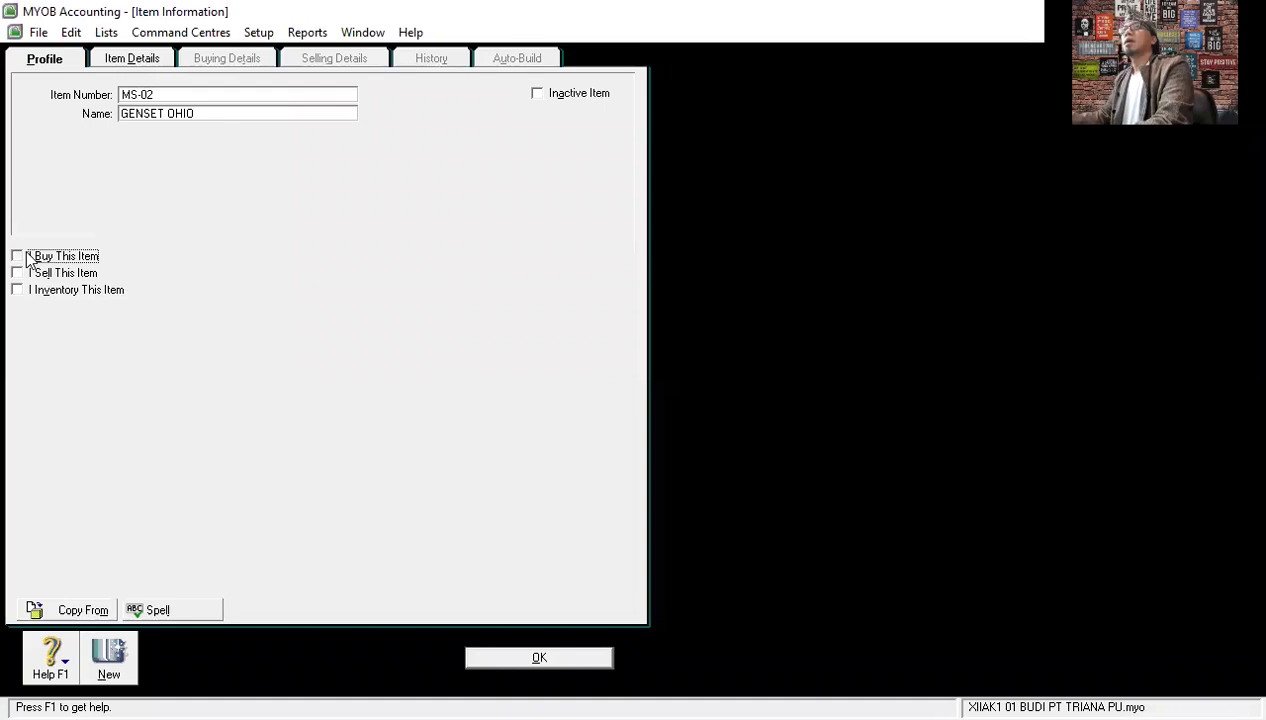
{"action": "left_click", "coordinate": [28, 292]}
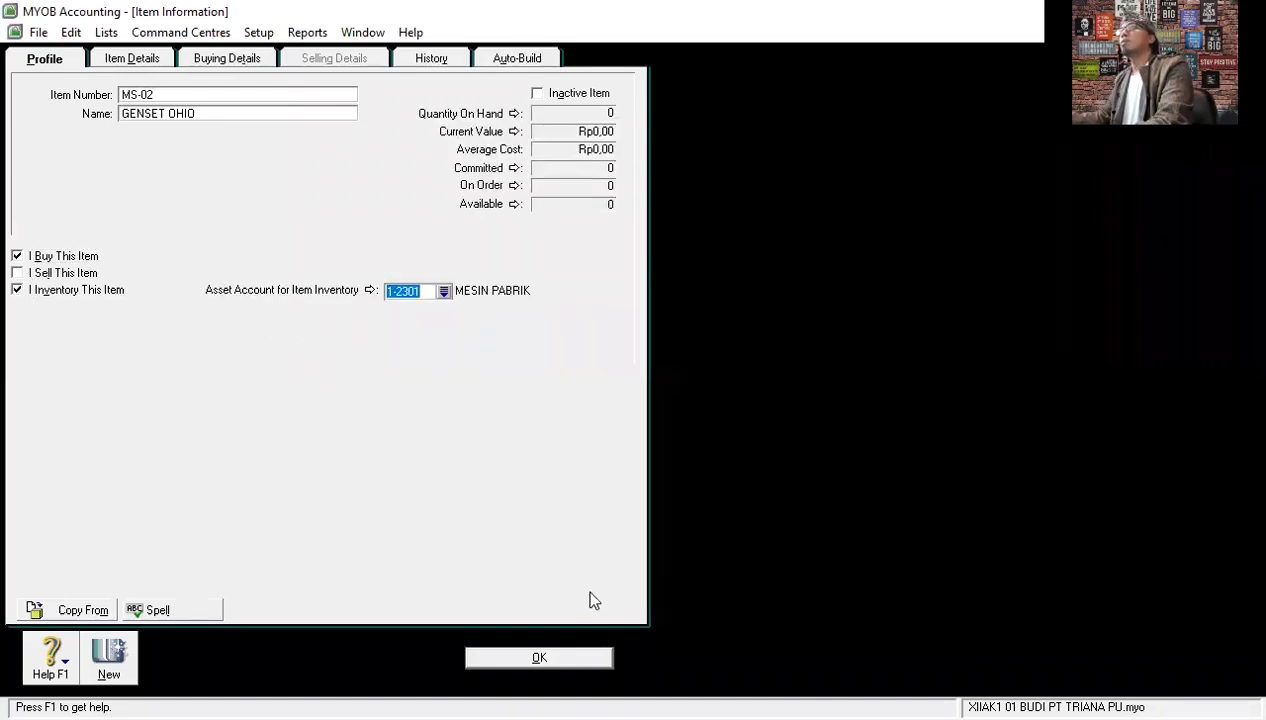
{"action": "left_click", "coordinate": [540, 657]}
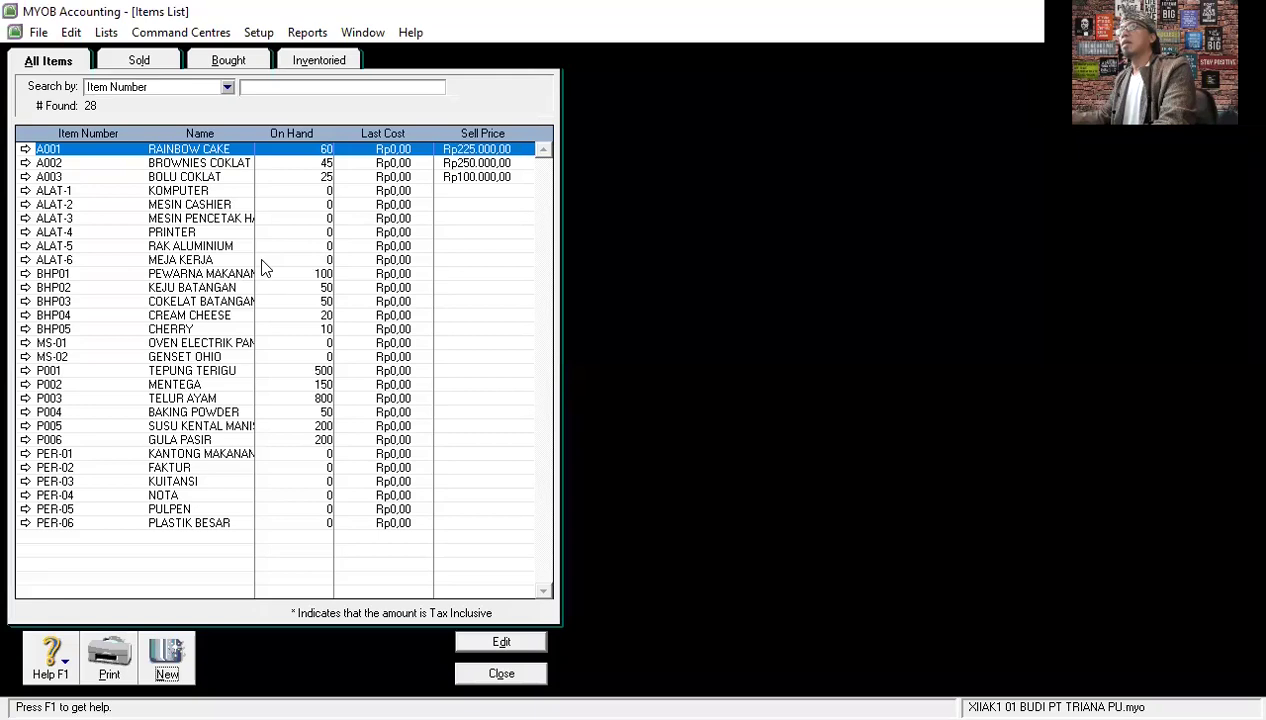
{"action": "left_click", "coordinate": [501, 673]}
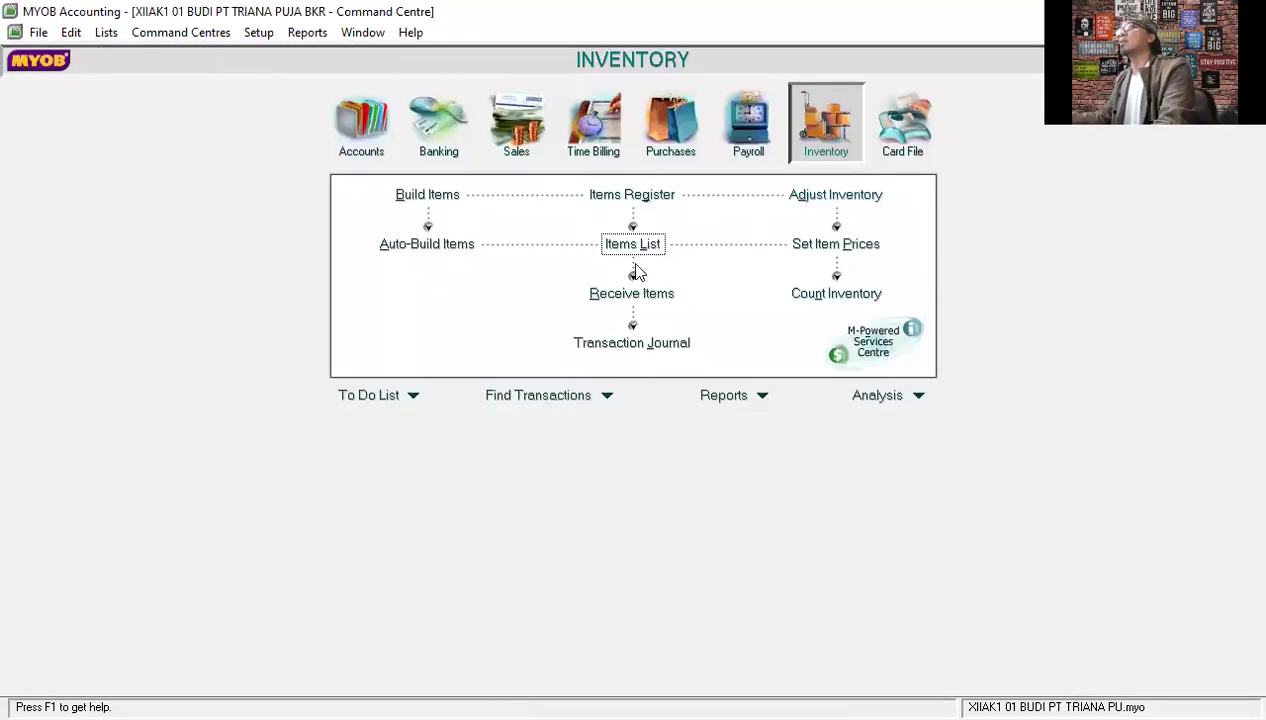
Start an inventory adjustment with the memo SALDP AWAL PERLENGKAPAN.
{"action": "left_click", "coordinate": [835, 196]}
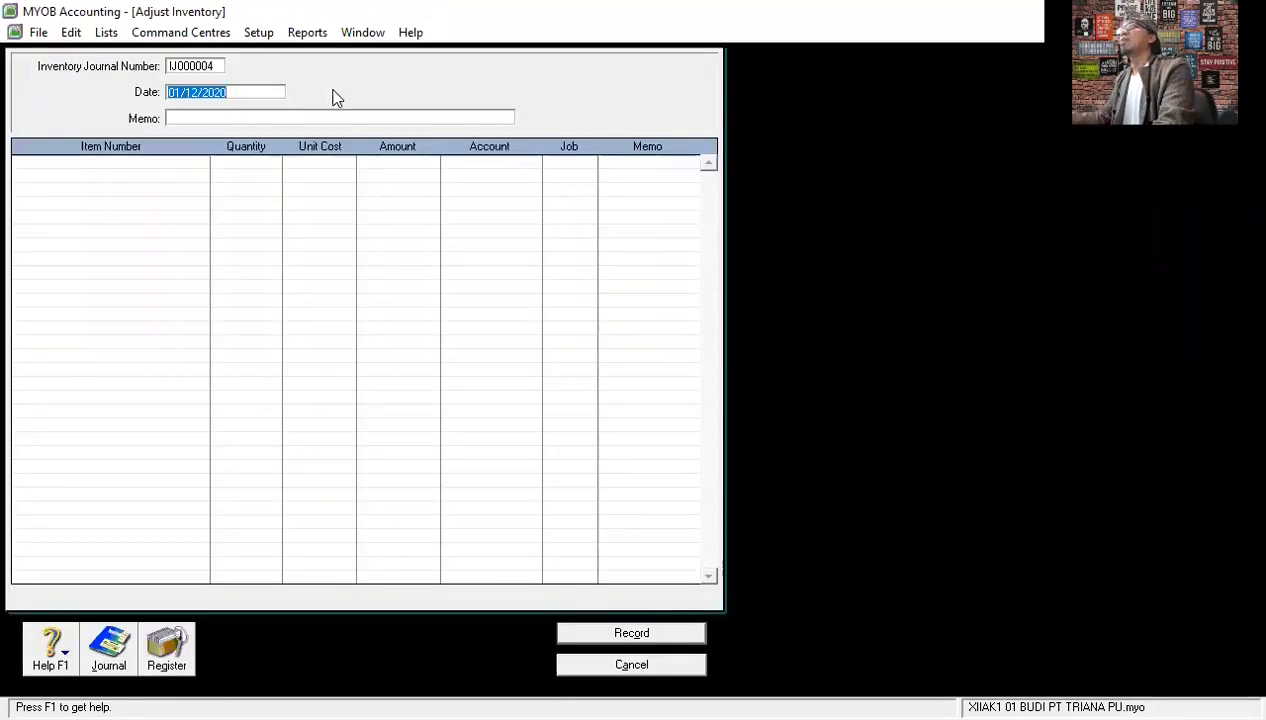
{"action": "left_click", "coordinate": [218, 118]}
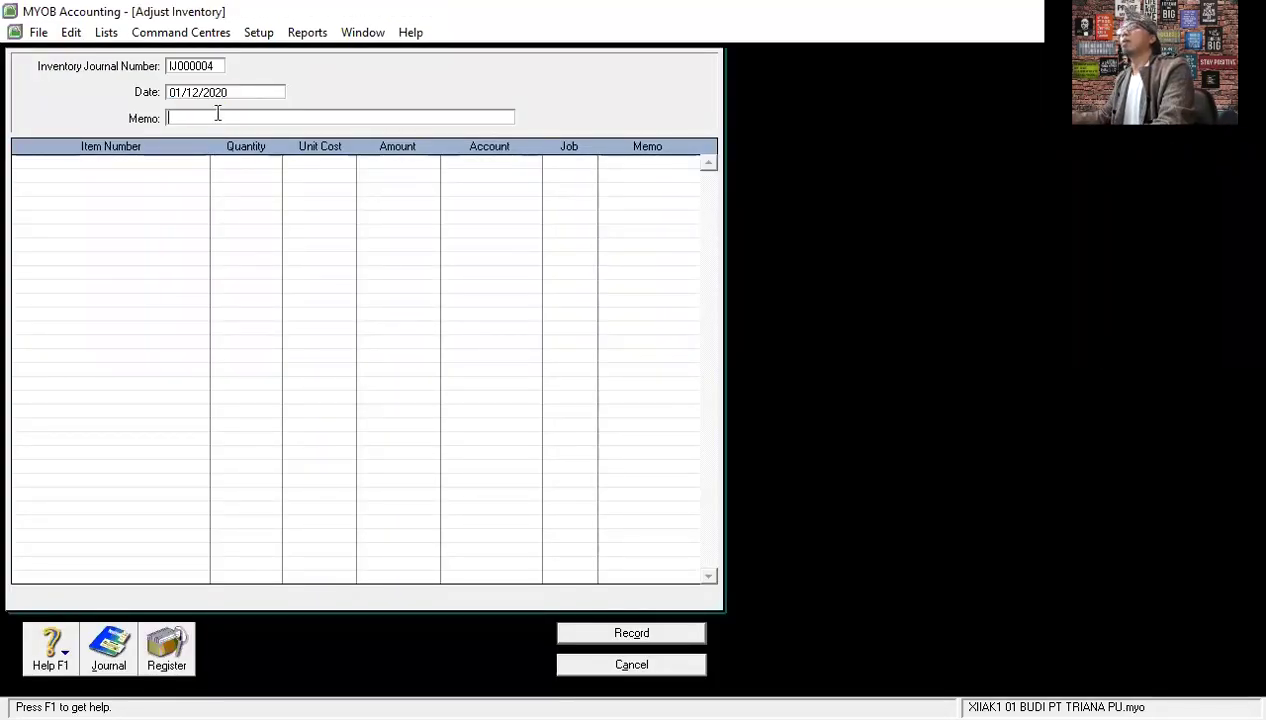
{"action": "type", "text": "SALD"}
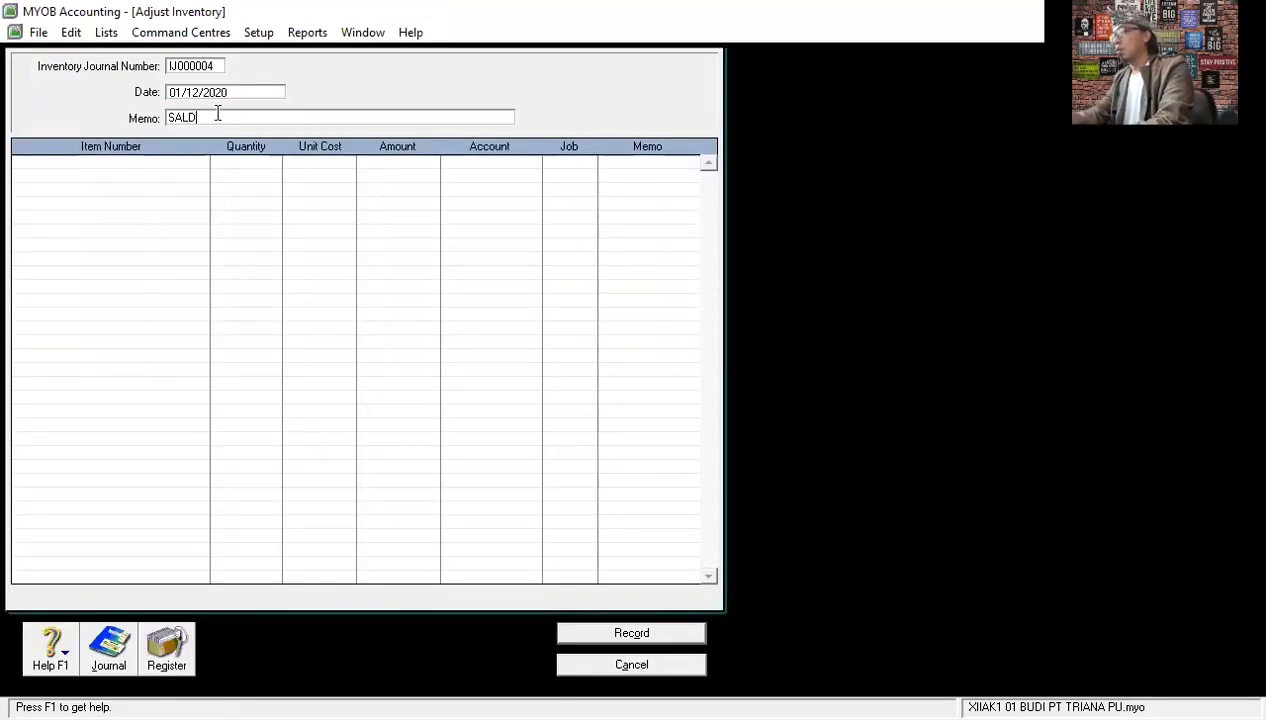
{"action": "type", "text": "P AWAL PER"}
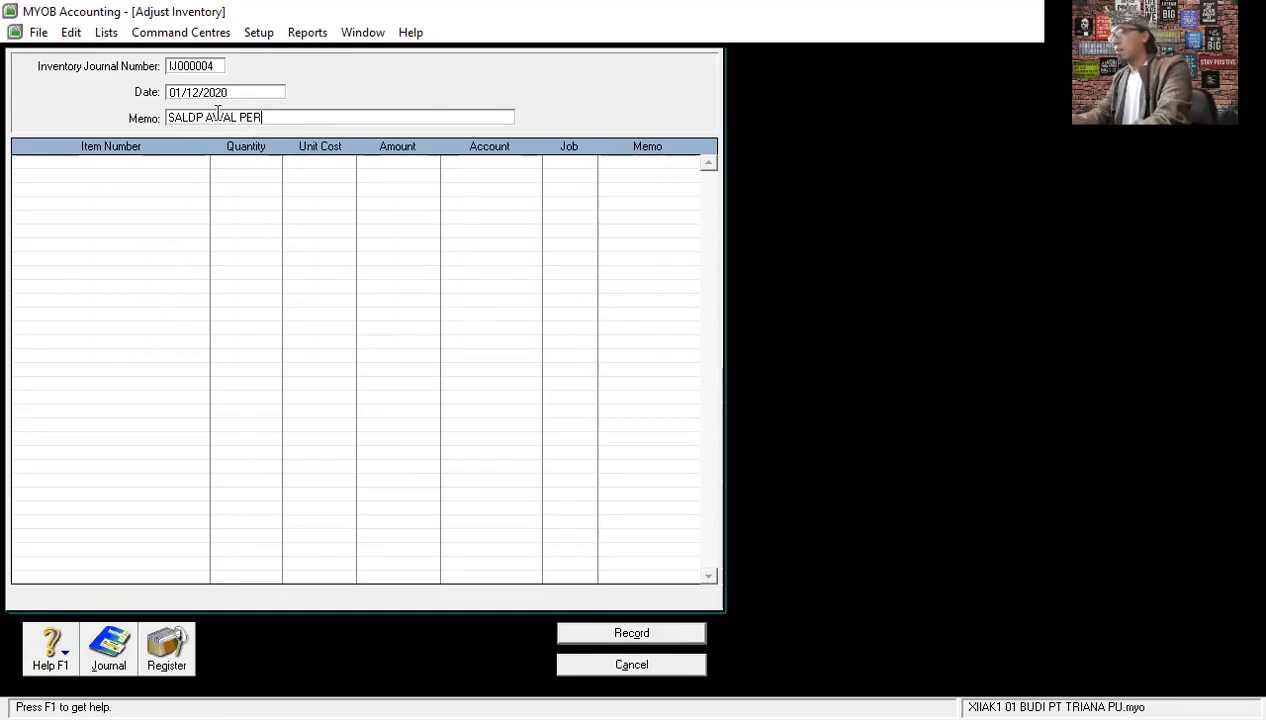
{"action": "type", "text": "LENGKA"}
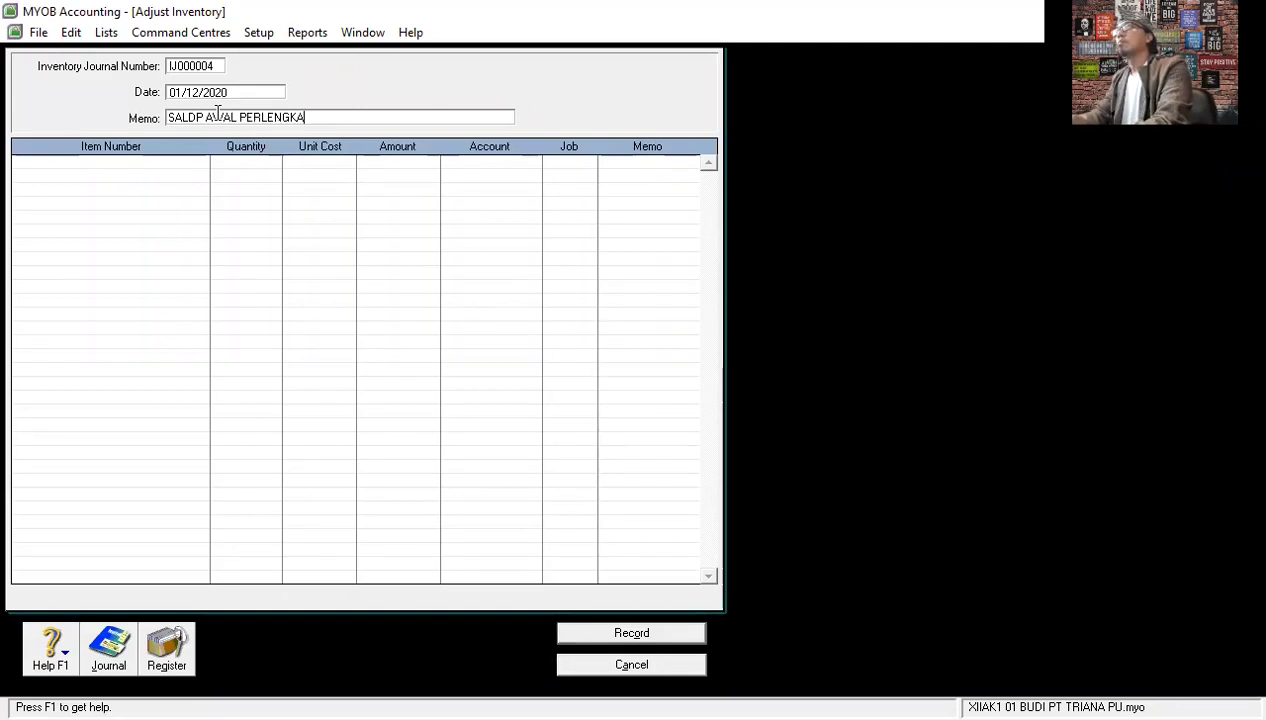
{"action": "type", "text": "PAN"}
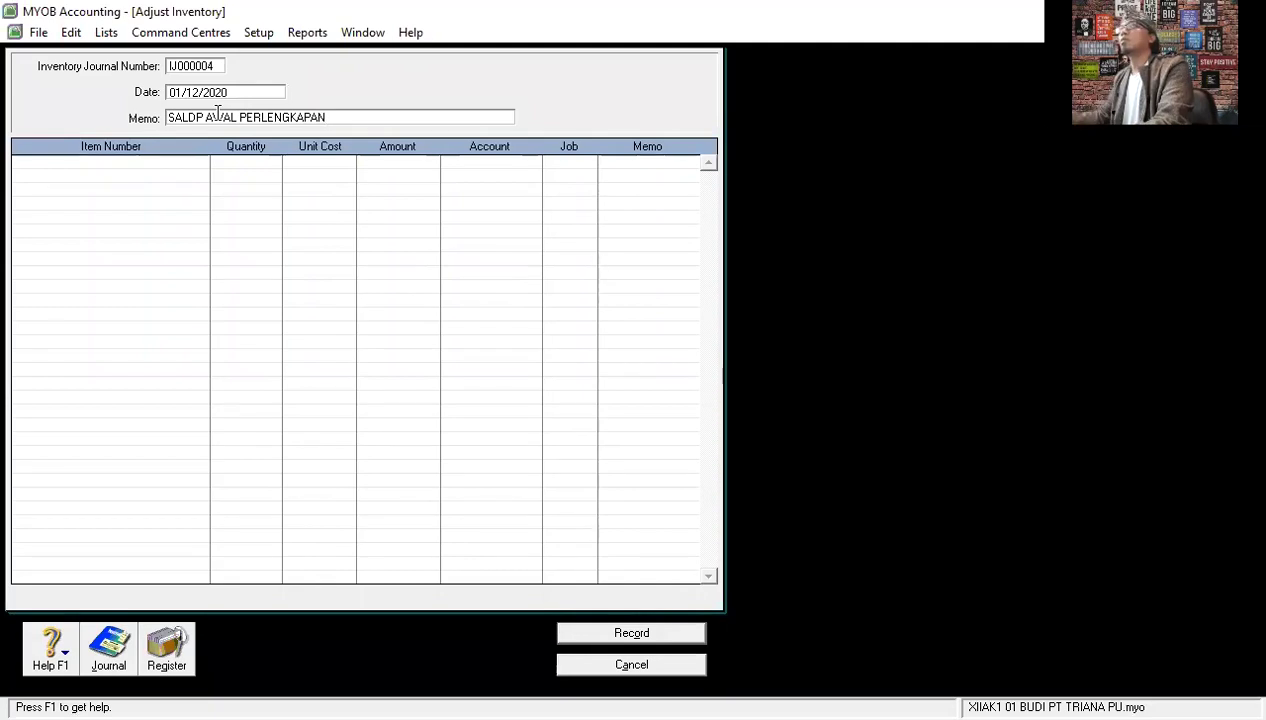
Add item PER-01 as the first adjustment line with quantity 300 and unit cost Rp2.000.
{"action": "left_click", "coordinate": [172, 161]}
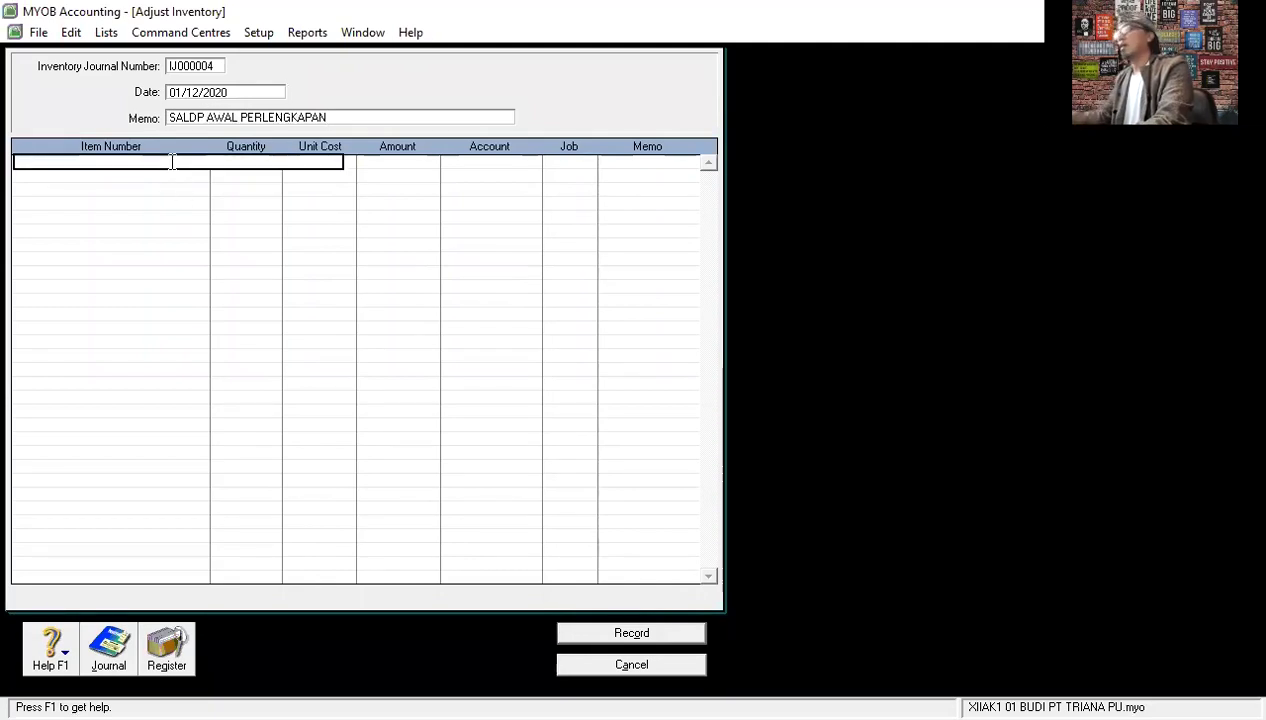
{"action": "key", "text": "Tab"}
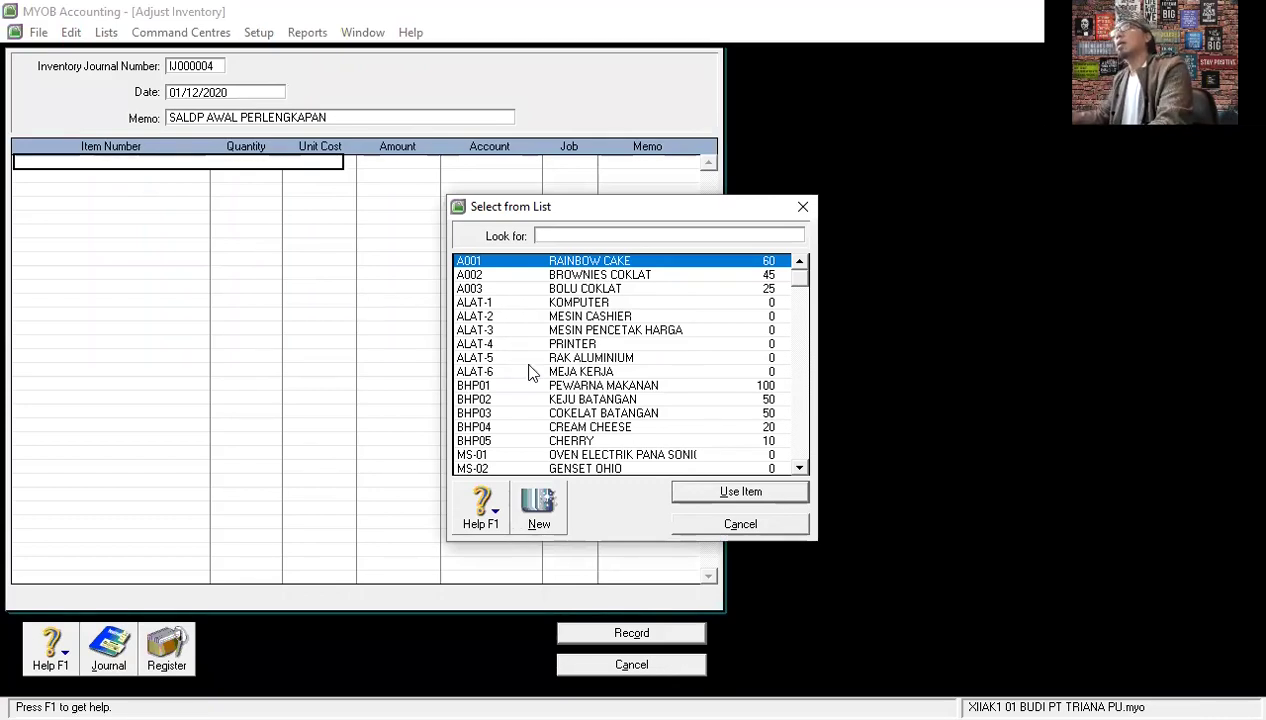
{"action": "scroll", "coordinate": [524, 366], "scroll_direction": "down", "scroll_amount": 3}
{"action": "double_click", "coordinate": [563, 440]}
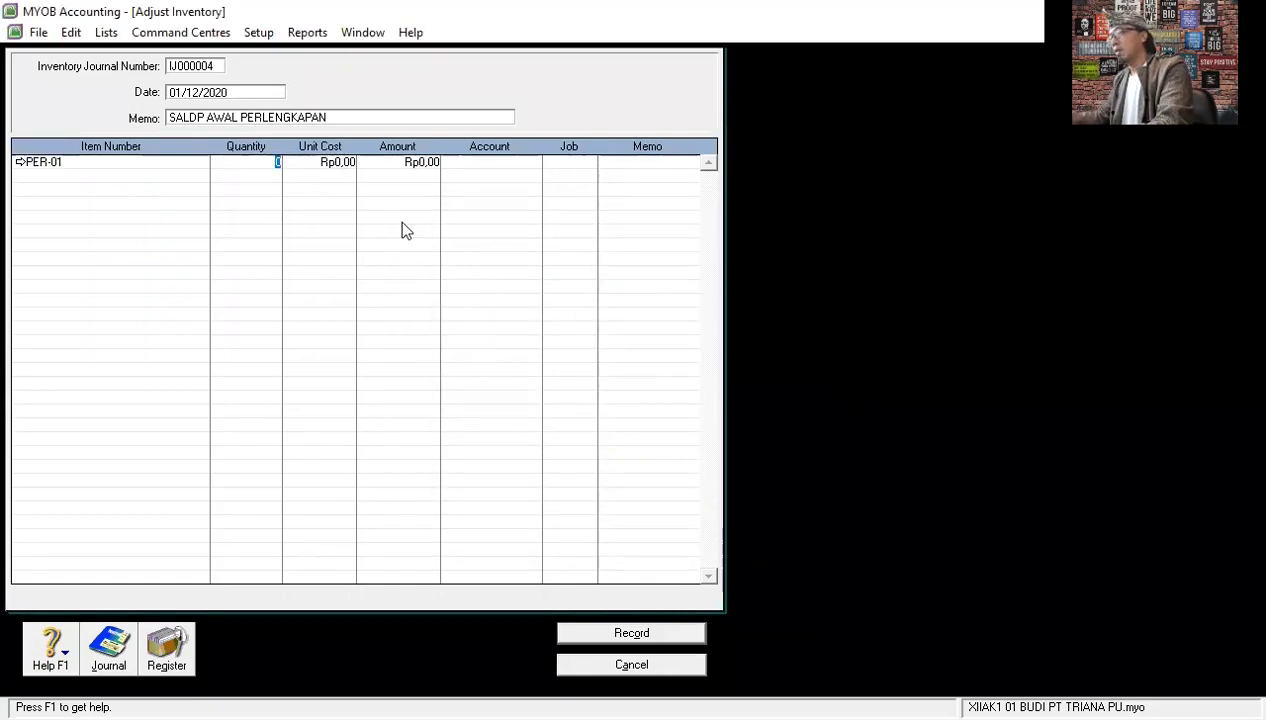
{"action": "type", "text": "300"}
{"action": "key", "text": "Tab"}
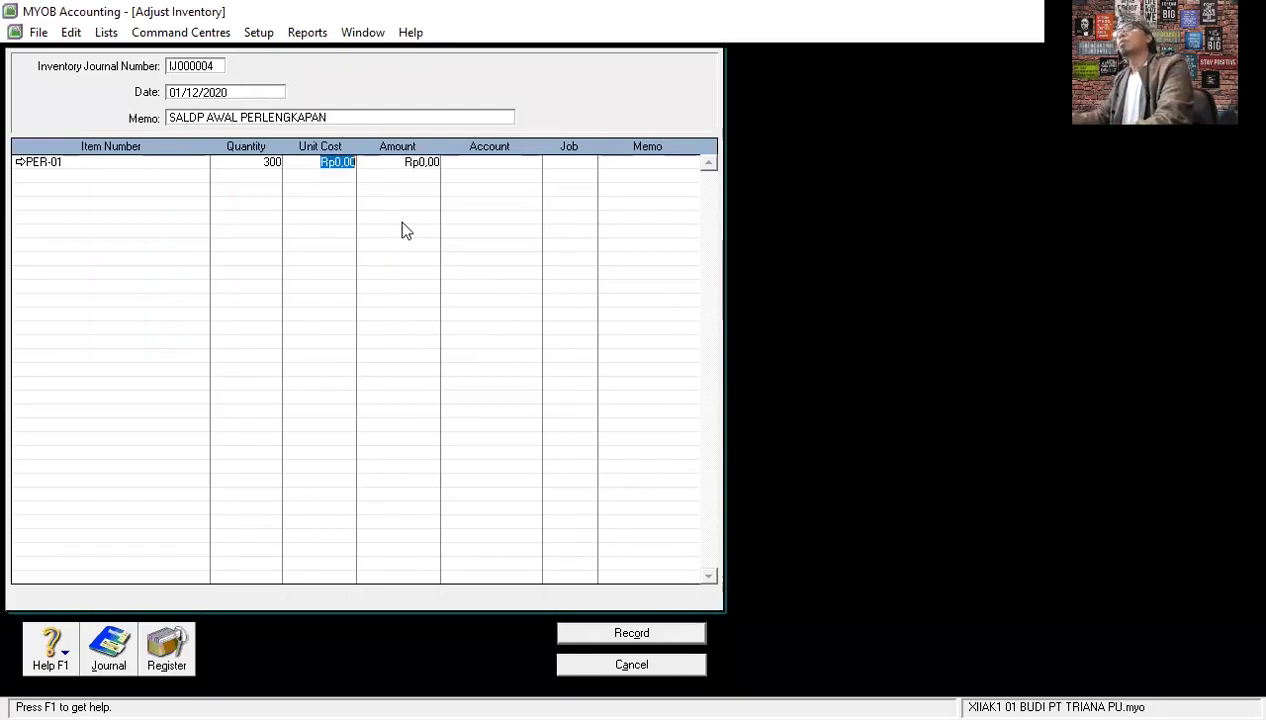
{"action": "type", "text": "2000"}
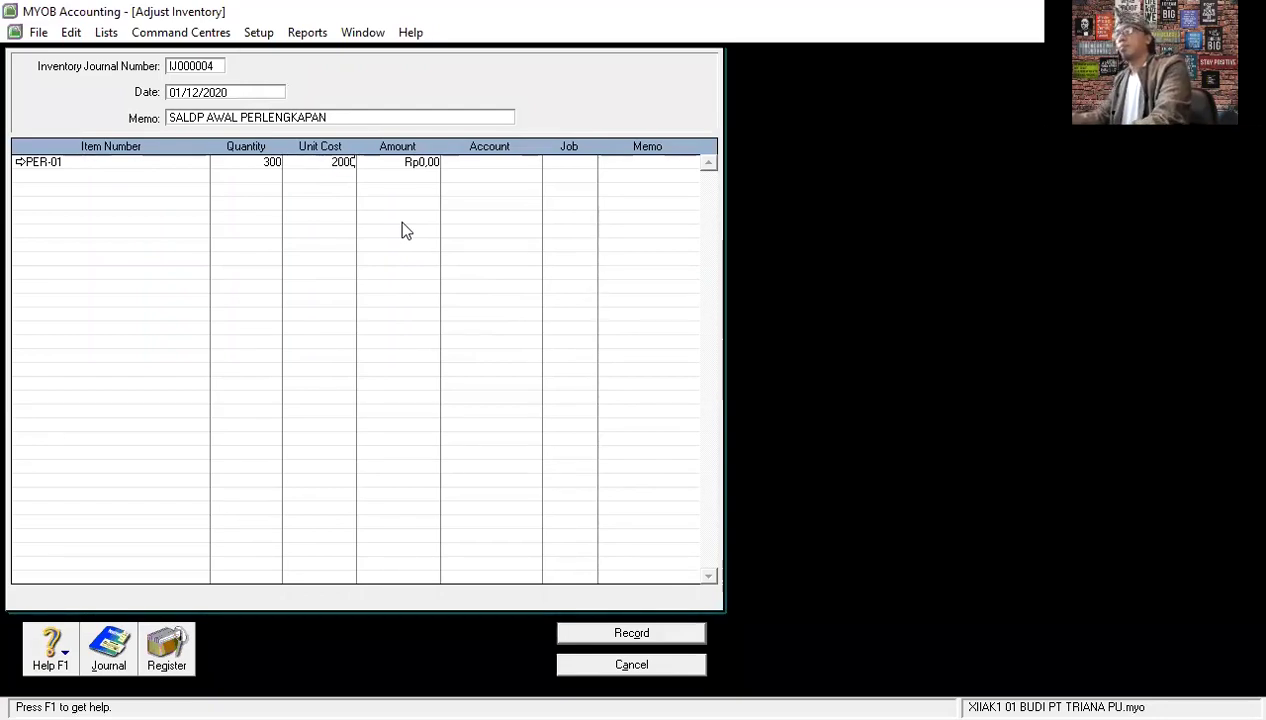
{"action": "key", "text": "Tab"}
{"action": "key", "text": "Tab"}
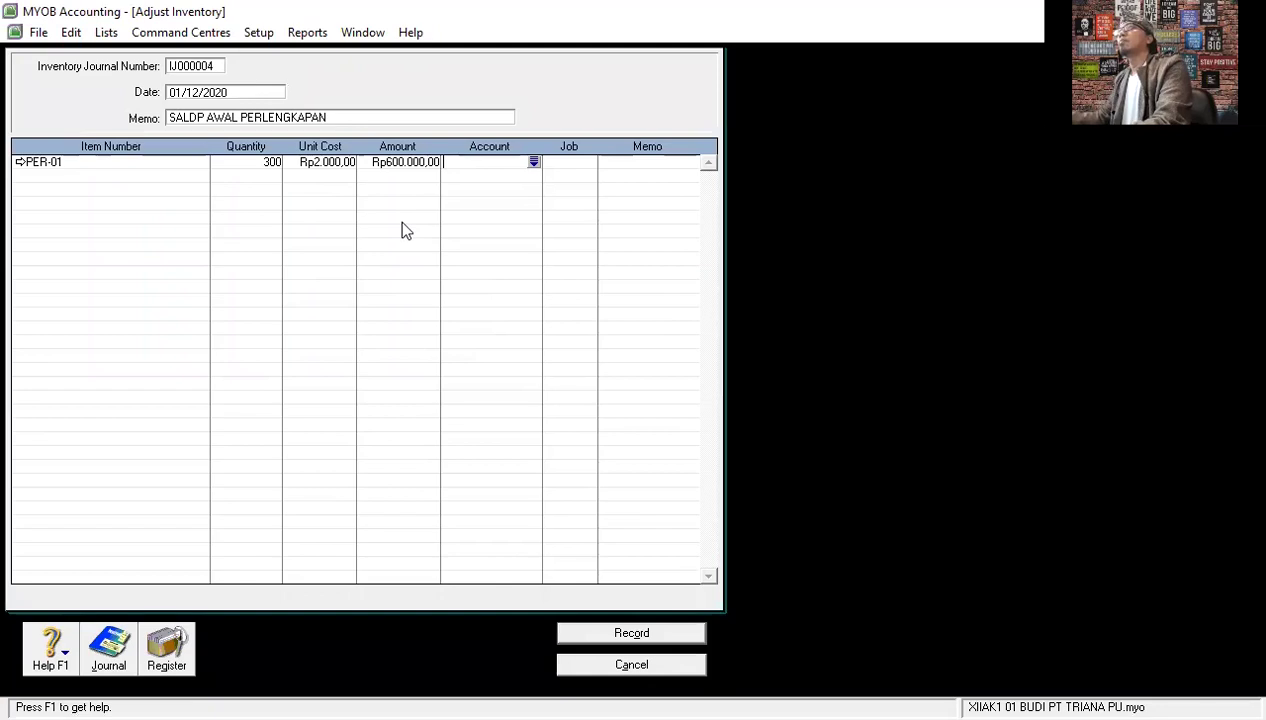
Assign account 1-1404 PERLENGKAPAN KANTOR to the PER-01 adjustment line.
{"action": "type", "text": "6"}
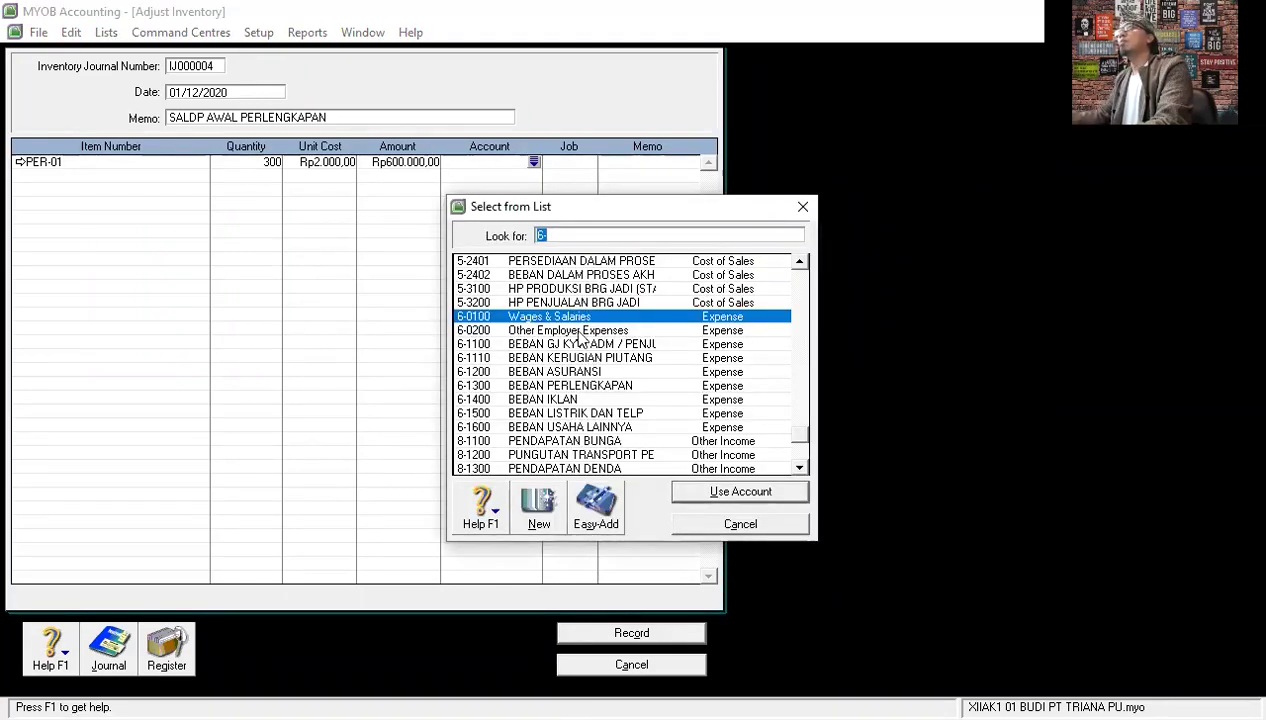
{"action": "scroll", "coordinate": [580, 340], "scroll_direction": "up", "scroll_amount": 2}
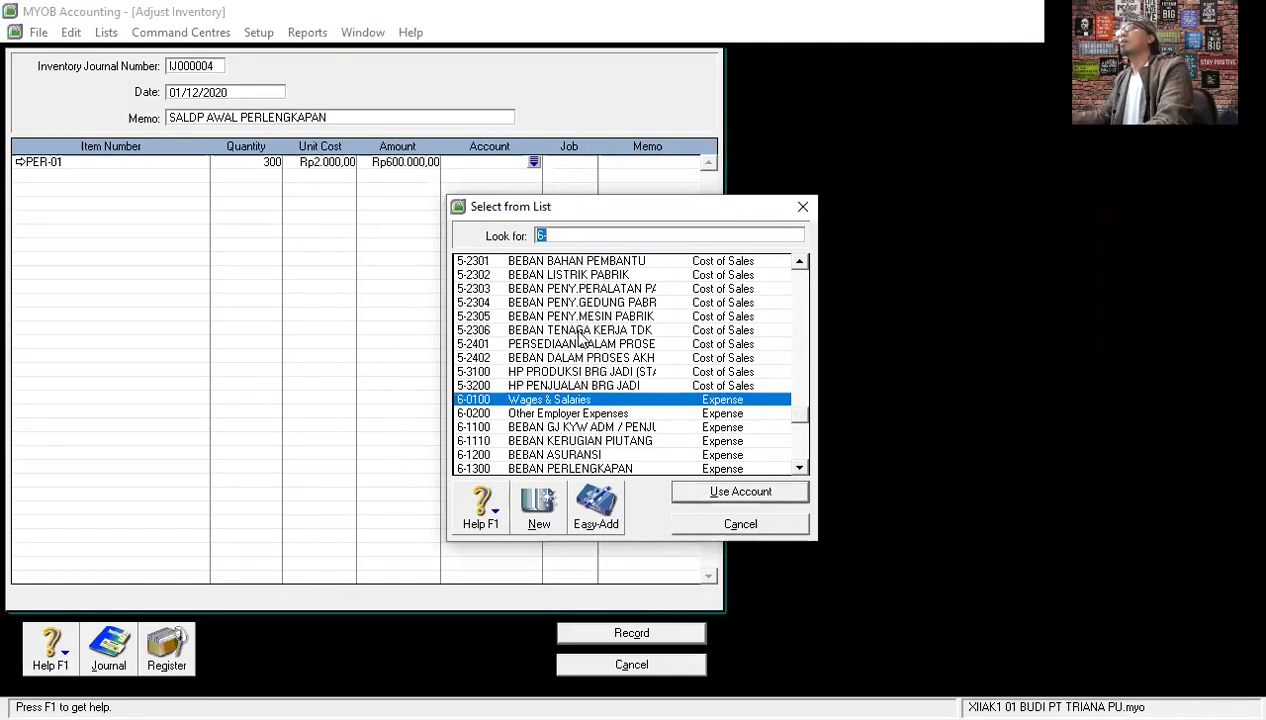
{"action": "scroll", "coordinate": [575, 365], "scroll_direction": "up", "scroll_amount": 5}
{"action": "scroll", "coordinate": [581, 373], "scroll_direction": "up", "scroll_amount": 5}
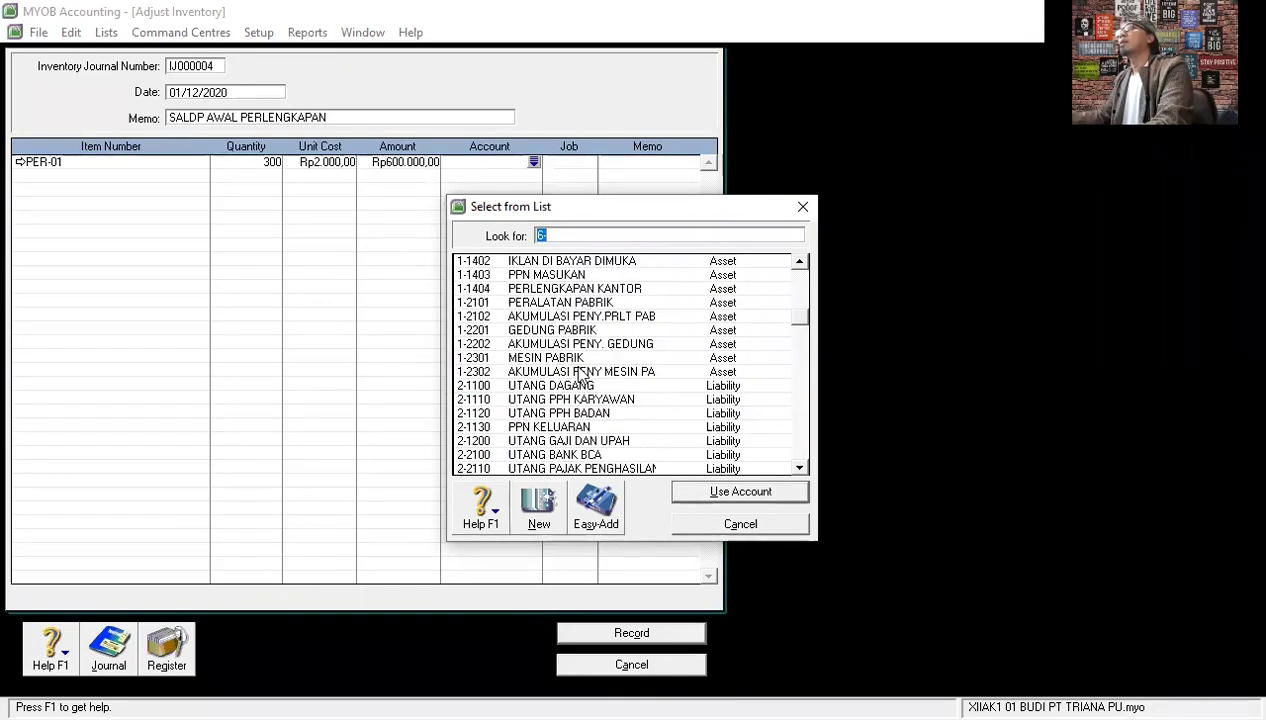
{"action": "left_click", "coordinate": [580, 290]}
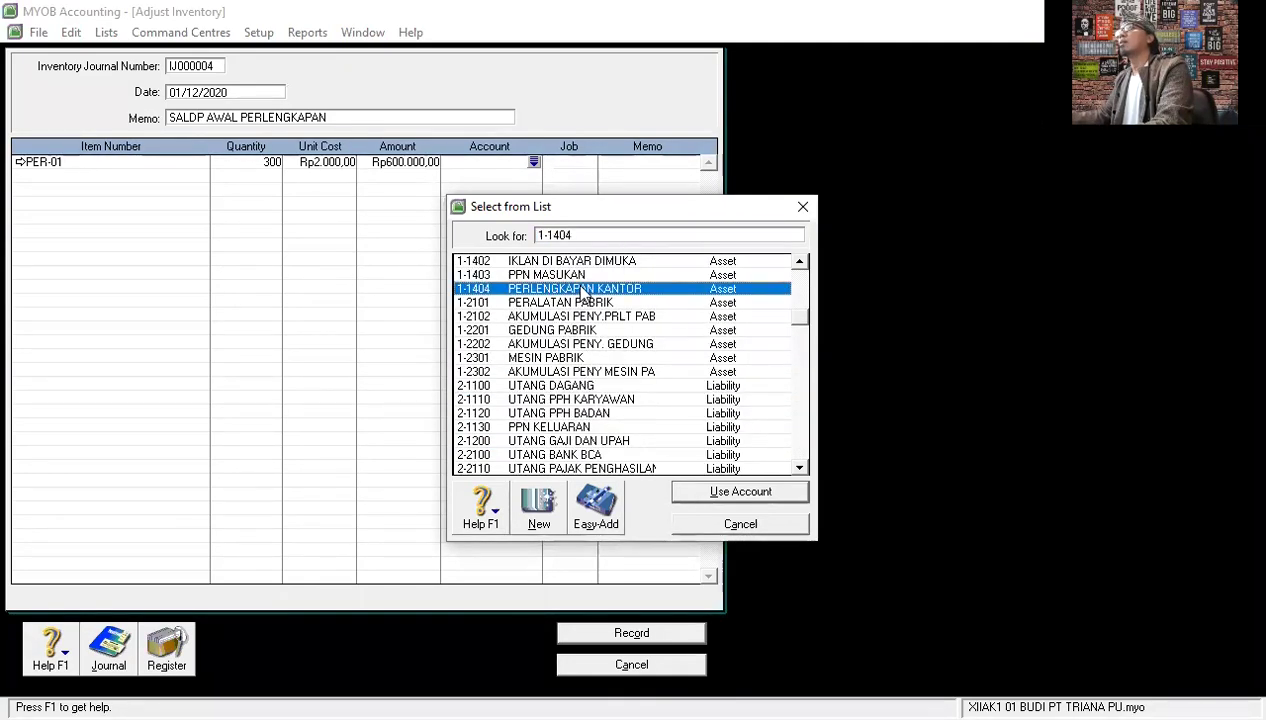
{"action": "double_click", "coordinate": [597, 290]}
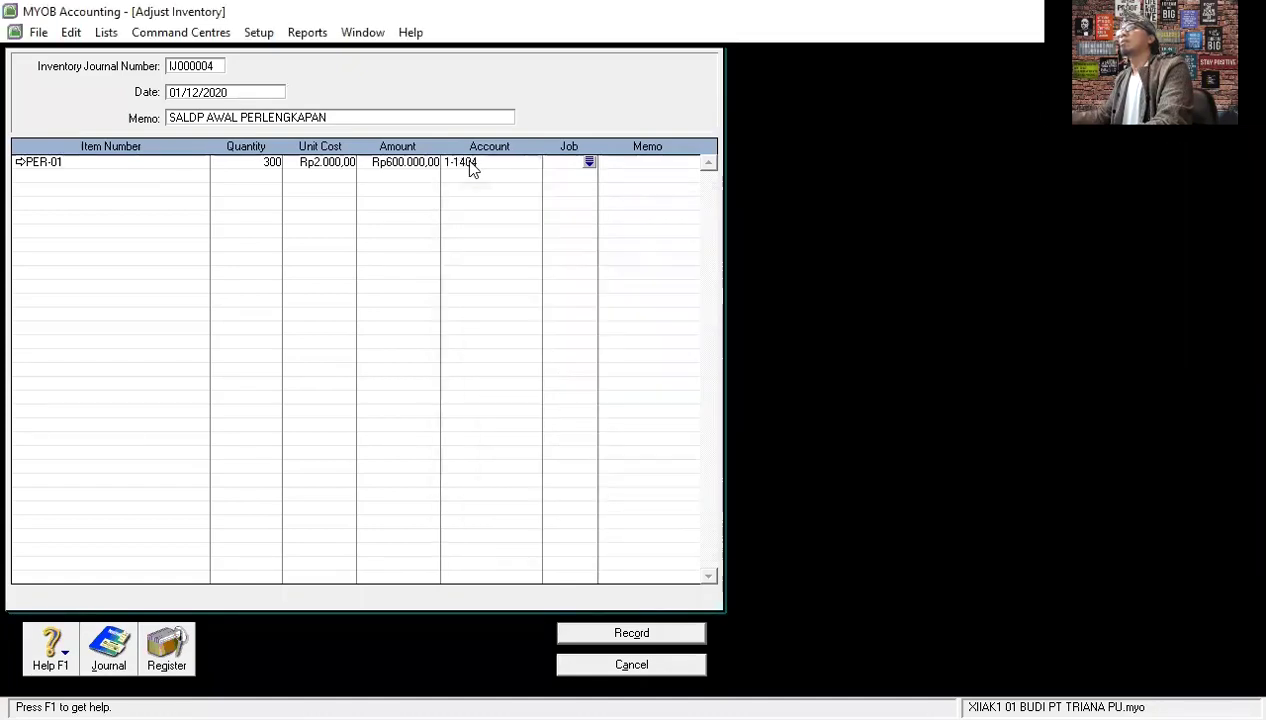
Add item PER-02 as the second adjustment line with quantity 15, unit cost Rp10.000 and account 1-1404.
{"action": "left_click", "coordinate": [42, 176]}
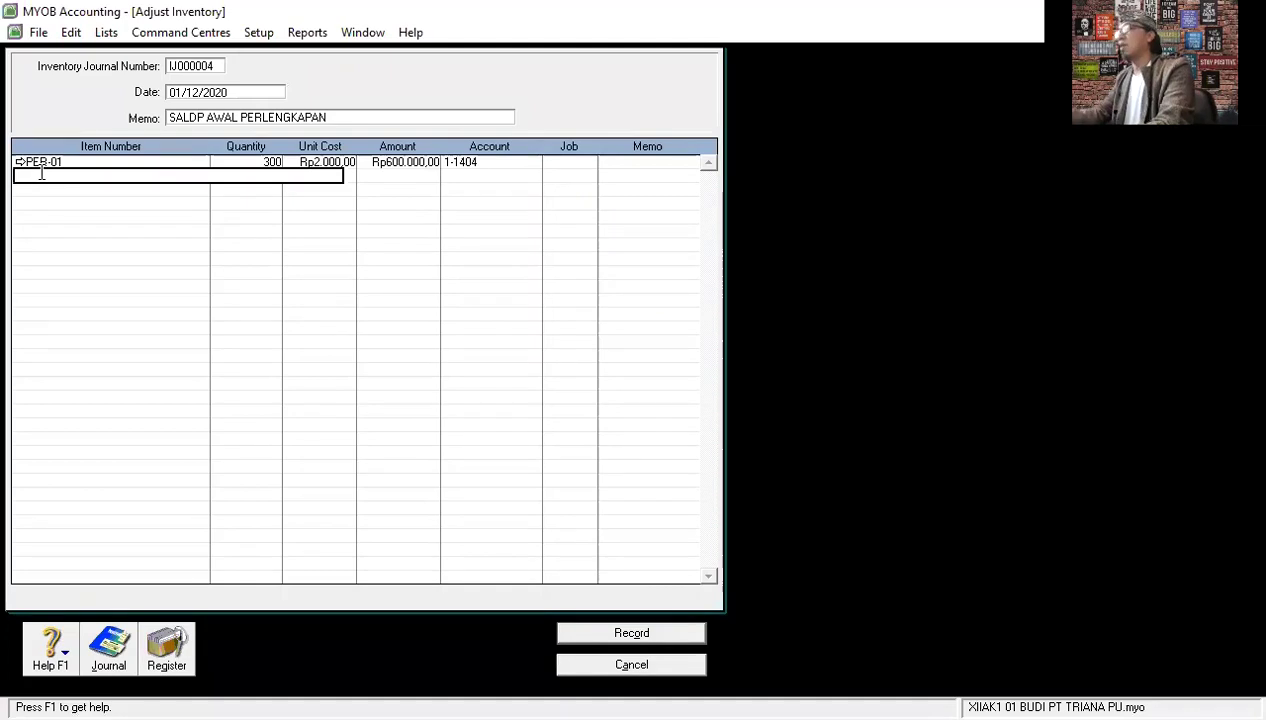
{"action": "key", "text": "Tab"}
{"action": "scroll", "coordinate": [592, 400], "scroll_direction": "down", "scroll_amount": 3}
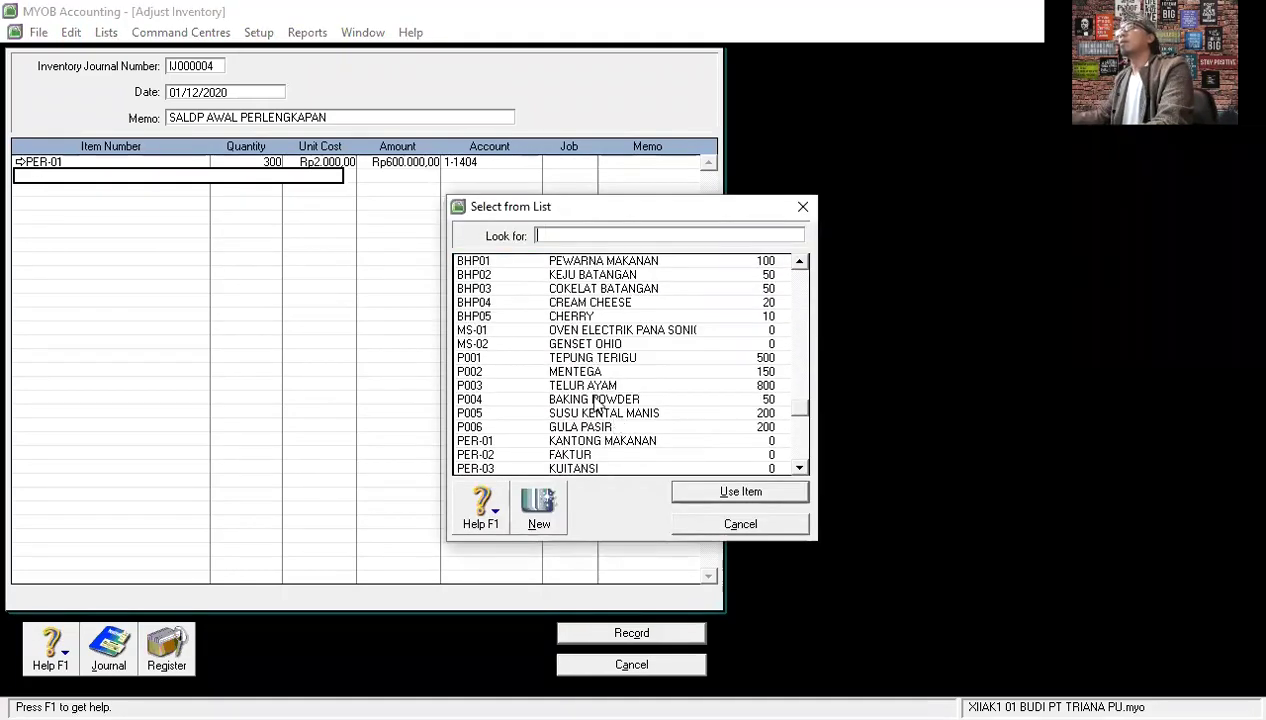
{"action": "left_click", "coordinate": [584, 455]}
{"action": "key", "text": "Return"}
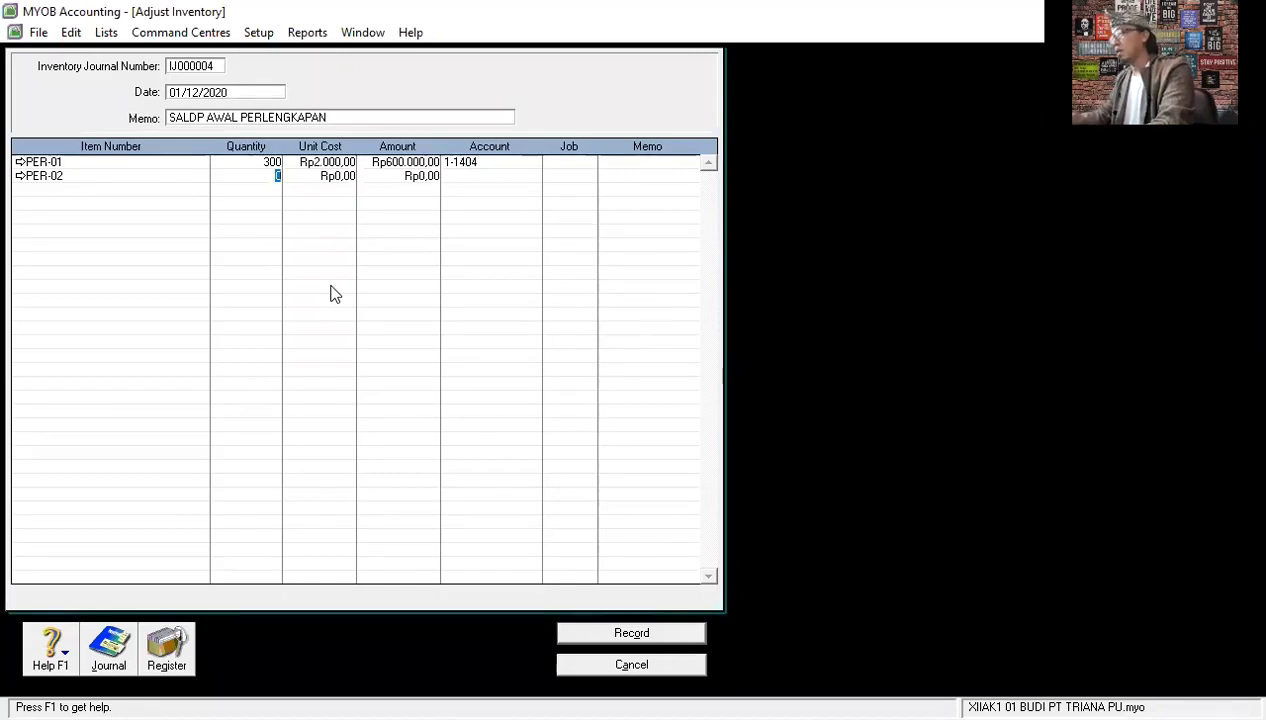
{"action": "type", "text": "15"}
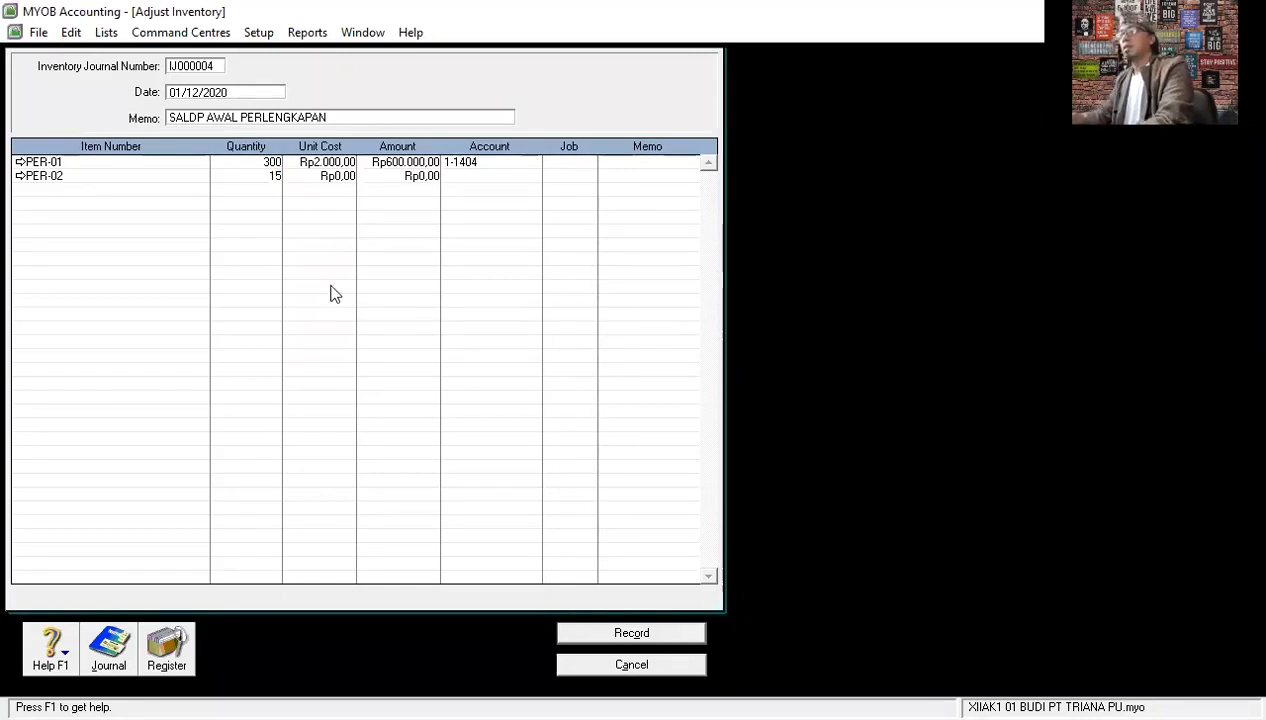
{"action": "key", "text": "Tab"}
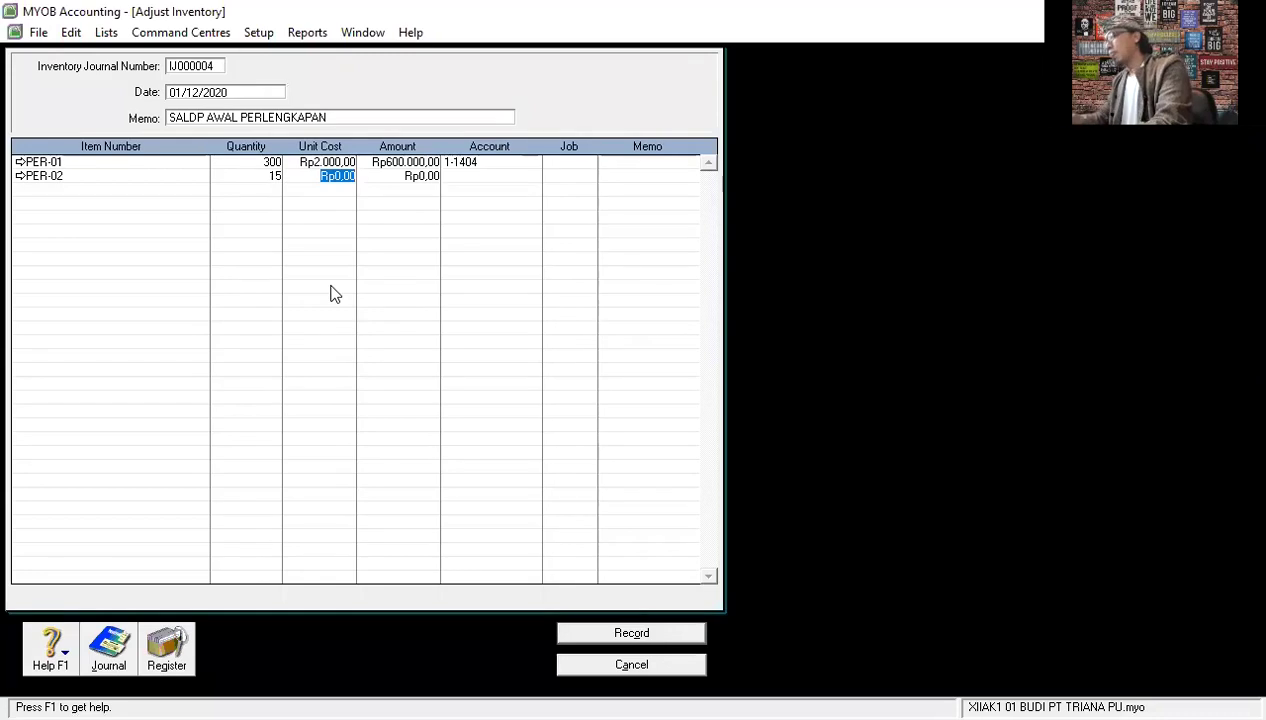
{"action": "type", "text": "10000"}
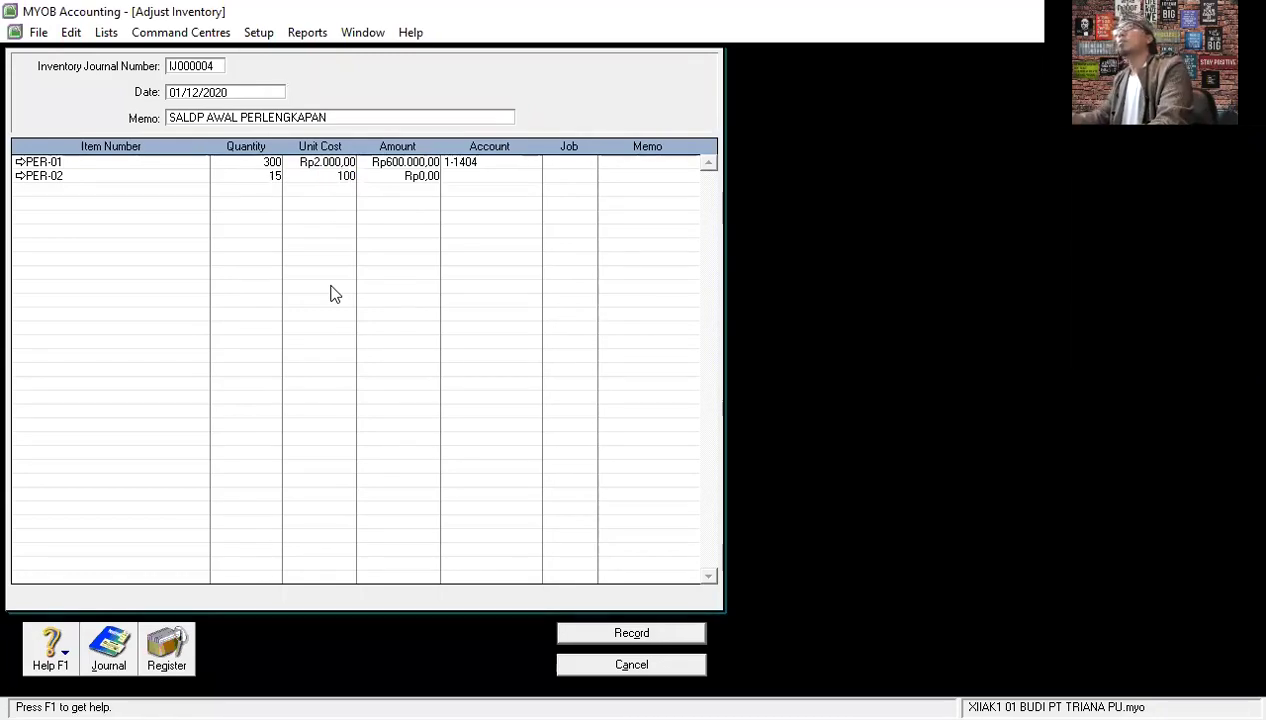
{"action": "key", "text": "Tab"}
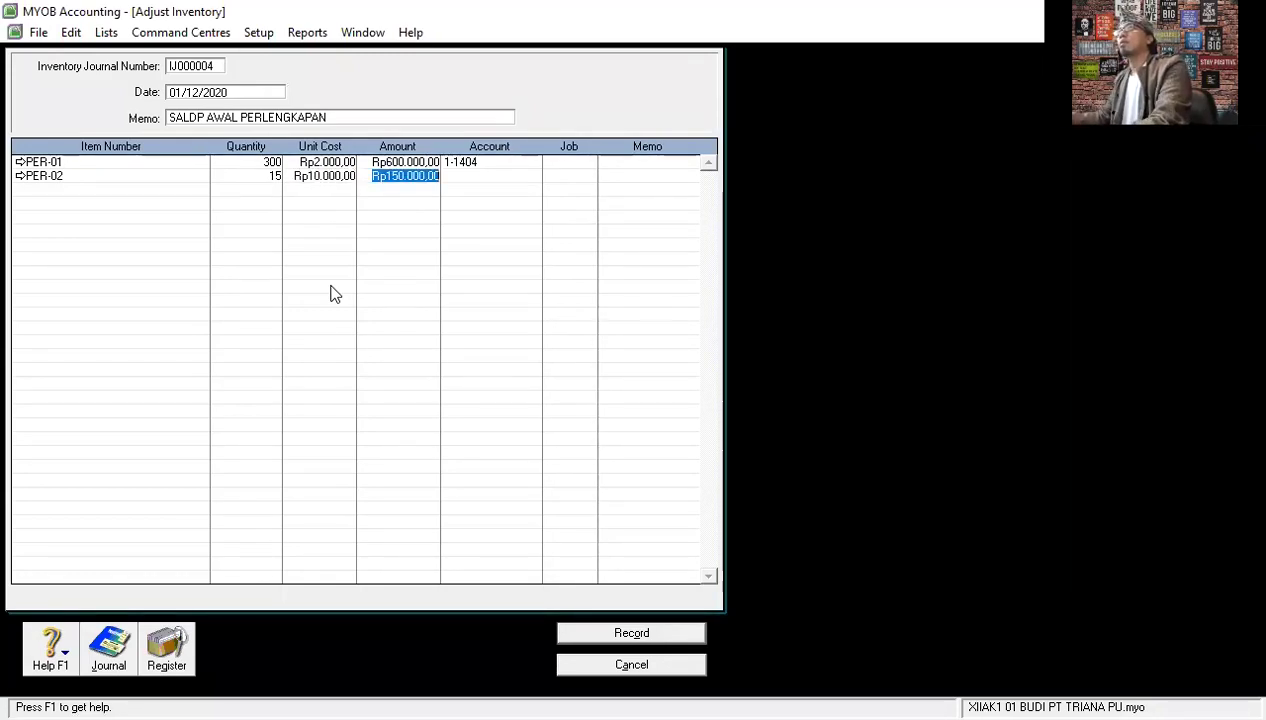
{"action": "key", "text": "Tab"}
{"action": "type", "text": "1-1404"}
{"action": "key", "text": "Tab"}
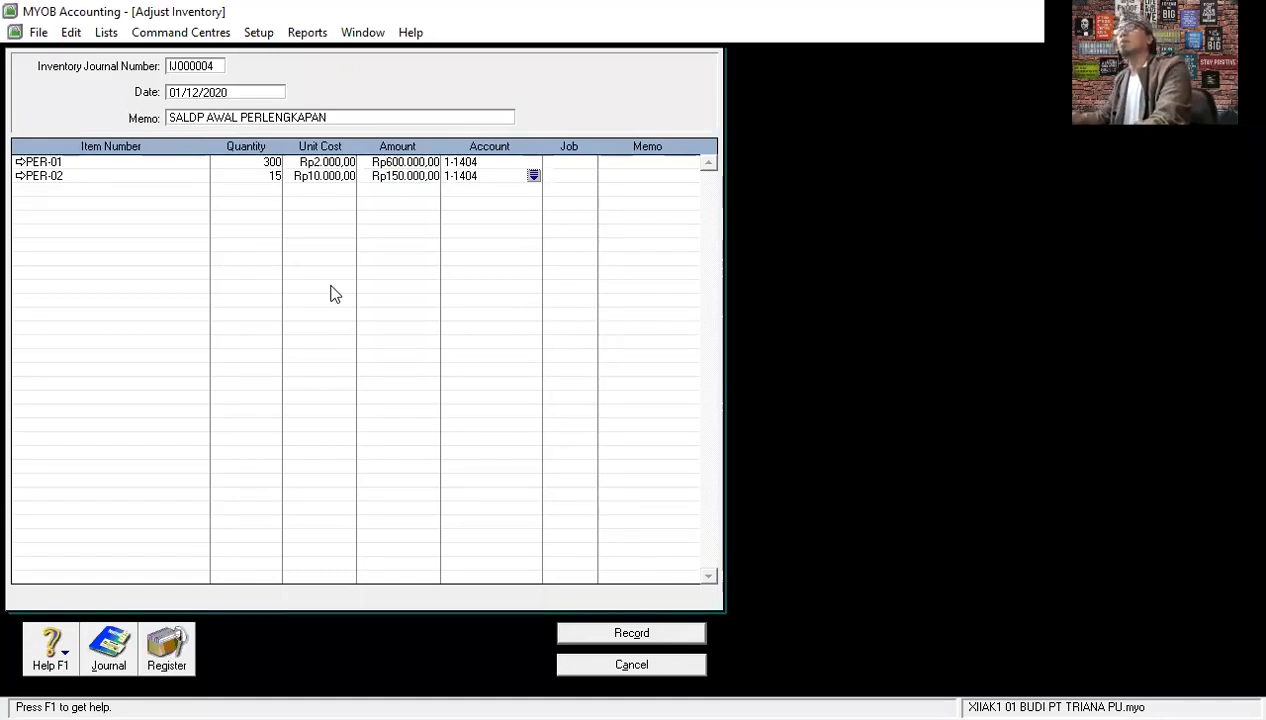
Add item PER-03 as the third adjustment line with quantity 20 and unit cost Rp5.000.
{"action": "left_click", "coordinate": [75, 190]}
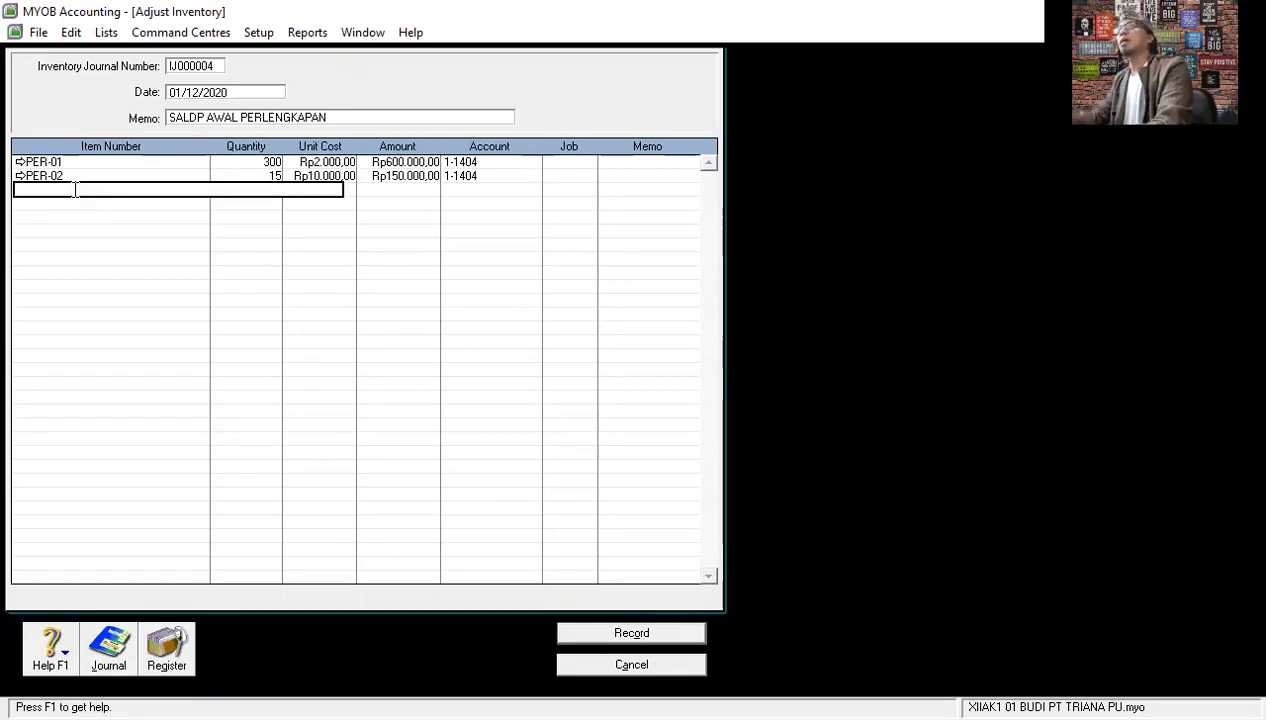
{"action": "key", "text": "Tab"}
{"action": "scroll", "coordinate": [580, 402], "scroll_direction": "down", "scroll_amount": 5}
{"action": "left_click", "coordinate": [575, 428]}
{"action": "key", "text": "Return"}
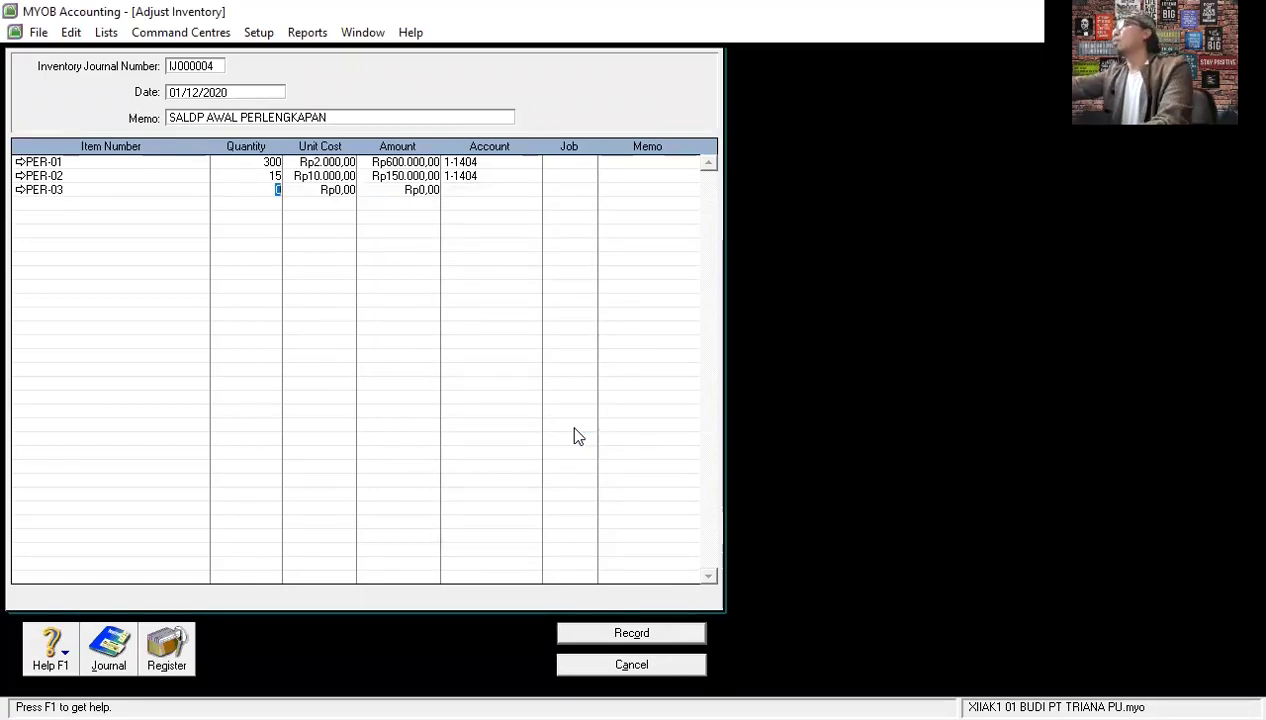
{"action": "type", "text": "20"}
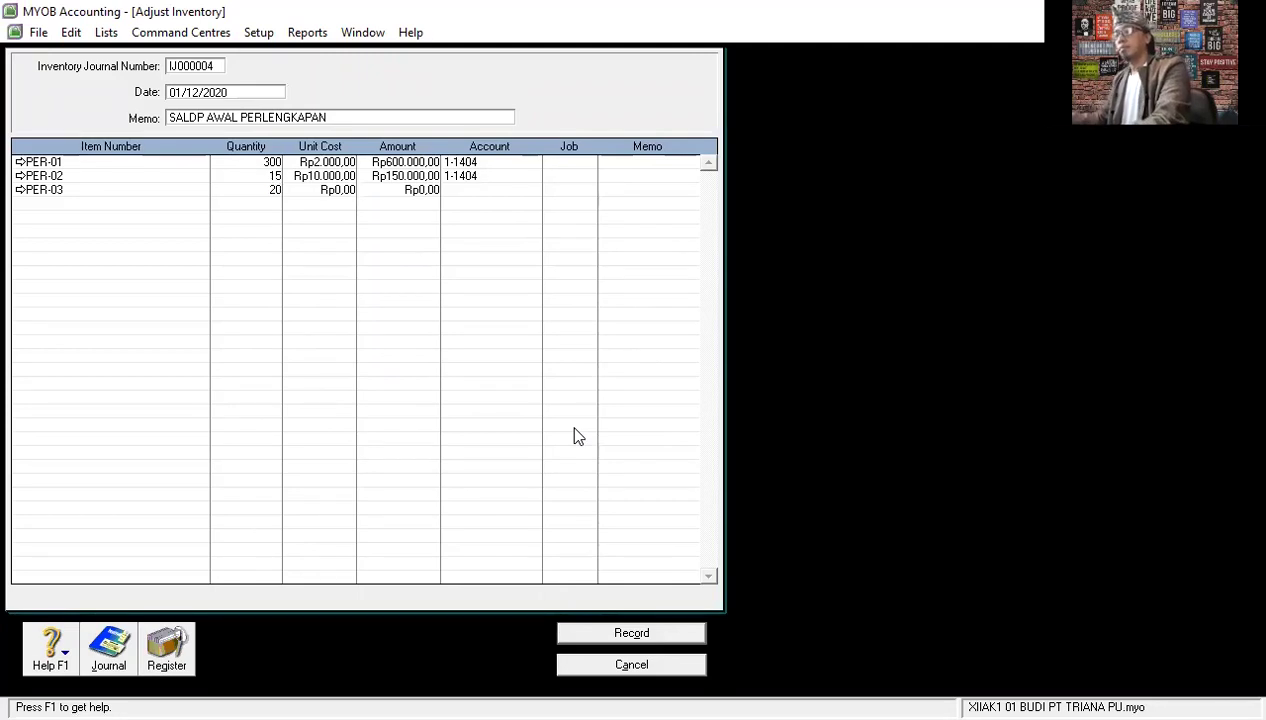
{"action": "key", "text": "Tab"}
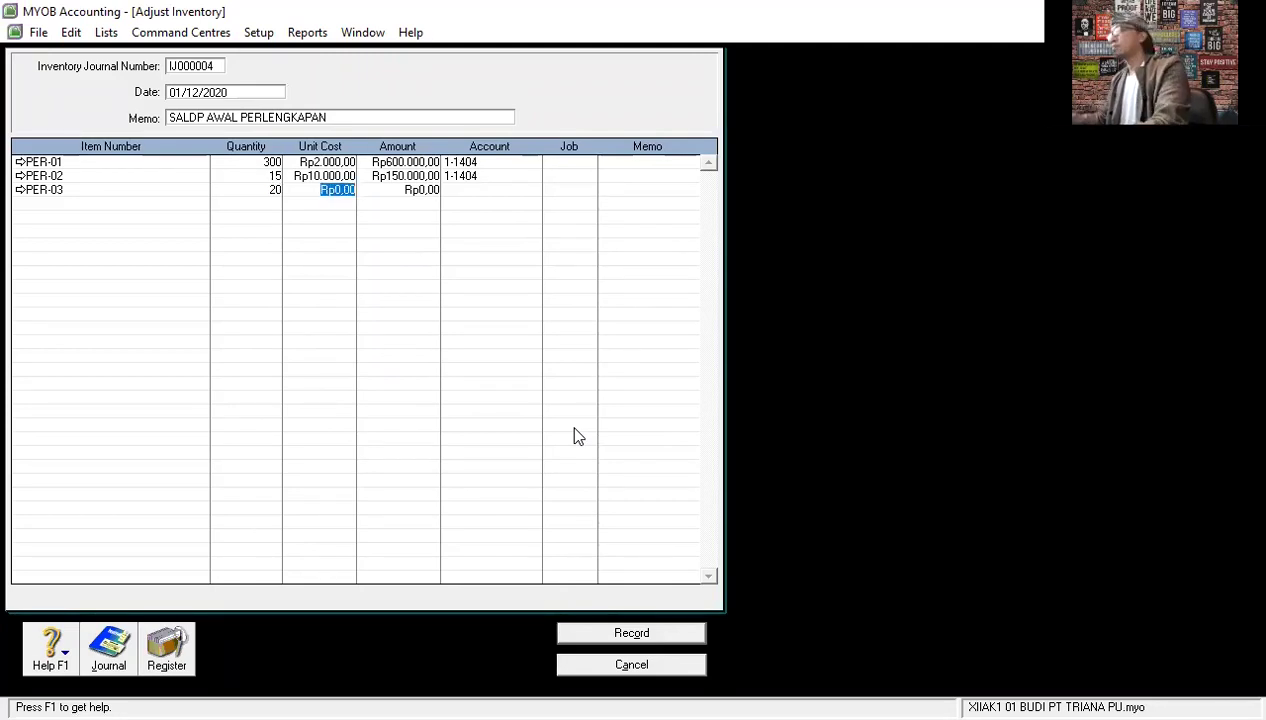
{"action": "type", "text": "5.00"}
{"action": "type", "text": "0"}
Assign account 1-1404 to the PER-03 adjustment line.
{"action": "key", "text": "Tab"}
{"action": "key", "text": "Tab"}
{"action": "type", "text": "11404"}
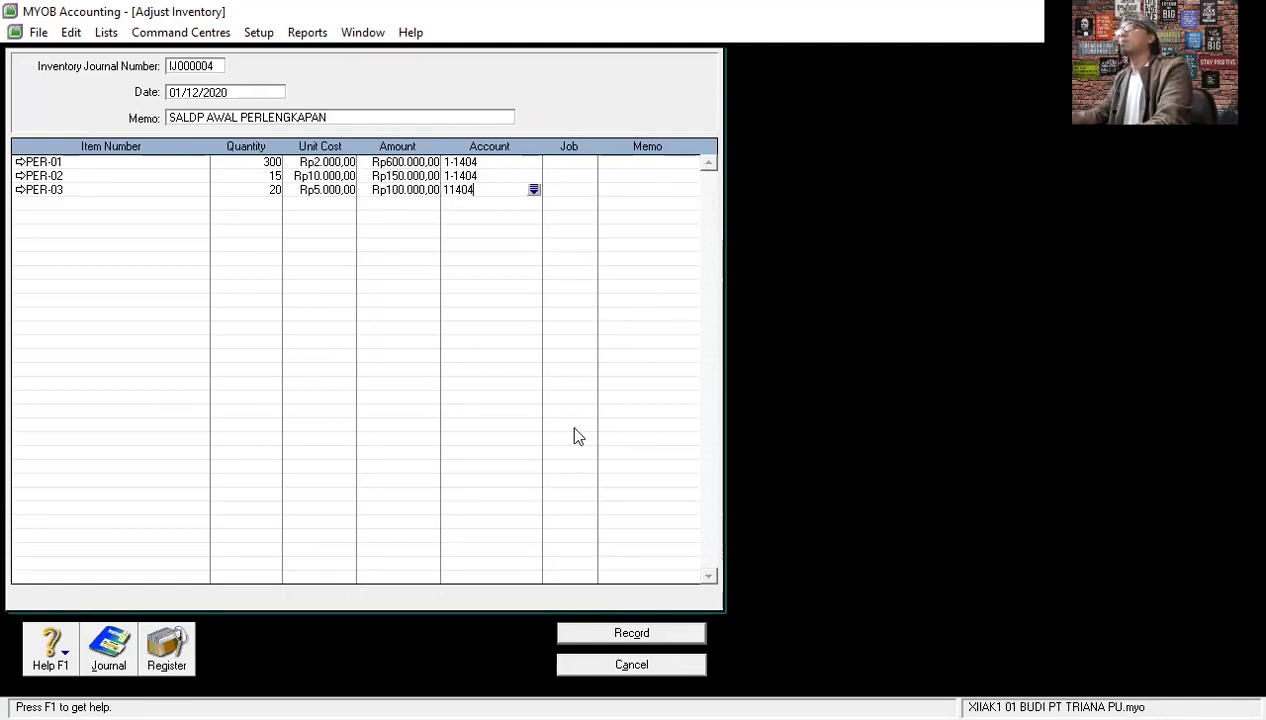
{"action": "key", "text": "Tab"}
{"action": "key", "text": "Tab"}
{"action": "key", "text": "Tab"}
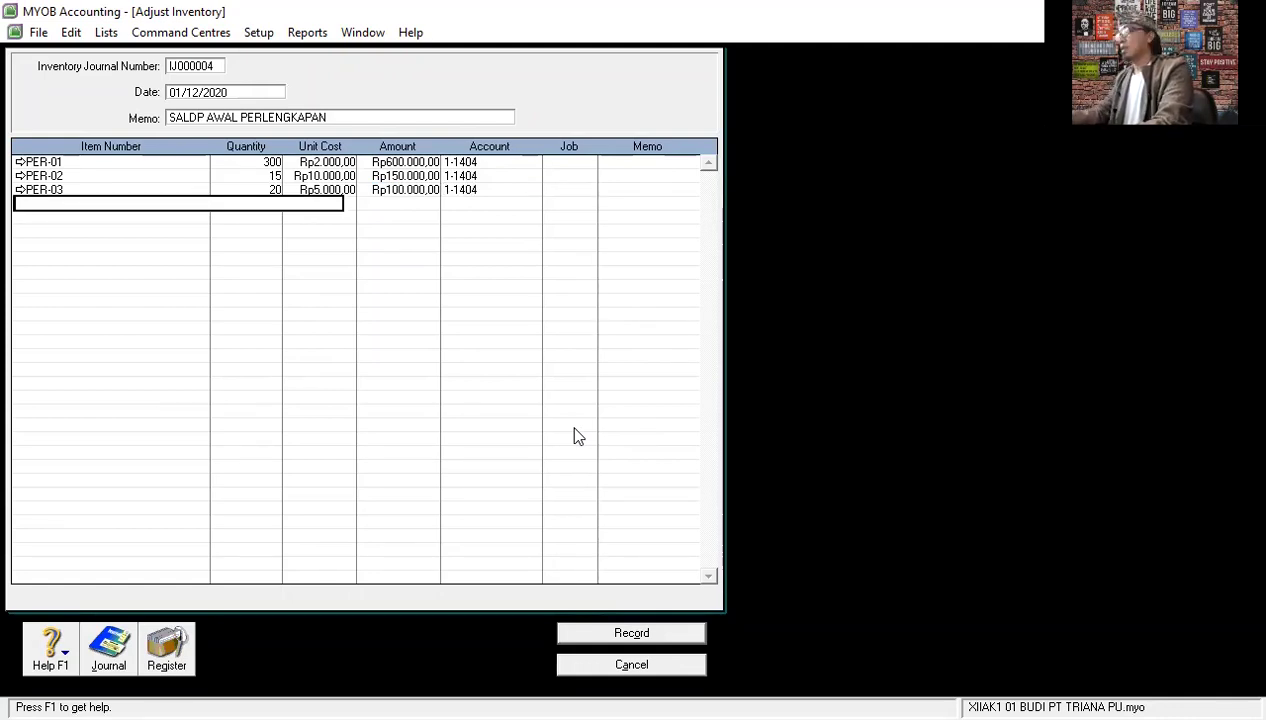
Add item PER-04 as the fourth adjustment line with quantity 20, unit cost Rp5.000 and account 1-1404.
{"action": "key", "text": "Tab"}
{"action": "scroll", "coordinate": [597, 336], "scroll_direction": "down", "scroll_amount": 4}
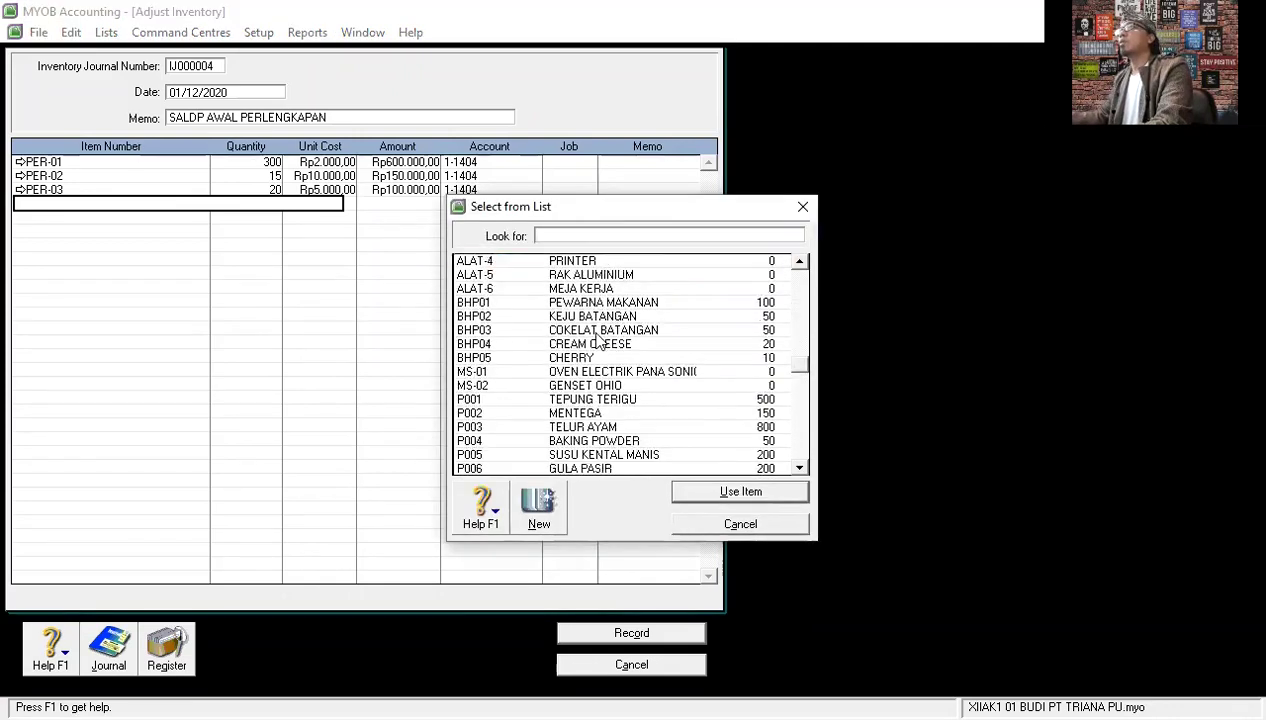
{"action": "left_click", "coordinate": [565, 441]}
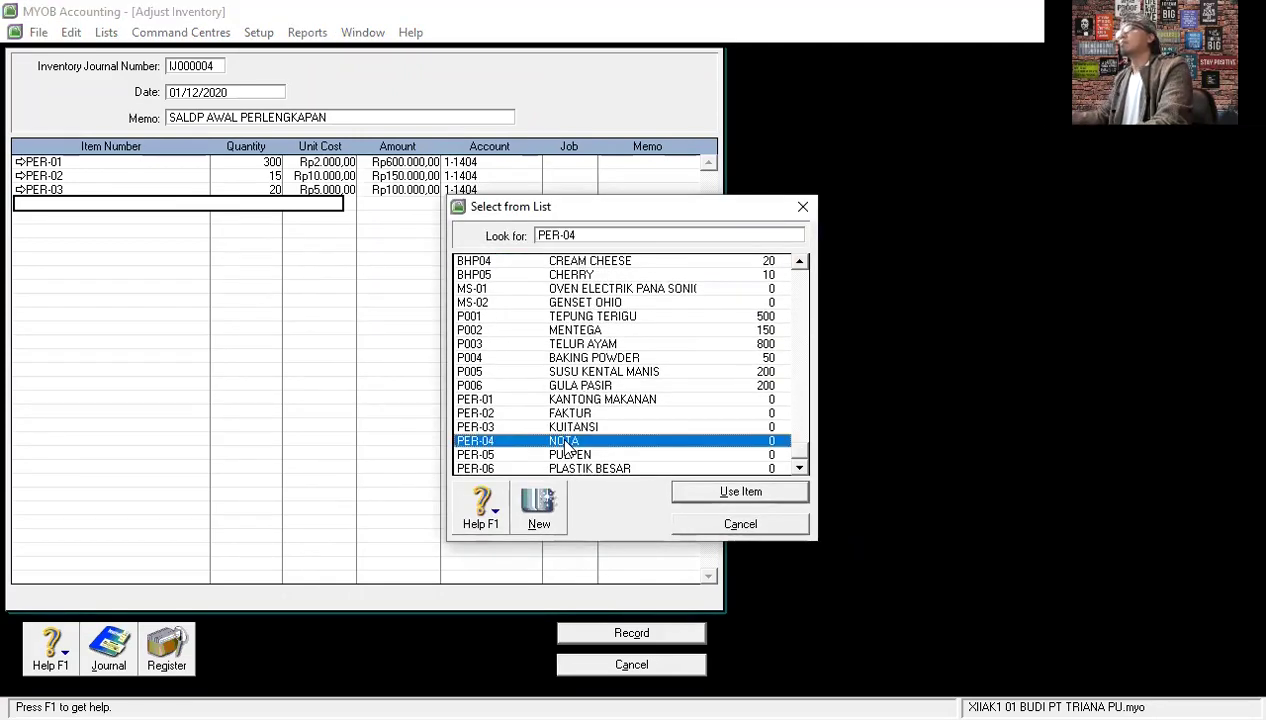
{"action": "double_click", "coordinate": [565, 441]}
{"action": "type", "text": "20"}
{"action": "key", "text": "Tab"}
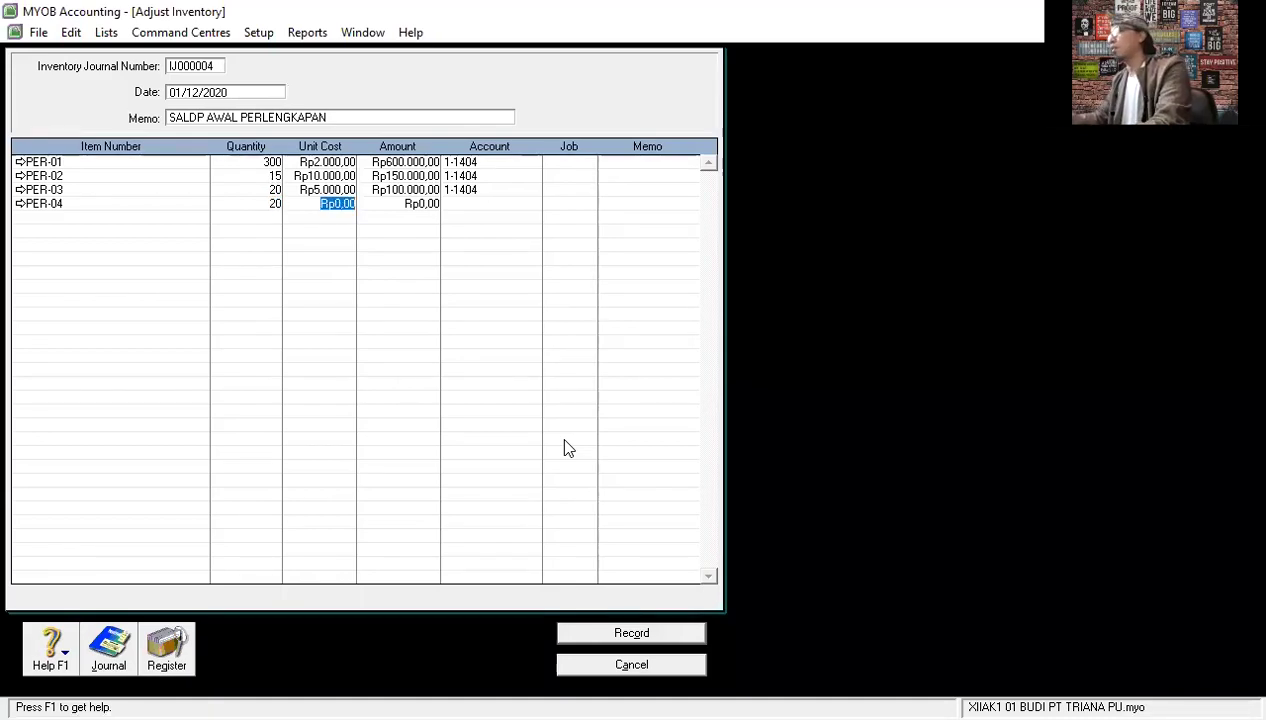
{"action": "type", "text": "5000"}
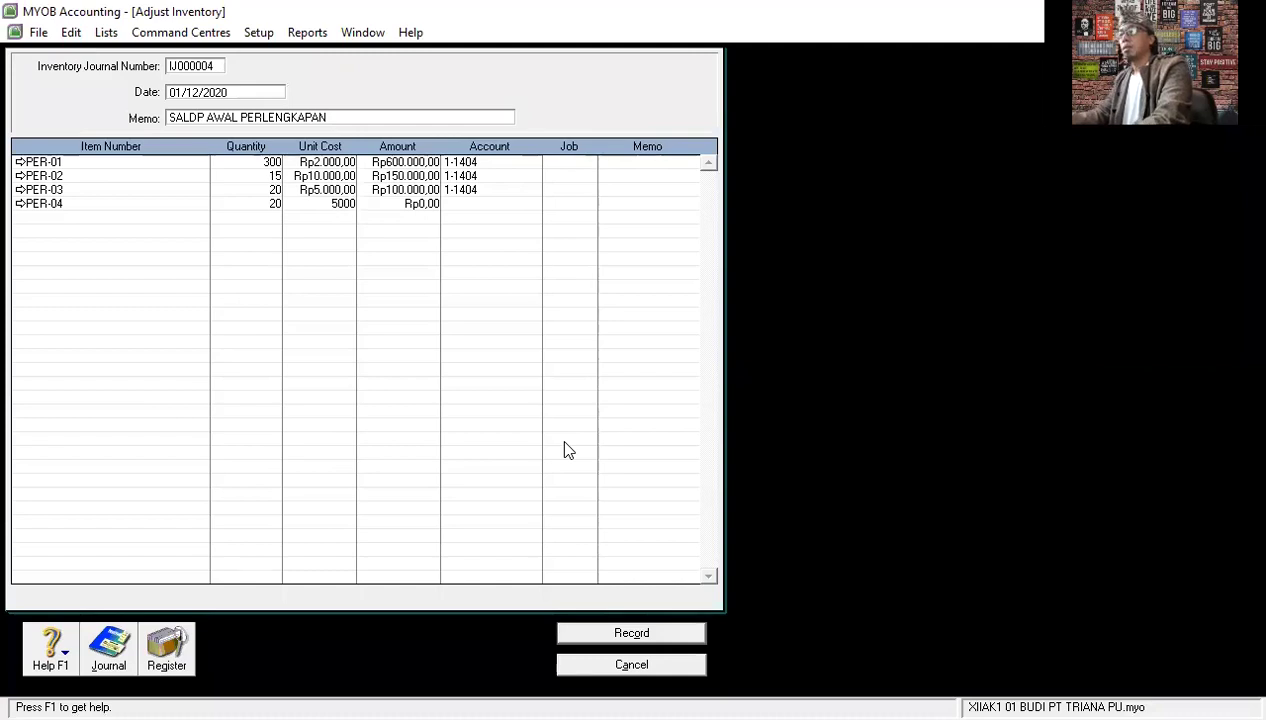
{"action": "key", "text": "Tab"}
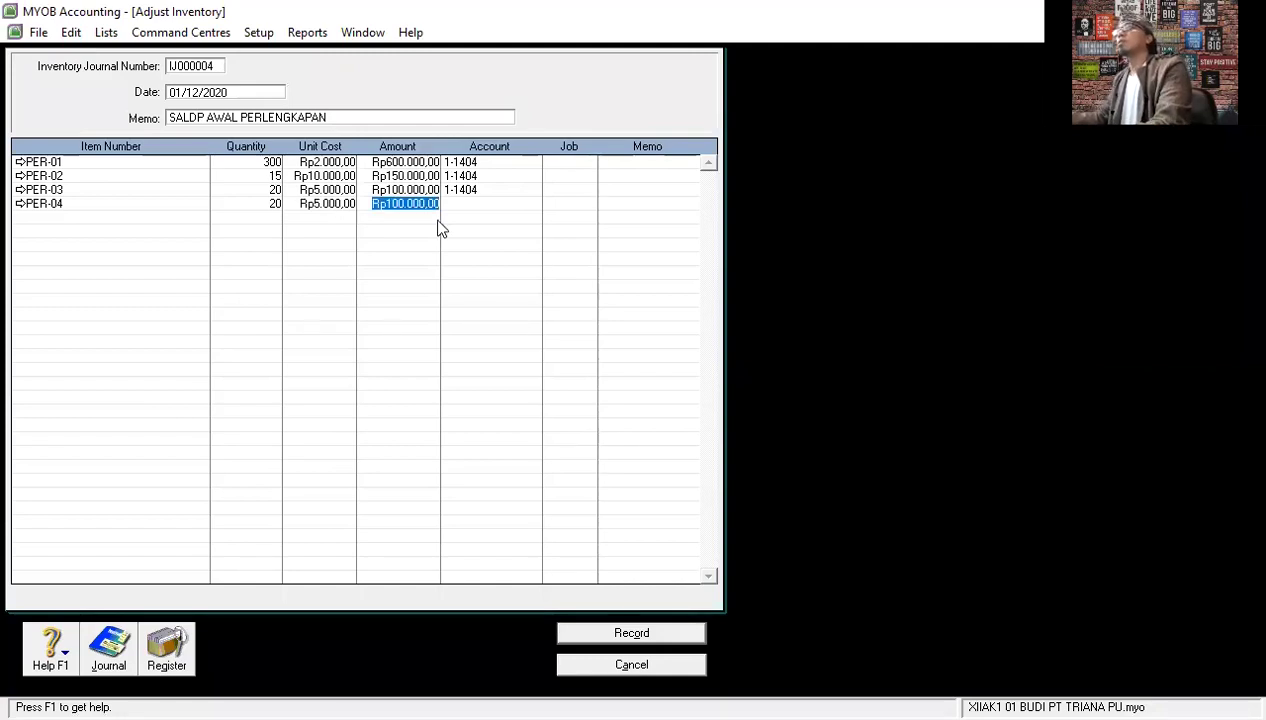
{"action": "key", "text": "Tab"}
{"action": "type", "text": "1-1404"}
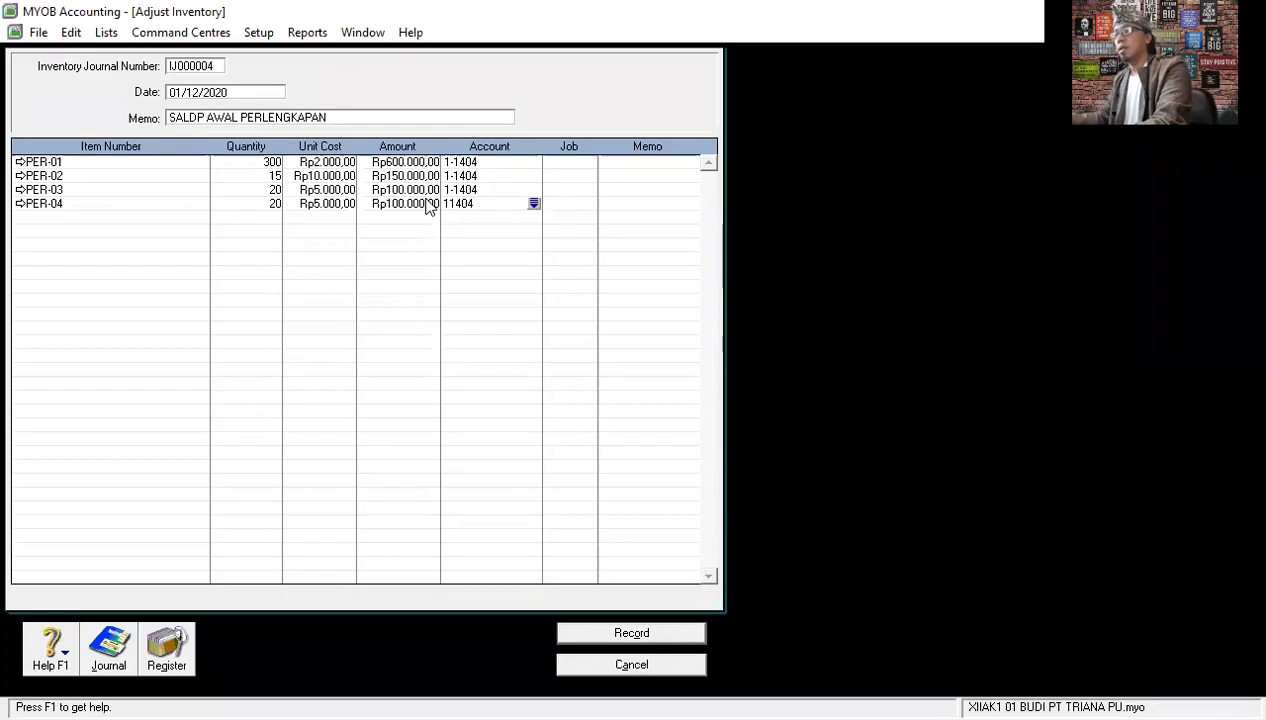
{"action": "key", "text": "Return"}
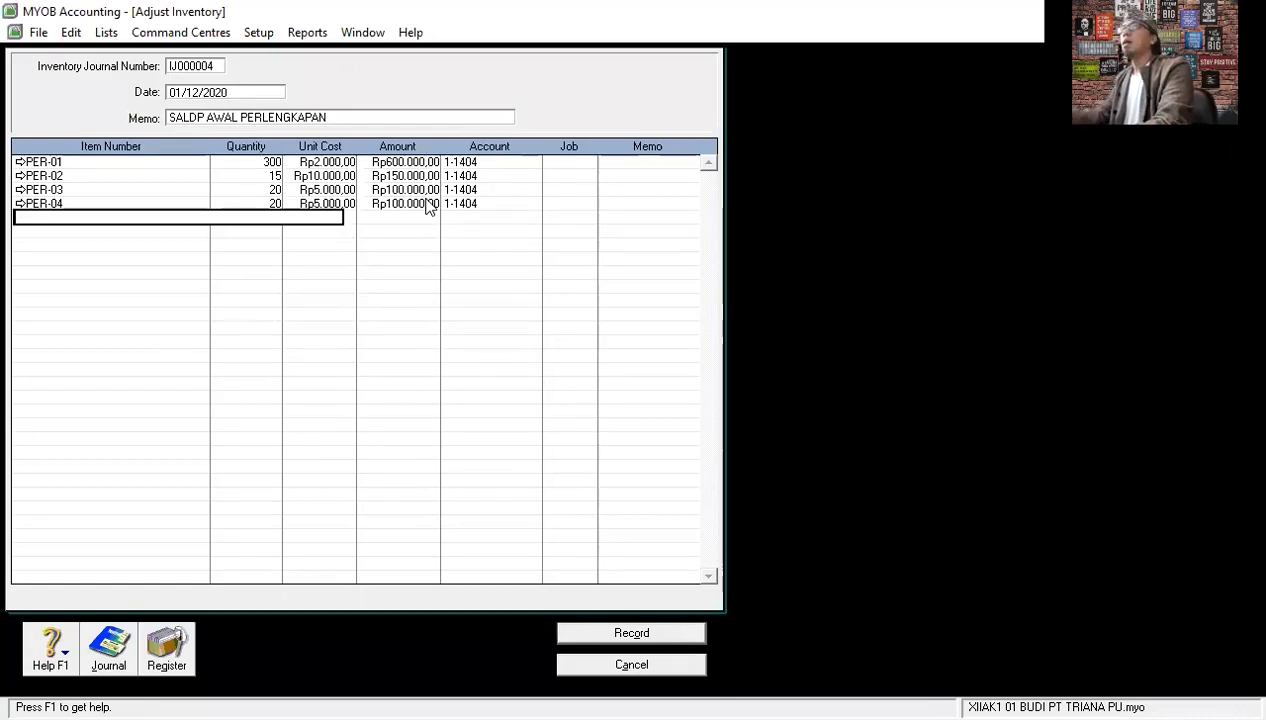
Add item PER-05 as the fifth adjustment line with quantity 15 and unit cost Rp5.000.
{"action": "key", "text": "Return"}
{"action": "scroll", "coordinate": [619, 417], "scroll_direction": "down", "scroll_amount": 4}
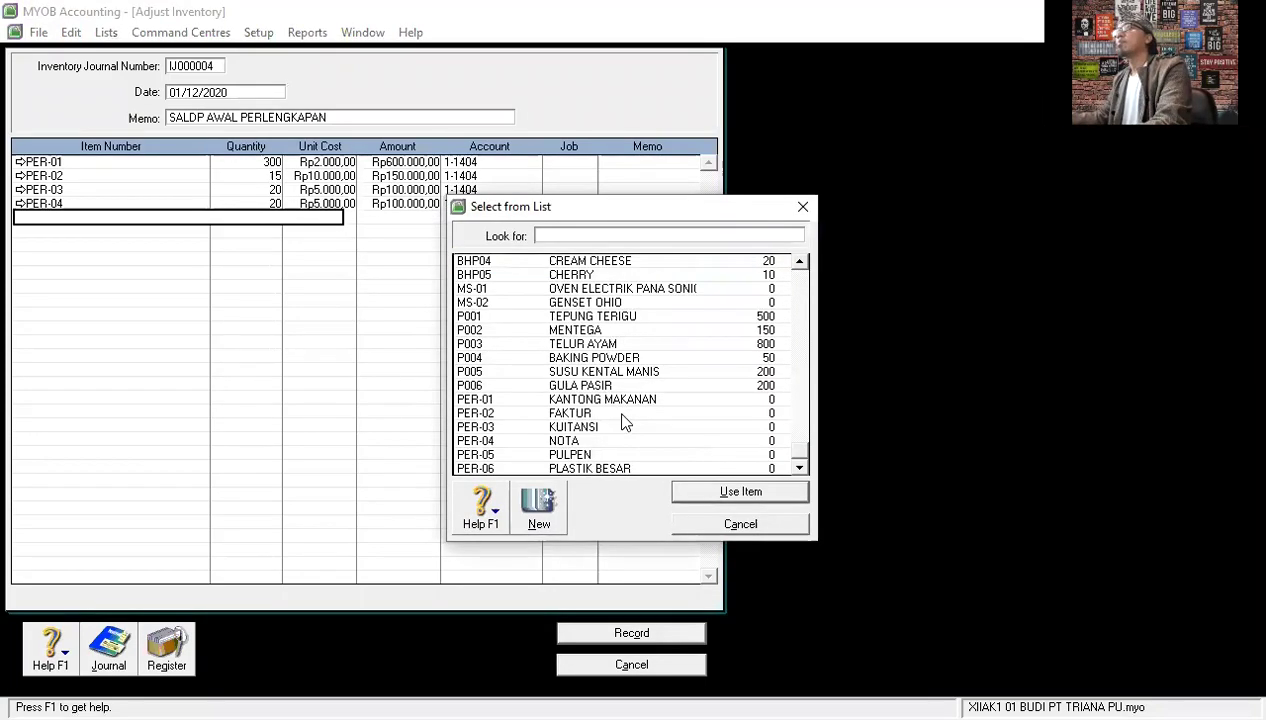
{"action": "left_click", "coordinate": [581, 456]}
{"action": "double_click", "coordinate": [581, 459]}
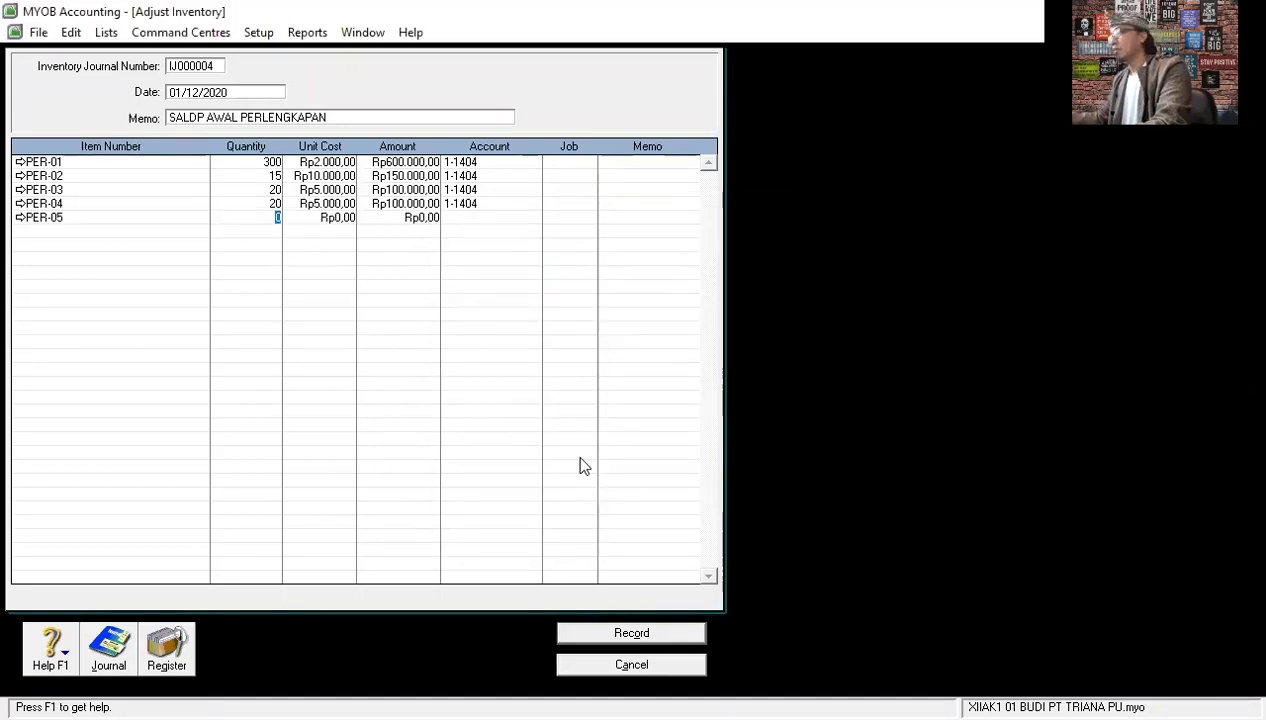
{"action": "type", "text": "15"}
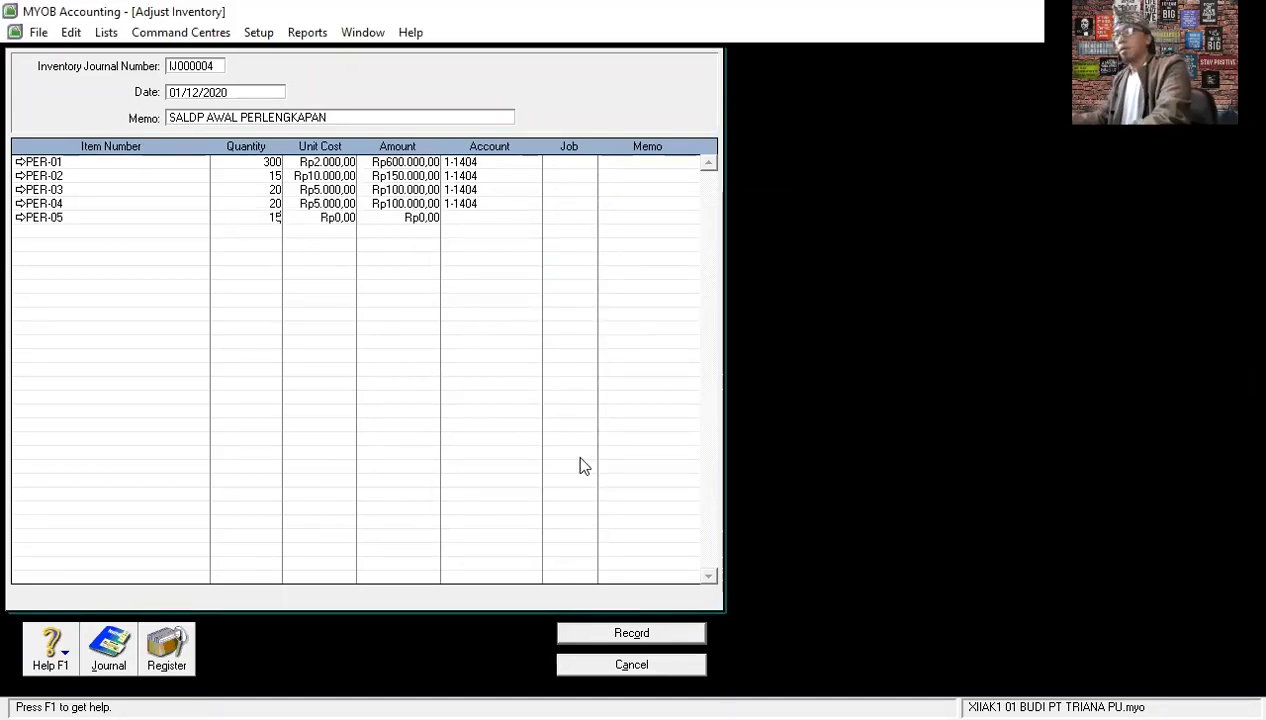
{"action": "key", "text": "Tab"}
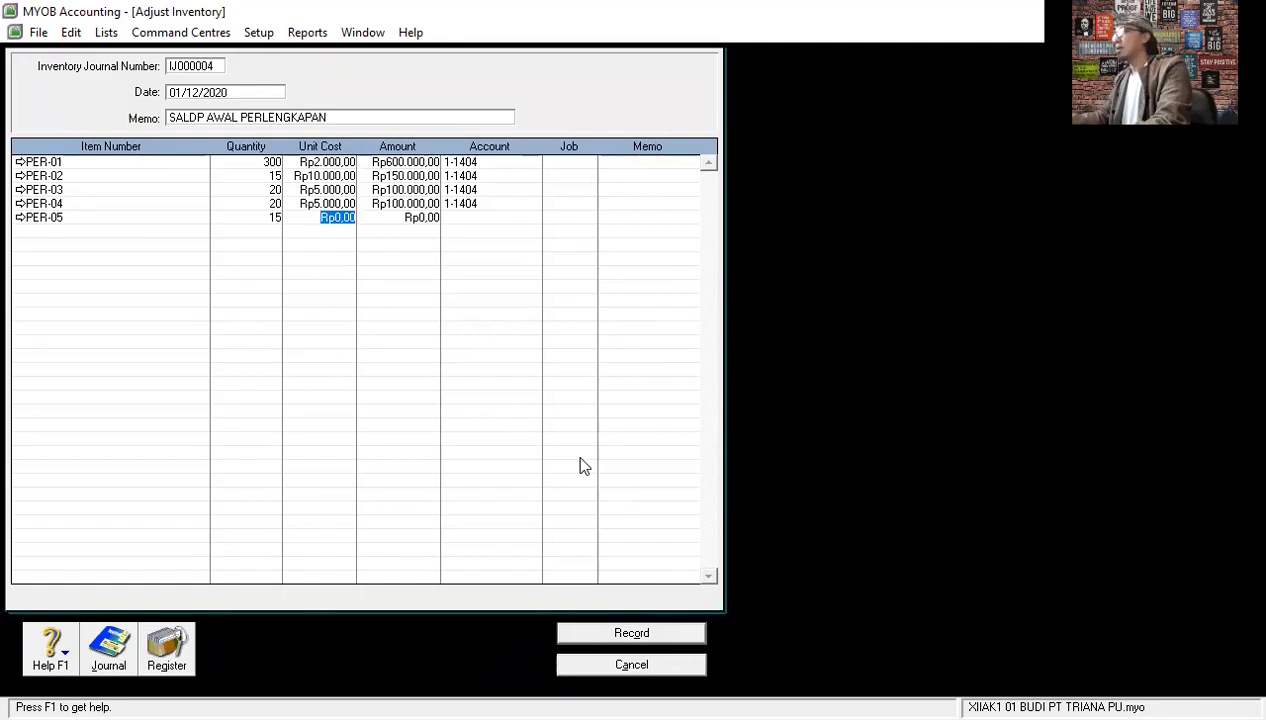
{"action": "type", "text": "5000"}
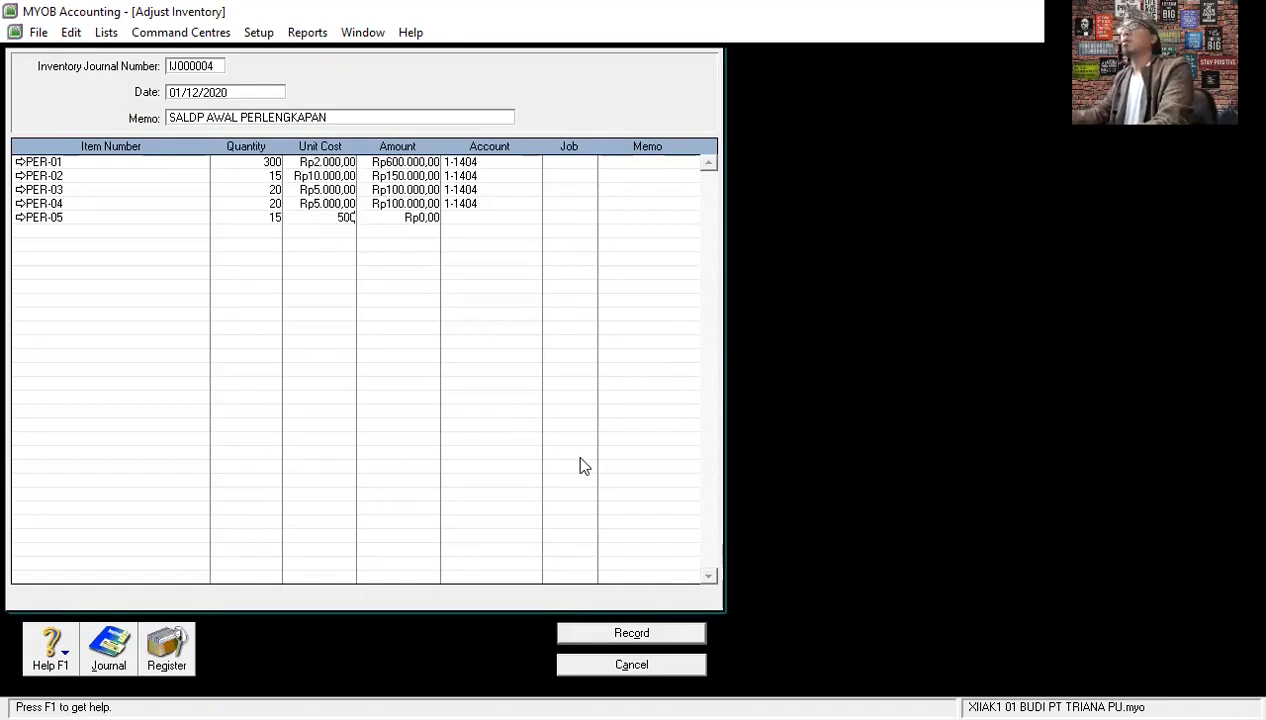
Assign account 1-1404 to the PER-05 adjustment line.
{"action": "right_click", "coordinate": [580, 459]}
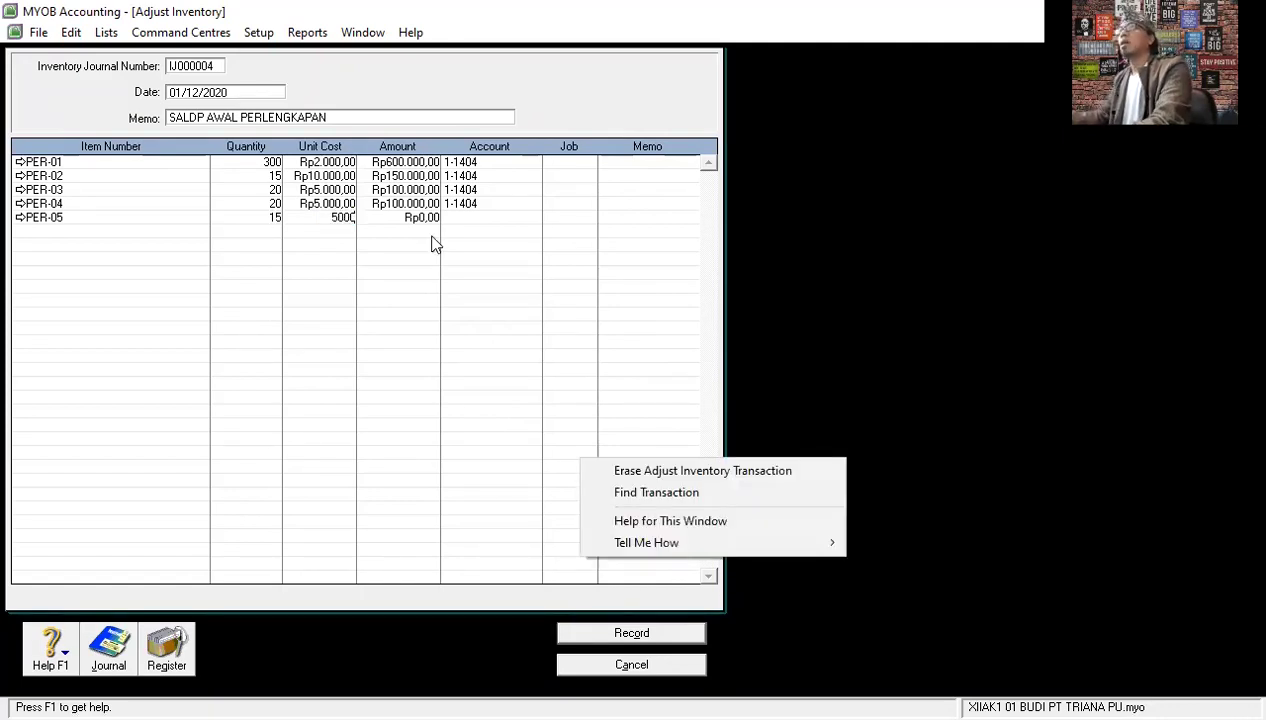
{"action": "left_click", "coordinate": [435, 245]}
{"action": "left_click", "coordinate": [414, 217]}
{"action": "left_click", "coordinate": [445, 217]}
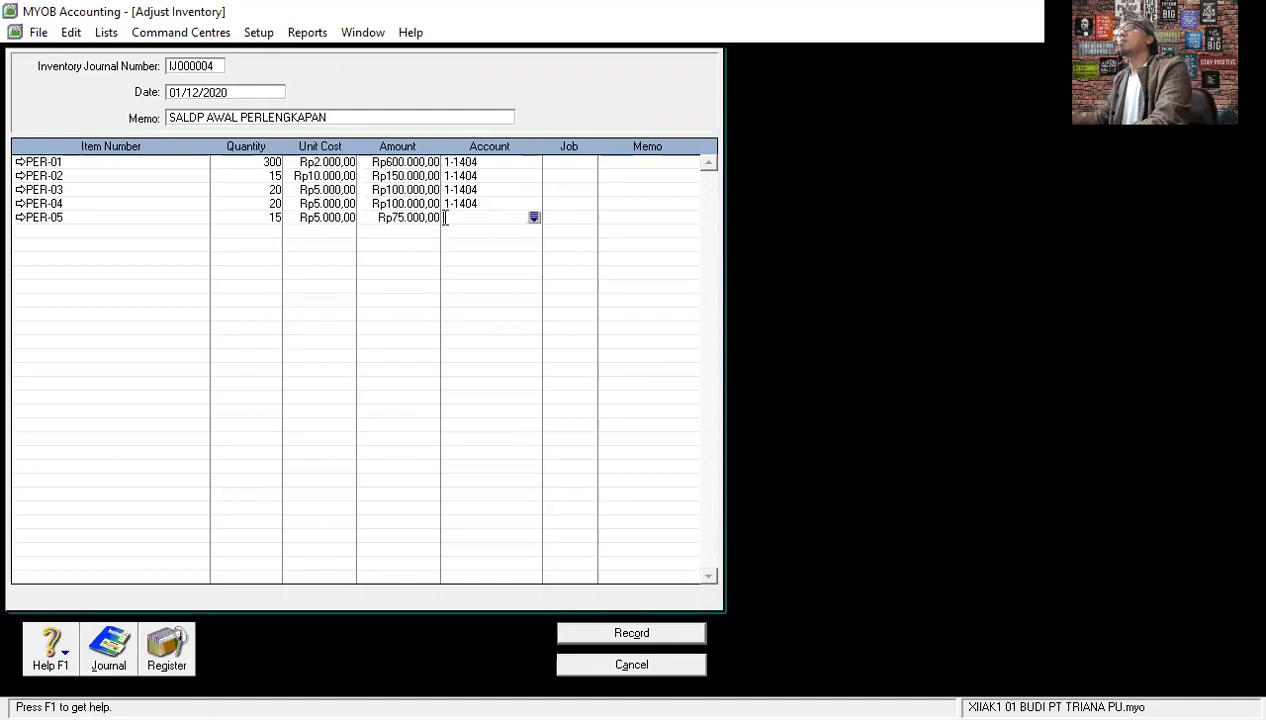
{"action": "type", "text": "11404"}
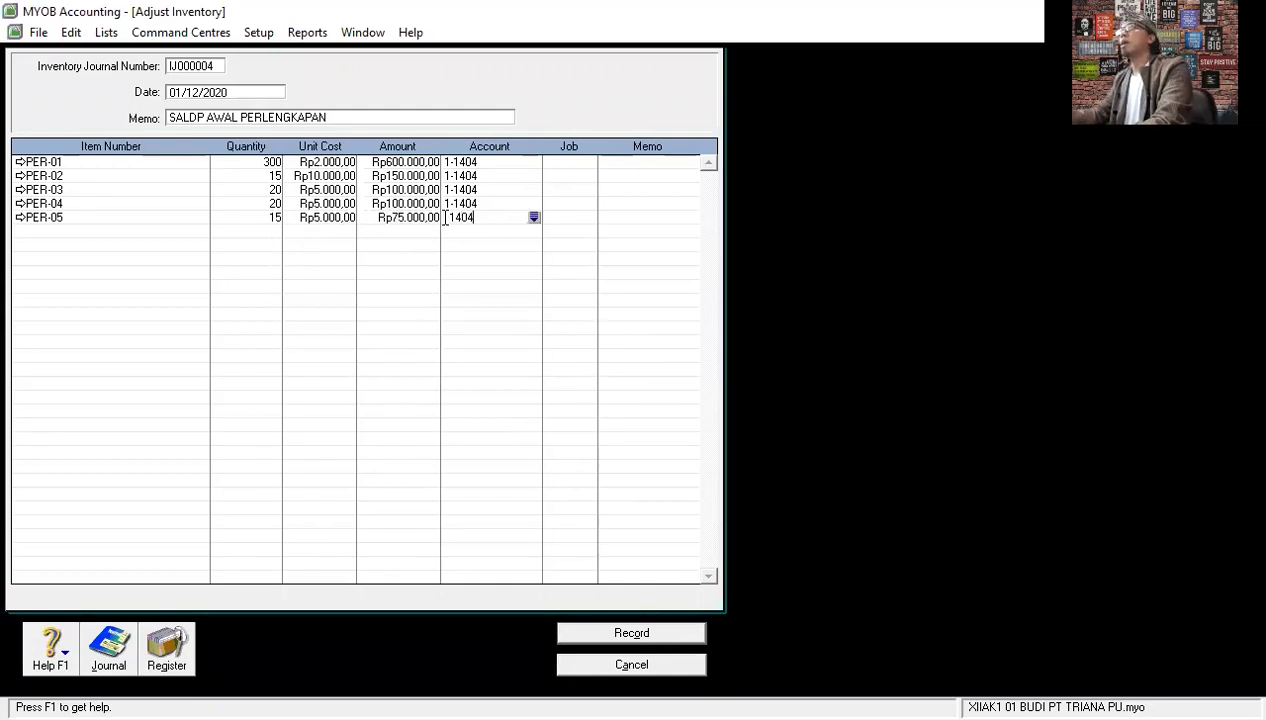
{"action": "key", "text": "Return"}
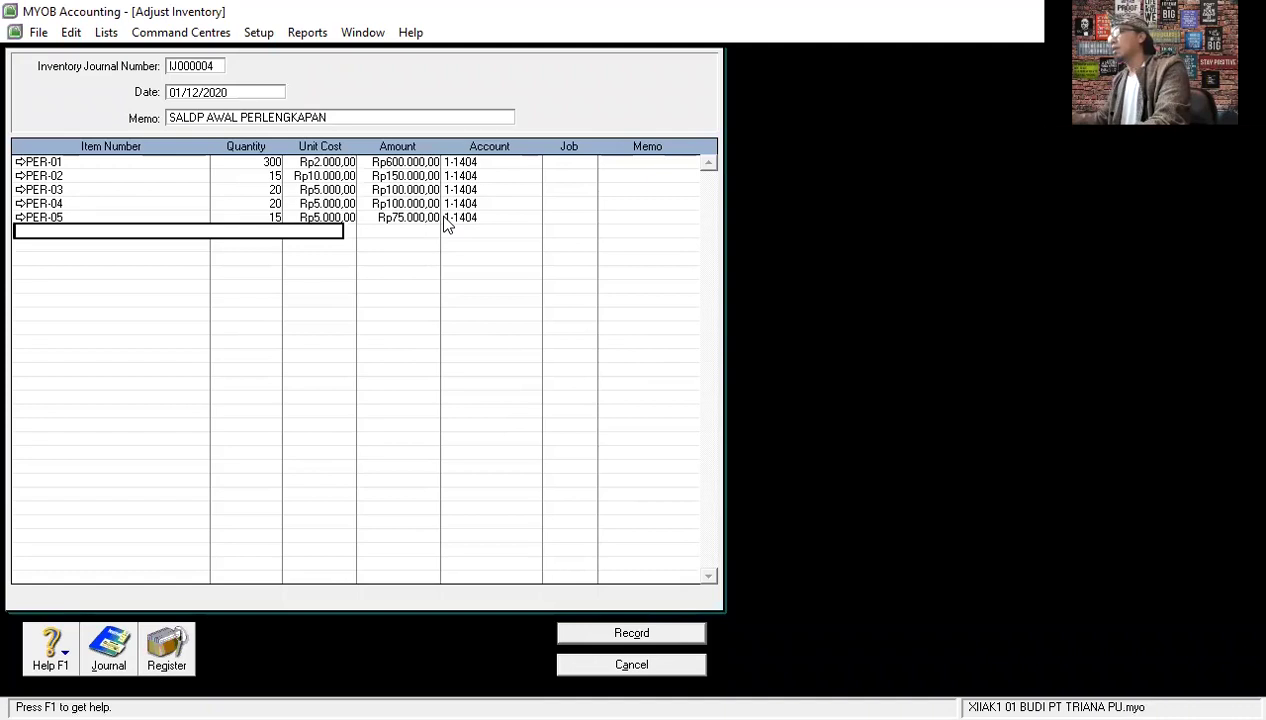
Add item PER-06 as the sixth adjustment line with quantity 200, unit cost Rp1.000 and account 1-1404.
{"action": "key", "text": "Tab"}
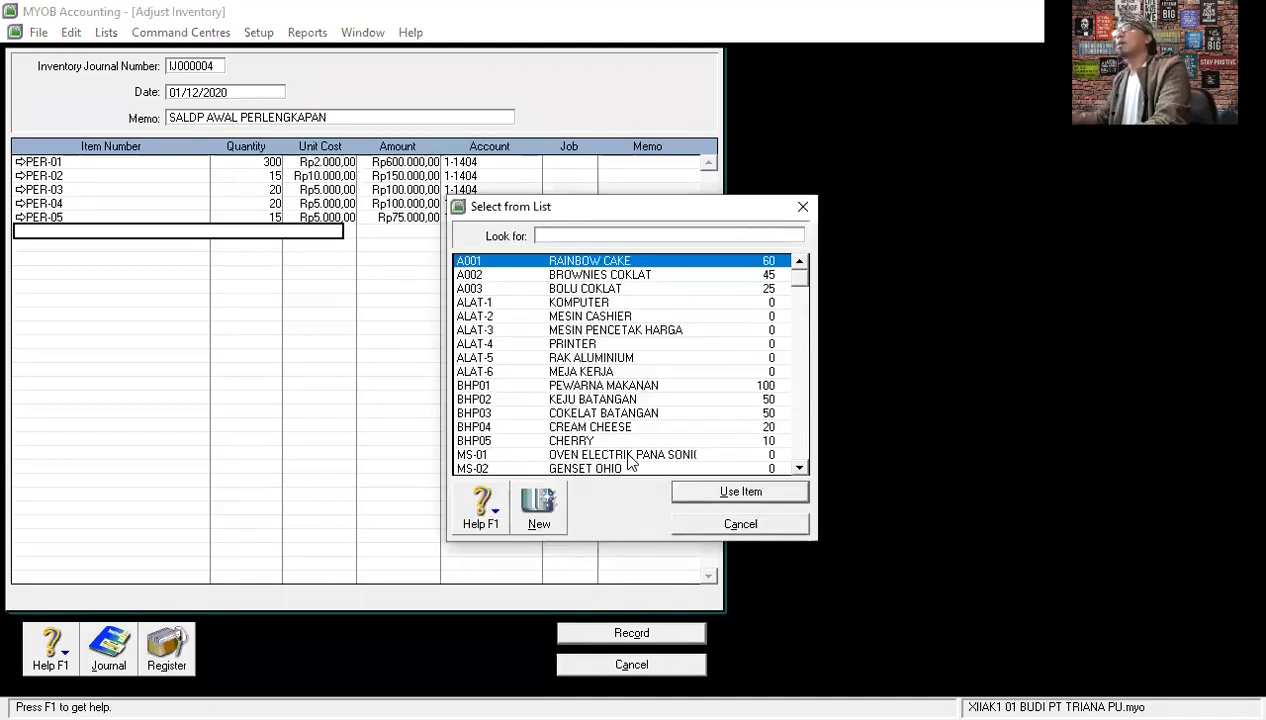
{"action": "scroll", "coordinate": [613, 372], "scroll_direction": "down", "scroll_amount": 4}
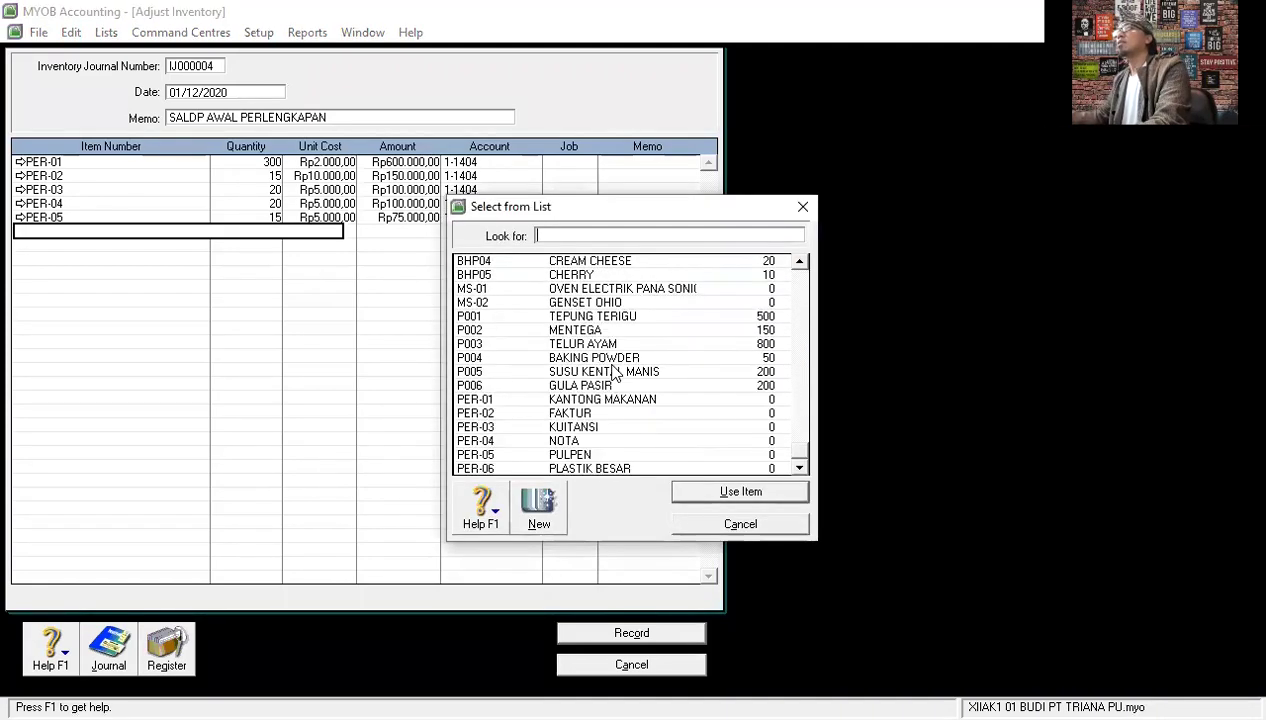
{"action": "left_click", "coordinate": [576, 469]}
{"action": "double_click", "coordinate": [575, 469]}
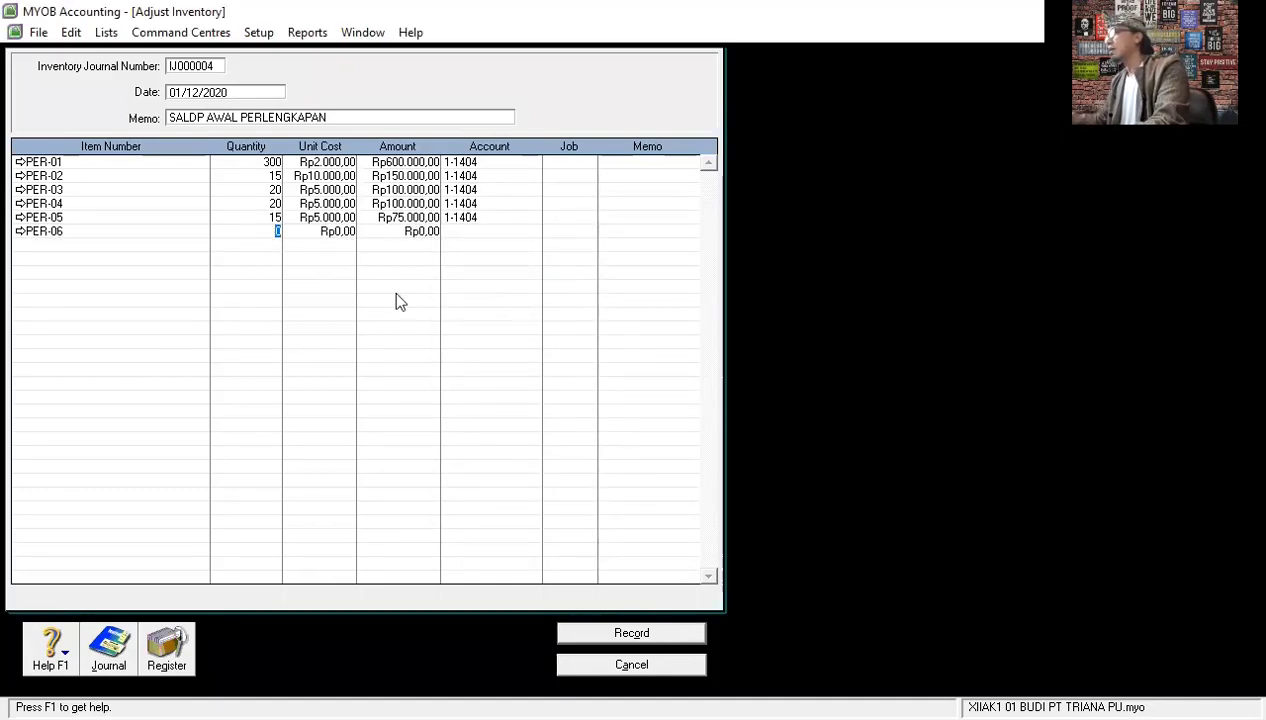
{"action": "type", "text": "200"}
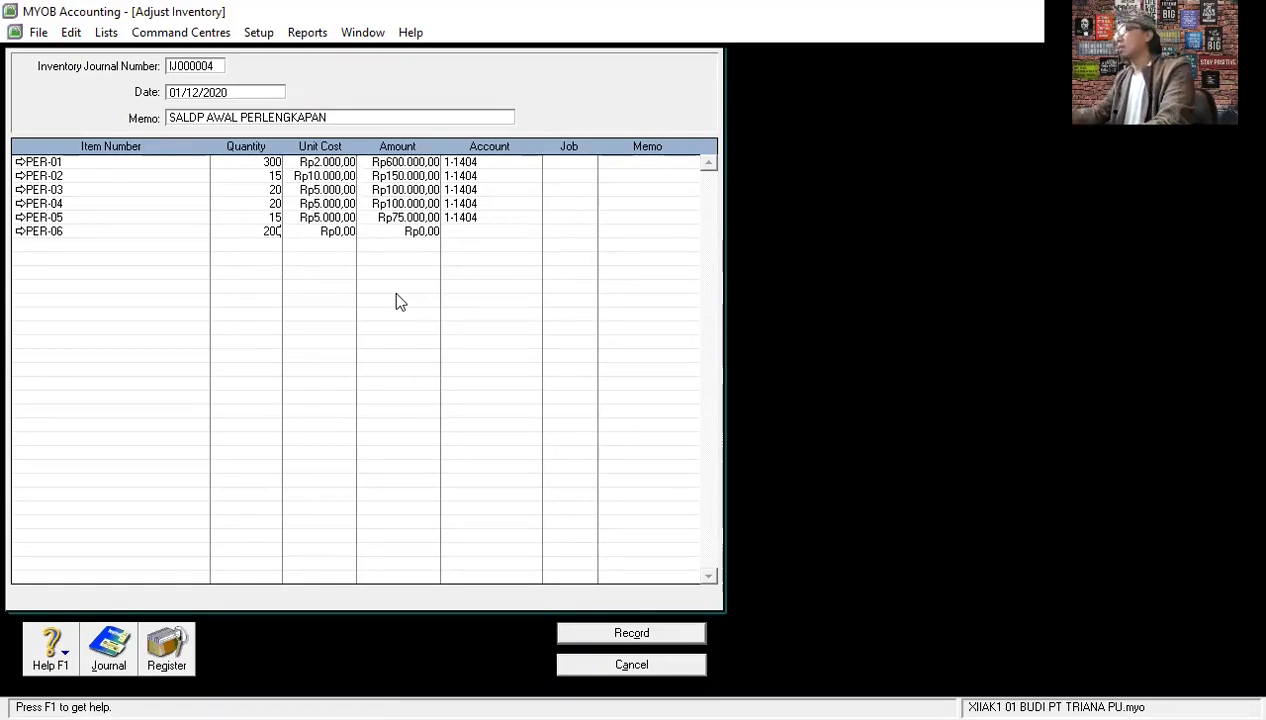
{"action": "key", "text": "Tab"}
{"action": "type", "text": "1000"}
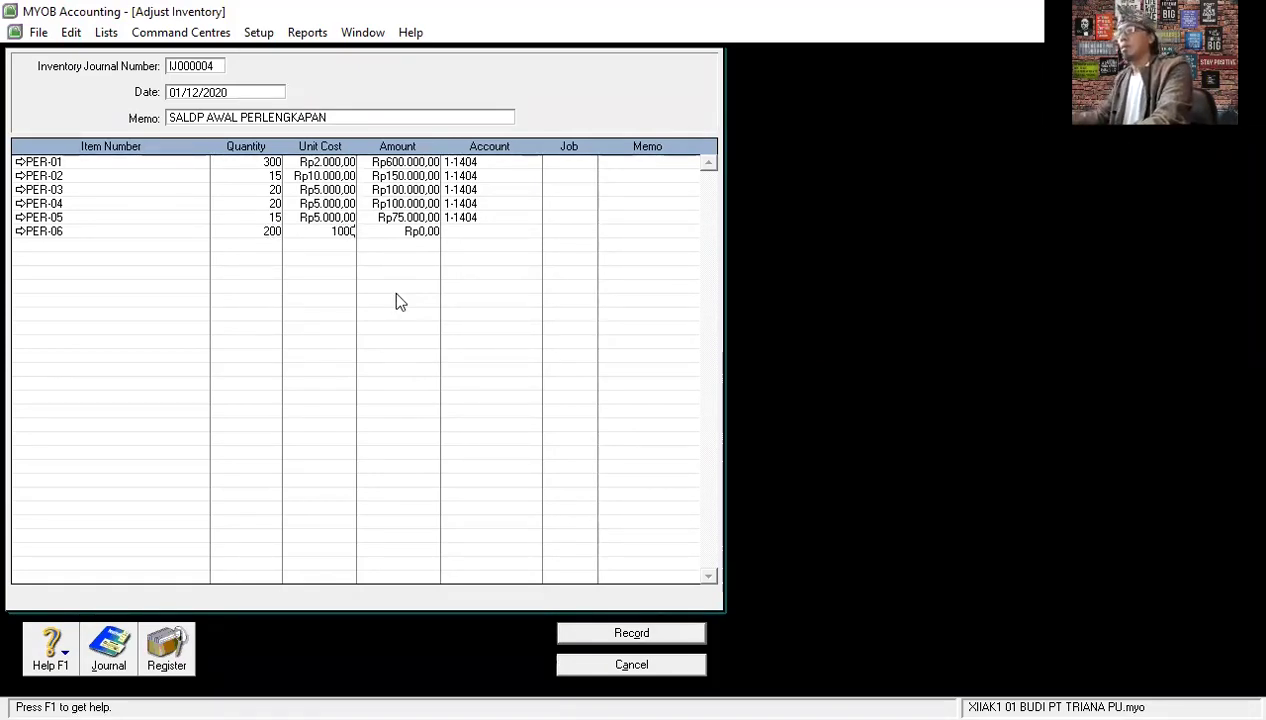
{"action": "key", "text": "Tab"}
{"action": "key", "text": "Tab"}
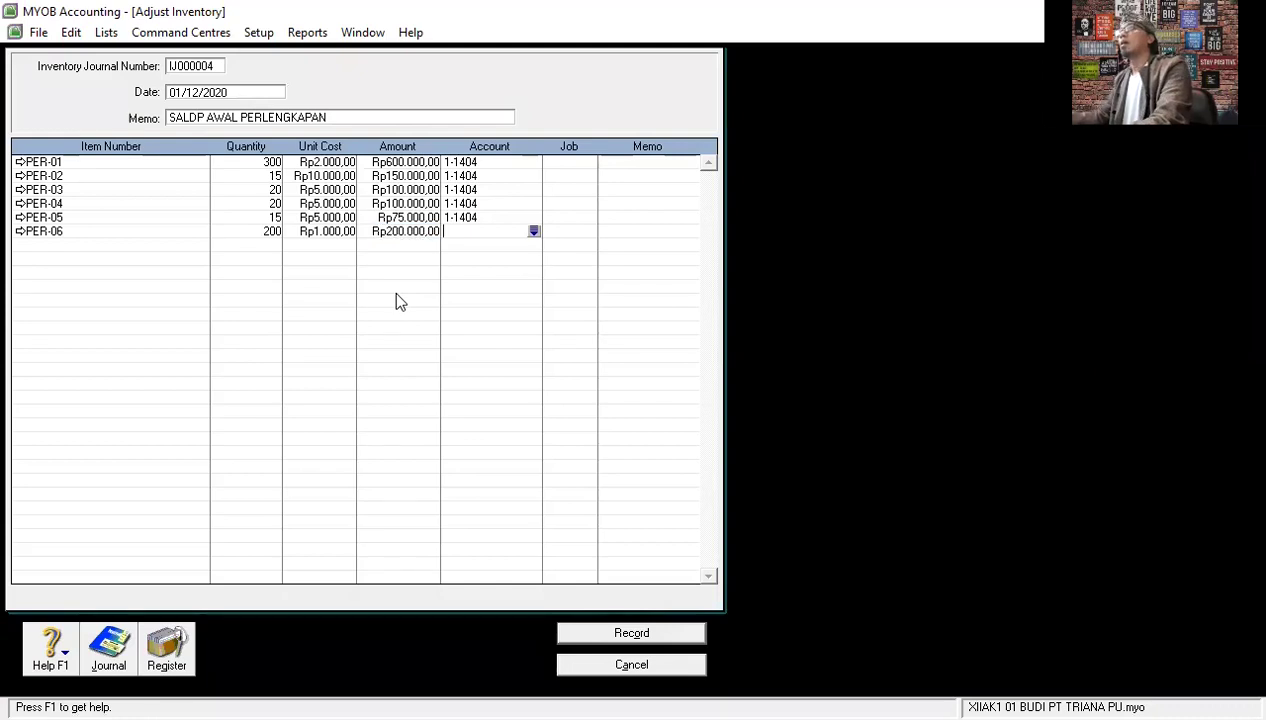
{"action": "type", "text": "11404"}
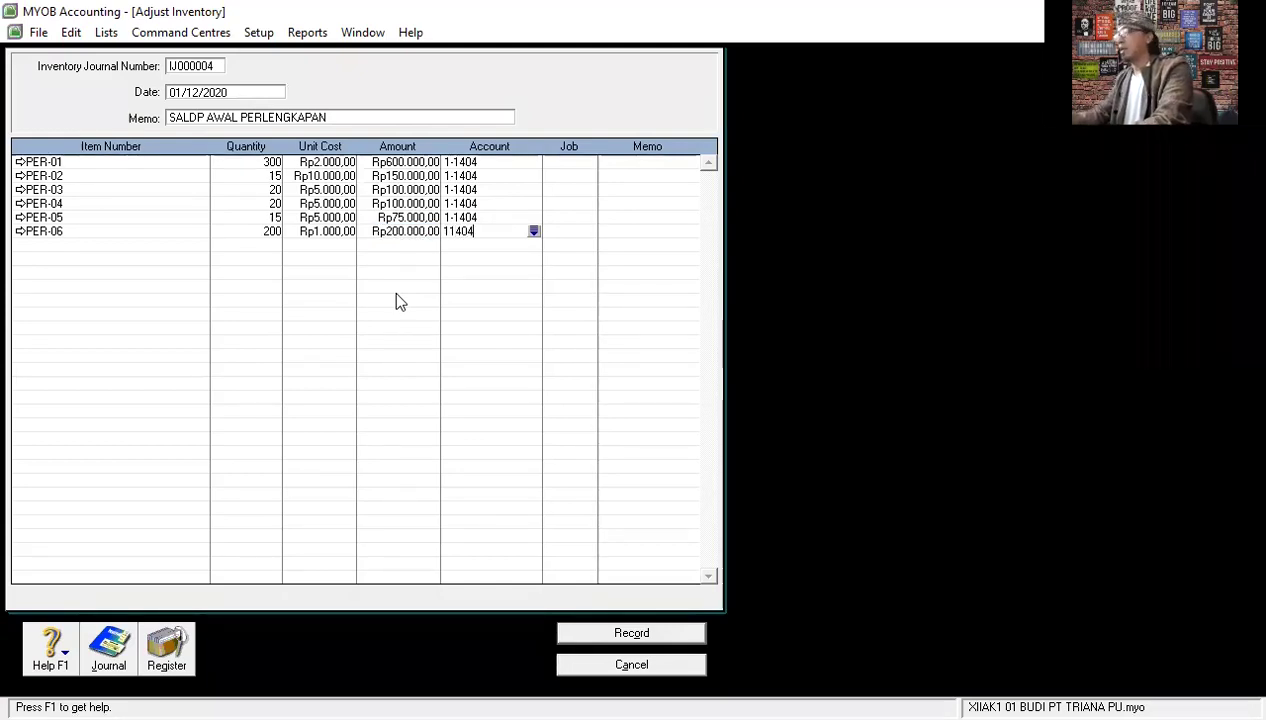
{"action": "key", "text": "Return"}
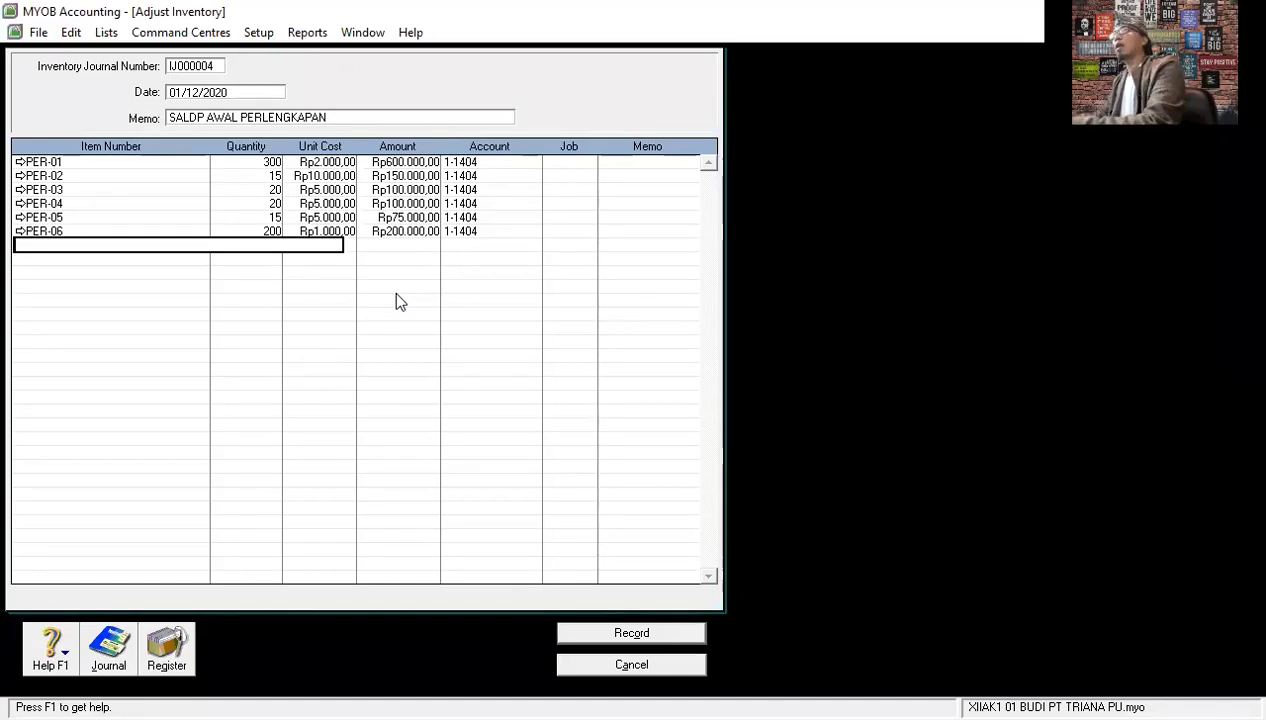
Review the transaction recap of the supplies adjustment and record the adjustment.
{"action": "key", "text": "ctrl+r"}
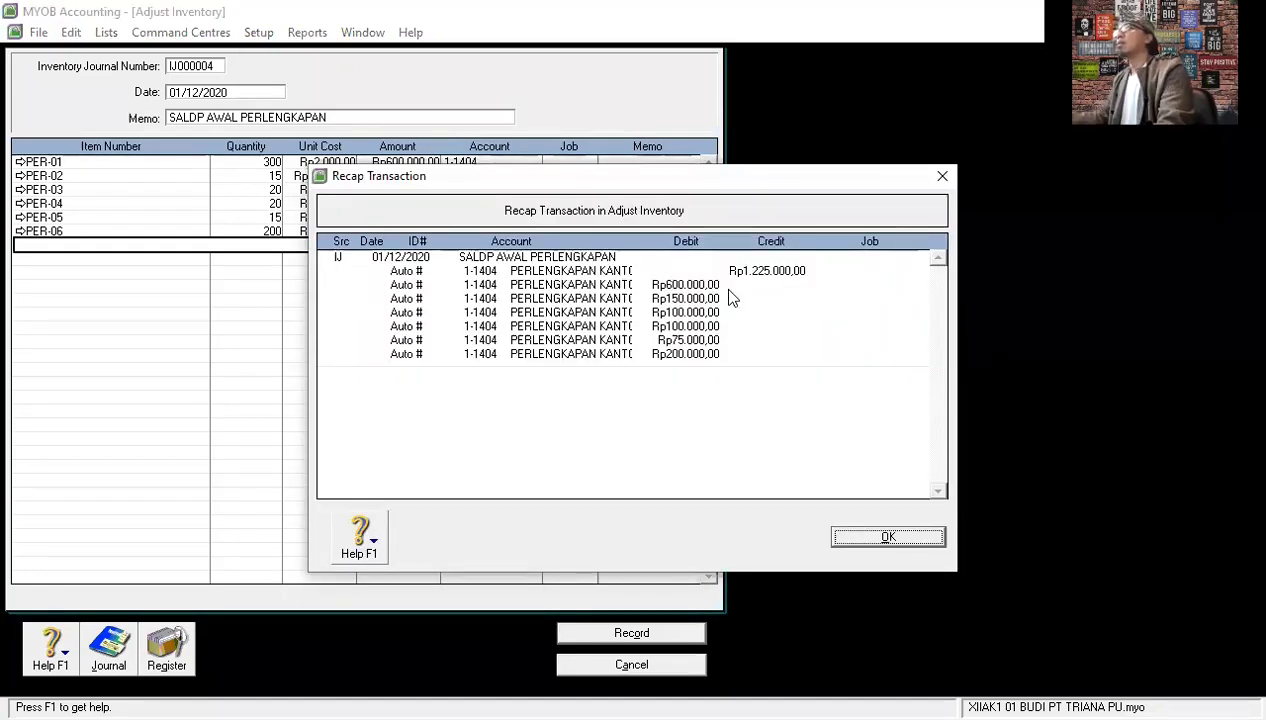
{"action": "left_click", "coordinate": [905, 539]}
{"action": "left_click", "coordinate": [648, 637]}
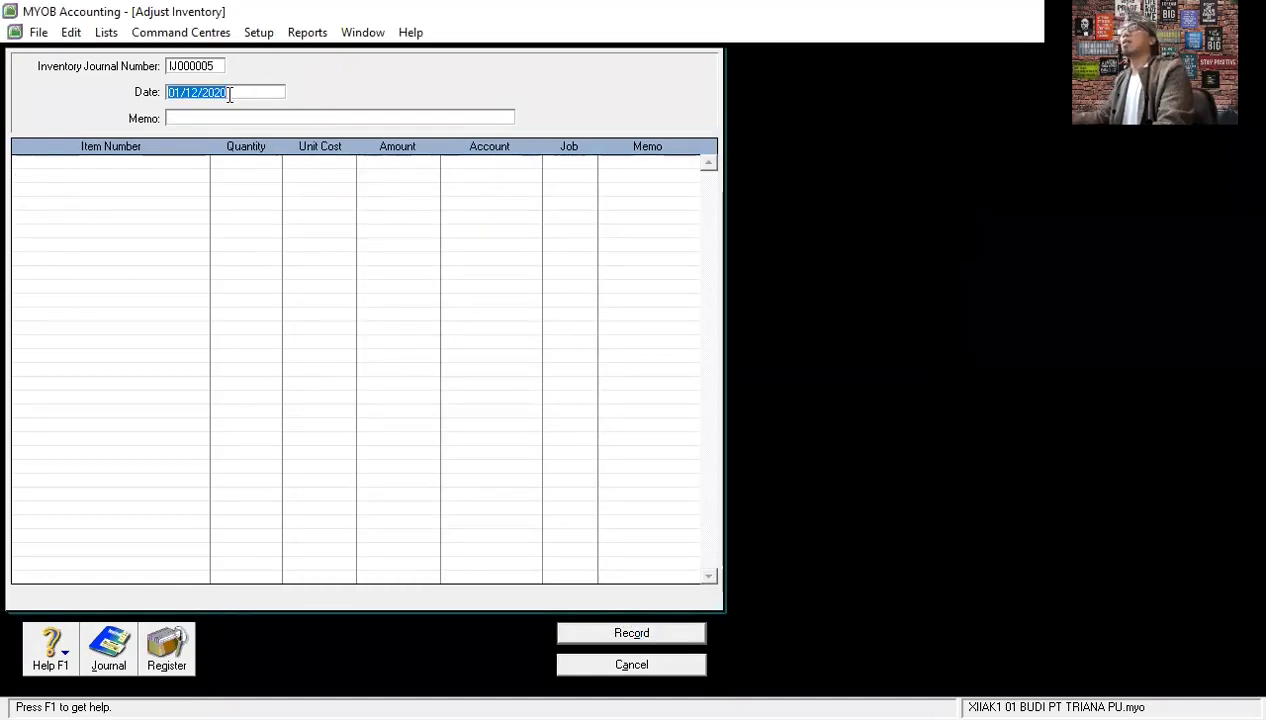
Start the next inventory adjustment with the memo SALDO AWAL PERALATAN.
{"action": "left_click", "coordinate": [185, 115]}
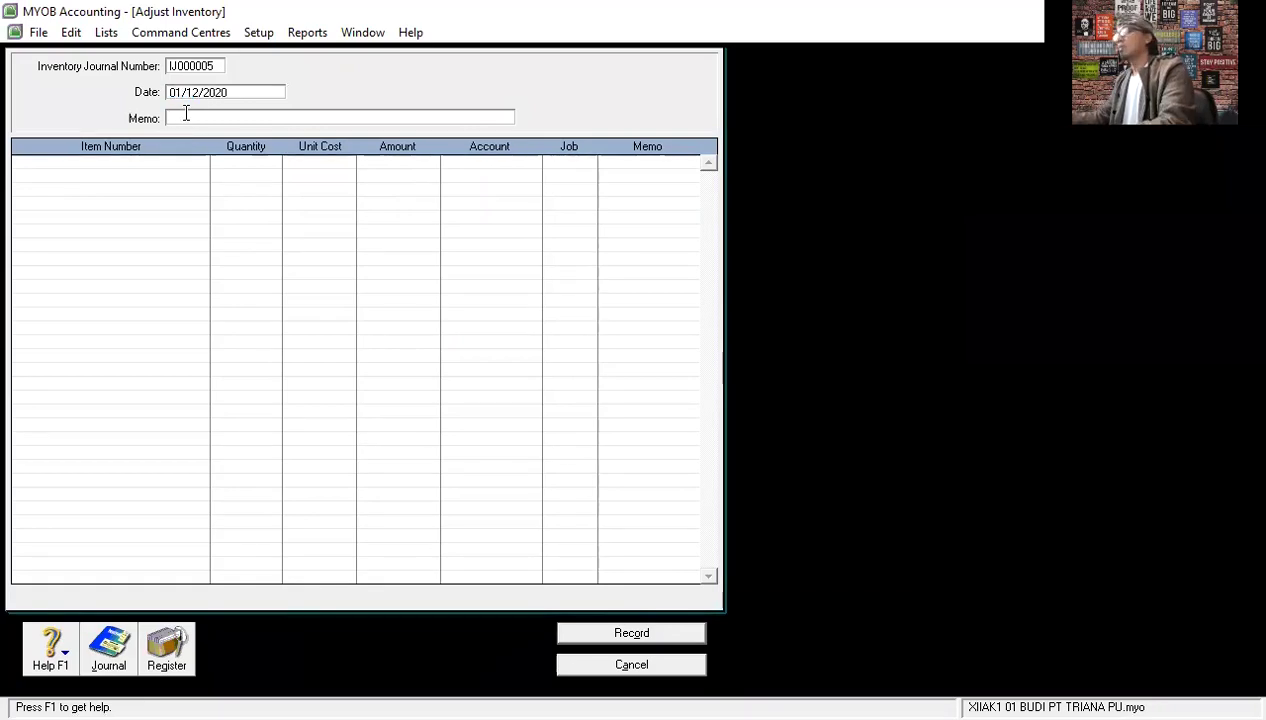
{"action": "type", "text": "SALDO AWAL PERALATAN"}
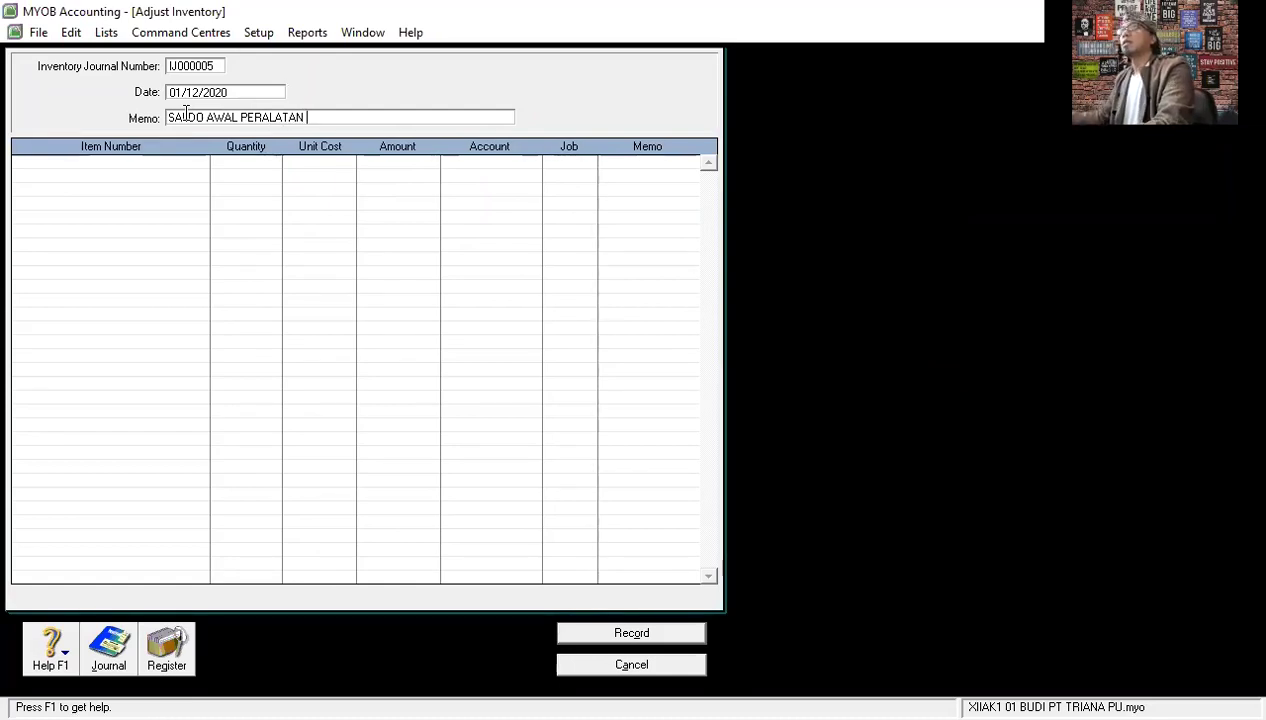
{"action": "left_click", "coordinate": [146, 161]}
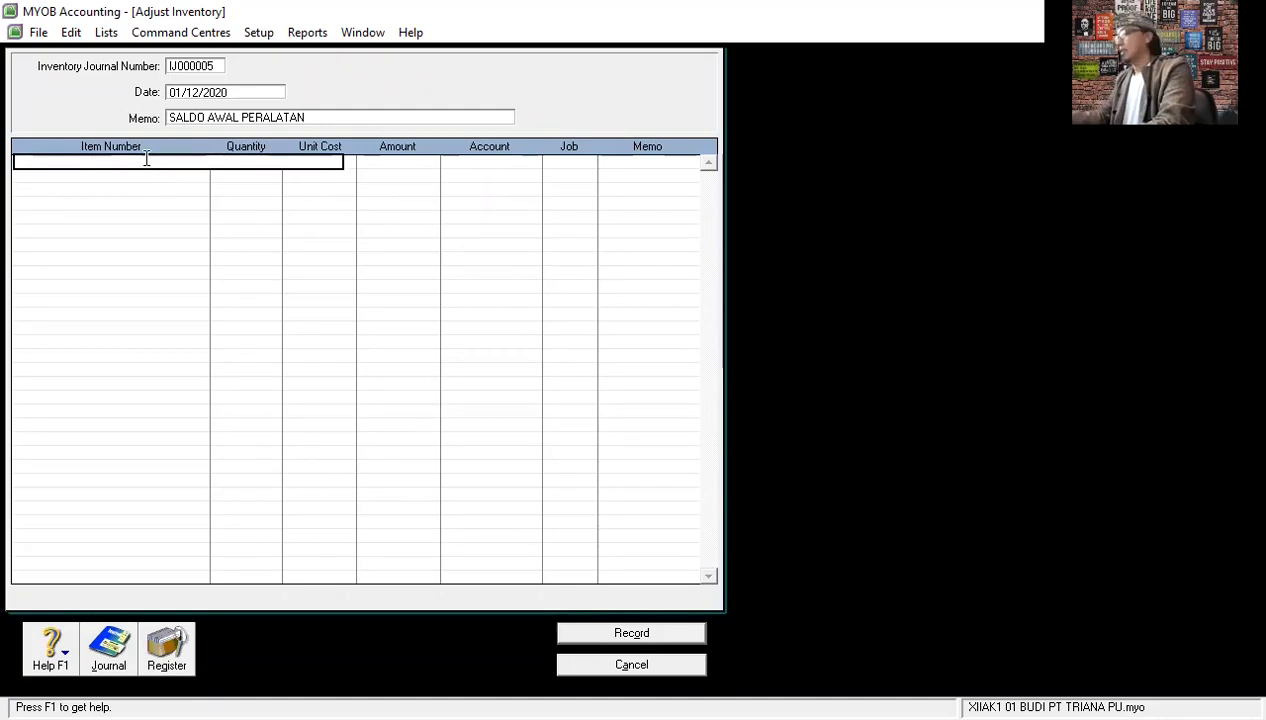
Add item ALAT-1 as the first equipment adjustment line with quantity 2 and unit cost Rp7.000.000.
{"action": "key", "text": "Tab"}
{"action": "left_click", "coordinate": [487, 303]}
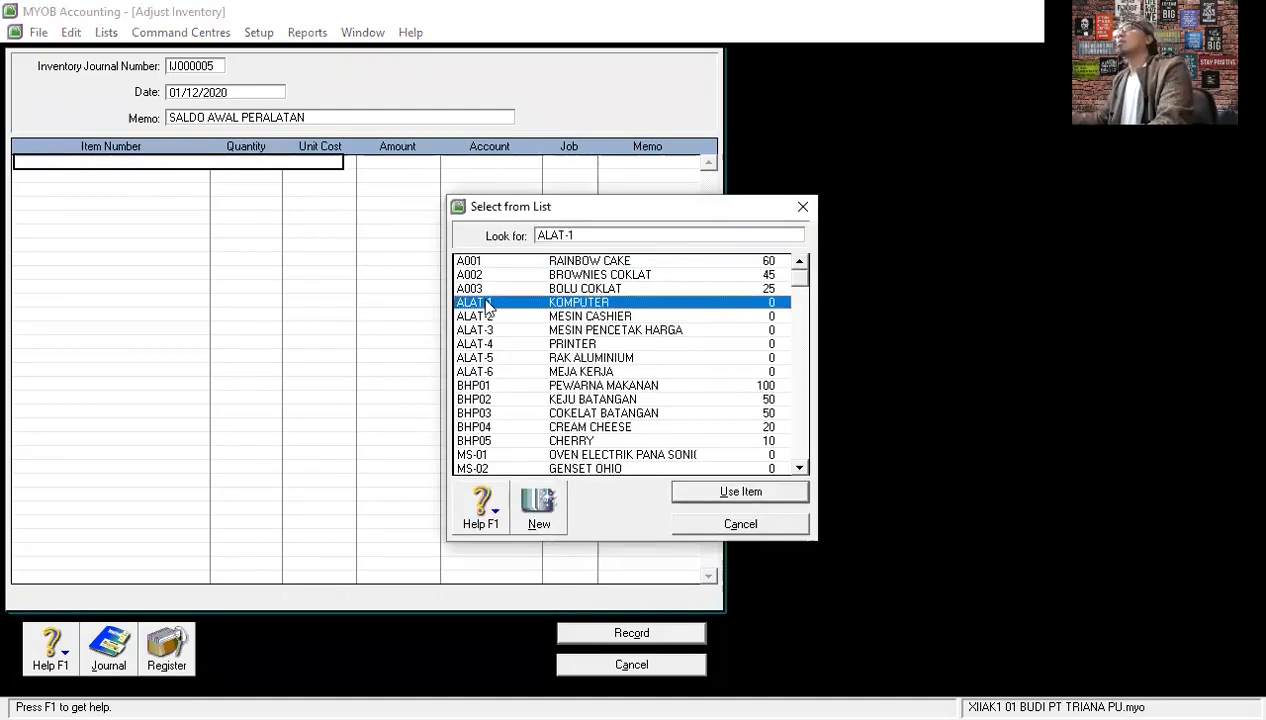
{"action": "double_click", "coordinate": [481, 301]}
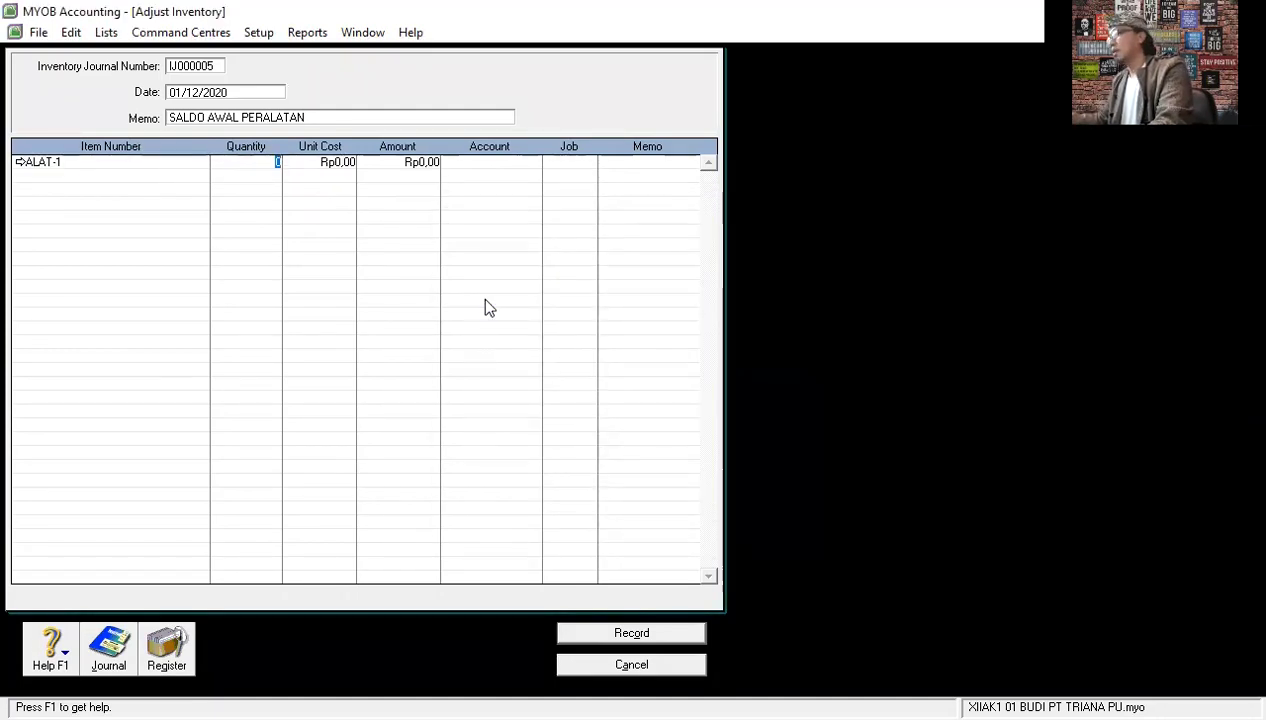
{"action": "type", "text": "2"}
{"action": "key", "text": "Tab"}
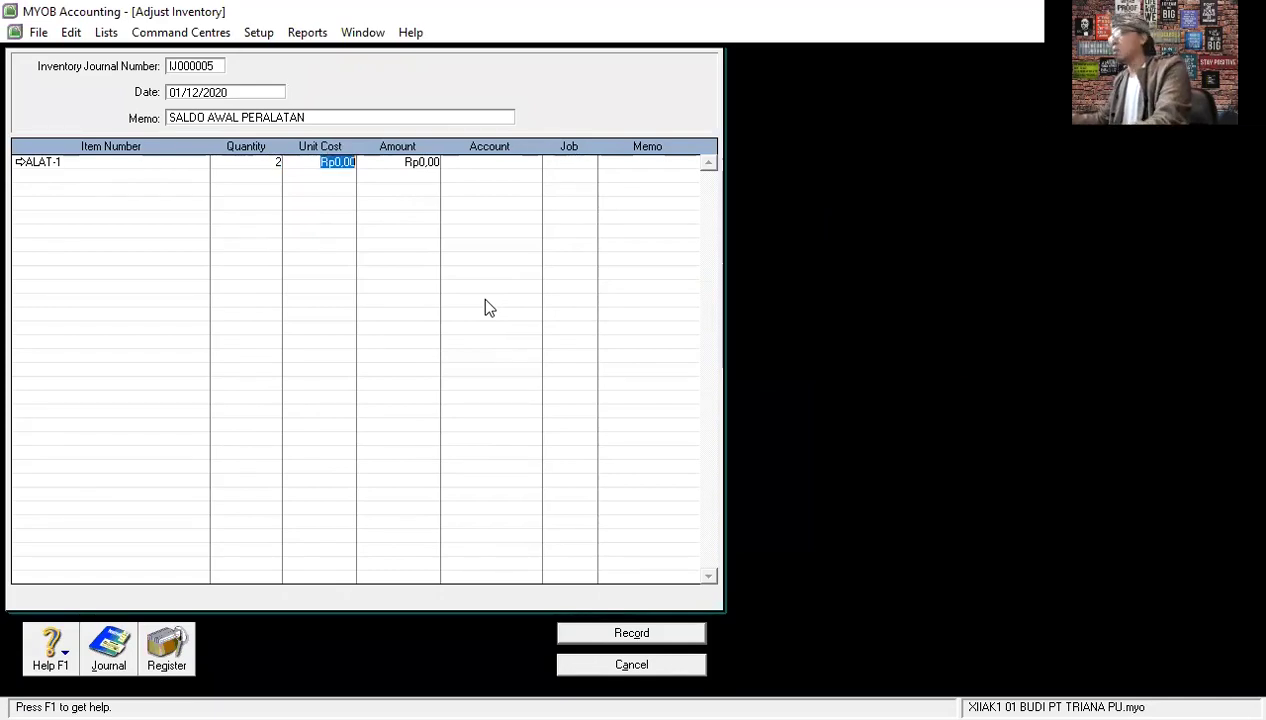
{"action": "type", "text": "7000000"}
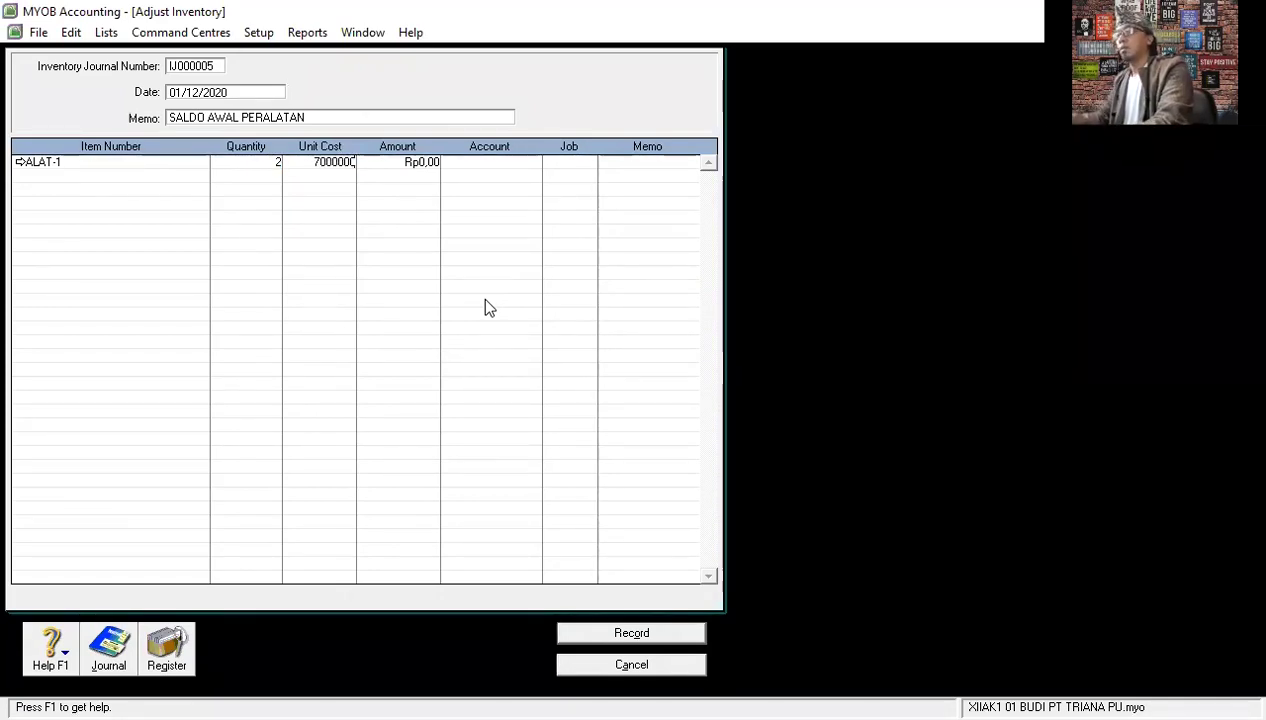
{"action": "key", "text": "Tab"}
{"action": "key", "text": "Tab"}
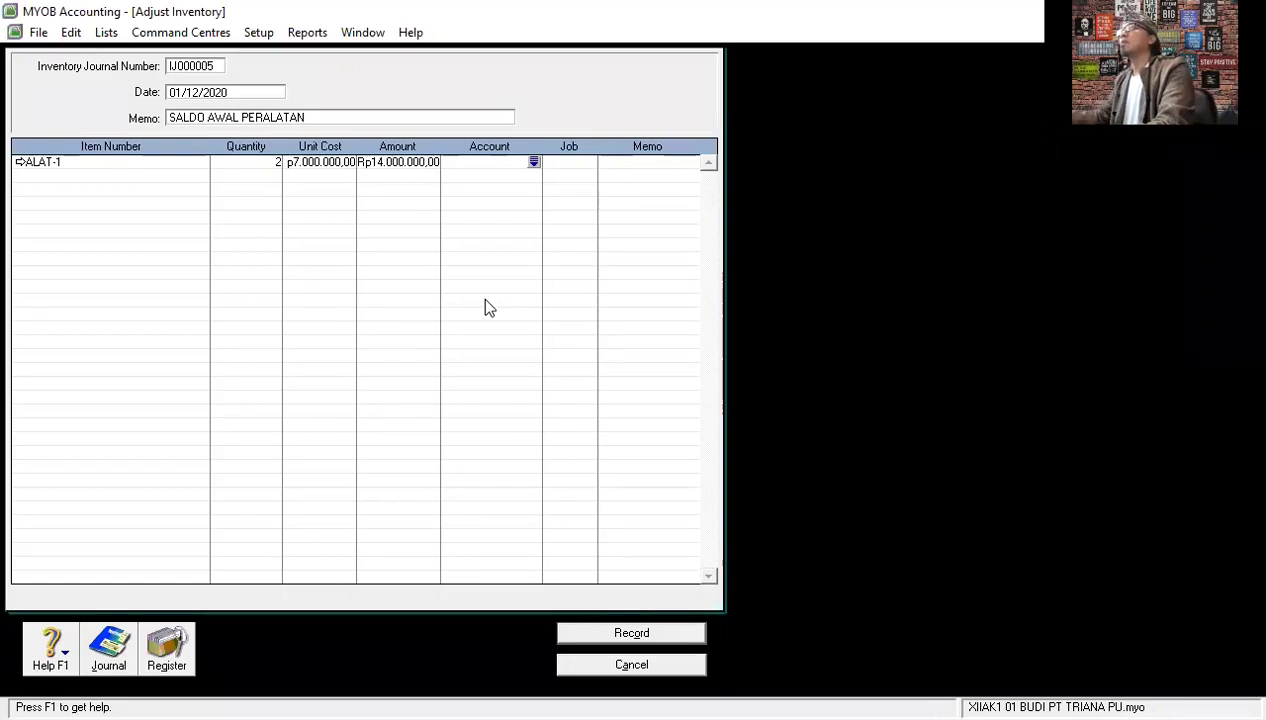
Assign account 1-2101 PERALATAN PABRIK to the ALAT-1 adjustment line.
{"action": "left_click", "coordinate": [534, 163]}
{"action": "scroll", "coordinate": [612, 360], "scroll_direction": "up", "scroll_amount": 7}
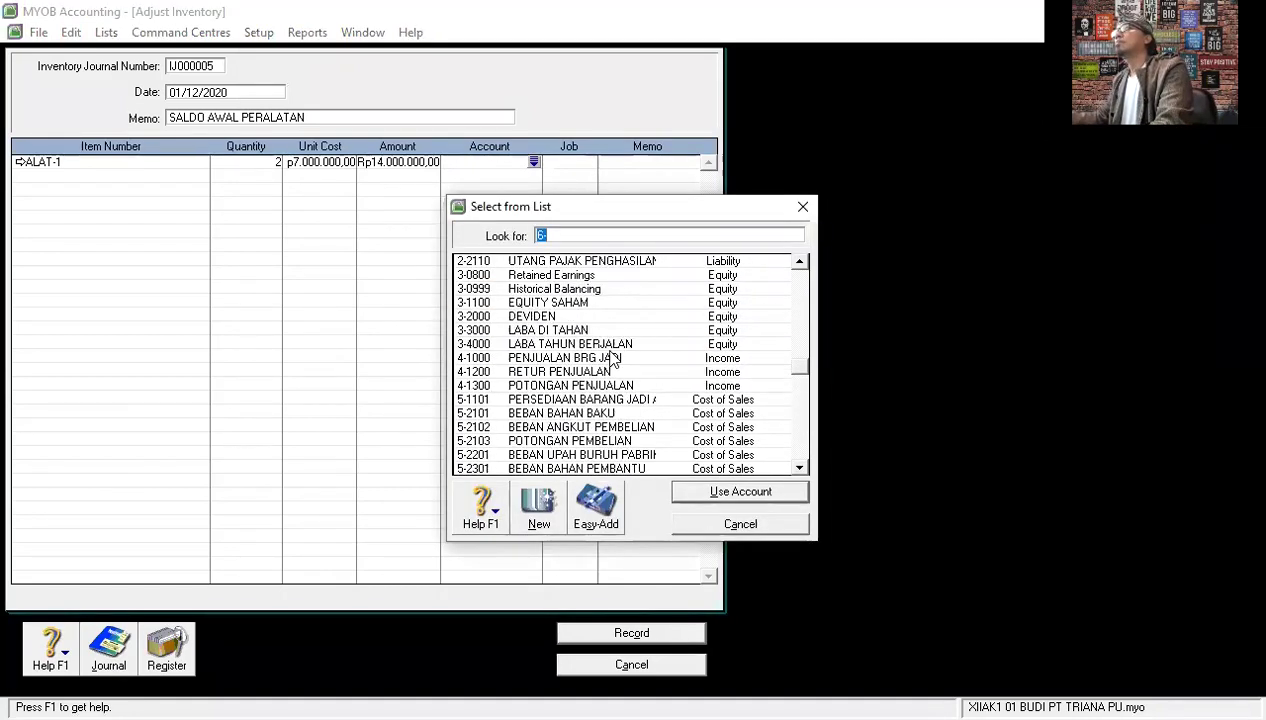
{"action": "scroll", "coordinate": [610, 359], "scroll_direction": "up", "scroll_amount": 5}
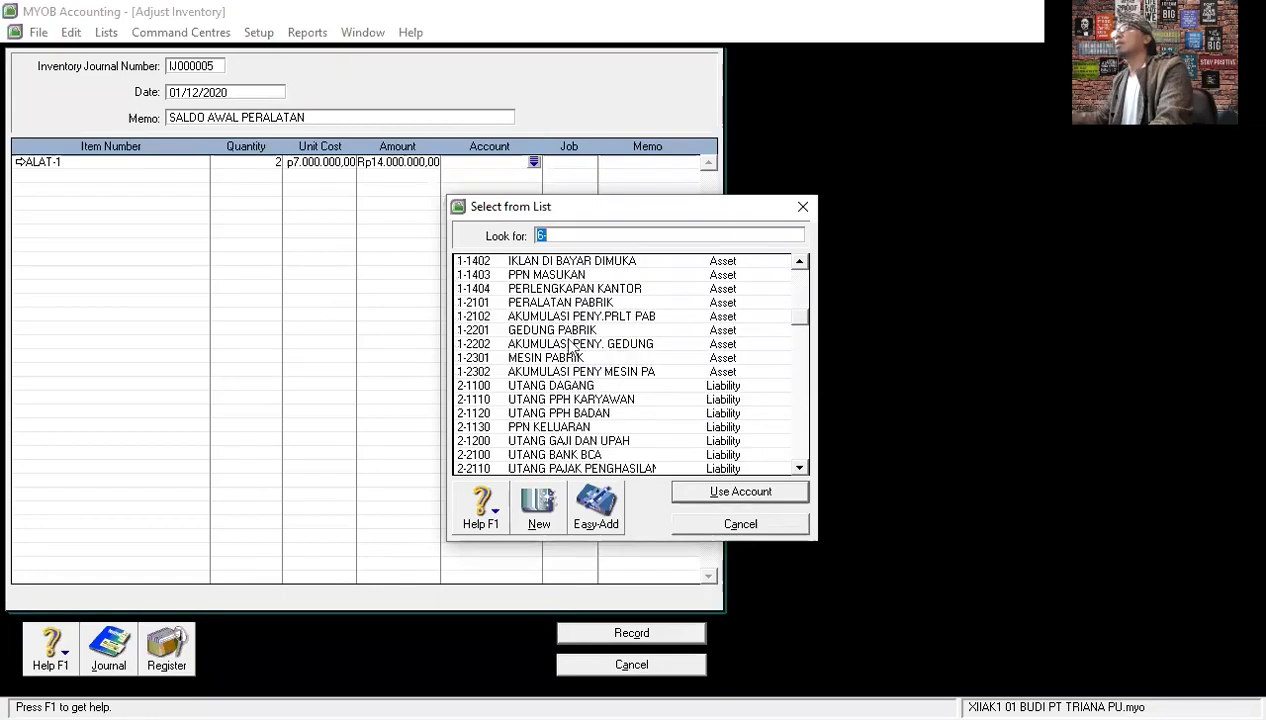
{"action": "left_click", "coordinate": [566, 303]}
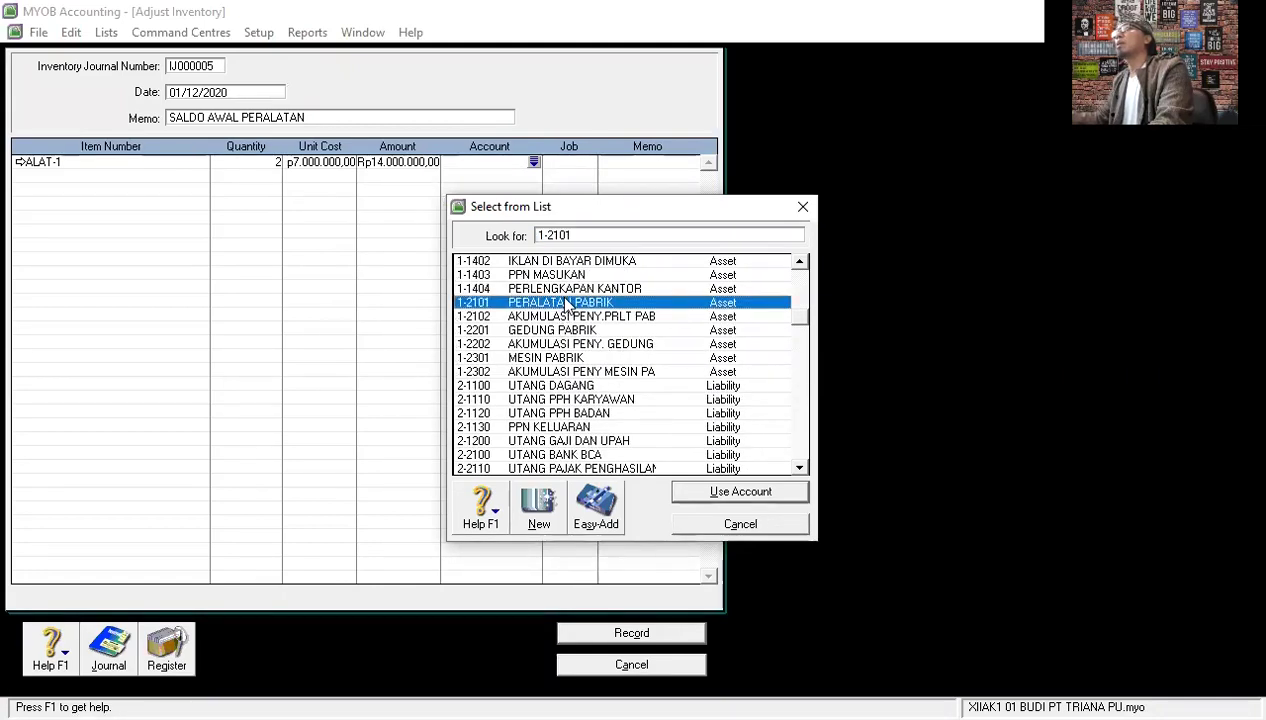
{"action": "double_click", "coordinate": [566, 303]}
{"action": "key", "text": "Tab"}
{"action": "key", "text": "Tab"}
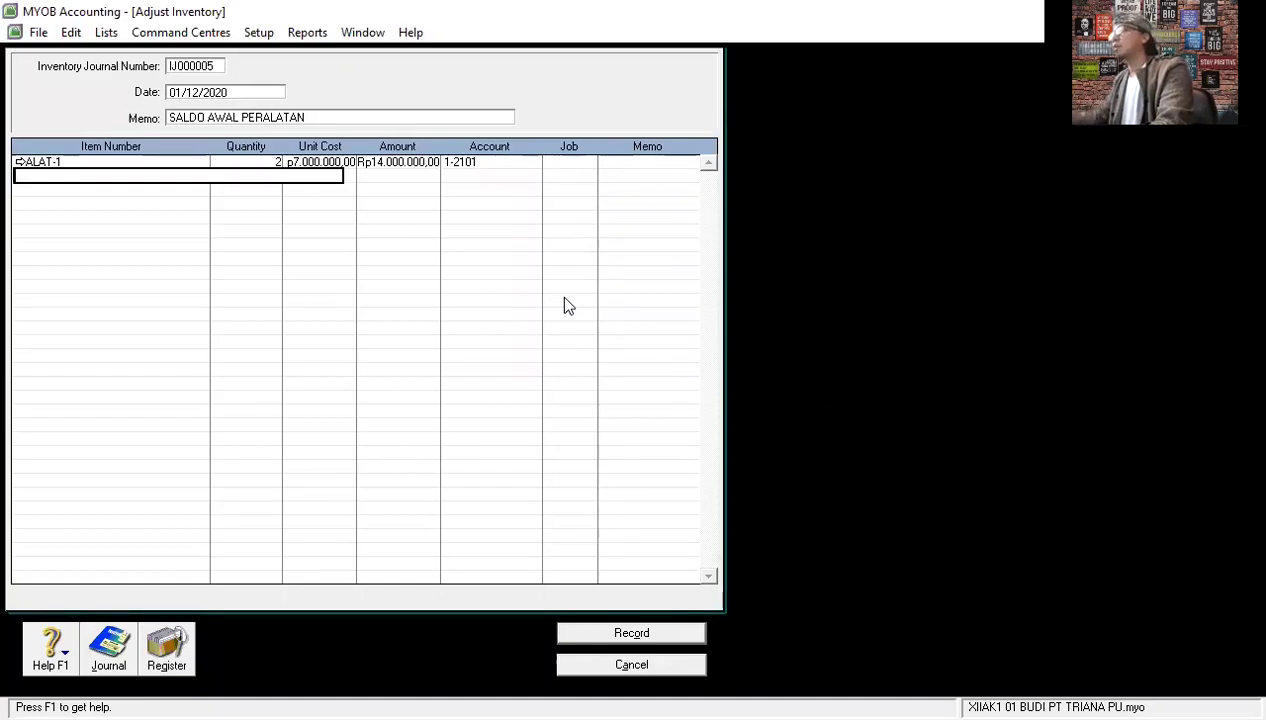
Add item ALAT-2 as the second adjustment line with quantity 2 and unit cost Rp3.500.000.
{"action": "key", "text": "Tab"}
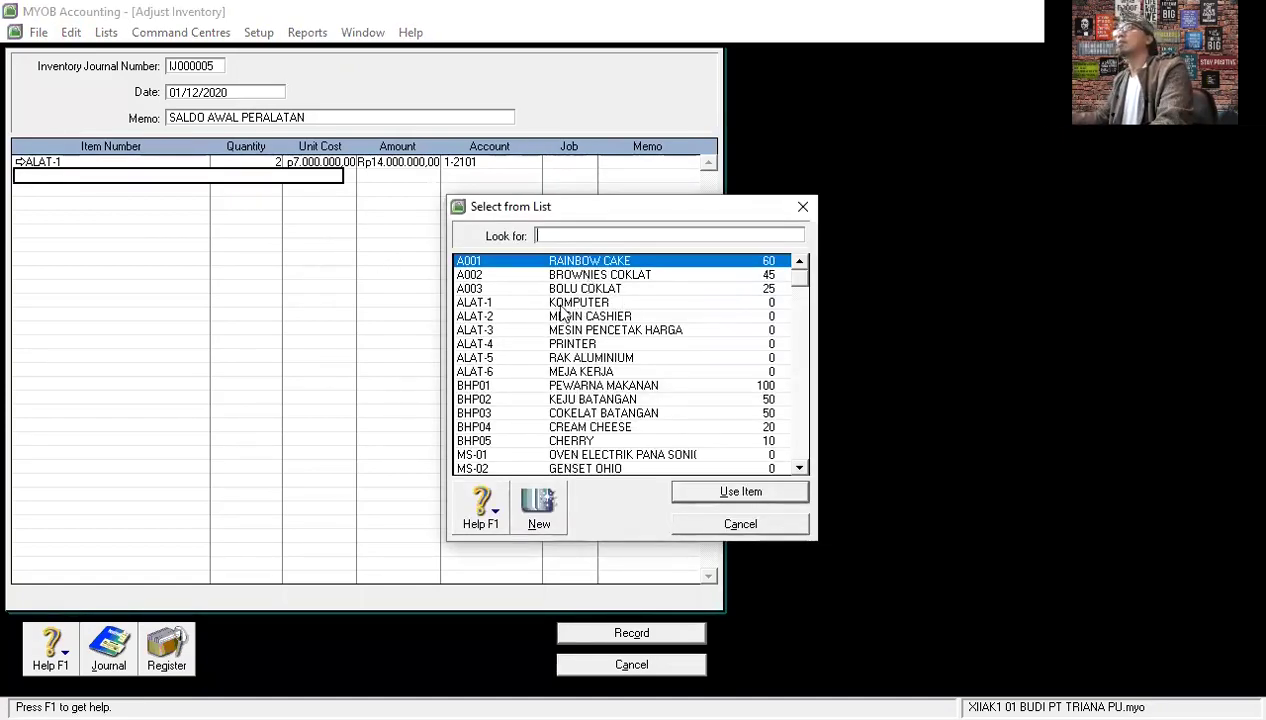
{"action": "left_click", "coordinate": [589, 318]}
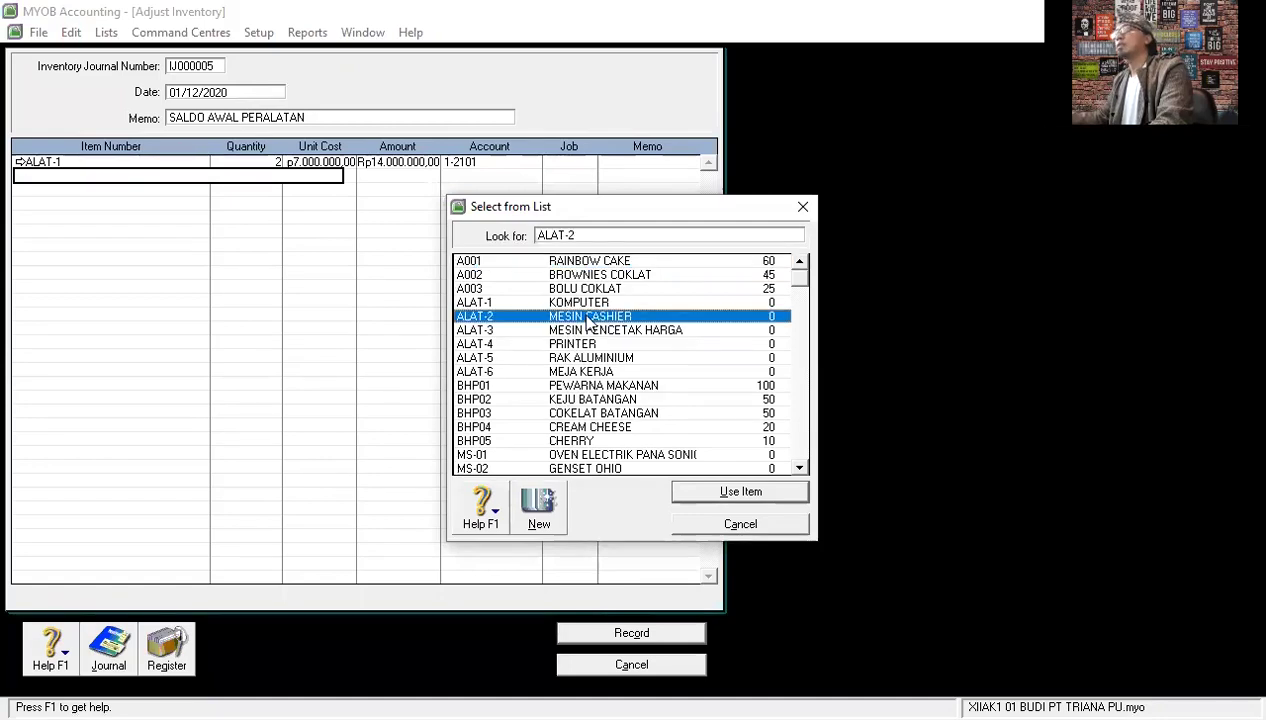
{"action": "double_click", "coordinate": [589, 318]}
{"action": "type", "text": "2"}
{"action": "key", "text": "Tab"}
{"action": "type", "text": "3"}
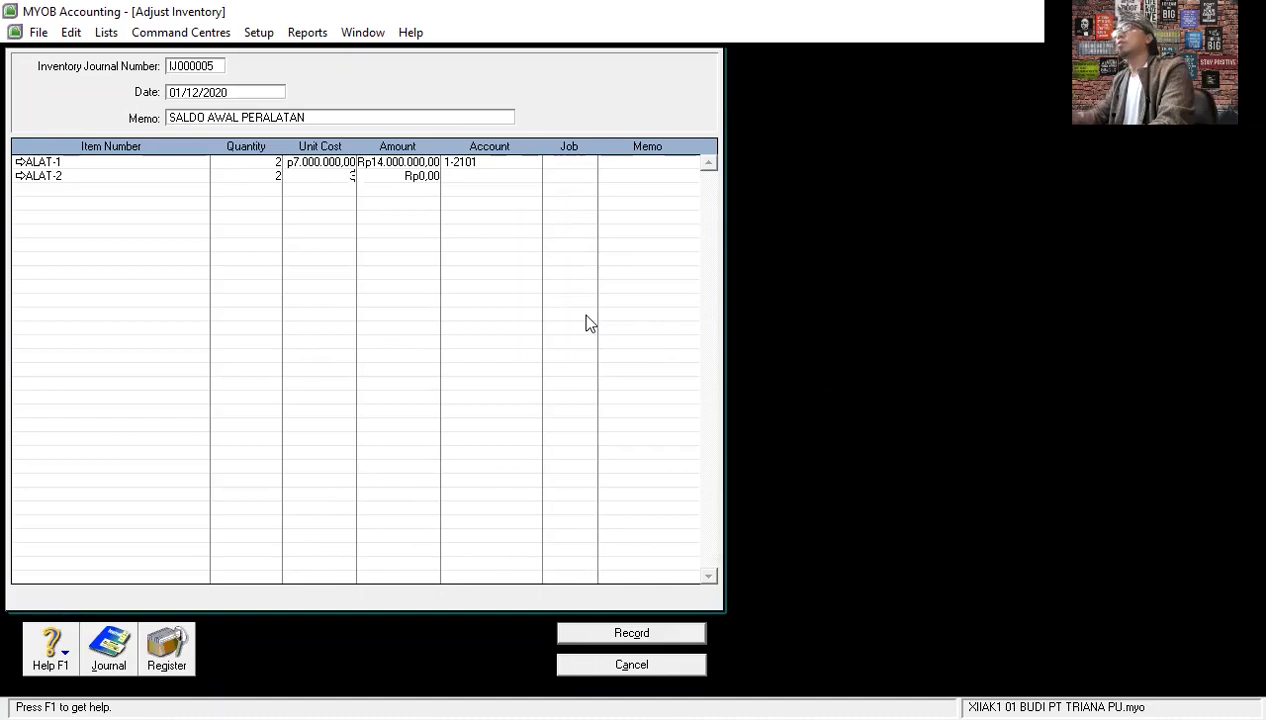
{"action": "type", "text": "500000"}
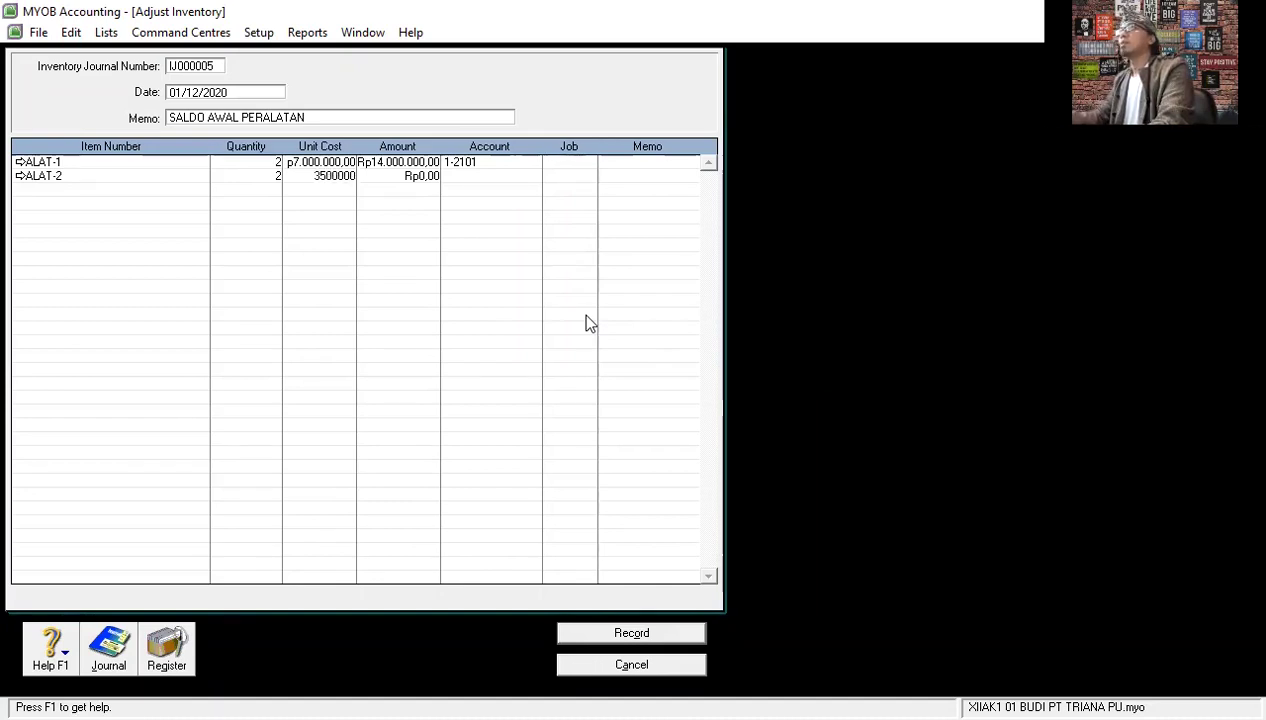
{"action": "key", "text": "Tab"}
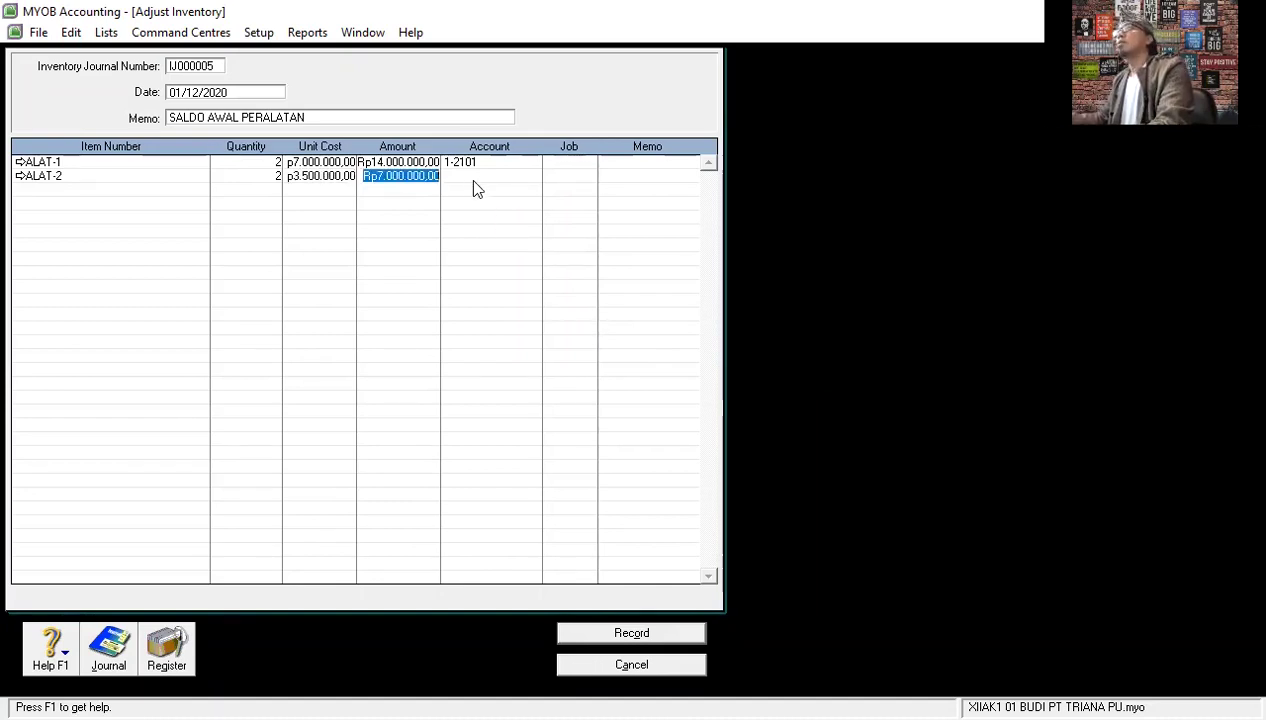
Assign account 1-2101 to the ALAT-2 adjustment line.
{"action": "key", "text": "Tab"}
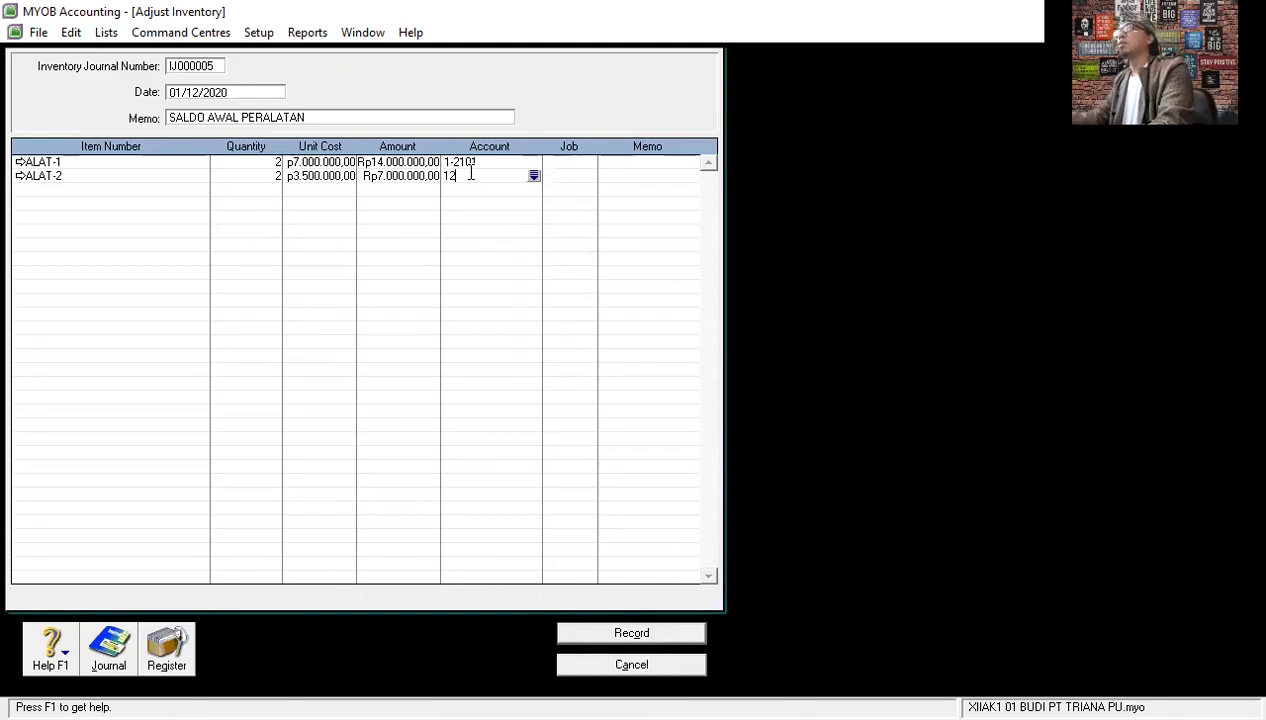
{"action": "type", "text": "1-2"}
{"action": "type", "text": "10"}
{"action": "type", "text": "1"}
{"action": "key", "text": "Return"}
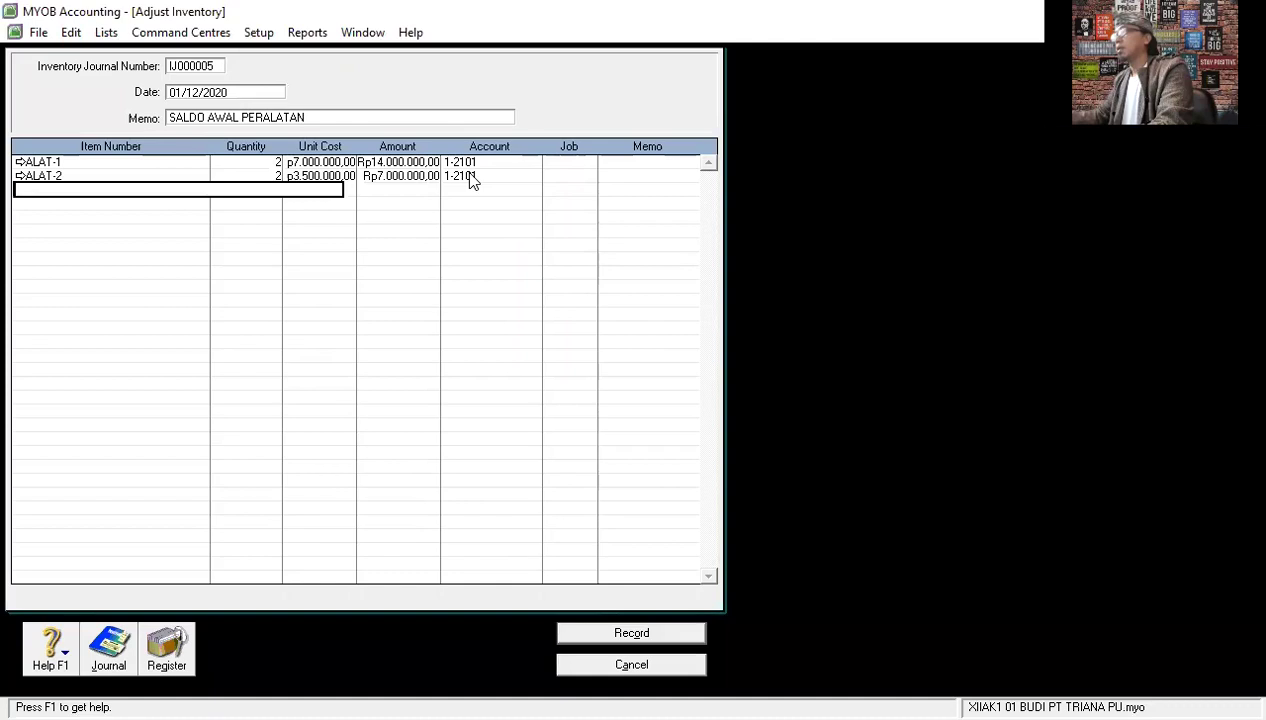
Add item ALAT-3 as the third adjustment line with quantity 3, unit cost Rp1.500.000 and account 1-2101.
{"action": "key", "text": "Tab"}
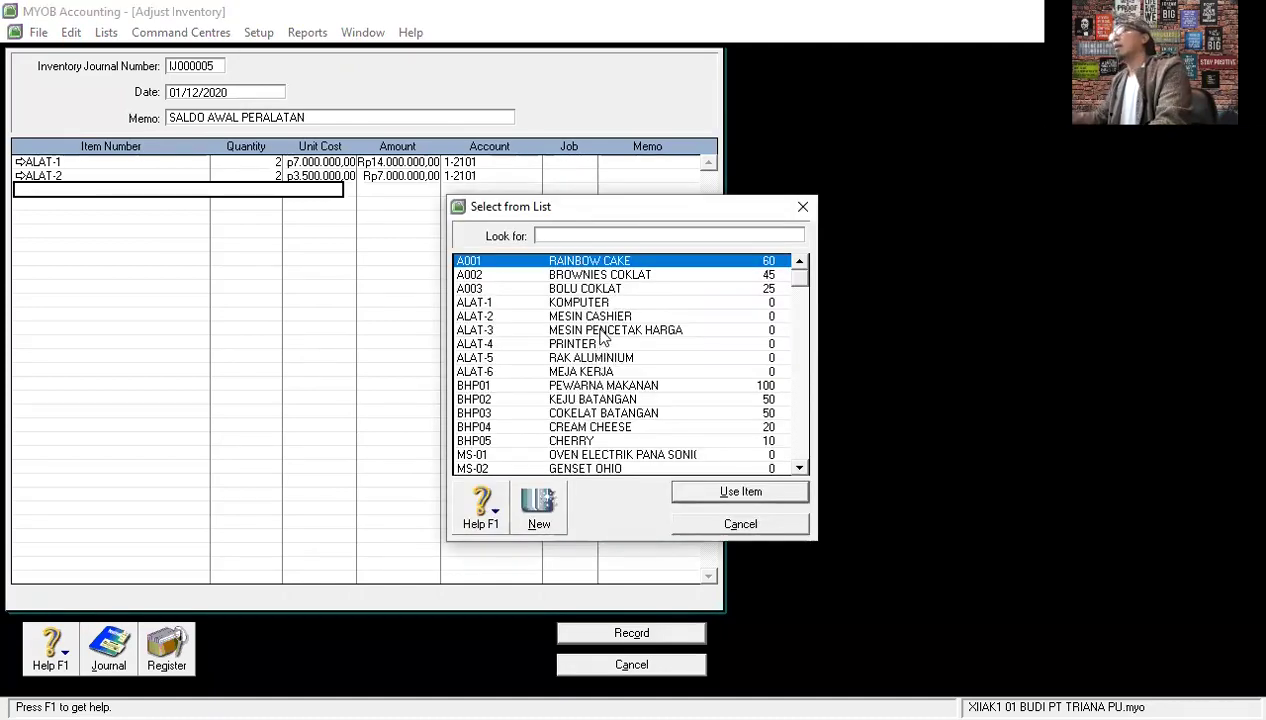
{"action": "double_click", "coordinate": [603, 337]}
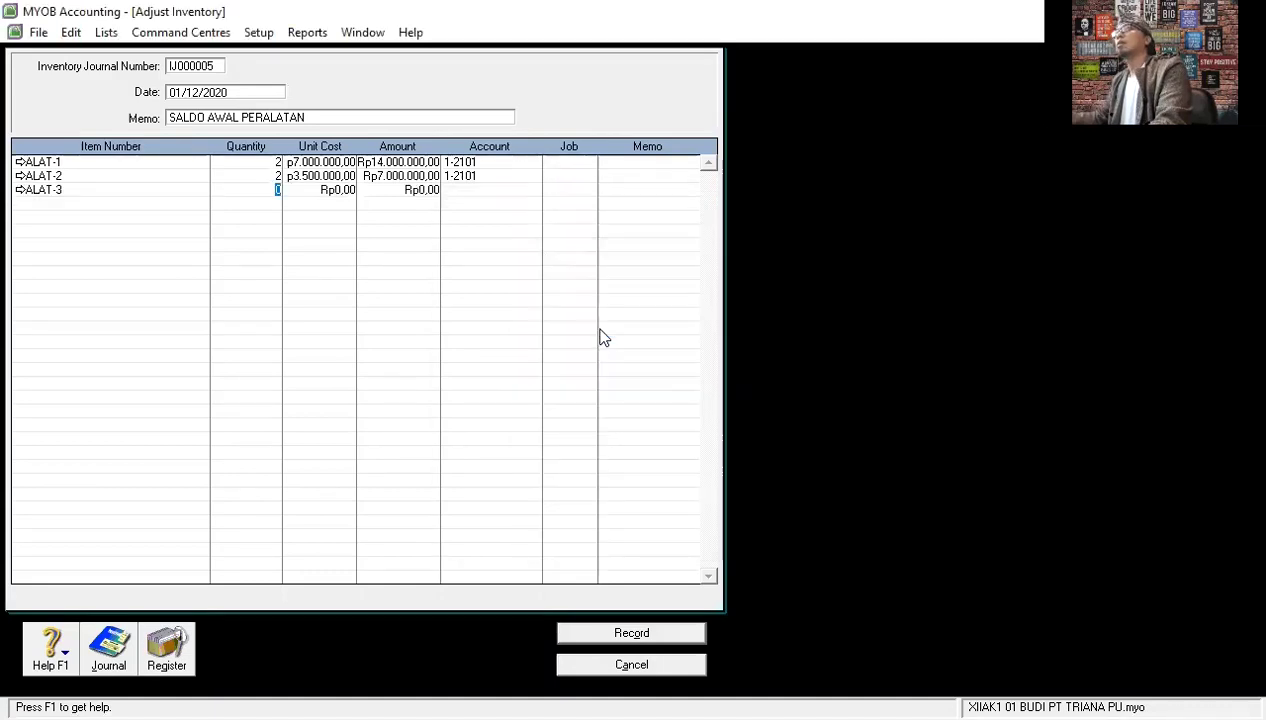
{"action": "type", "text": "3"}
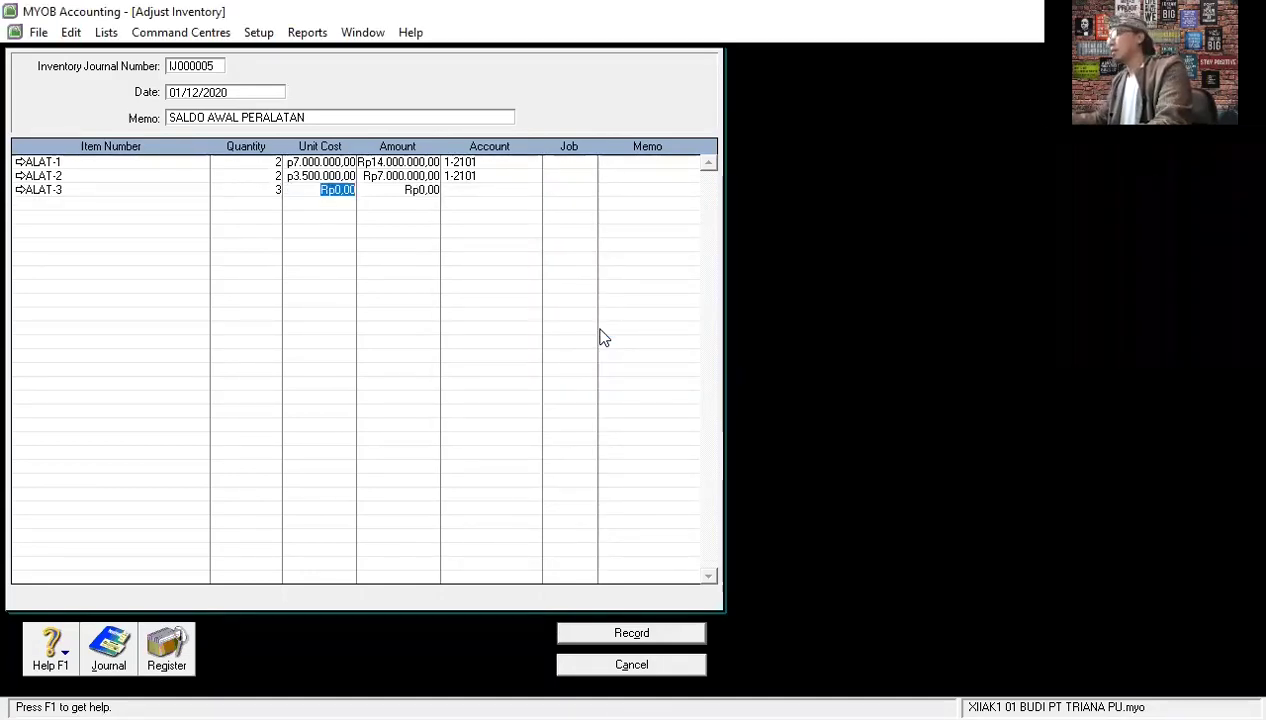
{"action": "type", "text": "1.500."}
{"action": "type", "text": "000"}
{"action": "key", "text": "Tab"}
{"action": "key", "text": "Tab"}
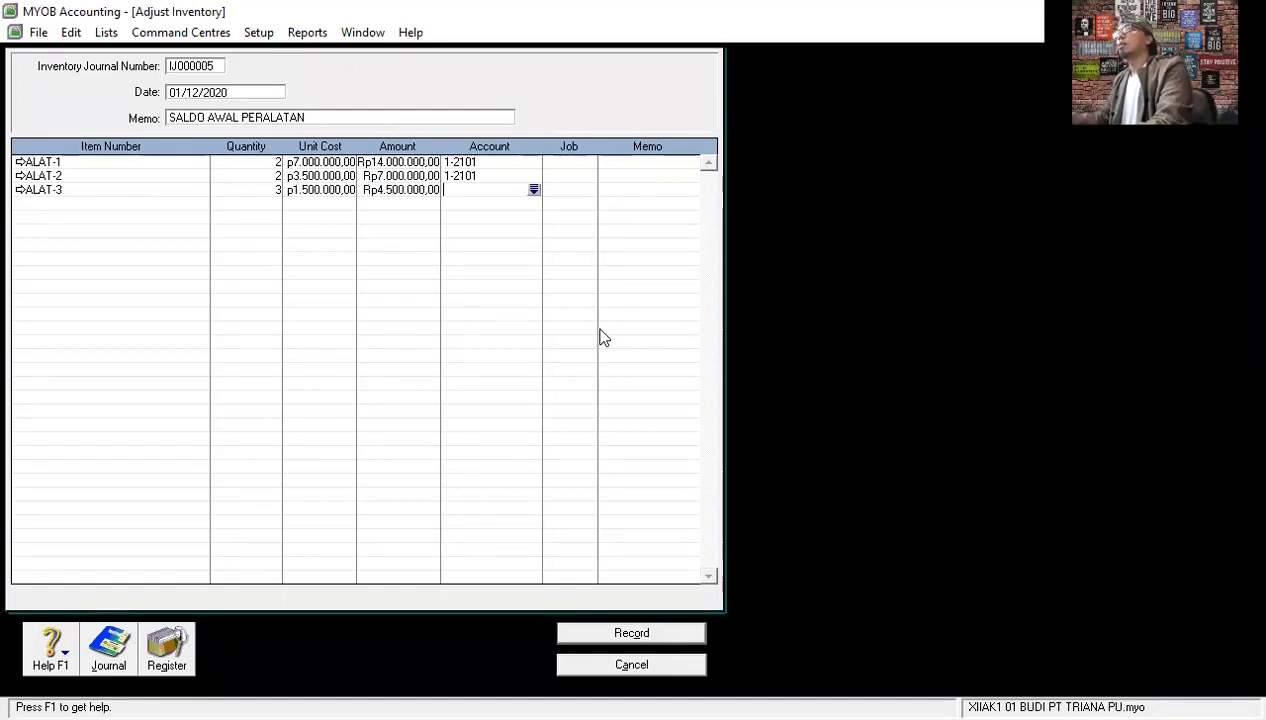
{"action": "type", "text": "12101"}
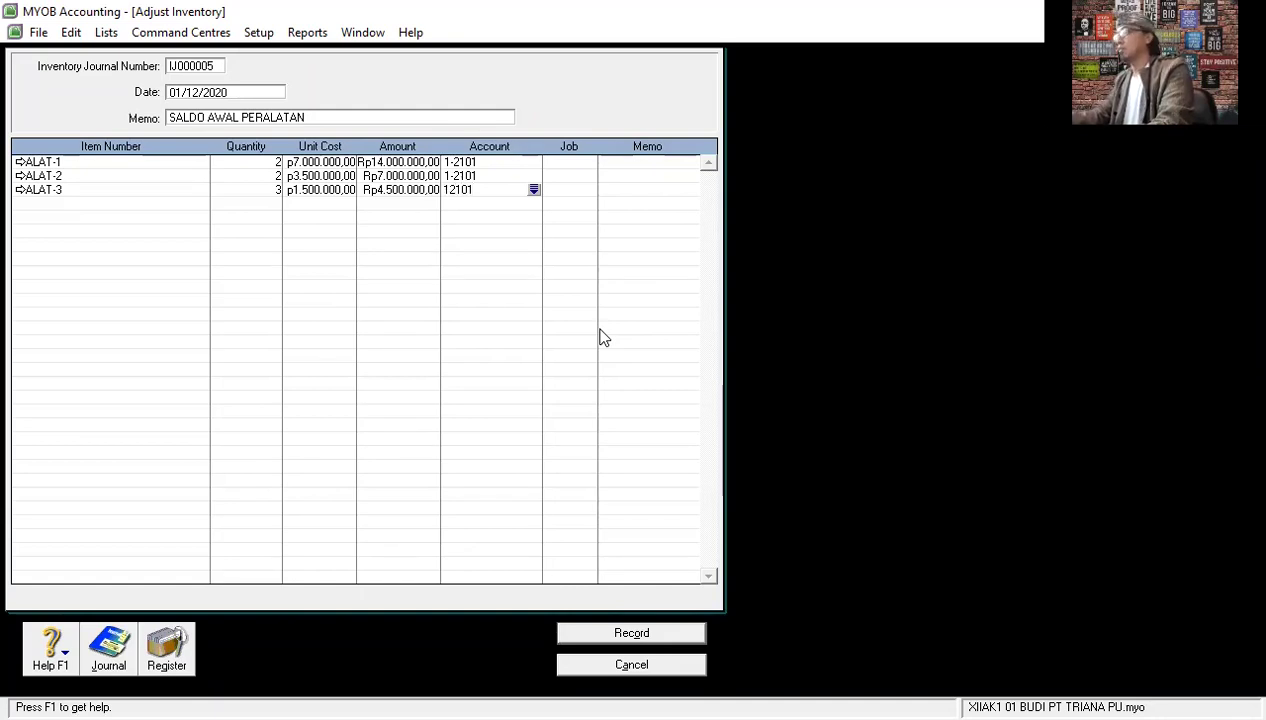
{"action": "key", "text": "Return"}
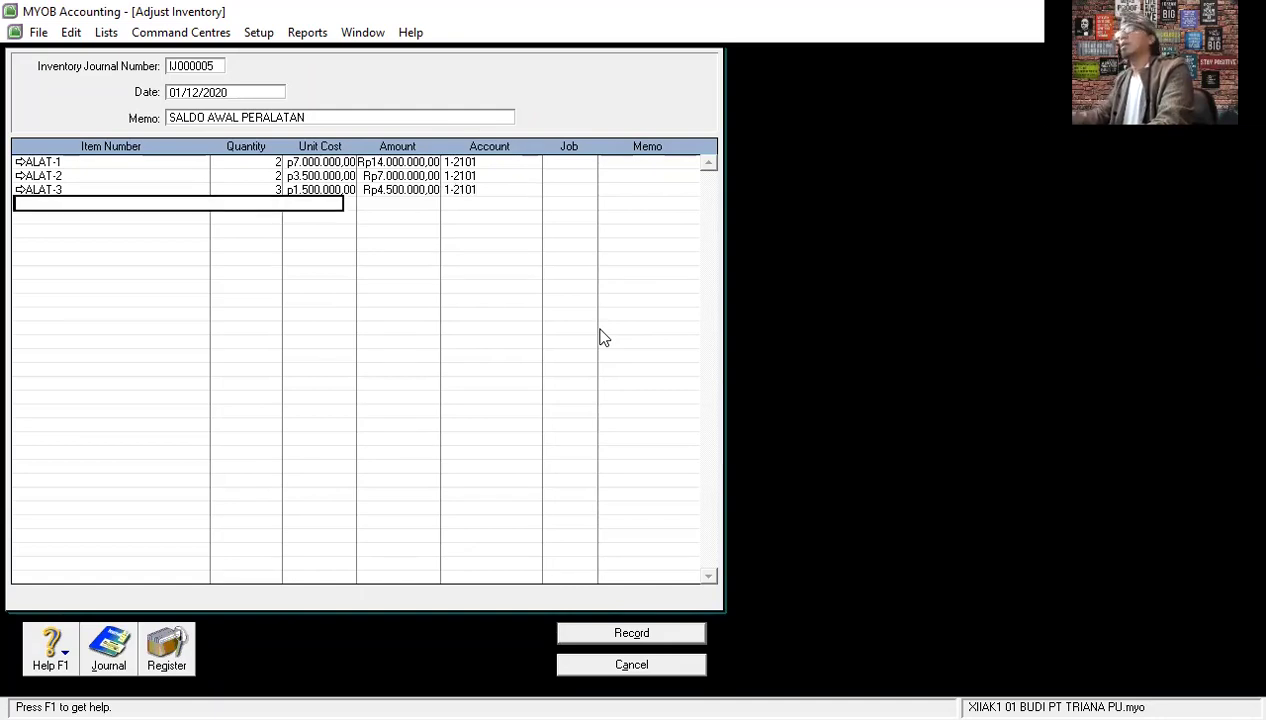
Add item ALAT-4 as the fourth adjustment line with quantity 4, unit cost Rp900.000 and account 1-2101.
{"action": "key", "text": "Tab"}
{"action": "double_click", "coordinate": [587, 344]}
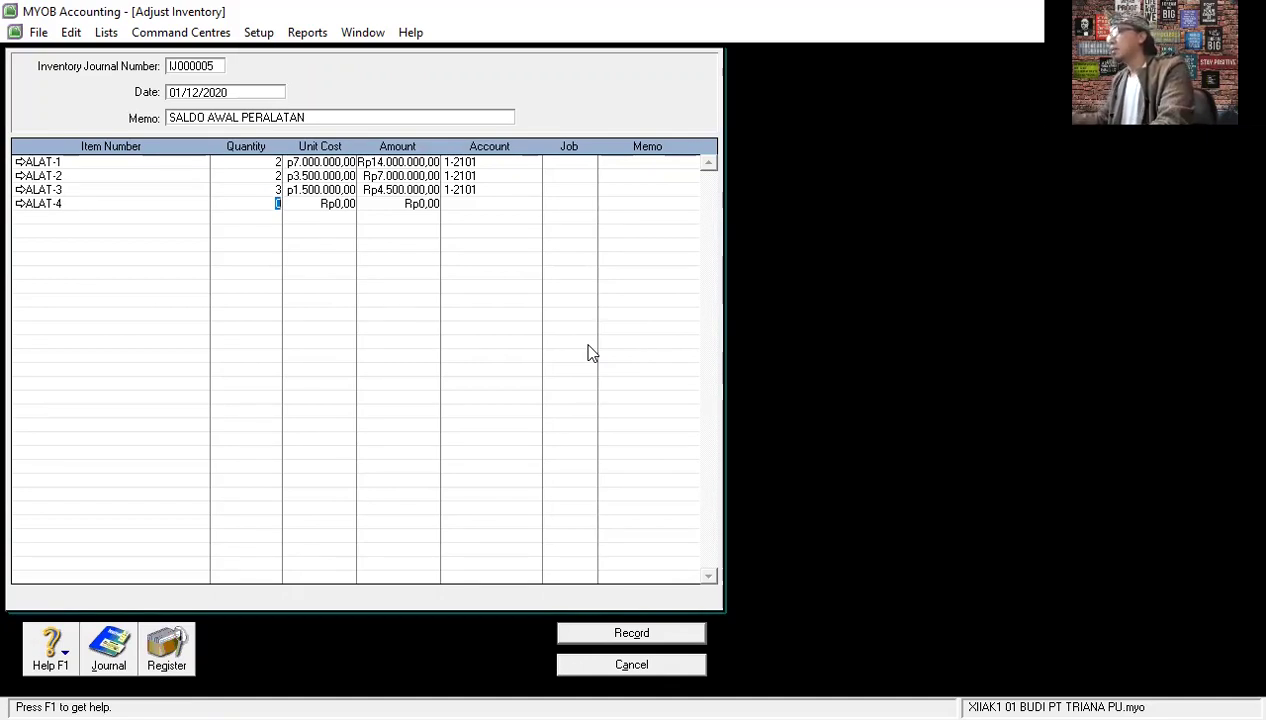
{"action": "type", "text": "4"}
{"action": "key", "text": "Tab"}
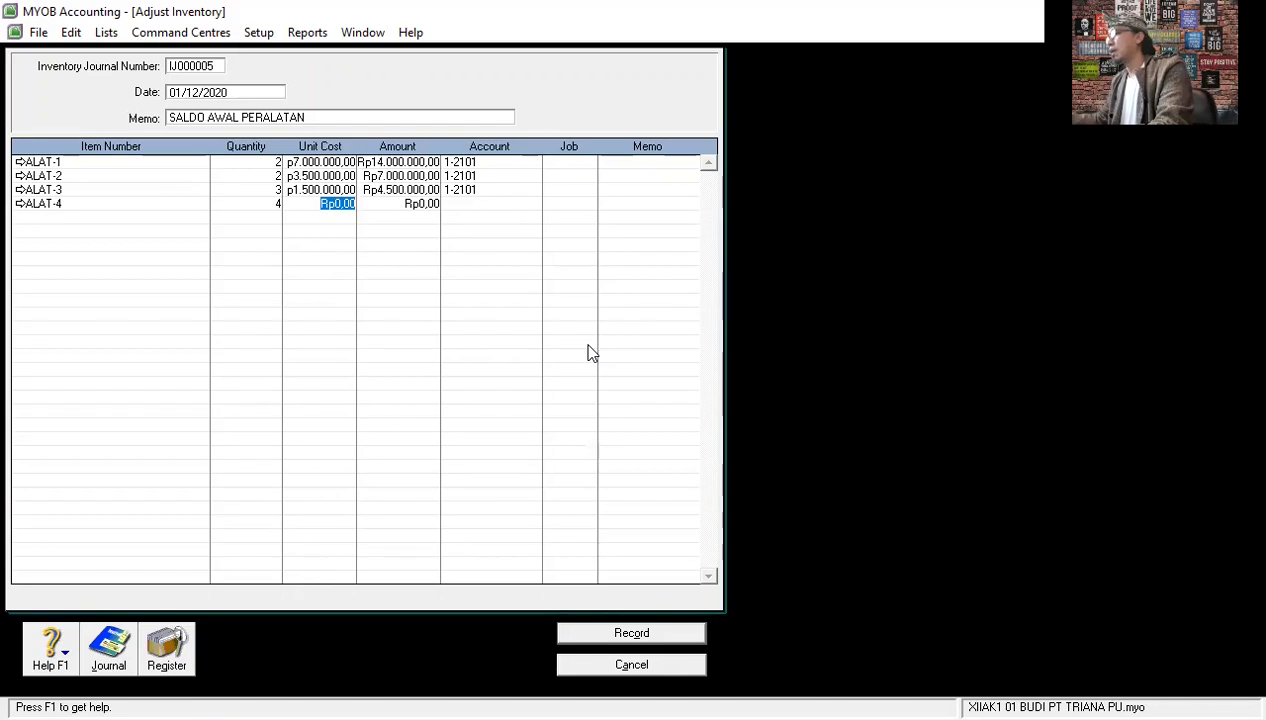
{"action": "type", "text": "900000"}
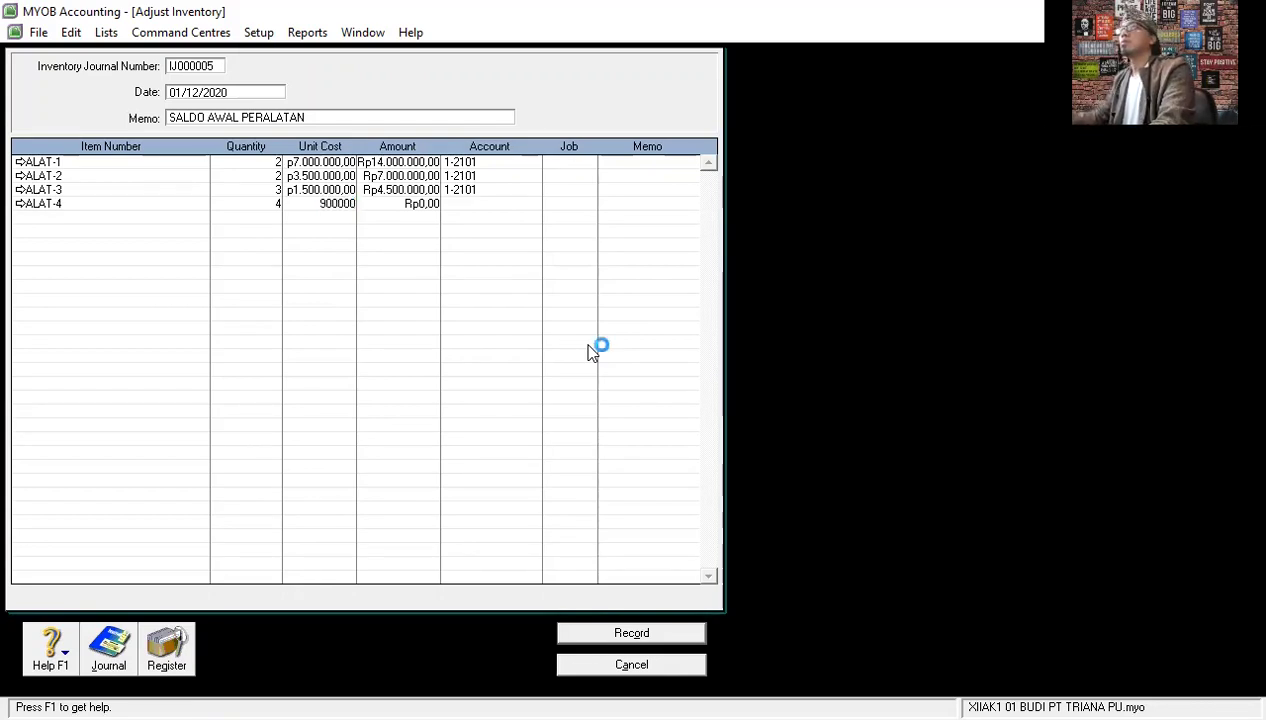
{"action": "key", "text": "Tab"}
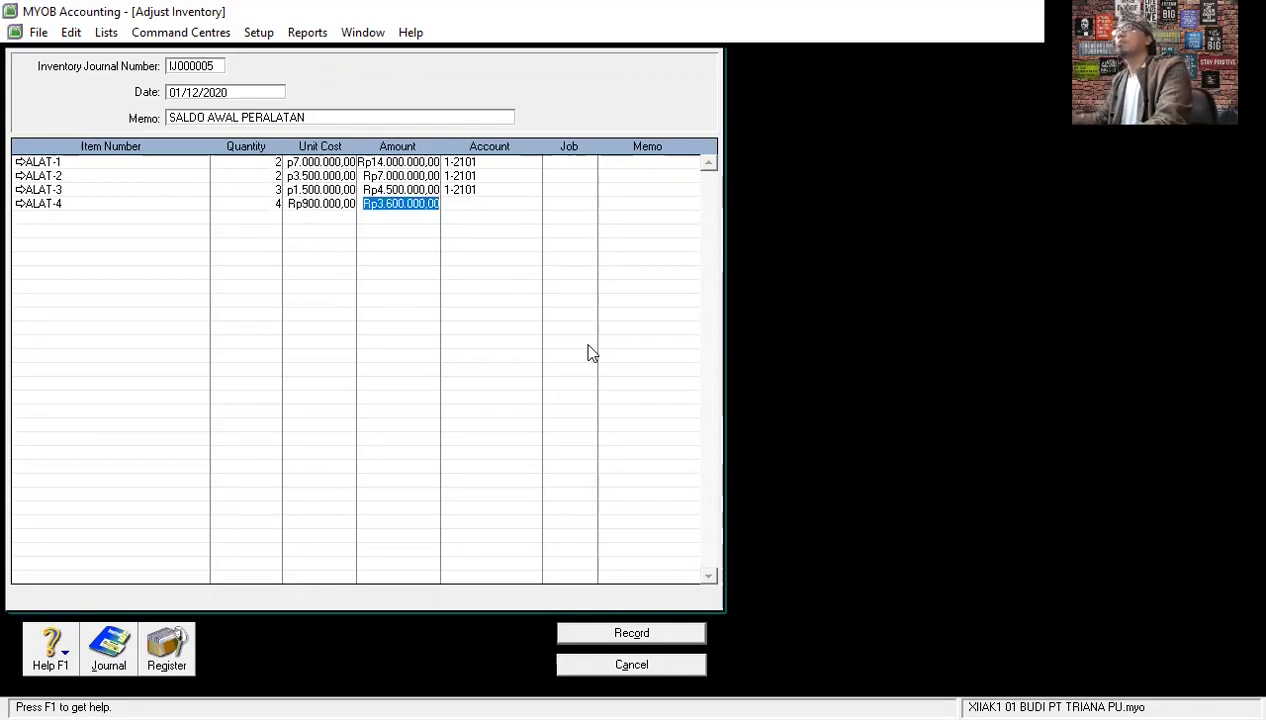
{"action": "key", "text": "Tab"}
{"action": "type", "text": "1-2"}
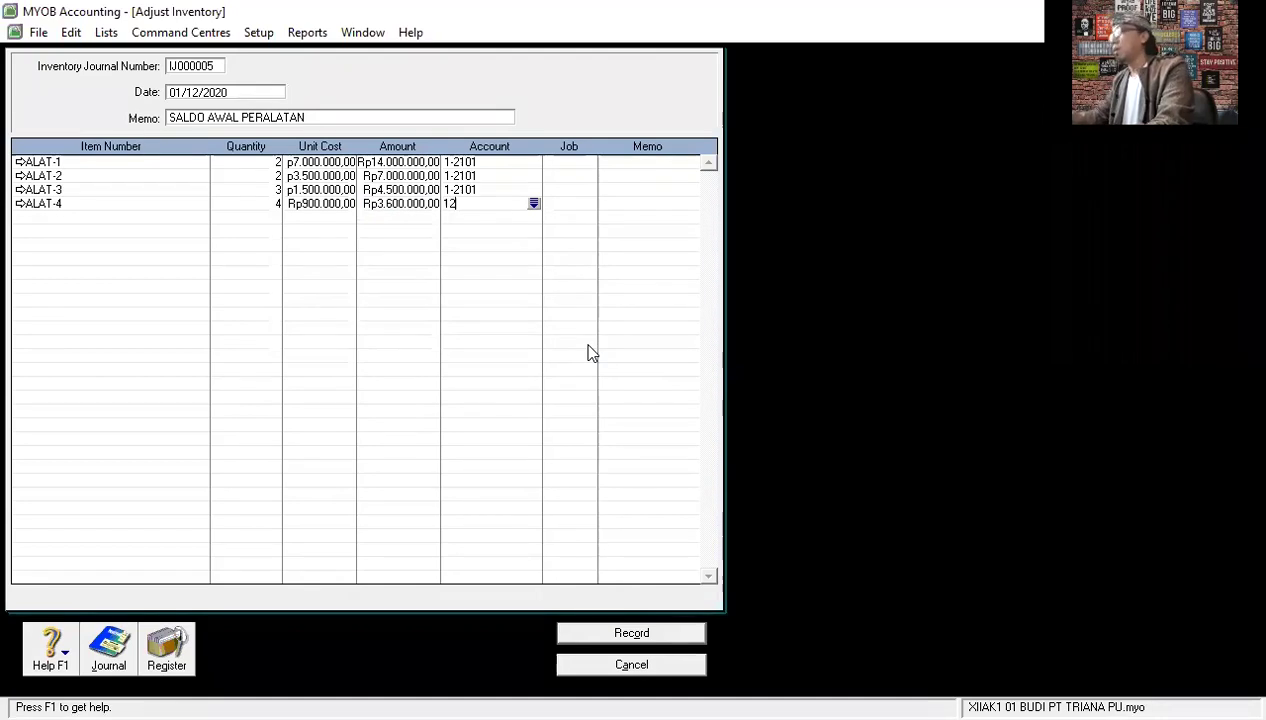
{"action": "type", "text": "101"}
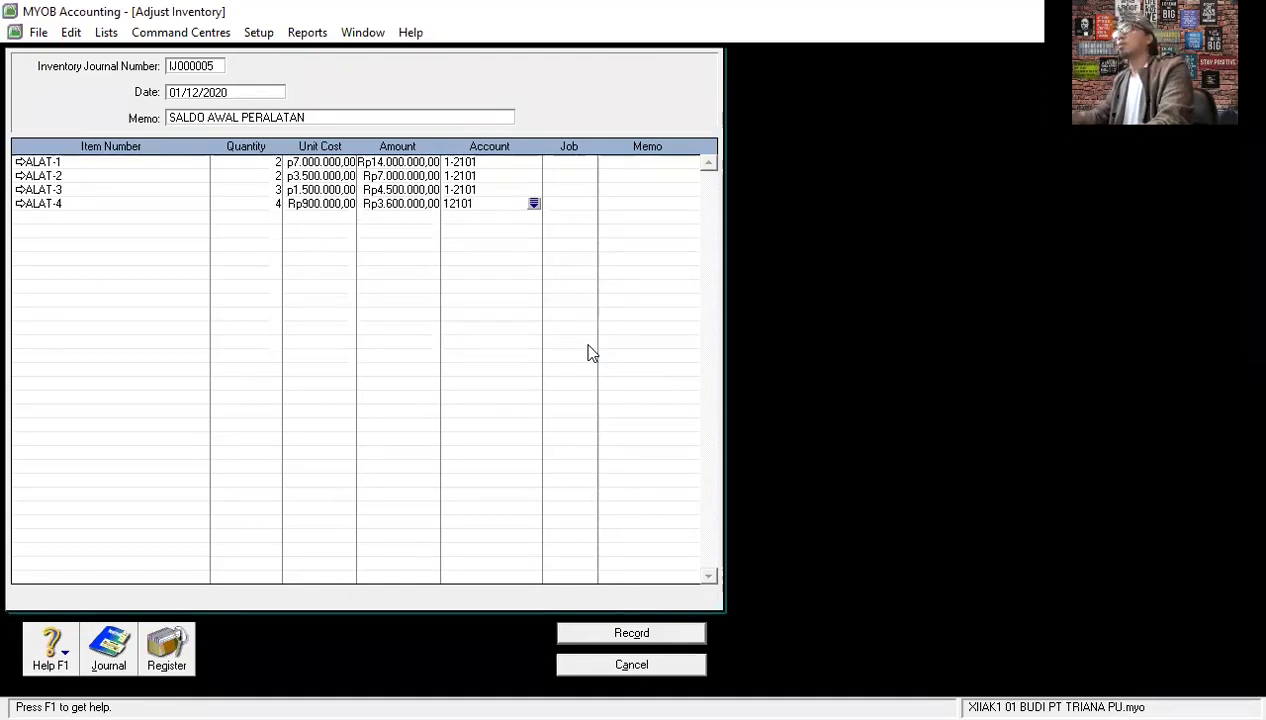
{"action": "key", "text": "Return"}
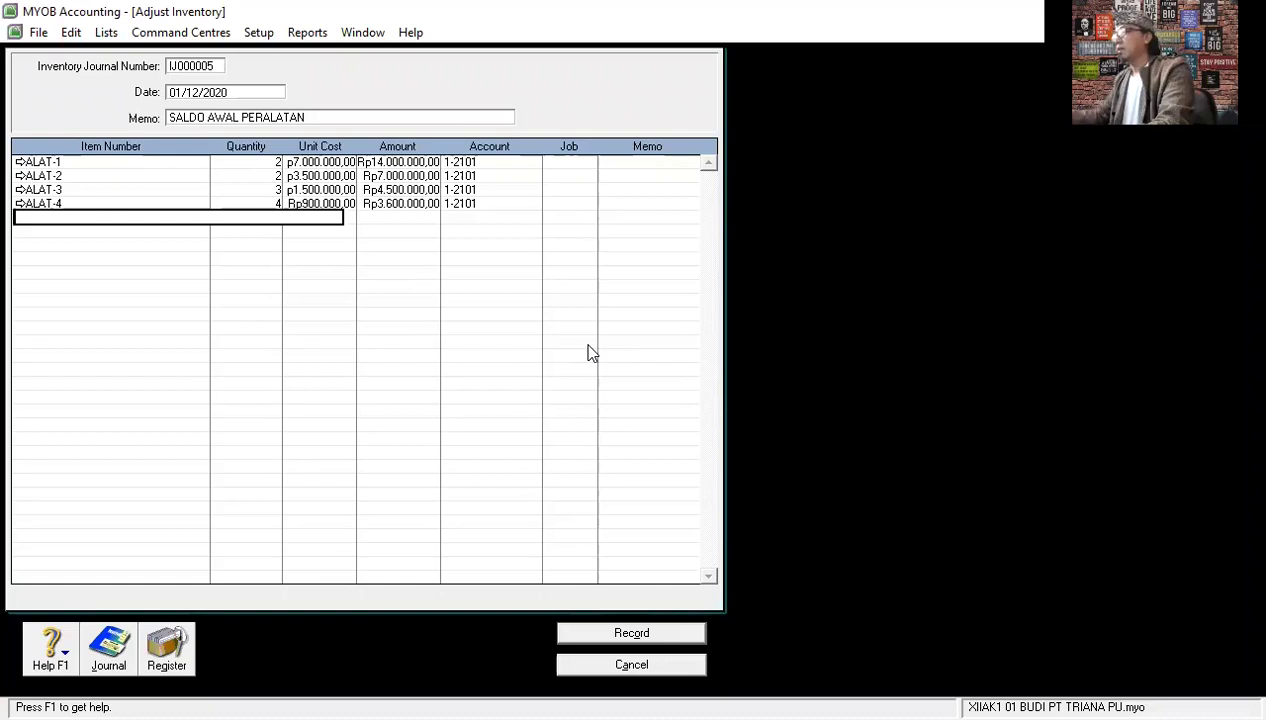
Add item ALAT-5 as the fifth adjustment line with quantity 3, unit cost Rp1.000.000 and account 1-2101.
{"action": "key", "text": "Tab"}
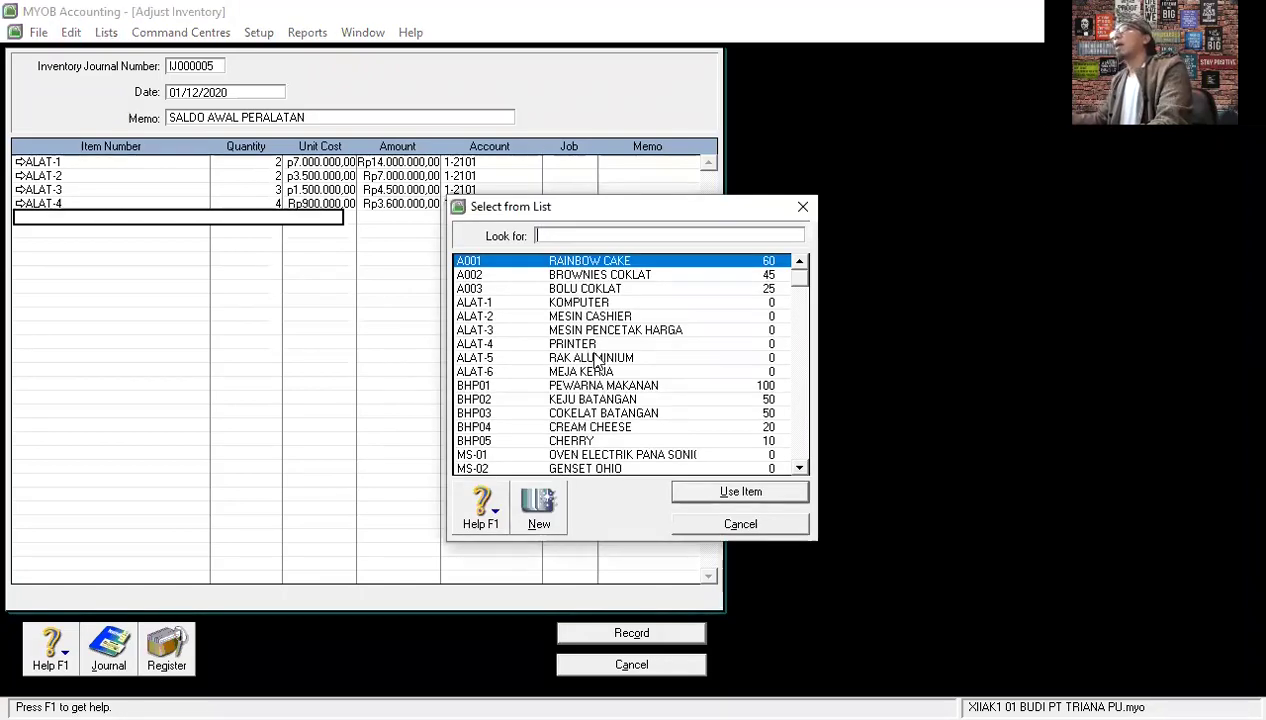
{"action": "left_click", "coordinate": [593, 360]}
{"action": "double_click", "coordinate": [590, 360]}
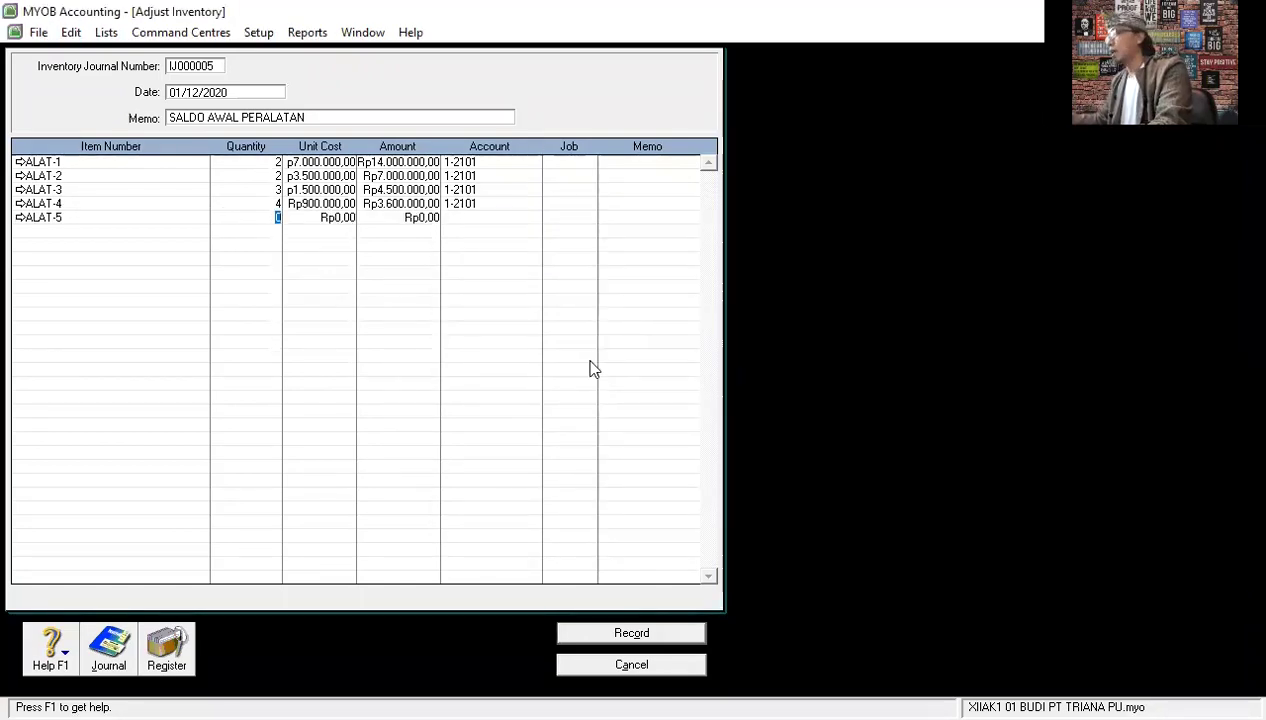
{"action": "type", "text": "3"}
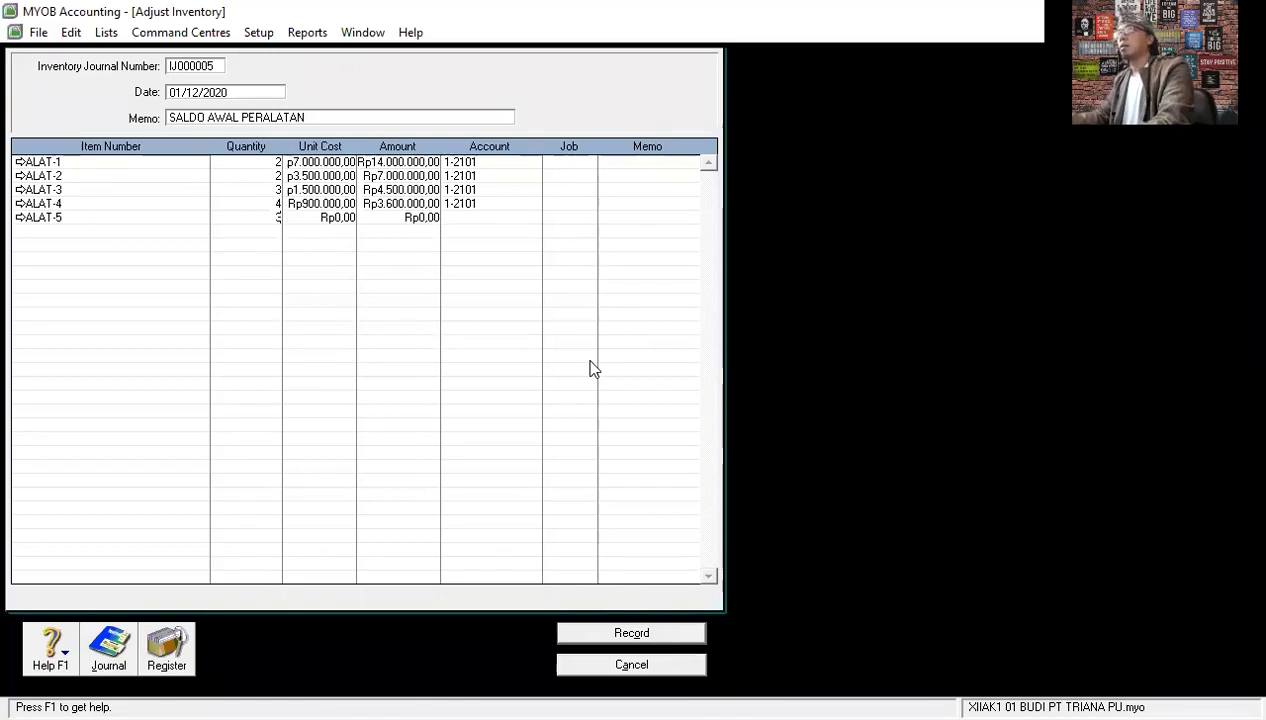
{"action": "key", "text": "Tab"}
{"action": "type", "text": "1000000"}
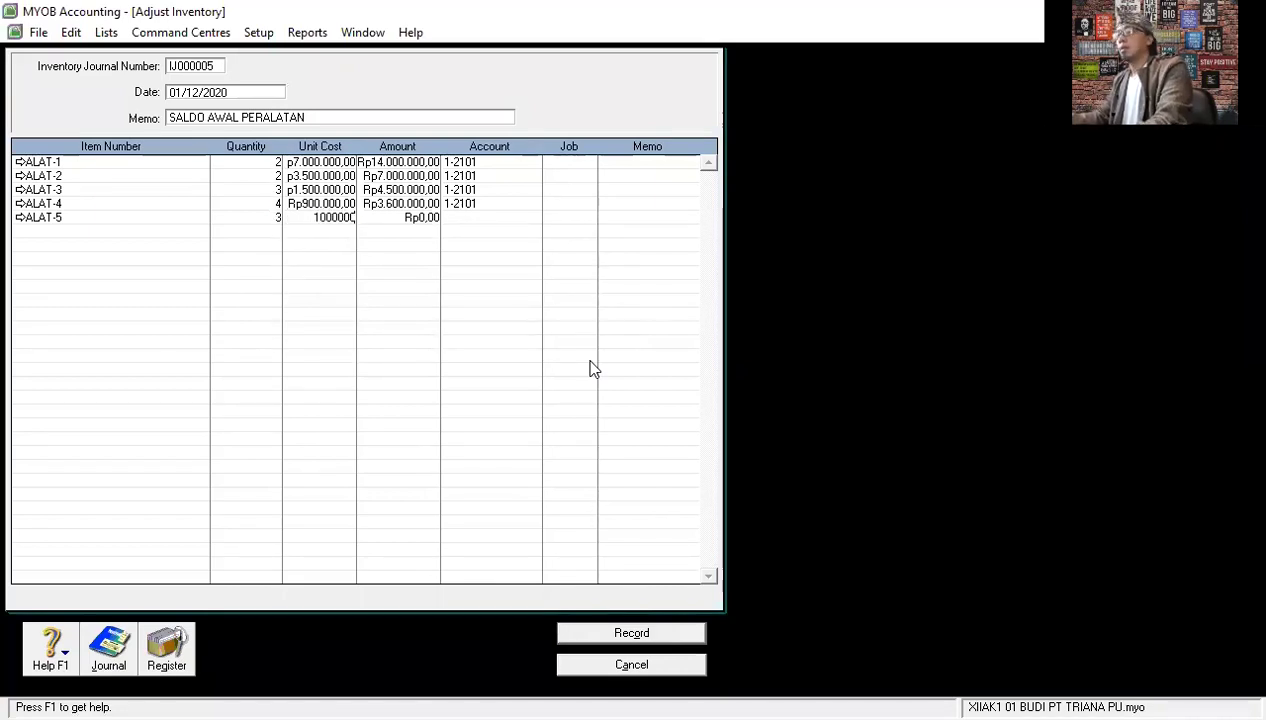
{"action": "key", "text": "Tab"}
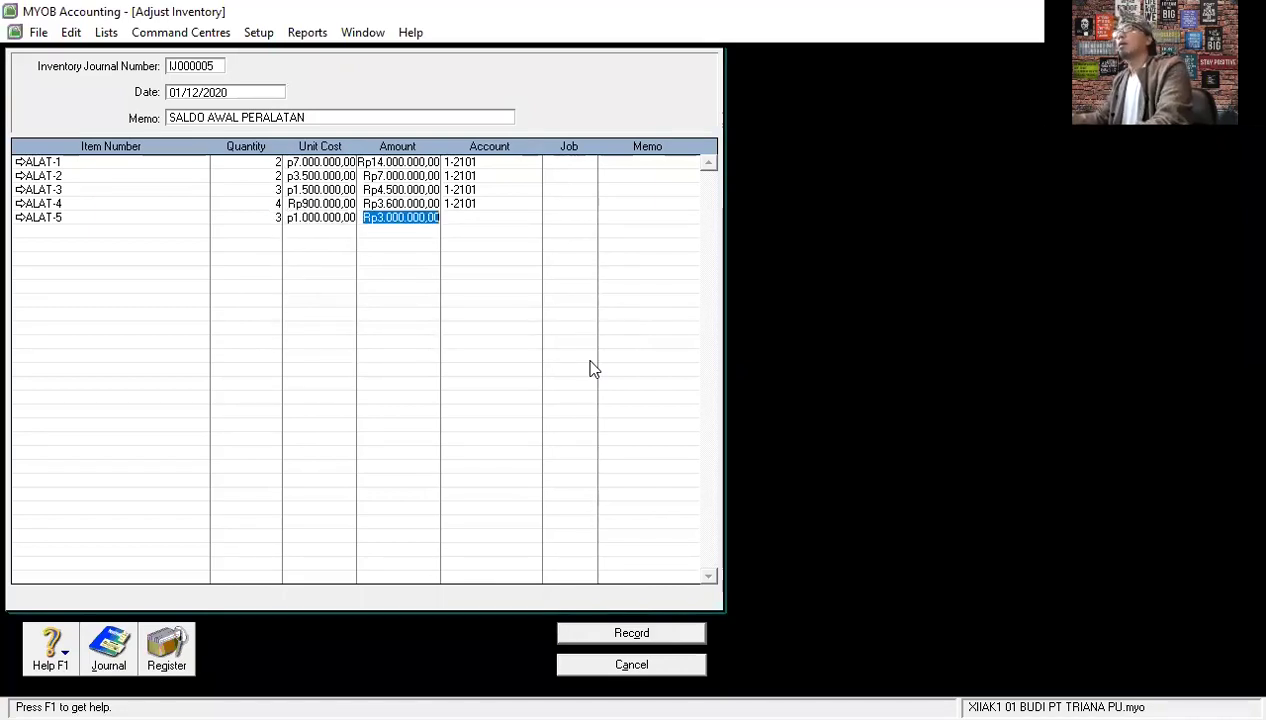
{"action": "key", "text": "Tab"}
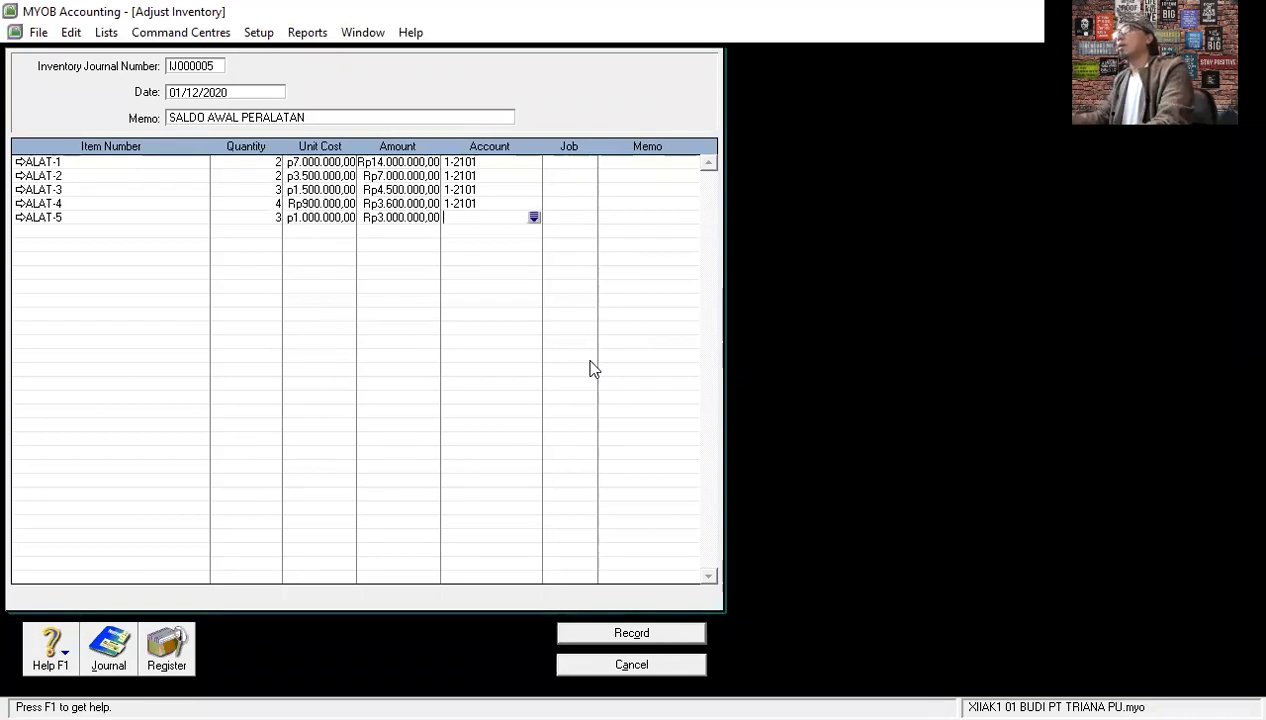
{"action": "type", "text": "1-2101"}
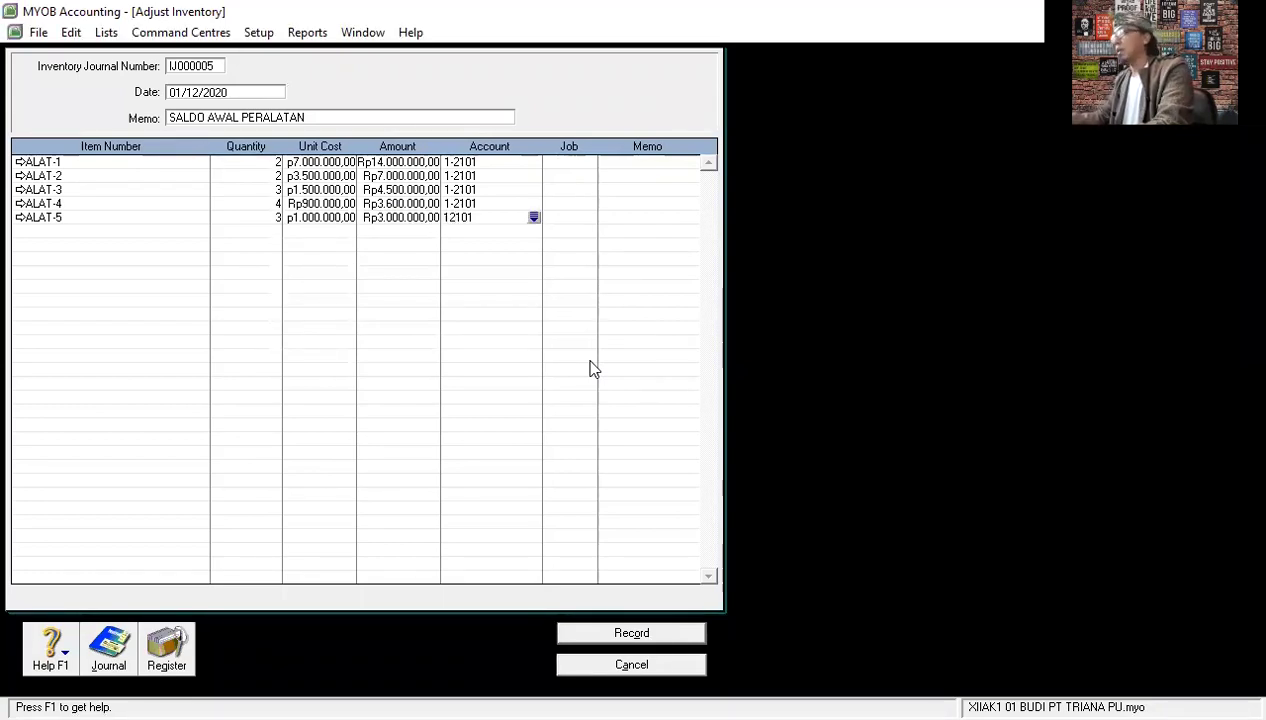
{"action": "key", "text": "Tab"}
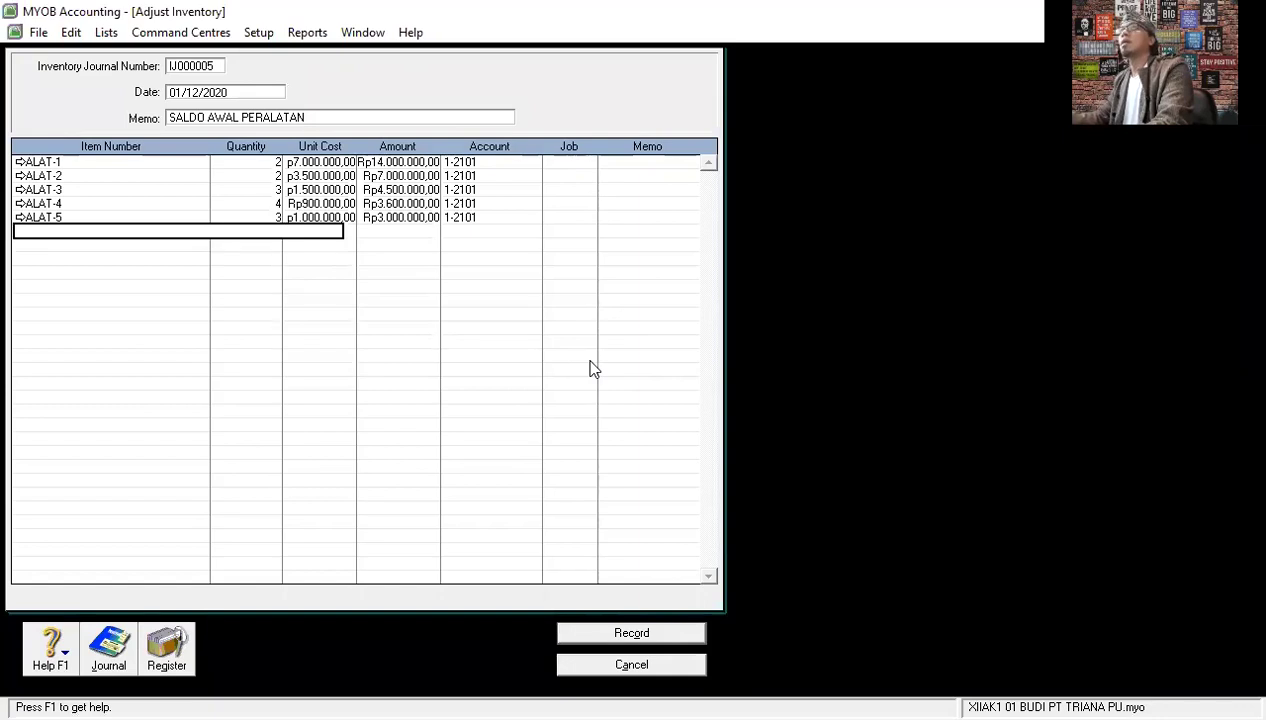
Add item ALAT-6 as the sixth adjustment line with quantity 5, unit cost Rp300.000 and account 1-2101.
{"action": "key", "text": "Tab"}
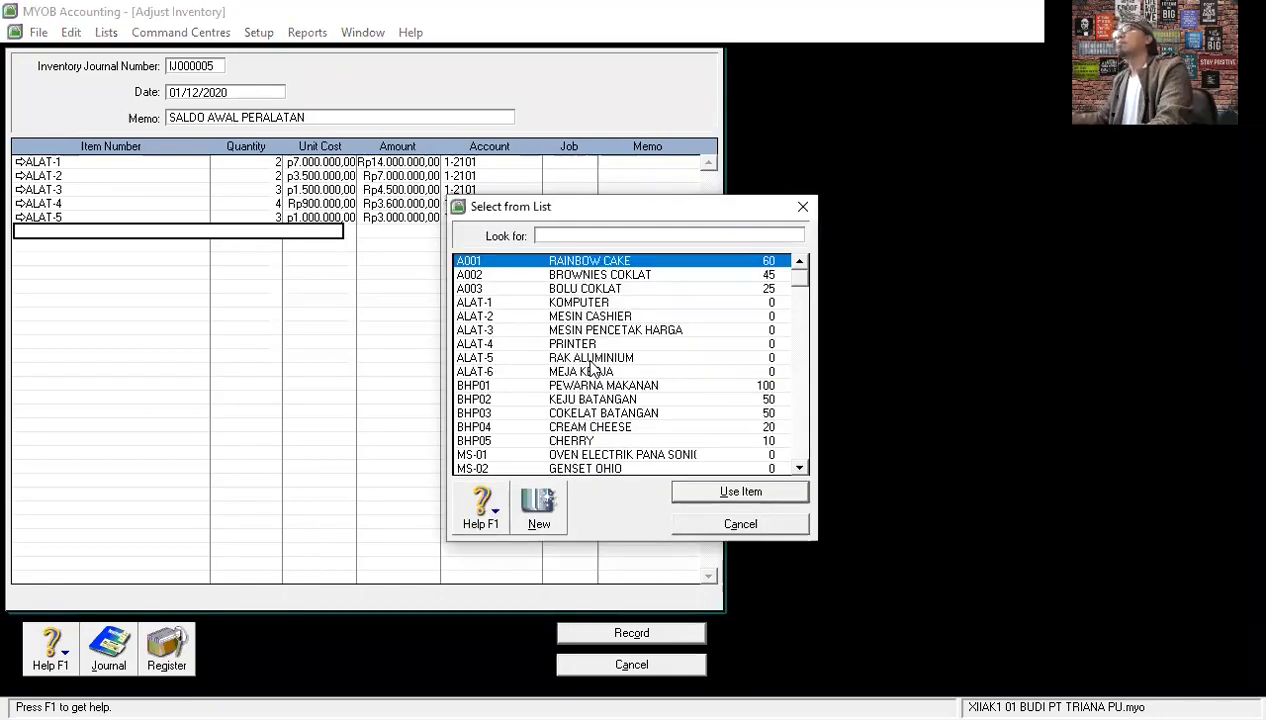
{"action": "left_click", "coordinate": [607, 372]}
{"action": "key", "text": "Return"}
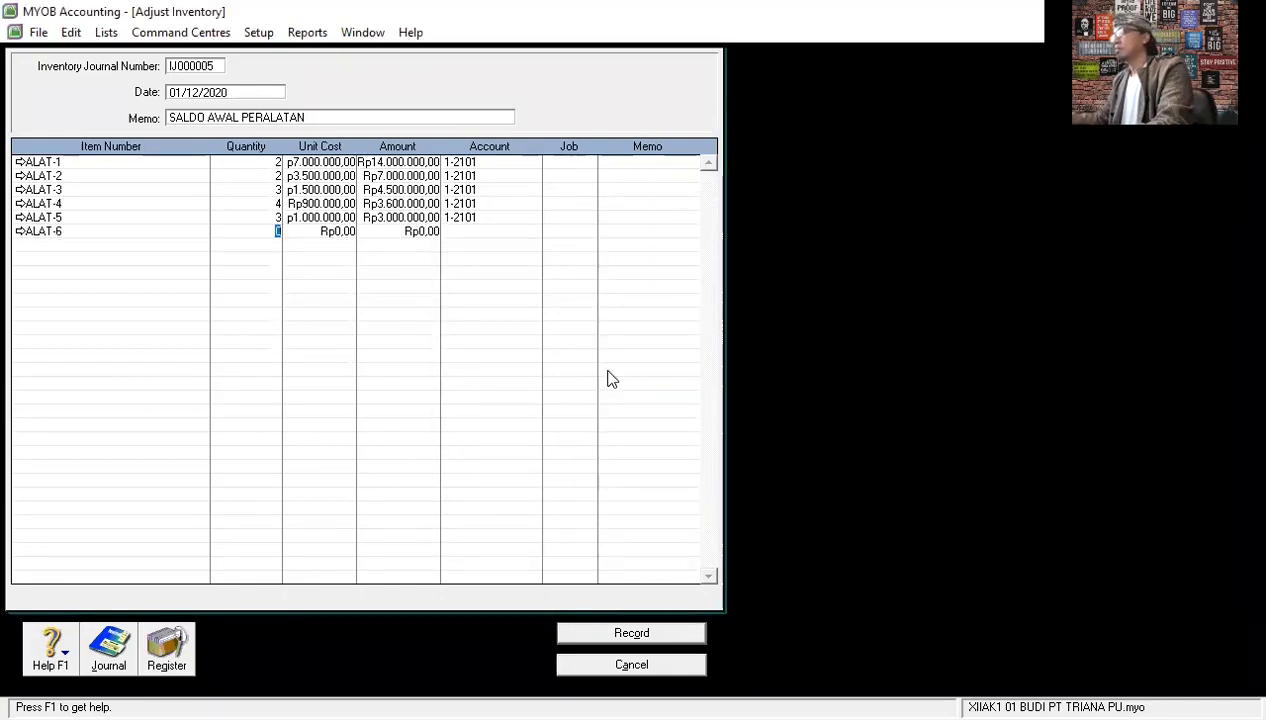
{"action": "type", "text": "5"}
{"action": "key", "text": "Tab"}
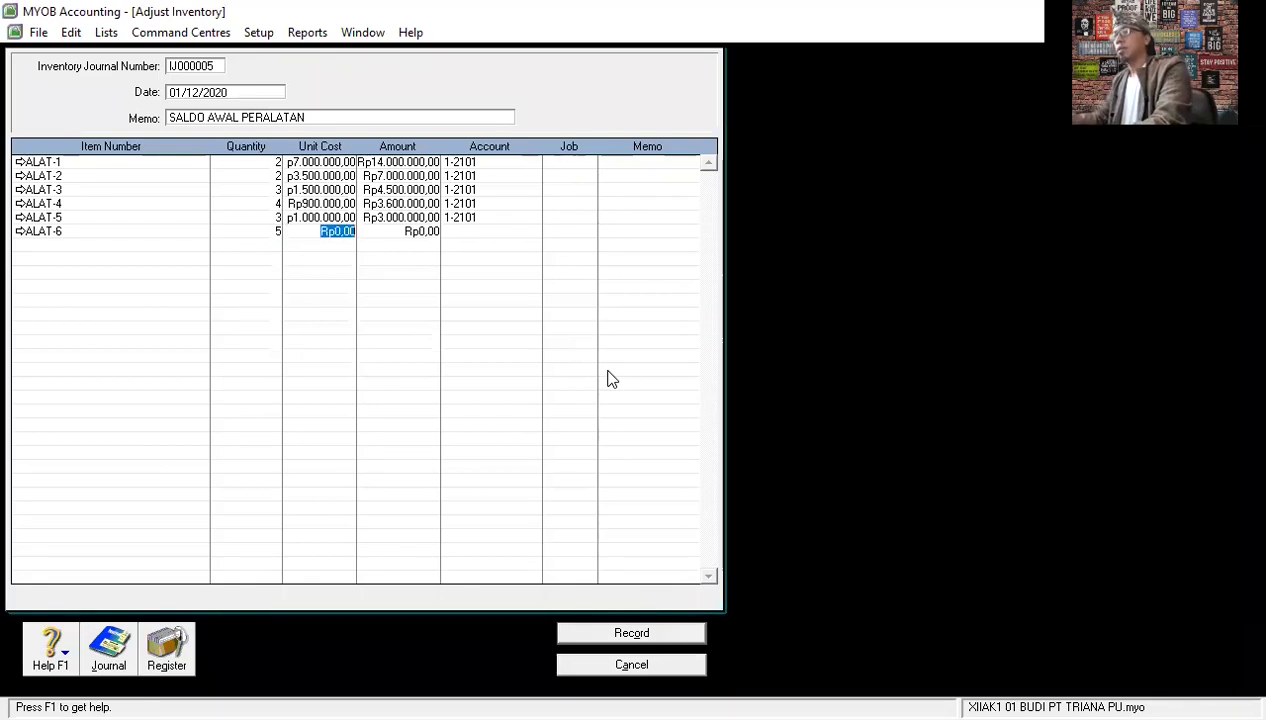
{"action": "type", "text": "3"}
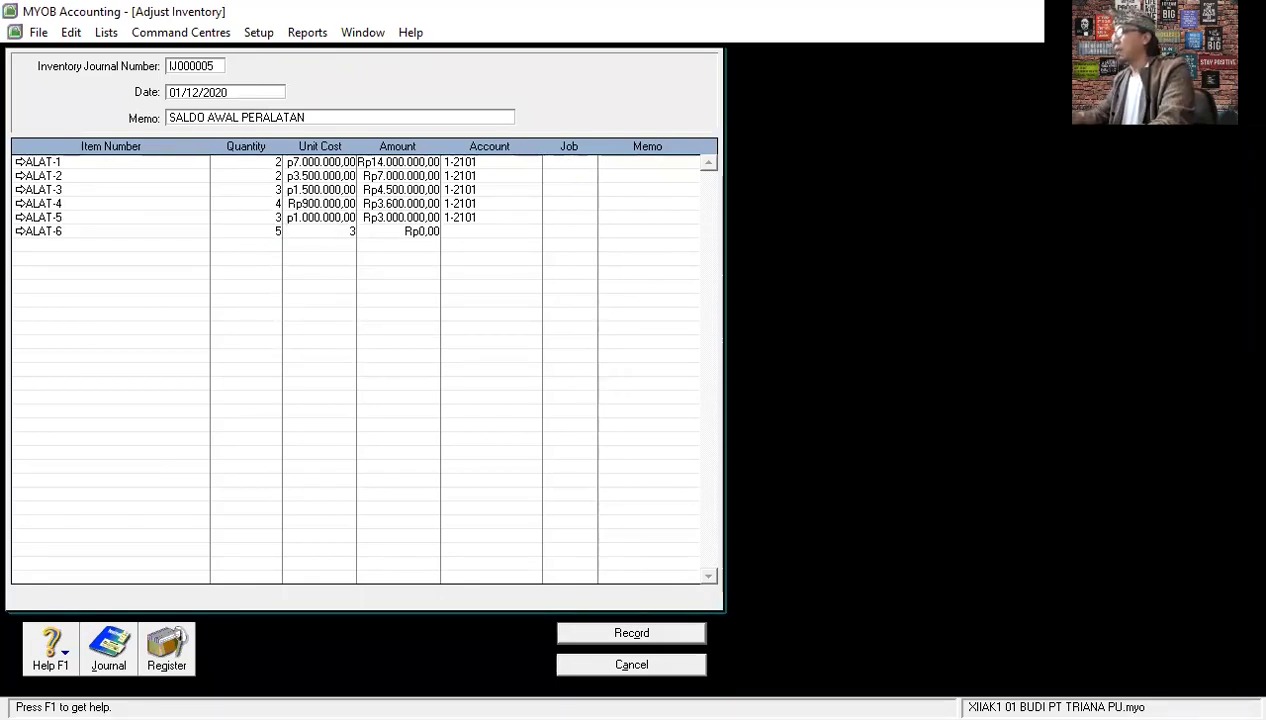
{"action": "type", "text": "00.000"}
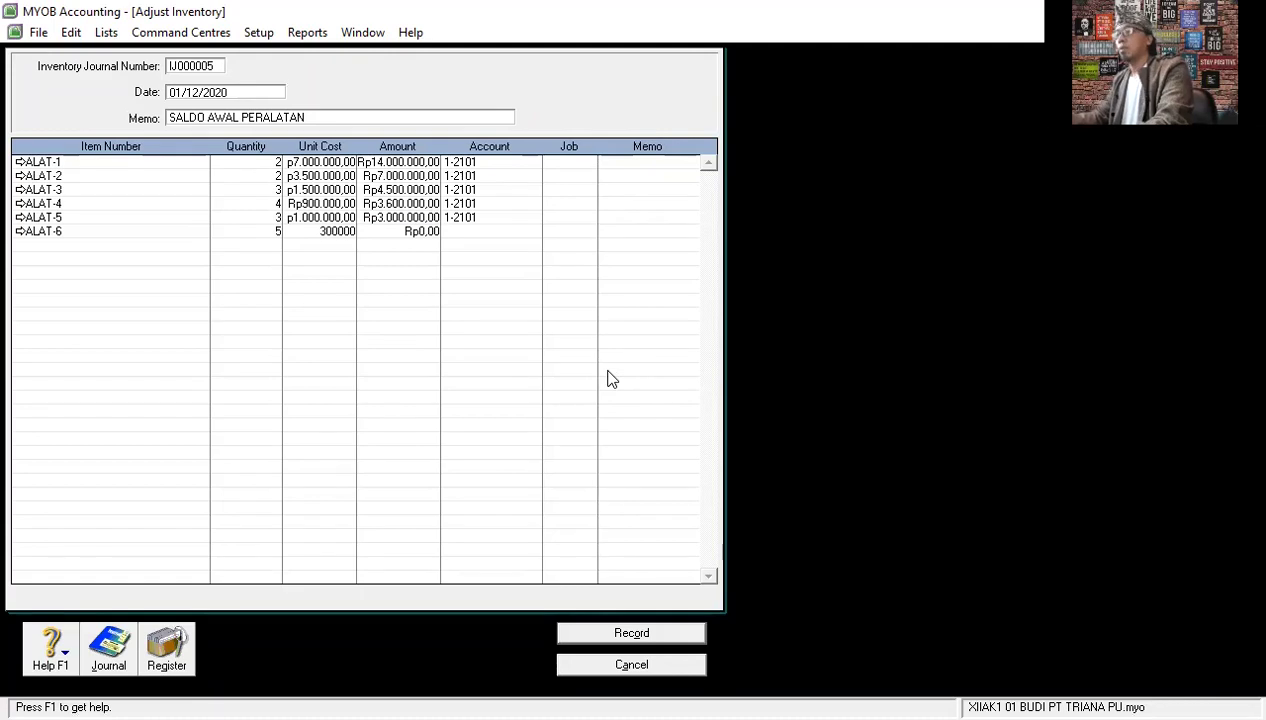
{"action": "key", "text": "Tab"}
{"action": "key", "text": "Tab"}
{"action": "type", "text": "12101"}
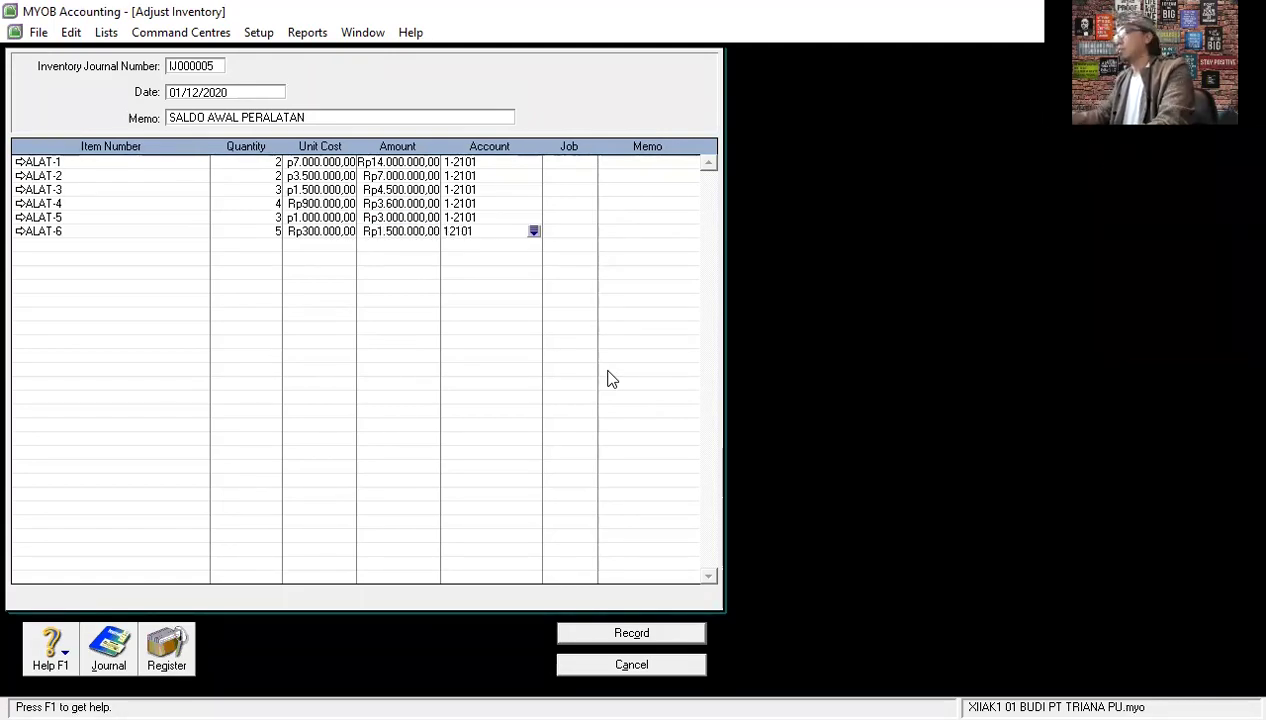
{"action": "key", "text": "Tab"}
{"action": "key", "text": "Tab"}
{"action": "key", "text": "Tab"}
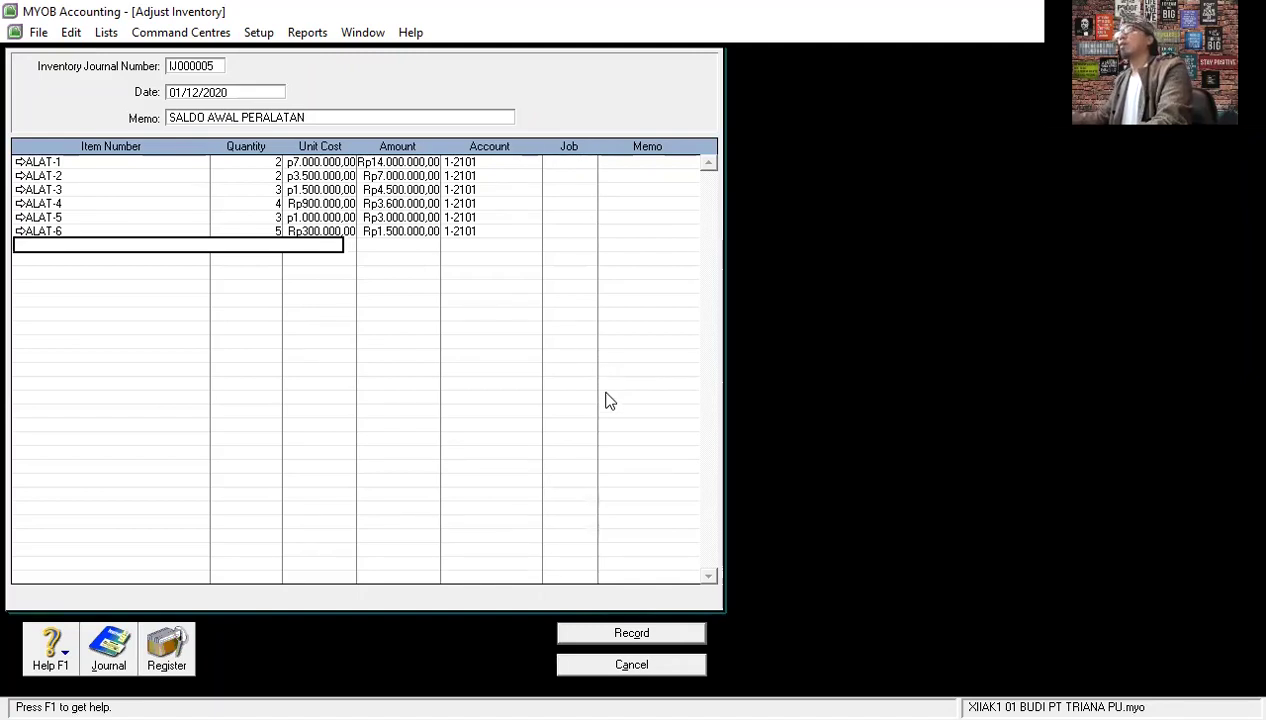
Review the transaction recap of the equipment adjustment and record the entry.
{"action": "key", "text": "ctrl+r"}
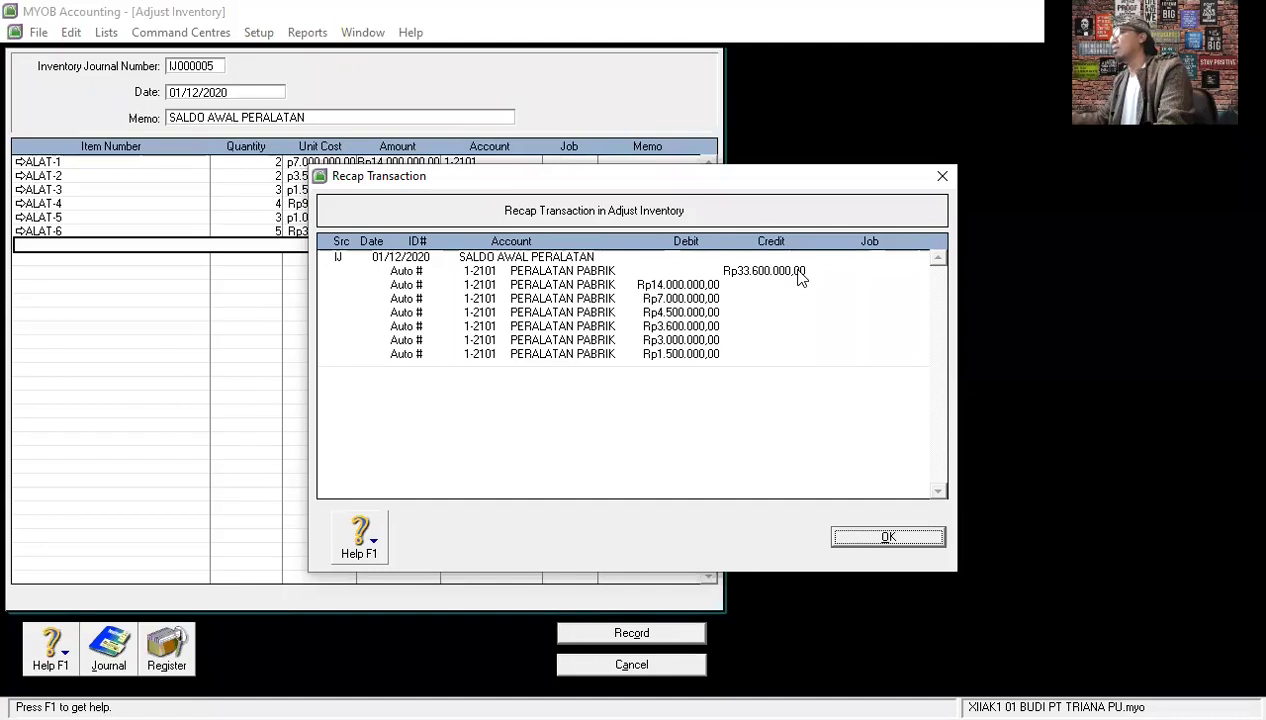
{"action": "left_click", "coordinate": [888, 538]}
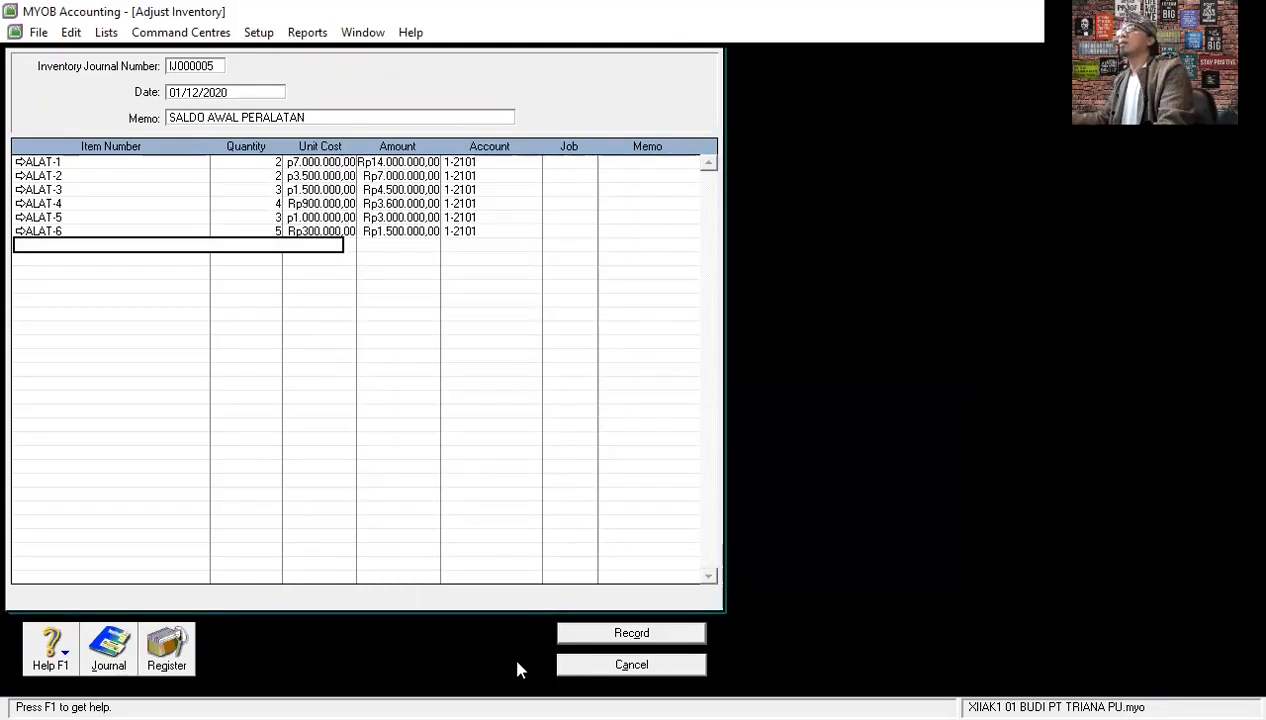
{"action": "left_click", "coordinate": [617, 640]}
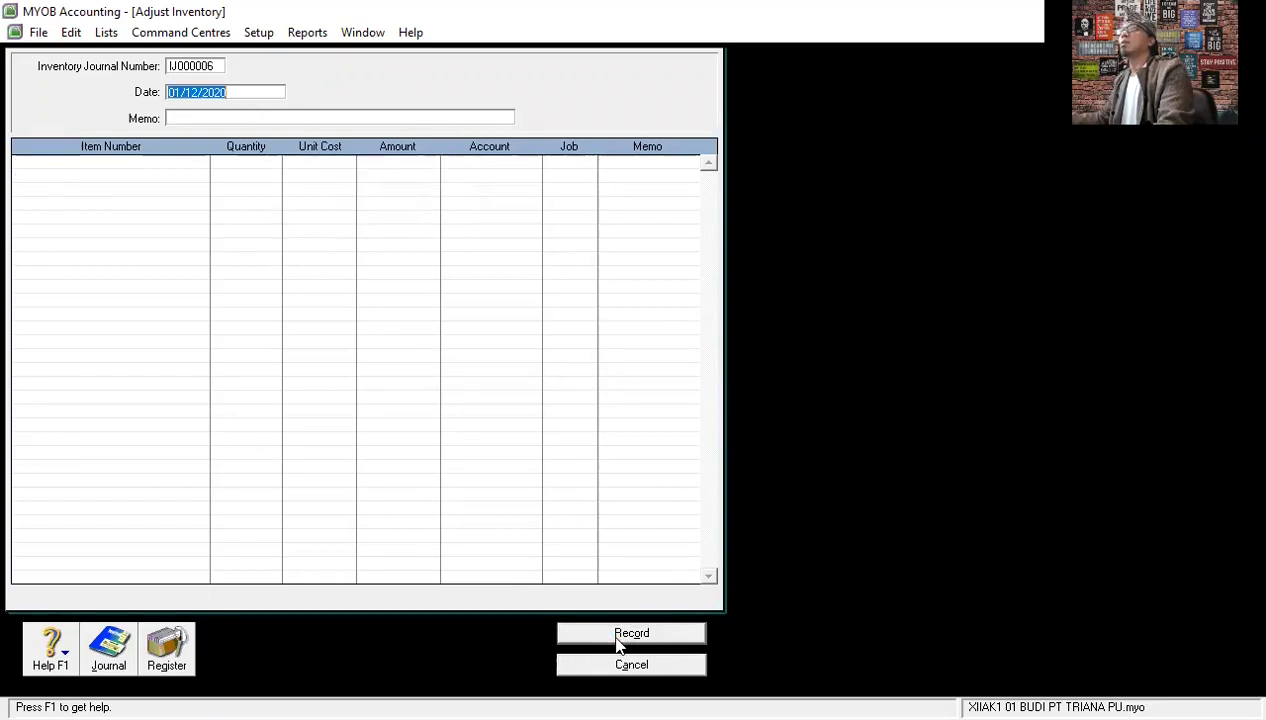
Enter the memo SALDO AWAL MESIN PABRIK for the new inventory adjustment.
{"action": "left_click", "coordinate": [199, 119]}
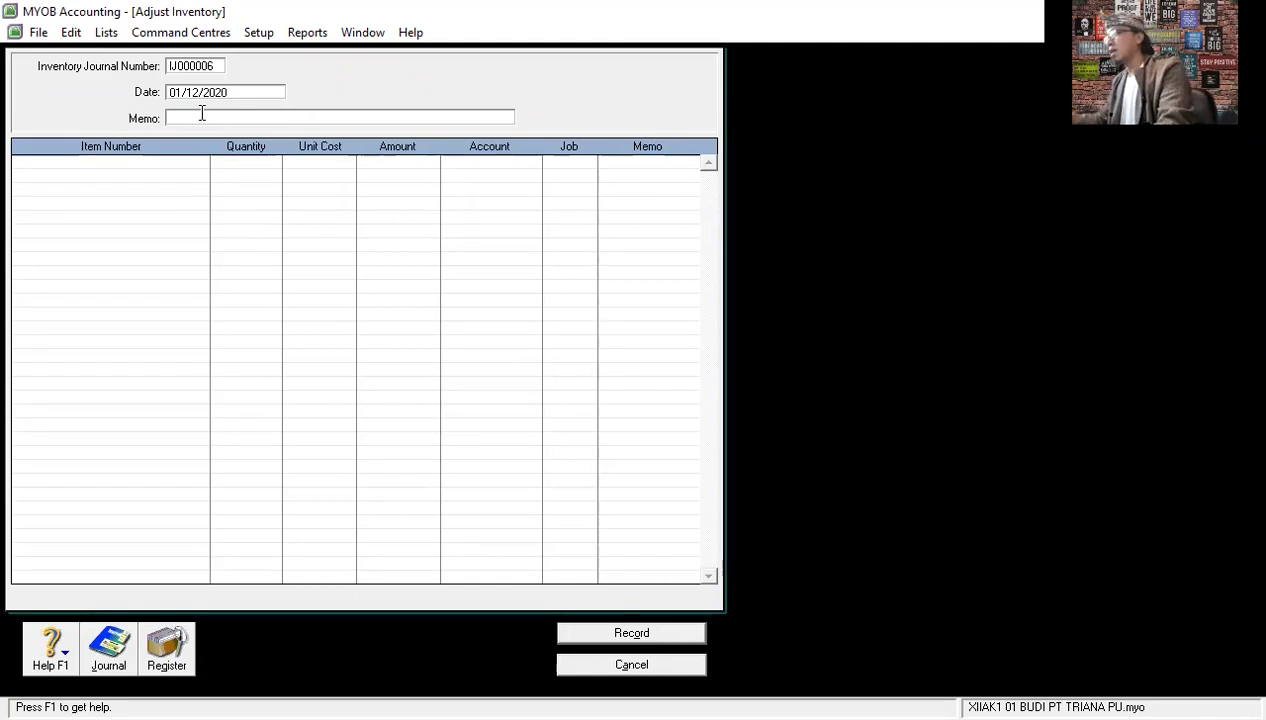
{"action": "type", "text": "SALDO"}
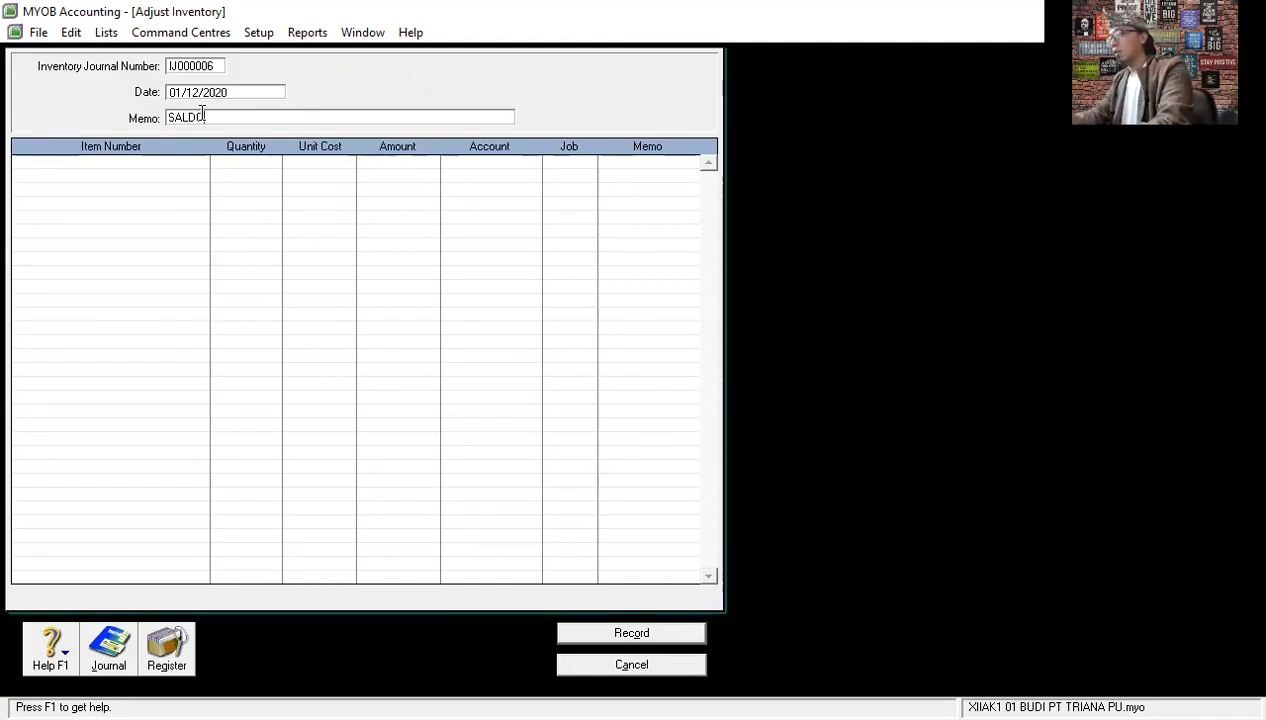
{"action": "type", "text": " AWAL MESI"}
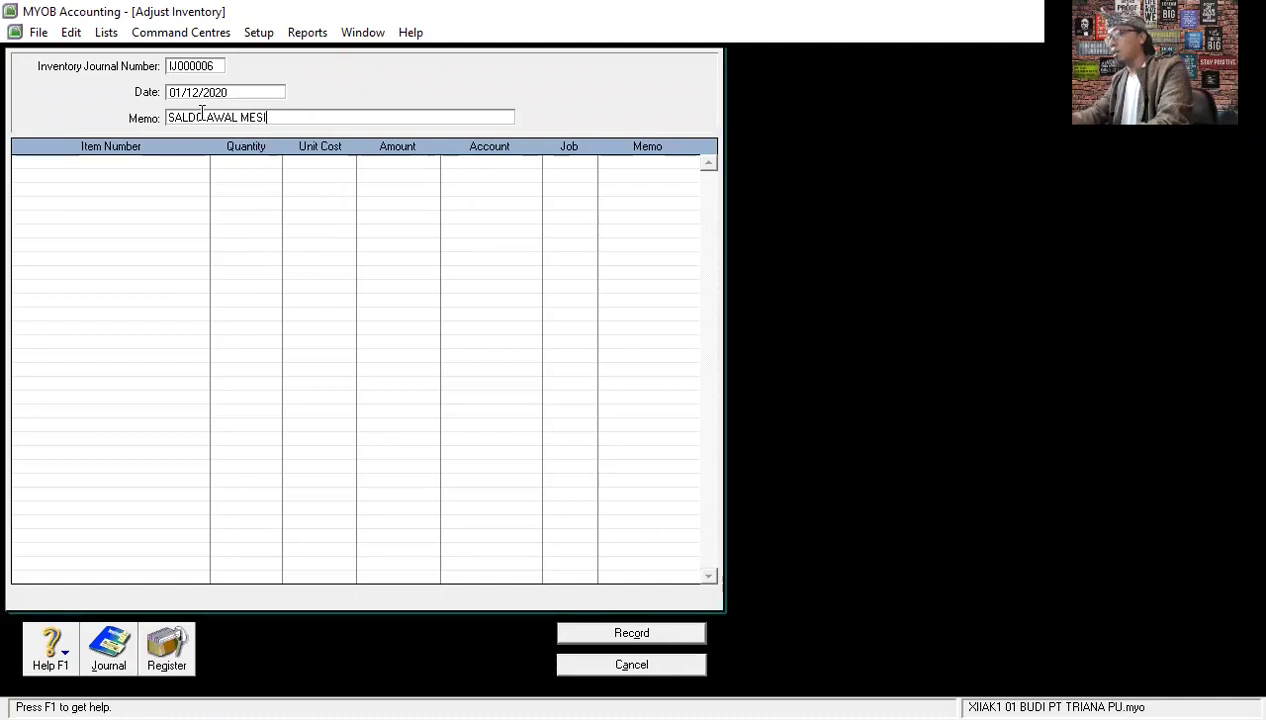
{"action": "type", "text": "N PABRIK"}
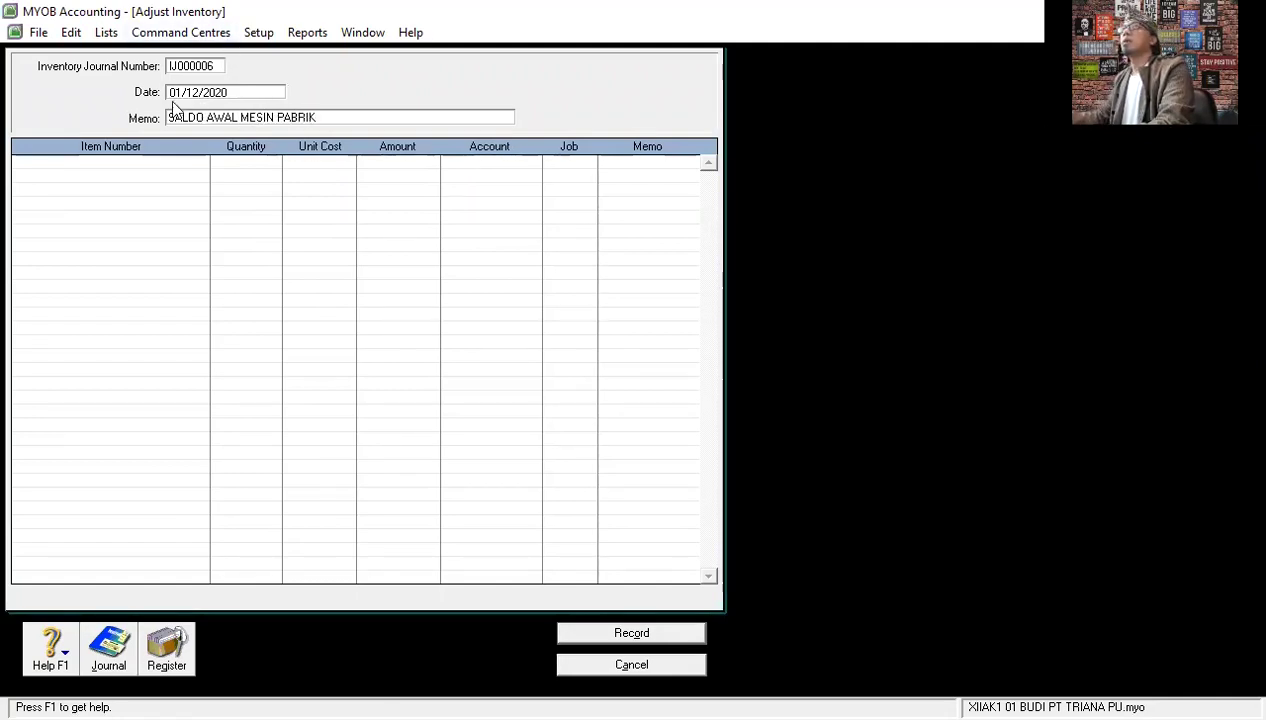
Add item MS-01 as the first adjustment line with quantity 5 and unit cost Rp3.500.000.
{"action": "left_click", "coordinate": [113, 165]}
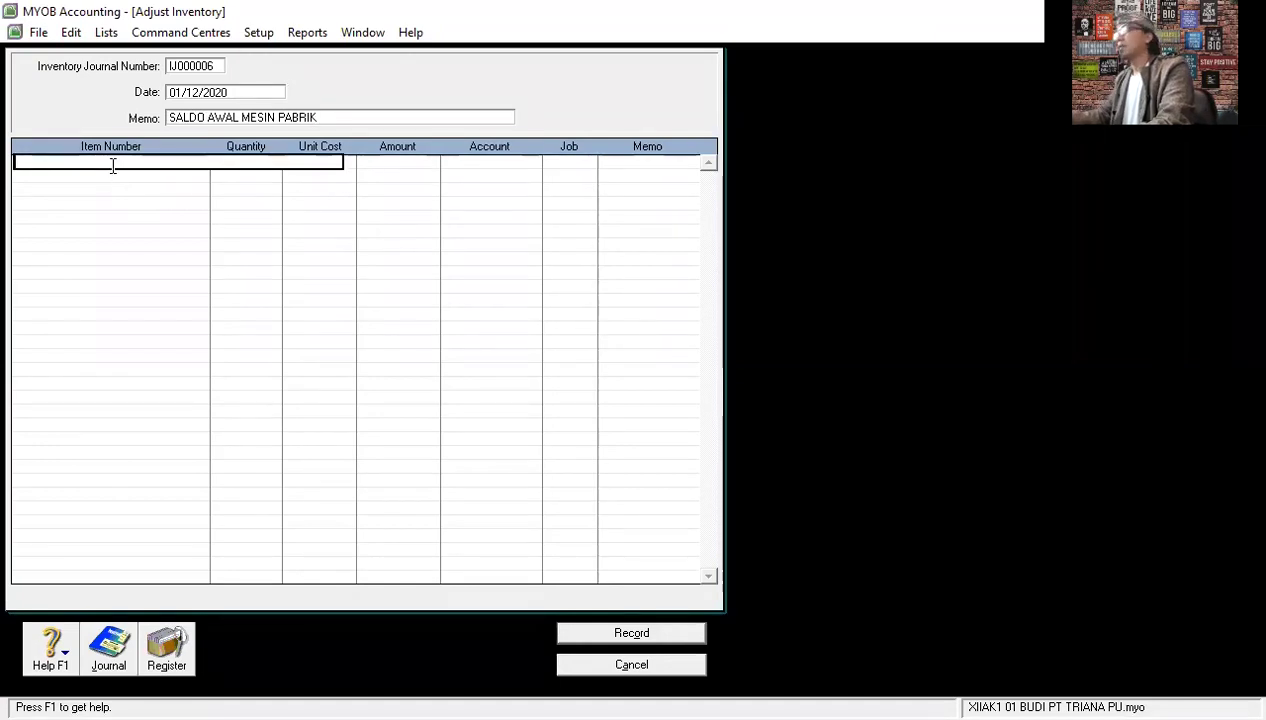
{"action": "key", "text": "Tab"}
{"action": "scroll", "coordinate": [585, 378], "scroll_direction": "down", "scroll_amount": 3}
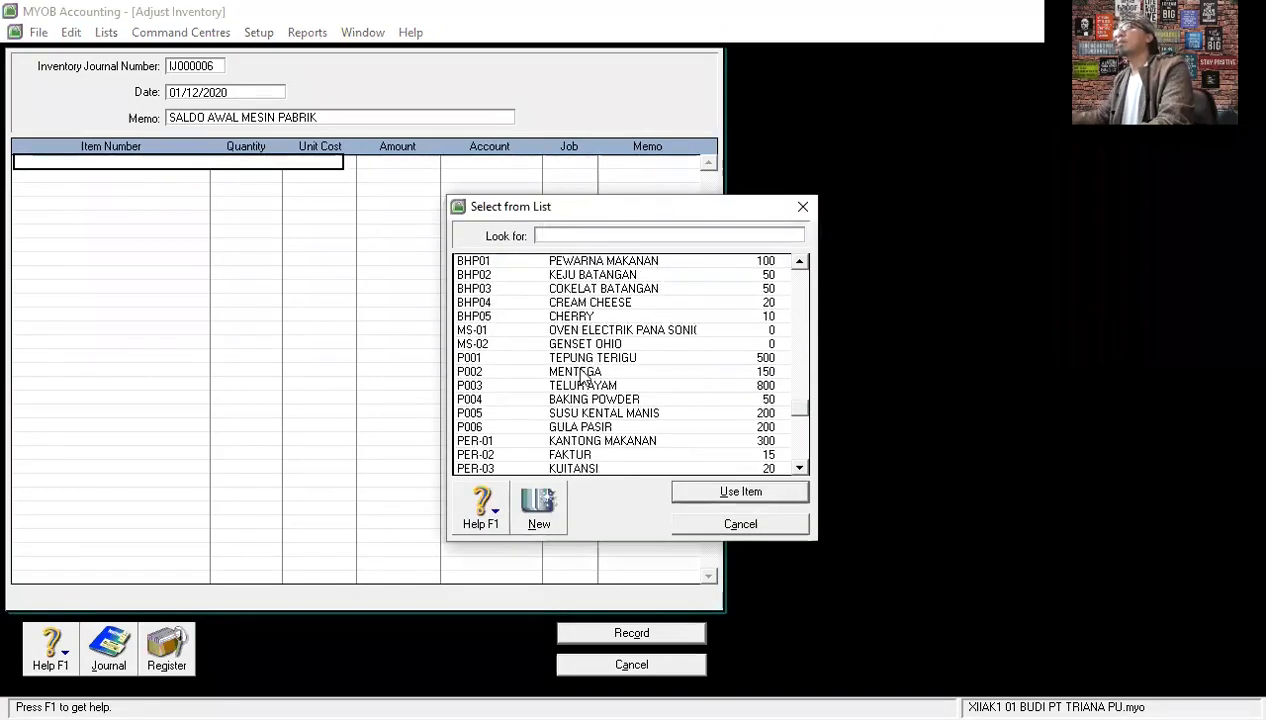
{"action": "double_click", "coordinate": [609, 331]}
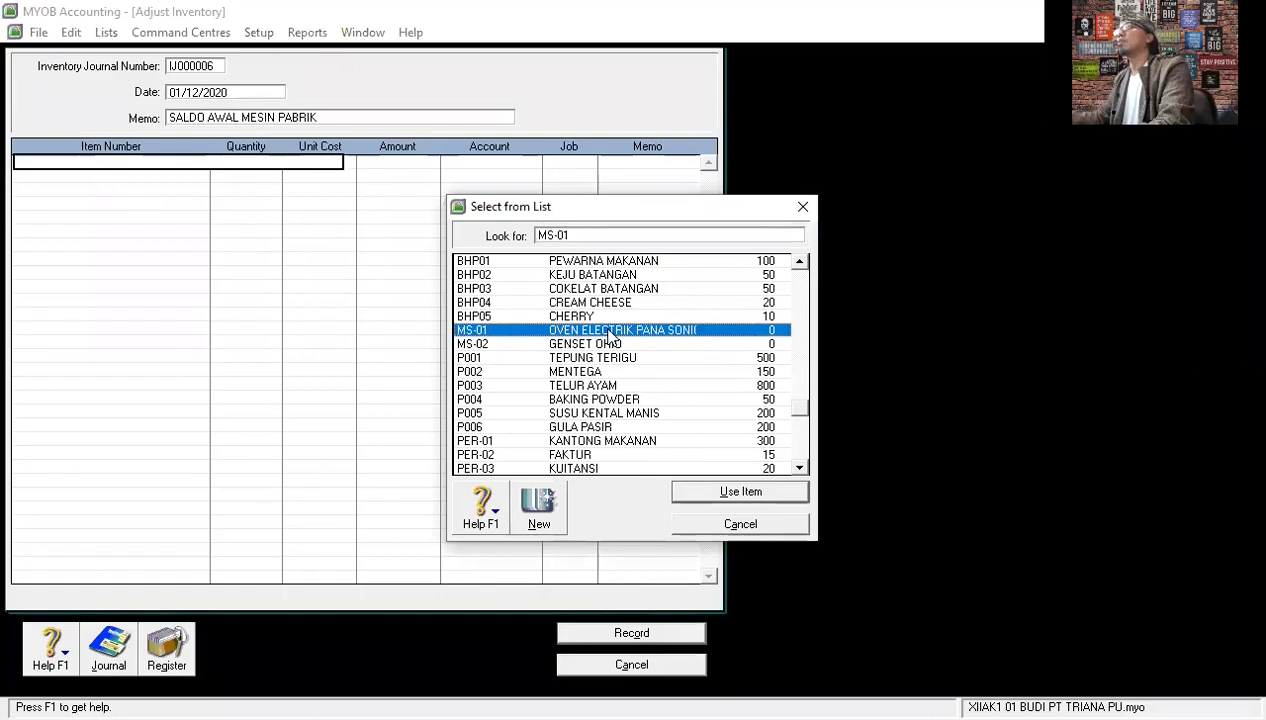
{"action": "type", "text": "5"}
{"action": "key", "text": "Tab"}
{"action": "type", "text": "3.500."}
{"action": "type", "text": "00000"}
{"action": "key", "text": "Tab"}
{"action": "key", "text": "Tab"}
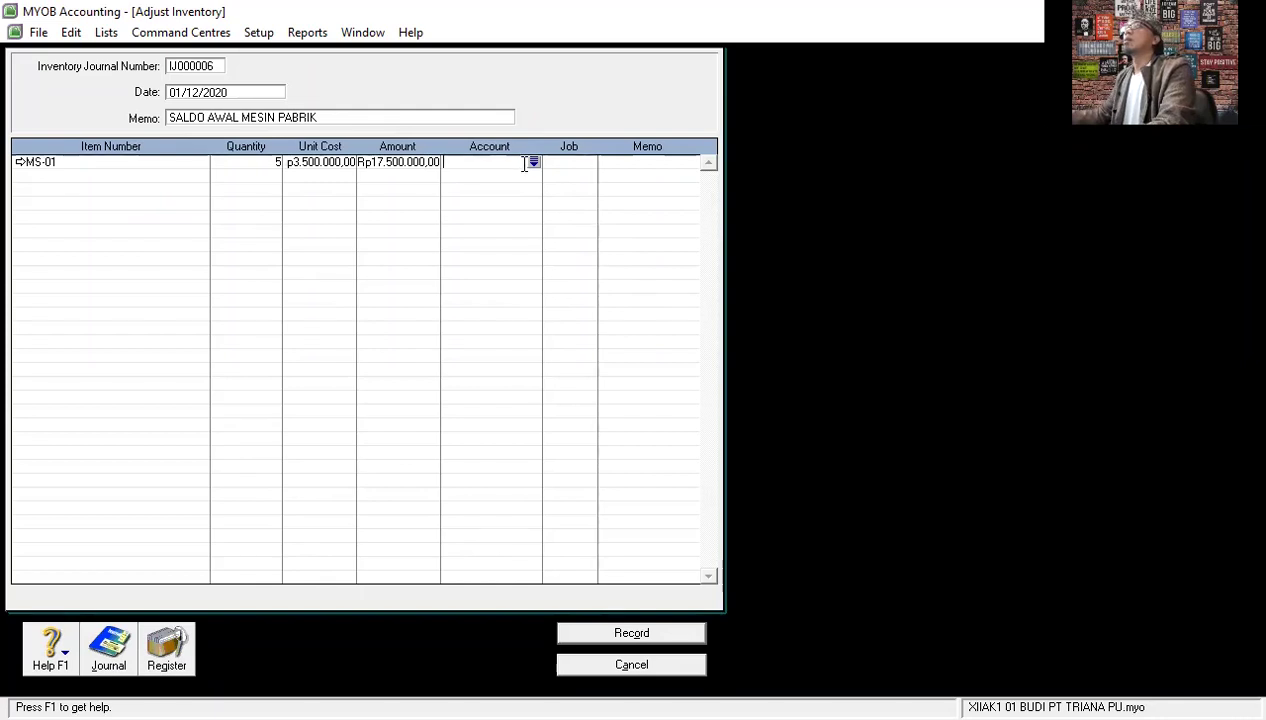
Assign account 1-2301 MESIN PABRIK to the MS-01 adjustment line.
{"action": "type", "text": "6"}
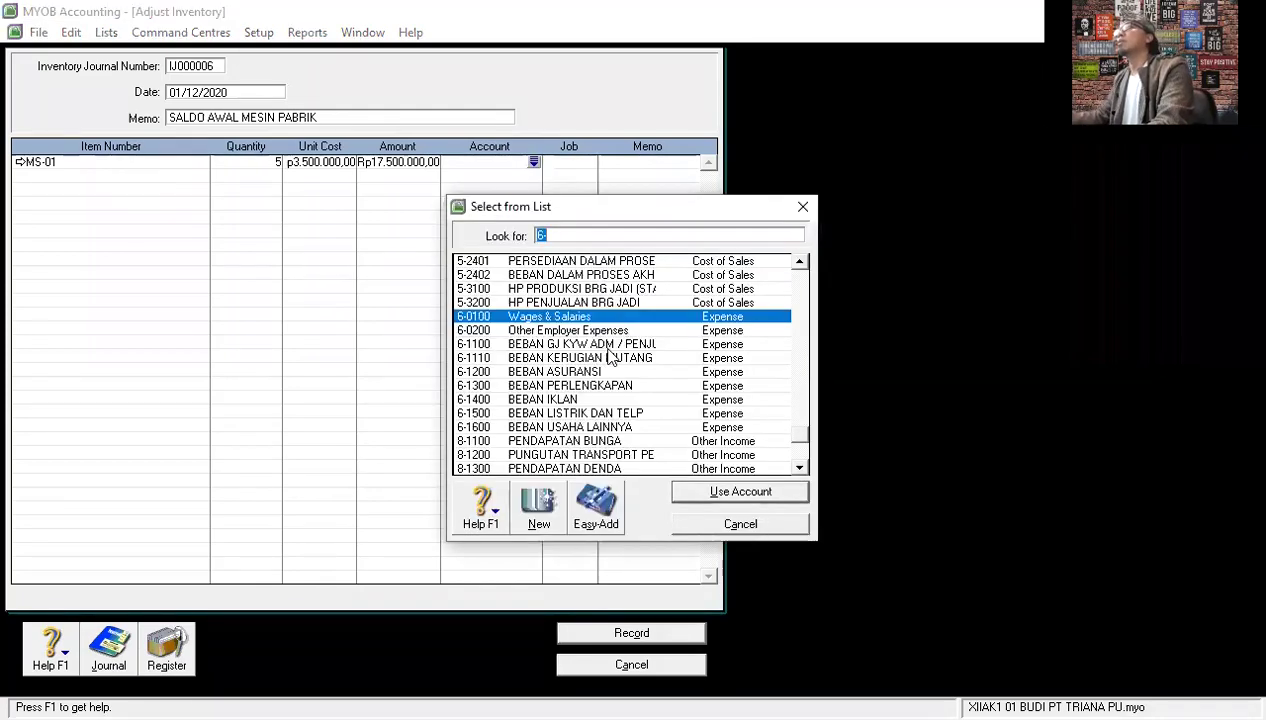
{"action": "scroll", "coordinate": [611, 357], "scroll_direction": "up", "scroll_amount": 10}
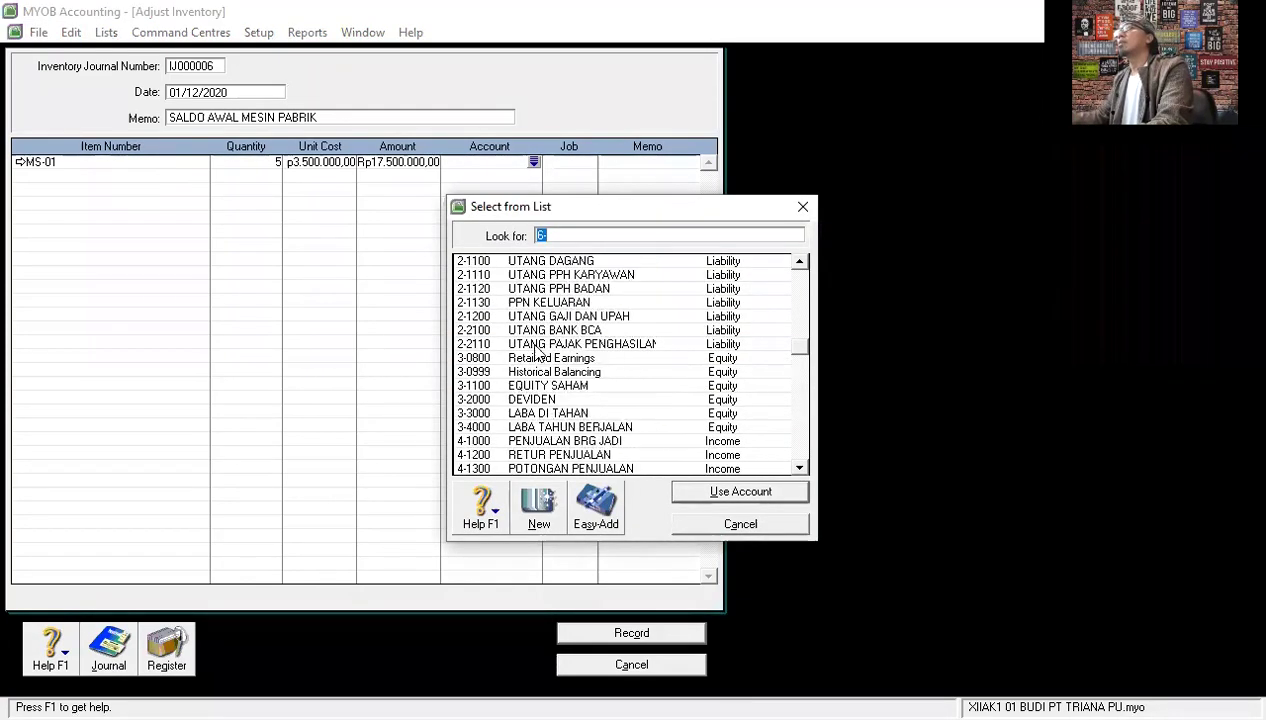
{"action": "scroll", "coordinate": [537, 354], "scroll_direction": "up", "scroll_amount": 1}
{"action": "left_click", "coordinate": [562, 278]}
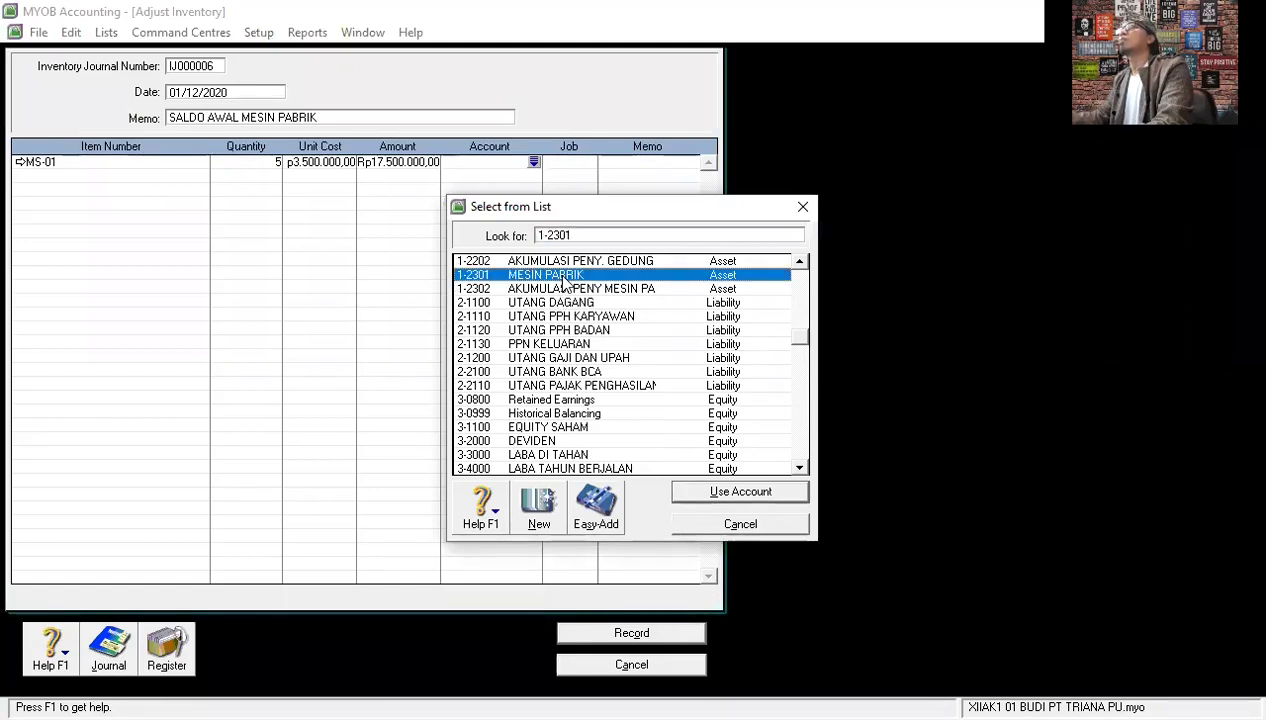
{"action": "double_click", "coordinate": [562, 276]}
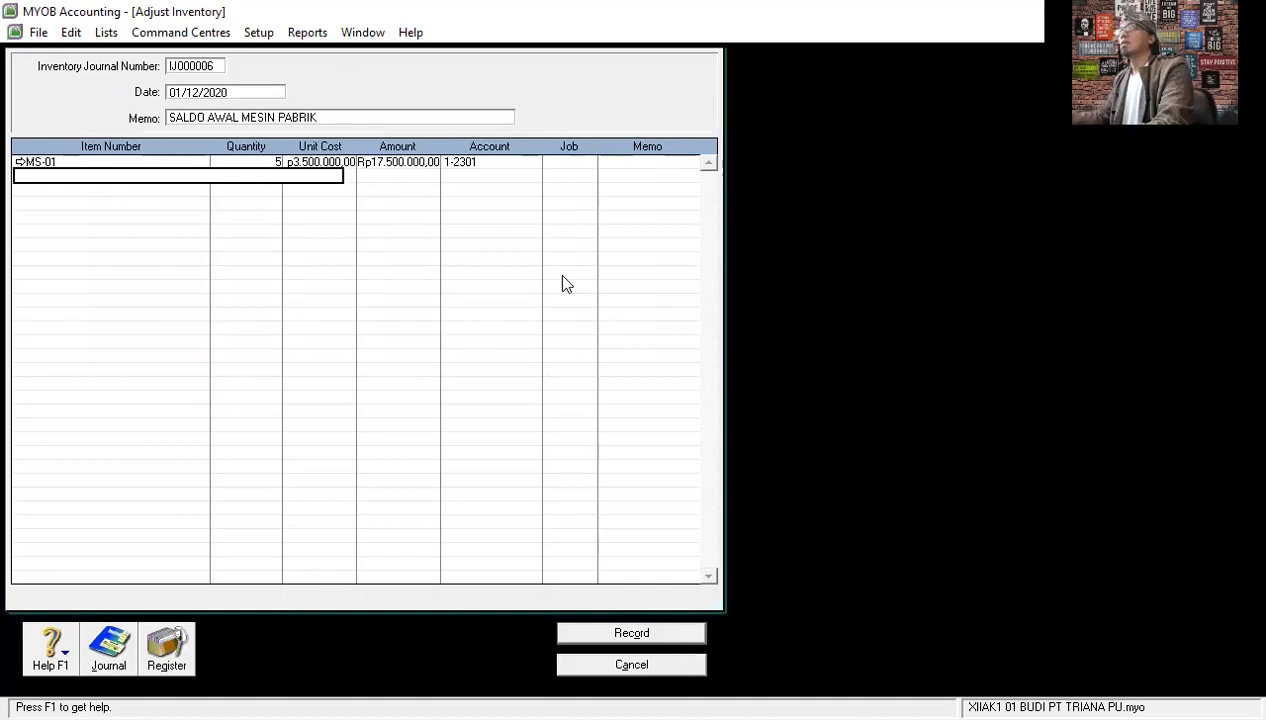
Add item MS-02 as the second adjustment line with quantity 2 and unit cost Rp12.000.000.
{"action": "key", "text": "Tab"}
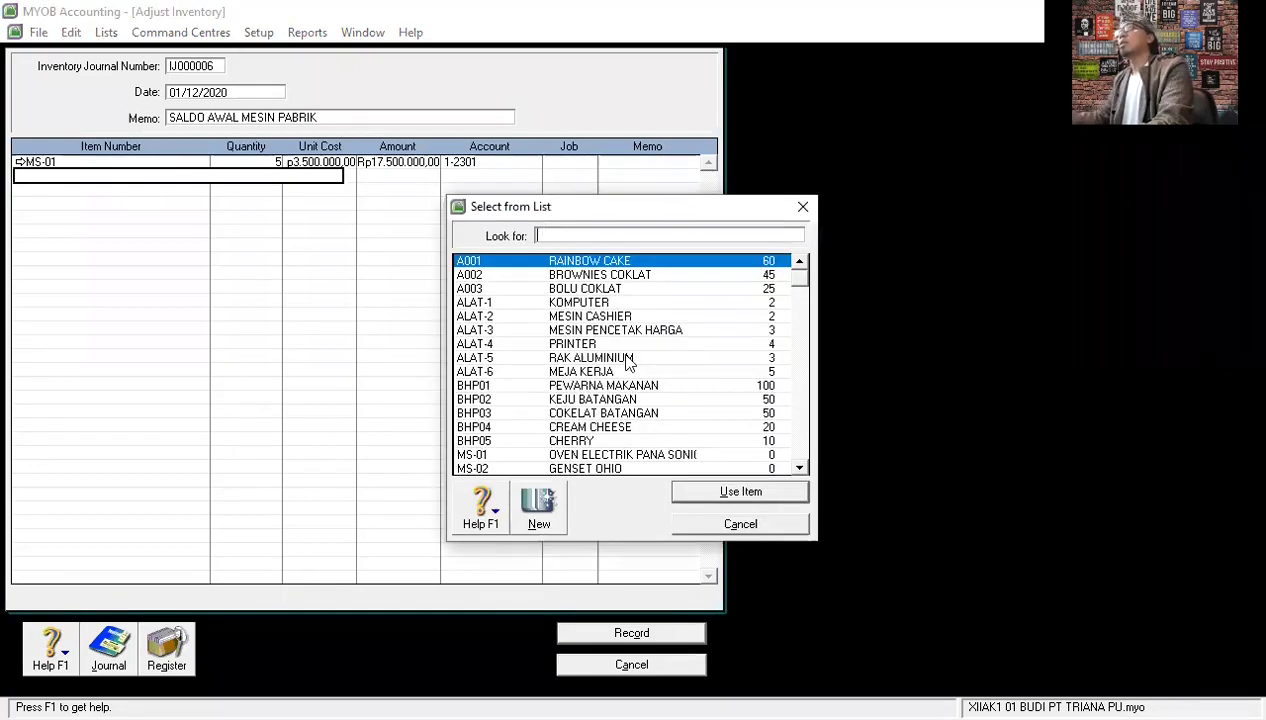
{"action": "scroll", "coordinate": [604, 376], "scroll_direction": "down", "scroll_amount": 2}
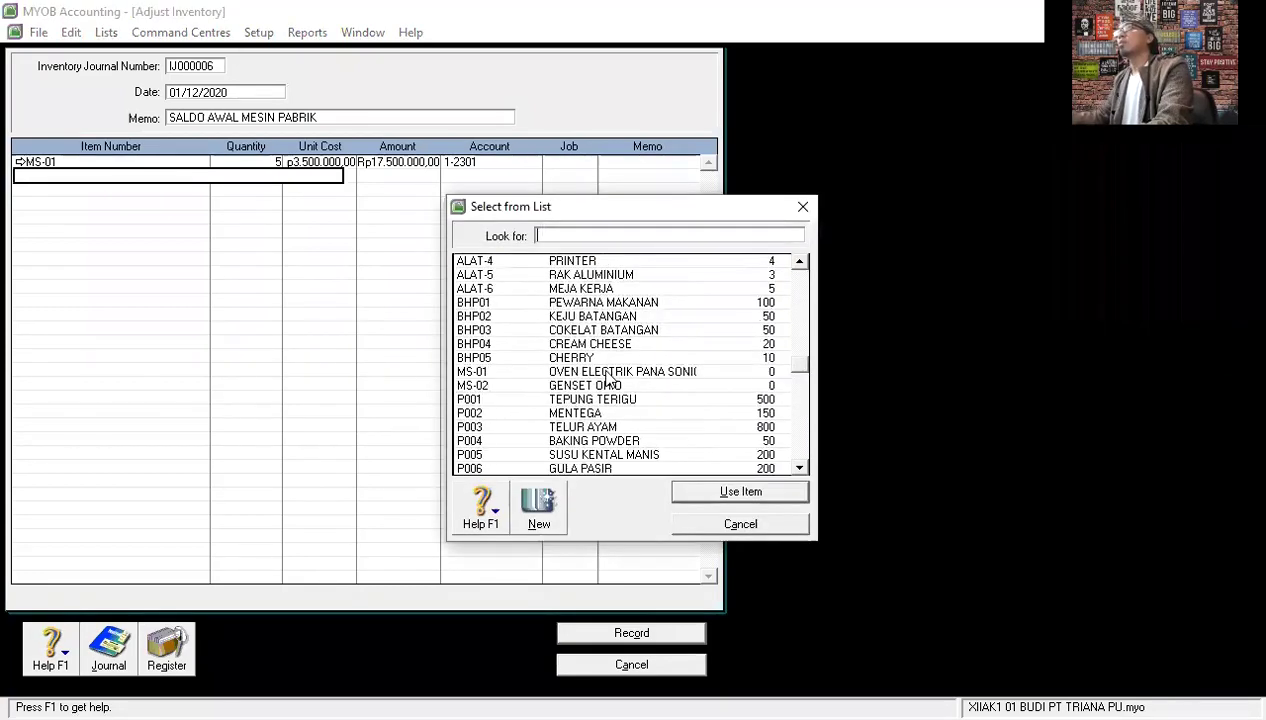
{"action": "double_click", "coordinate": [598, 386]}
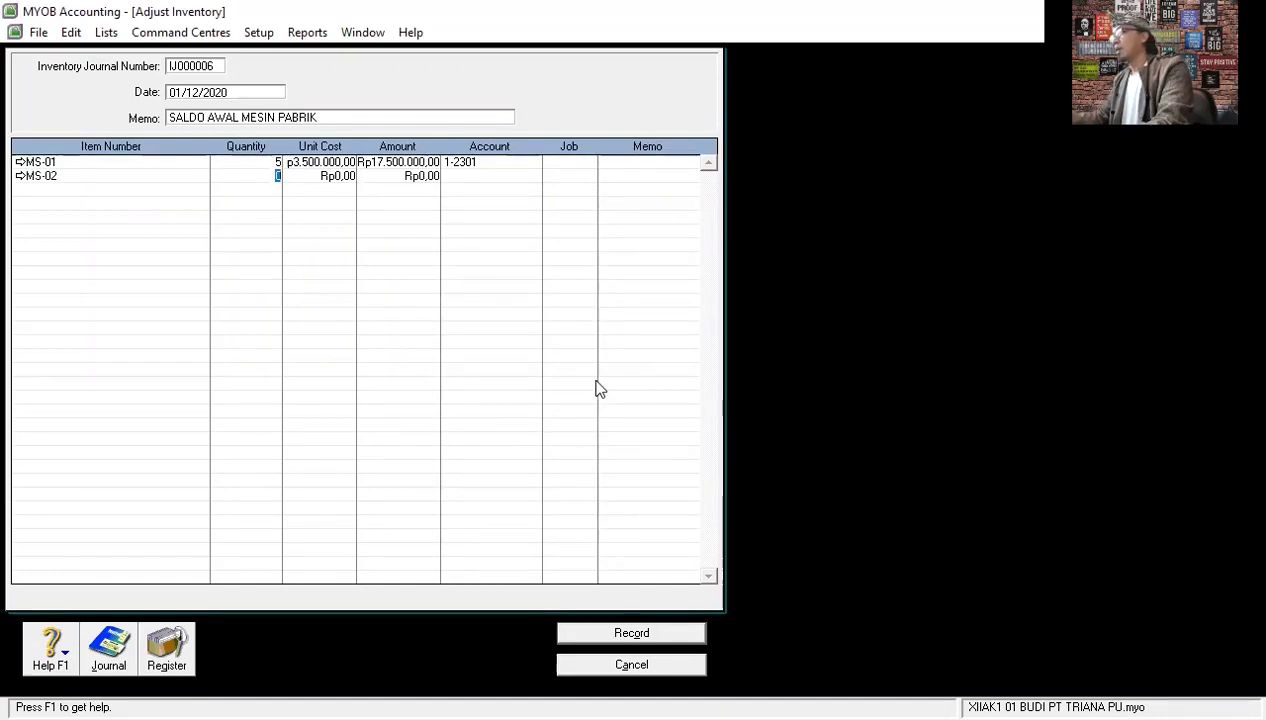
{"action": "type", "text": "2"}
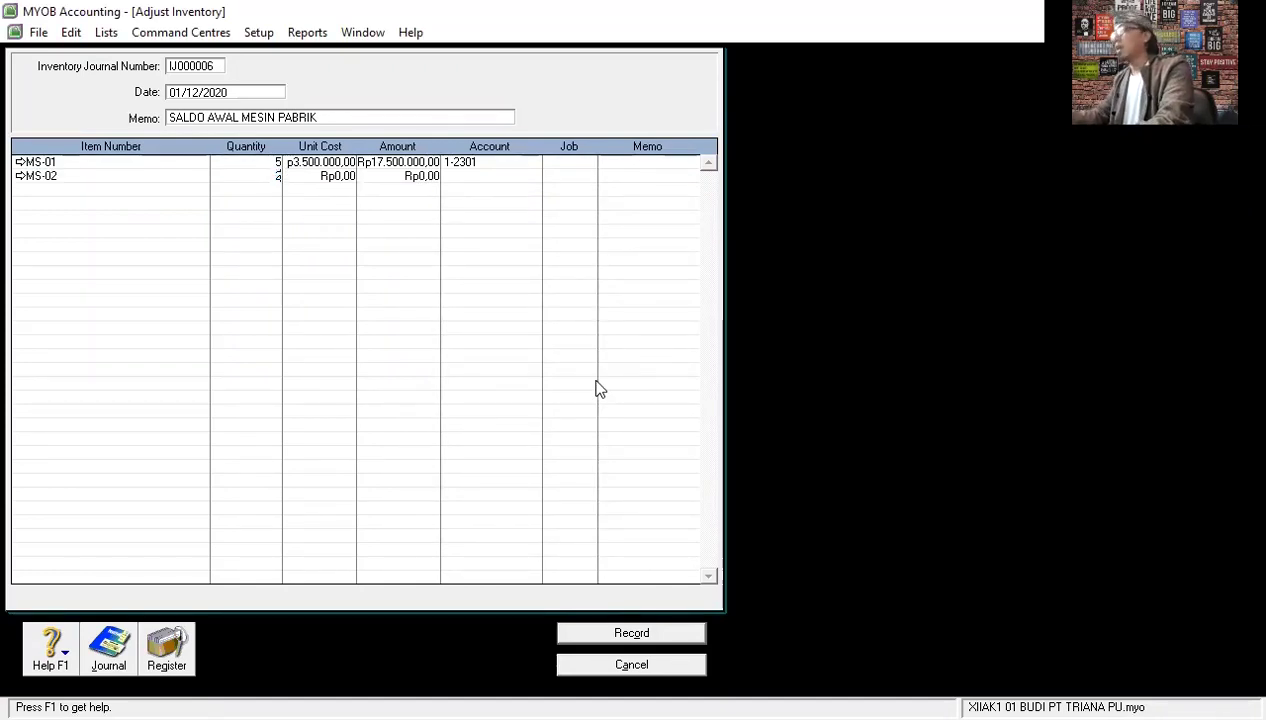
{"action": "key", "text": "Tab"}
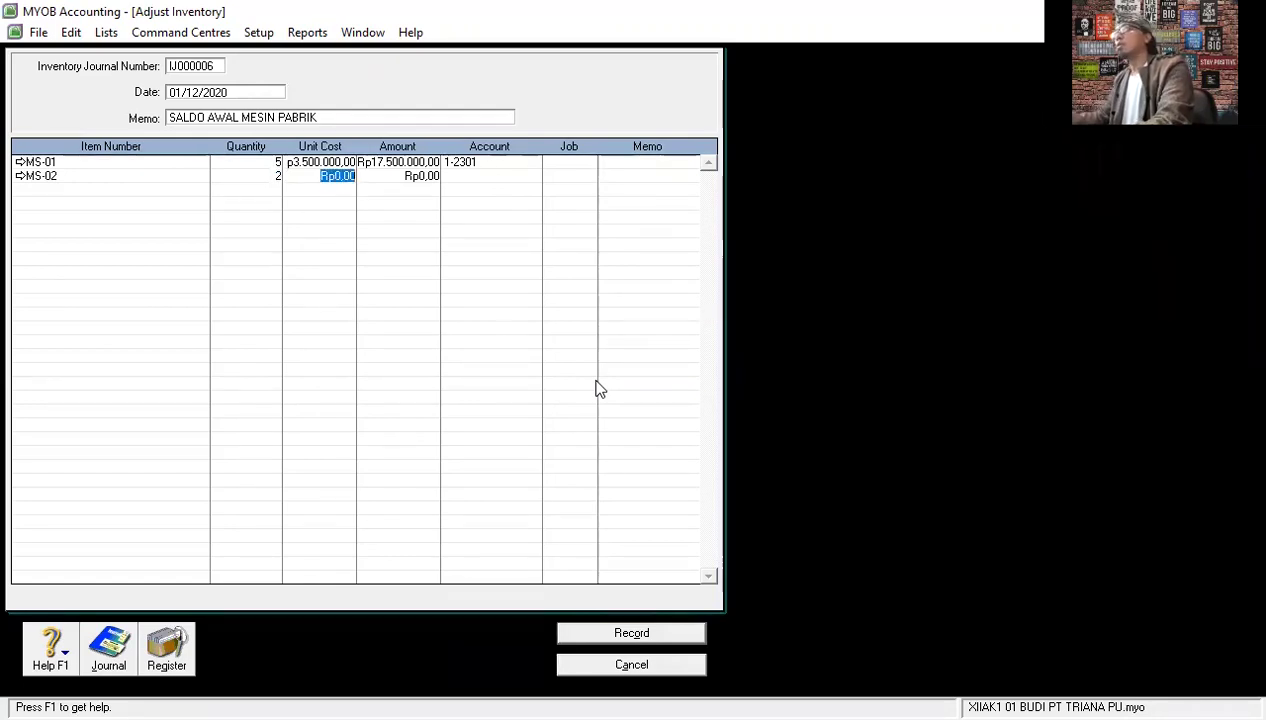
{"action": "type", "text": "12.000.0"}
{"action": "type", "text": "00"}
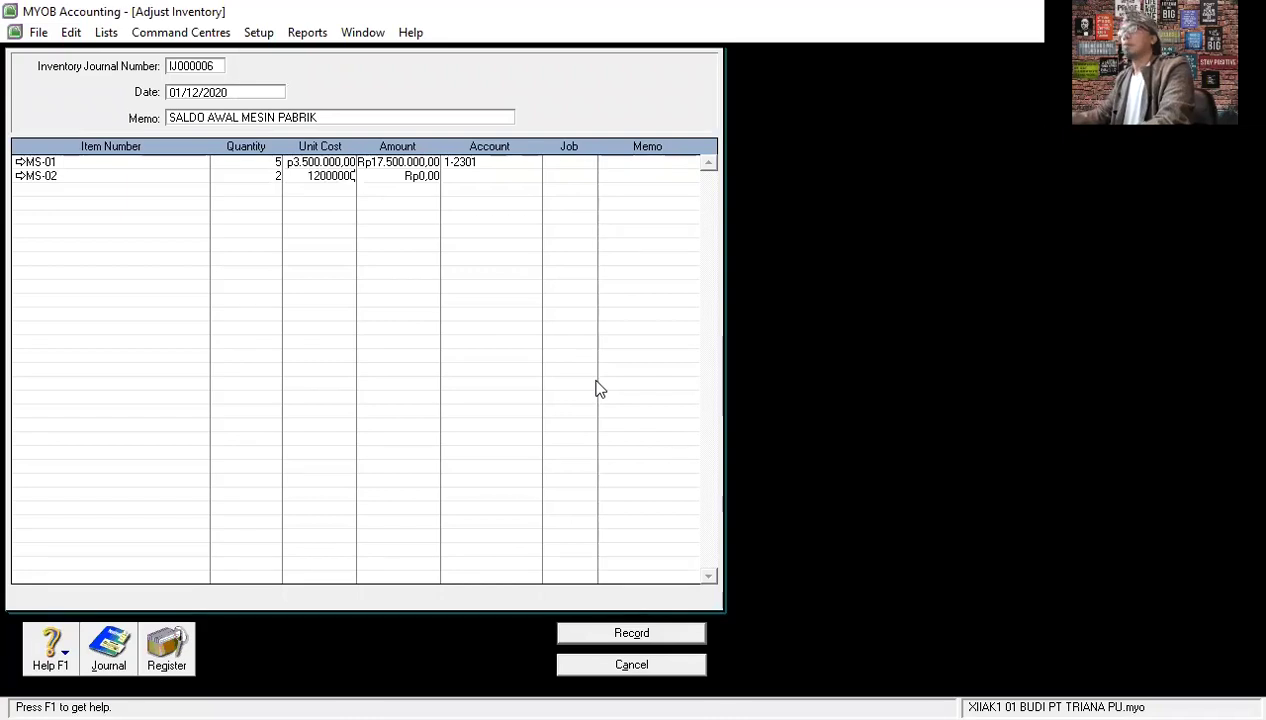
Assign account 1-2301 to the MS-02 adjustment line.
{"action": "key", "text": "Tab"}
{"action": "key", "text": "Tab"}
{"action": "type", "text": "12301"}
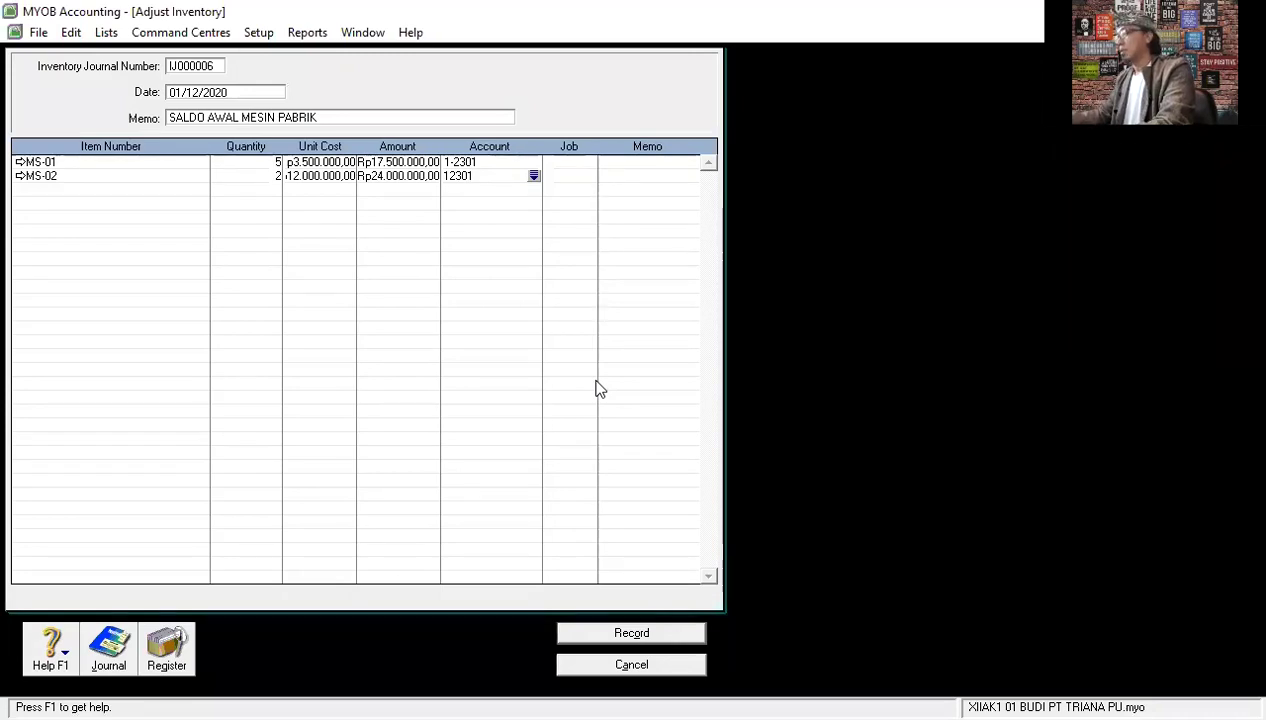
{"action": "key", "text": "Return"}
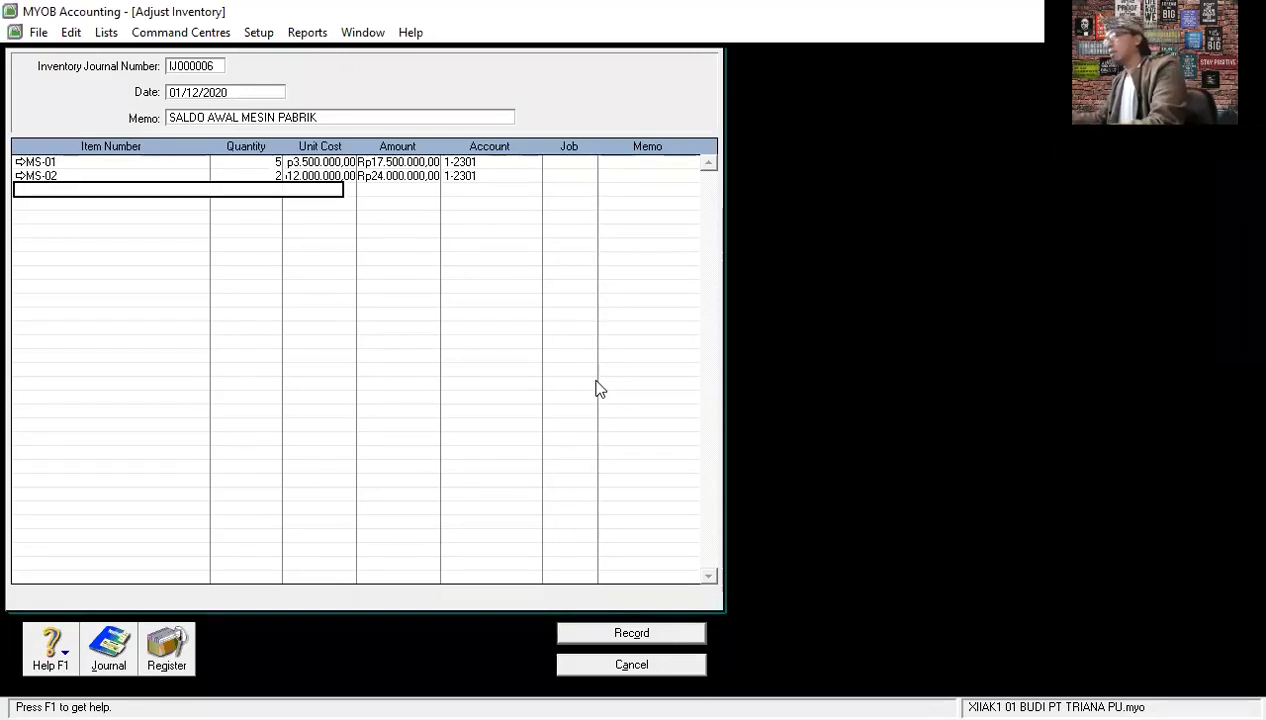
Review the transaction recap of the machine adjustment, record the entry and close the inventory adjustment form.
{"action": "key", "text": "ctrl+r"}
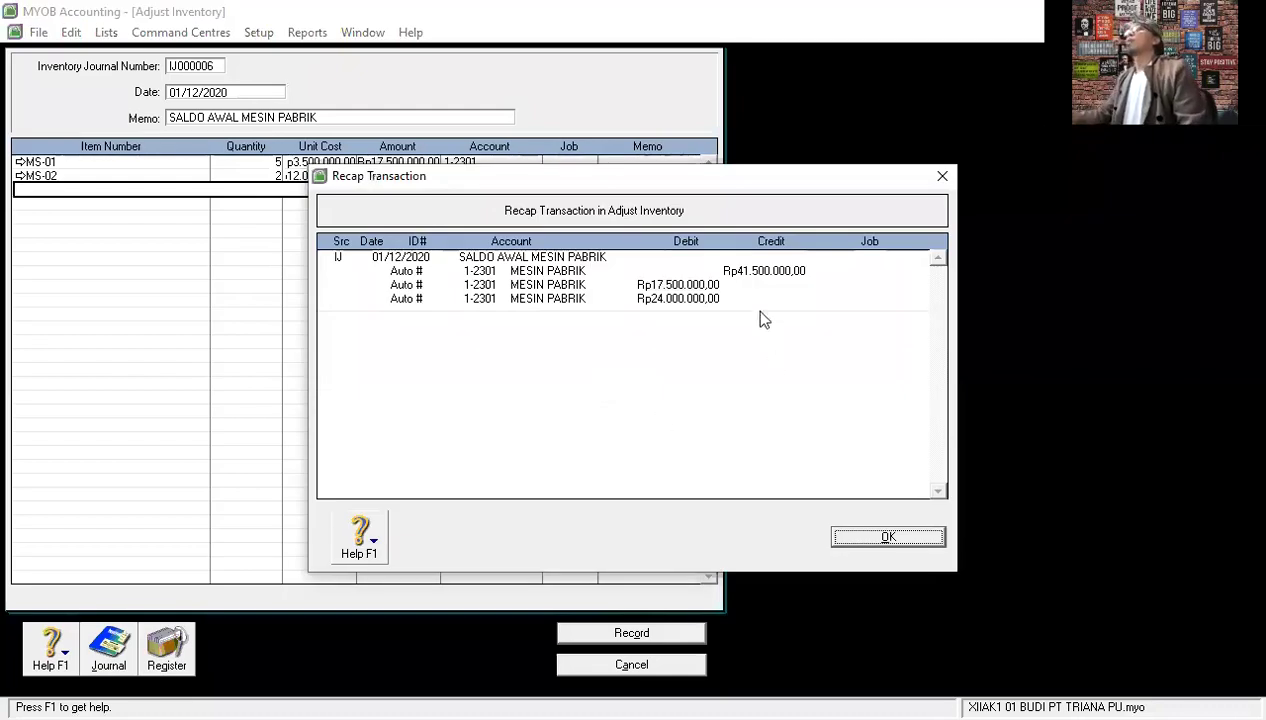
{"action": "left_click", "coordinate": [919, 538]}
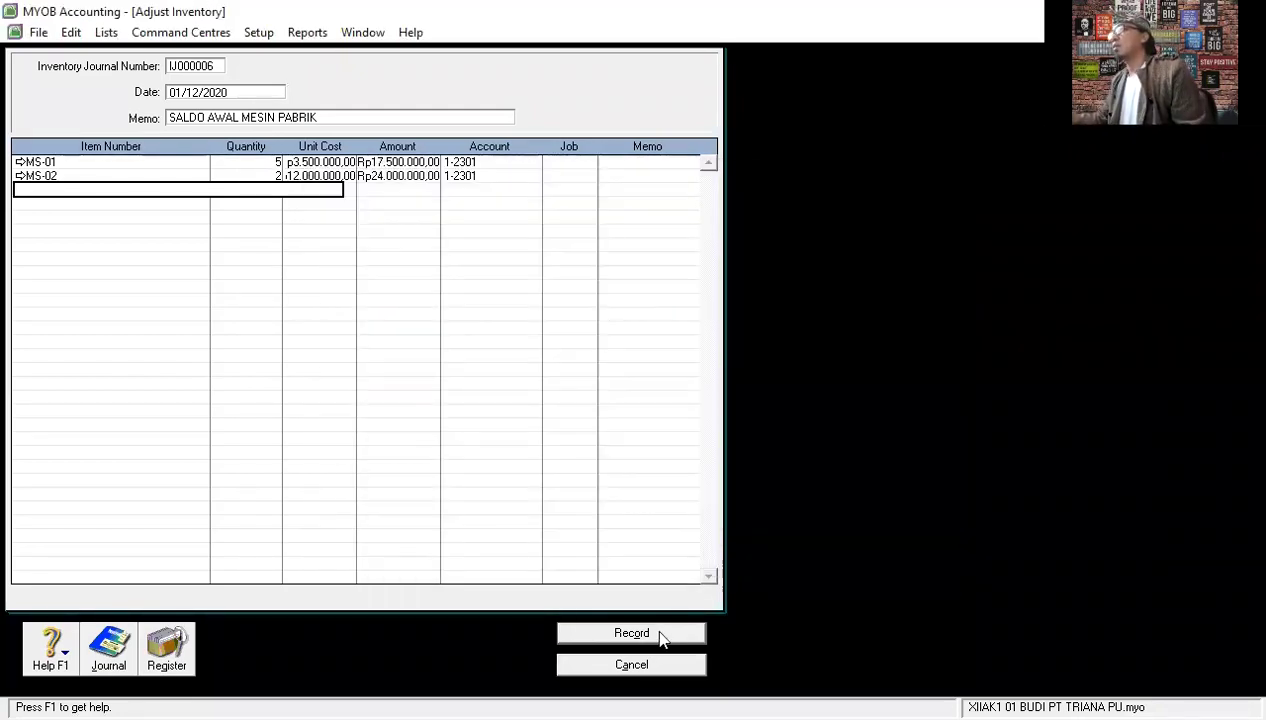
{"action": "left_click", "coordinate": [646, 636]}
{"action": "left_click", "coordinate": [650, 666]}
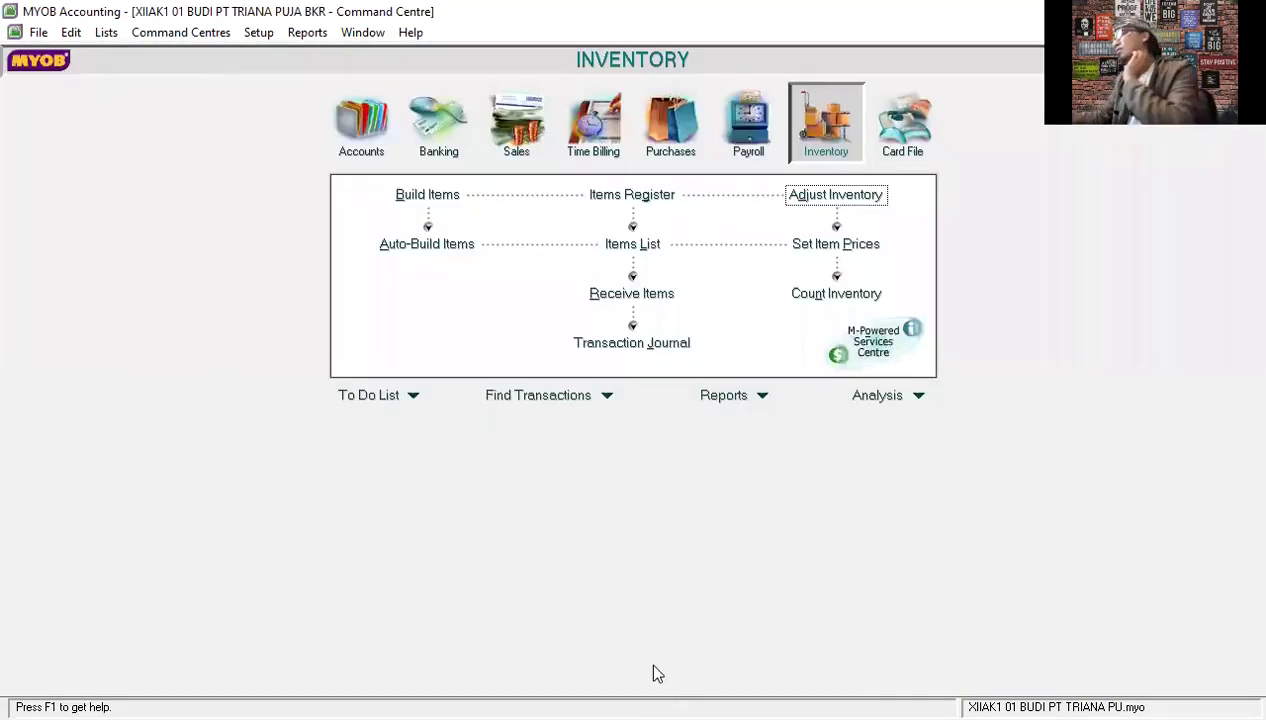